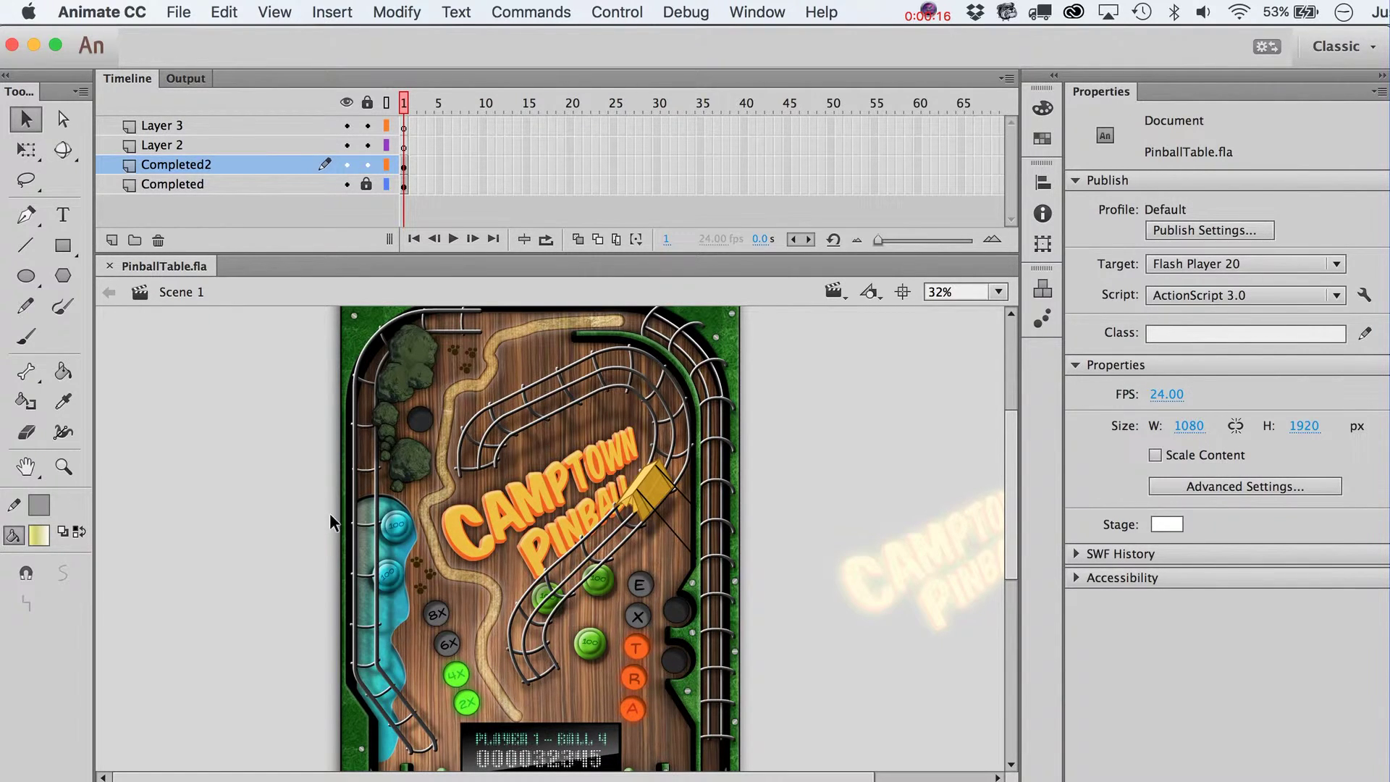
Zoom in on the upper part of the pinball table and reduce the timeline's height
{"action": "left_click", "coordinate": [63, 468]}
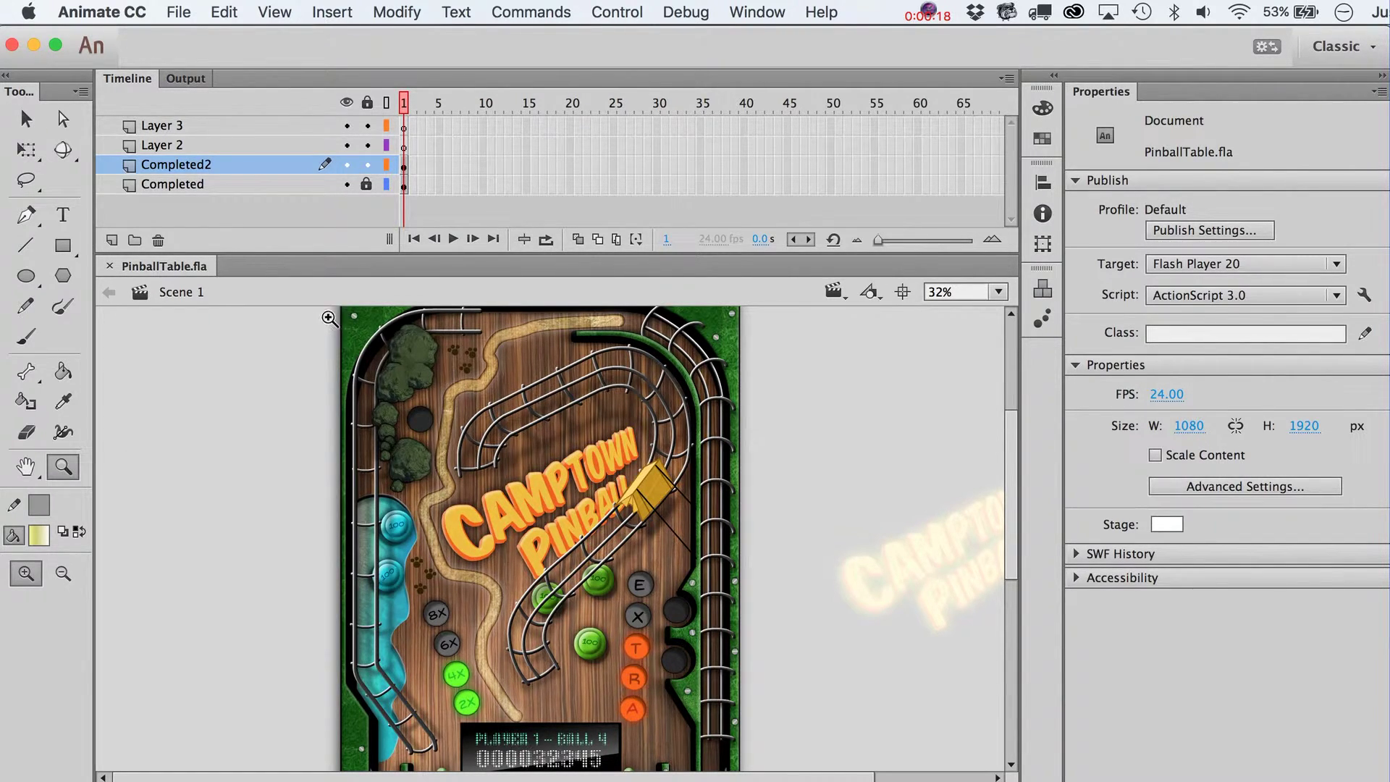
{"action": "left_click_drag", "start_coordinate": [328, 313], "coordinate": [823, 558]}
{"action": "key", "text": "v"}
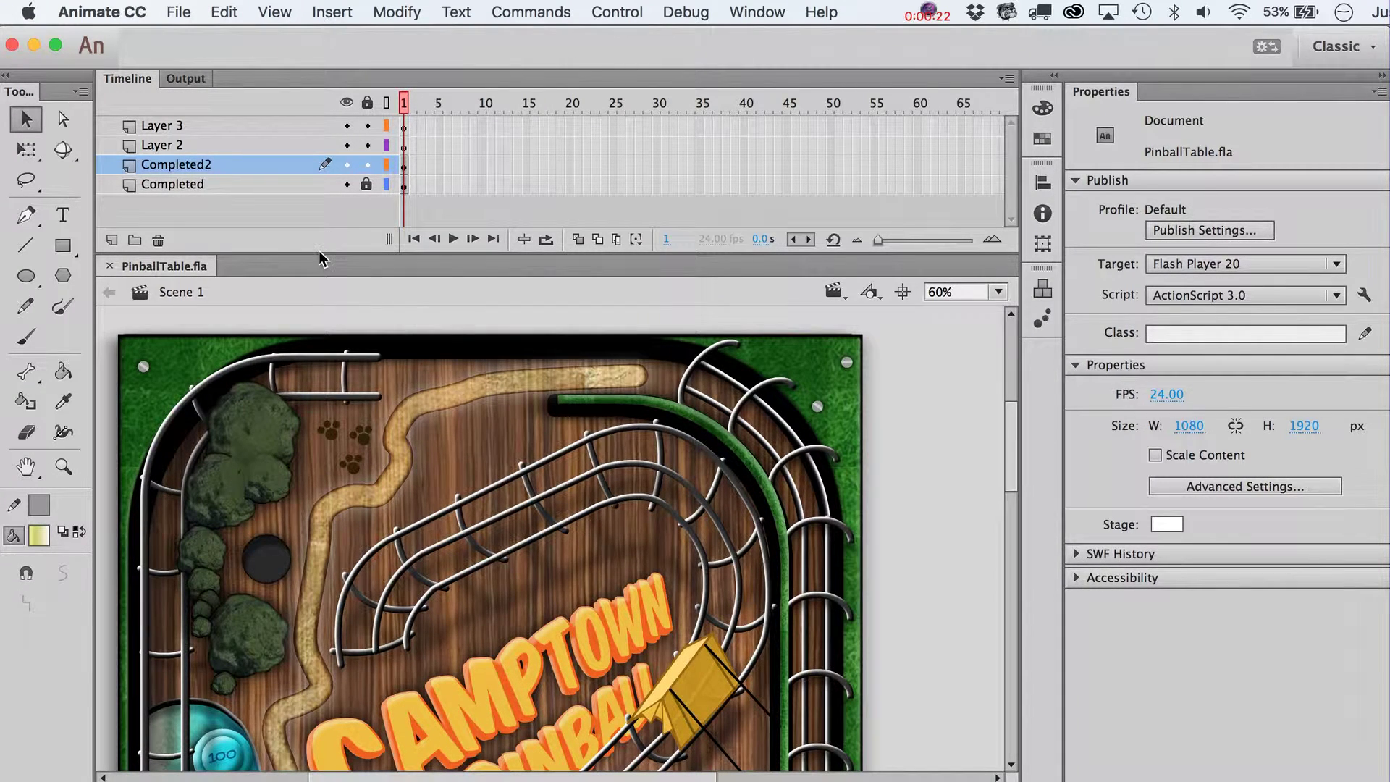
{"action": "left_click_drag", "start_coordinate": [308, 253], "coordinate": [305, 229]}
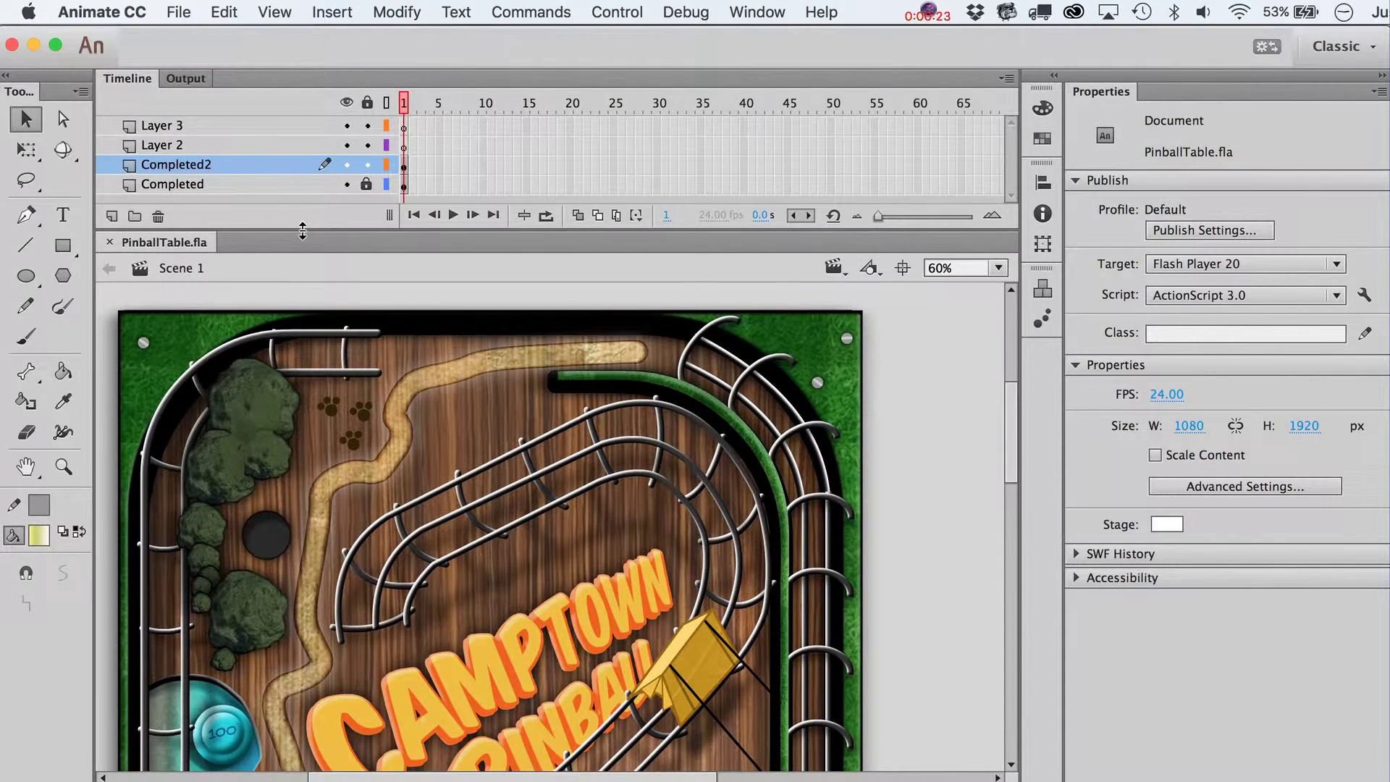
Set the drawing fill colour to #CC9900 and the stroke colour to none
{"action": "left_click", "coordinate": [402, 146]}
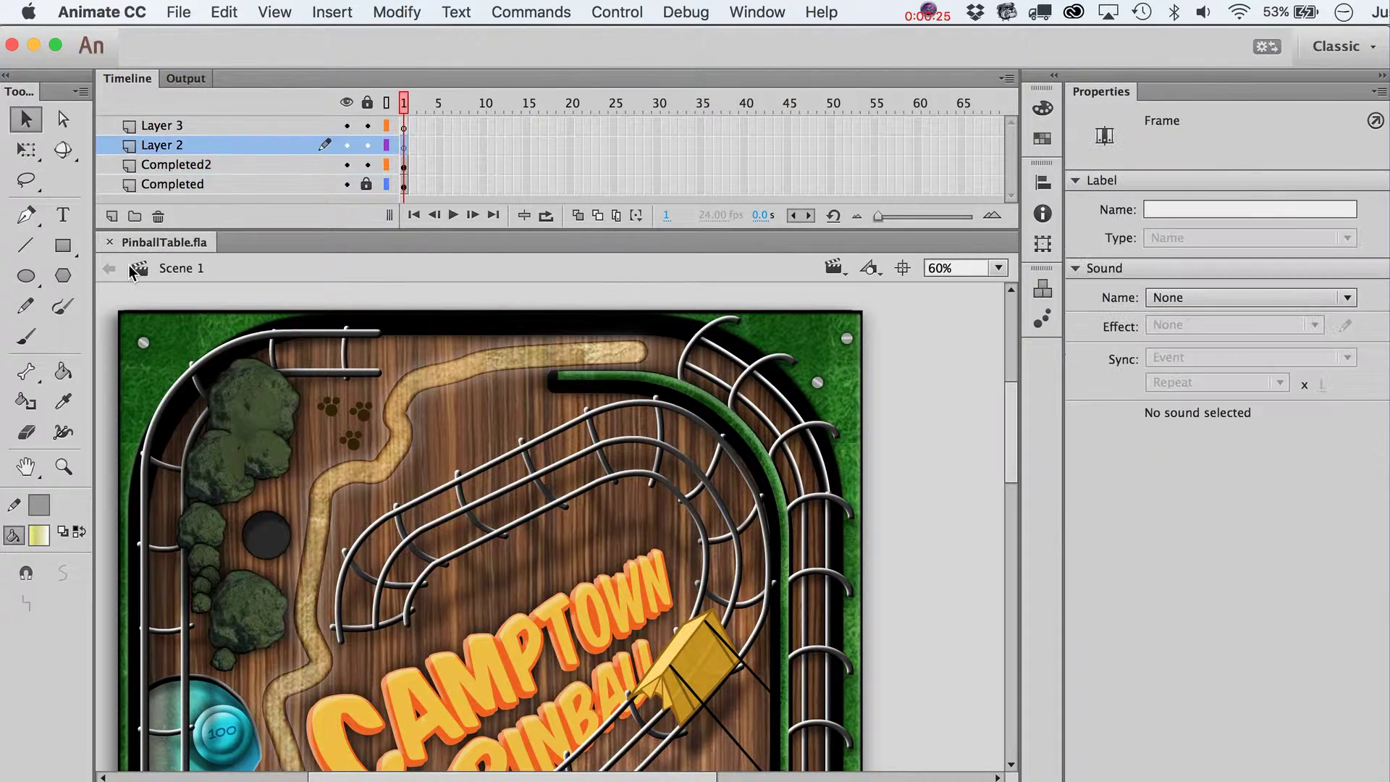
{"action": "left_click", "coordinate": [40, 250]}
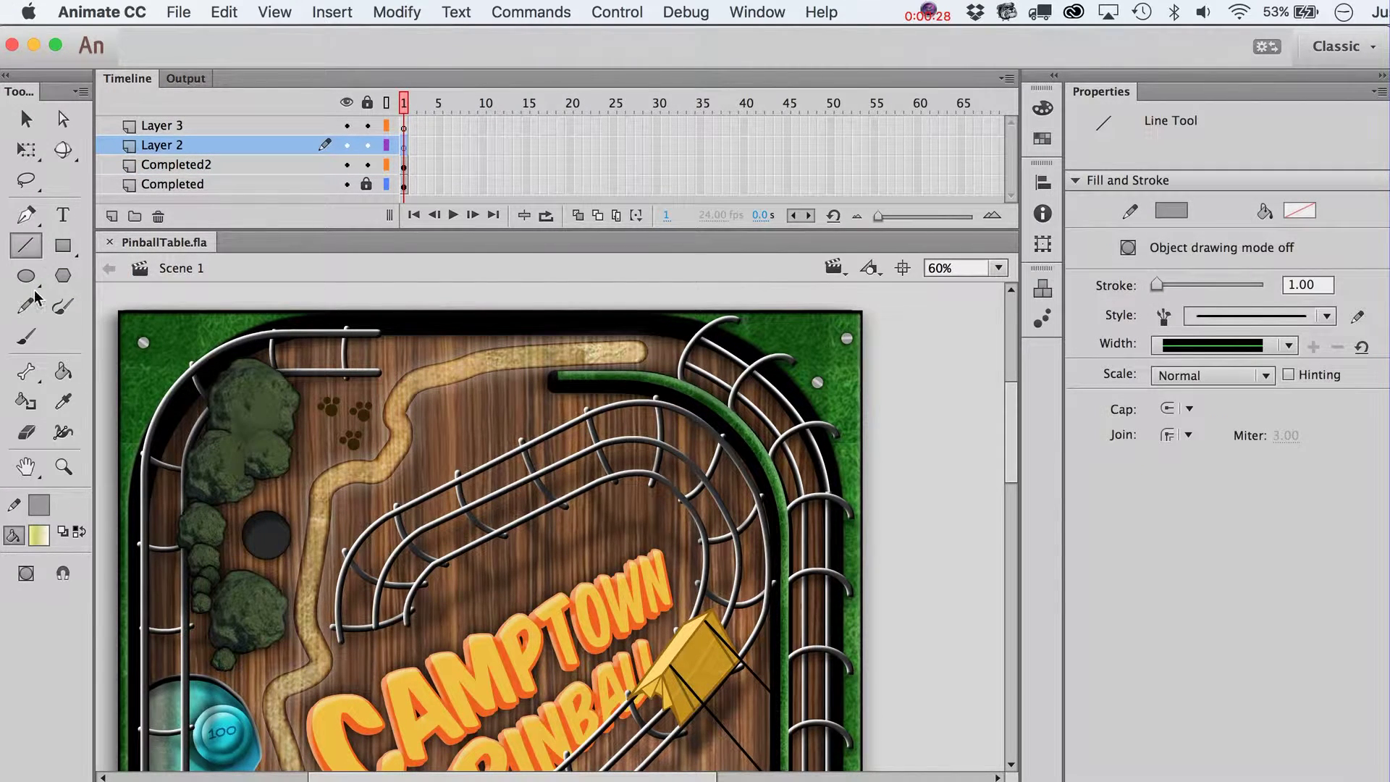
{"action": "left_click", "coordinate": [40, 534]}
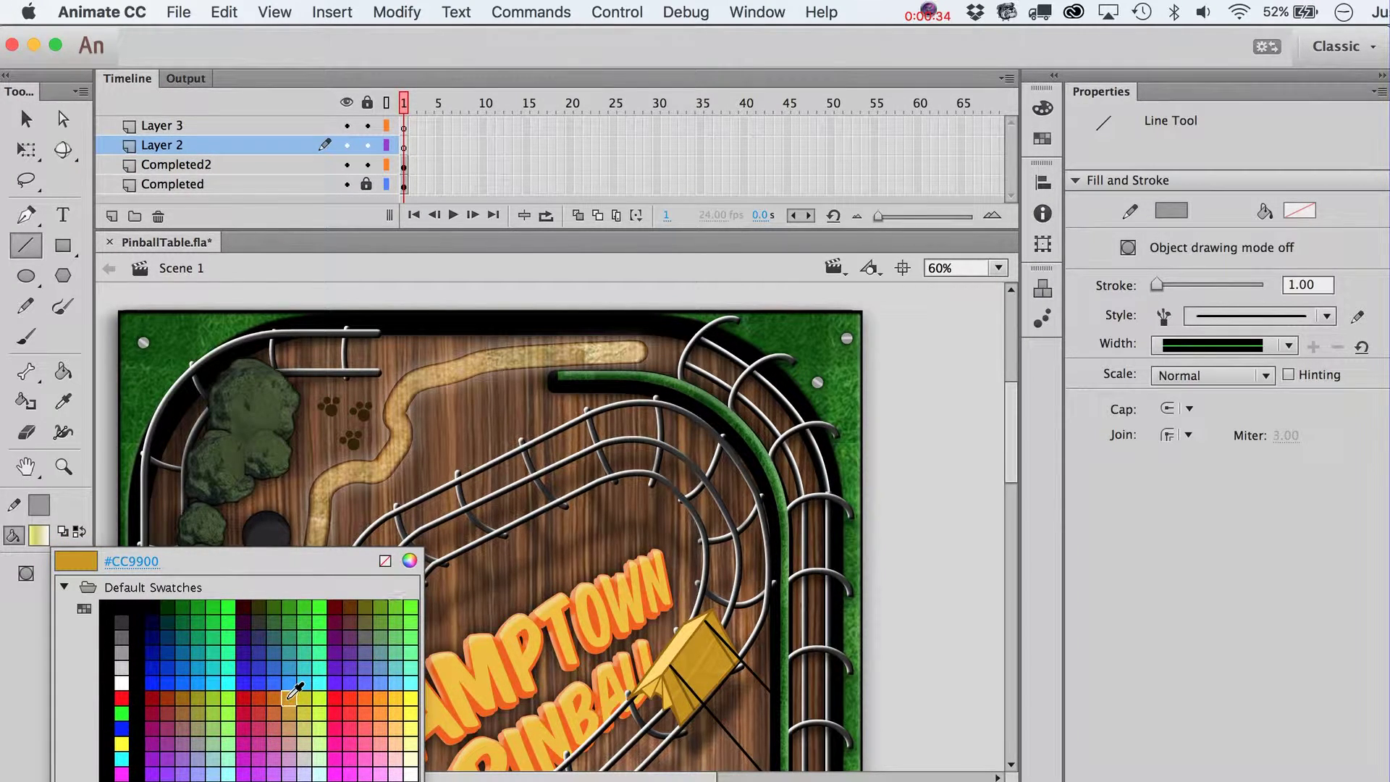
{"action": "left_click", "coordinate": [291, 697]}
{"action": "left_click", "coordinate": [40, 503]}
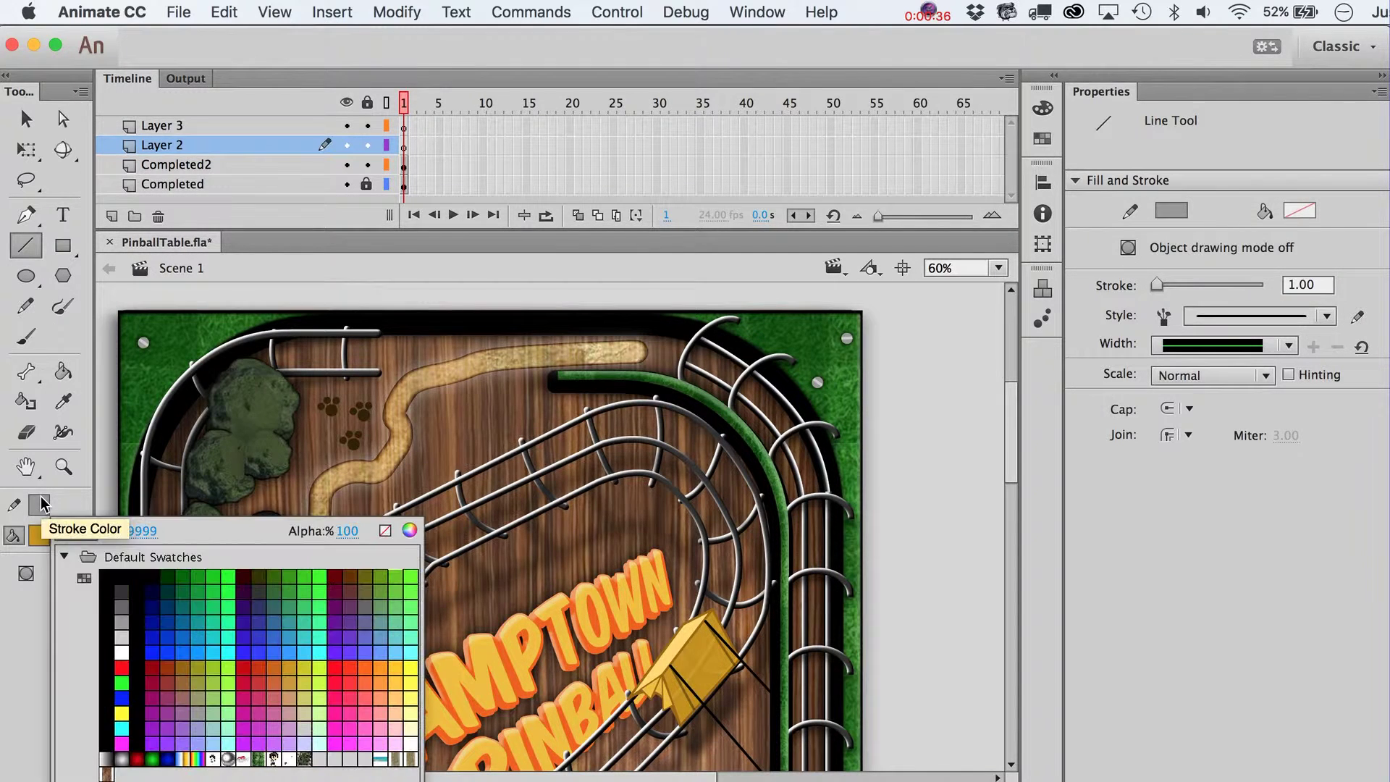
{"action": "left_click", "coordinate": [385, 531]}
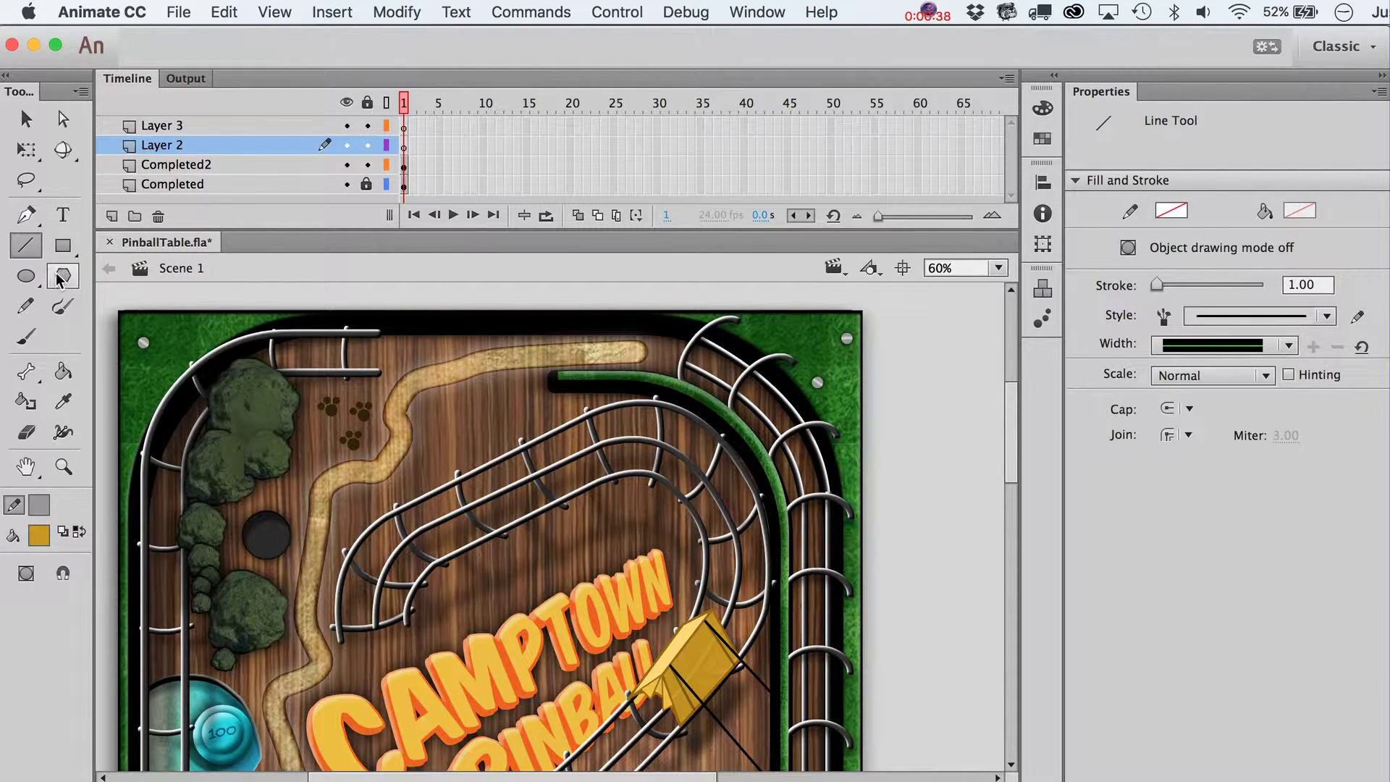
On Layer 3, draw two overlapping ovals below the sandy path and pull their edges into a two-lobed golden shape
{"action": "left_click", "coordinate": [26, 276]}
{"action": "left_click", "coordinate": [404, 126]}
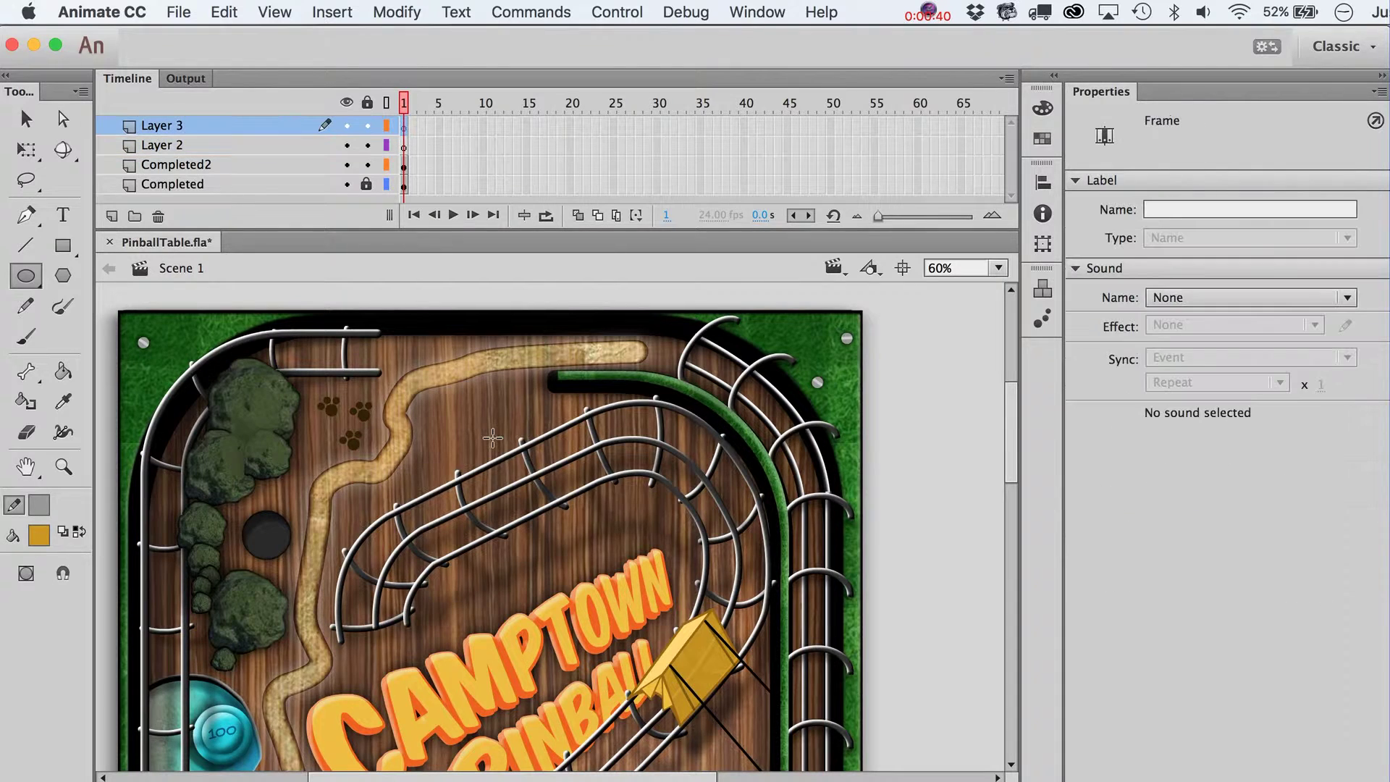
{"action": "left_click_drag", "start_coordinate": [448, 389], "coordinate": [507, 455]}
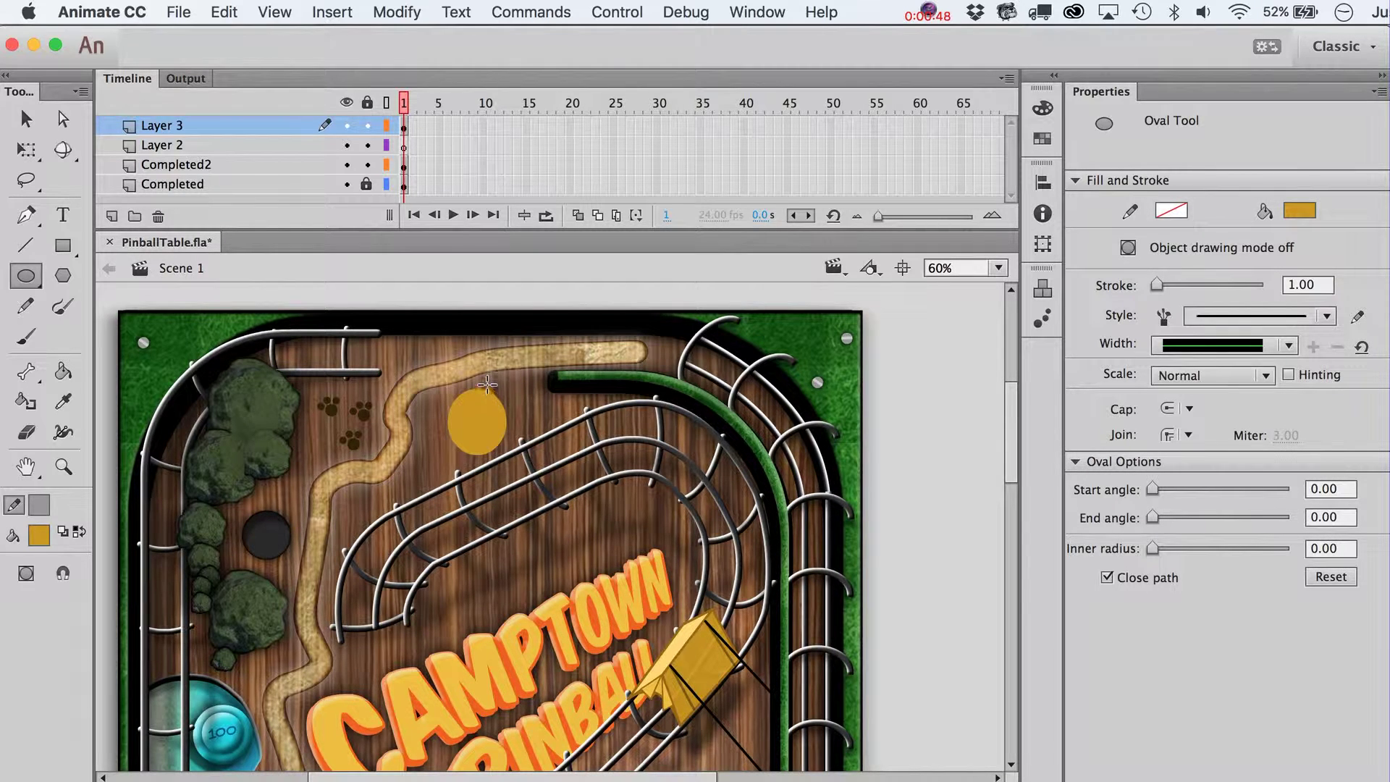
{"action": "left_click_drag", "start_coordinate": [488, 383], "coordinate": [528, 432]}
{"action": "key", "text": "v"}
{"action": "left_click", "coordinate": [536, 444]}
{"action": "left_click", "coordinate": [926, 411]}
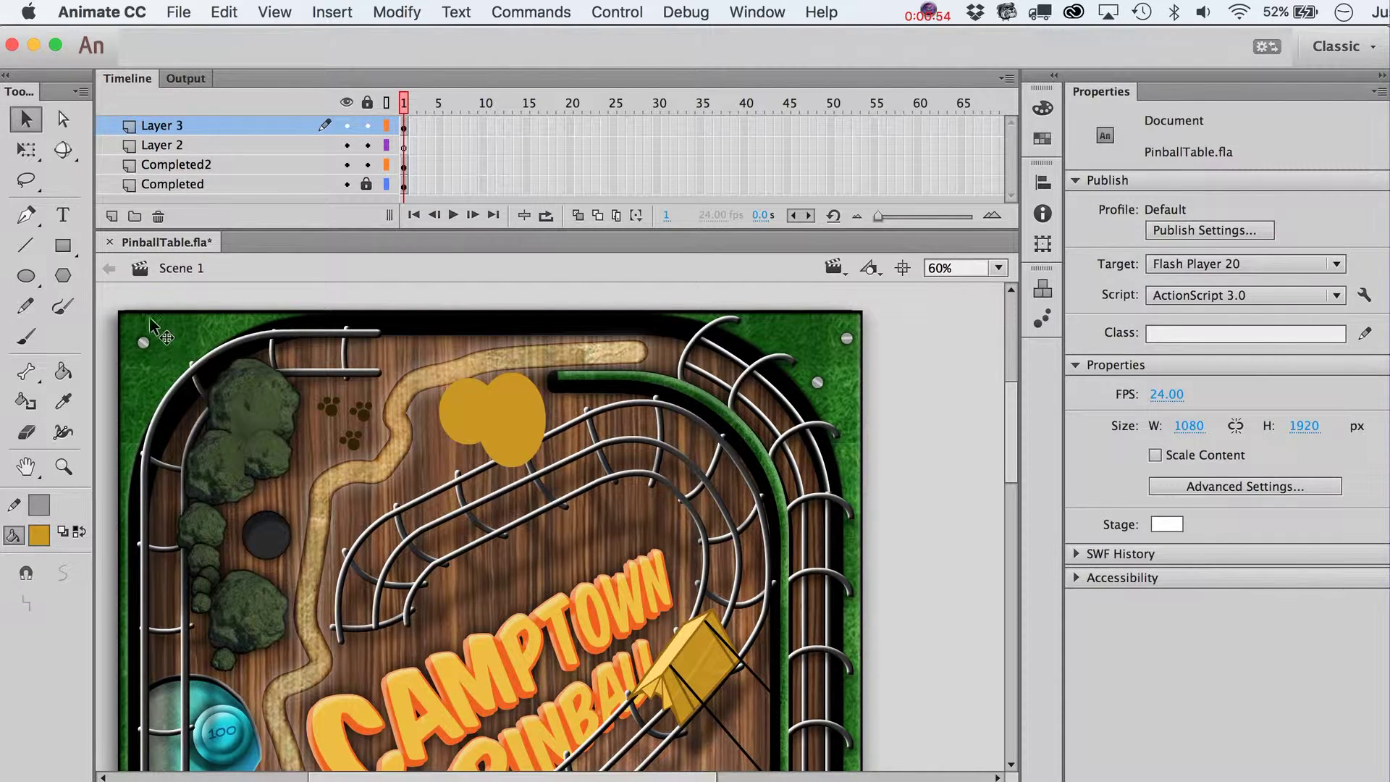
Merge a rectangle onto the underside of the golden ovals and reshape it into a flared base with slanted corners
{"action": "left_click", "coordinate": [63, 247]}
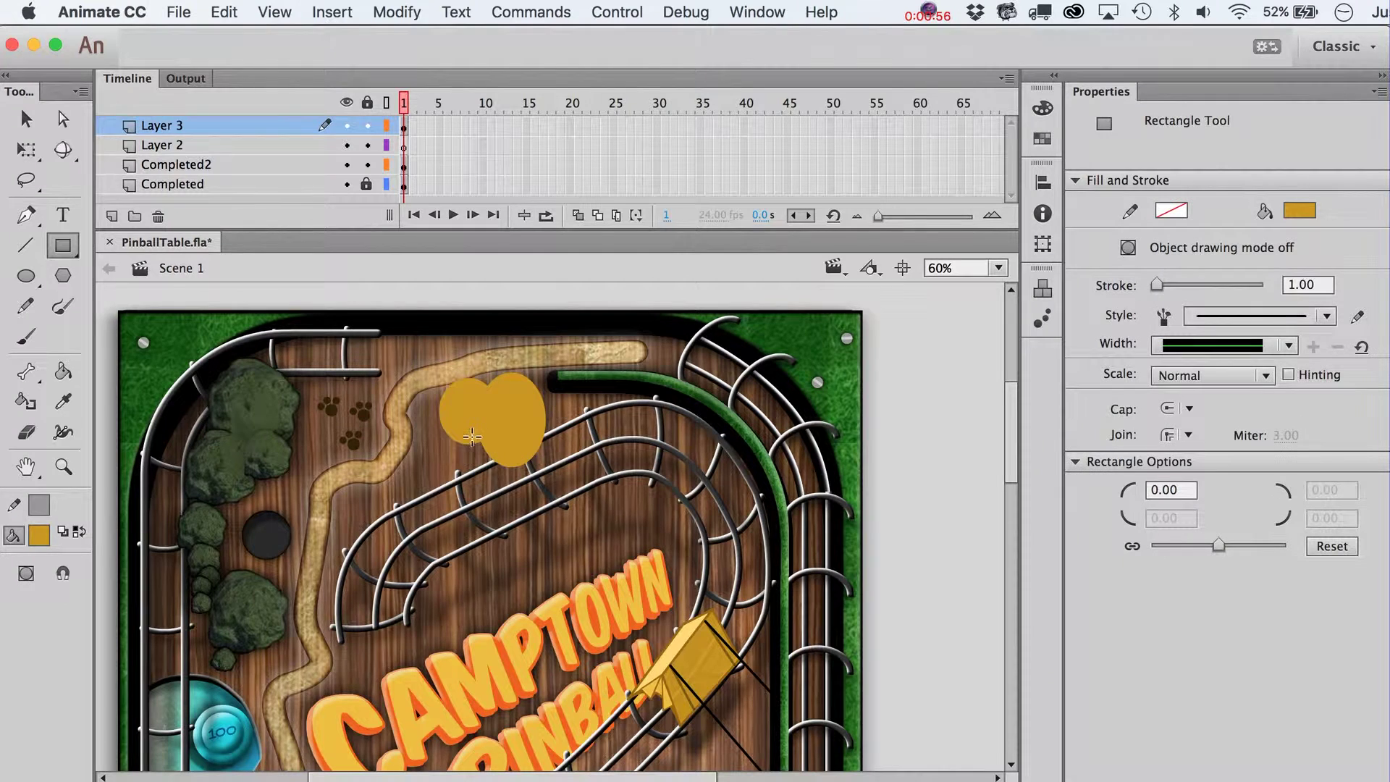
{"action": "mouse_move", "coordinate": [455, 432]}
{"action": "left_mouse_down"}
{"action": "mouse_move", "coordinate": [543, 520]}
{"action": "mouse_move", "coordinate": [552, 498]}
{"action": "mouse_move", "coordinate": [529, 500]}
{"action": "mouse_move", "coordinate": [550, 536]}
{"action": "mouse_move", "coordinate": [535, 537]}
{"action": "mouse_move", "coordinate": [540, 517]}
{"action": "mouse_move", "coordinate": [445, 507]}
{"action": "mouse_move", "coordinate": [435, 493]}
{"action": "left_mouse_up"}
{"action": "key", "text": "v"}
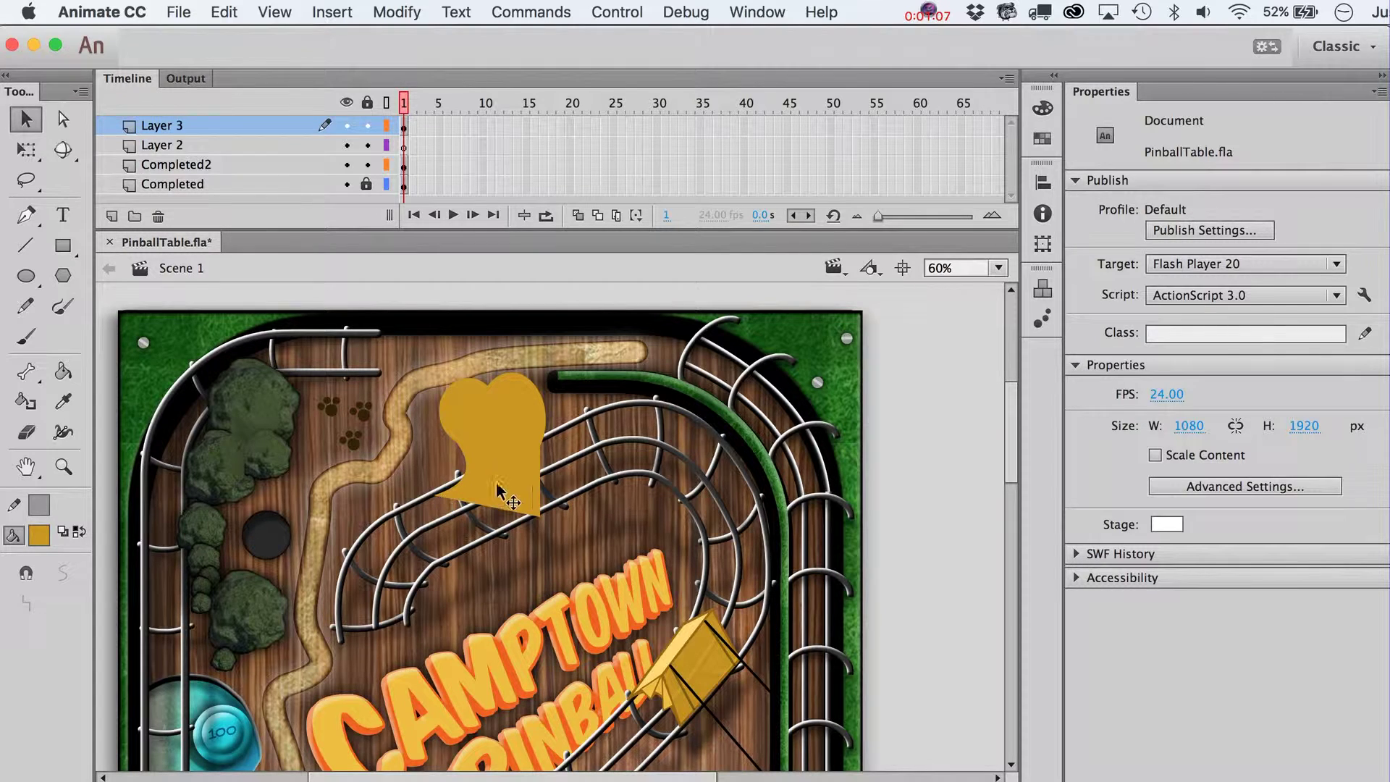
Skew the merged golden shape slightly with Free Transform so its right side shifts downward
{"action": "left_click", "coordinate": [536, 458]}
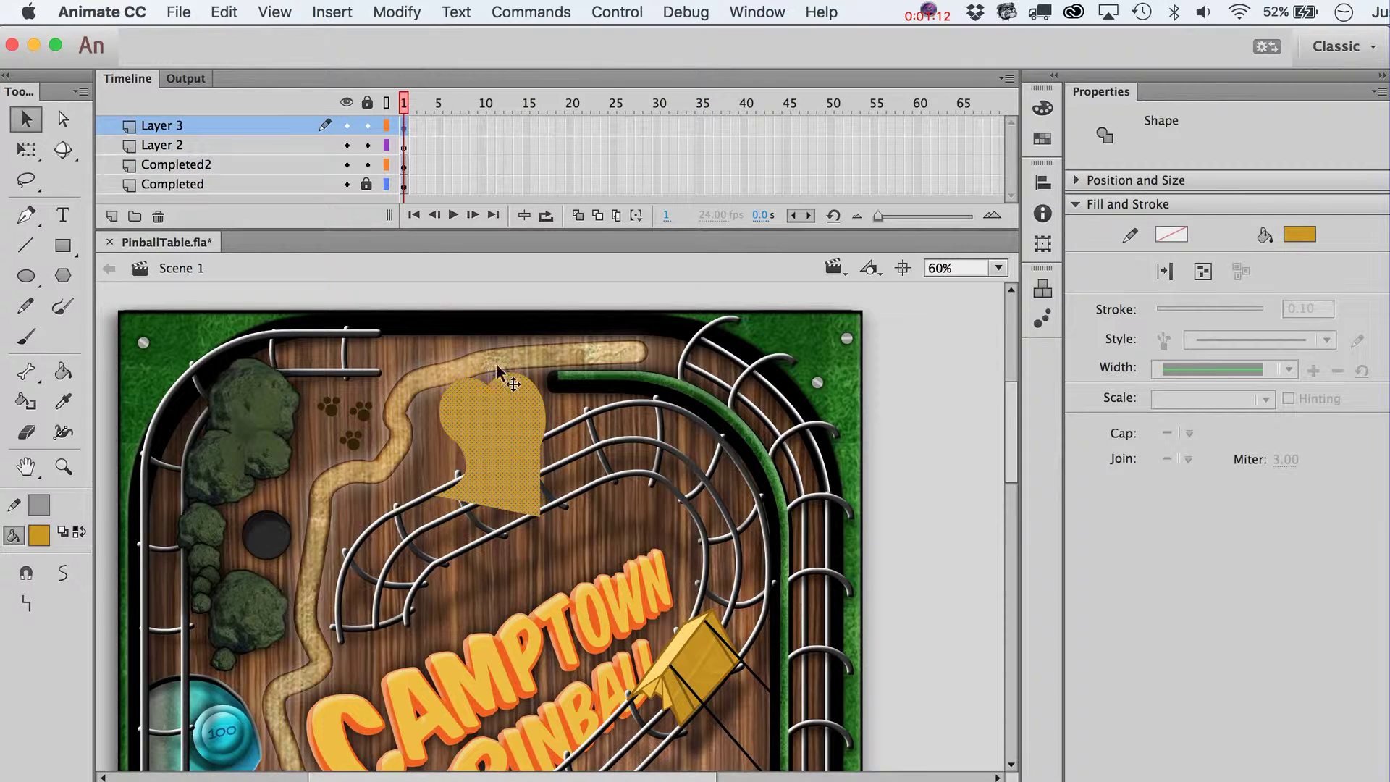
{"action": "key", "text": "q"}
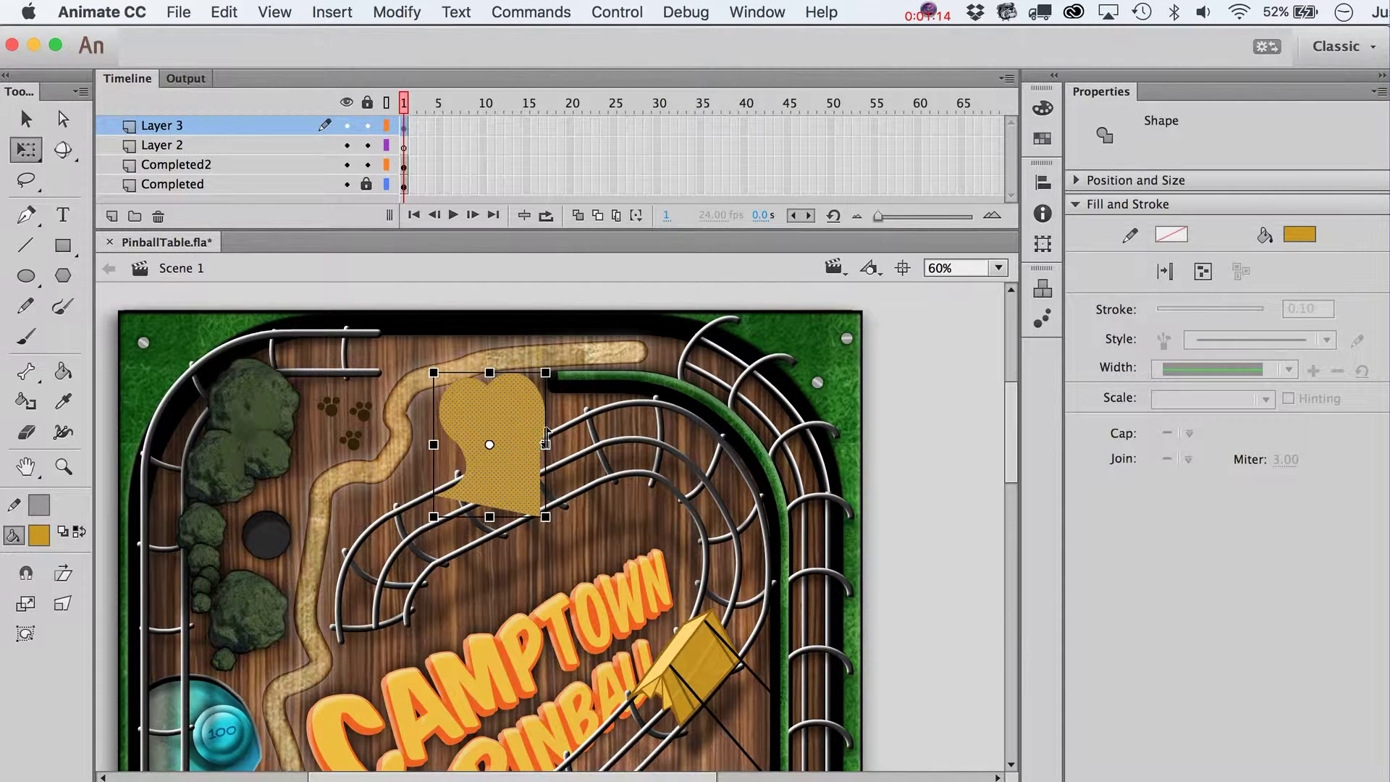
{"action": "left_click_drag", "start_coordinate": [548, 432], "coordinate": [549, 427]}
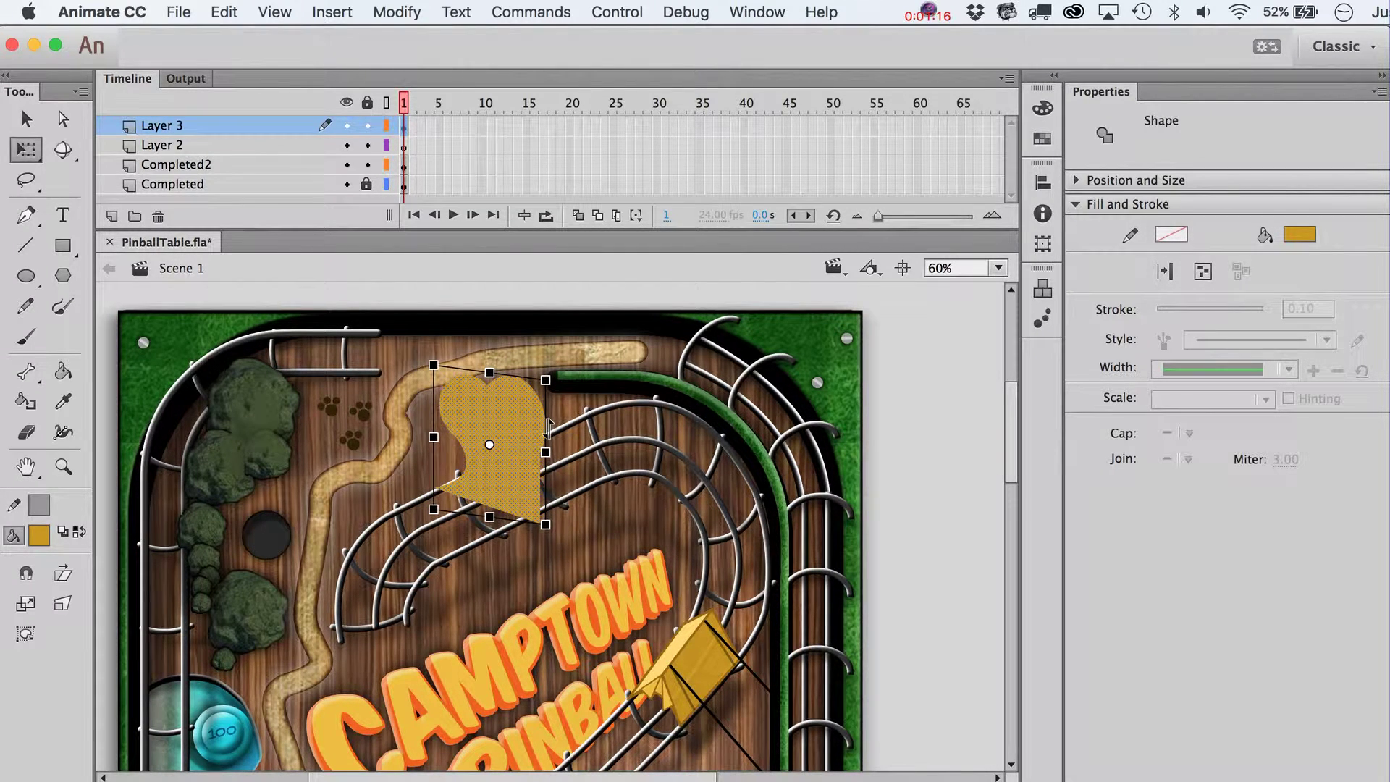
{"action": "key", "text": "v"}
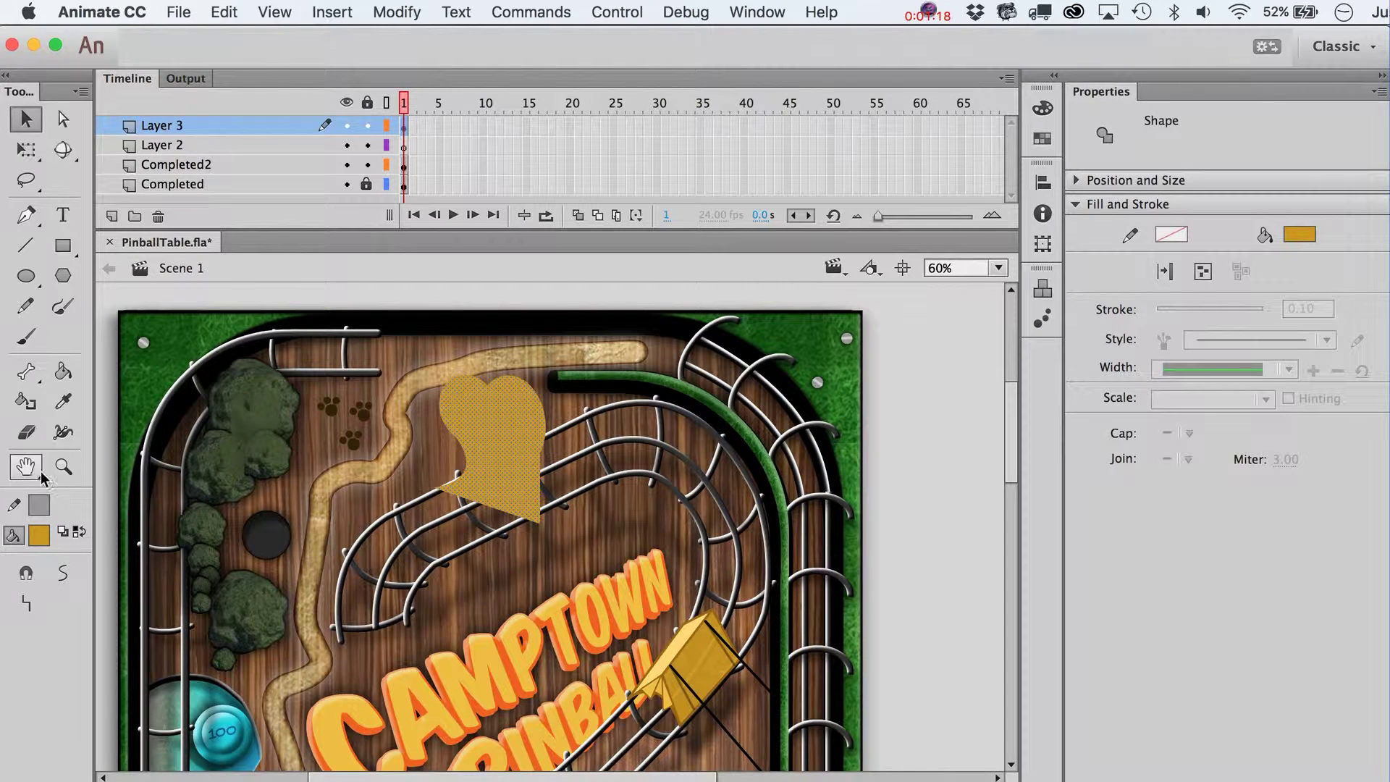
Lock the Completed2 layer against edits
{"action": "left_click", "coordinate": [63, 468]}
{"action": "left_click_drag", "start_coordinate": [302, 427], "coordinate": [703, 641]}
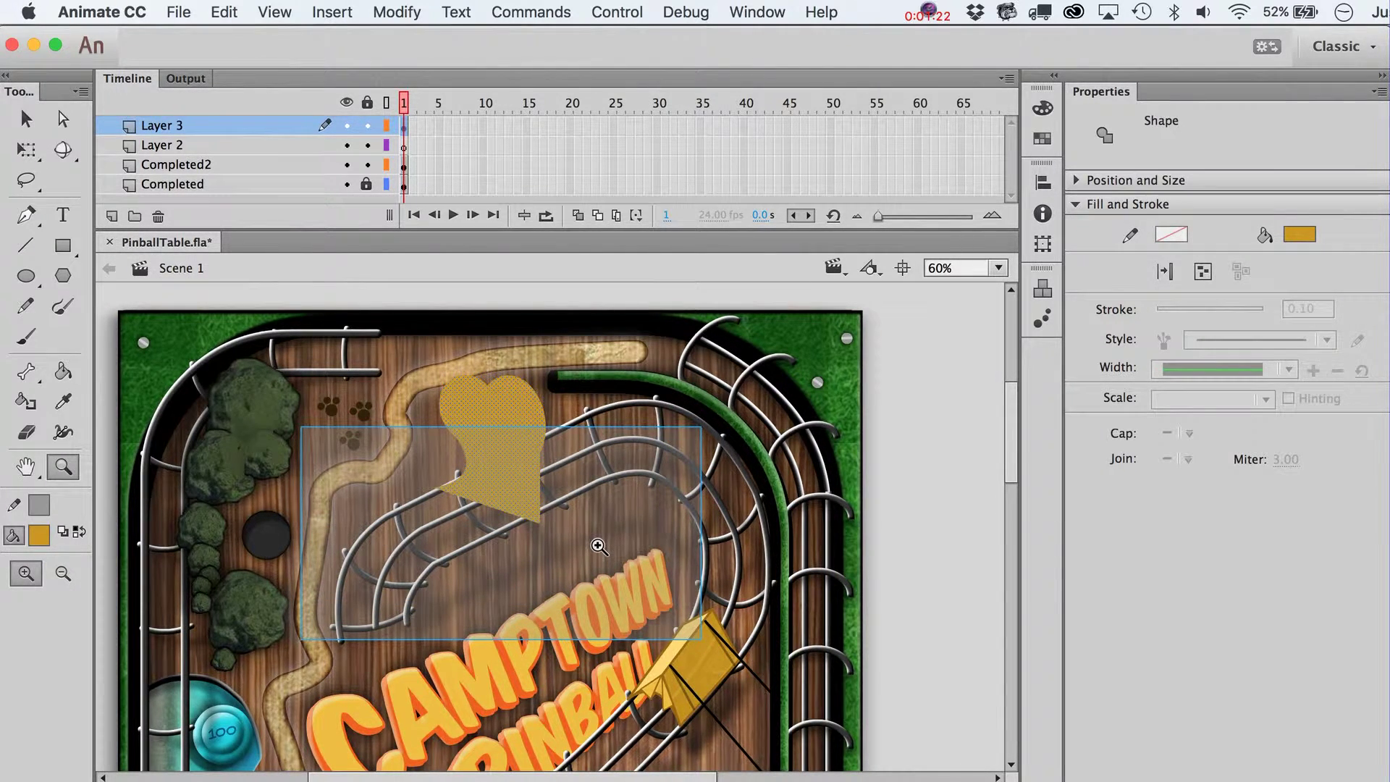
{"action": "key", "text": "v"}
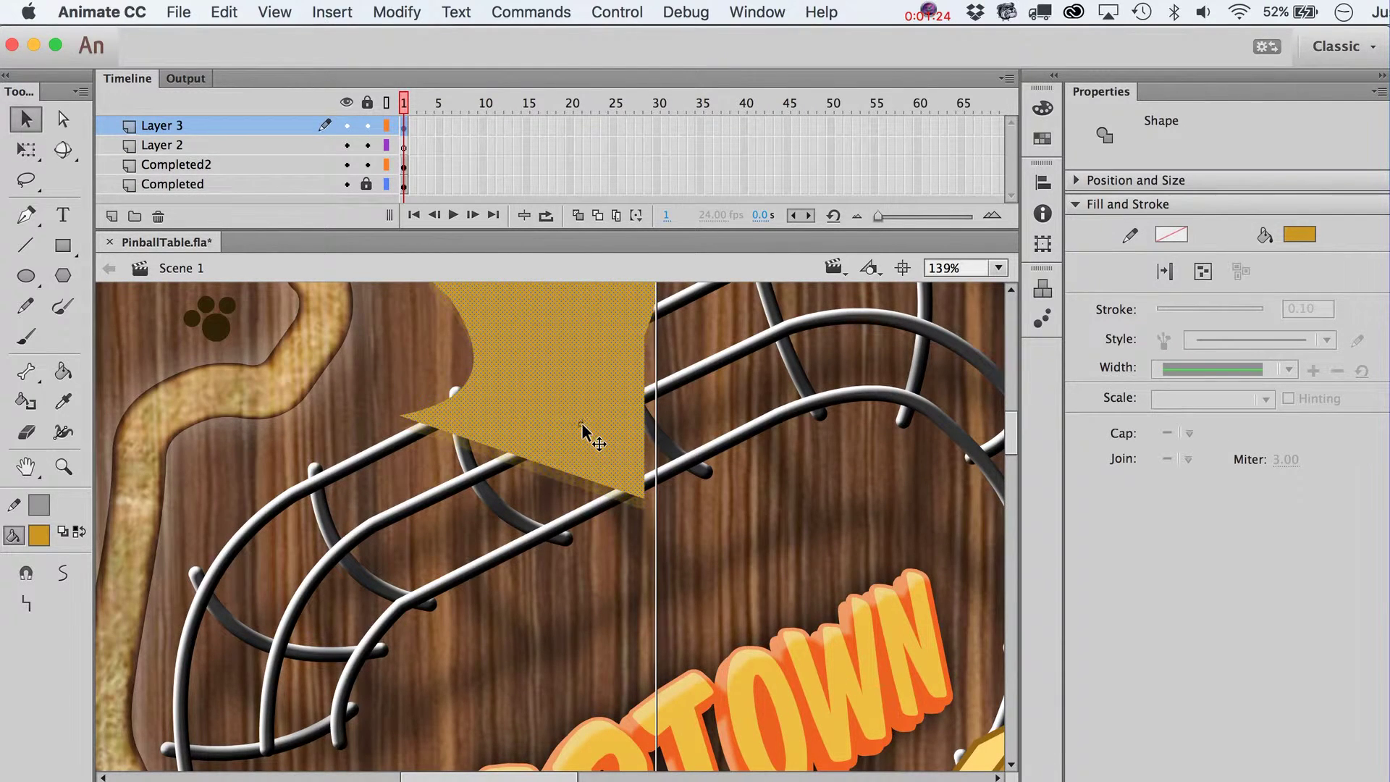
{"action": "scroll", "coordinate": [584, 434], "scroll_direction": "up", "scroll_amount": 3}
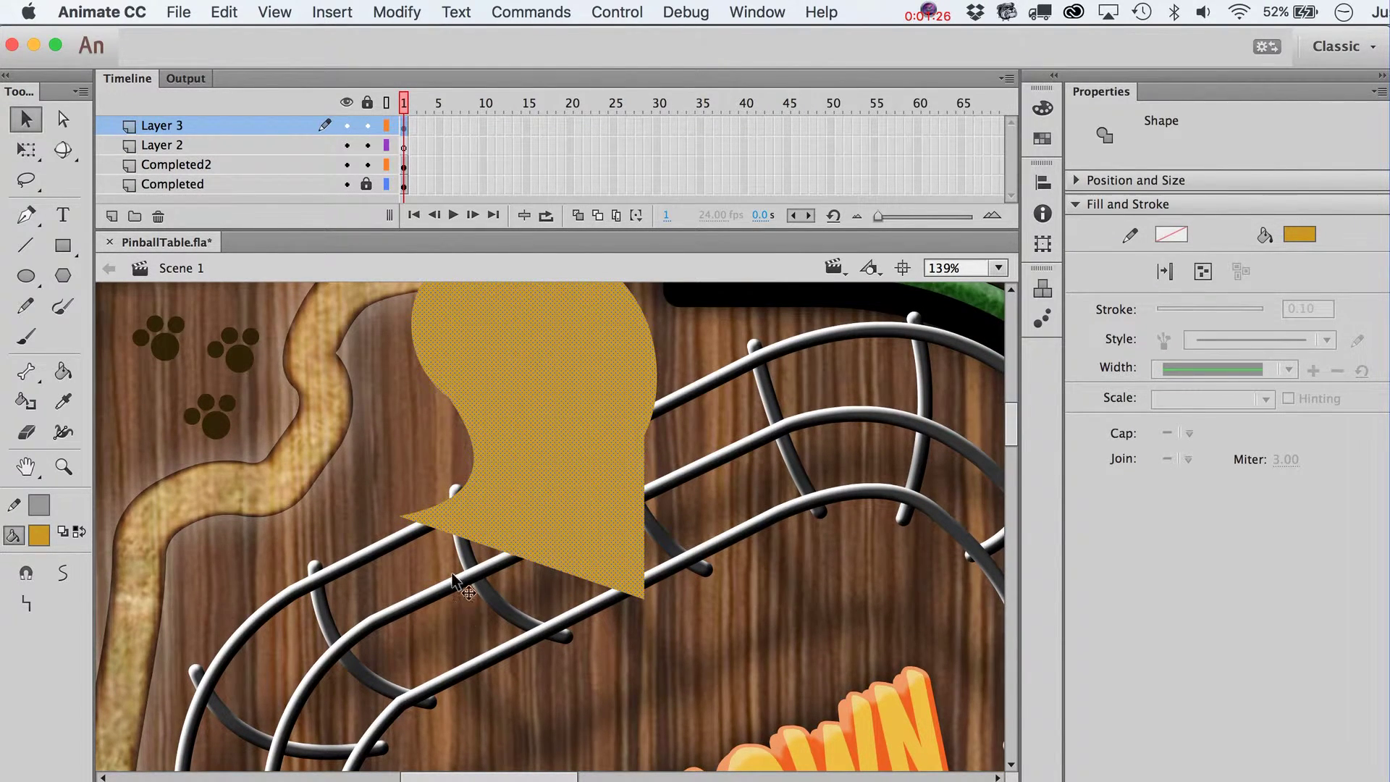
{"action": "left_click", "coordinate": [368, 164]}
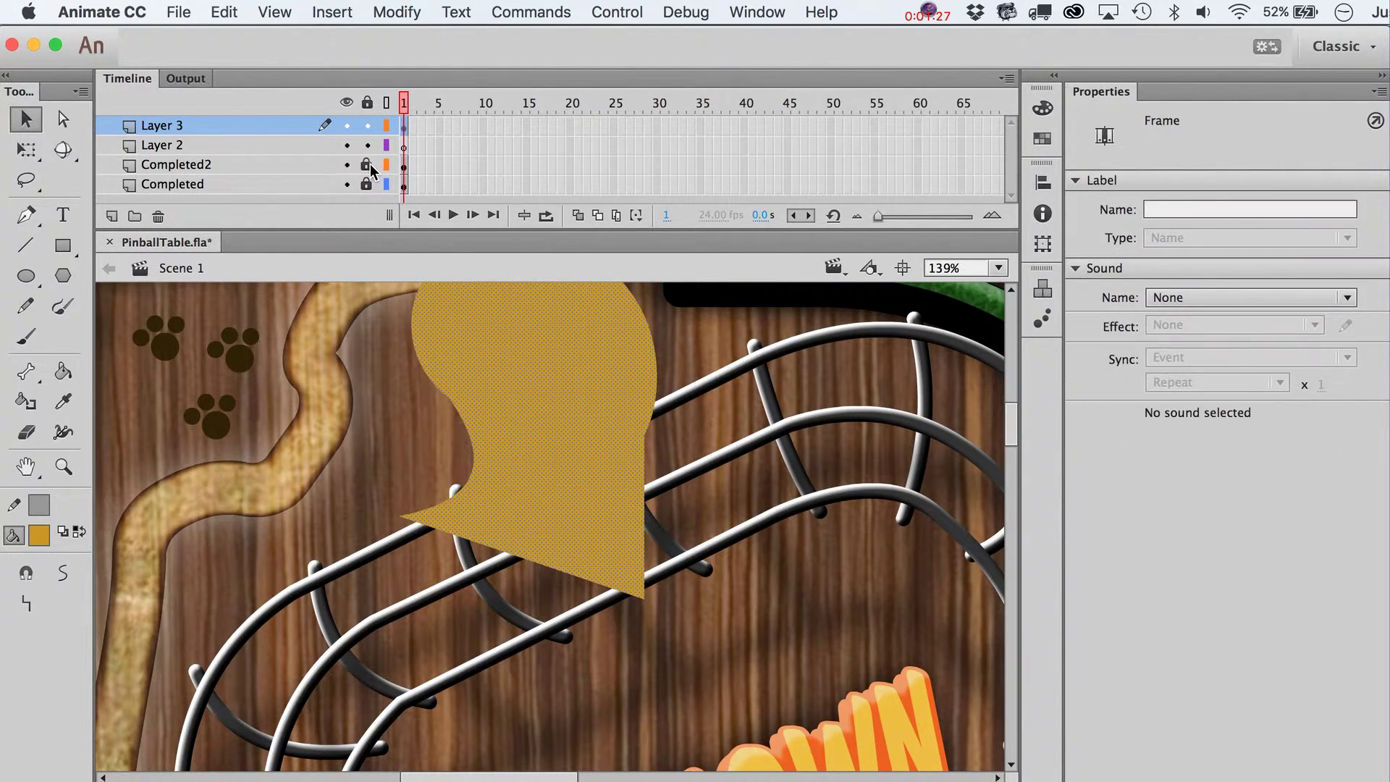
Reshape the golden shape's lower-left corner into a rounded nub and bulge its bottom edge down to a point
{"action": "left_click", "coordinate": [434, 557]}
{"action": "left_click_drag", "start_coordinate": [415, 546], "coordinate": [425, 509]}
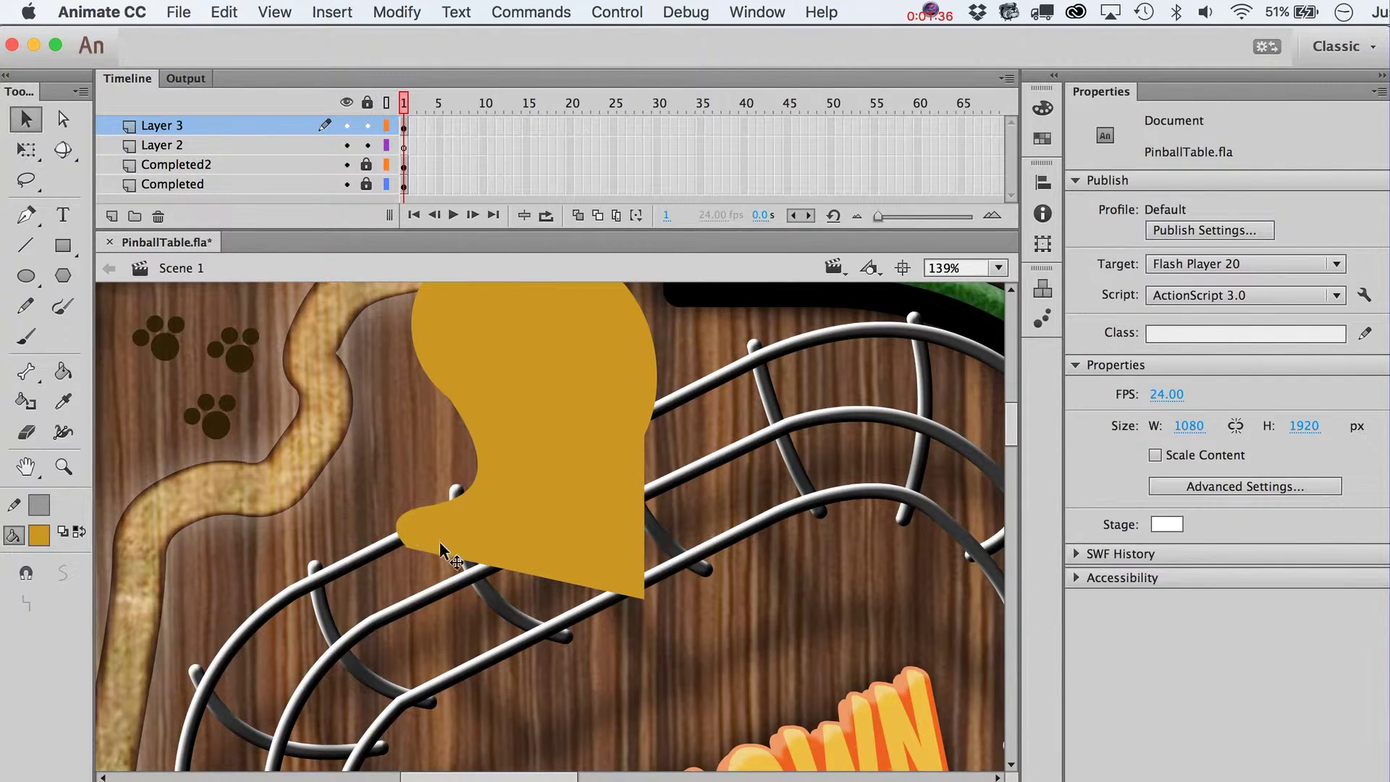
{"action": "left_click_drag", "start_coordinate": [442, 553], "coordinate": [438, 656]}
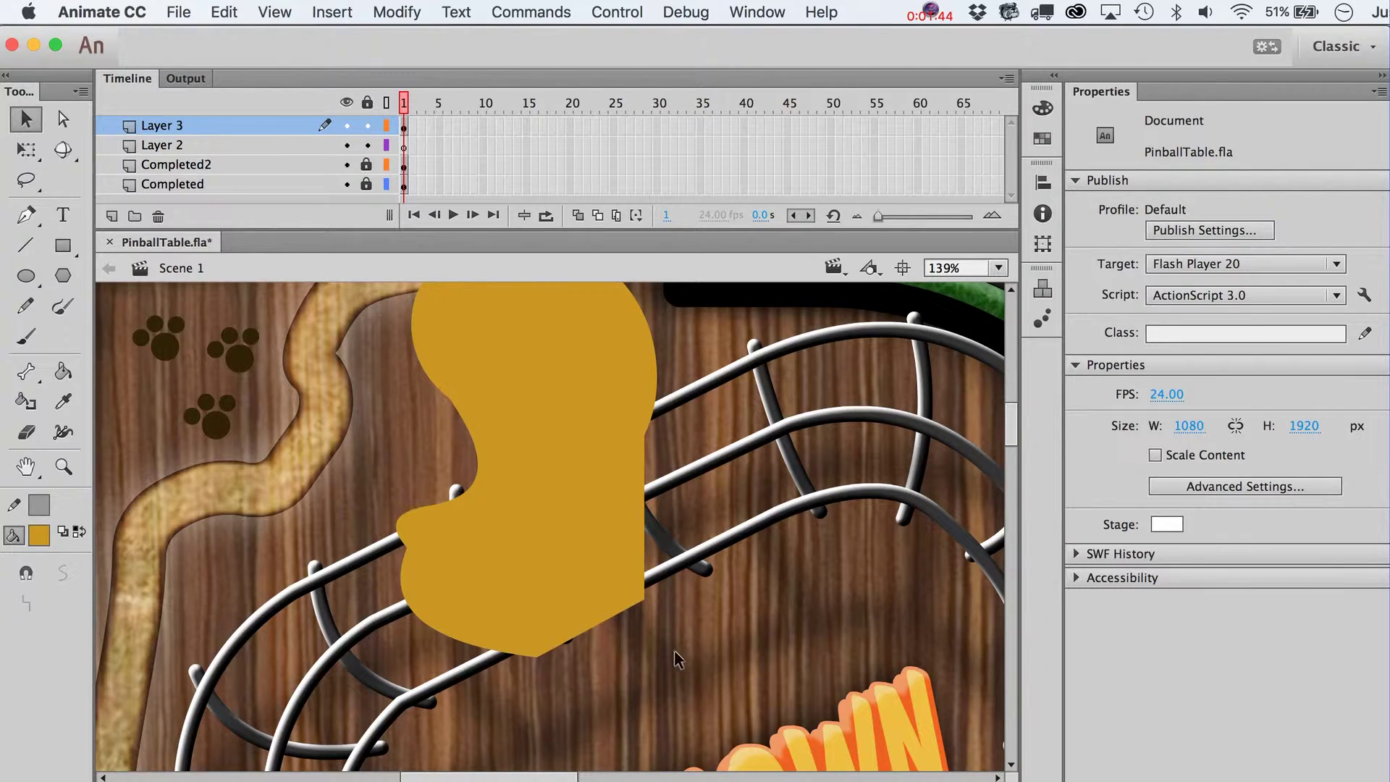
{"action": "left_click_drag", "start_coordinate": [536, 659], "coordinate": [514, 658]}
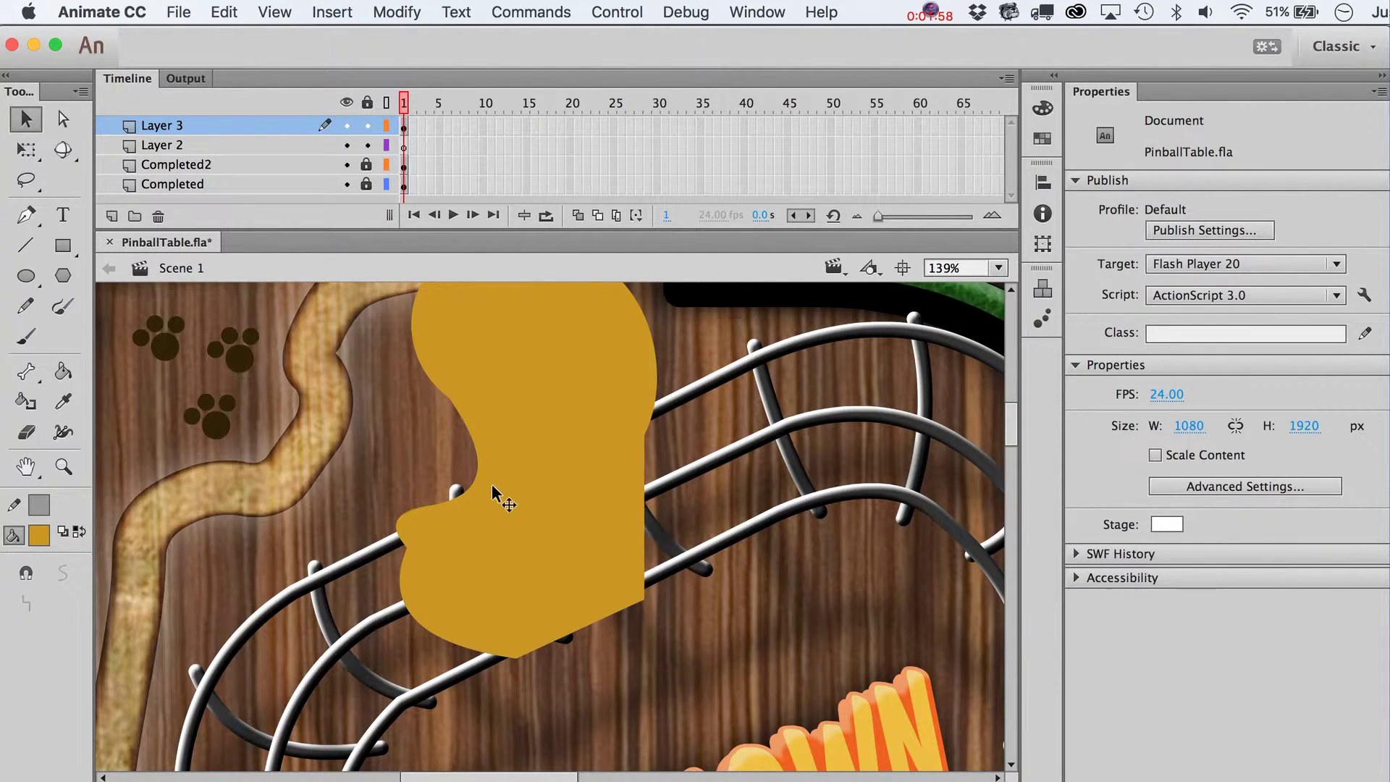
Bend the golden shape's bottom edge into a rounded foot at the lower right and curve its right side inward
{"action": "left_click", "coordinate": [563, 632]}
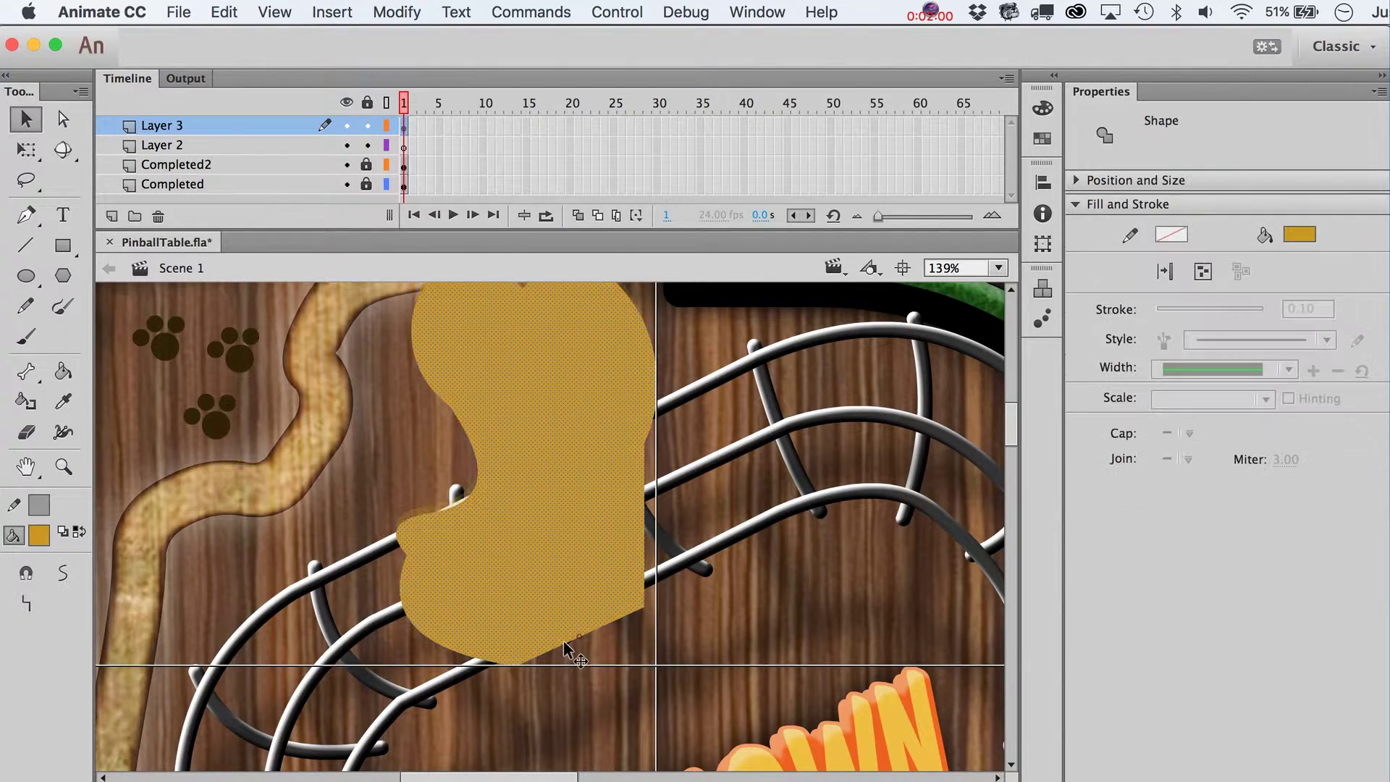
{"action": "left_click", "coordinate": [596, 630]}
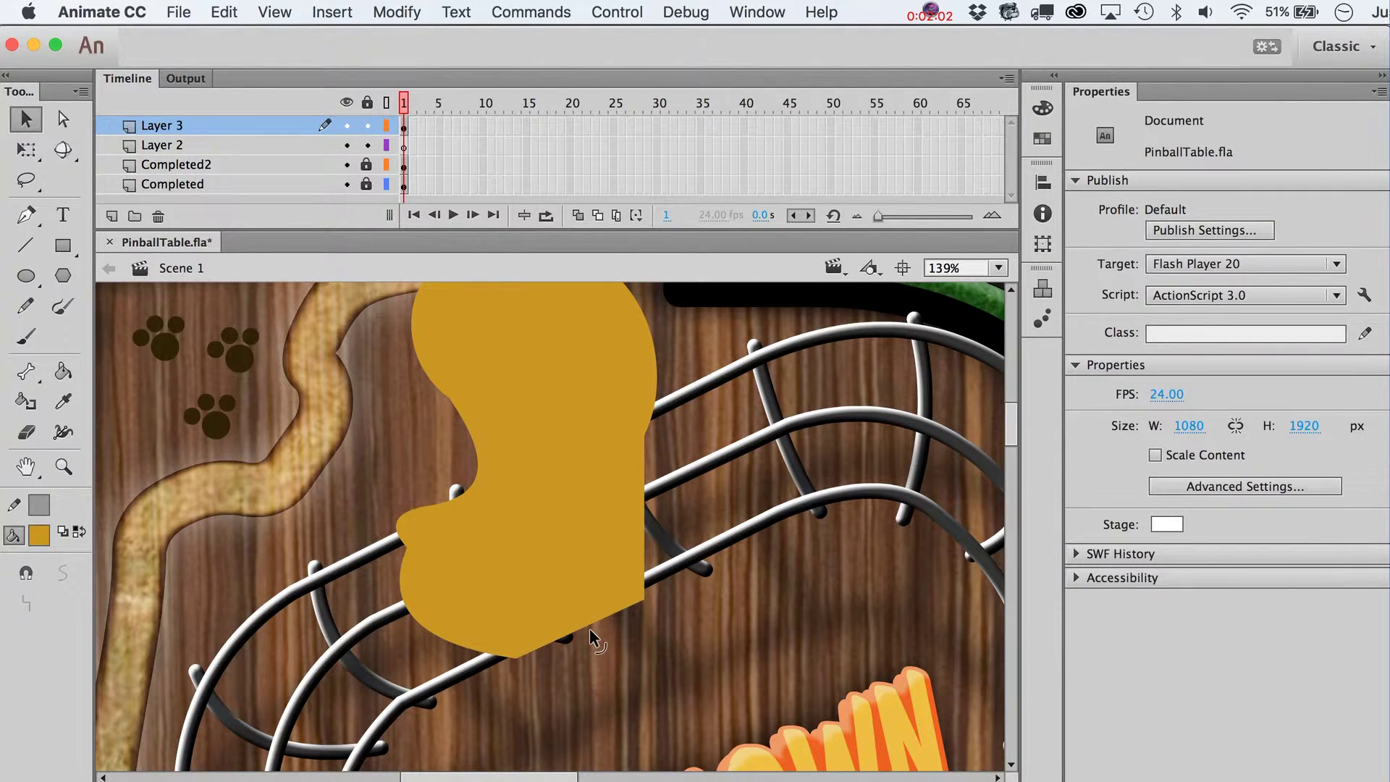
{"action": "mouse_move", "coordinate": [589, 629]}
{"action": "left_mouse_down"}
{"action": "mouse_move", "coordinate": [596, 656]}
{"action": "mouse_move", "coordinate": [601, 610]}
{"action": "mouse_move", "coordinate": [602, 622]}
{"action": "left_mouse_up"}
{"action": "left_click_drag", "start_coordinate": [615, 622], "coordinate": [634, 636]}
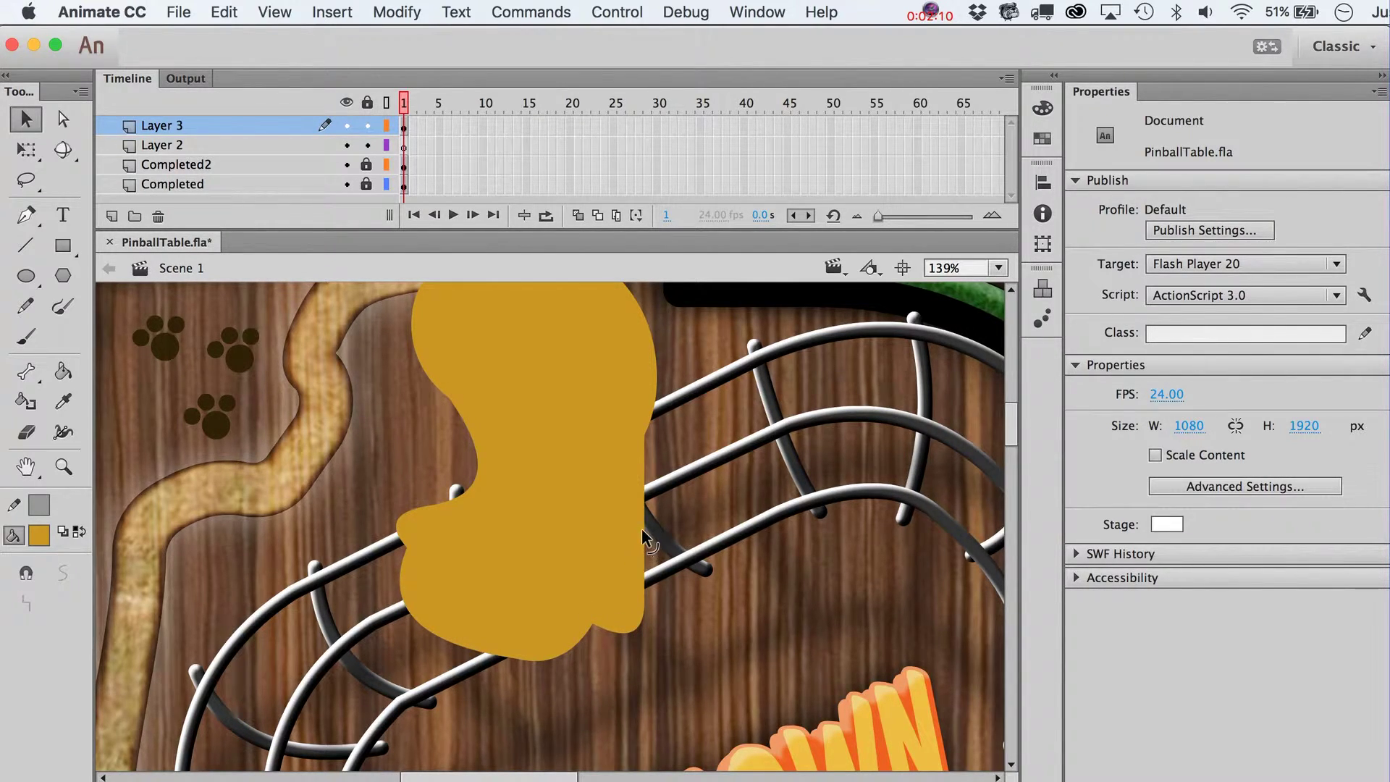
{"action": "left_click_drag", "start_coordinate": [642, 529], "coordinate": [623, 552]}
Apply another slight vertical skew to the whole reshaped golden silhouette and deselect it
{"action": "left_click", "coordinate": [502, 497]}
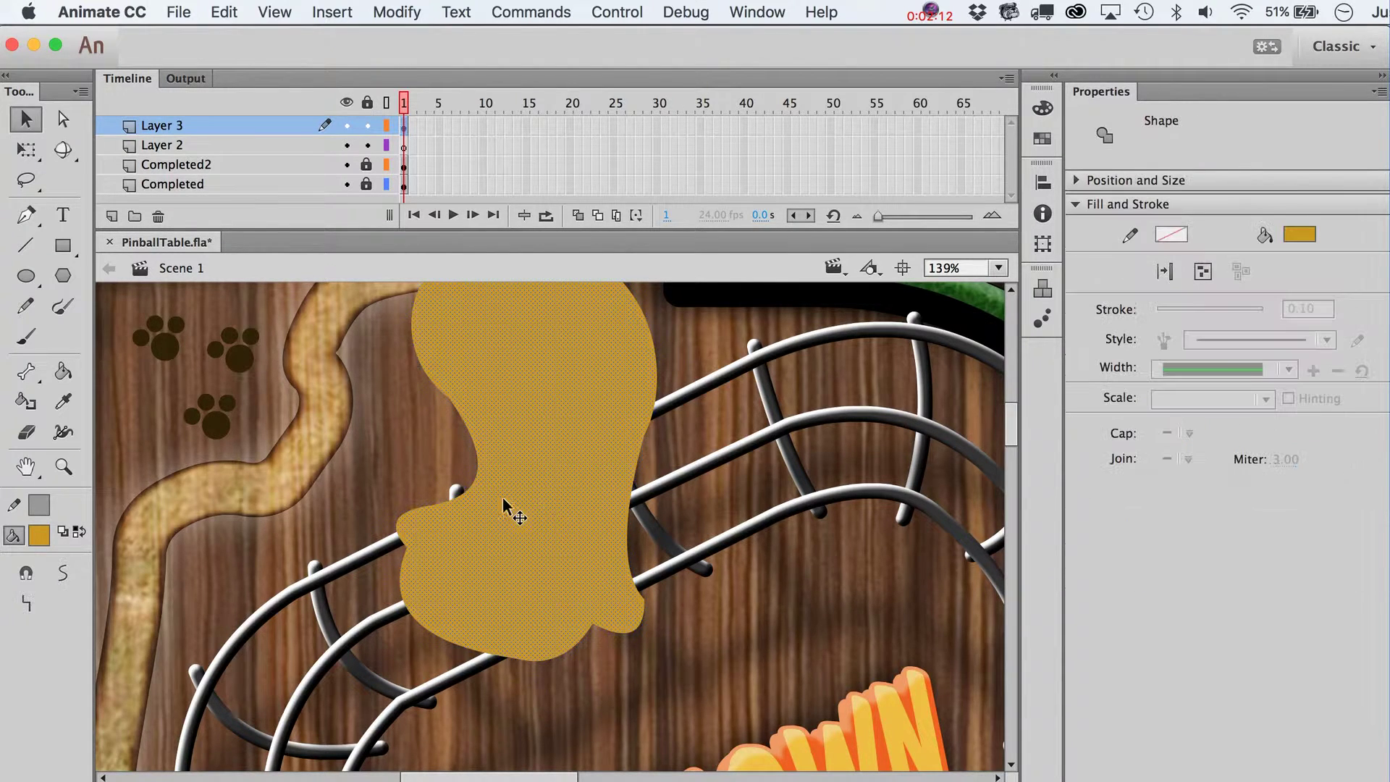
{"action": "key", "text": "q"}
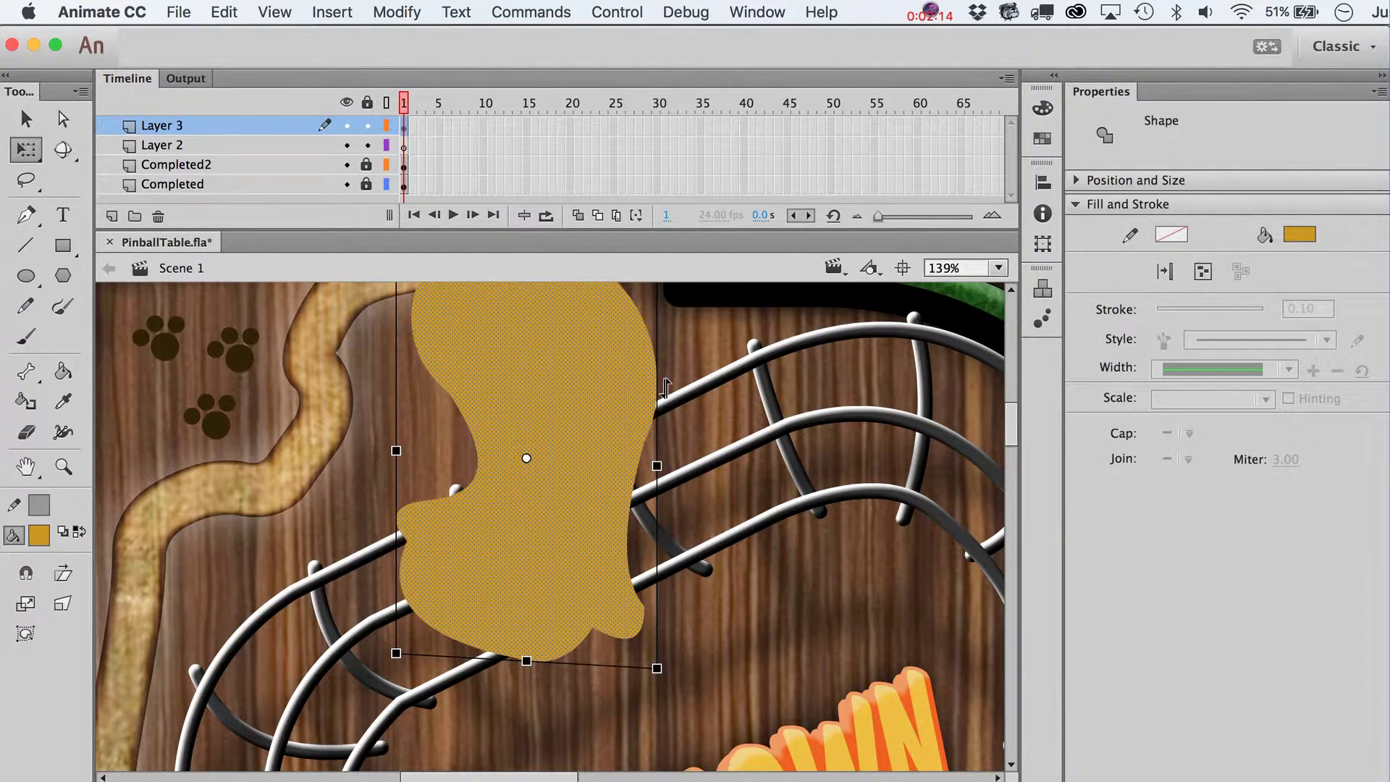
{"action": "key", "text": "v"}
{"action": "scroll", "coordinate": [487, 430], "scroll_direction": "up", "scroll_amount": 5}
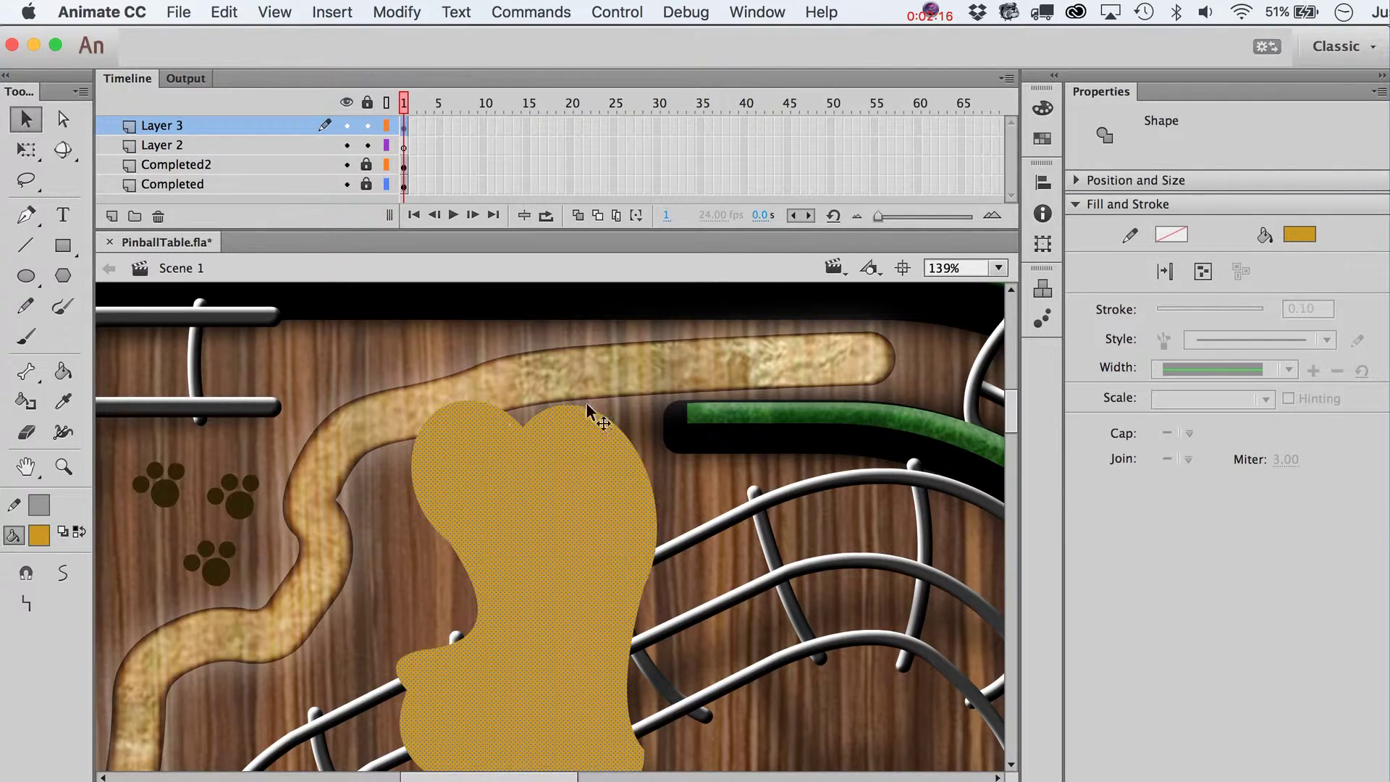
{"action": "scroll", "coordinate": [599, 427], "scroll_direction": "down", "scroll_amount": 7}
{"action": "scroll", "coordinate": [599, 444], "scroll_direction": "up", "scroll_amount": 4}
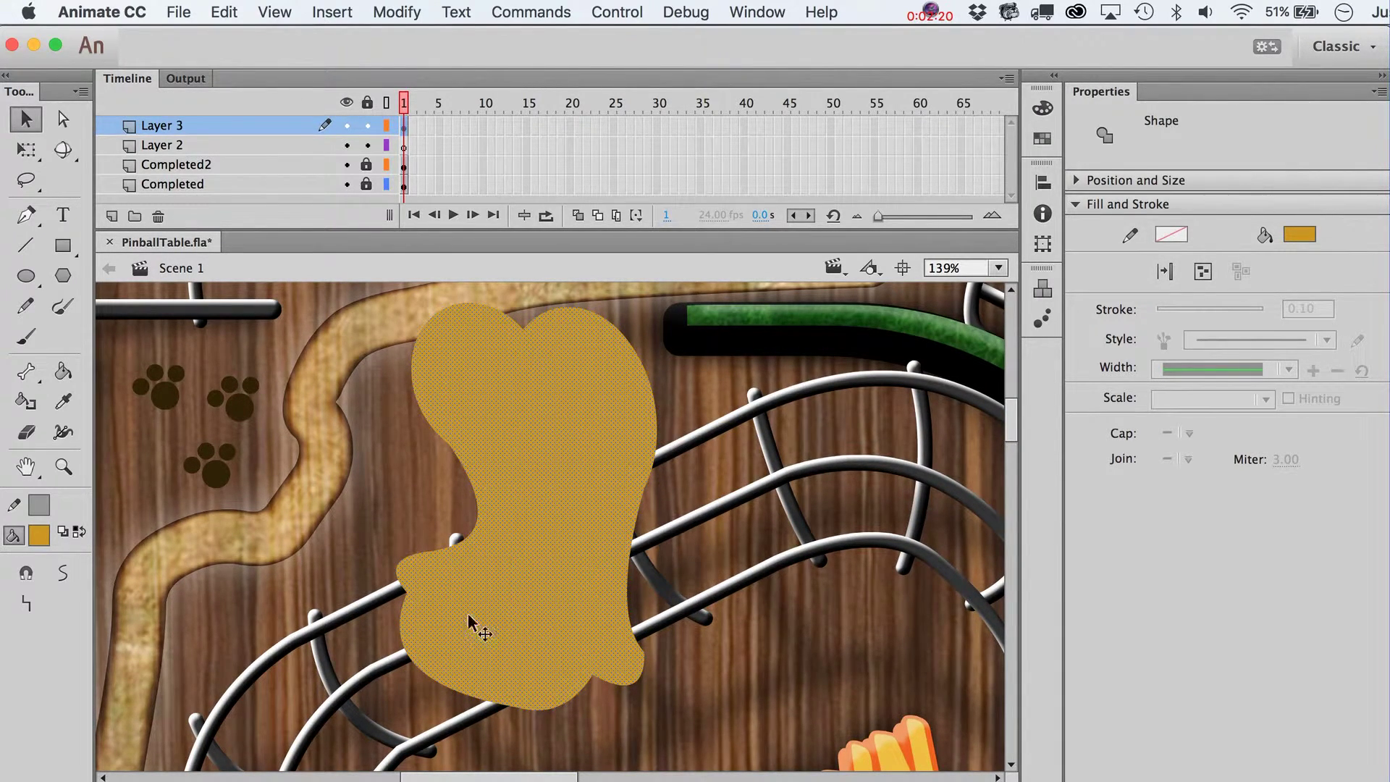
{"action": "left_click", "coordinate": [655, 550]}
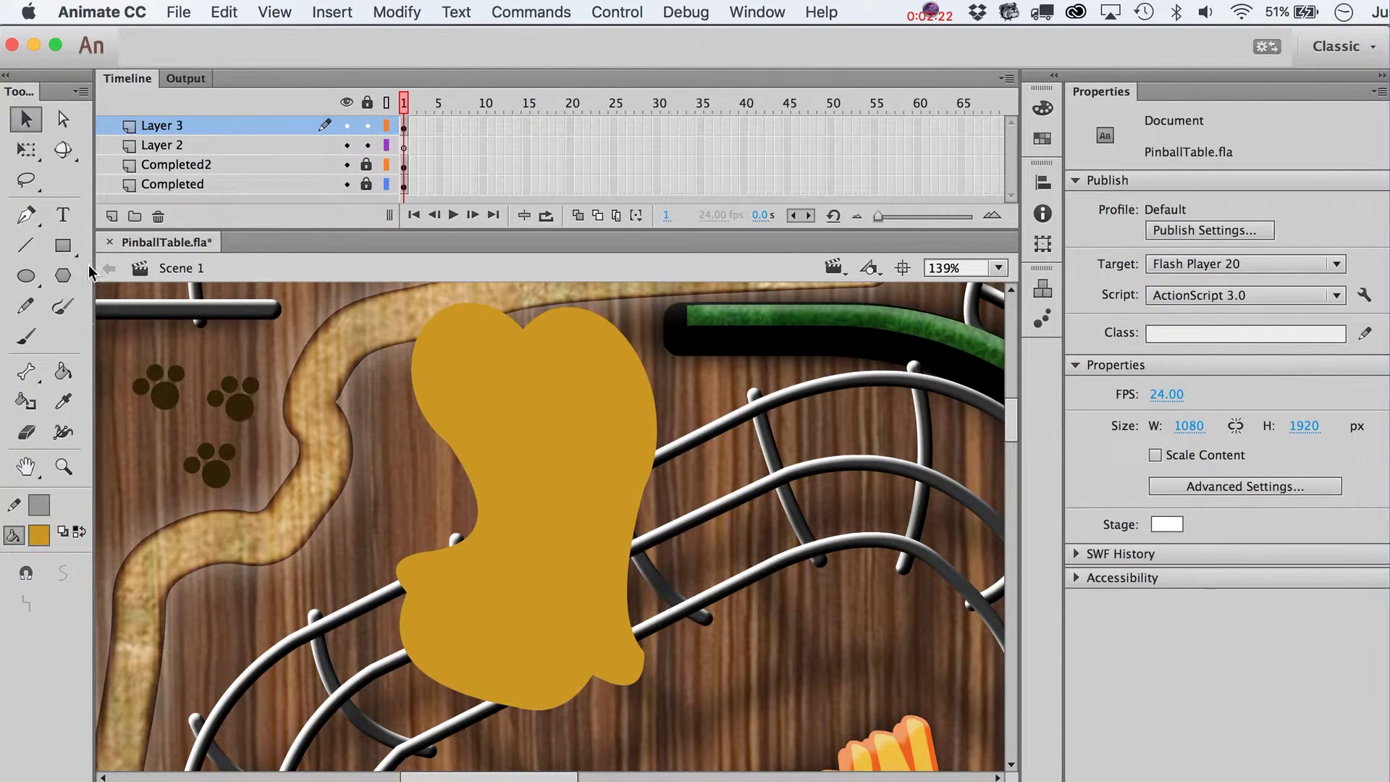
Draw a dark gray rectangle without a stroke in the middle of the golden shape and select it
{"action": "left_click", "coordinate": [63, 246]}
{"action": "left_click", "coordinate": [39, 535]}
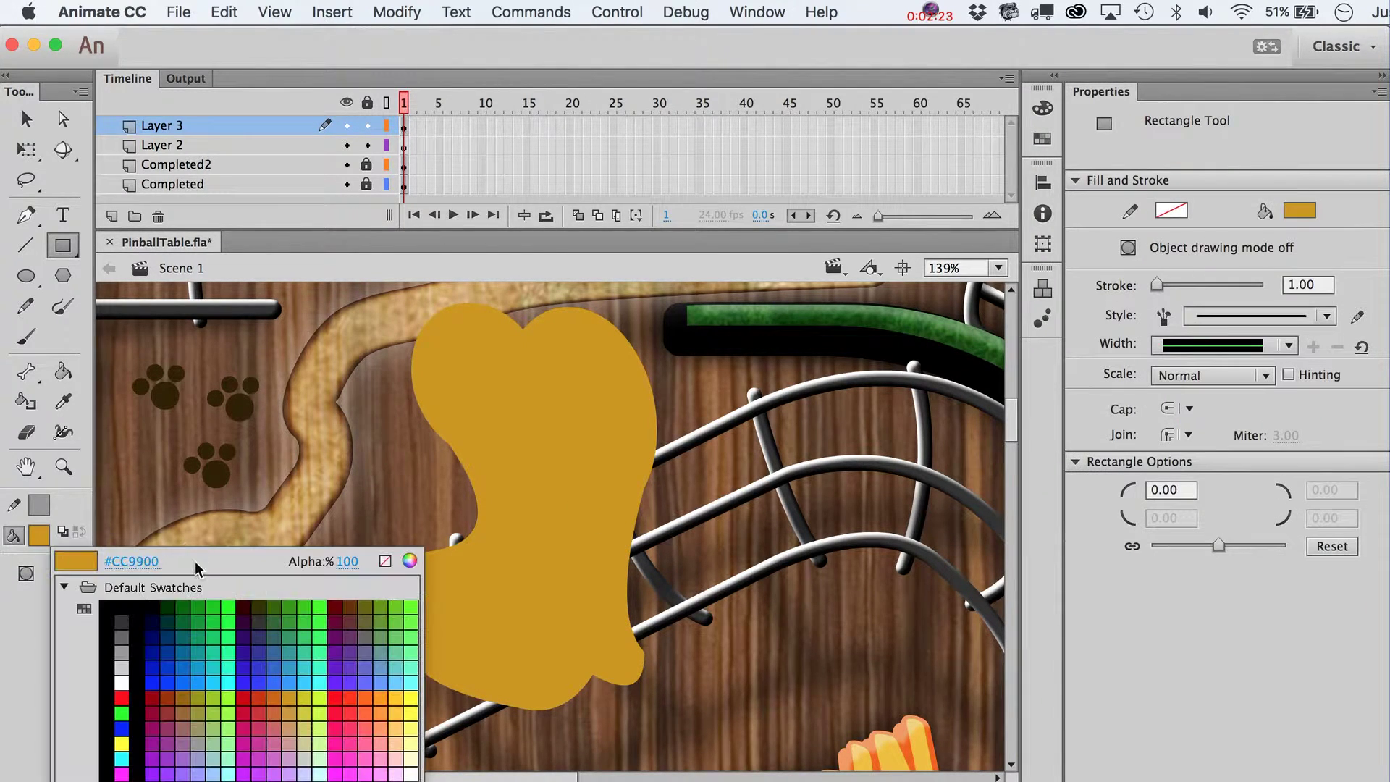
{"action": "left_click", "coordinate": [260, 619]}
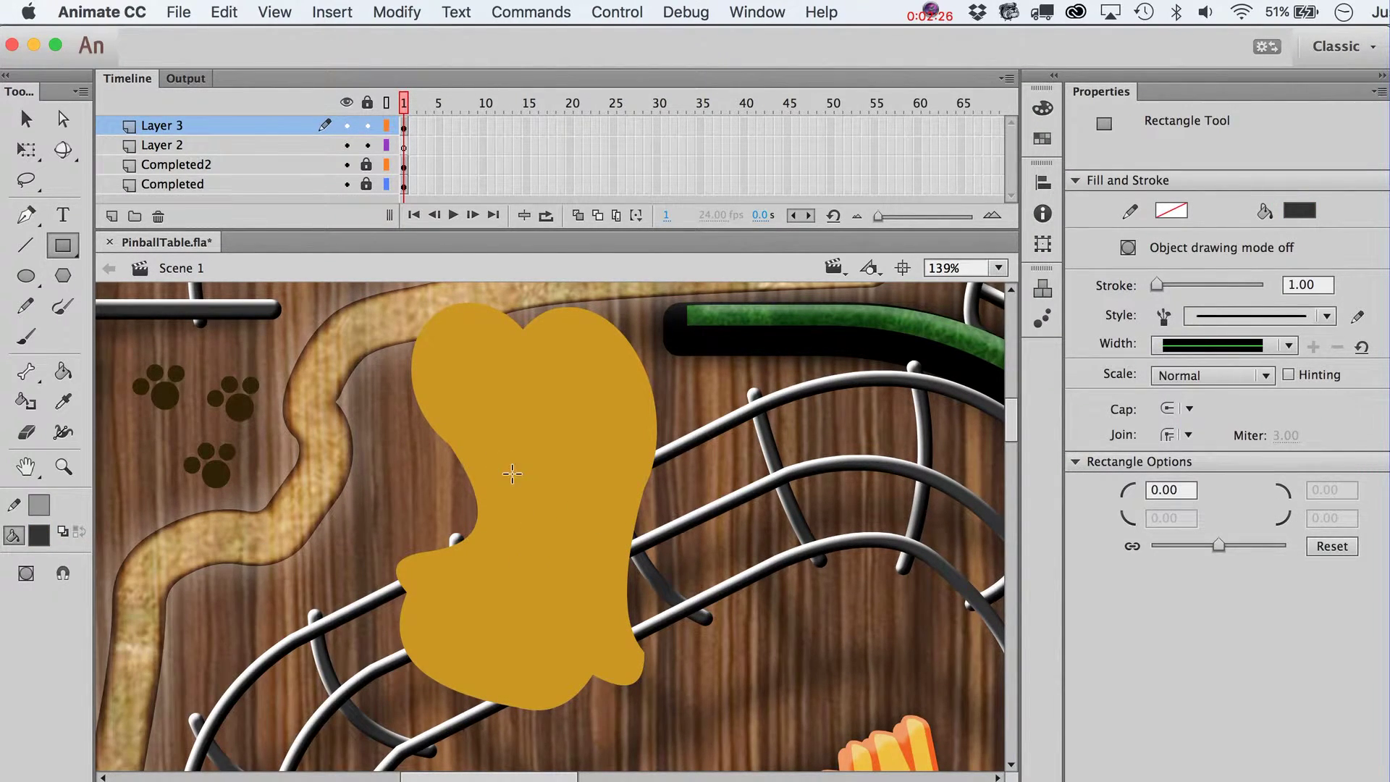
{"action": "mouse_move", "coordinate": [504, 459]}
{"action": "left_mouse_down"}
{"action": "mouse_move", "coordinate": [564, 572]}
{"action": "mouse_move", "coordinate": [583, 571]}
{"action": "left_mouse_up"}
{"action": "key", "text": "v"}
{"action": "left_click", "coordinate": [542, 568]}
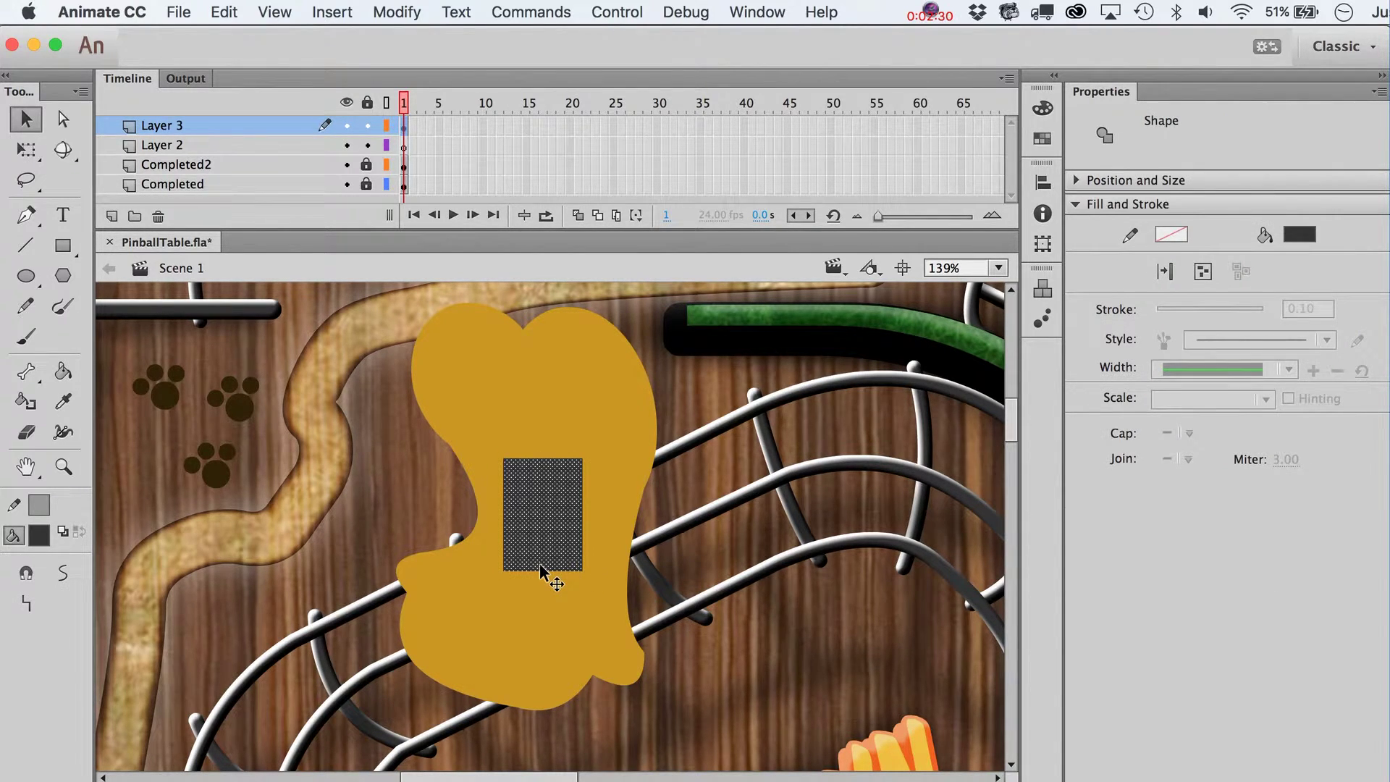
Delete the dark rectangle to cut a hole in the golden shape, then reshape the hole's left side and curve its bottom edge downward
{"action": "key", "text": "Delete"}
{"action": "left_click_drag", "start_coordinate": [505, 568], "coordinate": [471, 571]}
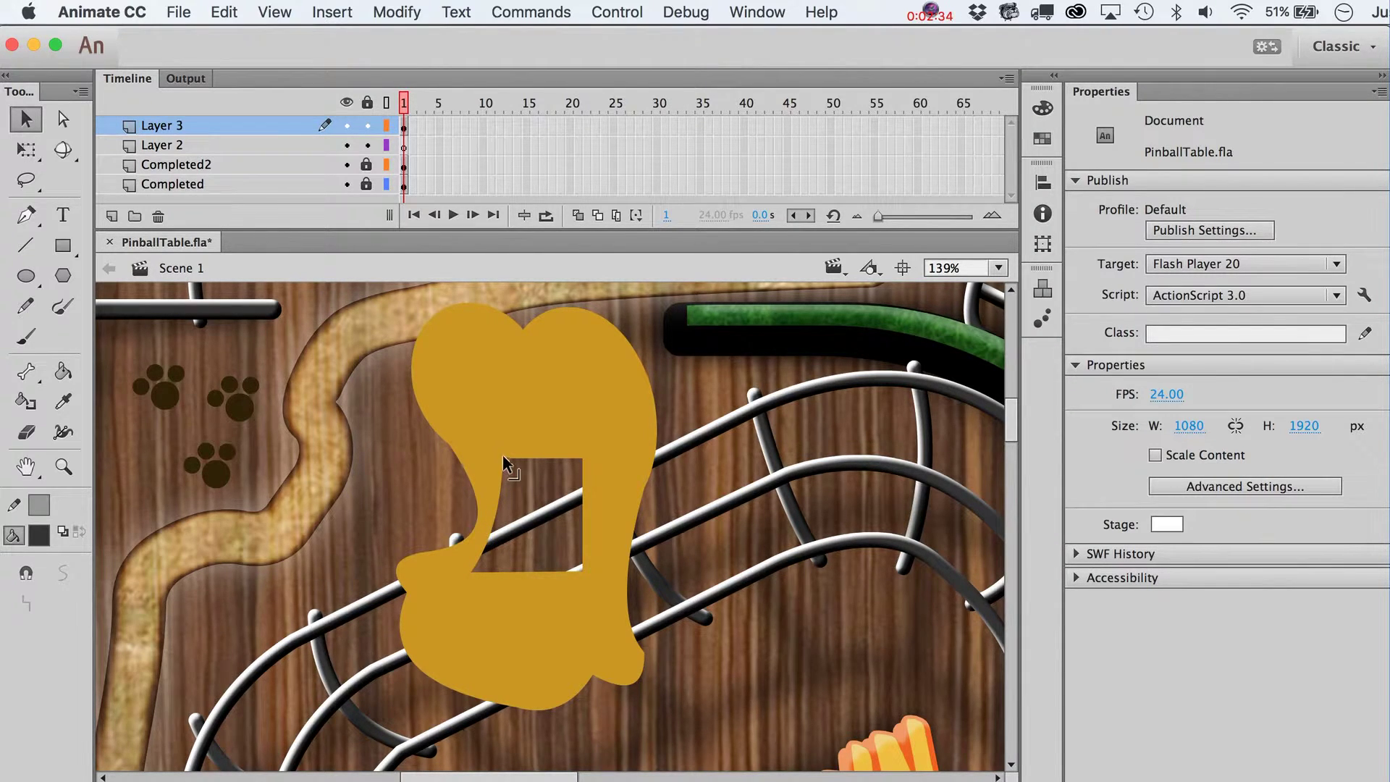
{"action": "left_click_drag", "start_coordinate": [502, 459], "coordinate": [498, 495]}
{"action": "left_click_drag", "start_coordinate": [475, 570], "coordinate": [564, 657]}
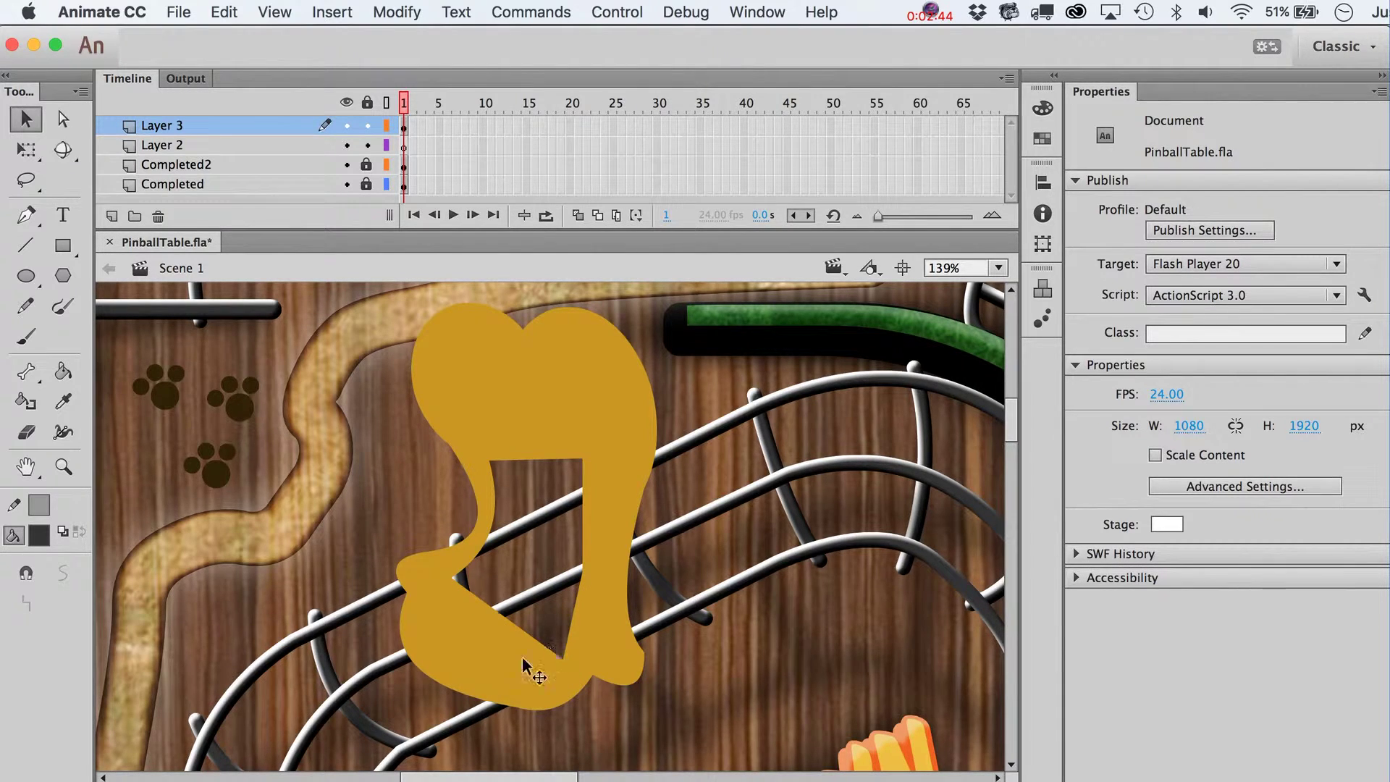
{"action": "left_click_drag", "start_coordinate": [507, 619], "coordinate": [450, 670]}
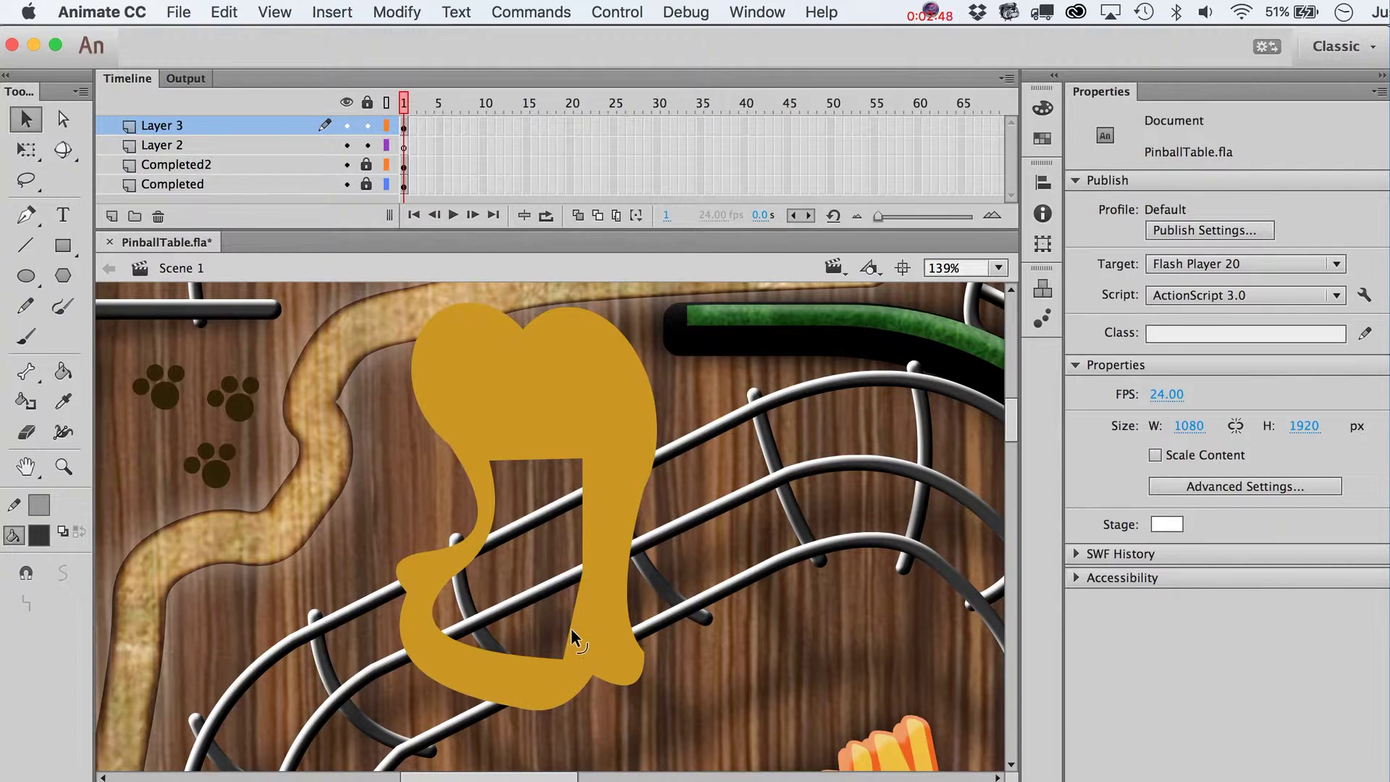
Bend the hole's right and top edges into a mouth outline and bulge the golden shape's outer right side outward
{"action": "left_click_drag", "start_coordinate": [571, 627], "coordinate": [594, 661]}
{"action": "left_click_drag", "start_coordinate": [584, 568], "coordinate": [605, 566]}
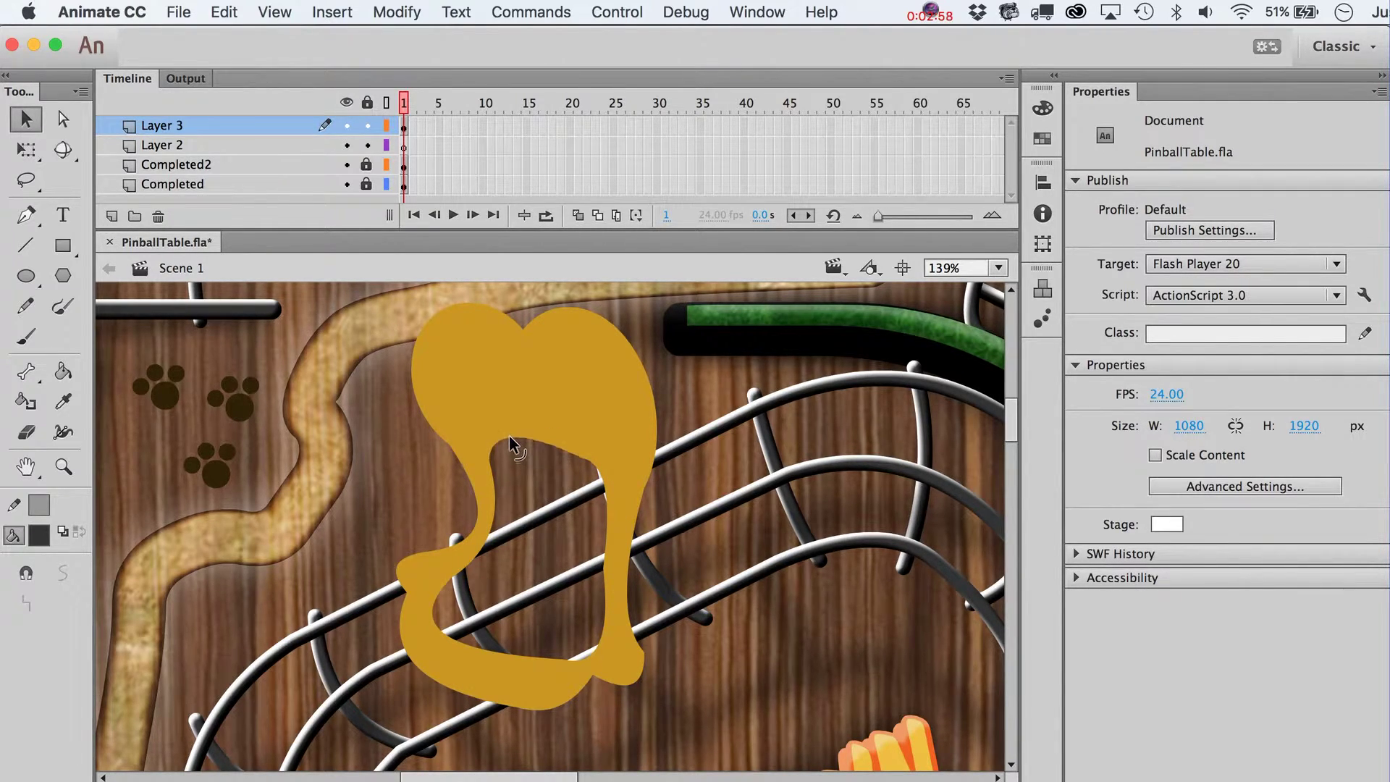
{"action": "left_click_drag", "start_coordinate": [492, 456], "coordinate": [479, 445]}
{"action": "left_click_drag", "start_coordinate": [662, 424], "coordinate": [675, 423]}
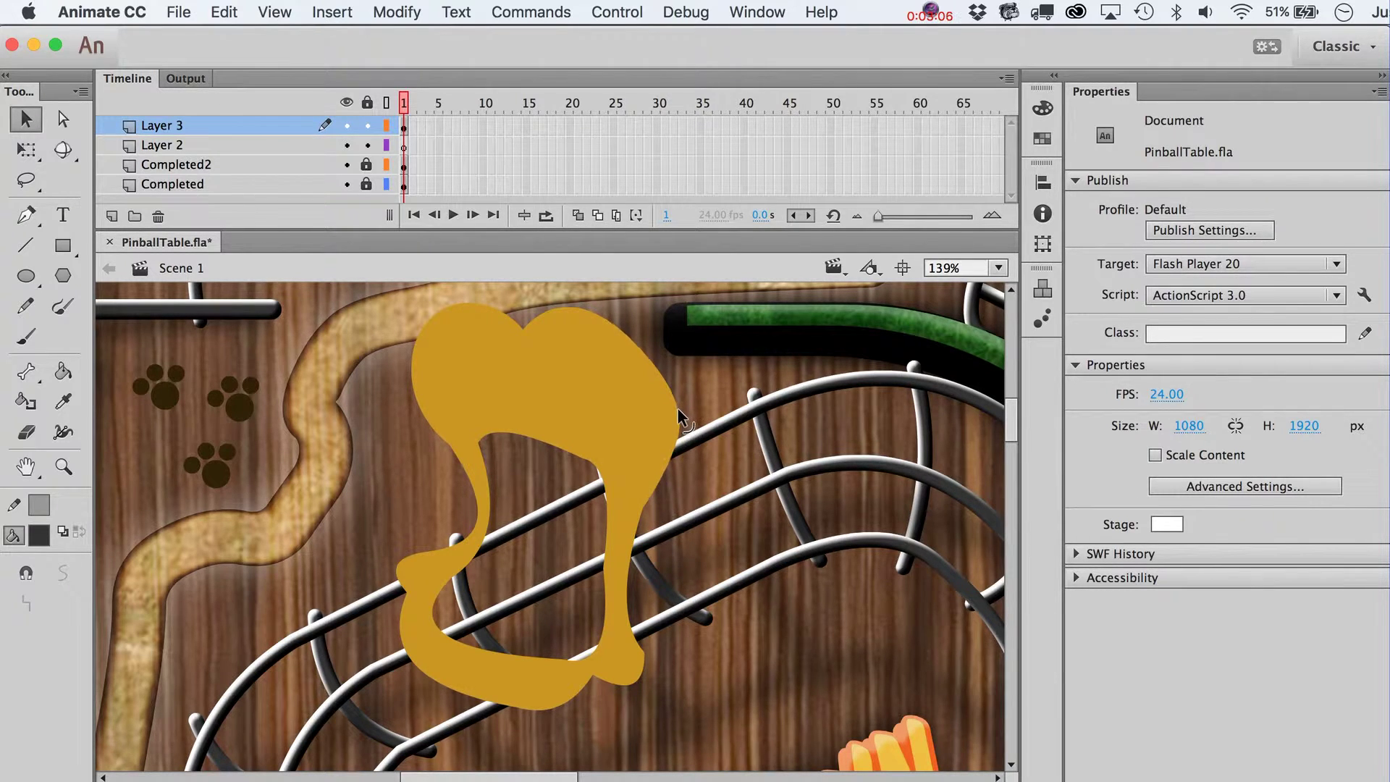
Convert the golden shape into a Movie Clip symbol named Mouth
{"action": "left_click", "coordinate": [614, 414]}
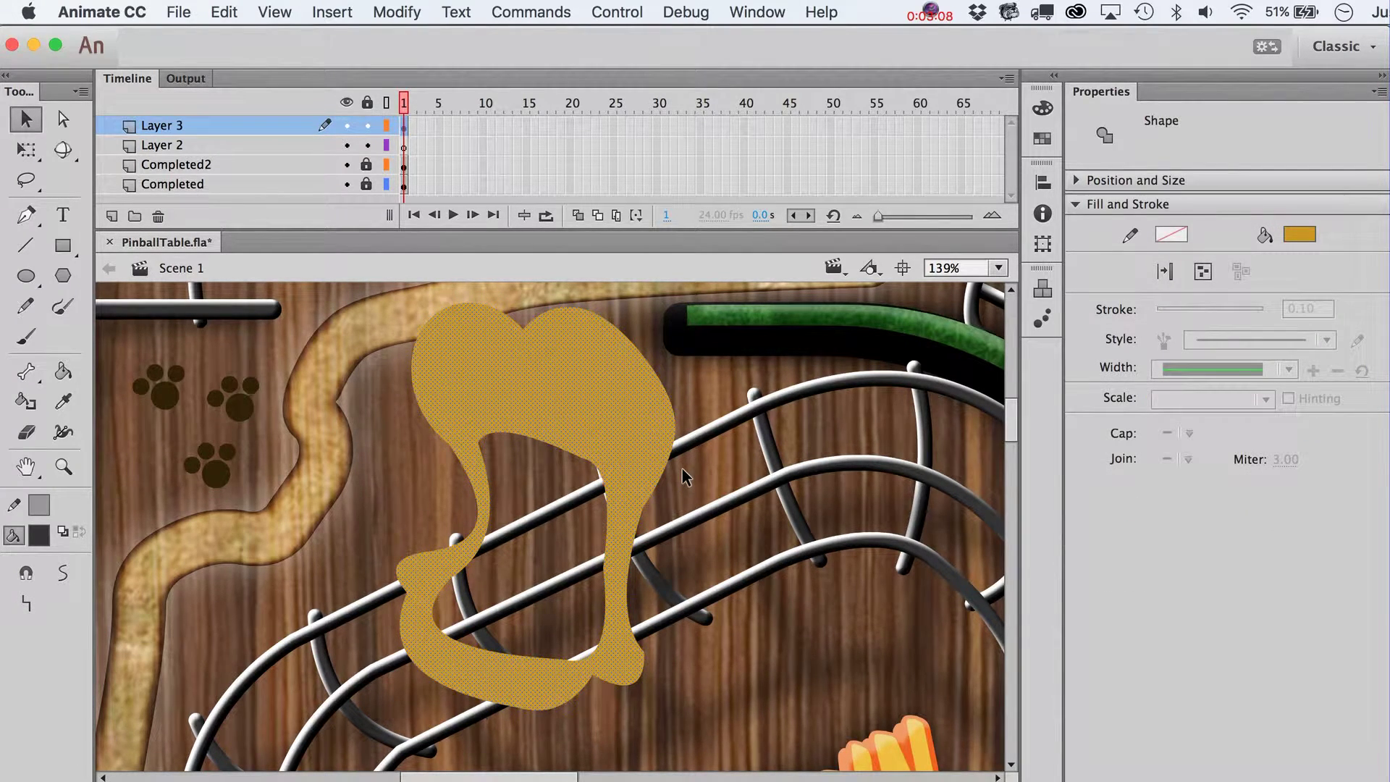
{"action": "key", "text": "F8"}
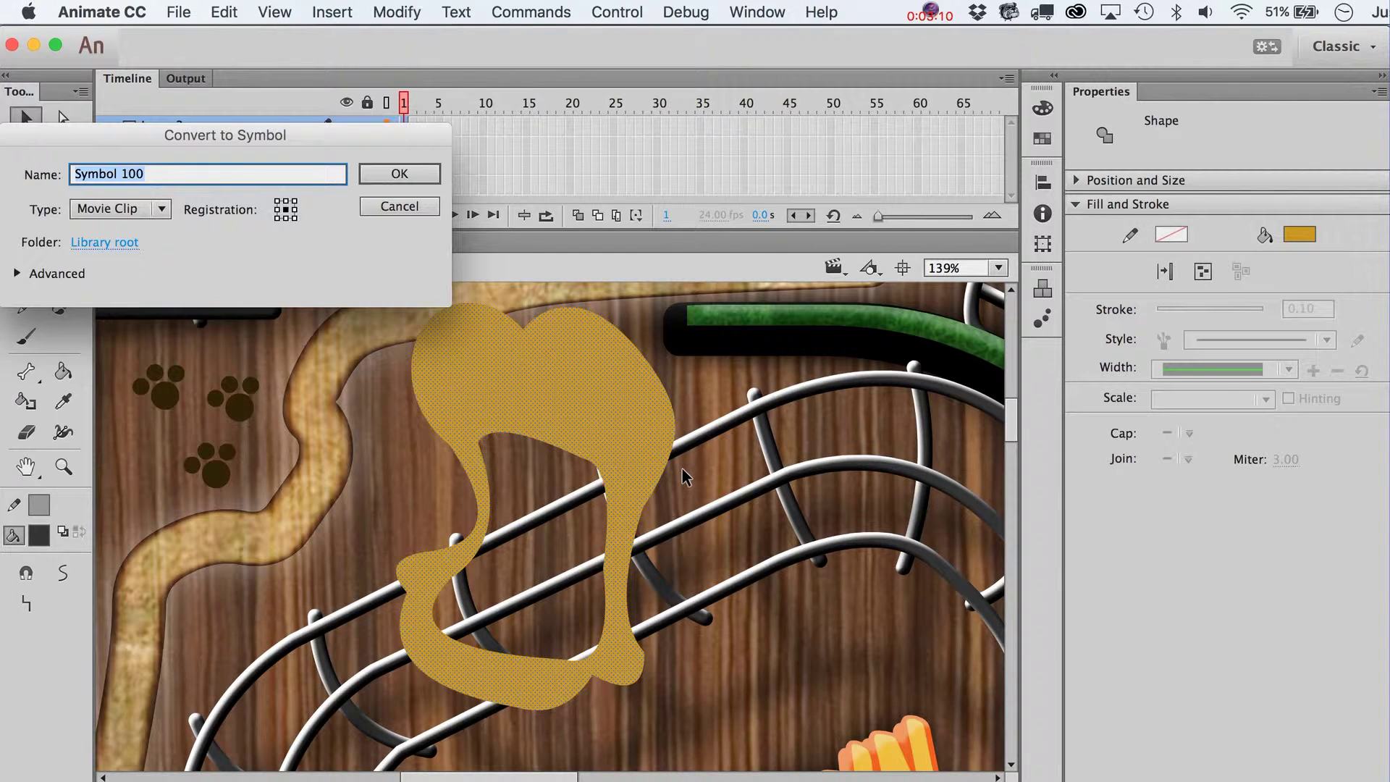
{"action": "type", "text": "Mouth"}
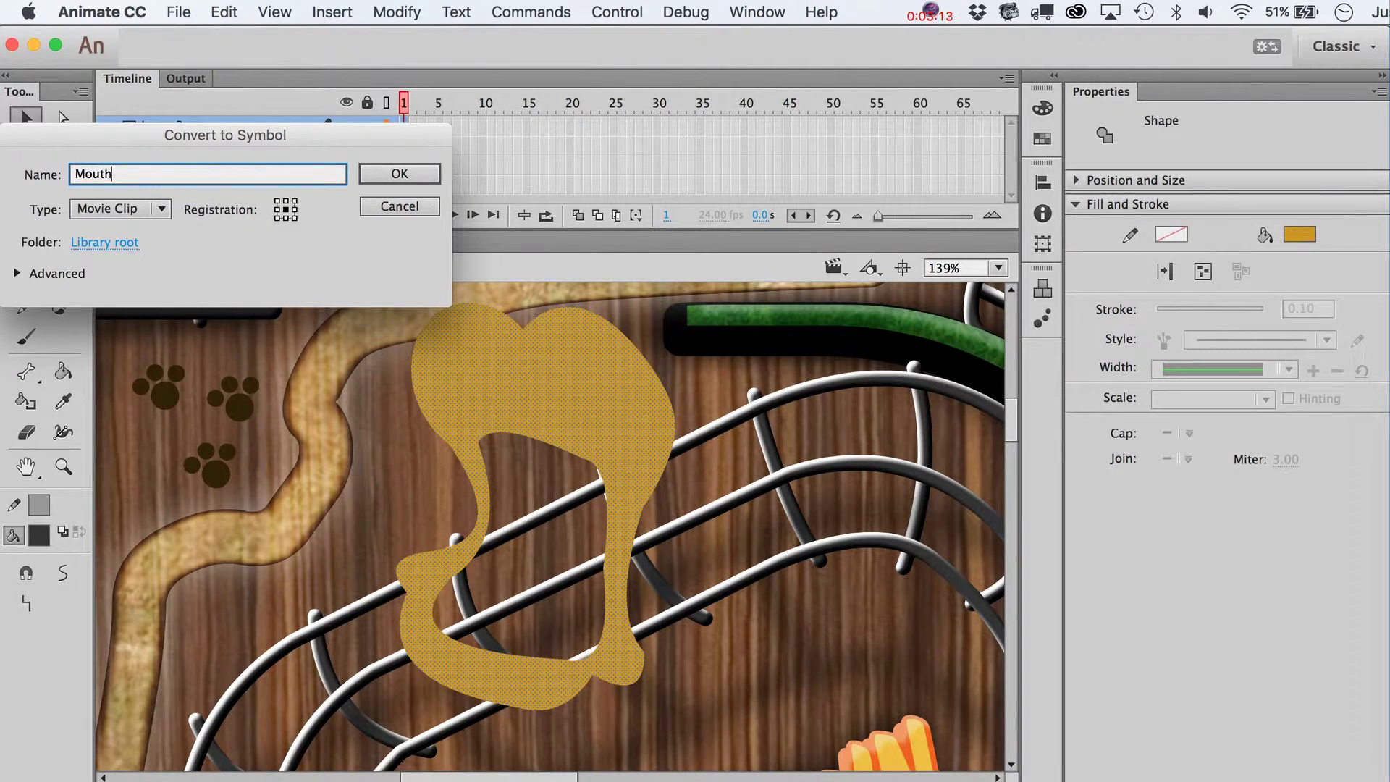
{"action": "key", "text": "Return"}
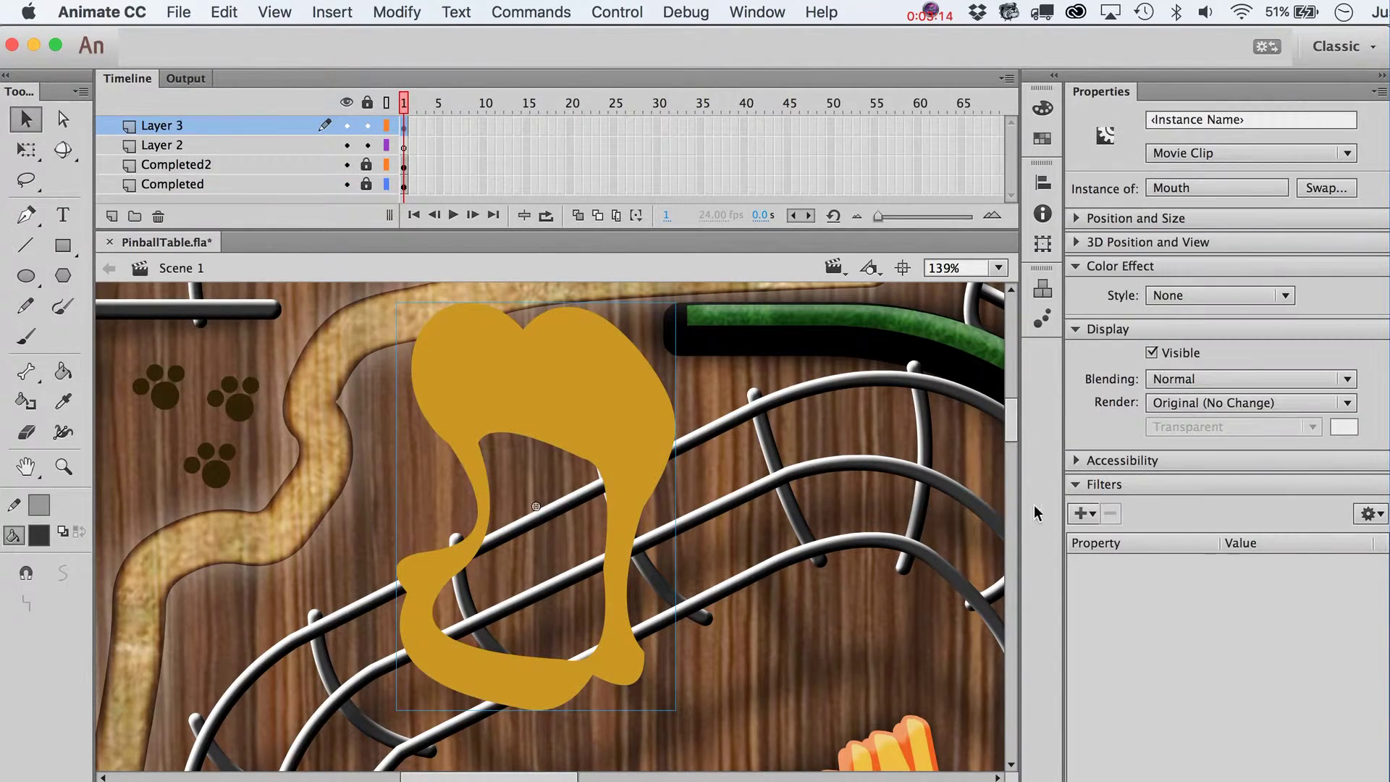
Add a Bevel filter to the Mouth instance with a strength of 55% and Blur Y of 0 px
{"action": "left_click", "coordinate": [1080, 514]}
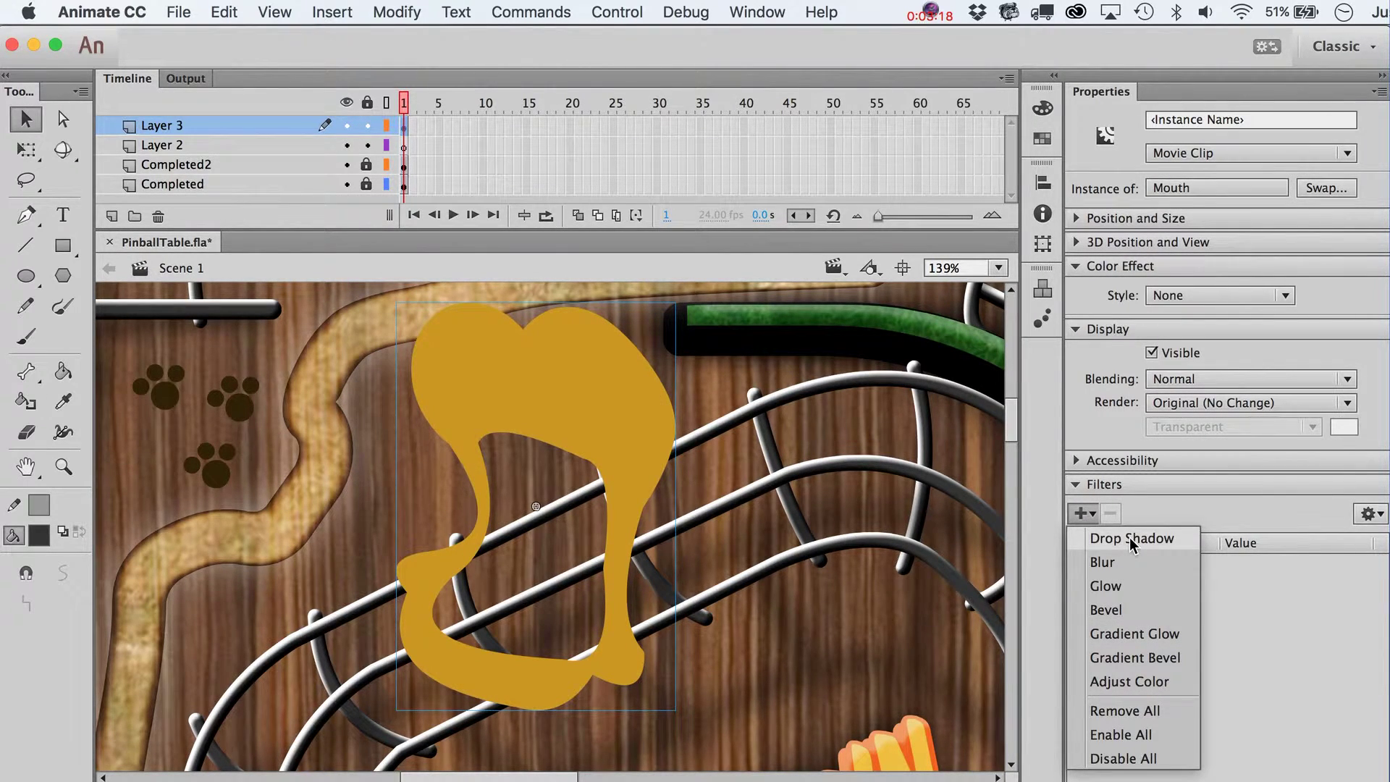
{"action": "left_click", "coordinate": [1117, 614]}
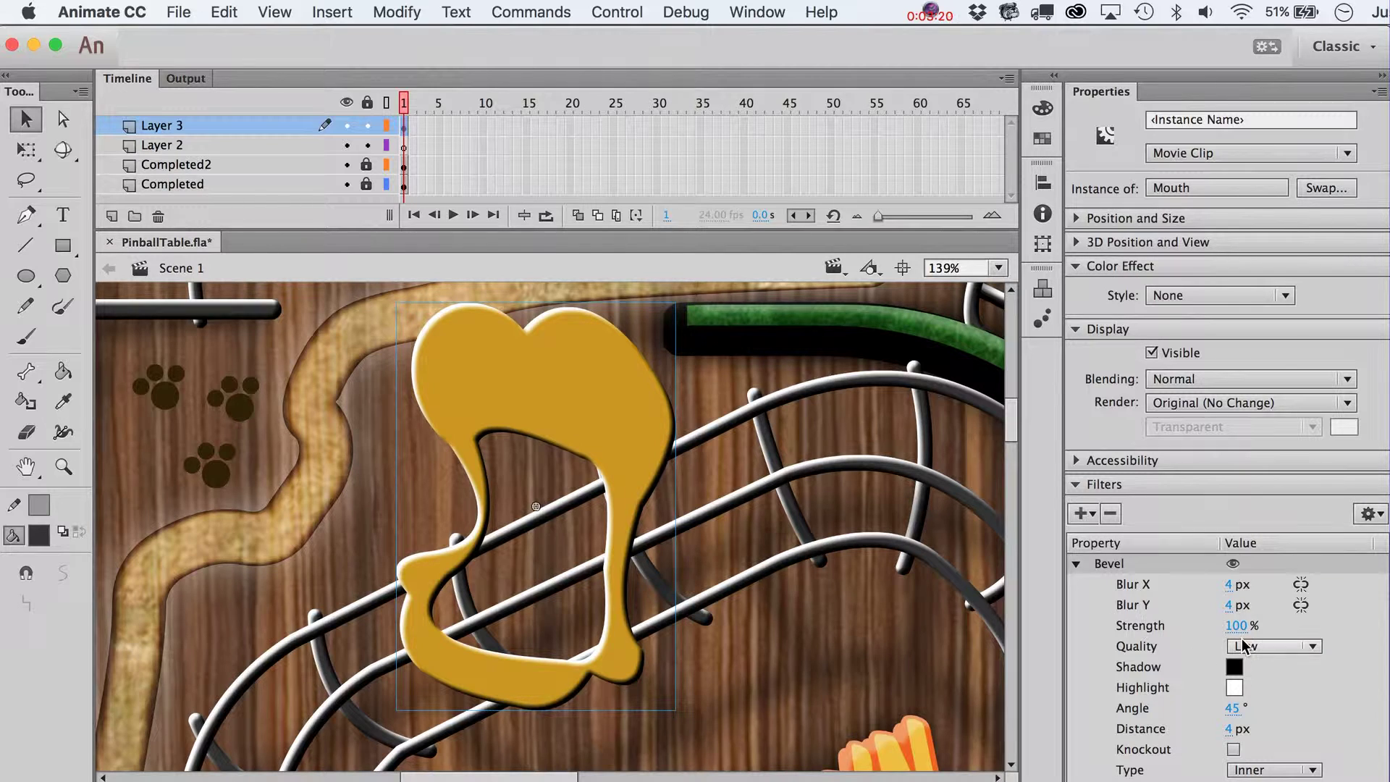
{"action": "left_click_drag", "start_coordinate": [1236, 625], "coordinate": [1195, 635]}
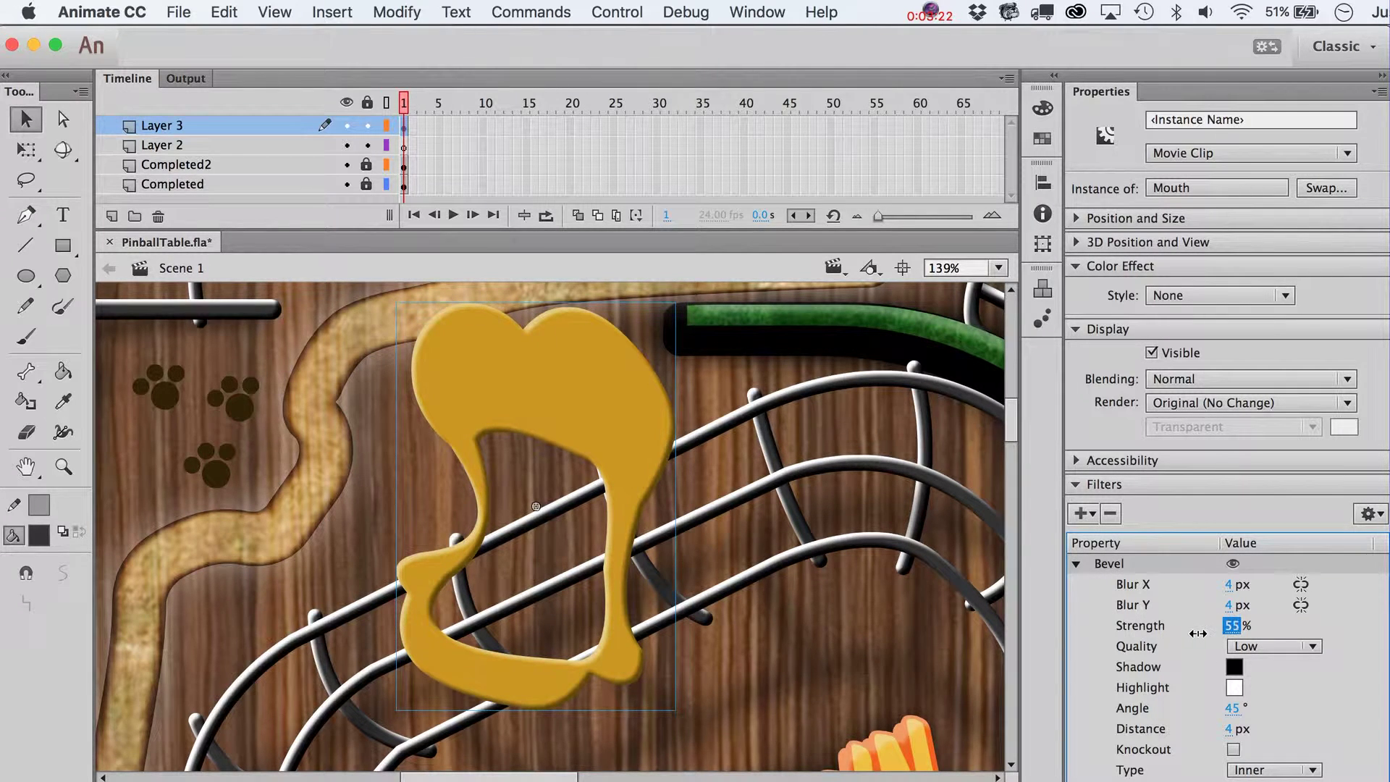
{"action": "left_click_drag", "start_coordinate": [1231, 586], "coordinate": [1222, 600]}
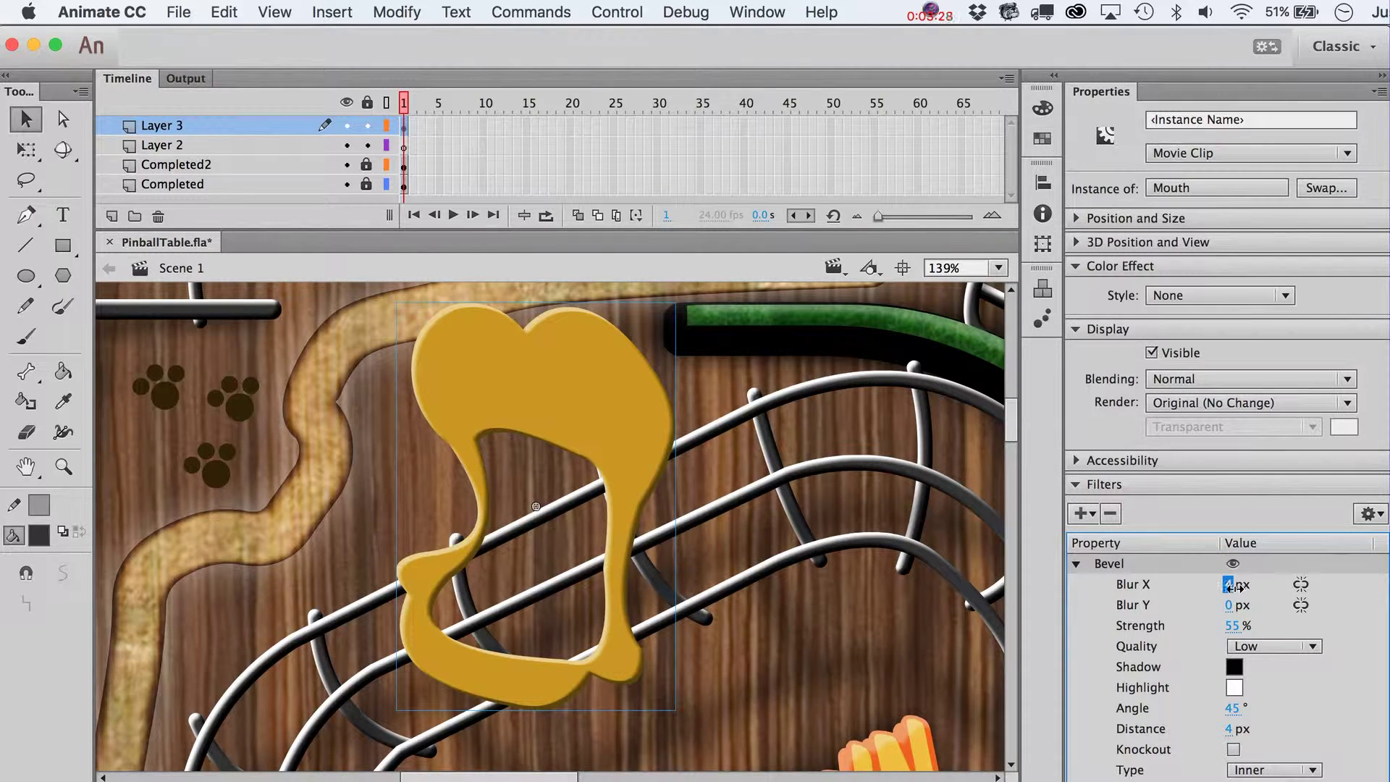
Set the bevel's distance to 6 px, its shadow colour to dark gray and its strength to 53%
{"action": "left_click", "coordinate": [1235, 587]}
{"action": "mouse_move", "coordinate": [1239, 731]}
{"action": "left_mouse_down"}
{"action": "mouse_move", "coordinate": [1252, 730]}
{"action": "mouse_move", "coordinate": [1235, 729]}
{"action": "left_mouse_up"}
{"action": "left_click", "coordinate": [1232, 628]}
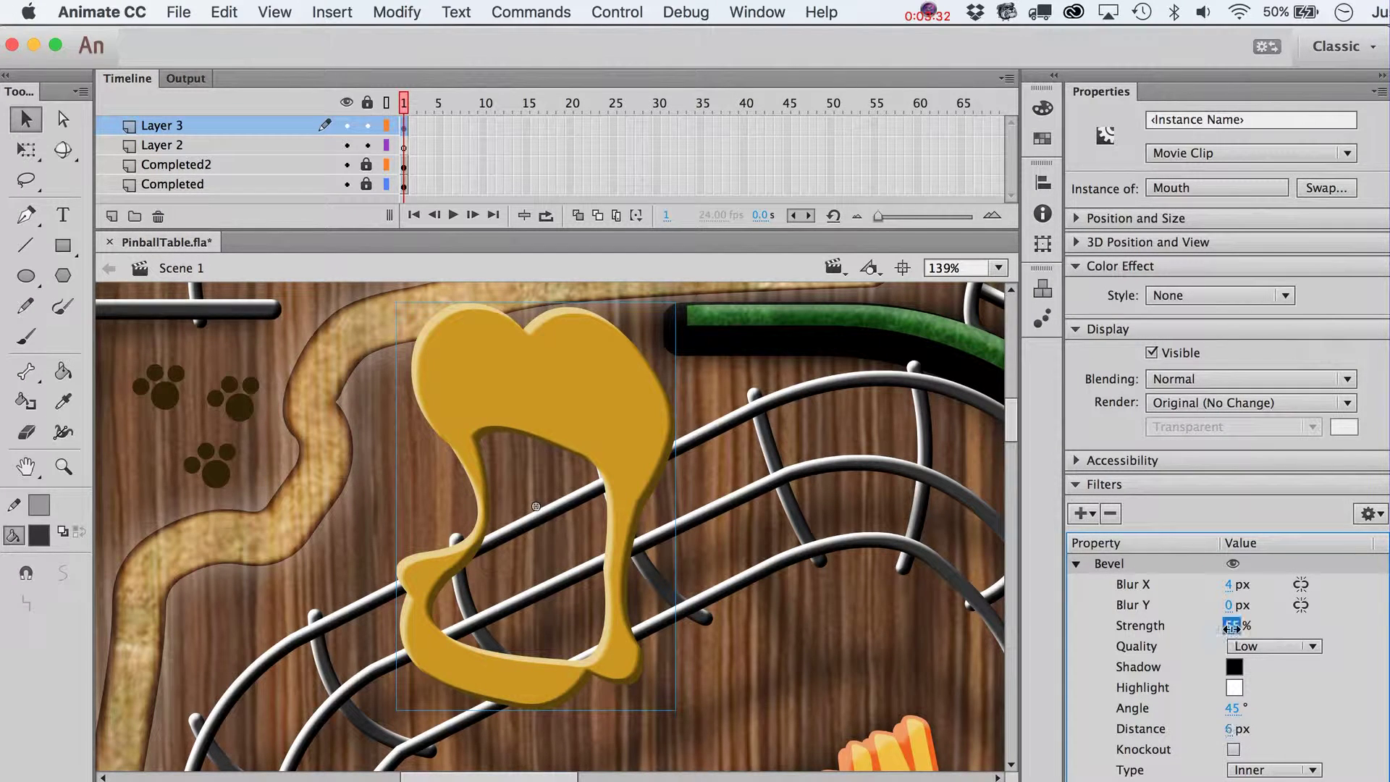
{"action": "left_click", "coordinate": [1235, 666]}
{"action": "left_click_drag", "start_coordinate": [1171, 691], "coordinate": [1123, 691]}
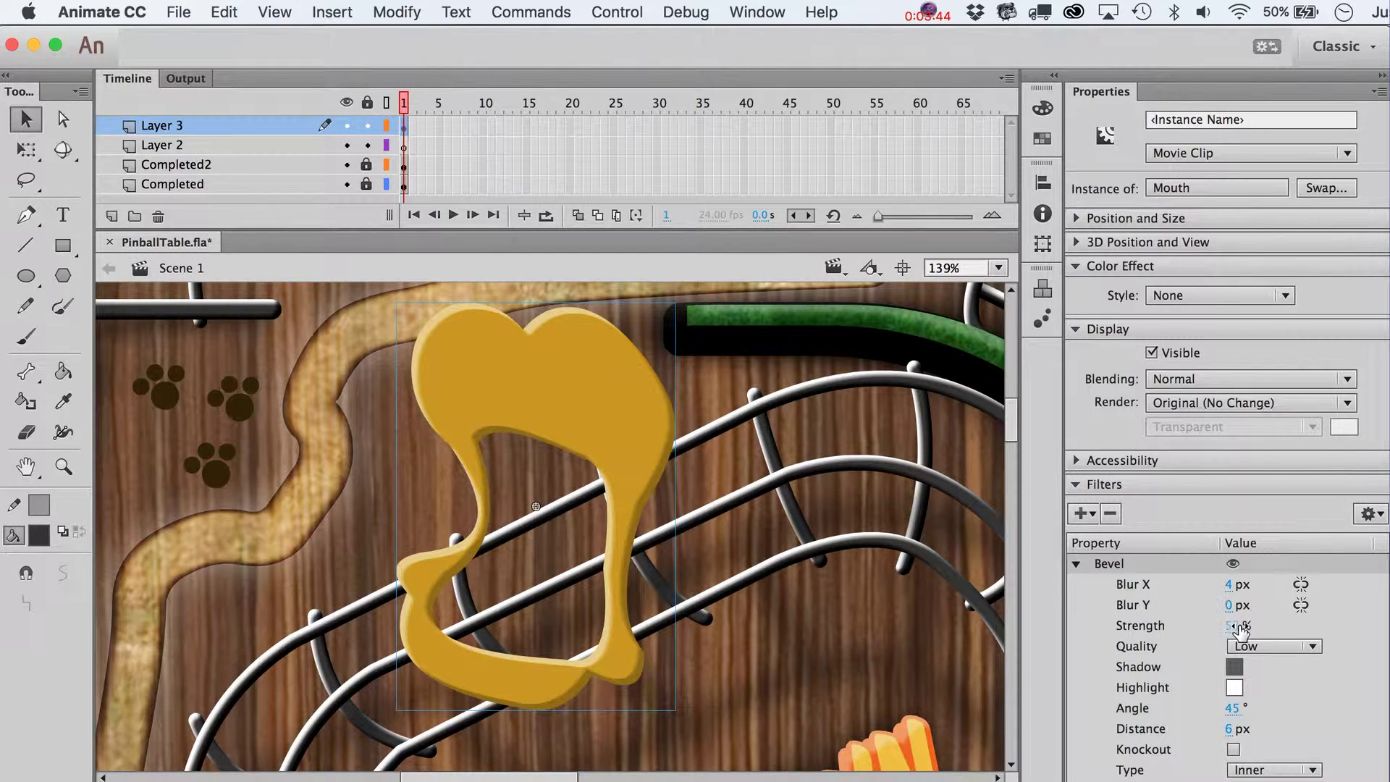
Try a bevel distance of 8 px and set it back to 6 px
{"action": "left_click", "coordinate": [1229, 730]}
{"action": "key", "text": "Up"}
{"action": "key", "text": "Up"}
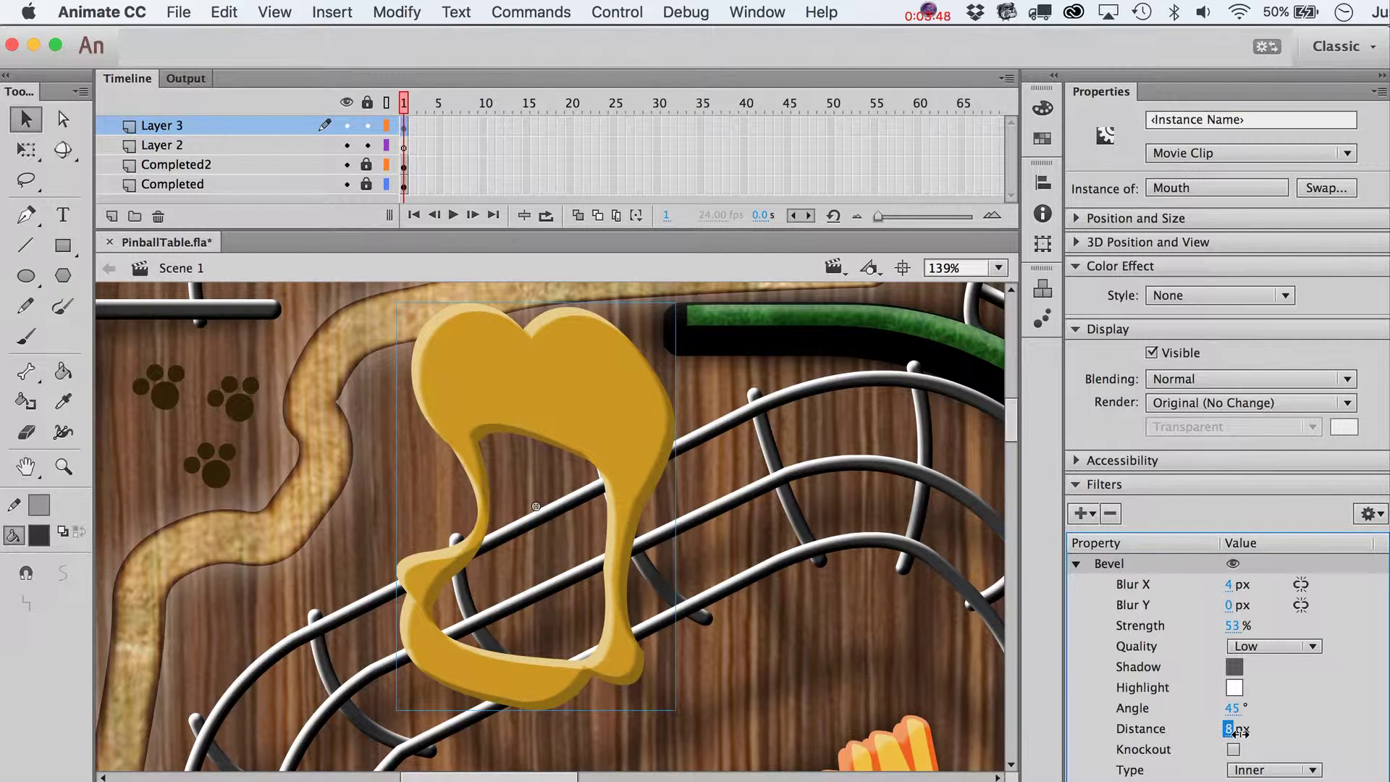
{"action": "key", "text": "Down"}
{"action": "key", "text": "Down"}
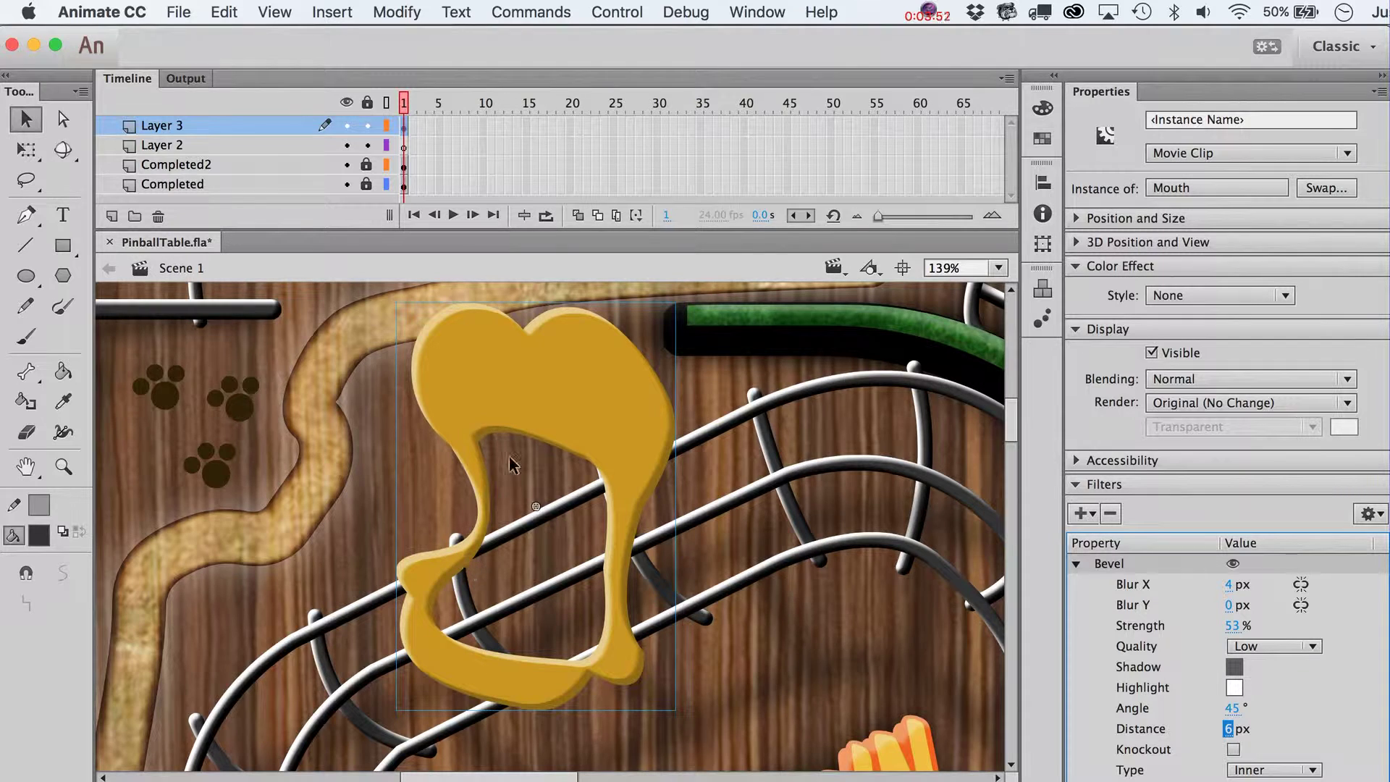
Thicken the narrow left strand beside the hole inside the Mouth symbol and return to Scene 1
{"action": "left_click", "coordinate": [552, 401]}
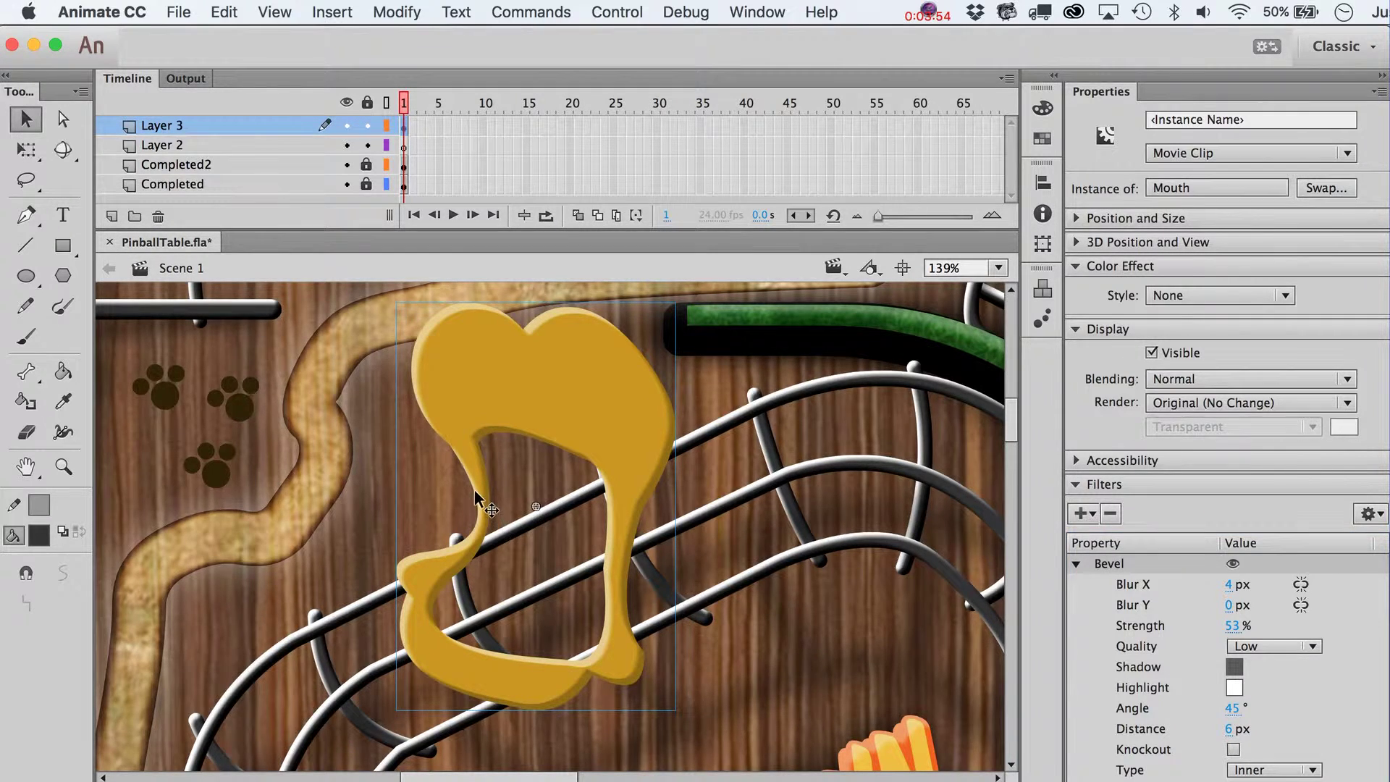
{"action": "double_click", "coordinate": [468, 458]}
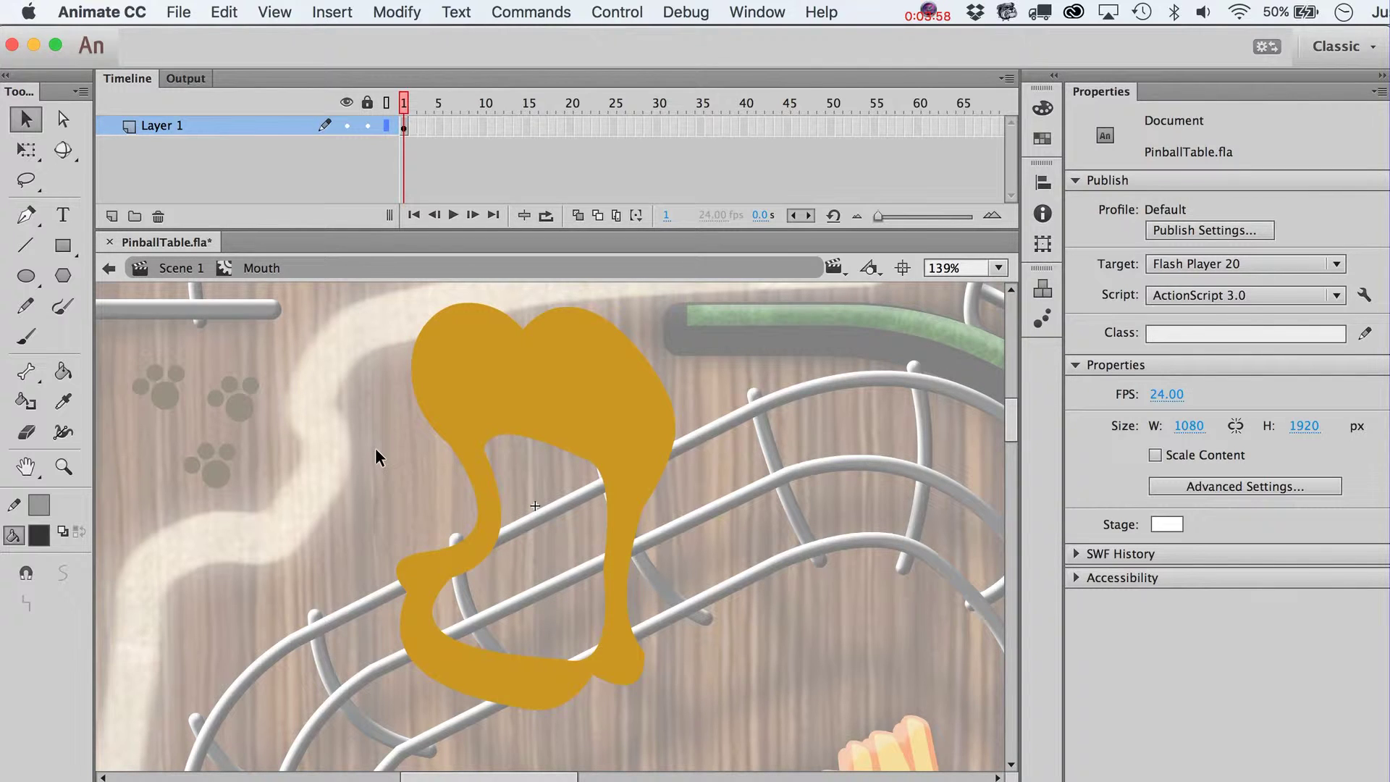
{"action": "left_click", "coordinate": [182, 268]}
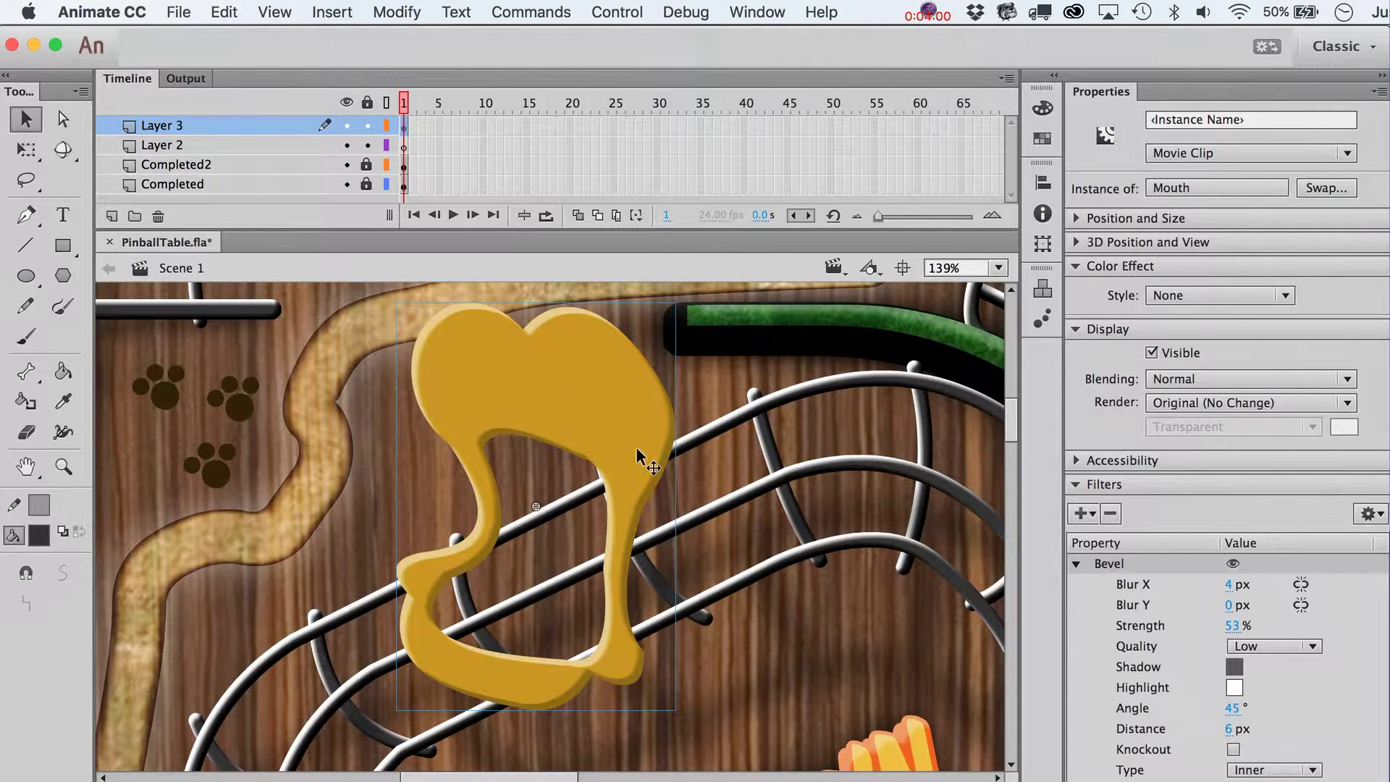
Rotate the Mouth instance slightly clockwise on the pinball table
{"action": "key", "text": "z"}
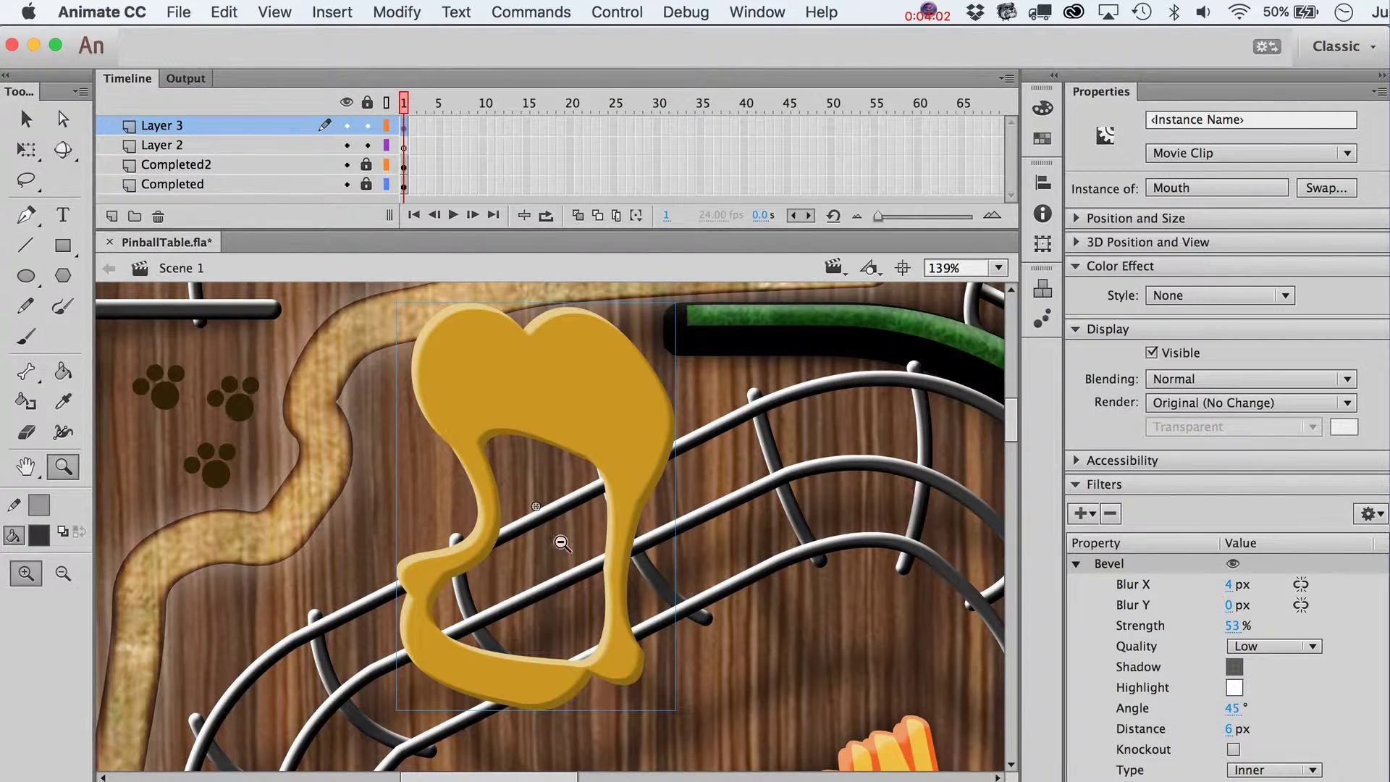
{"action": "left_click", "coordinate": [619, 557], "text": "alt"}
{"action": "key", "text": "v"}
{"action": "scroll", "coordinate": [652, 536], "scroll_direction": "down", "scroll_amount": 3}
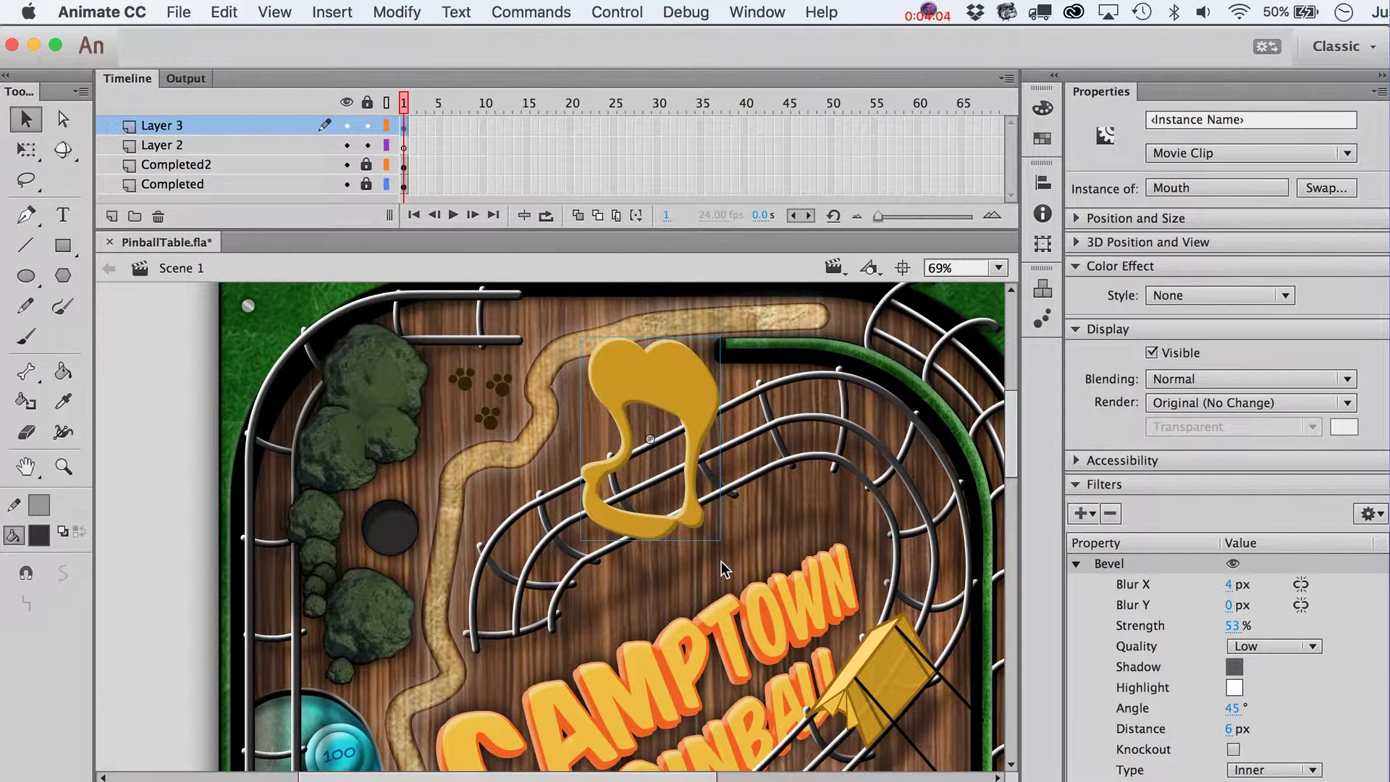
{"action": "key", "text": "q"}
{"action": "left_click_drag", "start_coordinate": [731, 345], "coordinate": [738, 358]}
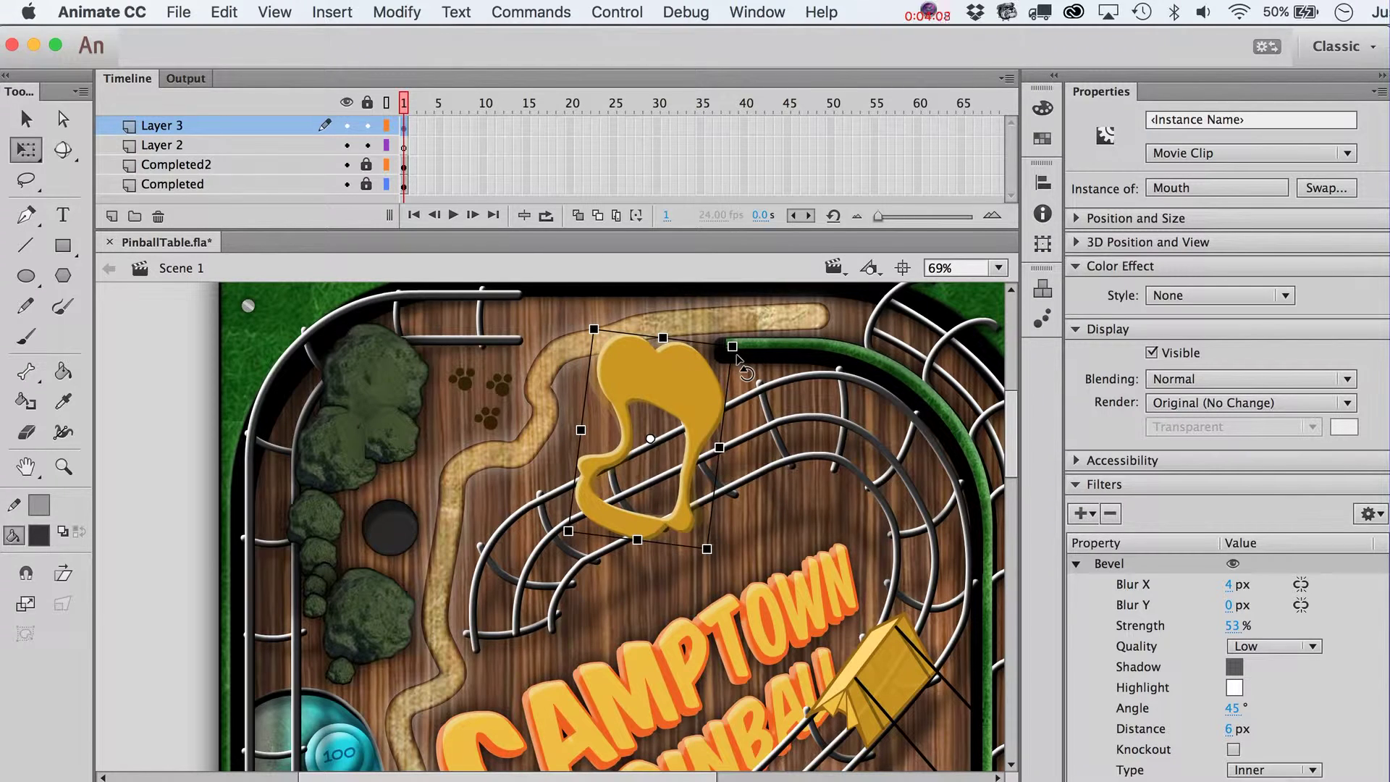
{"action": "key", "text": "v"}
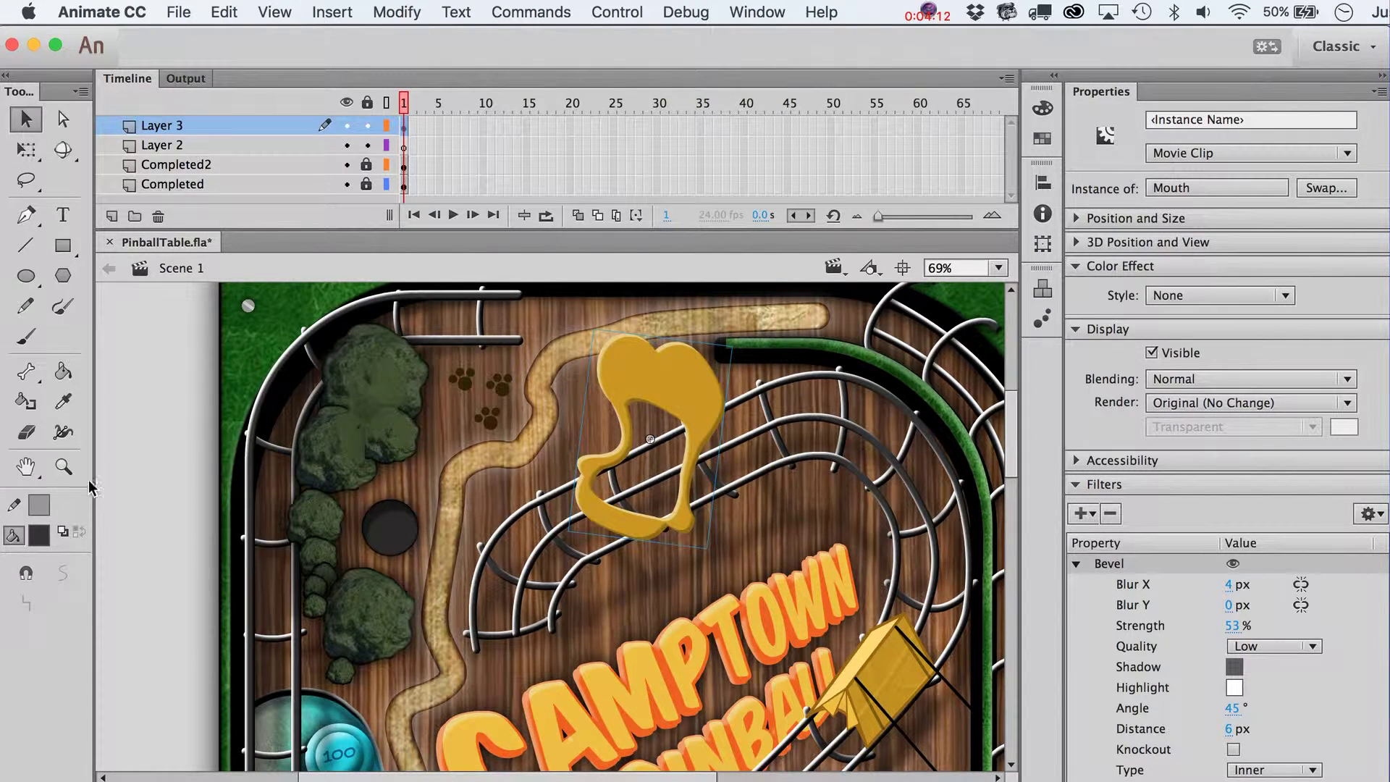
Set up the Oval tool with a muted red fill for drawing near the mouth's lower lip
{"action": "left_click", "coordinate": [63, 467]}
{"action": "left_click_drag", "start_coordinate": [502, 406], "coordinate": [858, 691]}
{"action": "key", "text": "v"}
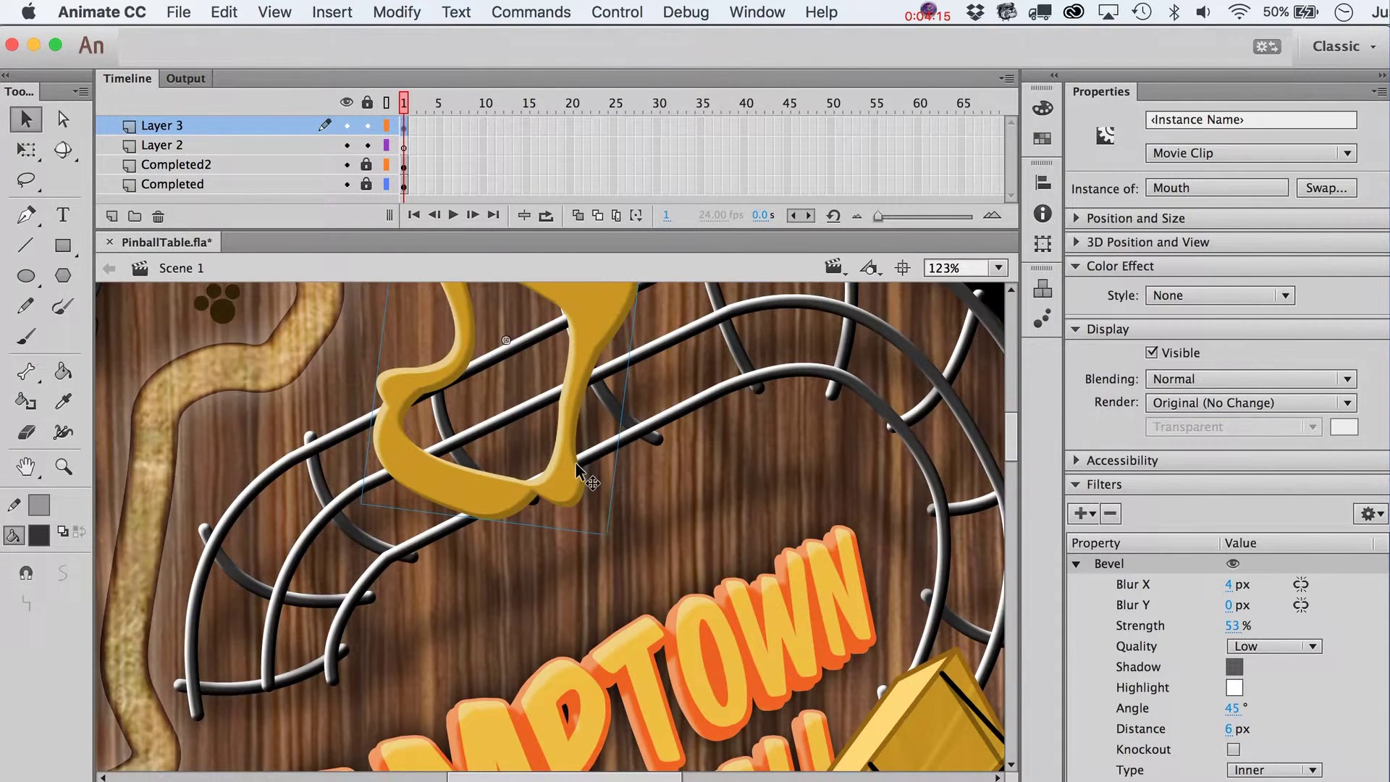
{"action": "left_click", "coordinate": [26, 275]}
{"action": "left_click", "coordinate": [39, 535]}
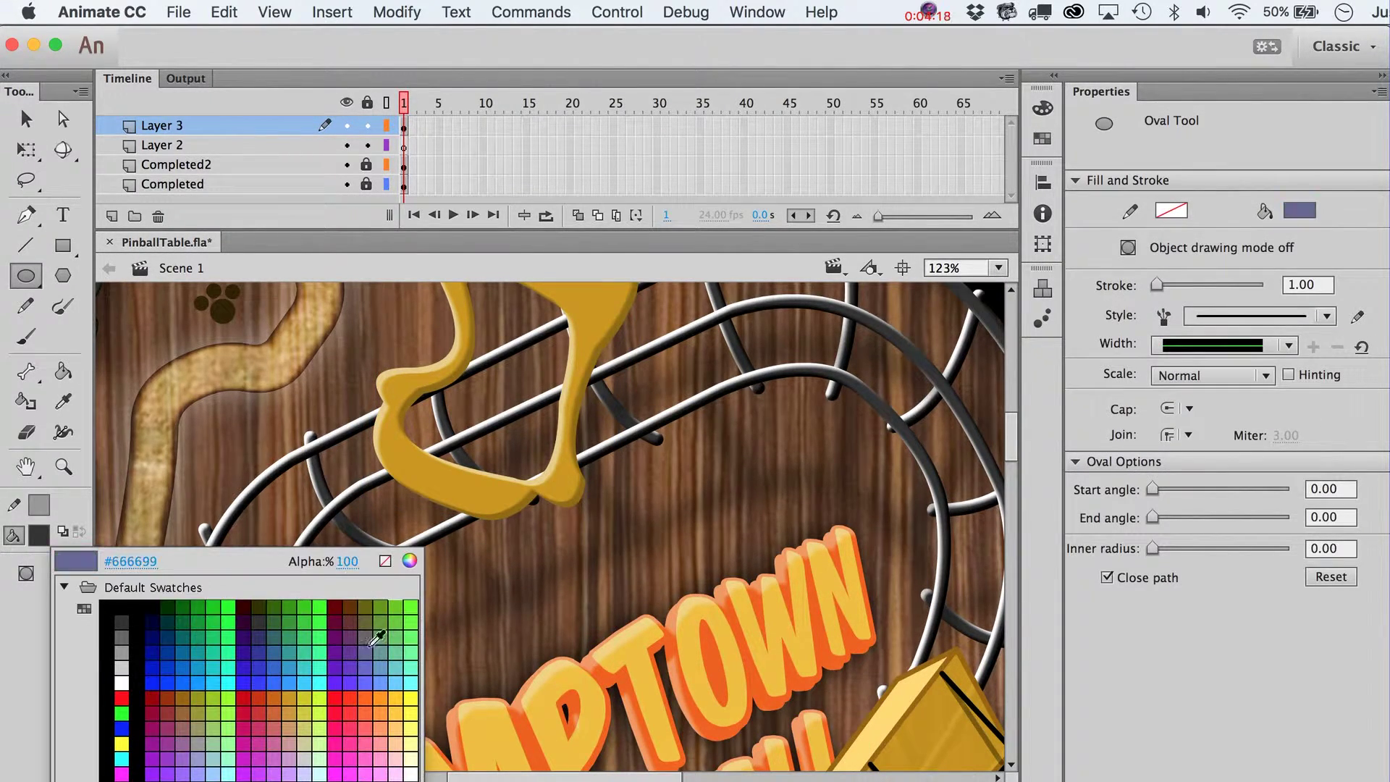
{"action": "left_click", "coordinate": [280, 730]}
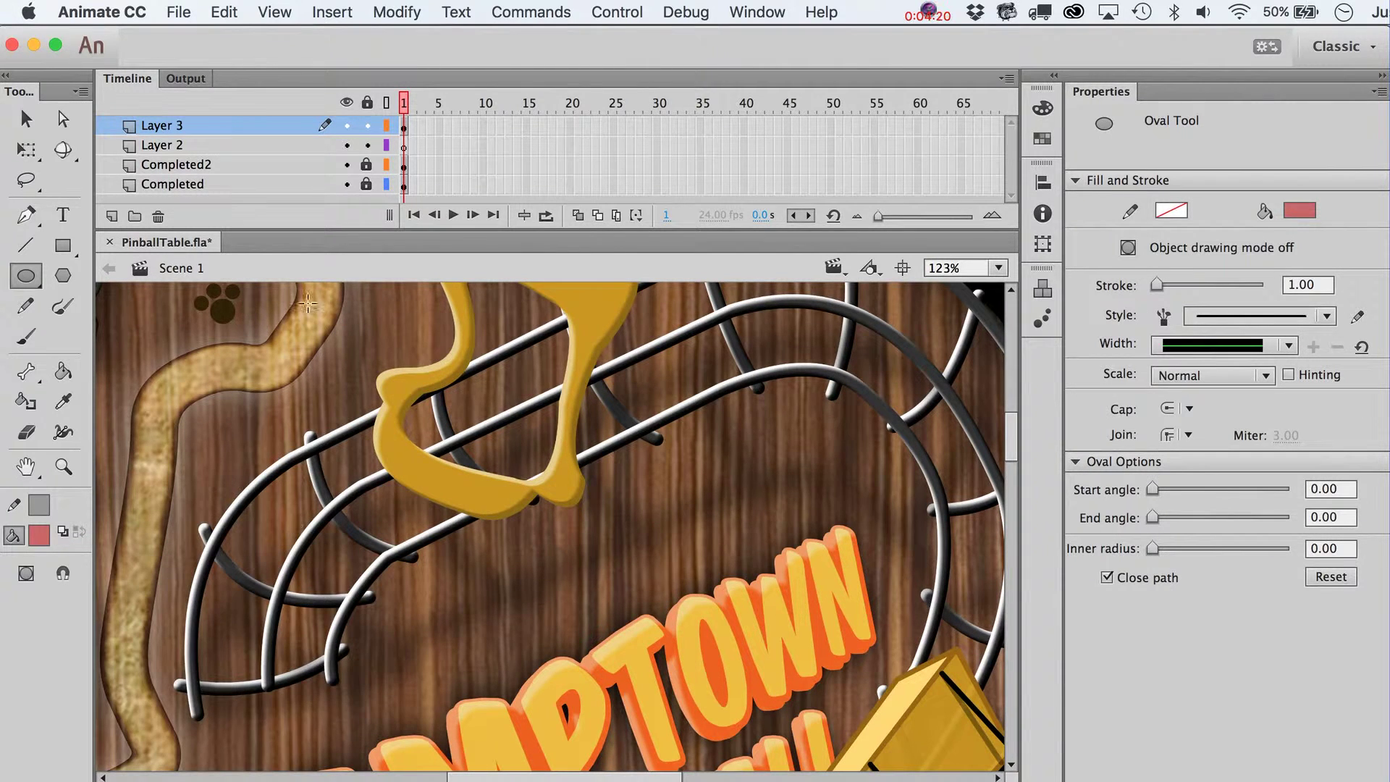
Move Layer 2 above Layer 3 and draw a muted red oval without a stroke on it over the mouth's lower-left lip
{"action": "left_click", "coordinate": [405, 145]}
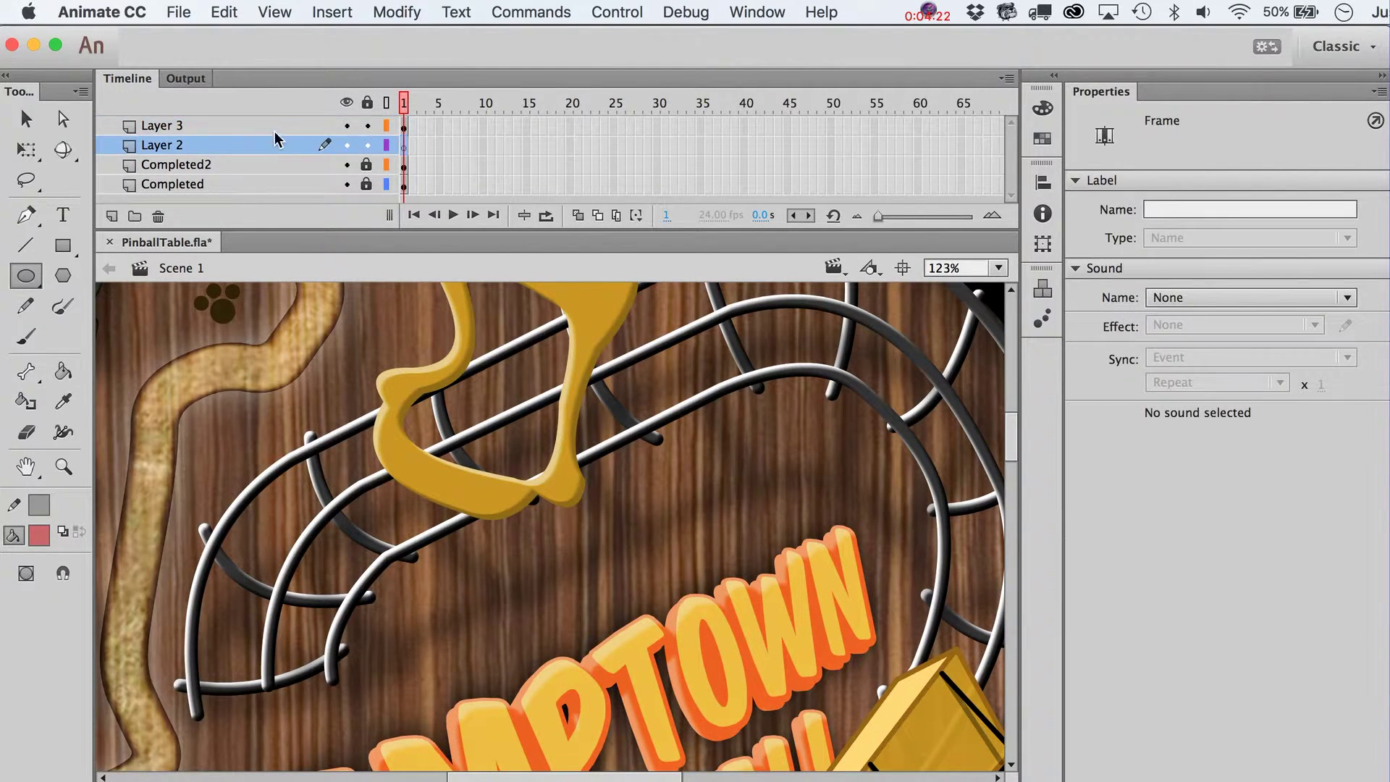
{"action": "left_click_drag", "start_coordinate": [279, 145], "coordinate": [278, 121]}
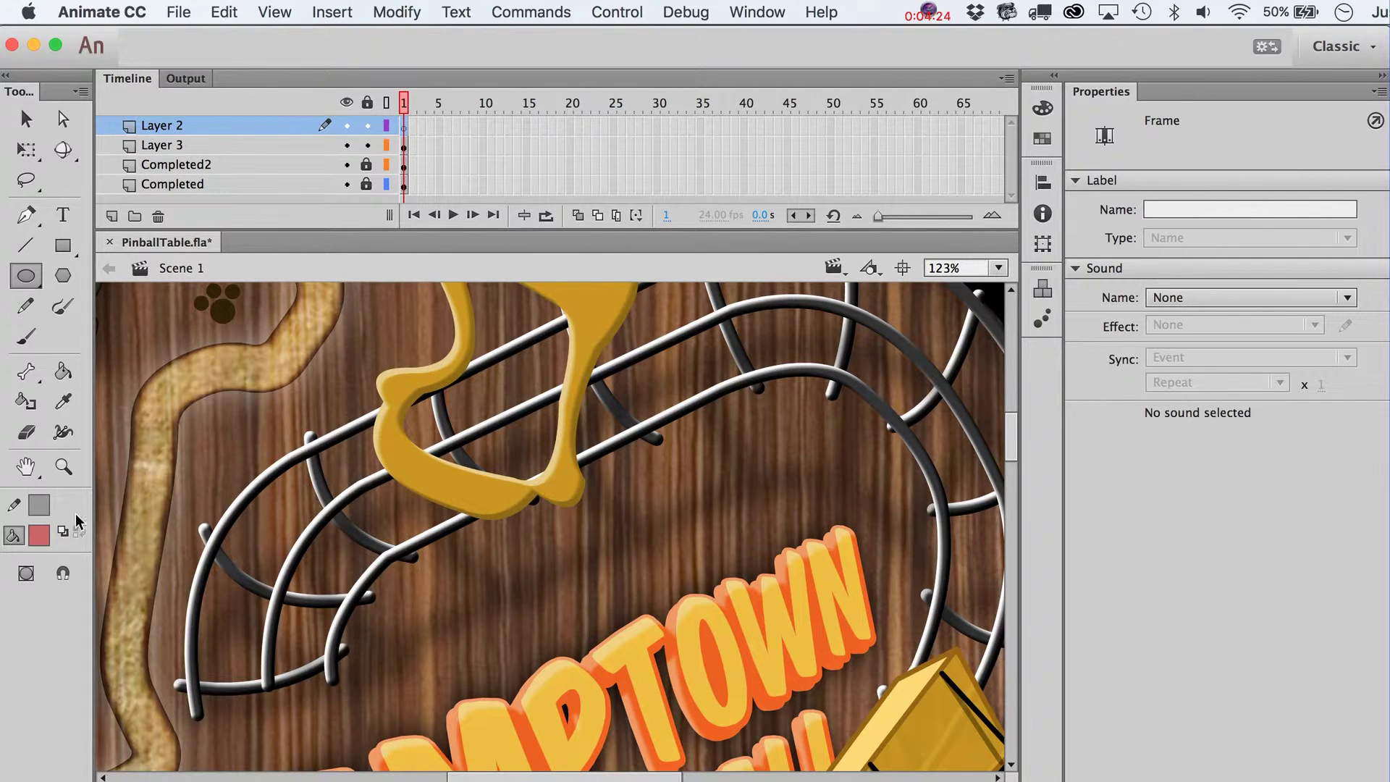
{"action": "left_click", "coordinate": [33, 507]}
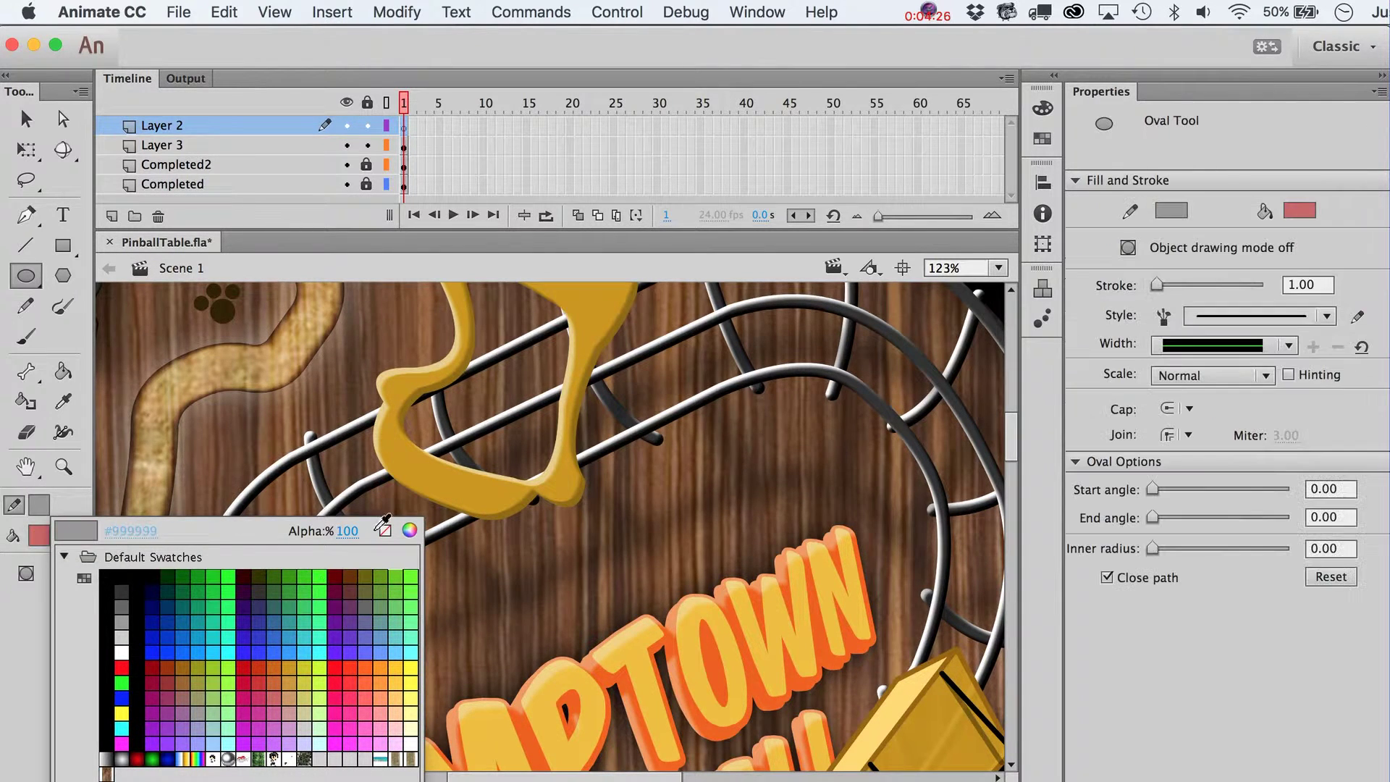
{"action": "left_click", "coordinate": [386, 531]}
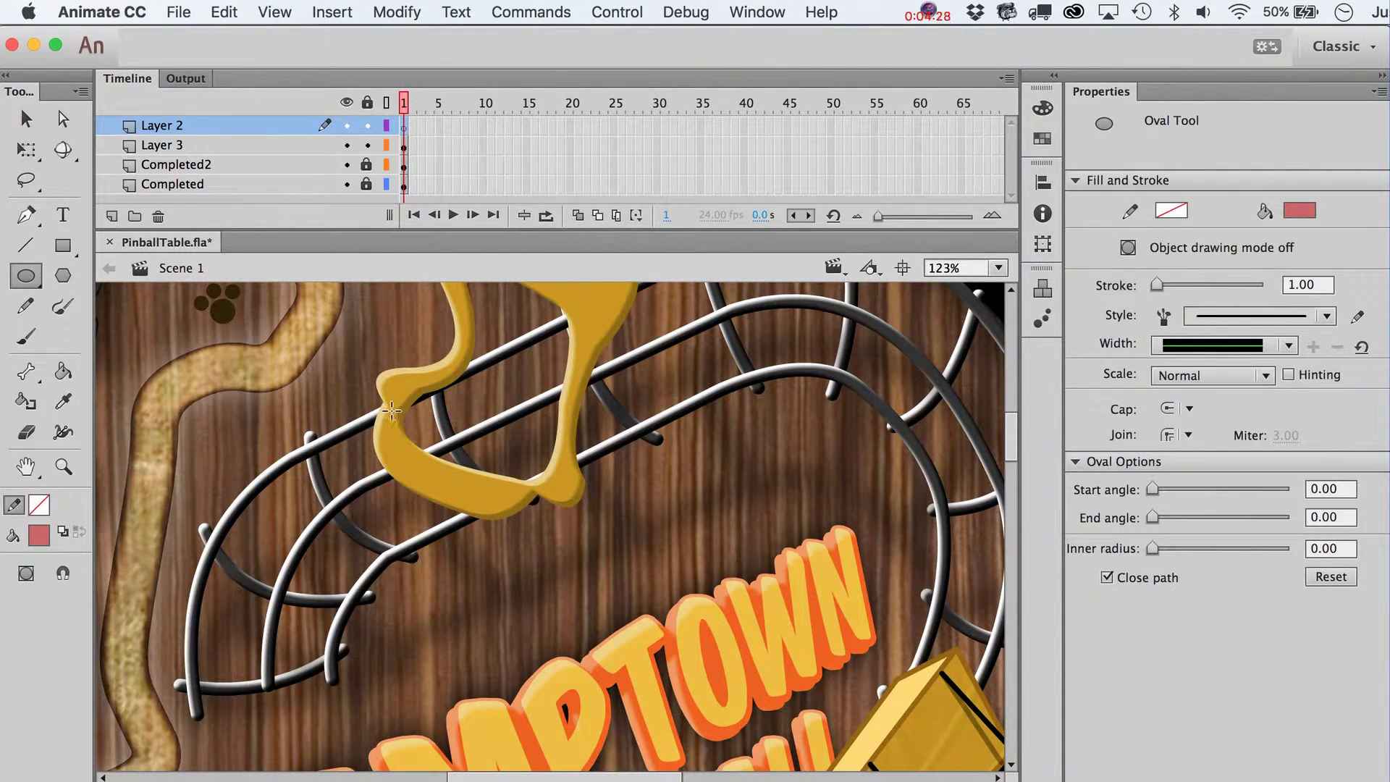
{"action": "left_click_drag", "start_coordinate": [382, 410], "coordinate": [520, 506]}
{"action": "key", "text": "v"}
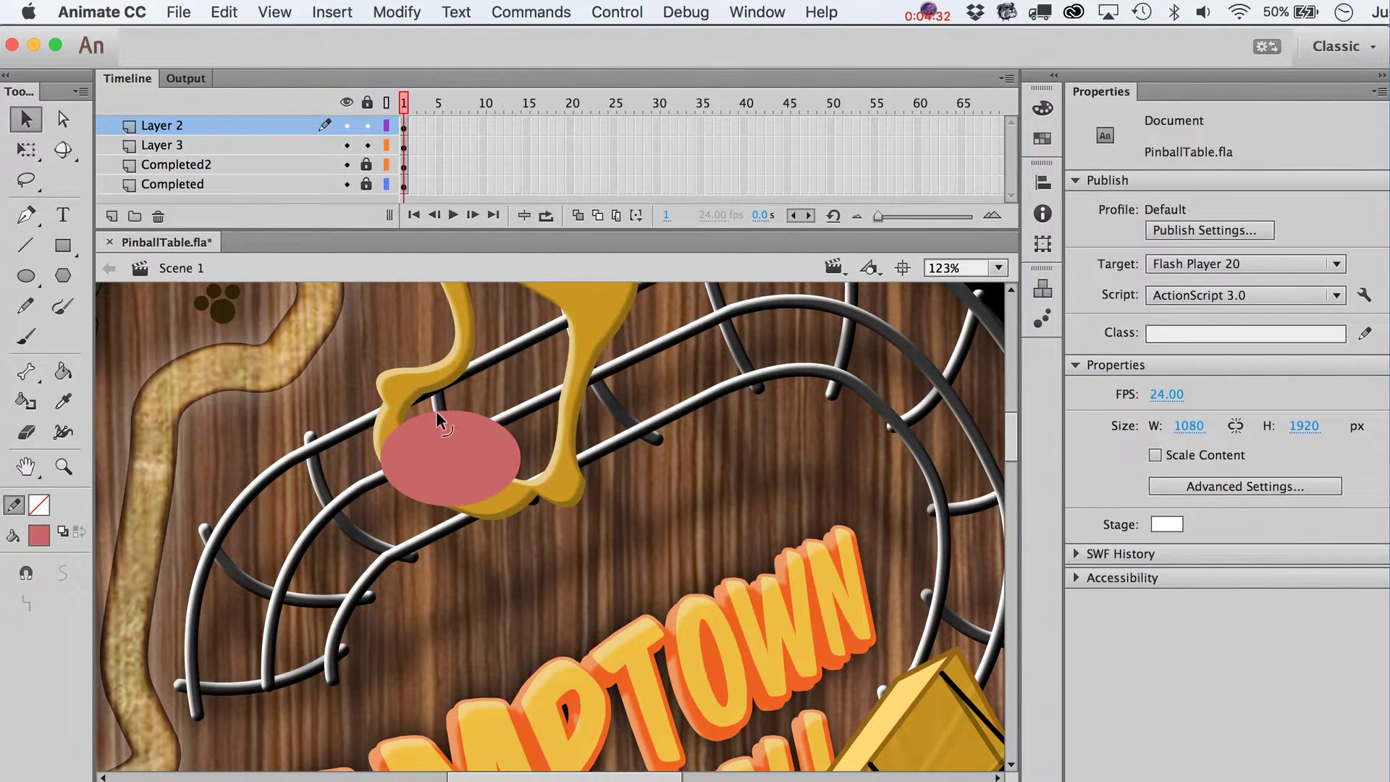
Reshape the red oval into a tongue by bulging its top and right edges toward the mouth's right side and pulling out its lower-left edge
{"action": "left_click_drag", "start_coordinate": [441, 397], "coordinate": [434, 387]}
{"action": "left_click_drag", "start_coordinate": [517, 440], "coordinate": [562, 416]}
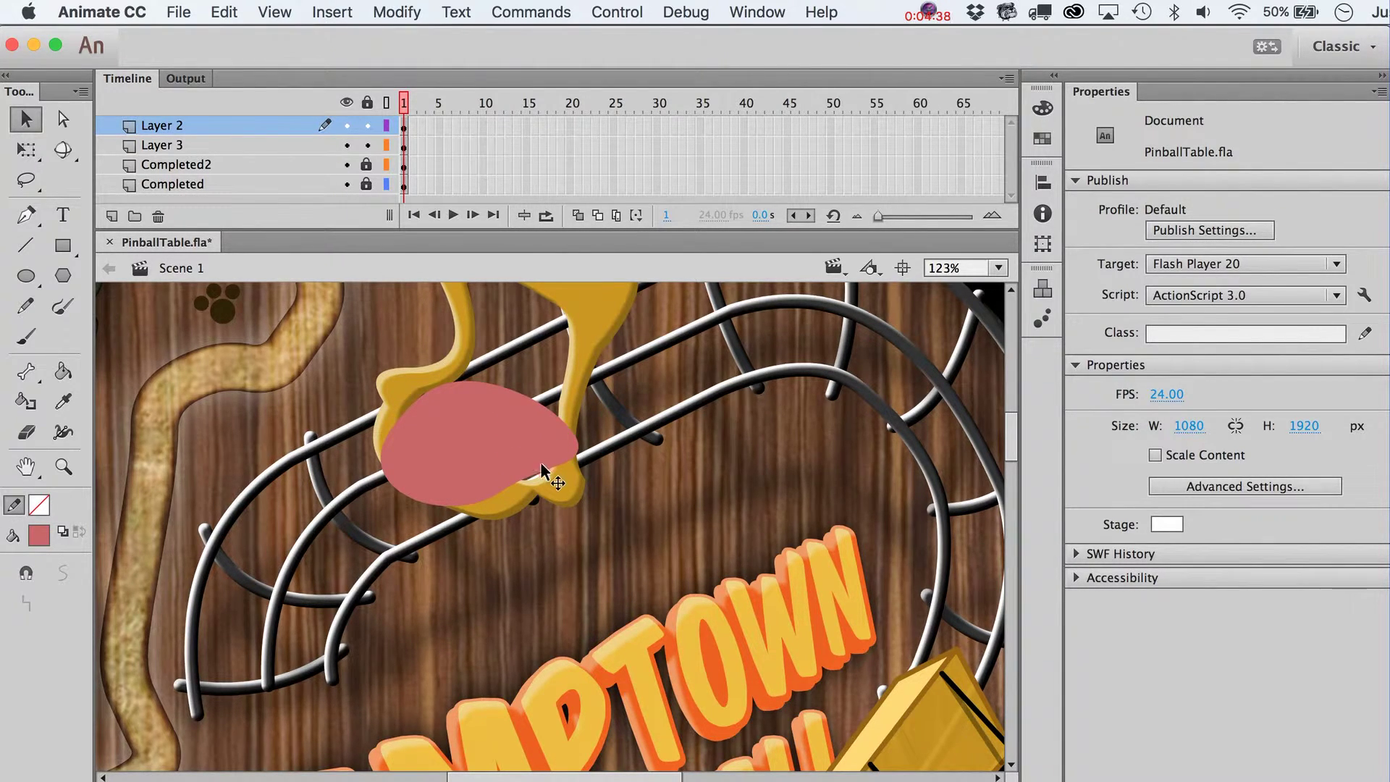
{"action": "left_click_drag", "start_coordinate": [541, 469], "coordinate": [540, 473]}
{"action": "left_click_drag", "start_coordinate": [407, 495], "coordinate": [388, 505]}
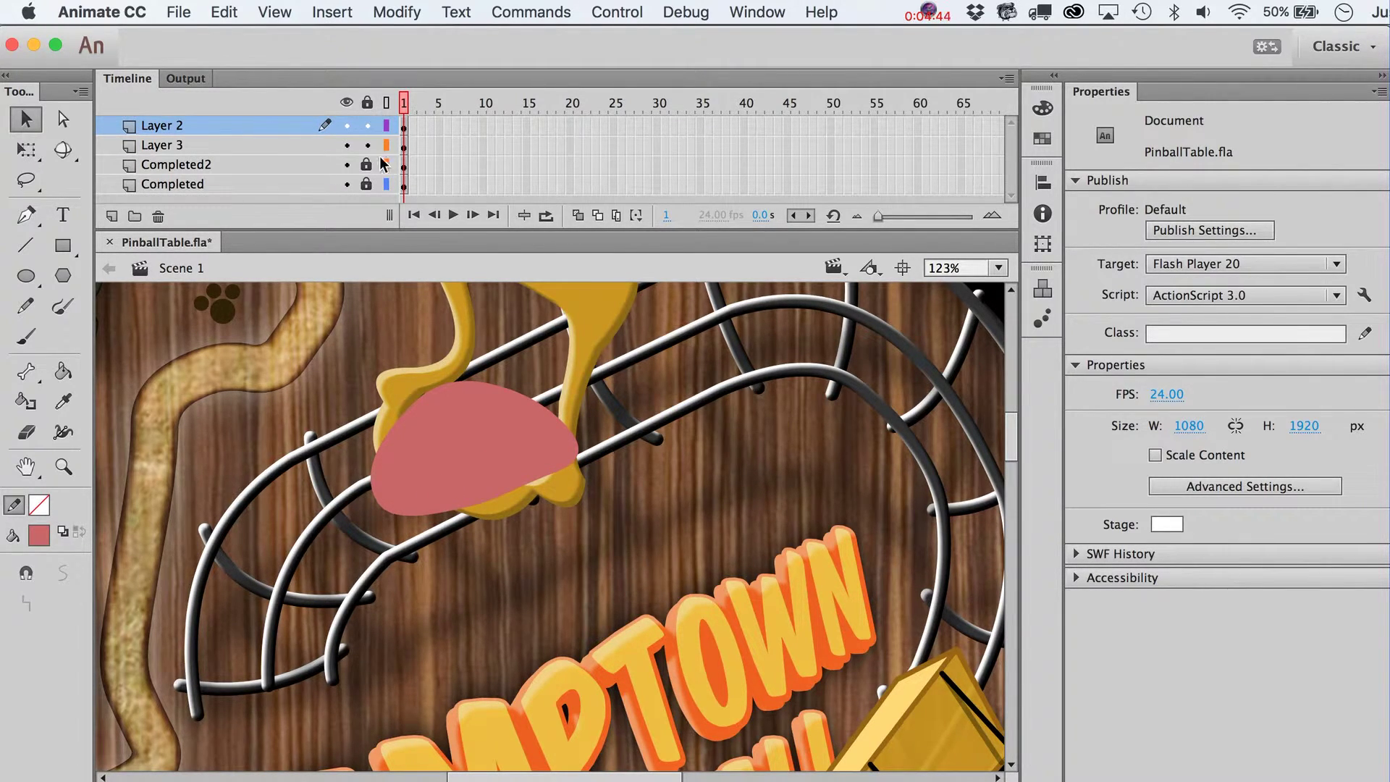
Trim the tongue's overlap on the mouth's right side and dent its top edge inward to form a two-lobed shape
{"action": "left_click_drag", "start_coordinate": [618, 568], "coordinate": [556, 385]}
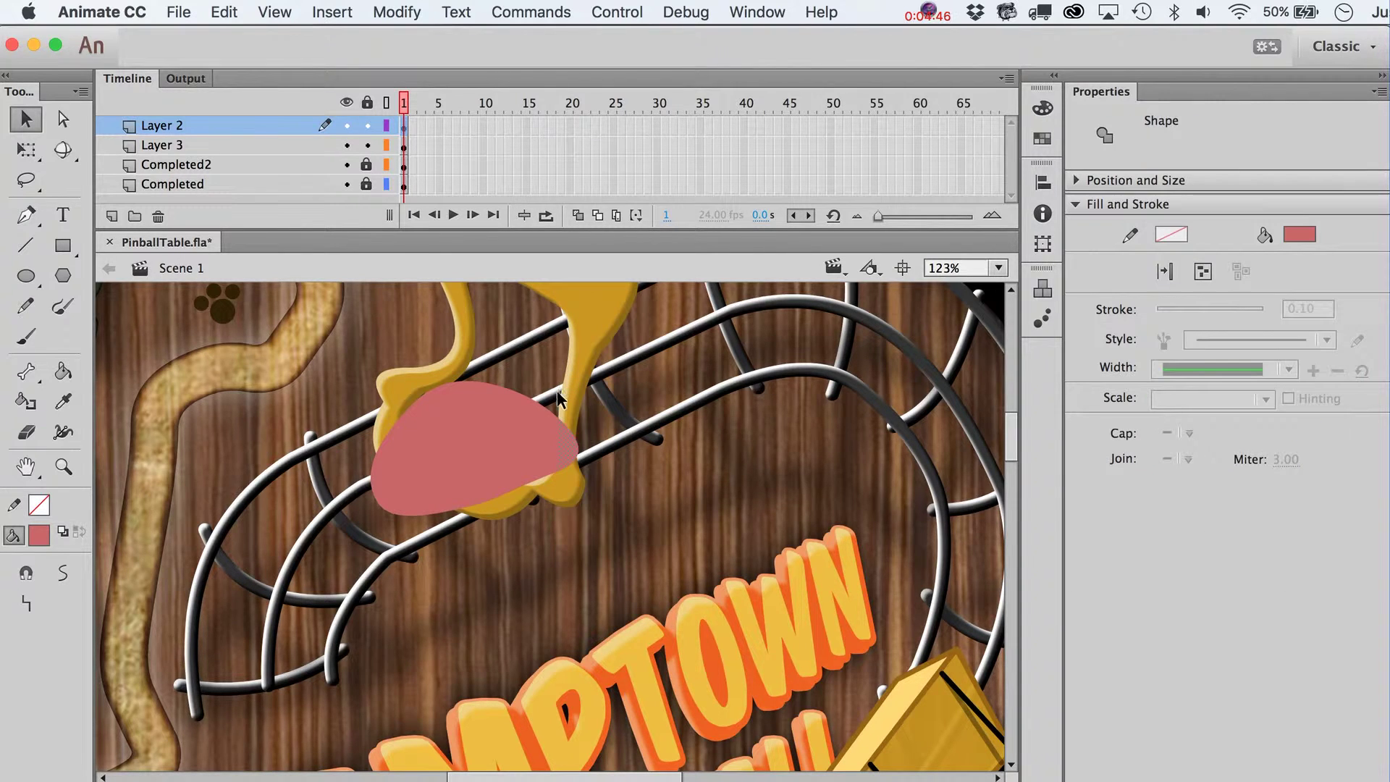
{"action": "key", "text": "Delete"}
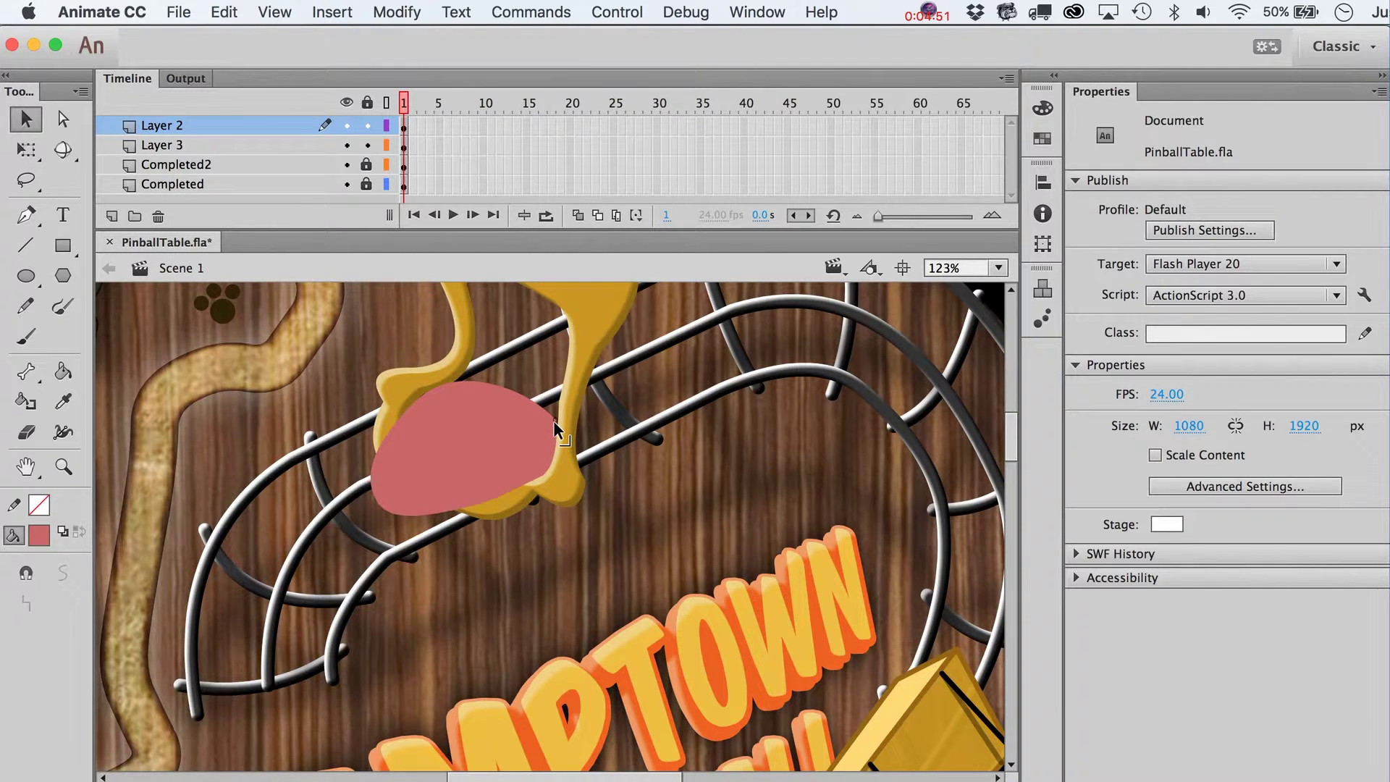
{"action": "mouse_move", "coordinate": [488, 379]}
{"action": "left_mouse_down"}
{"action": "mouse_move", "coordinate": [497, 416]}
{"action": "mouse_move", "coordinate": [484, 397]}
{"action": "left_mouse_up"}
{"action": "left_click", "coordinate": [484, 396]}
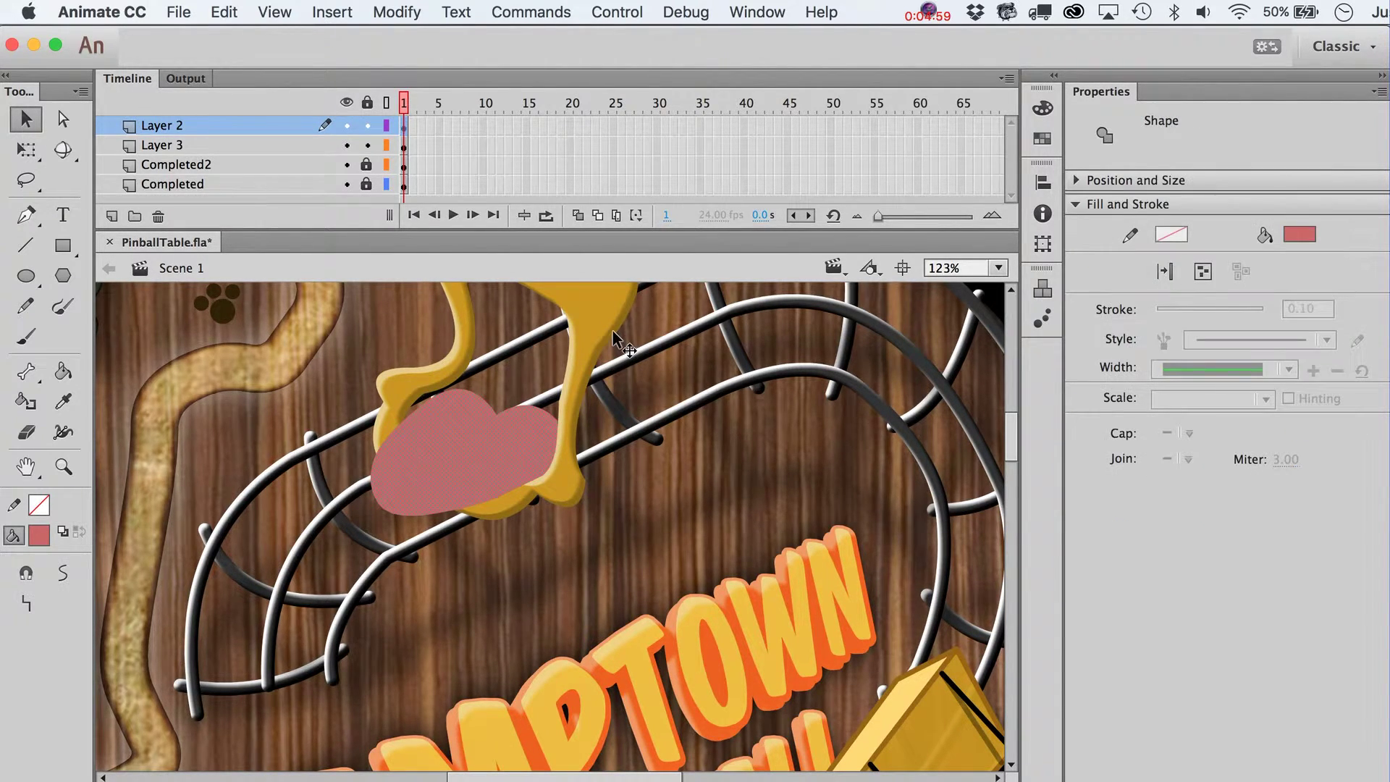
Copy the Bevel filter from the Mouth instance
{"action": "left_click", "coordinate": [624, 351]}
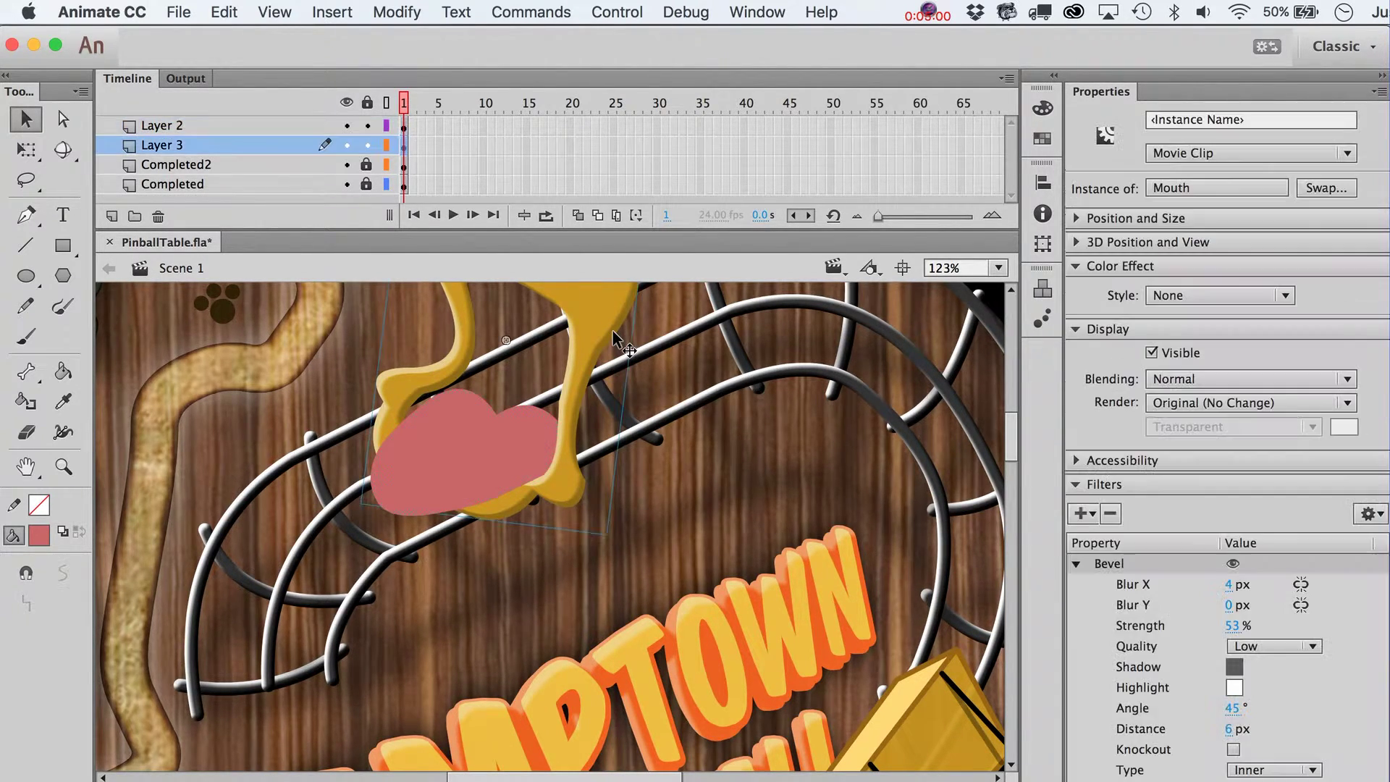
{"action": "left_click", "coordinate": [1368, 513]}
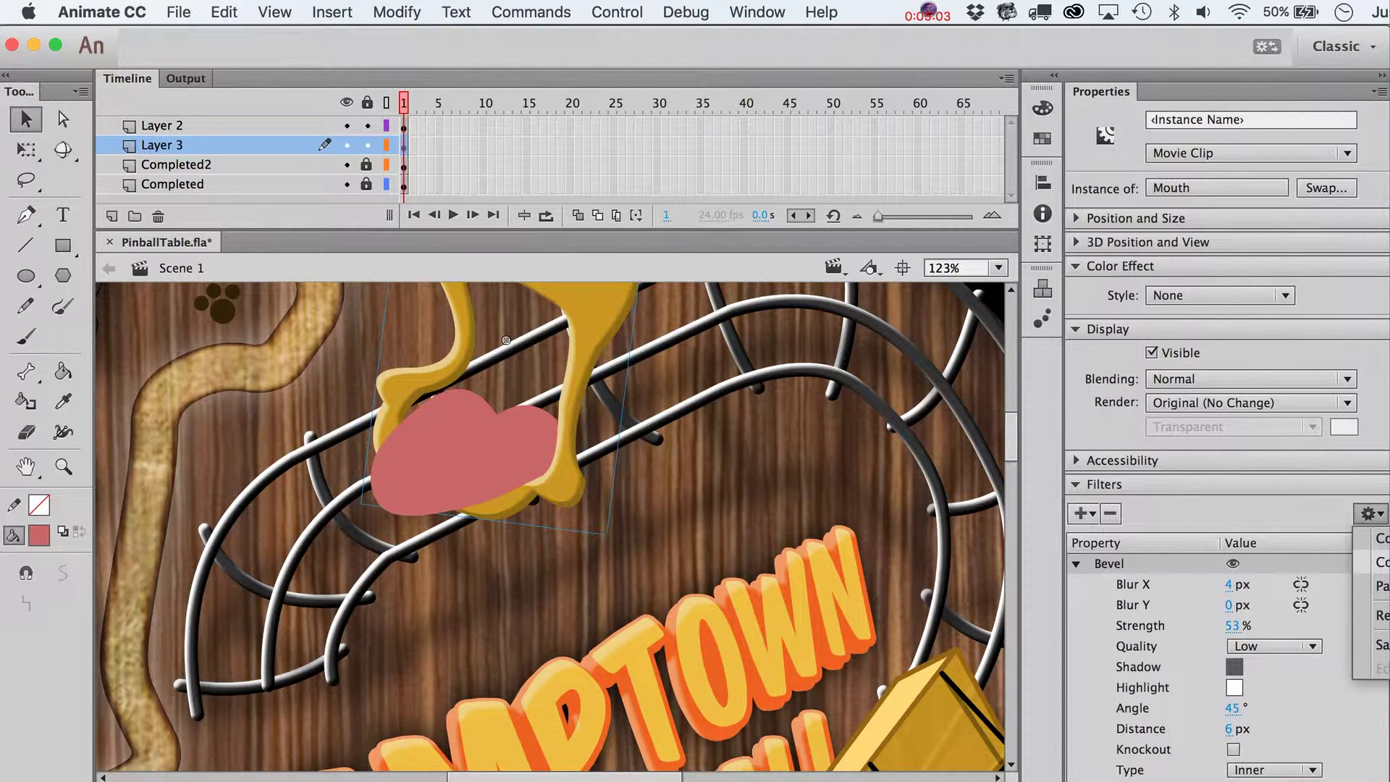
{"action": "key", "text": "Escape"}
Convert the red tongue shape into a movie clip symbol named tounge
{"action": "left_click", "coordinate": [450, 430]}
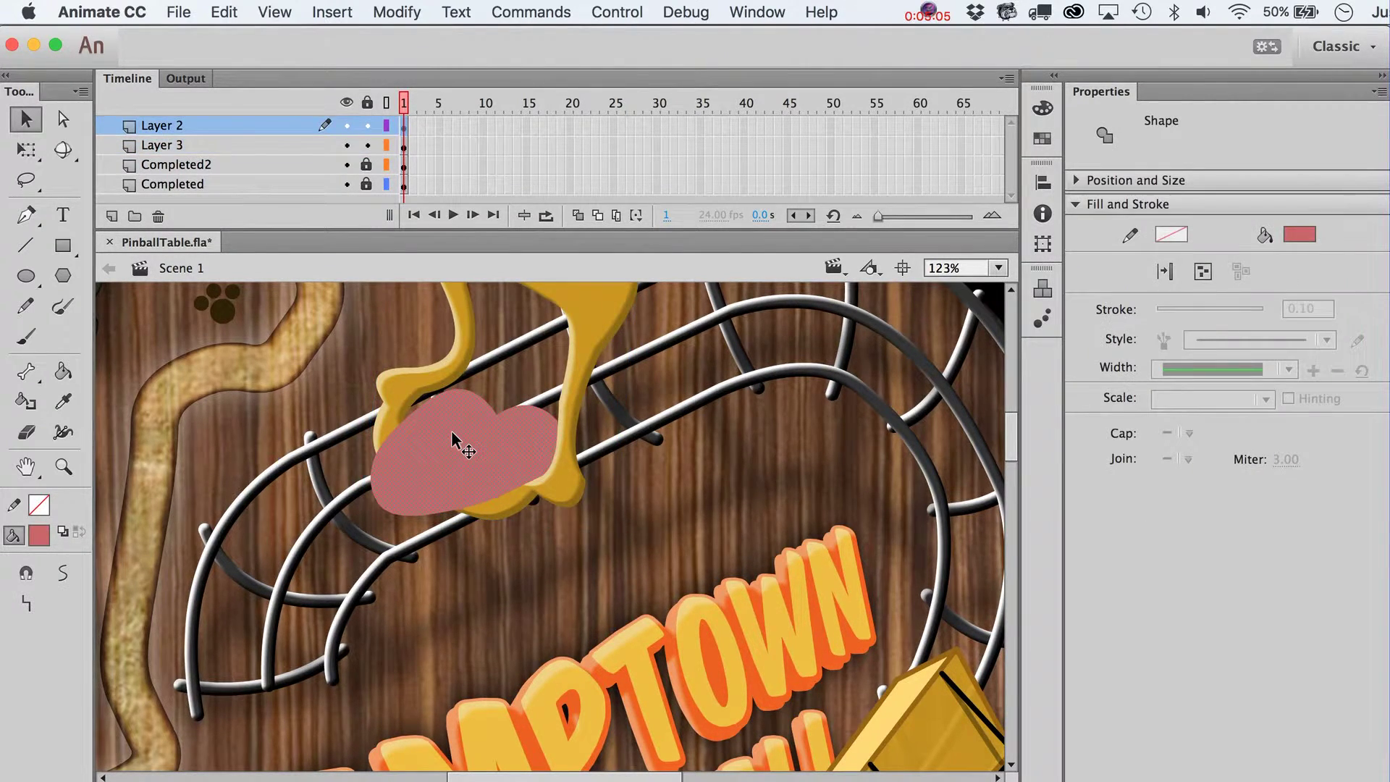
{"action": "key", "text": "F8"}
{"action": "type", "text": "tounge"}
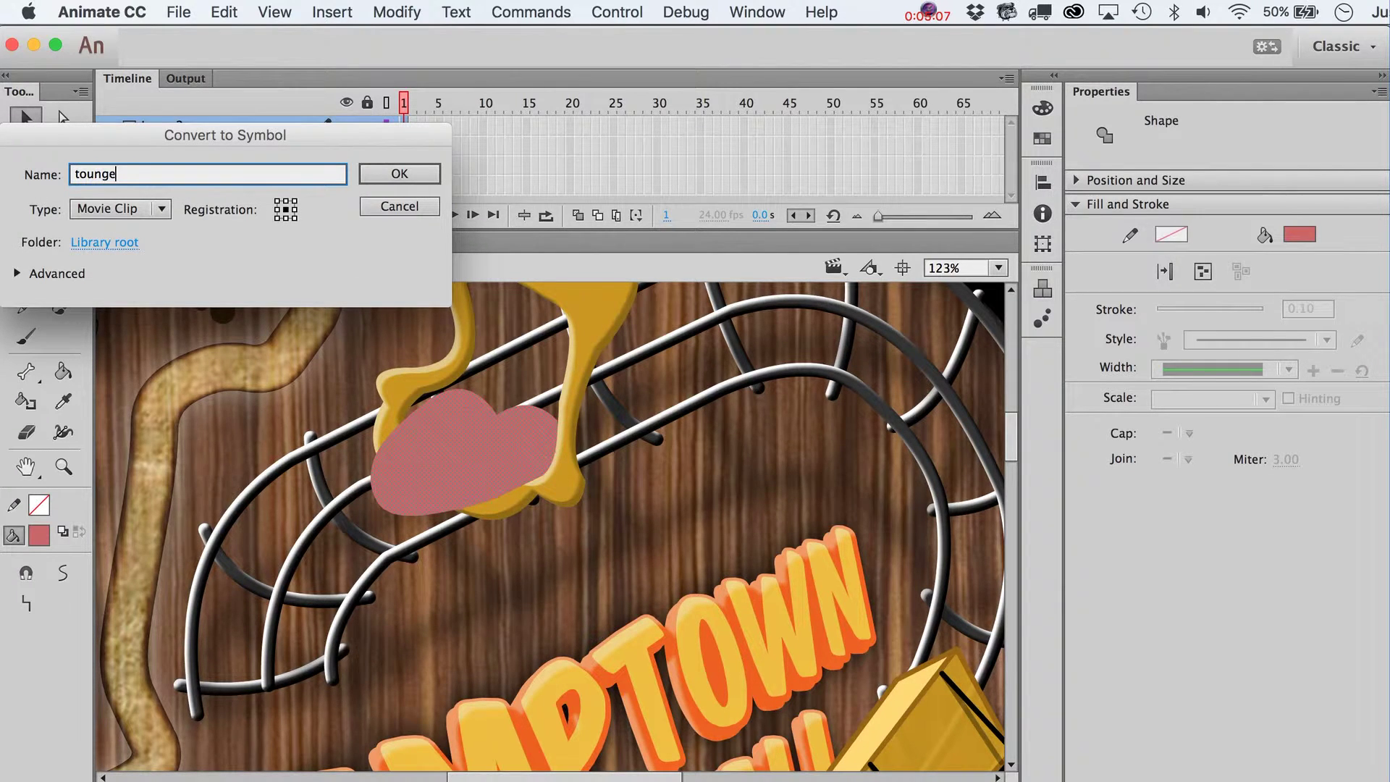
{"action": "key", "text": "Return"}
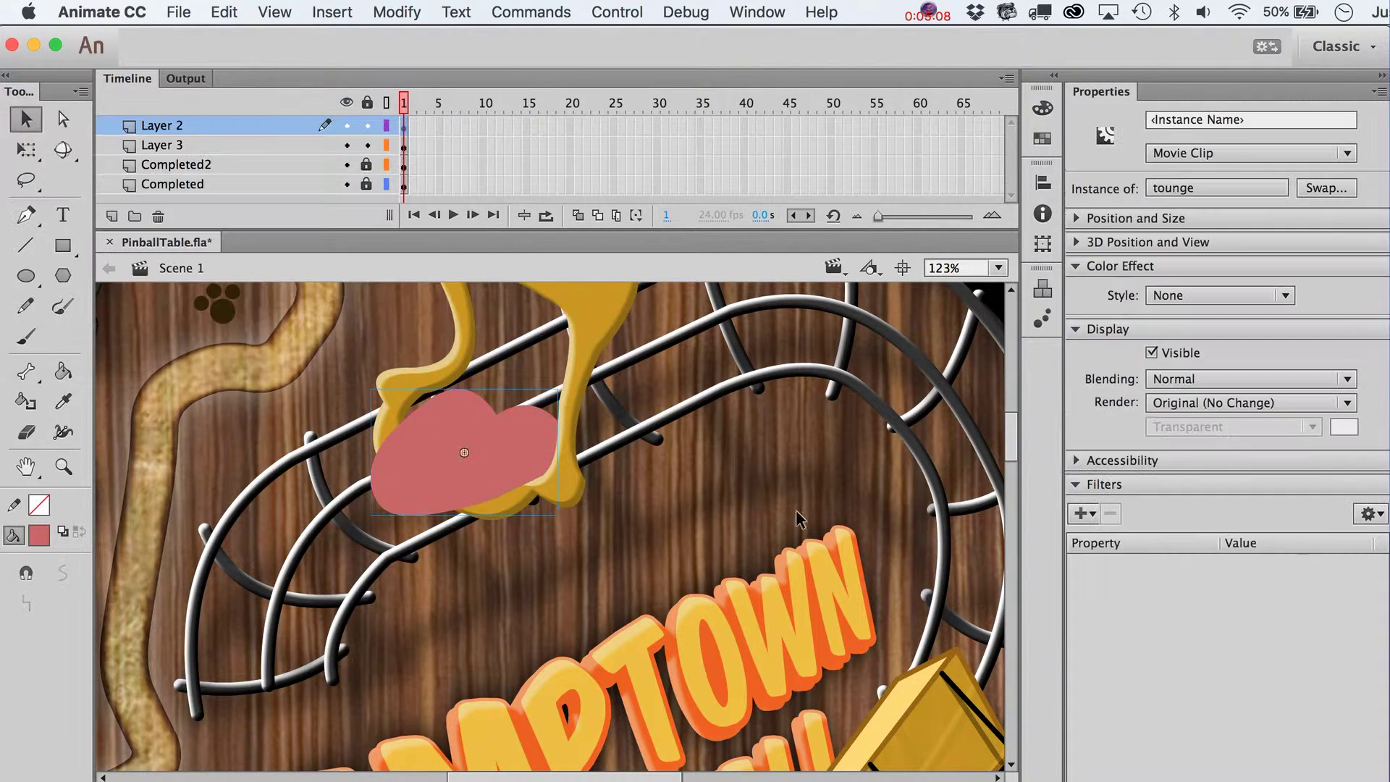
Paste the copied Bevel onto the tongue, setting its angle to 75° and distance to 7 px and adjusting its vertical blur
{"action": "left_click", "coordinate": [1368, 514]}
{"action": "left_click", "coordinate": [1380, 586]}
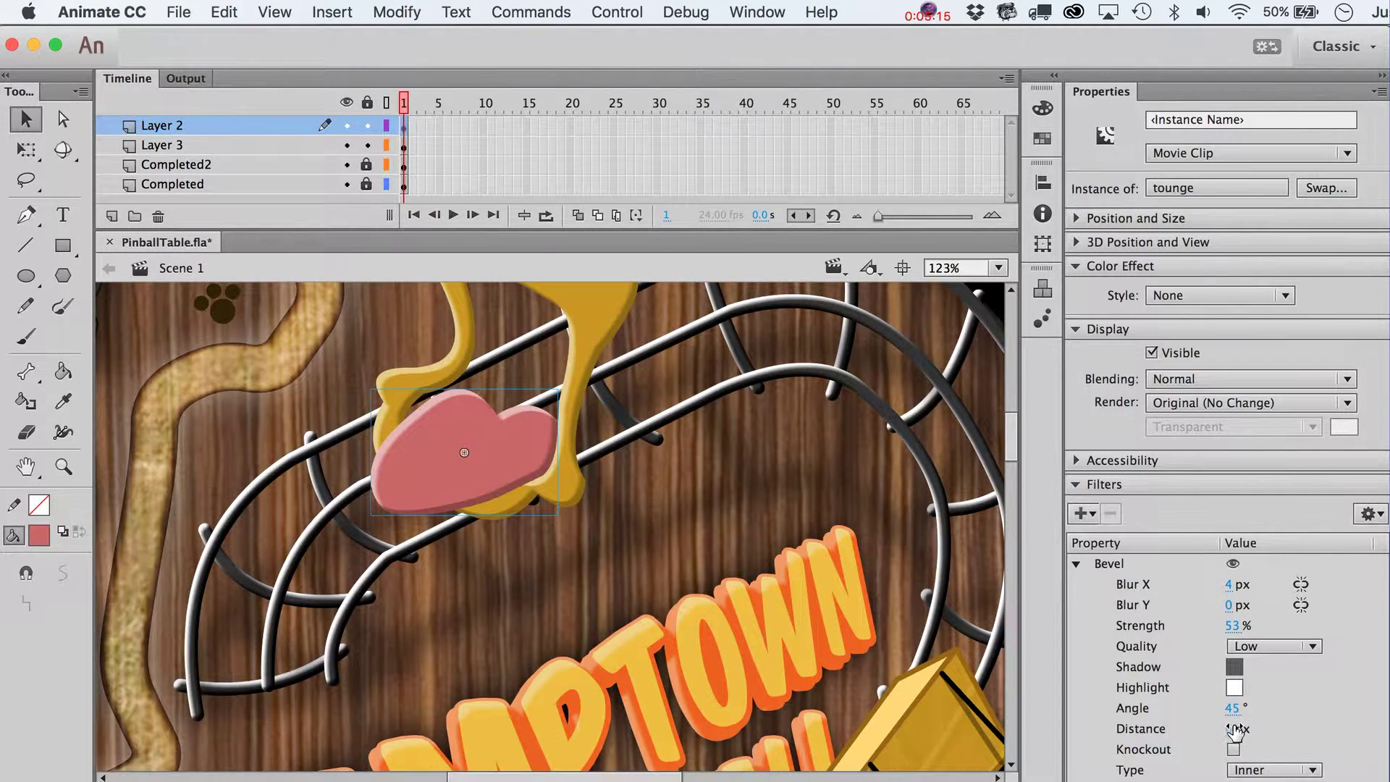
{"action": "left_click_drag", "start_coordinate": [1236, 731], "coordinate": [1189, 695]}
{"action": "left_click", "coordinate": [1251, 708]}
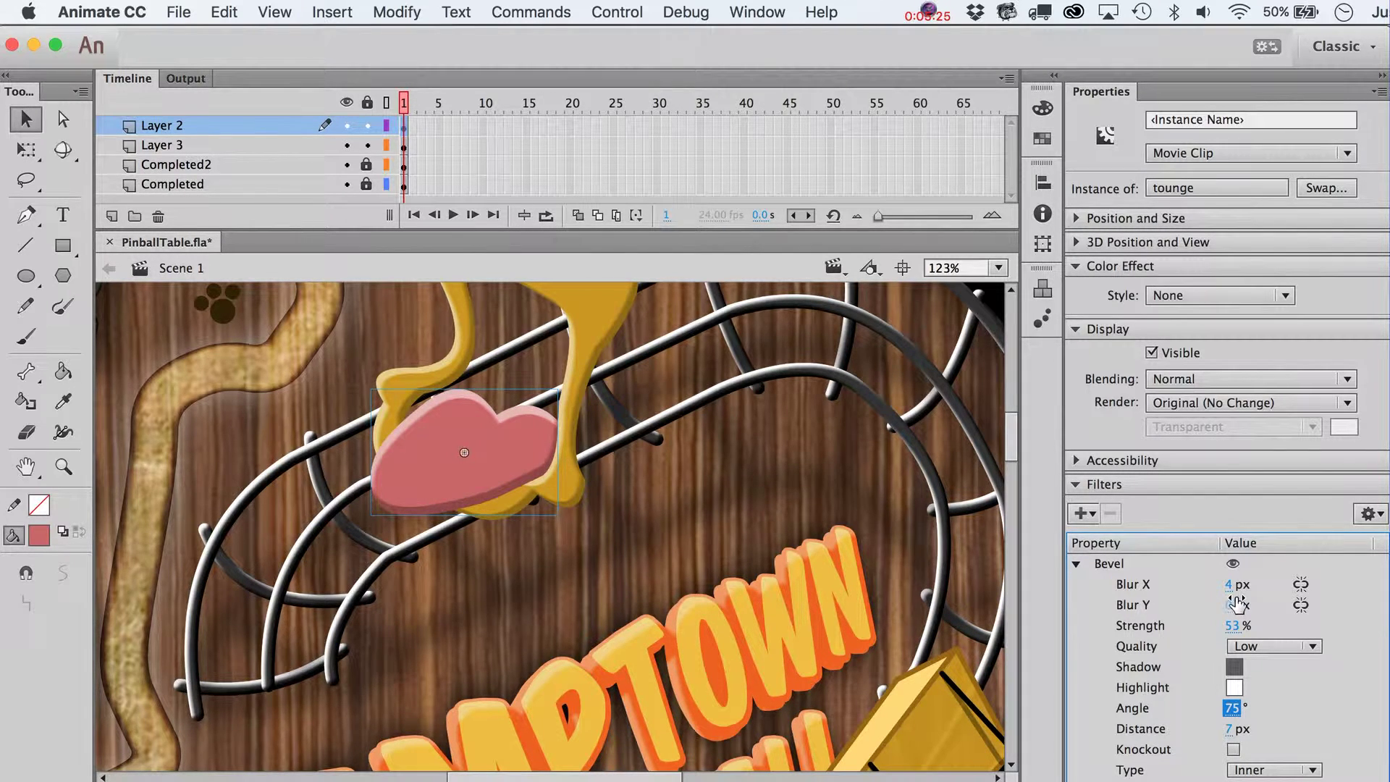
{"action": "left_click_drag", "start_coordinate": [1229, 603], "coordinate": [1244, 598]}
{"action": "left_click", "coordinate": [746, 515]}
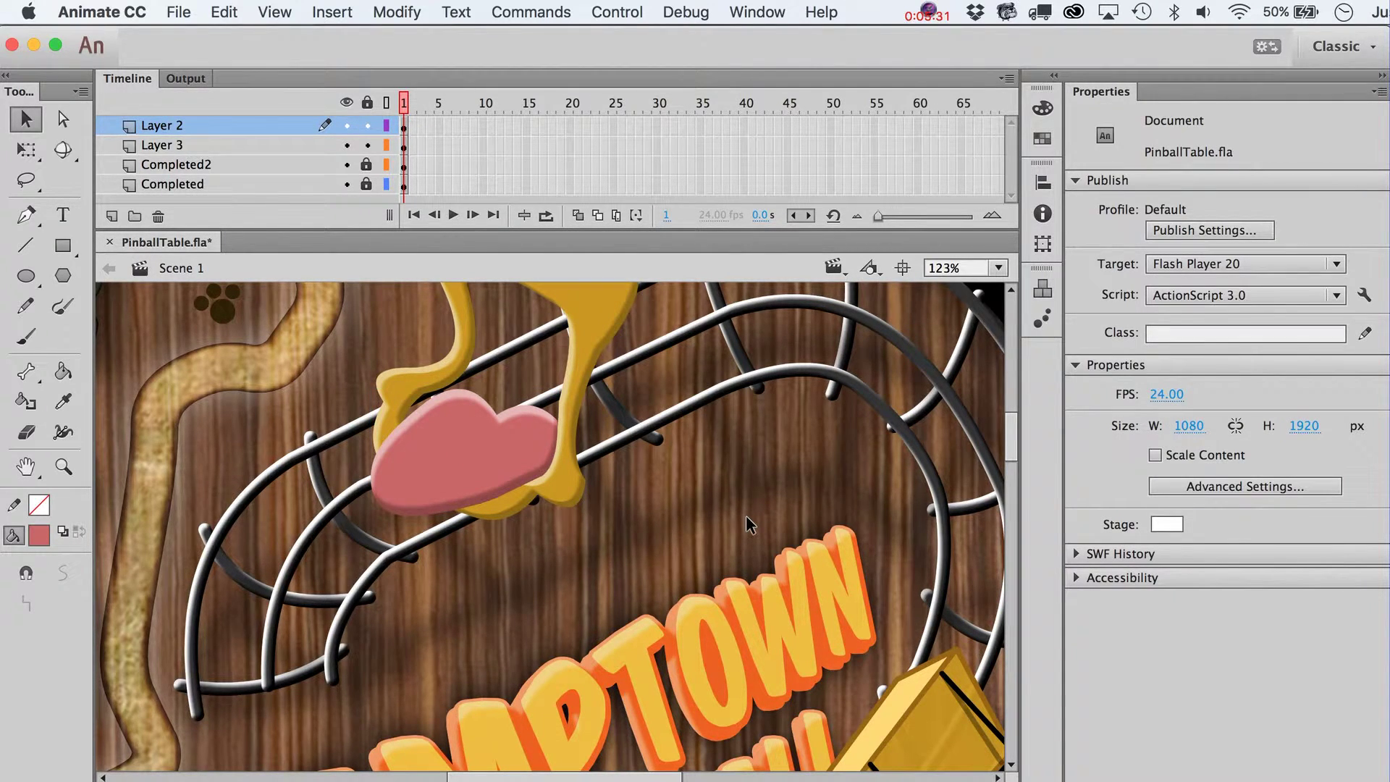
Set the Bevel angle of the Mouth instance to 12°
{"action": "key", "text": "super+3"}
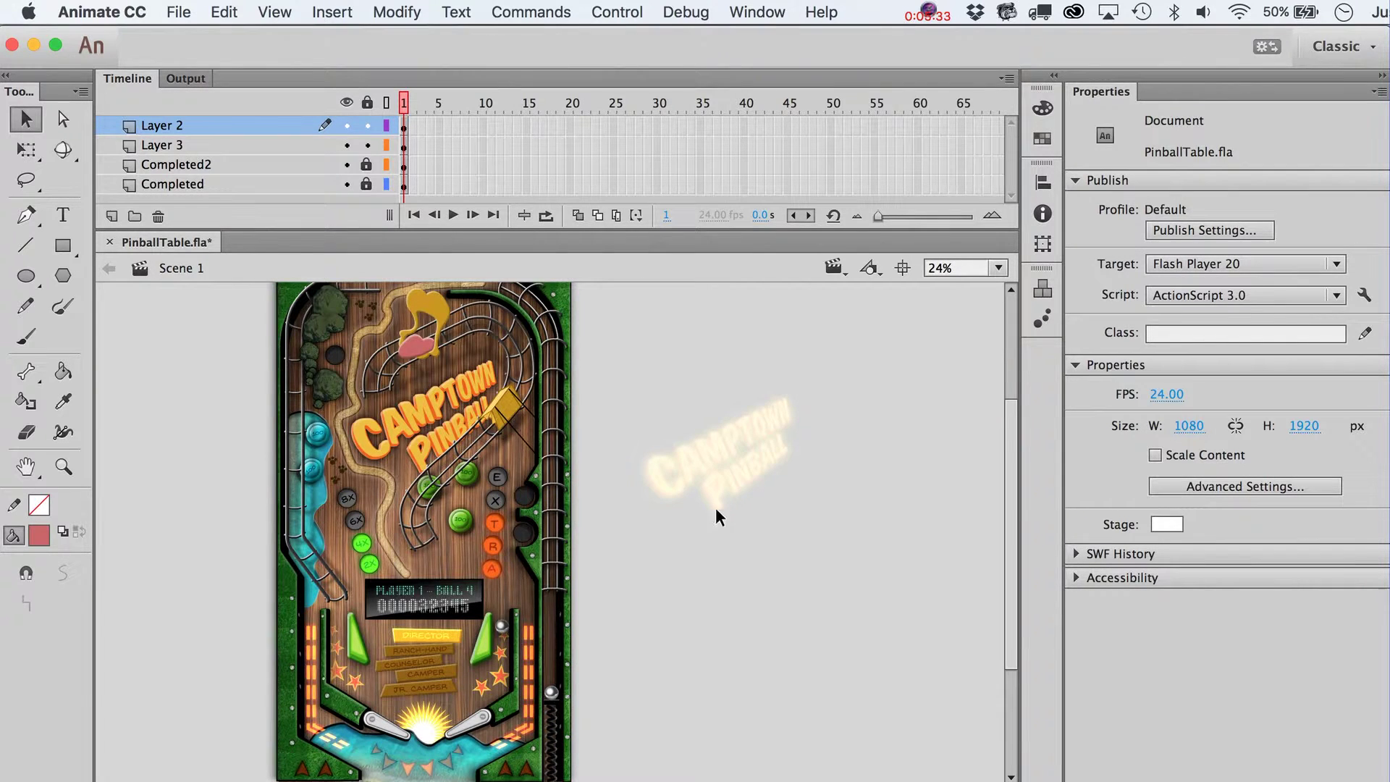
{"action": "left_click", "coordinate": [63, 467]}
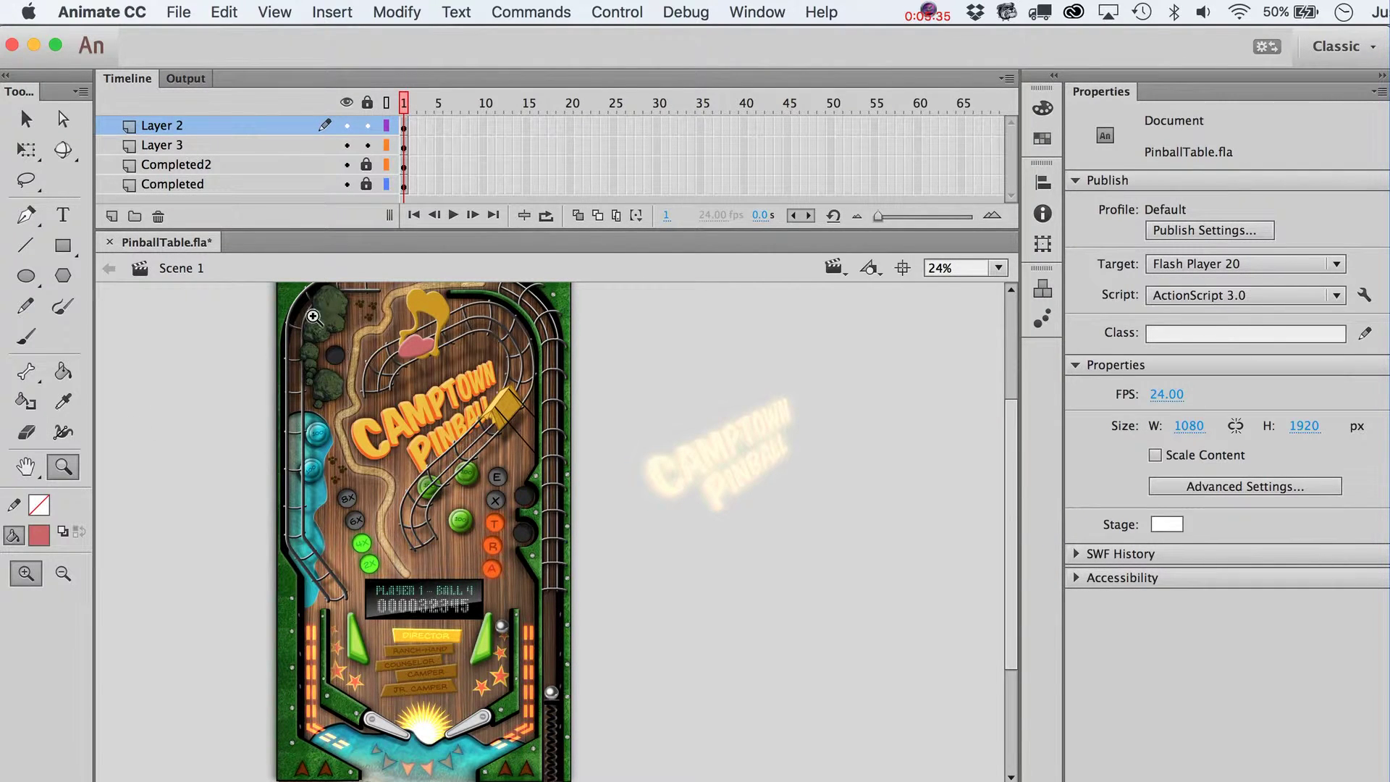
{"action": "left_click_drag", "start_coordinate": [312, 316], "coordinate": [568, 410]}
{"action": "key", "text": "v"}
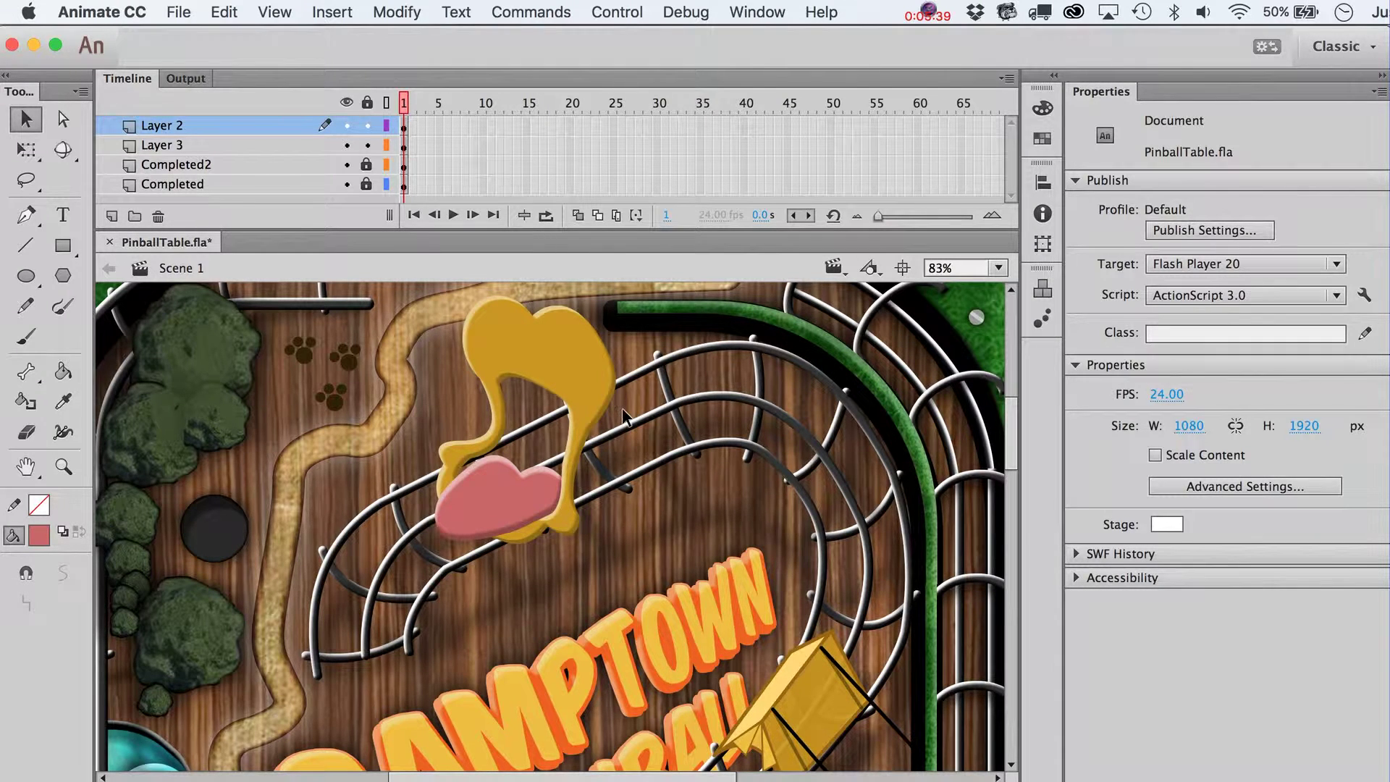
{"action": "left_click", "coordinate": [584, 371]}
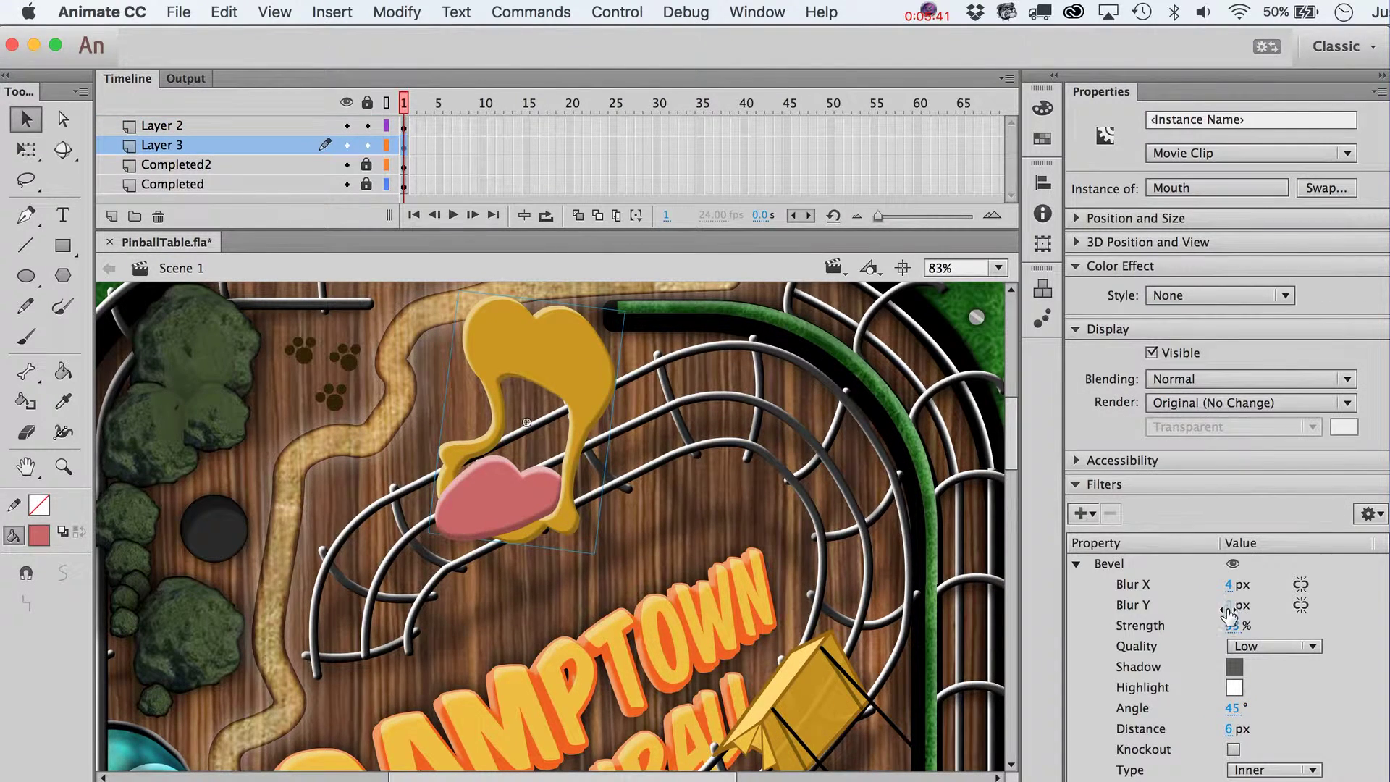
{"action": "left_click_drag", "start_coordinate": [1236, 710], "coordinate": [1199, 710]}
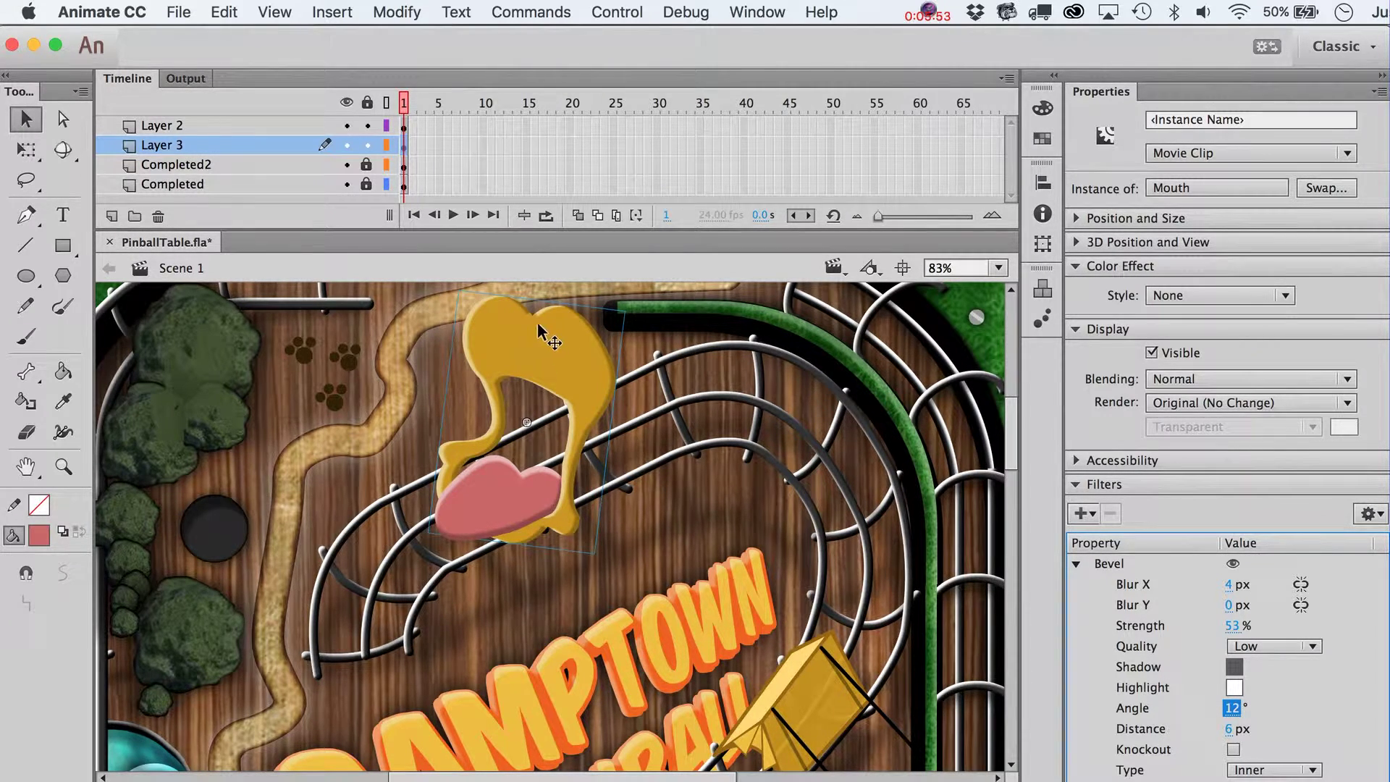
Draw a small strokeless rectangle on Layer 2 over the upper lip, filled with the pale gold (#E5CB7D) sampled from the mouth's highlight
{"action": "left_click", "coordinate": [63, 245]}
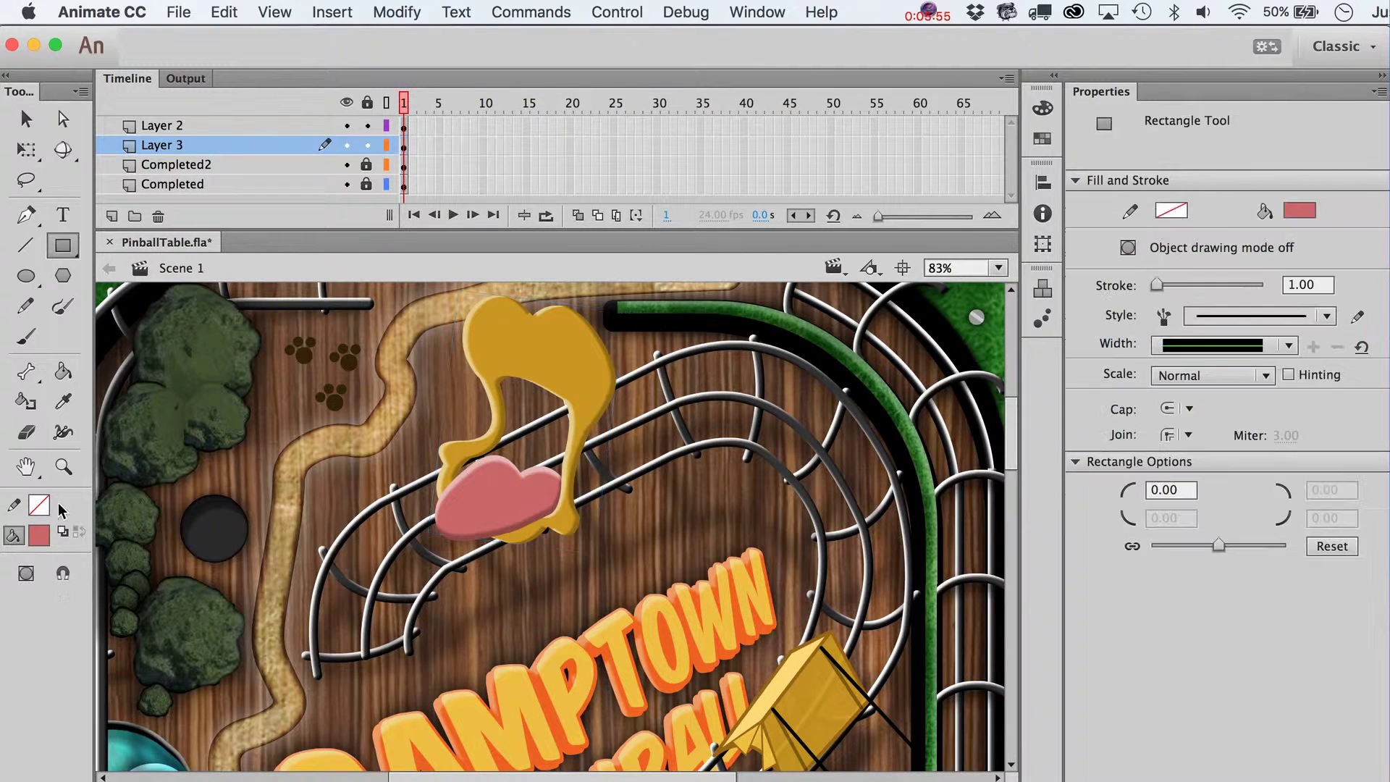
{"action": "left_click", "coordinate": [43, 538]}
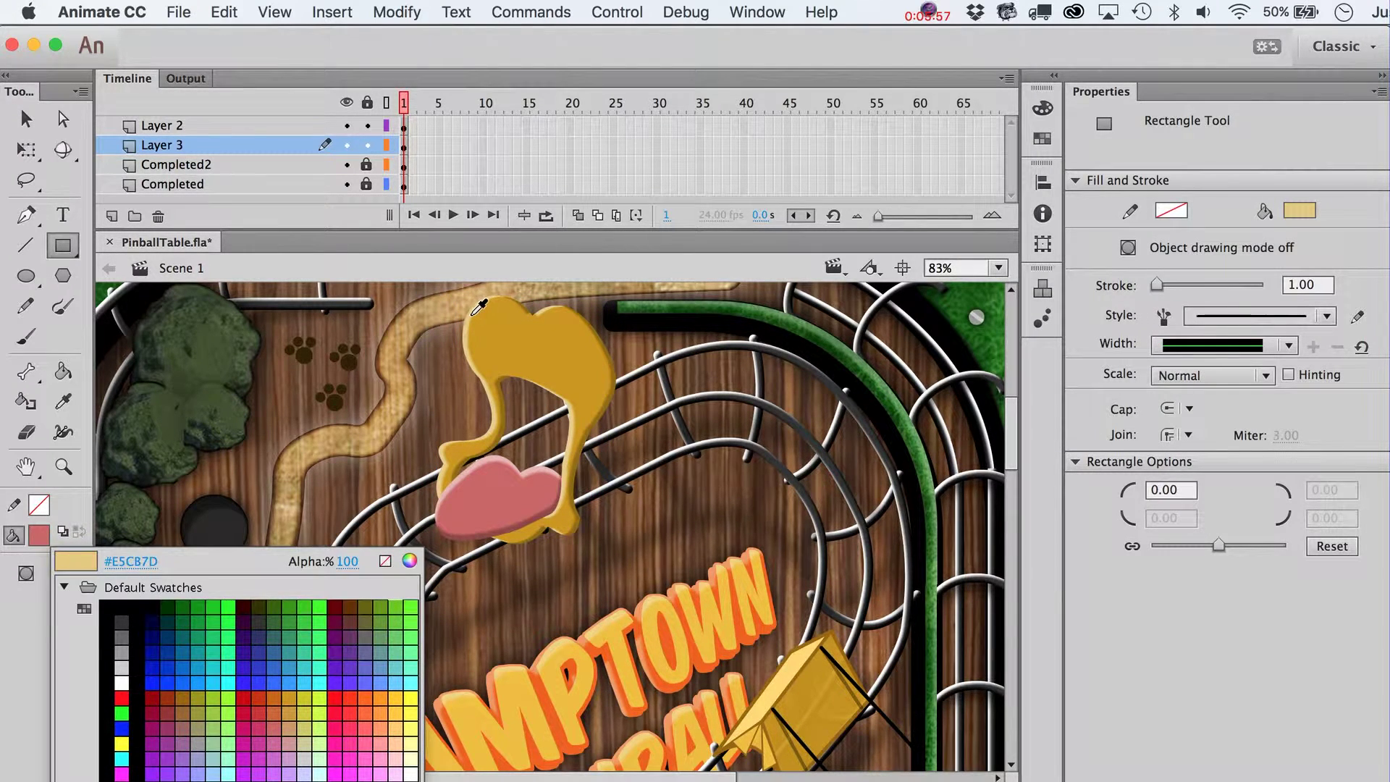
{"action": "left_click", "coordinate": [473, 313]}
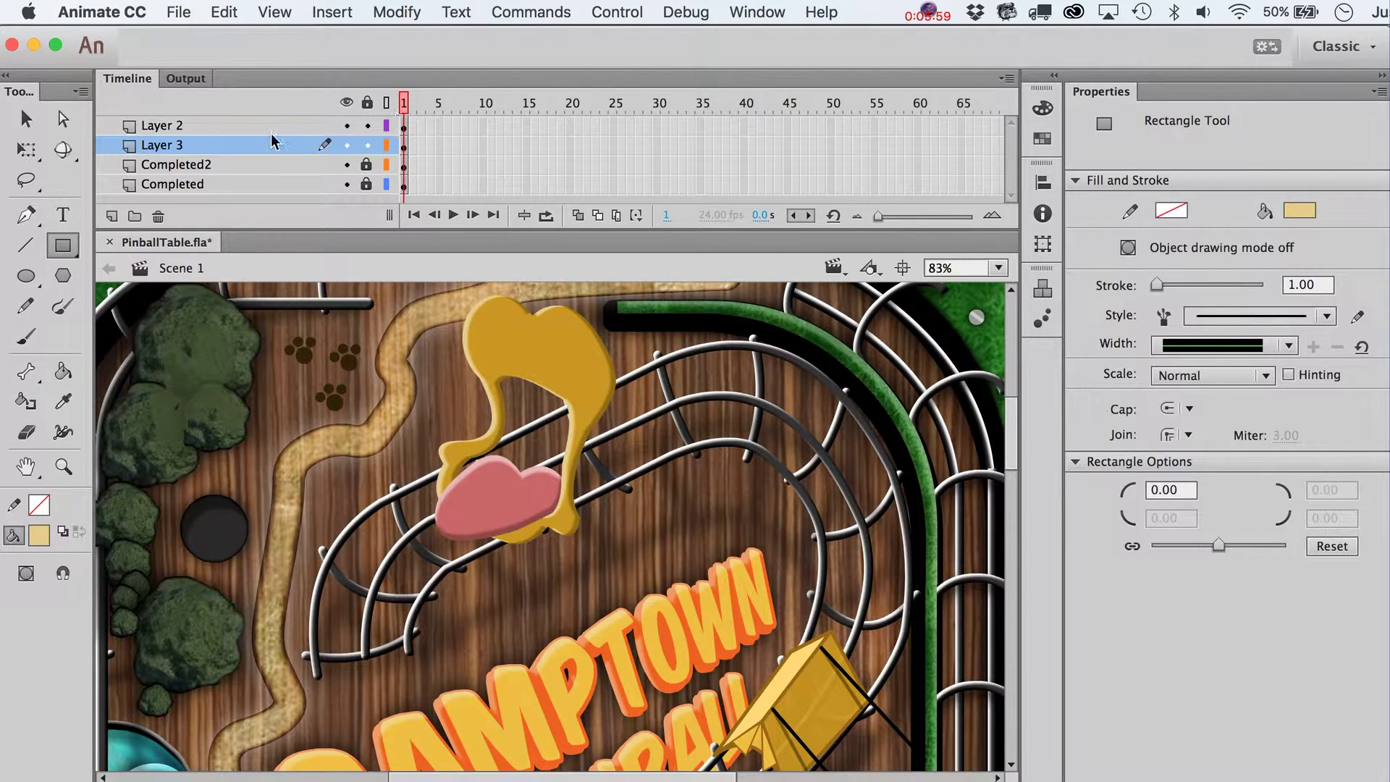
{"action": "left_click", "coordinate": [403, 125]}
{"action": "left_click_drag", "start_coordinate": [528, 321], "coordinate": [549, 360]}
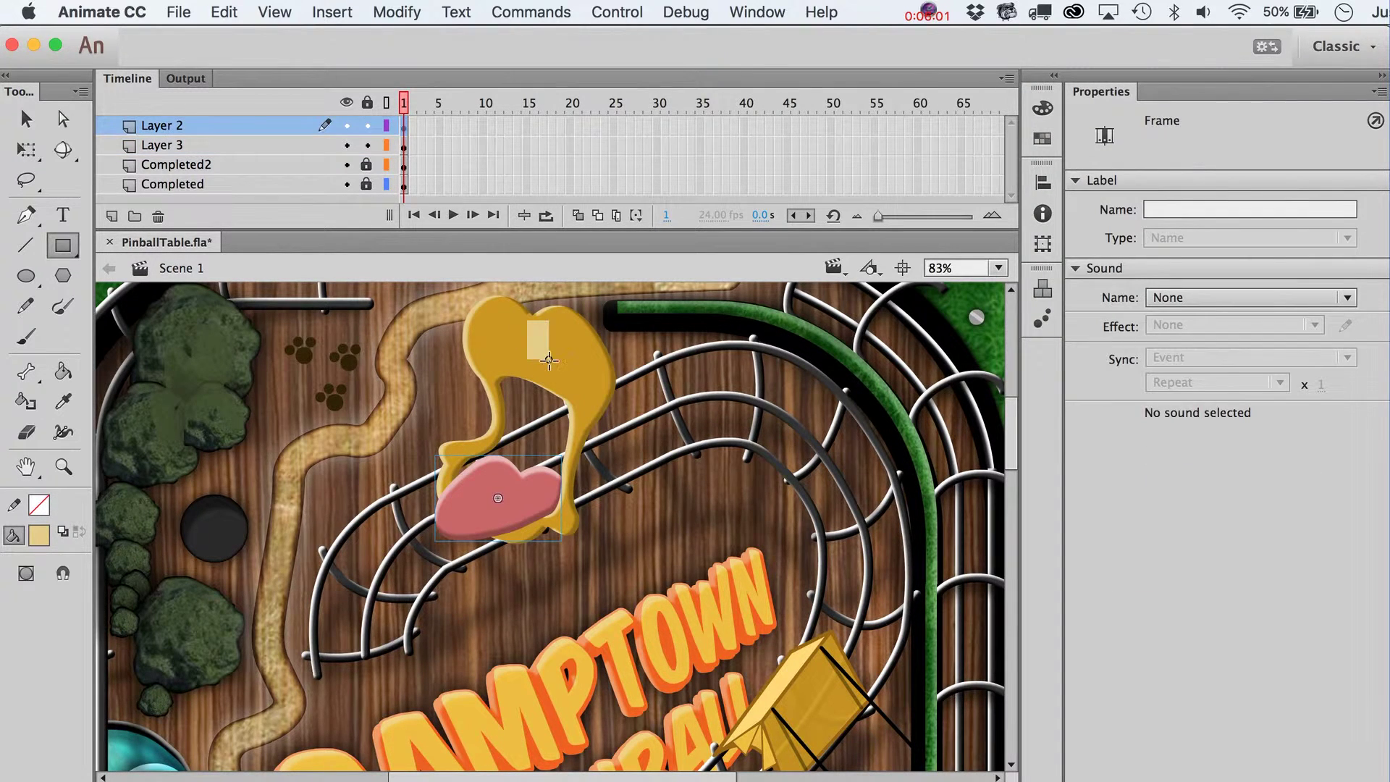
Reshape the pale gold rectangle into a curved highlight following the left edge of the upper lip's right lobe
{"action": "left_click", "coordinate": [63, 466]}
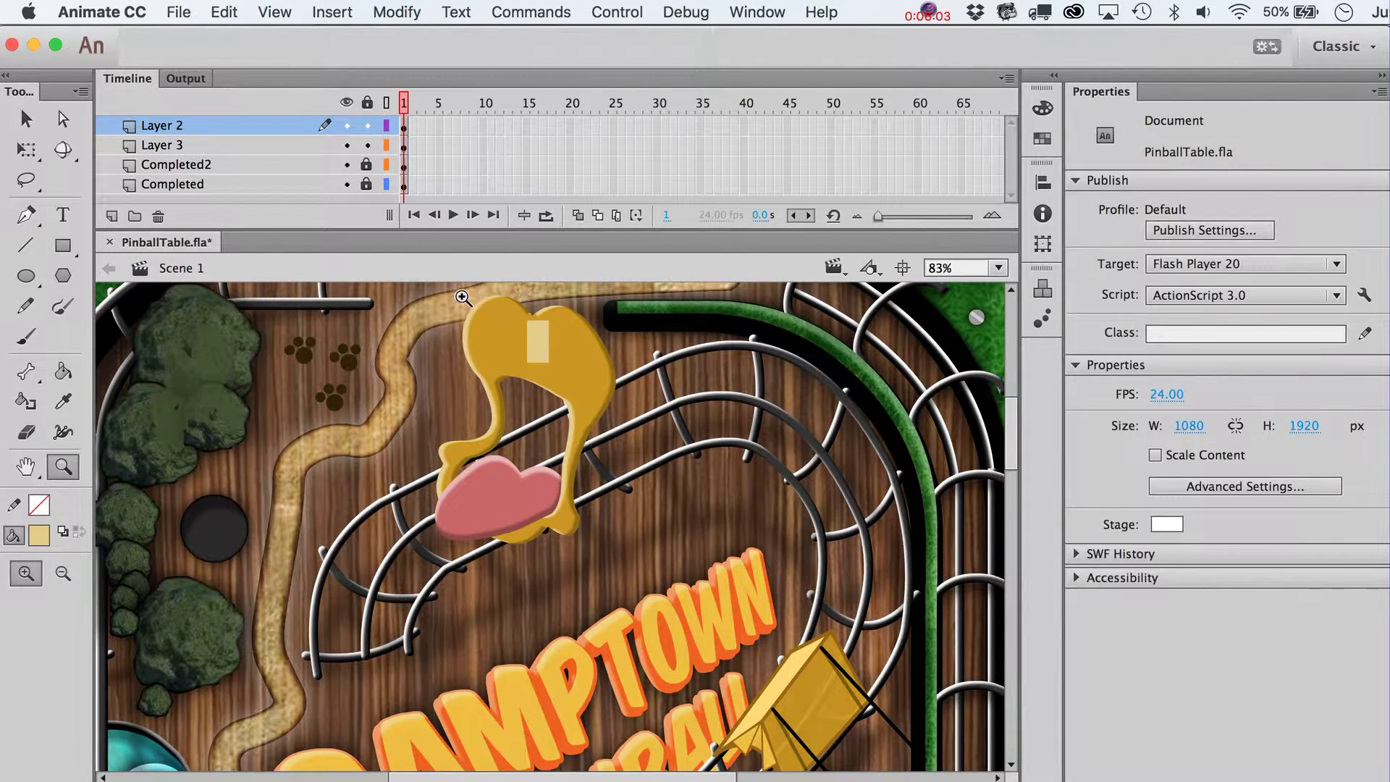
{"action": "left_click_drag", "start_coordinate": [442, 295], "coordinate": [687, 447]}
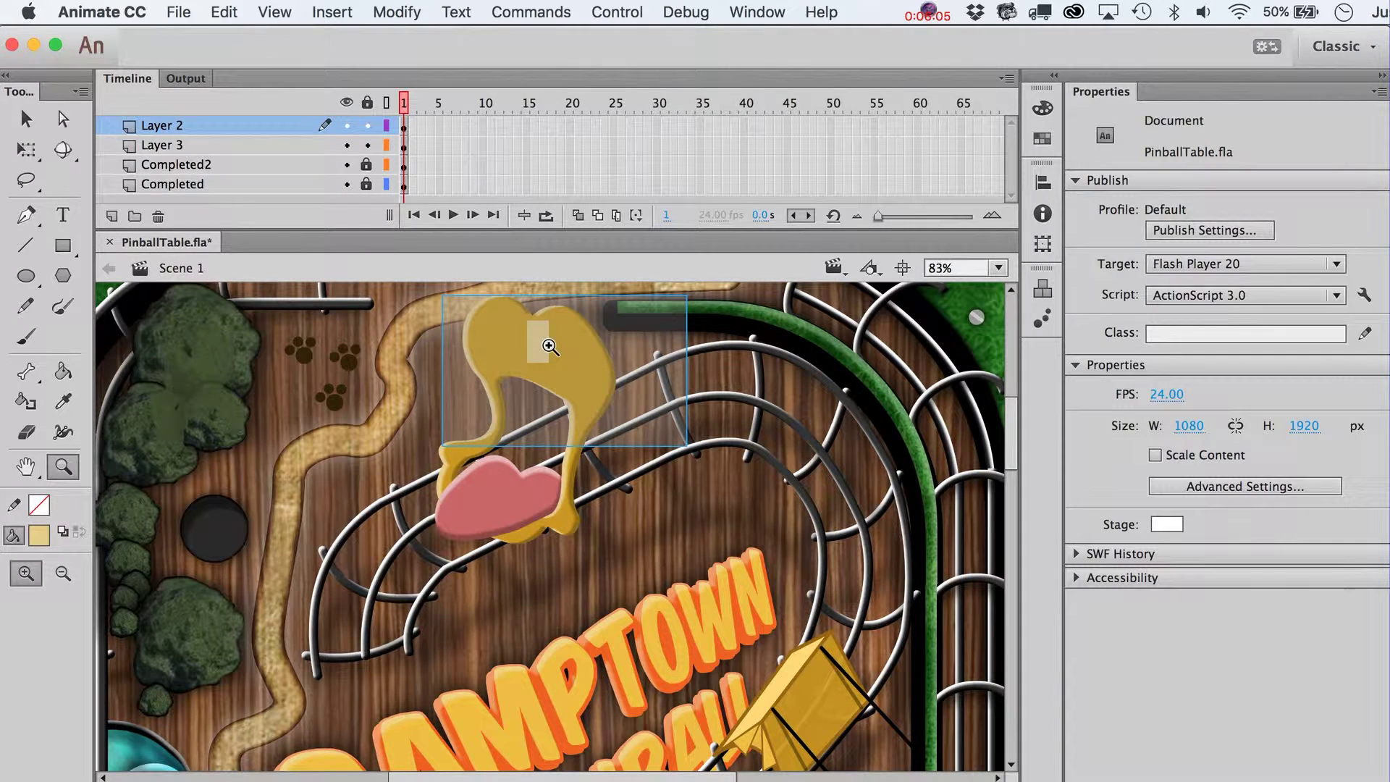
{"action": "key", "text": "v"}
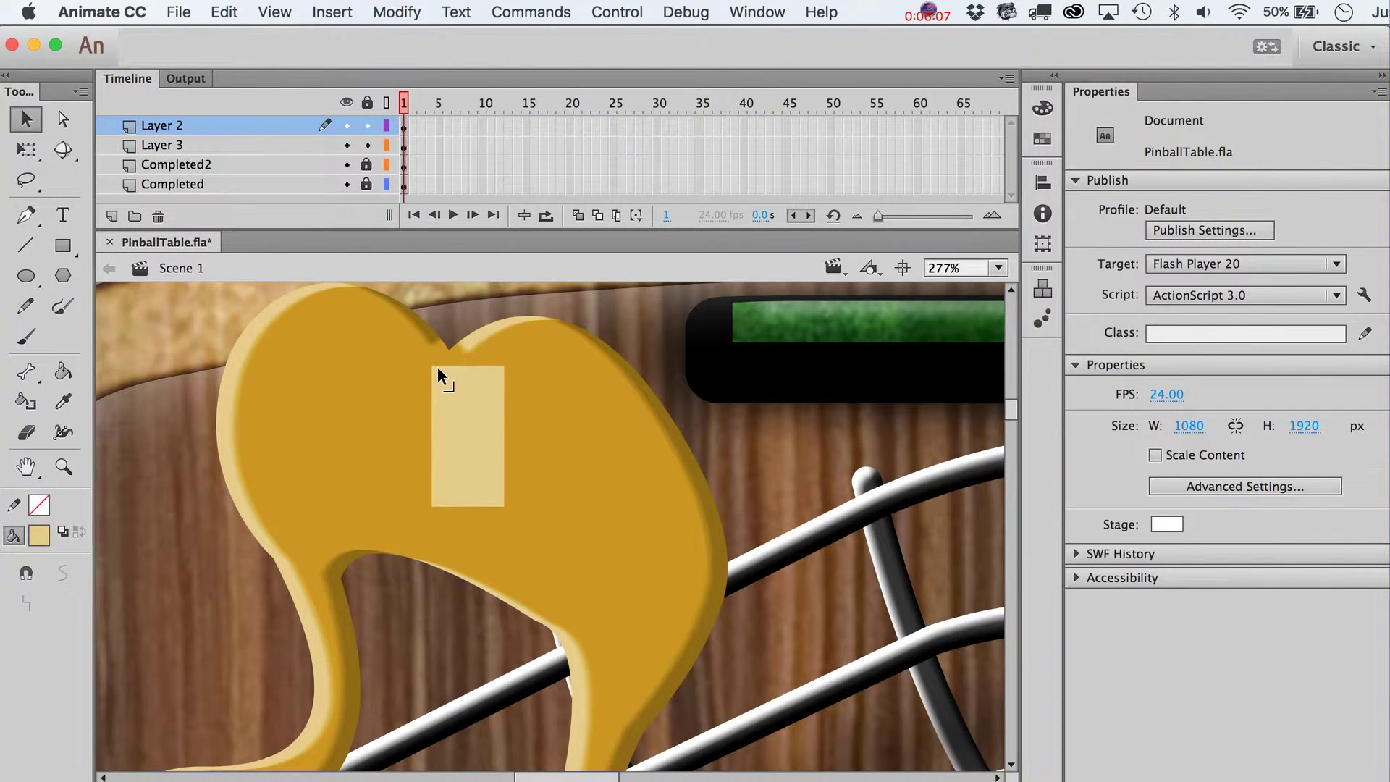
{"action": "left_click_drag", "start_coordinate": [437, 366], "coordinate": [471, 341]}
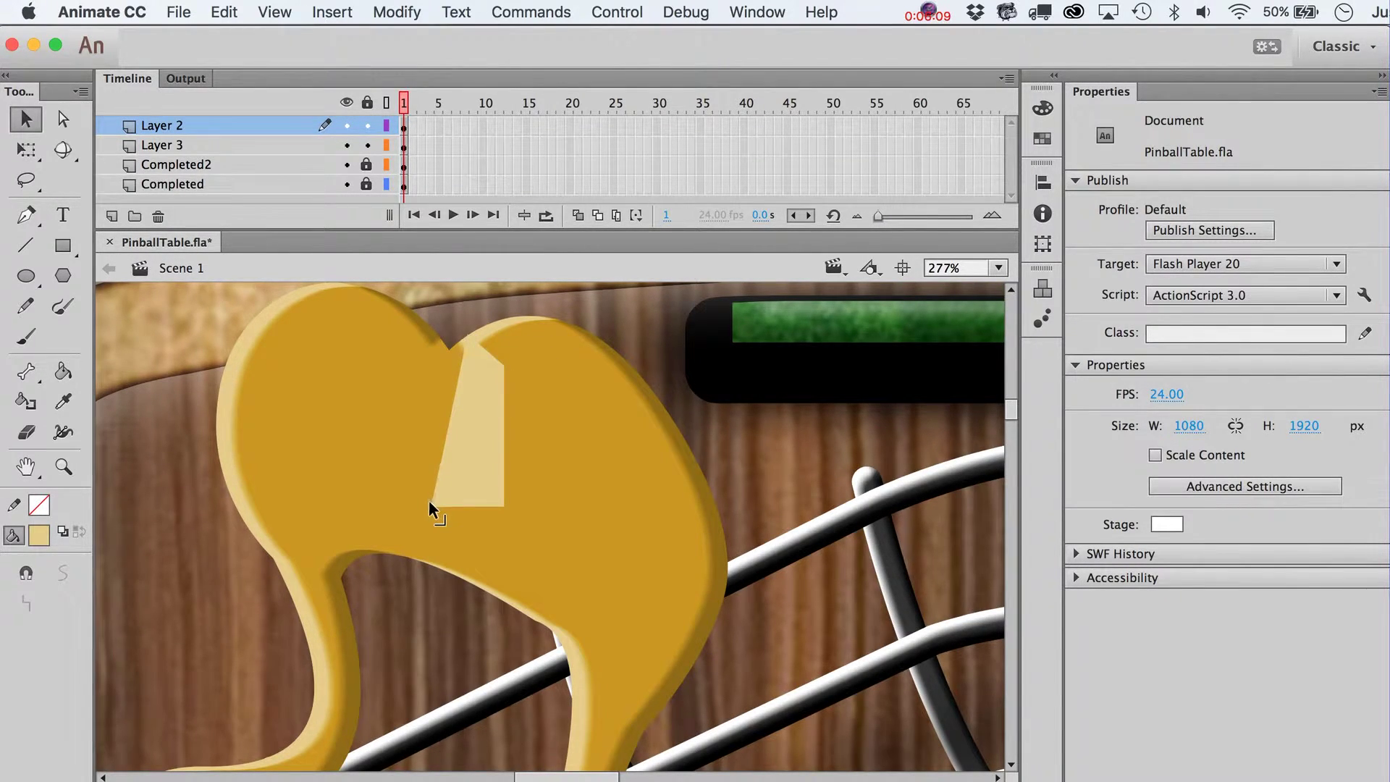
{"action": "left_click_drag", "start_coordinate": [430, 505], "coordinate": [384, 413]}
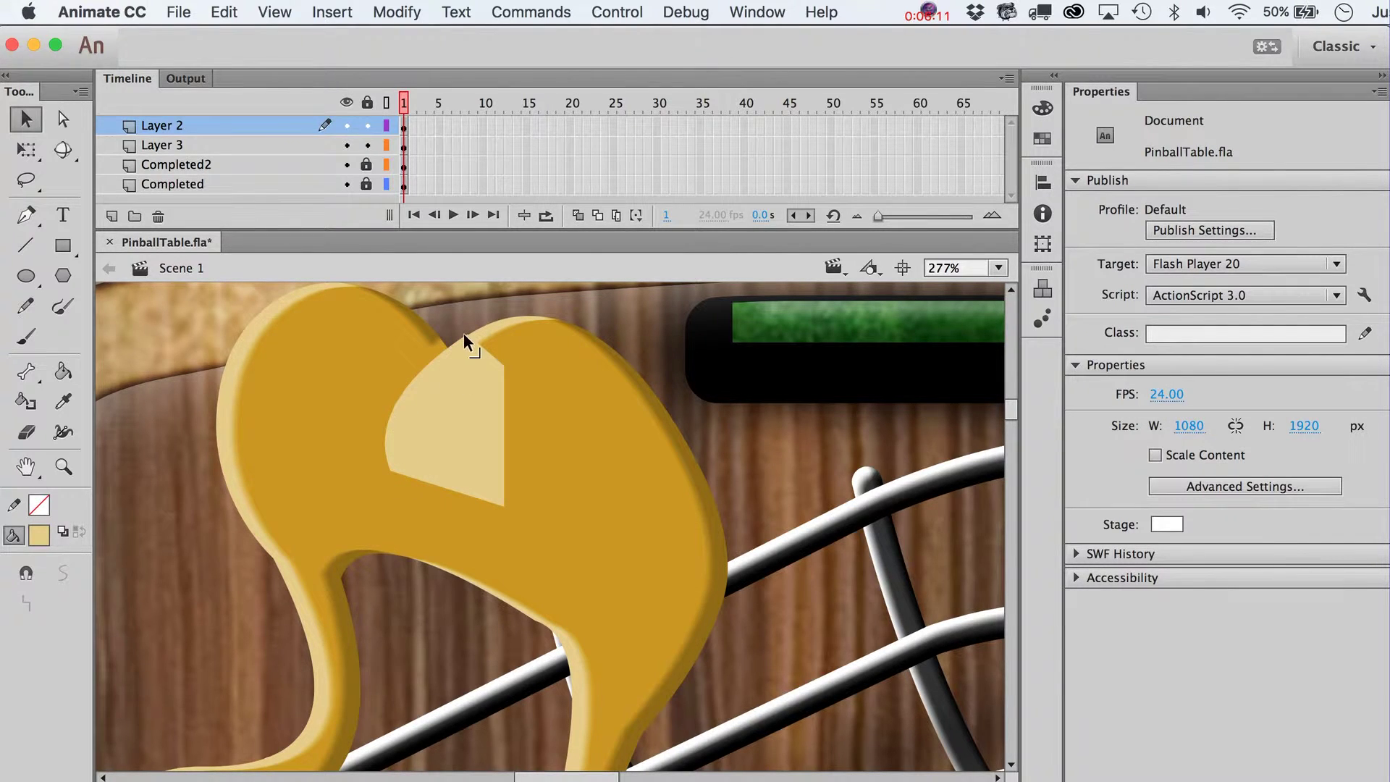
{"action": "left_click_drag", "start_coordinate": [467, 333], "coordinate": [545, 319]}
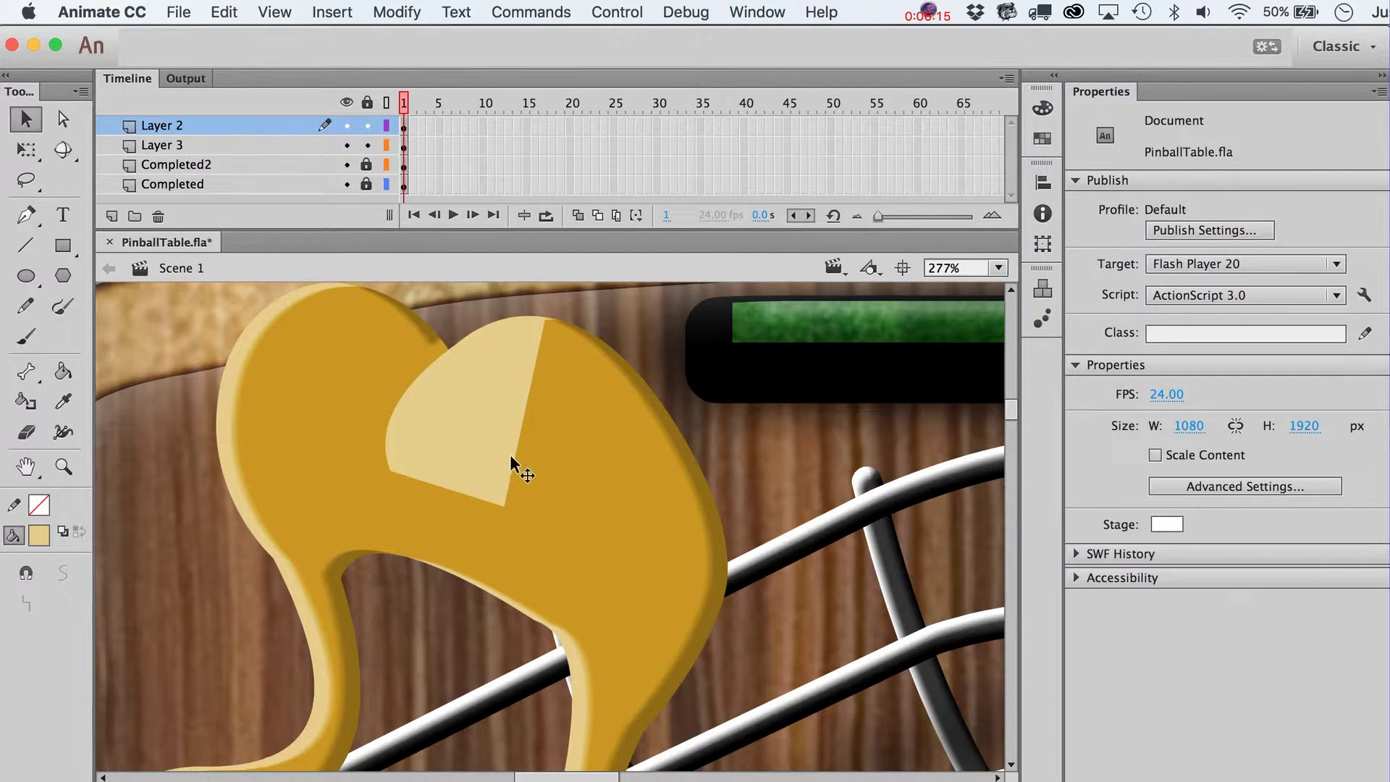
{"action": "left_click_drag", "start_coordinate": [511, 454], "coordinate": [443, 449]}
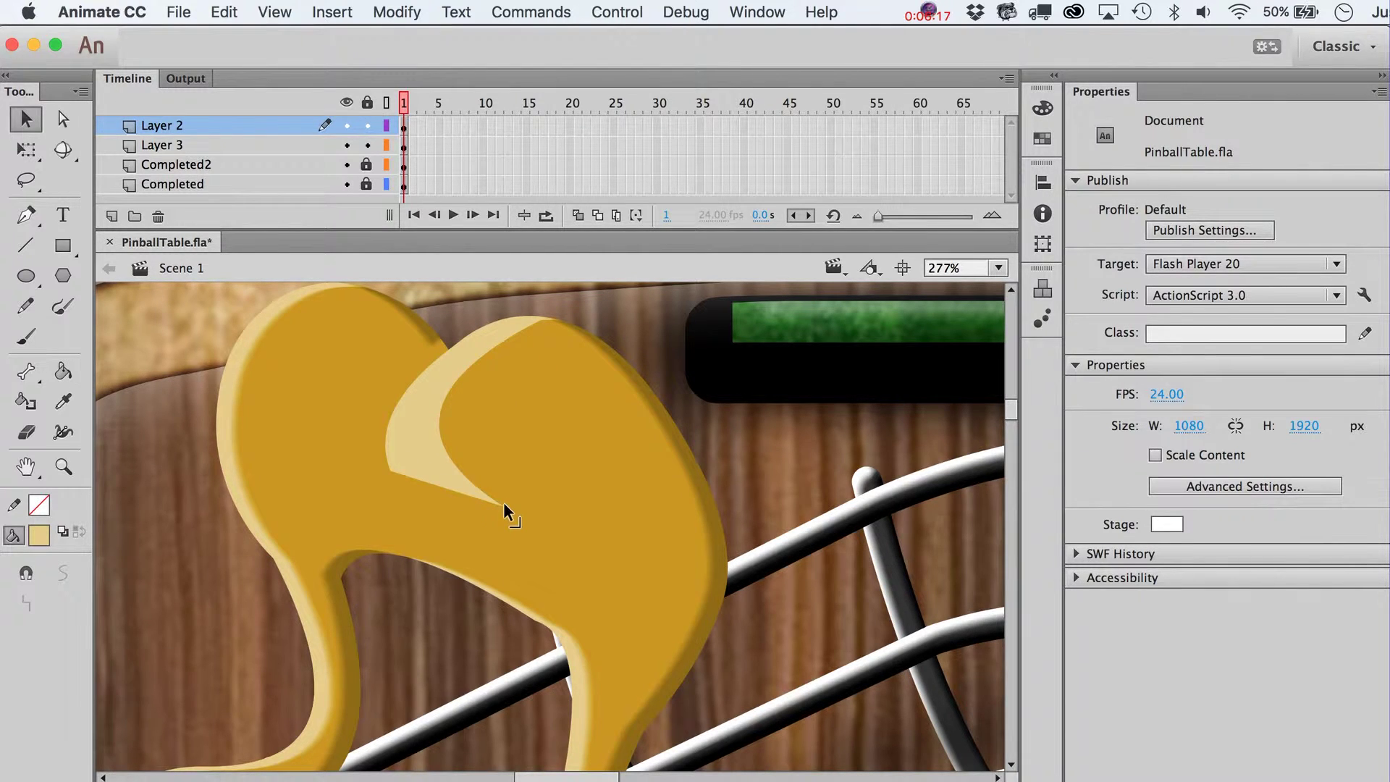
{"action": "left_click_drag", "start_coordinate": [502, 503], "coordinate": [425, 517]}
Widen the top of the pale gold highlight by pulling its upper end further right along the upper lip's right lobe
{"action": "key", "text": "super+2"}
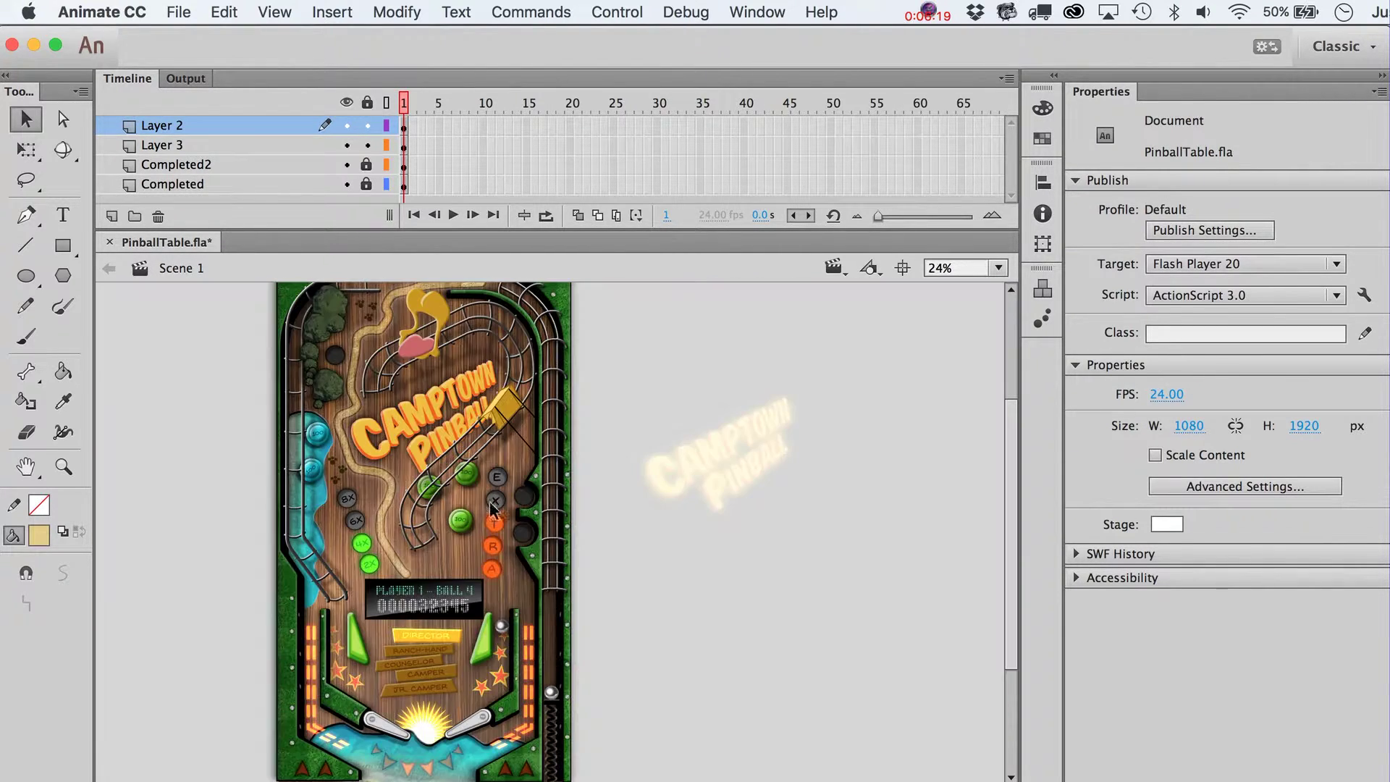
{"action": "scroll", "coordinate": [692, 600], "scroll_direction": "up", "scroll_amount": 1}
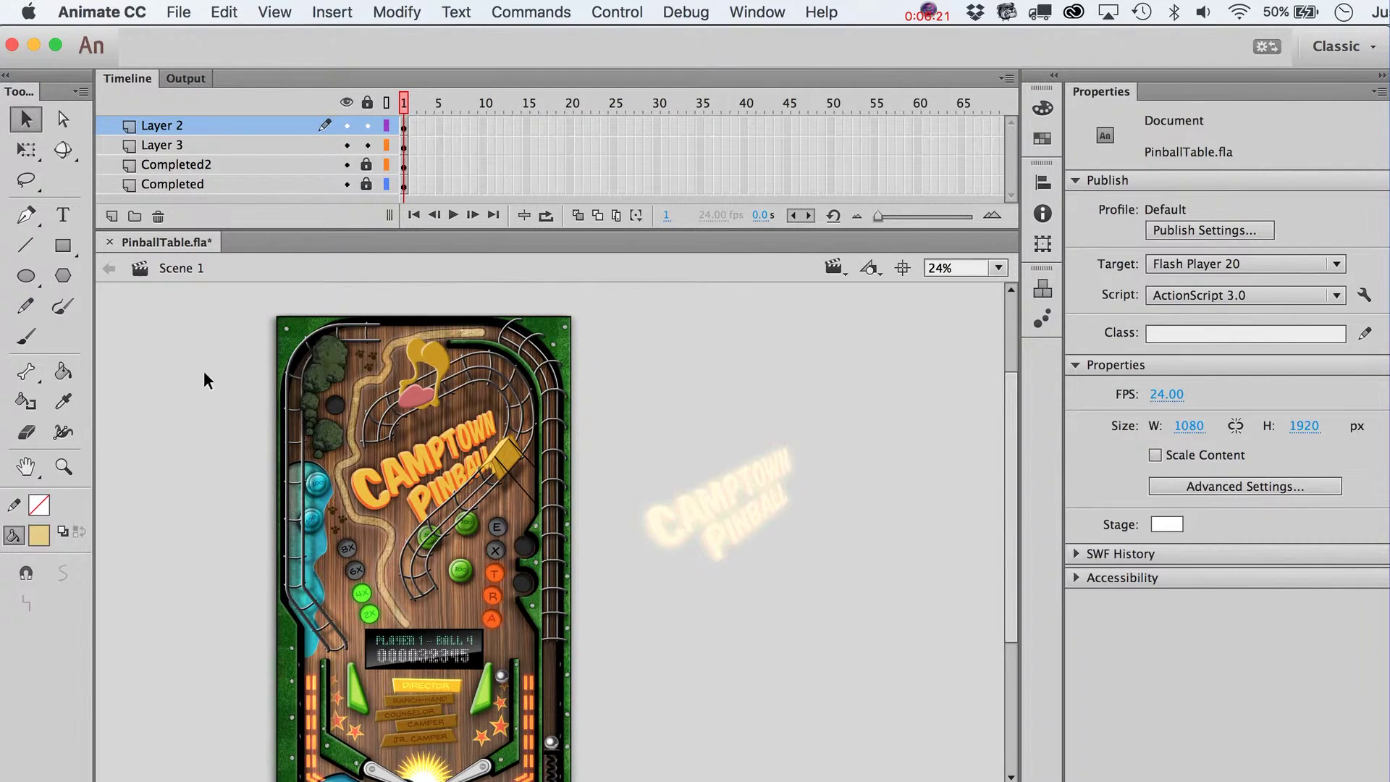
{"action": "left_click", "coordinate": [63, 467]}
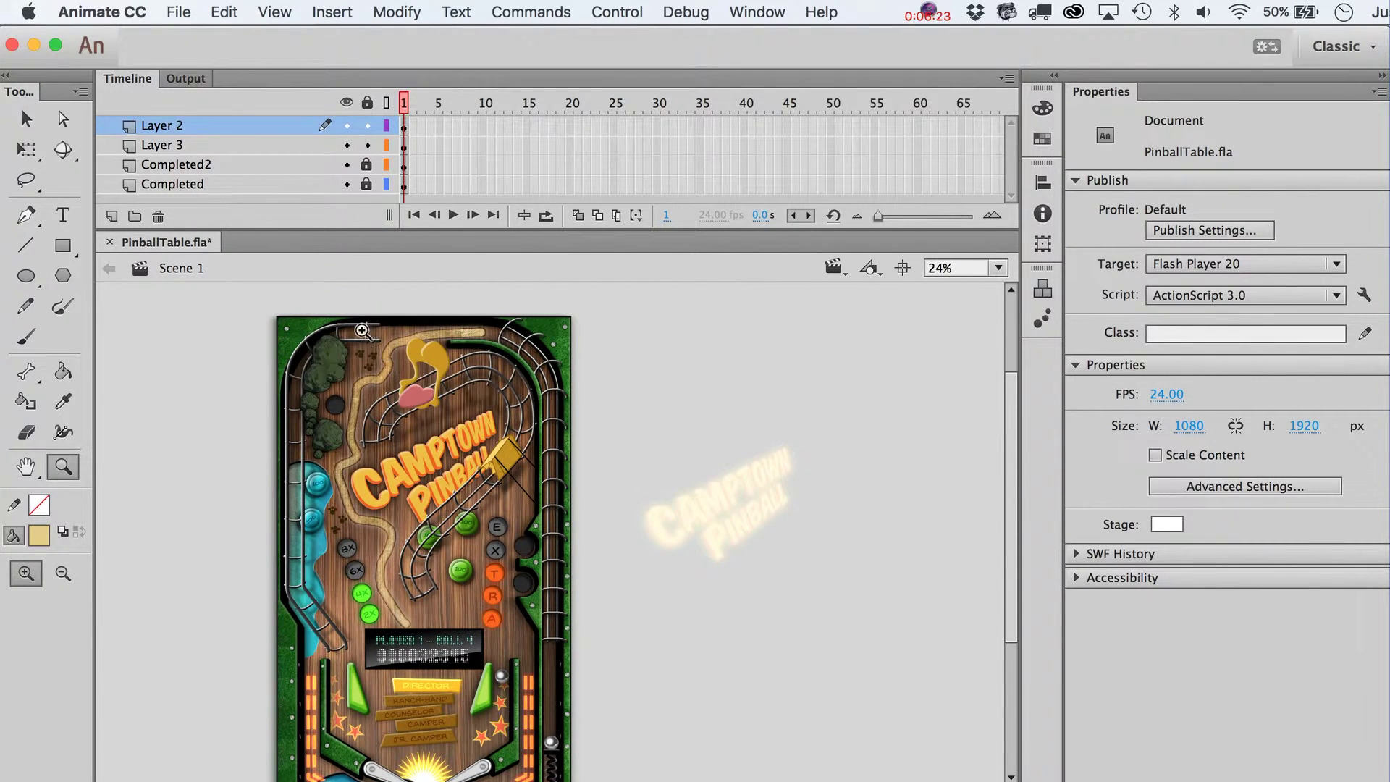
{"action": "left_click_drag", "start_coordinate": [360, 330], "coordinate": [527, 432]}
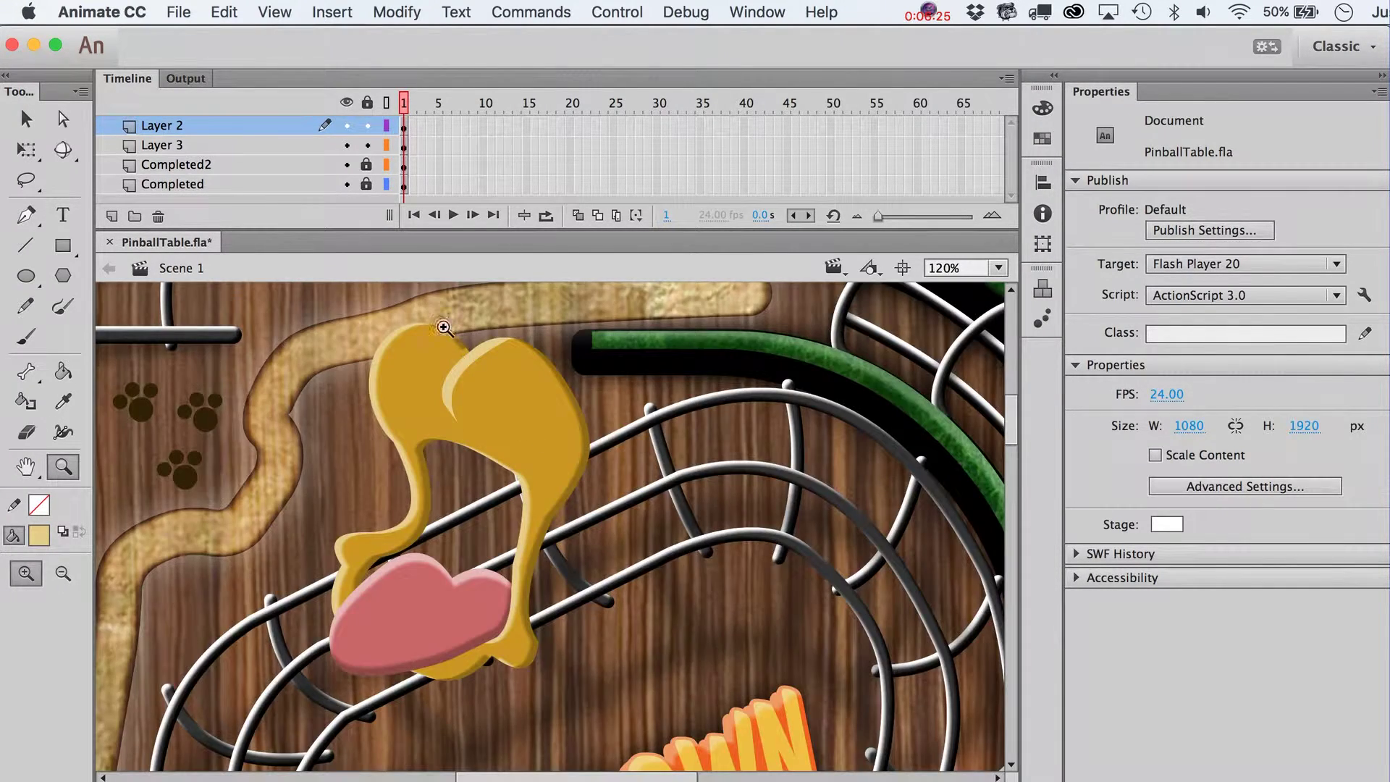
{"action": "key", "text": "v"}
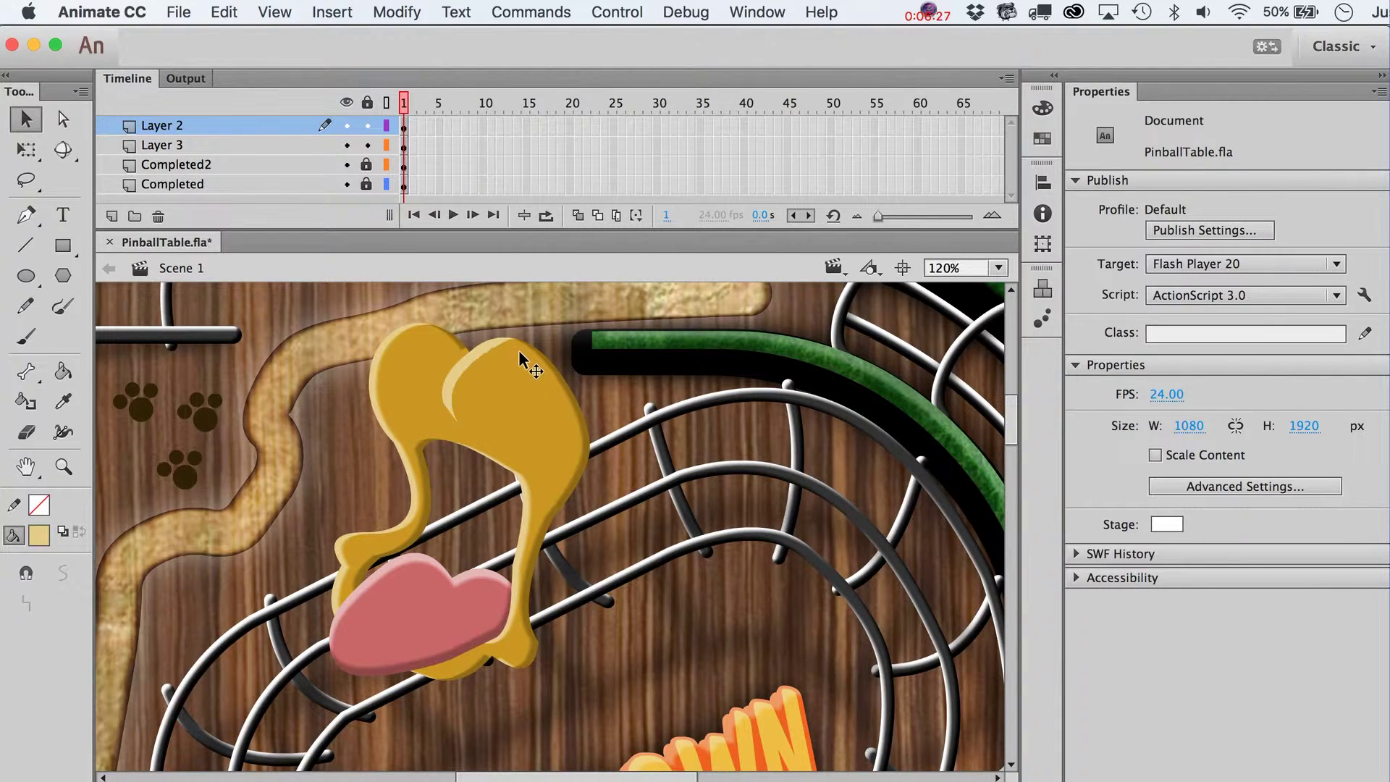
{"action": "left_click_drag", "start_coordinate": [510, 341], "coordinate": [536, 355]}
Add a new layer above Layer 2 and set up the Line tool with a dark gray stroke
{"action": "left_click", "coordinate": [111, 215]}
{"action": "left_click", "coordinate": [26, 245]}
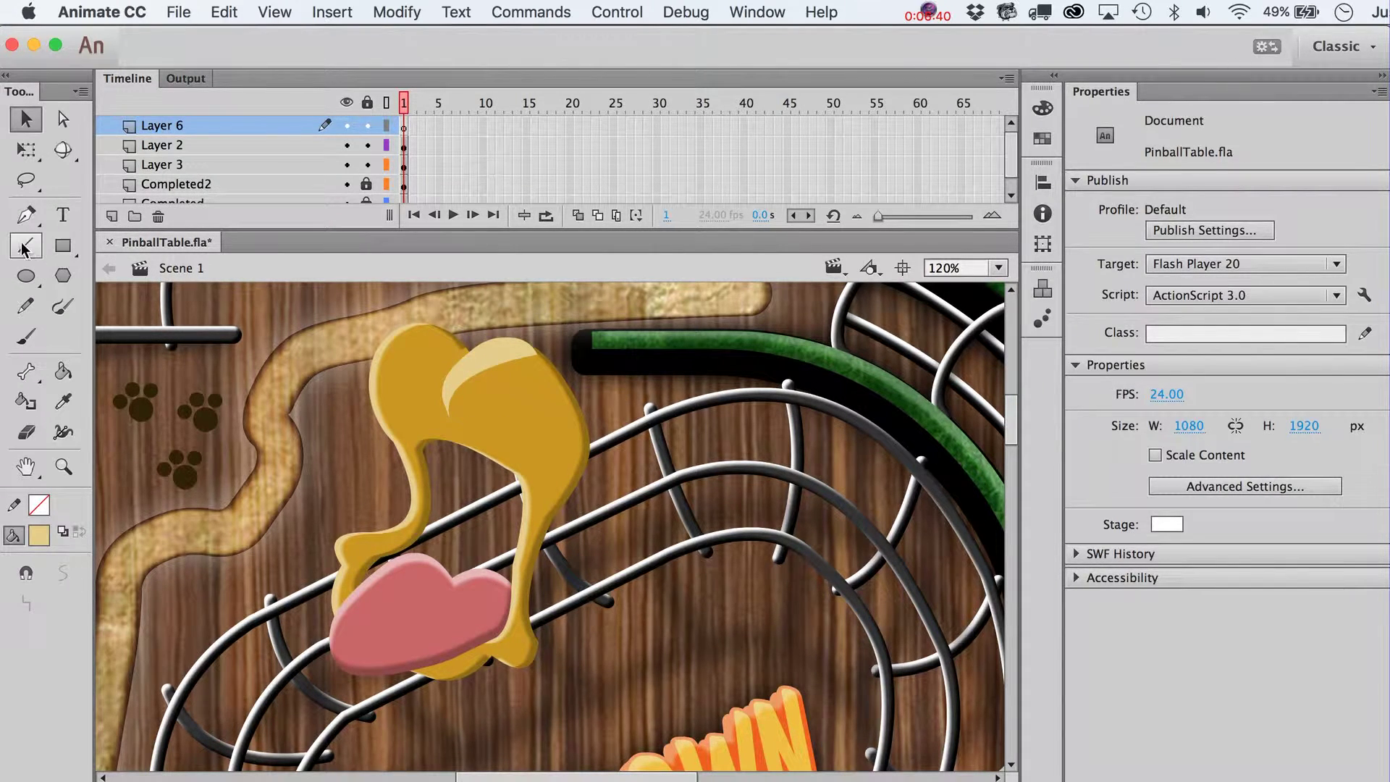
{"action": "left_click", "coordinate": [39, 505]}
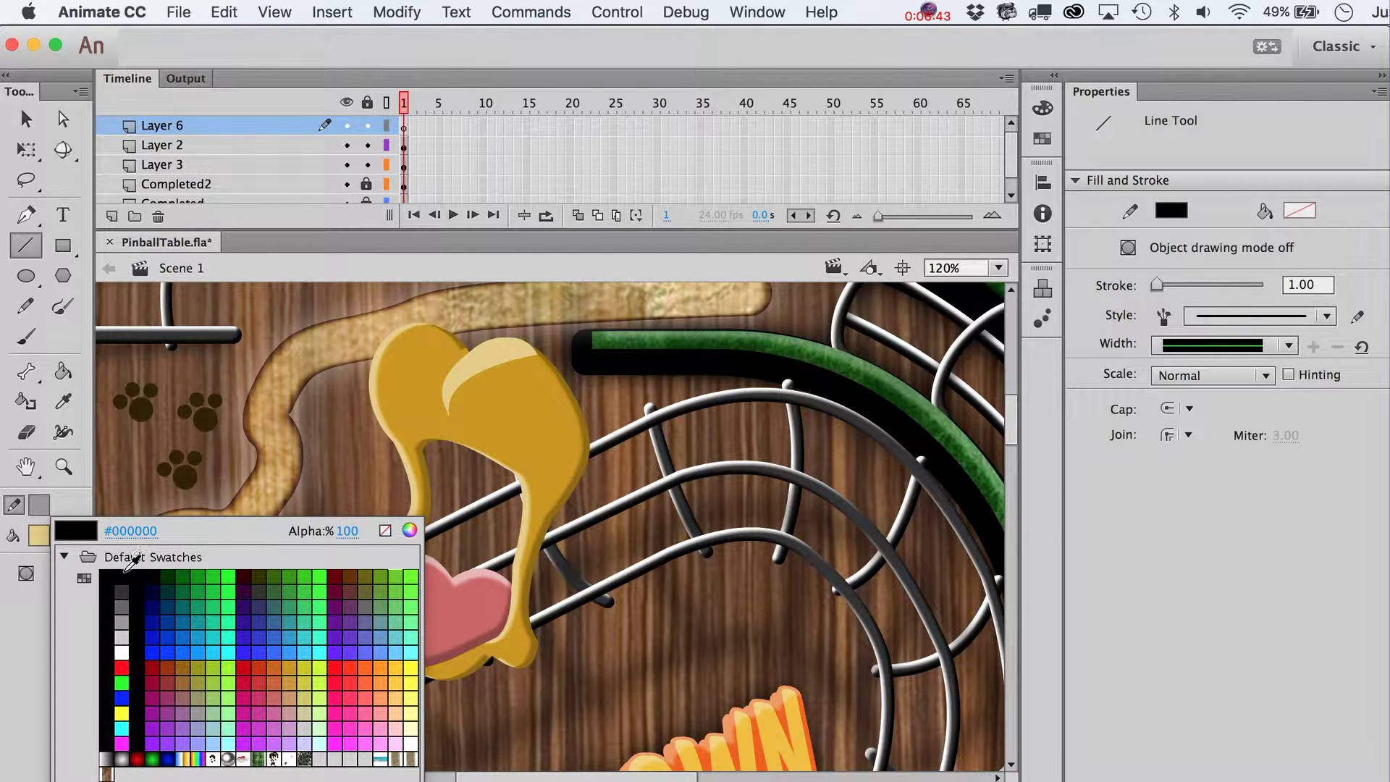
{"action": "left_click", "coordinate": [121, 592]}
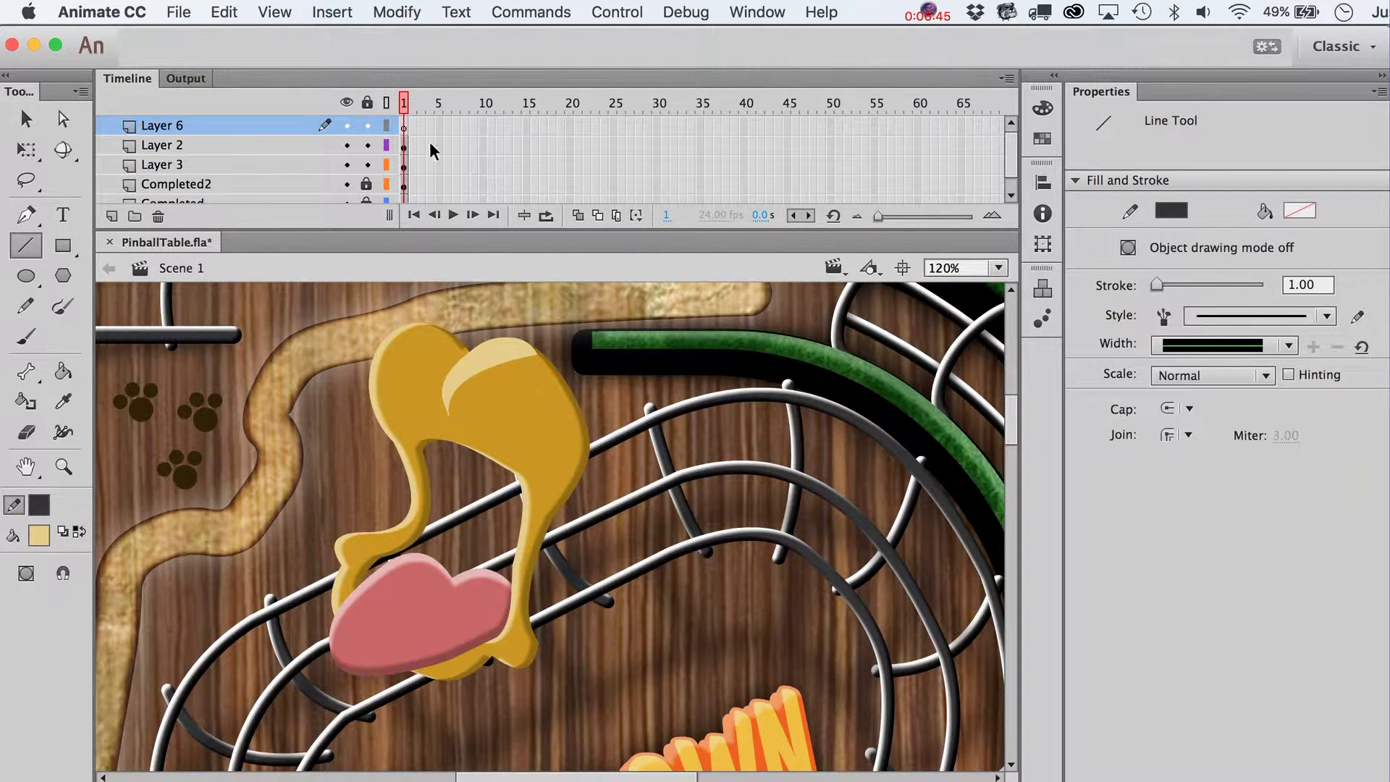
Thicken the short dark gray line on the upper lip to a stroke height of 6 and curve it along the pale gold highlight's left edge
{"action": "key", "text": "v"}
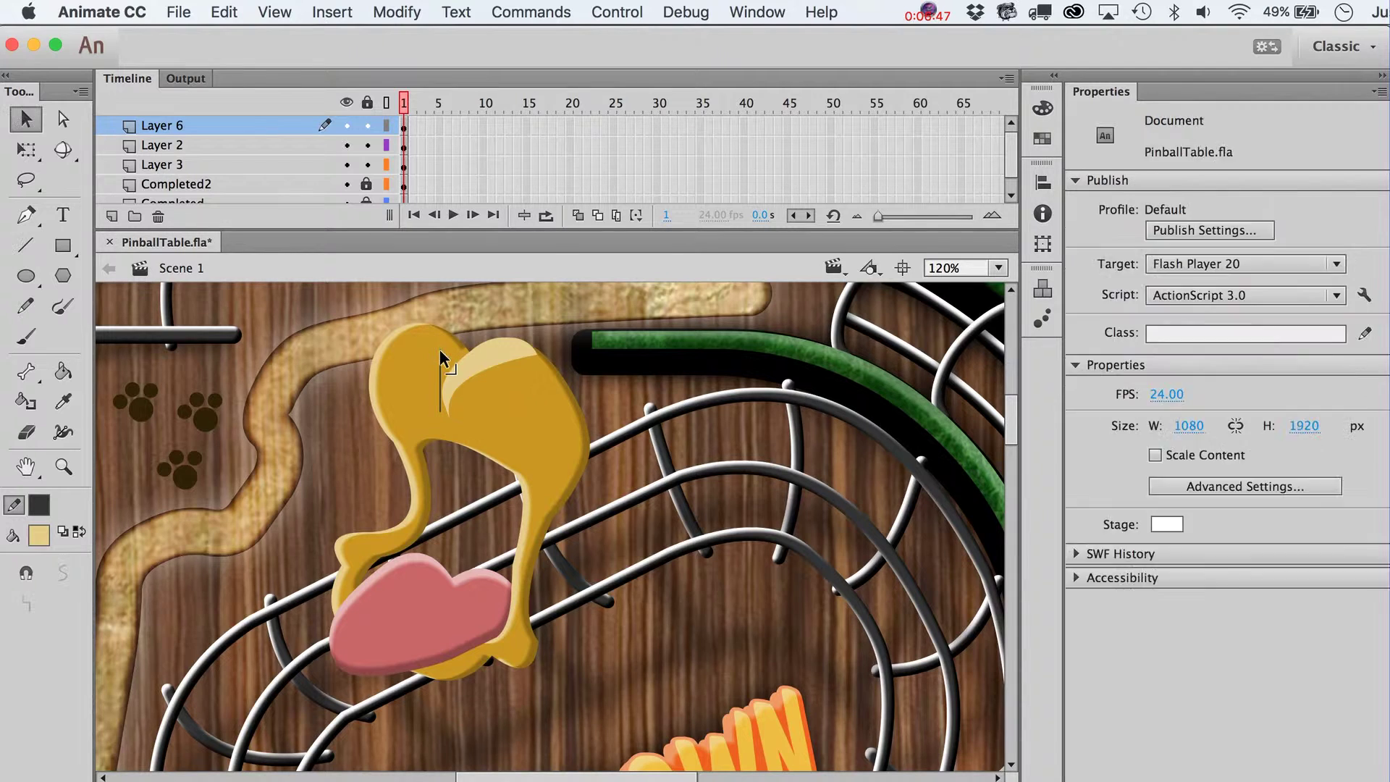
{"action": "left_click", "coordinate": [440, 362]}
{"action": "double_click", "coordinate": [1308, 309]}
{"action": "type", "text": "6"}
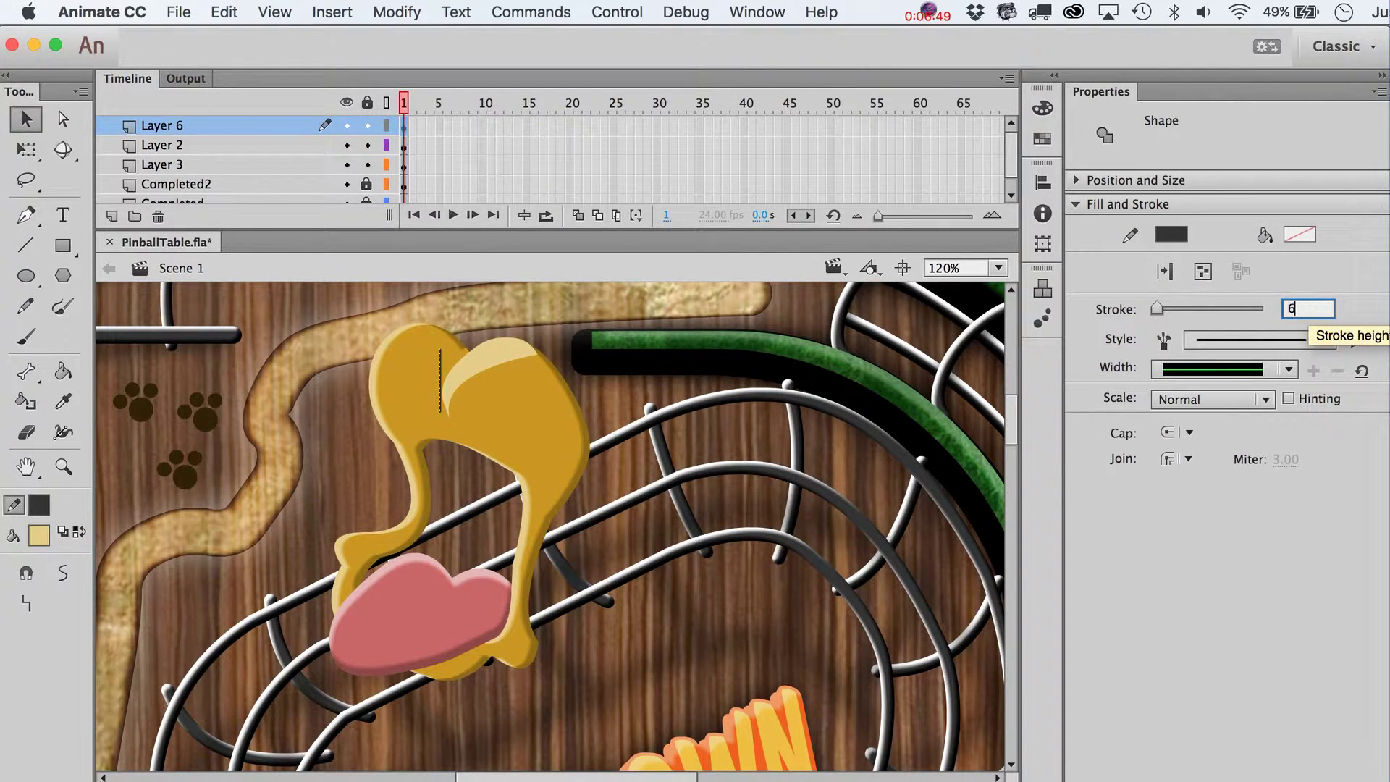
{"action": "key", "text": "Return"}
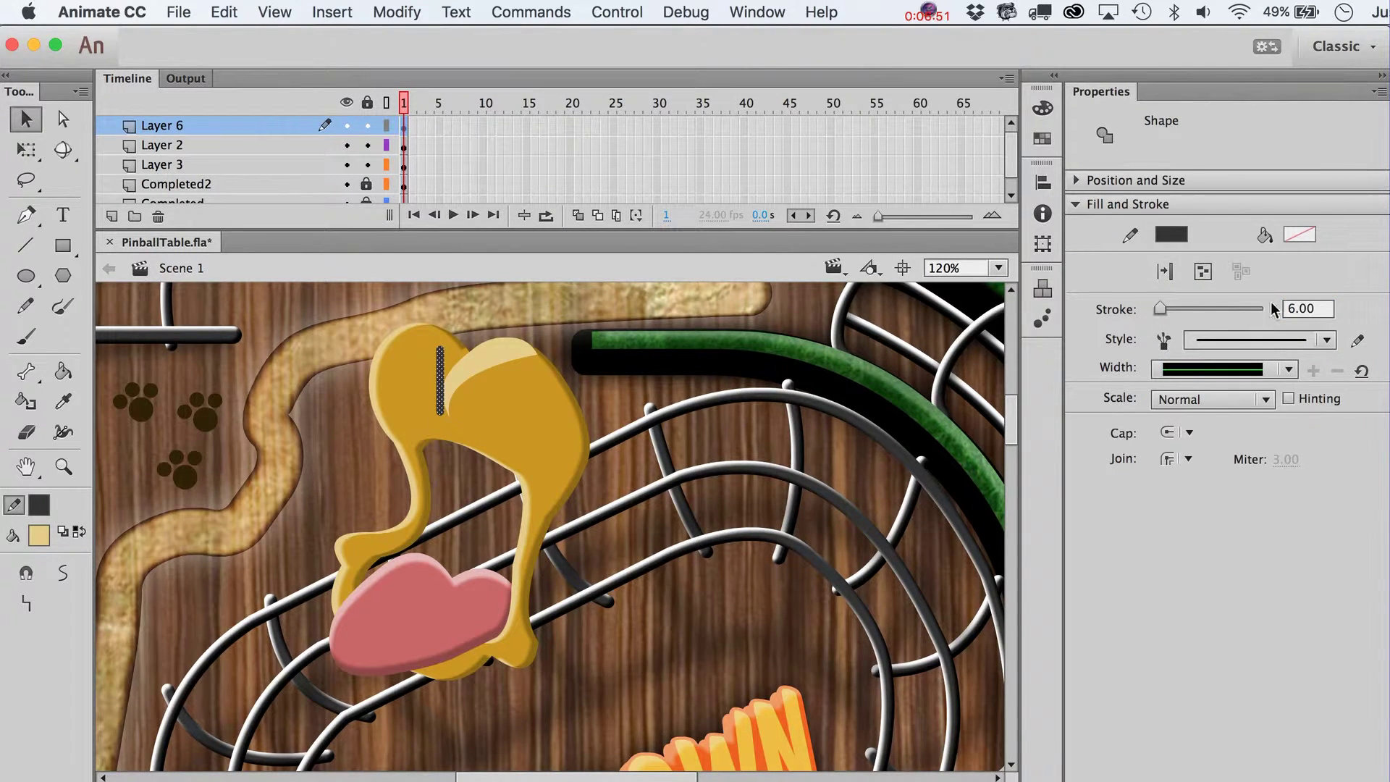
{"action": "left_click", "coordinate": [641, 383]}
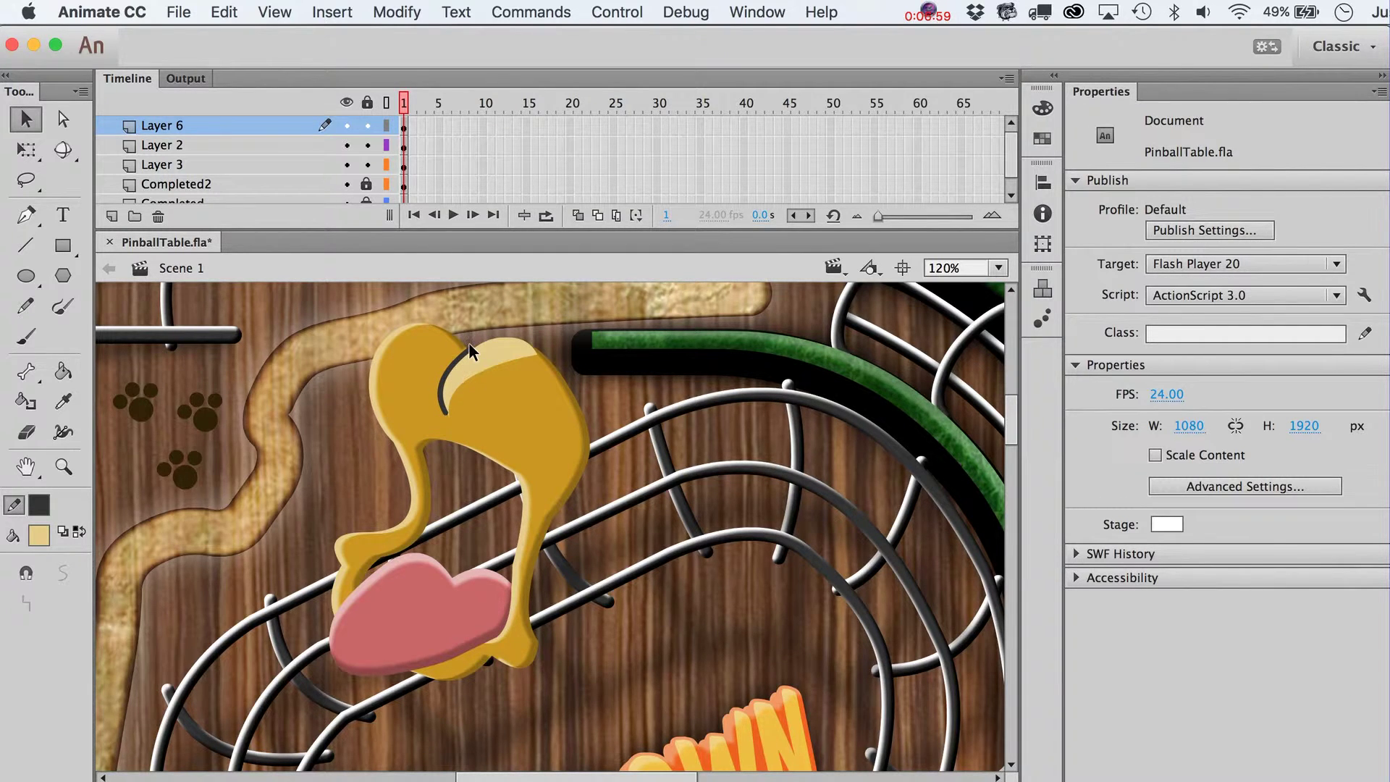
Add a layer directly above Completed2 and draw a black oval nose with a dark gray stroke behind the top of the upper lip
{"action": "left_click", "coordinate": [26, 275]}
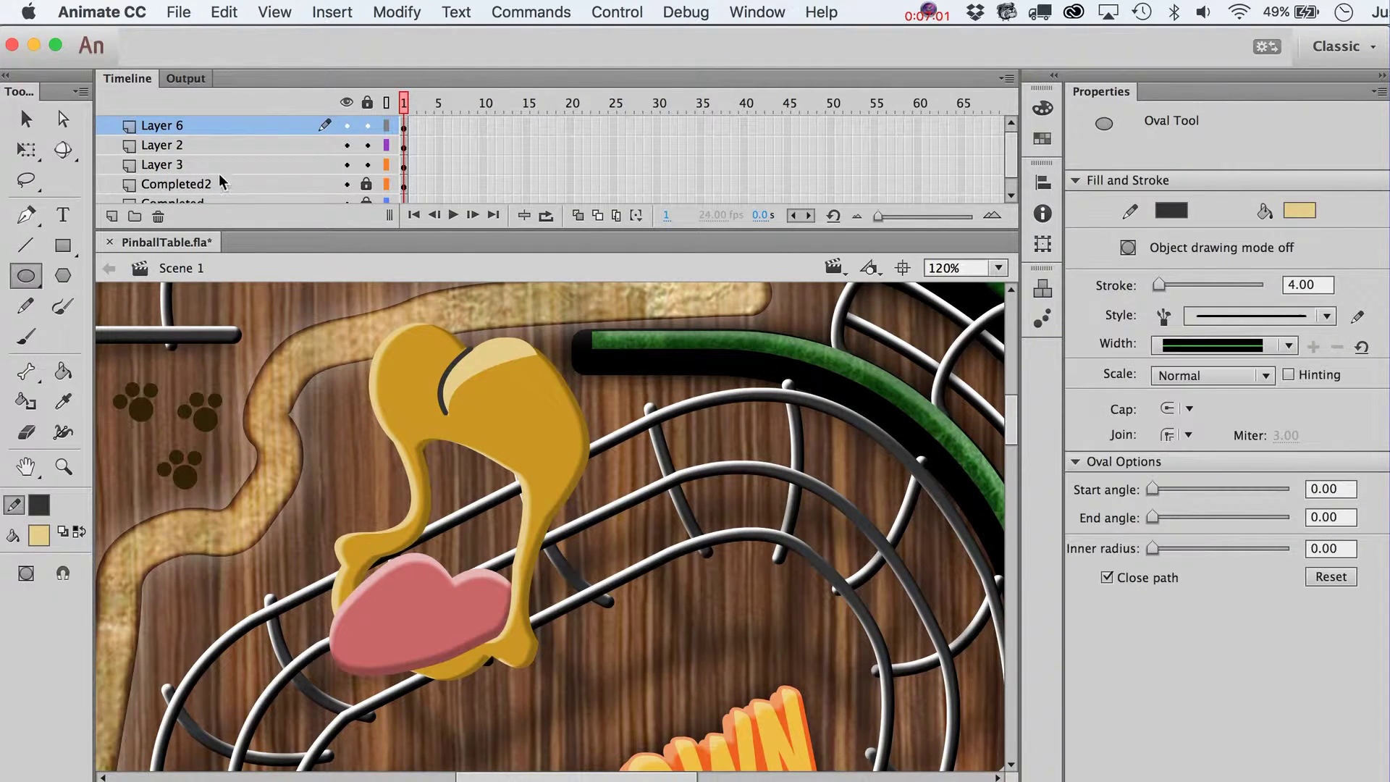
{"action": "left_click", "coordinate": [205, 186]}
{"action": "left_click", "coordinate": [123, 212]}
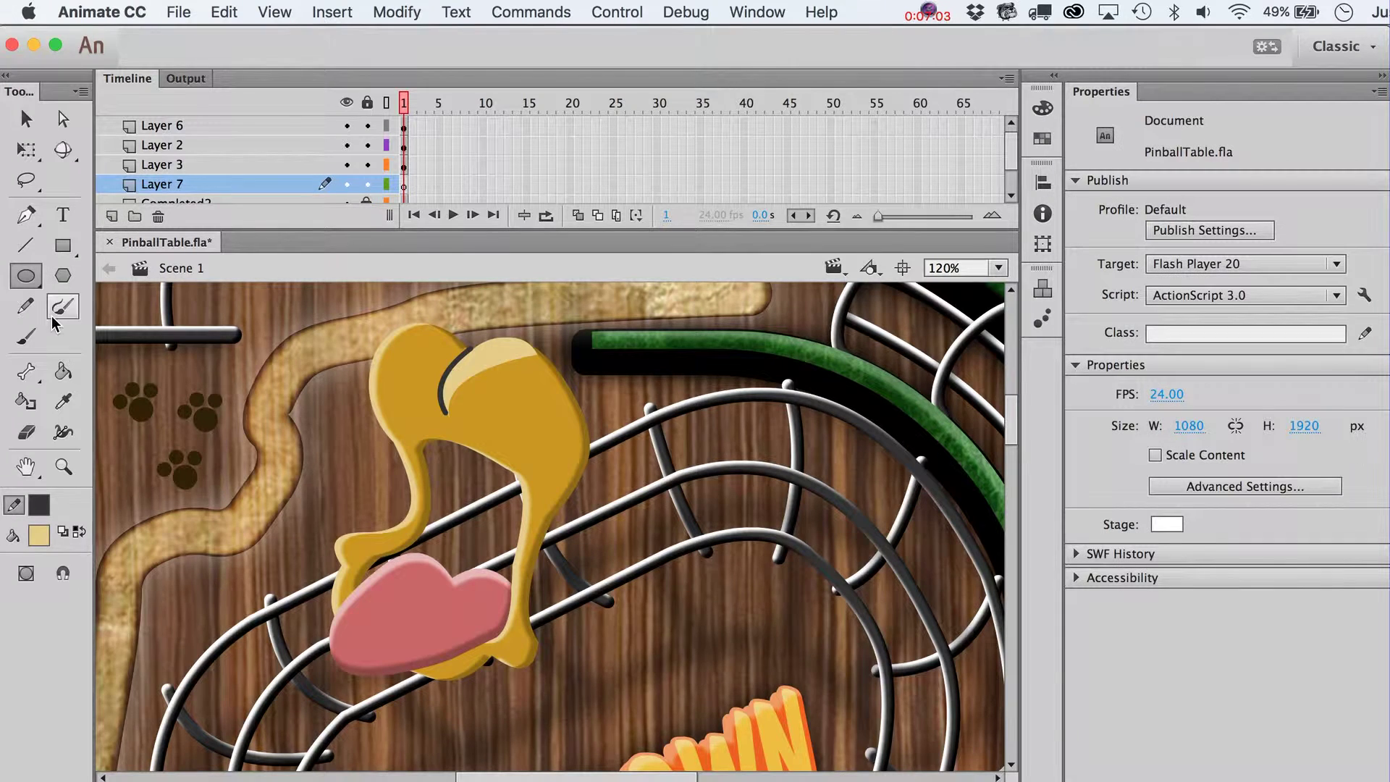
{"action": "left_click", "coordinate": [39, 508]}
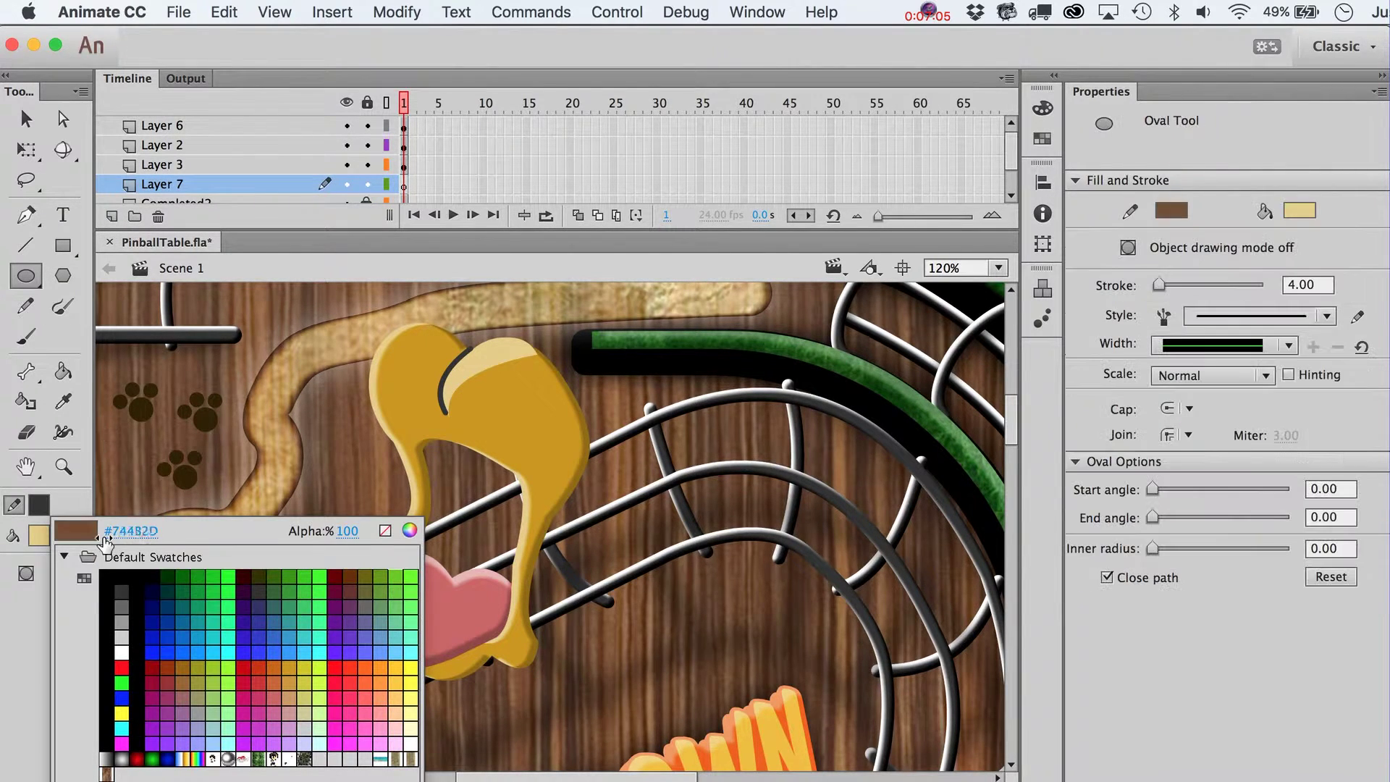
{"action": "left_click", "coordinate": [122, 585]}
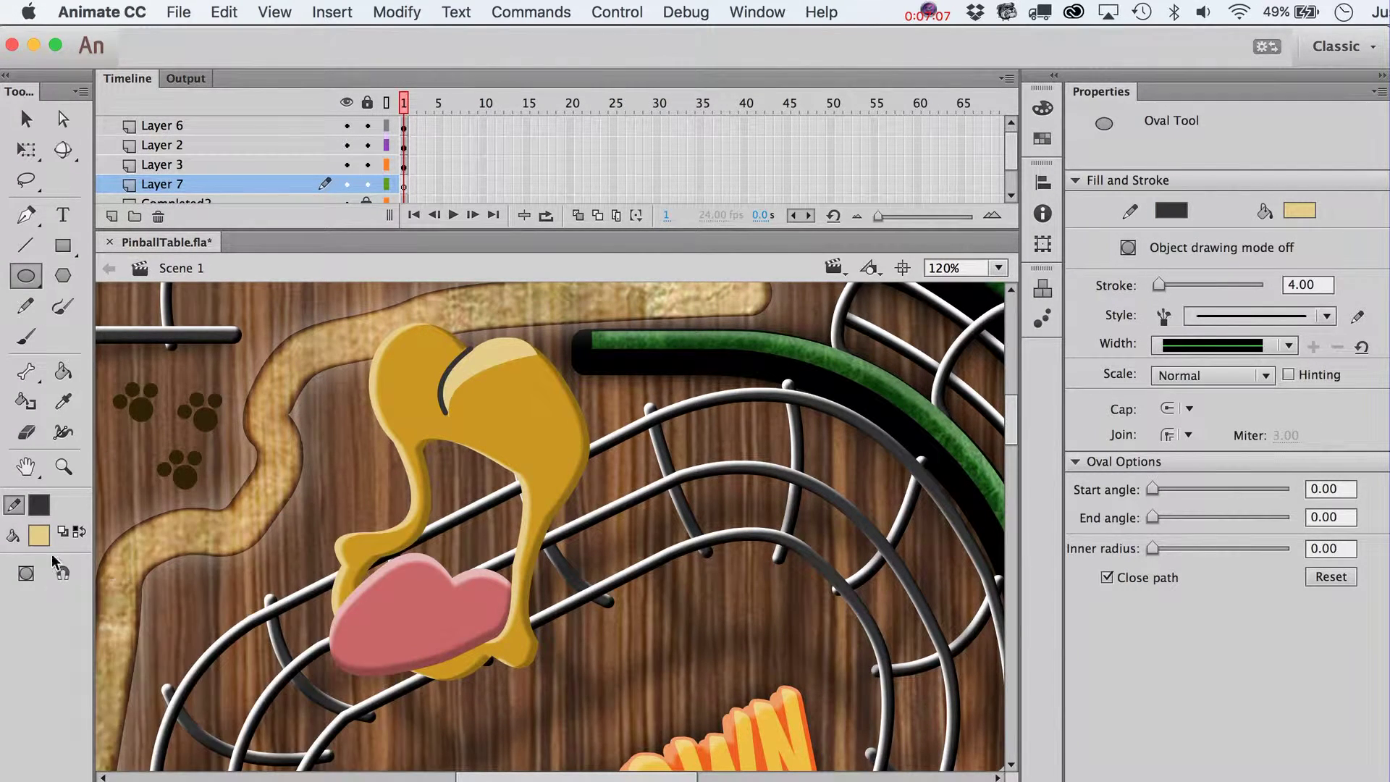
{"action": "left_click", "coordinate": [39, 534]}
{"action": "left_click", "coordinate": [122, 612]}
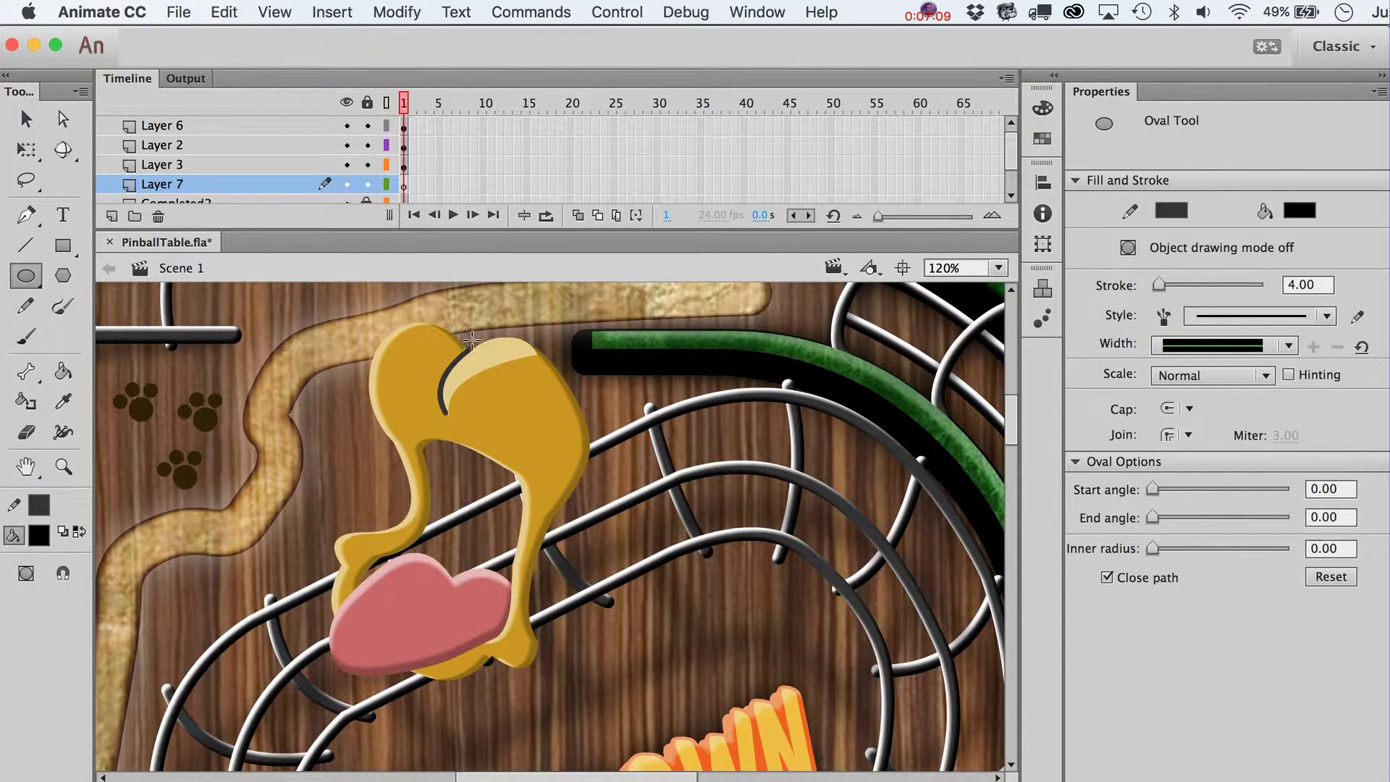
{"action": "left_click_drag", "start_coordinate": [453, 303], "coordinate": [523, 368]}
{"action": "key", "text": "v"}
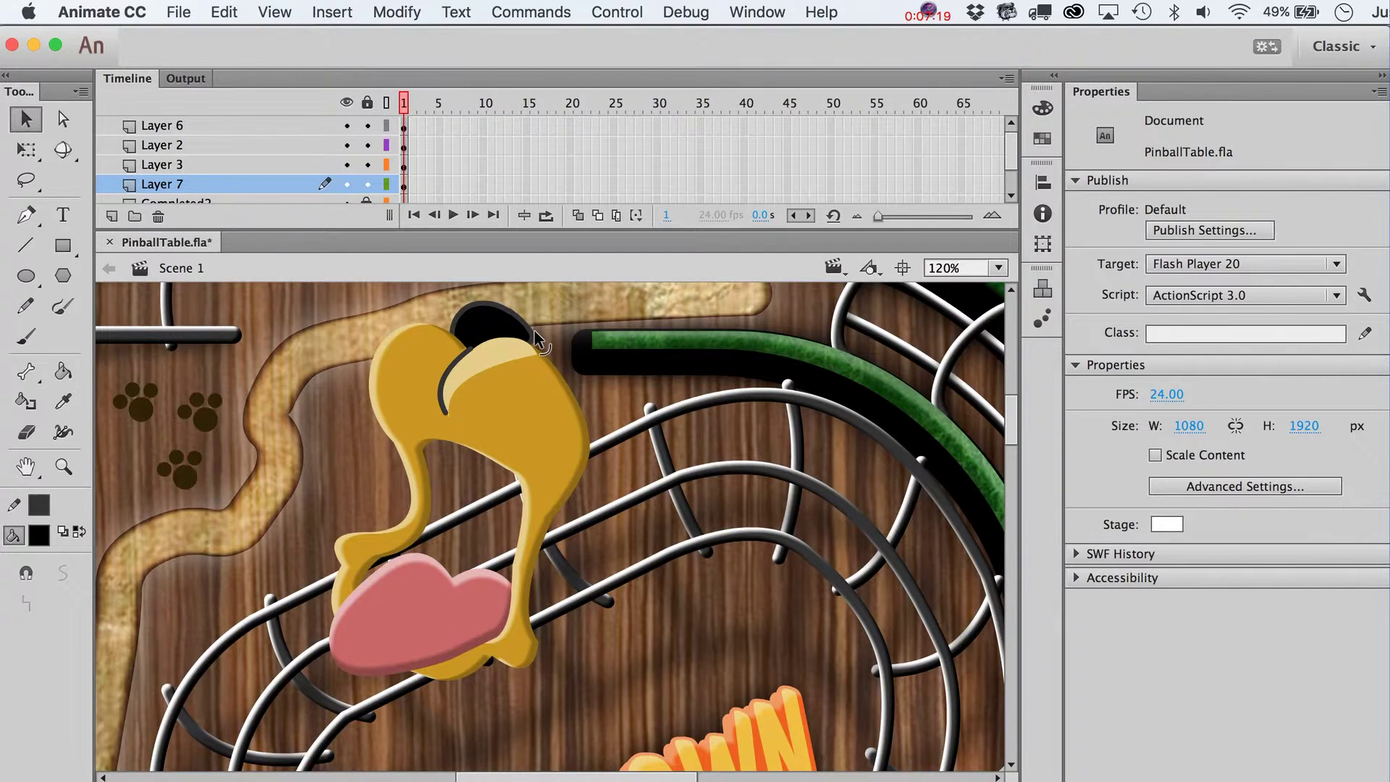
Draw small strokeless dark gray ovals inside the black nose as reflections
{"action": "left_click", "coordinate": [26, 277]}
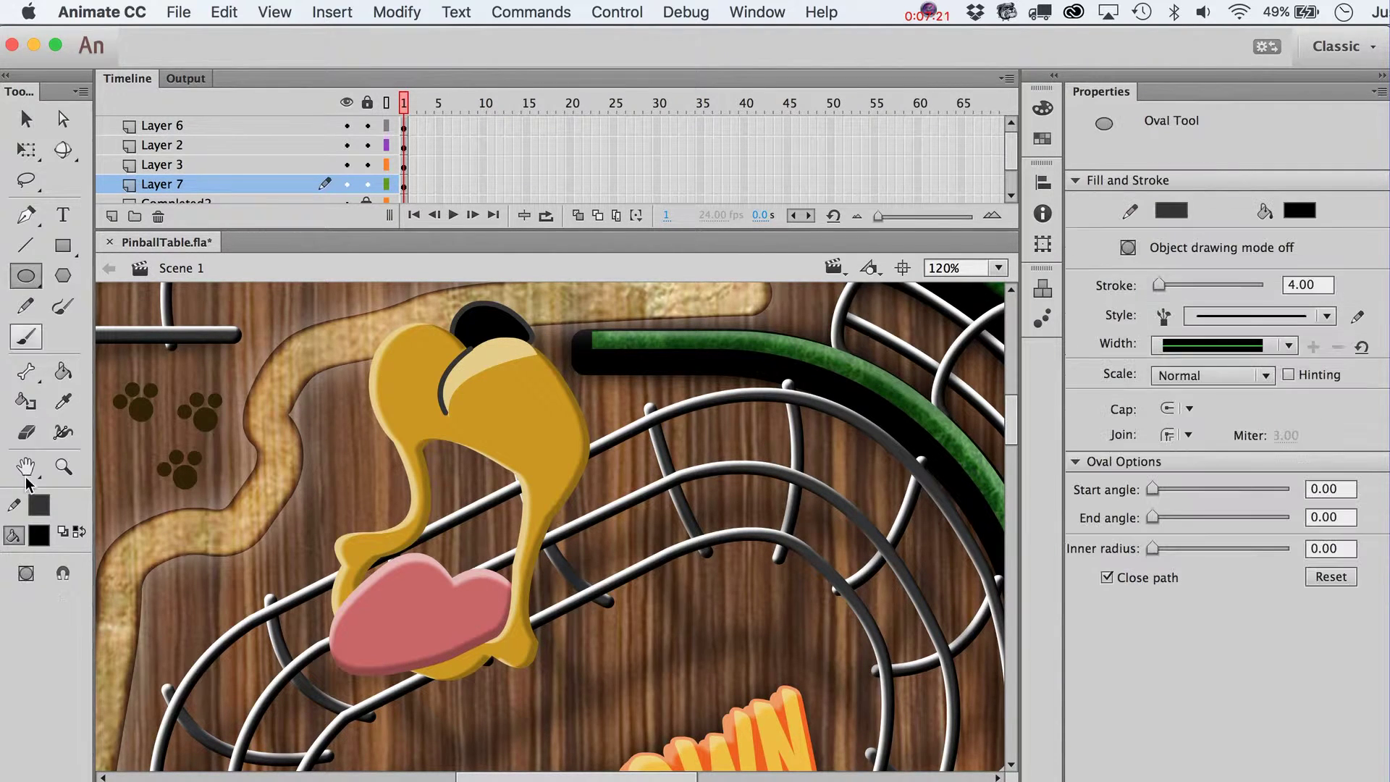
{"action": "left_click", "coordinate": [46, 538]}
{"action": "left_click", "coordinate": [61, 542]}
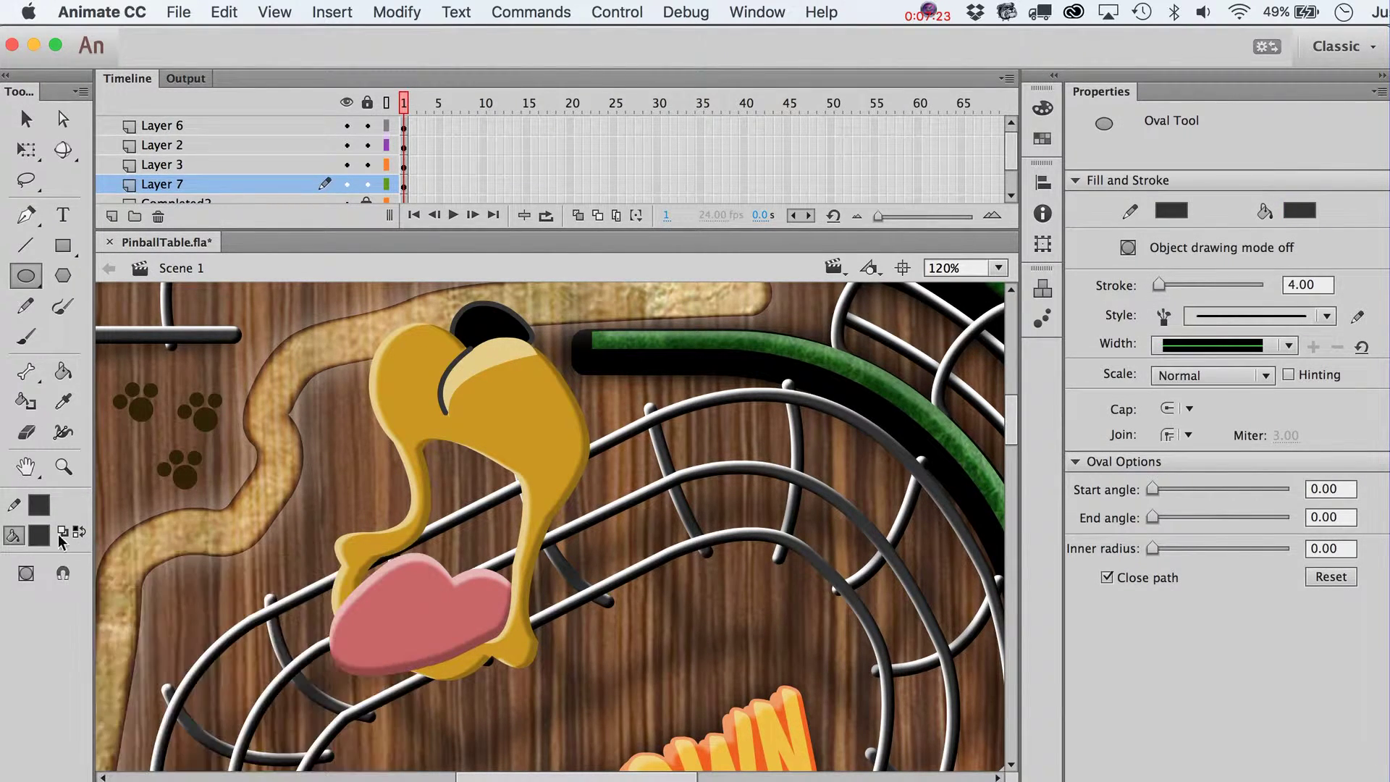
{"action": "left_click", "coordinate": [42, 511]}
{"action": "left_click", "coordinate": [394, 528]}
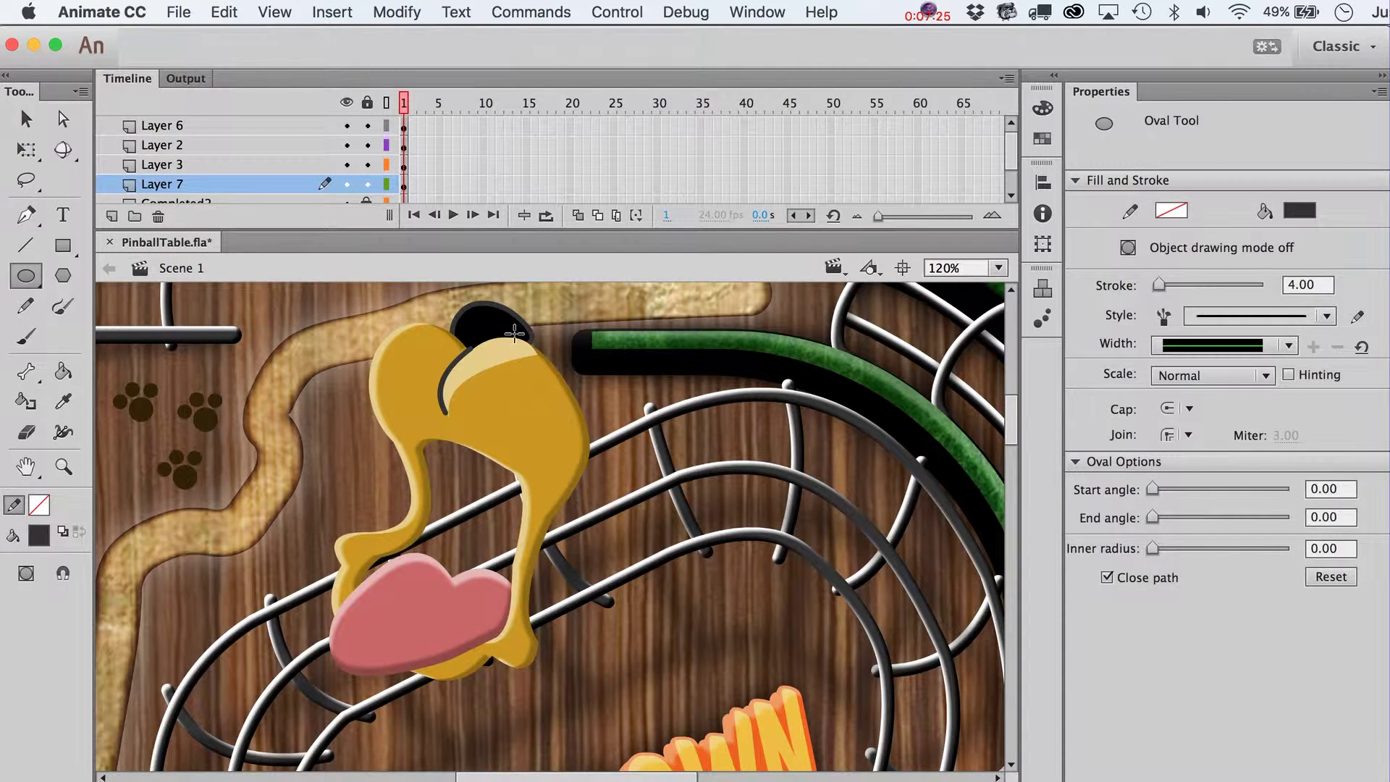
{"action": "left_click_drag", "start_coordinate": [481, 326], "coordinate": [505, 339]}
{"action": "key", "text": "v"}
Convert all the nose artwork on Layer 7 into a Movie Clip symbol called nose
{"action": "left_click", "coordinate": [402, 184]}
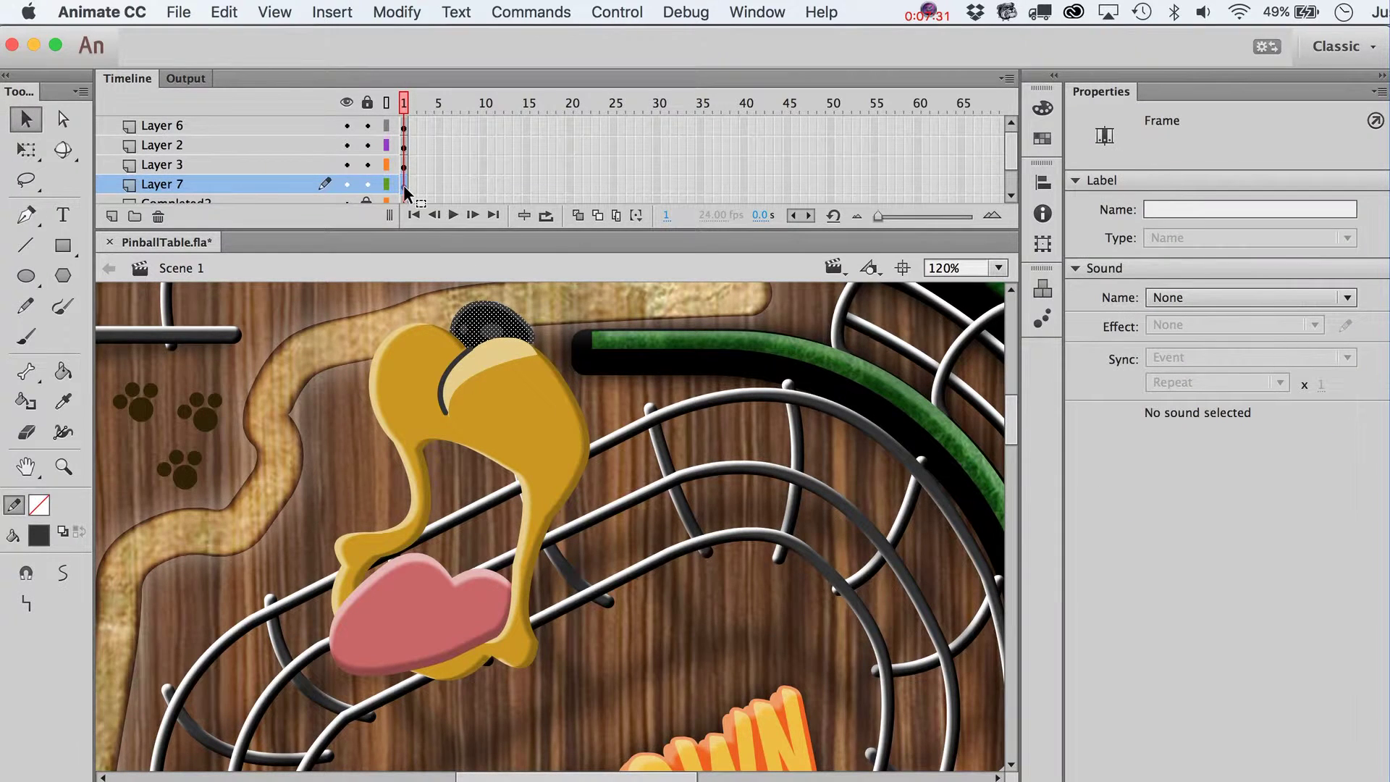
{"action": "key", "text": "F8"}
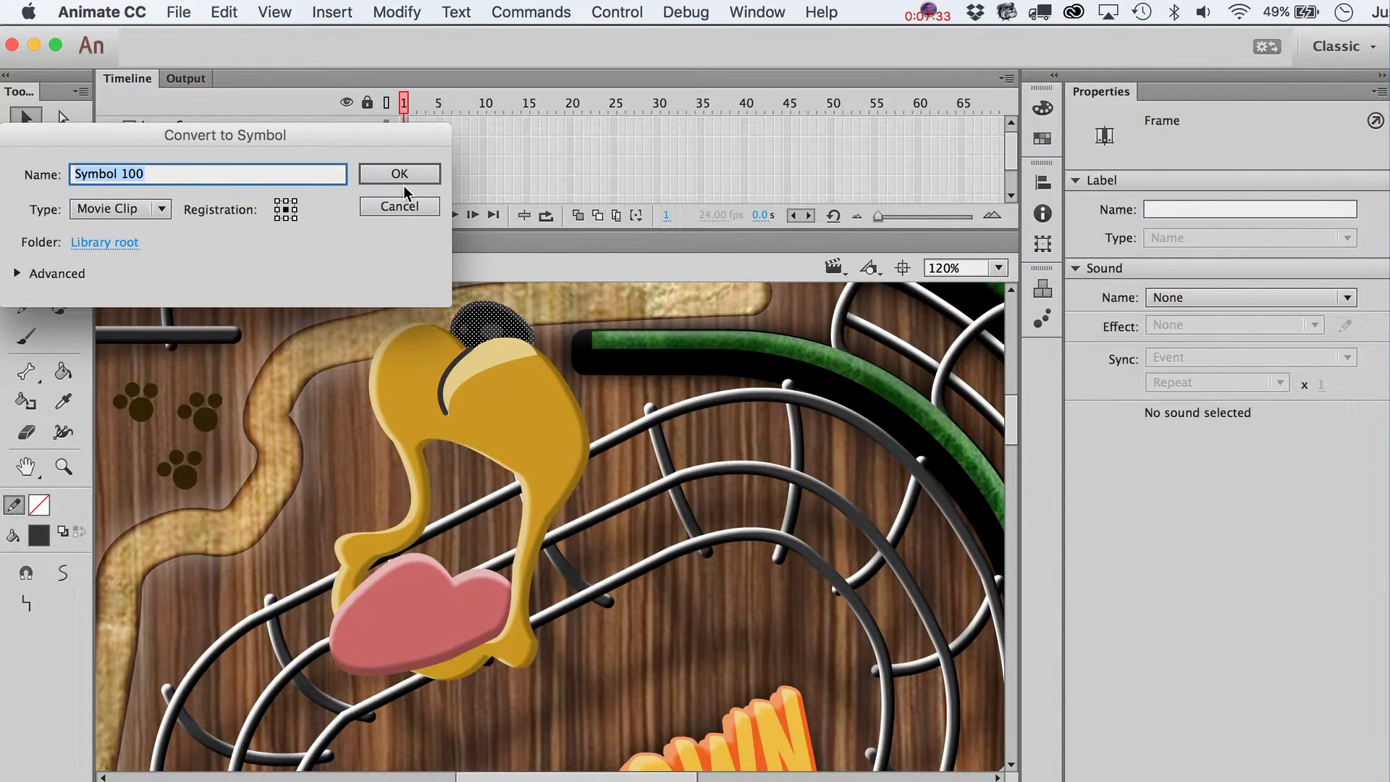
{"action": "type", "text": "nose"}
{"action": "key", "text": "Return"}
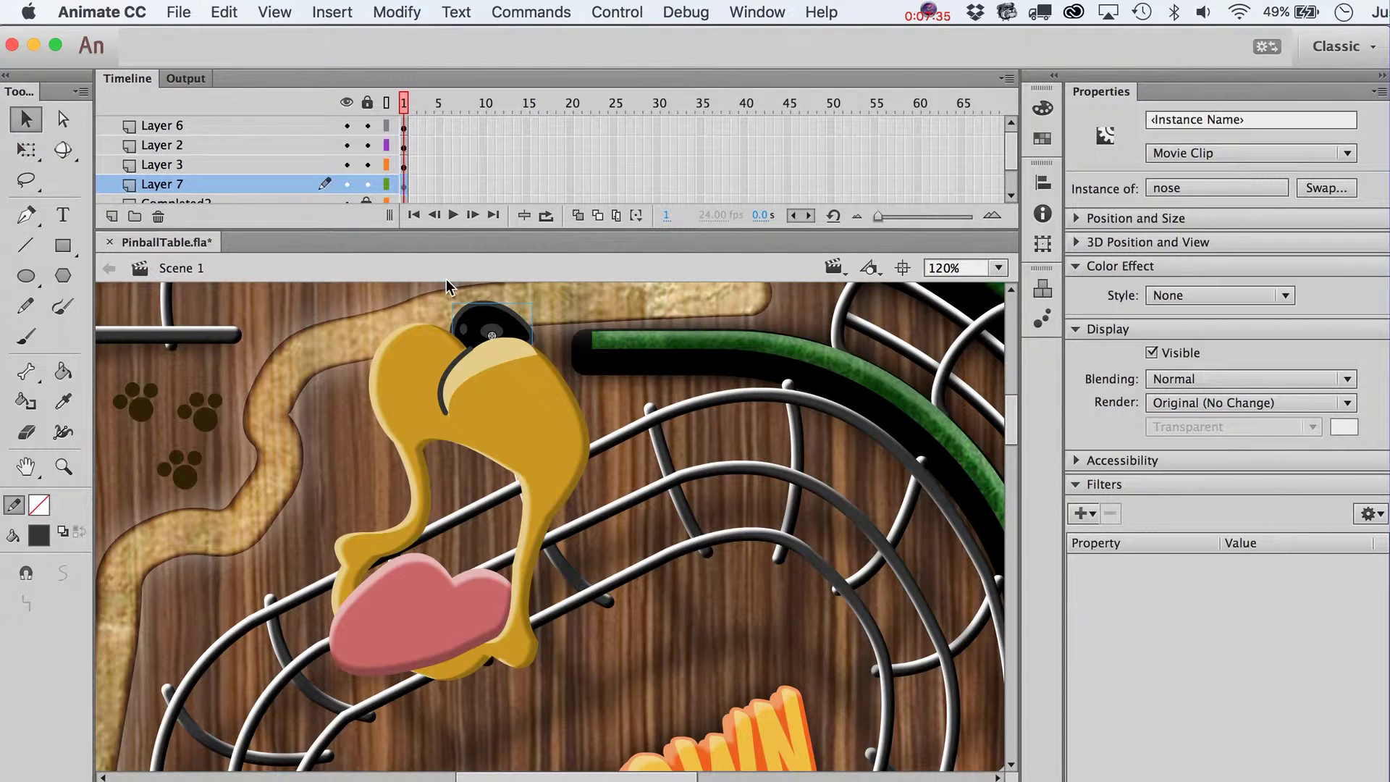
Convert the curved dark gray line on the upper lip into a Movie Clip symbol called nose line
{"action": "left_click", "coordinate": [451, 373]}
{"action": "key", "text": "F8"}
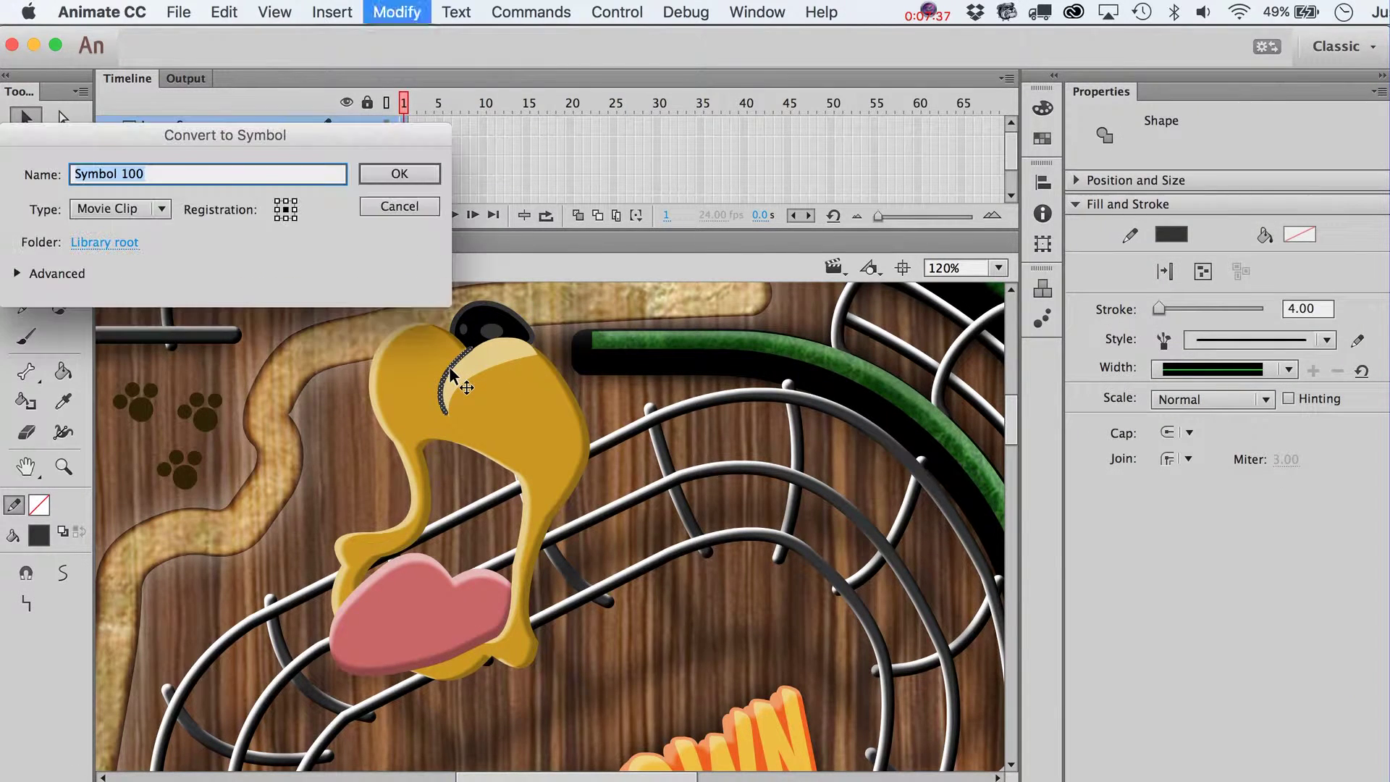
{"action": "type", "text": "nose lin"}
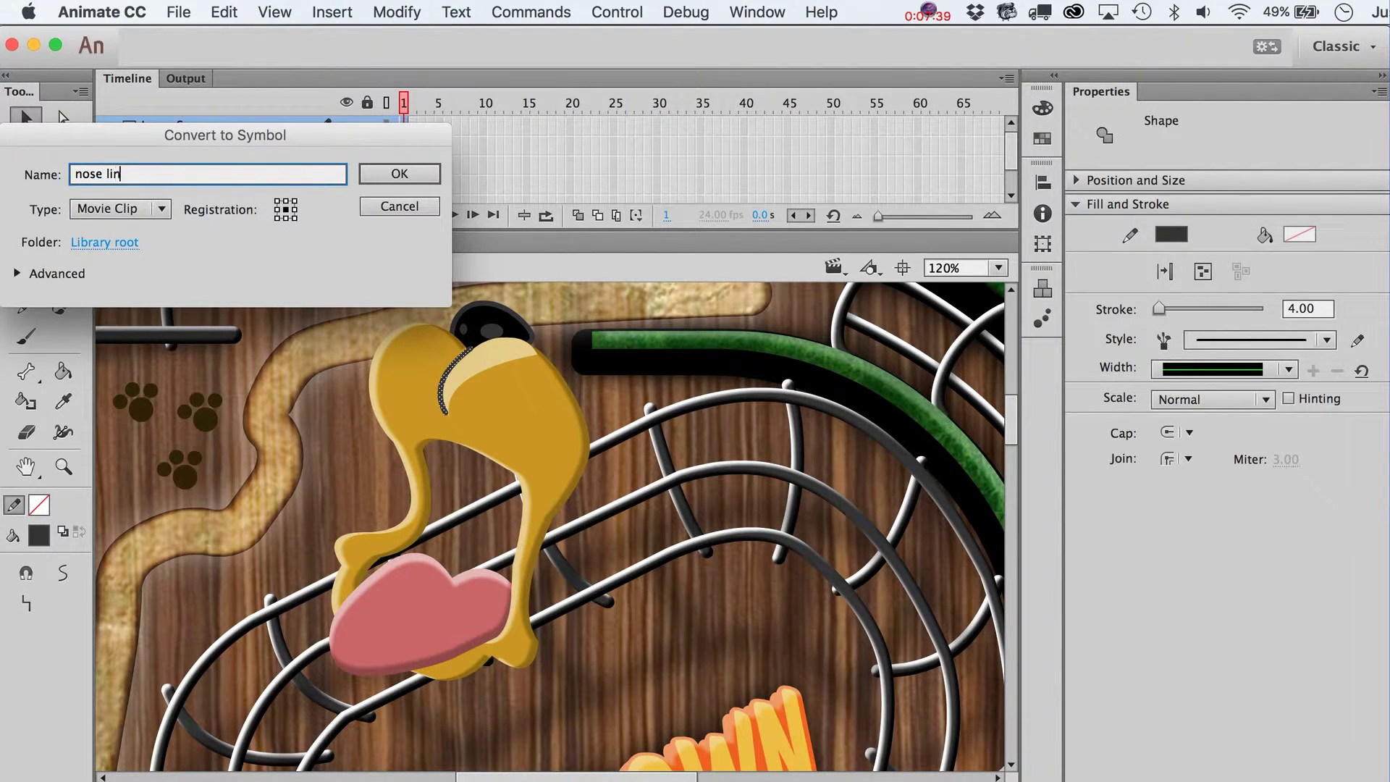
{"action": "type", "text": "e"}
{"action": "key", "text": "Return"}
Convert the pale gold highlight shape on Layer 2 into a Movie Clip symbol called highlight
{"action": "left_click", "coordinate": [507, 364]}
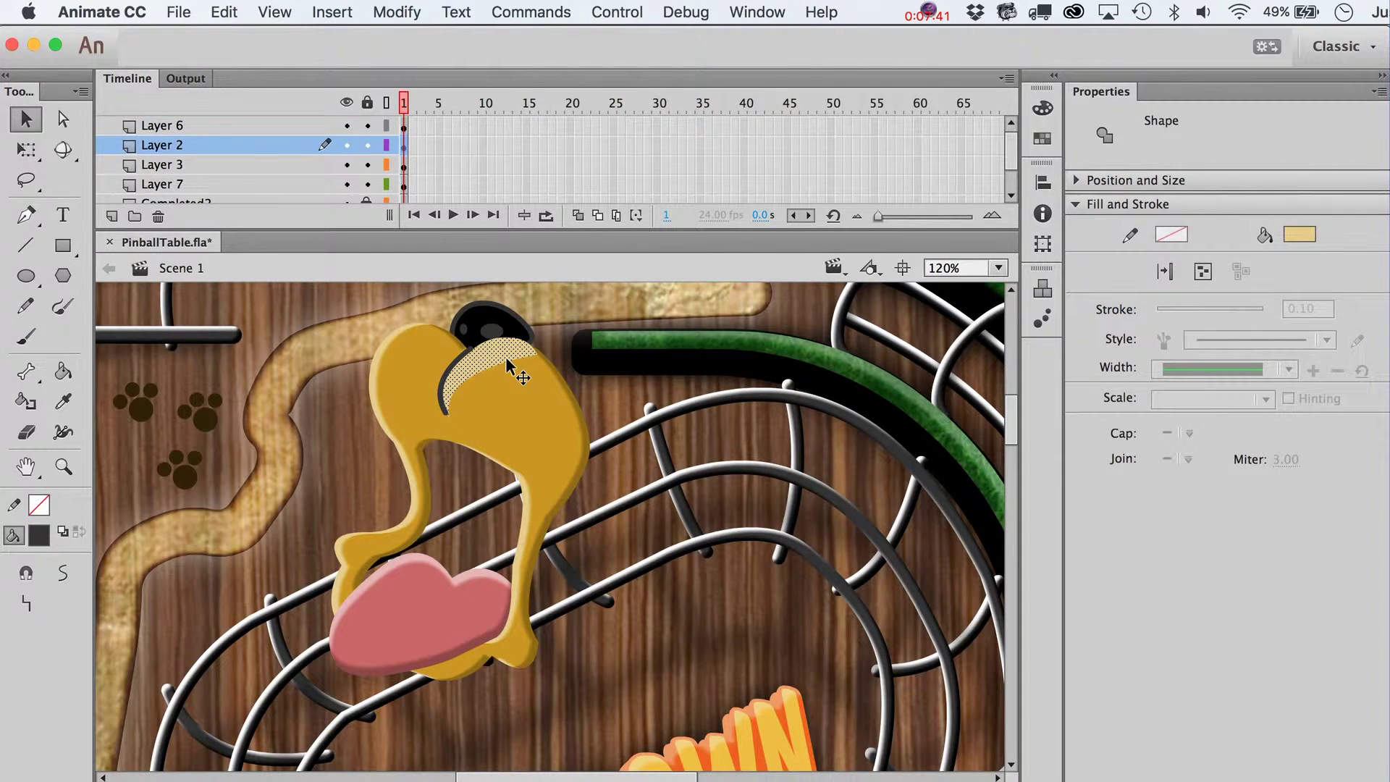
{"action": "key", "text": "F8"}
{"action": "type", "text": "highlight"}
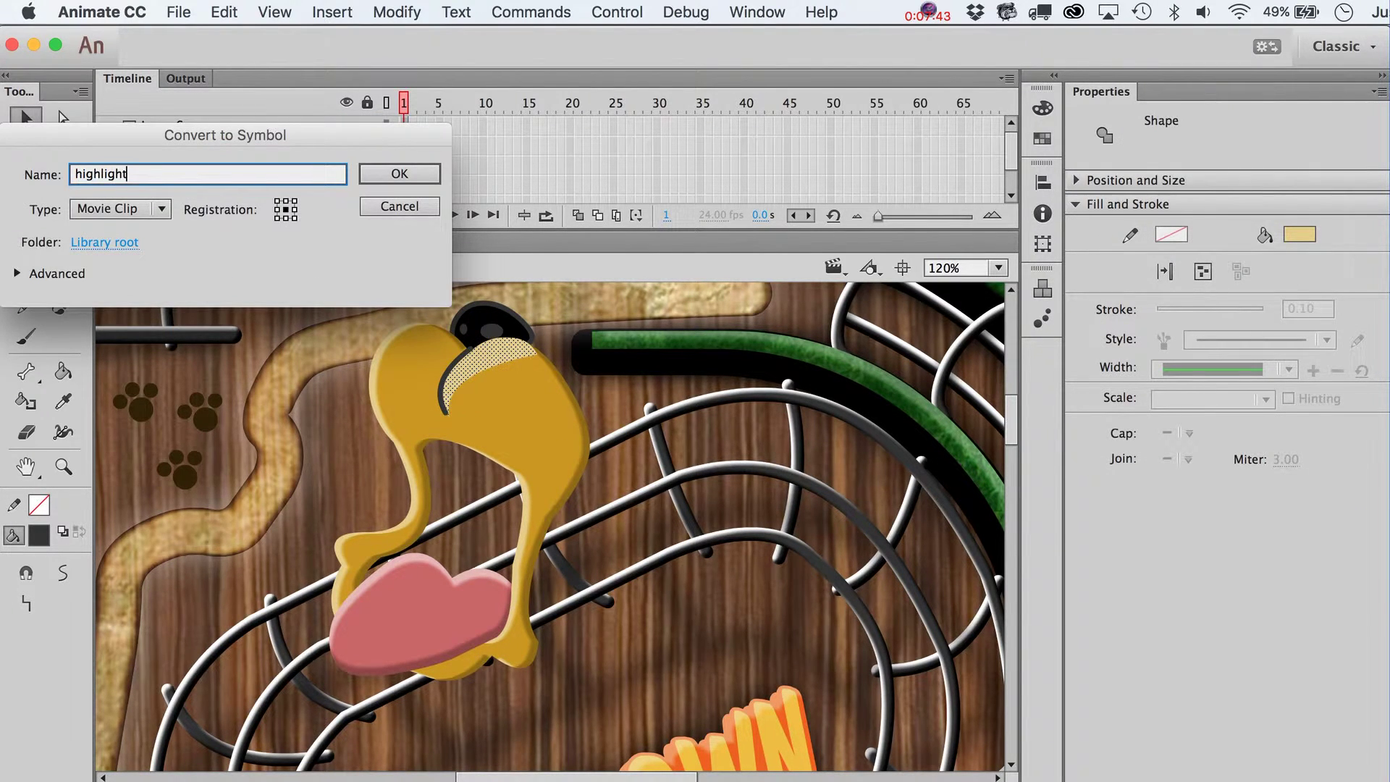
{"action": "key", "text": "Return"}
Examine how the muzzle and nose look on the whole pinball table, and return to a close view of them
{"action": "scroll", "coordinate": [610, 483], "scroll_direction": "down", "scroll_amount": 5}
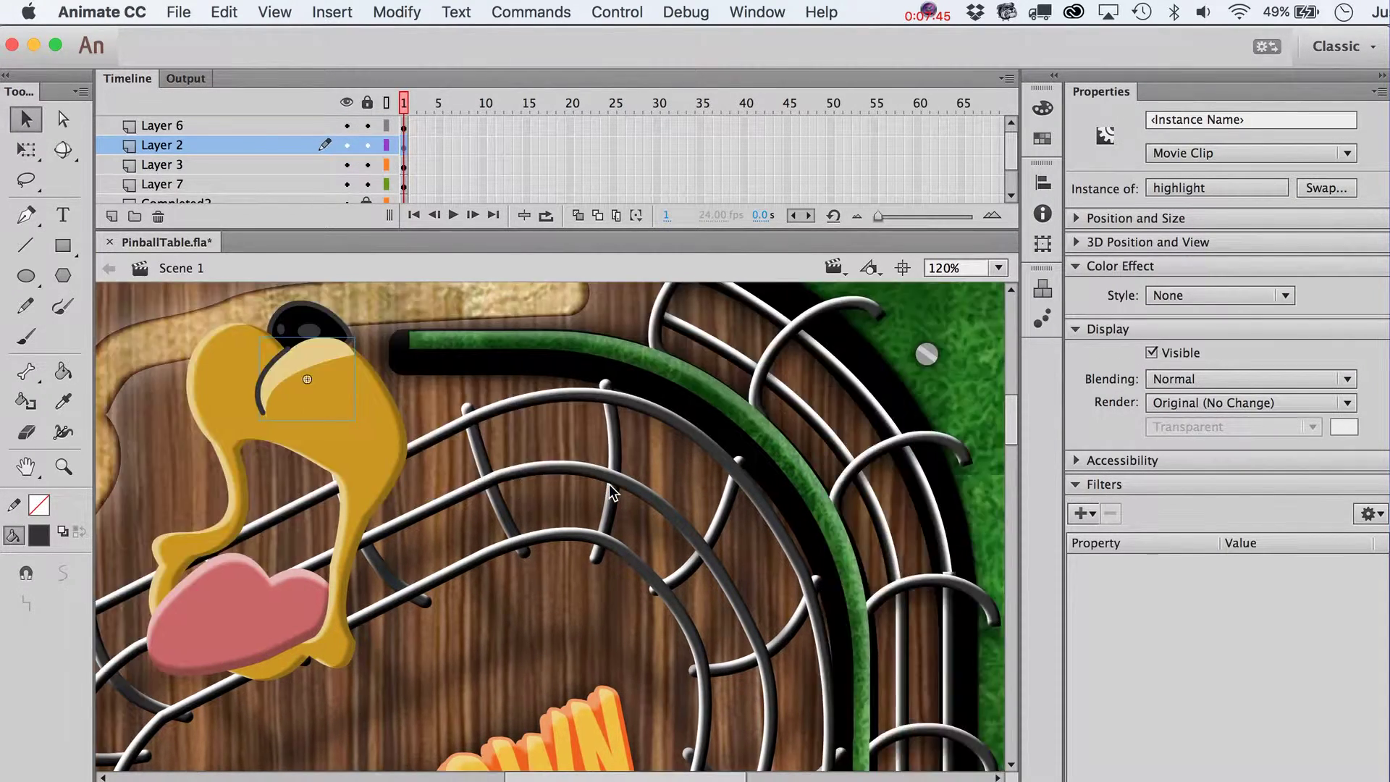
{"action": "scroll", "coordinate": [610, 484], "scroll_direction": "up", "scroll_amount": 8}
{"action": "scroll", "coordinate": [610, 484], "scroll_direction": "down", "scroll_amount": 2}
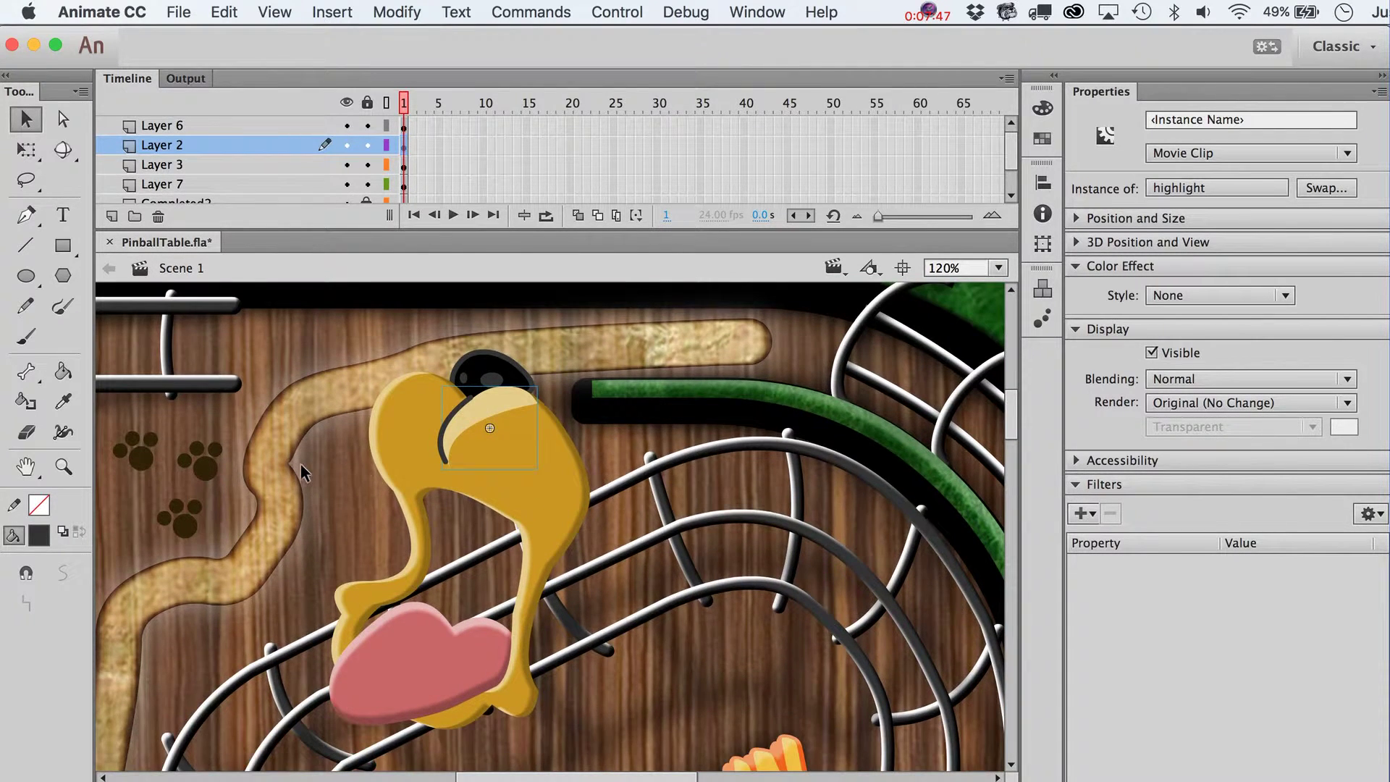
{"action": "key", "text": "super+2"}
{"action": "left_click", "coordinate": [636, 461]}
{"action": "scroll", "coordinate": [636, 461], "scroll_direction": "up", "scroll_amount": 2}
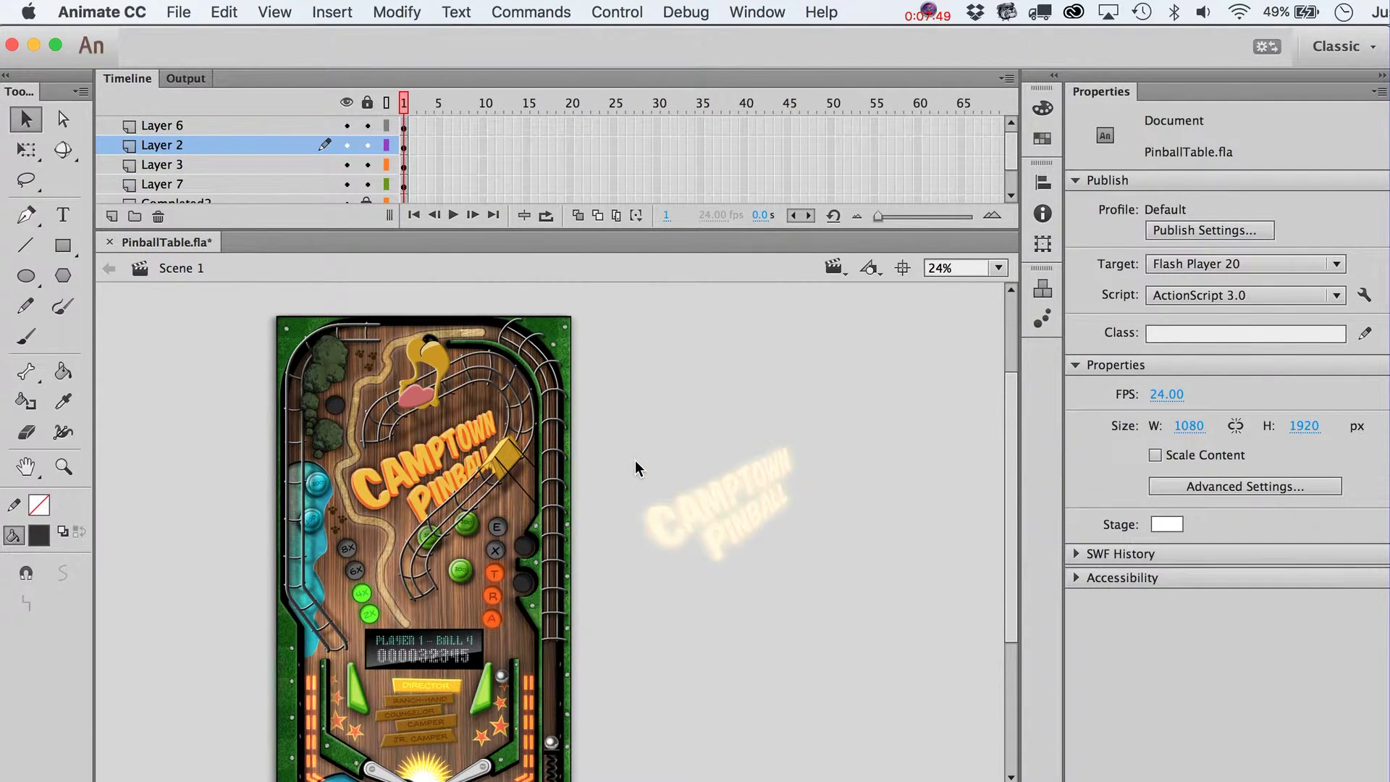
{"action": "left_click", "coordinate": [79, 476]}
{"action": "left_click_drag", "start_coordinate": [335, 328], "coordinate": [585, 454]}
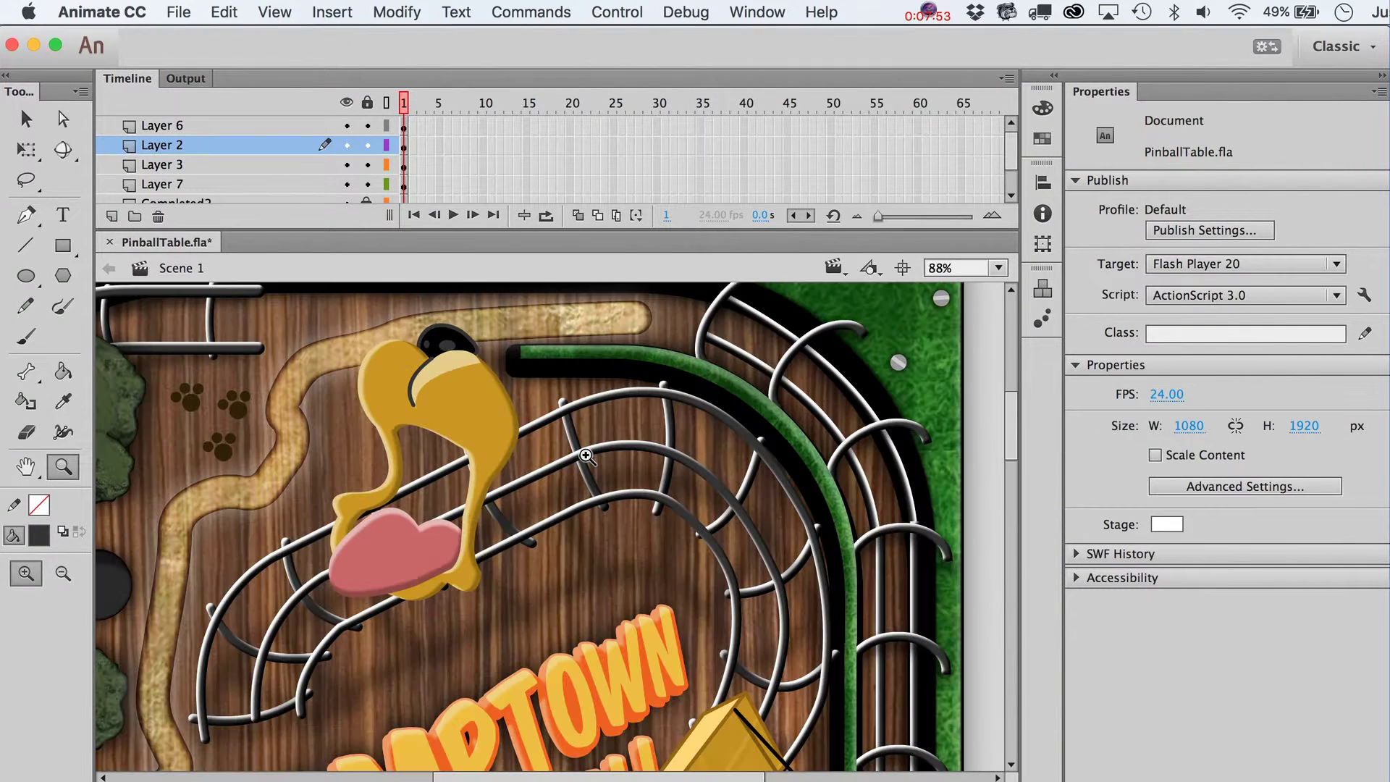
{"action": "key", "text": "v"}
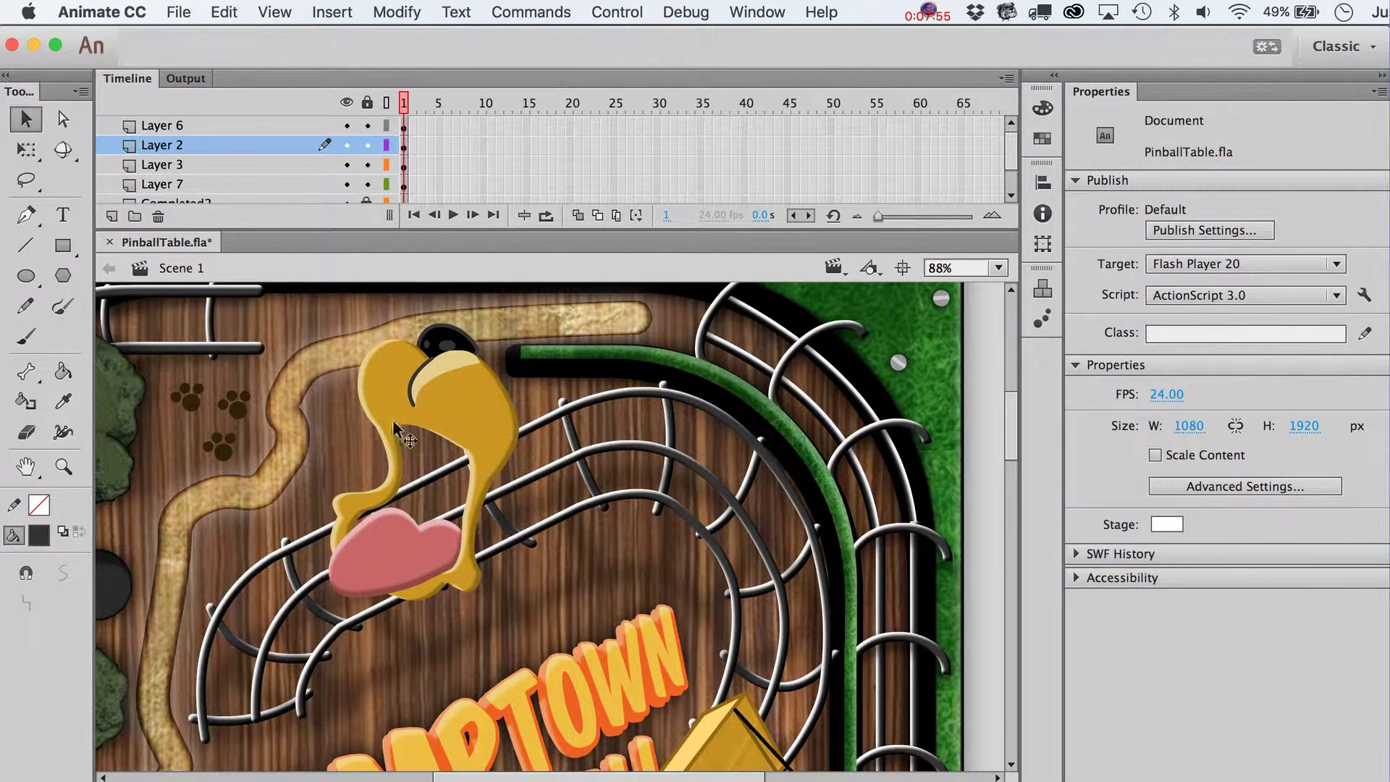
Set up the Oval tool with a solid black fill and no stroke
{"action": "left_click", "coordinate": [22, 285]}
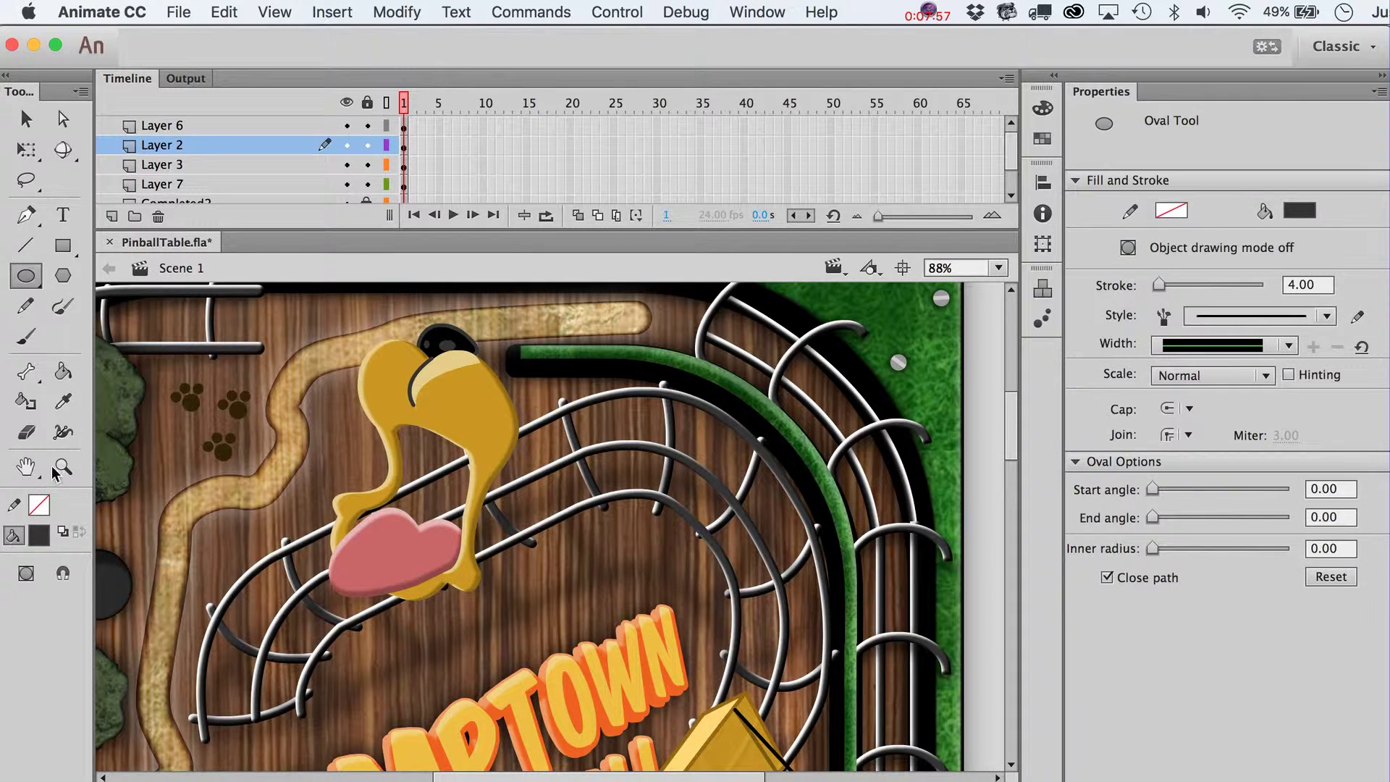
{"action": "left_click", "coordinate": [40, 535]}
{"action": "left_click", "coordinate": [120, 607]}
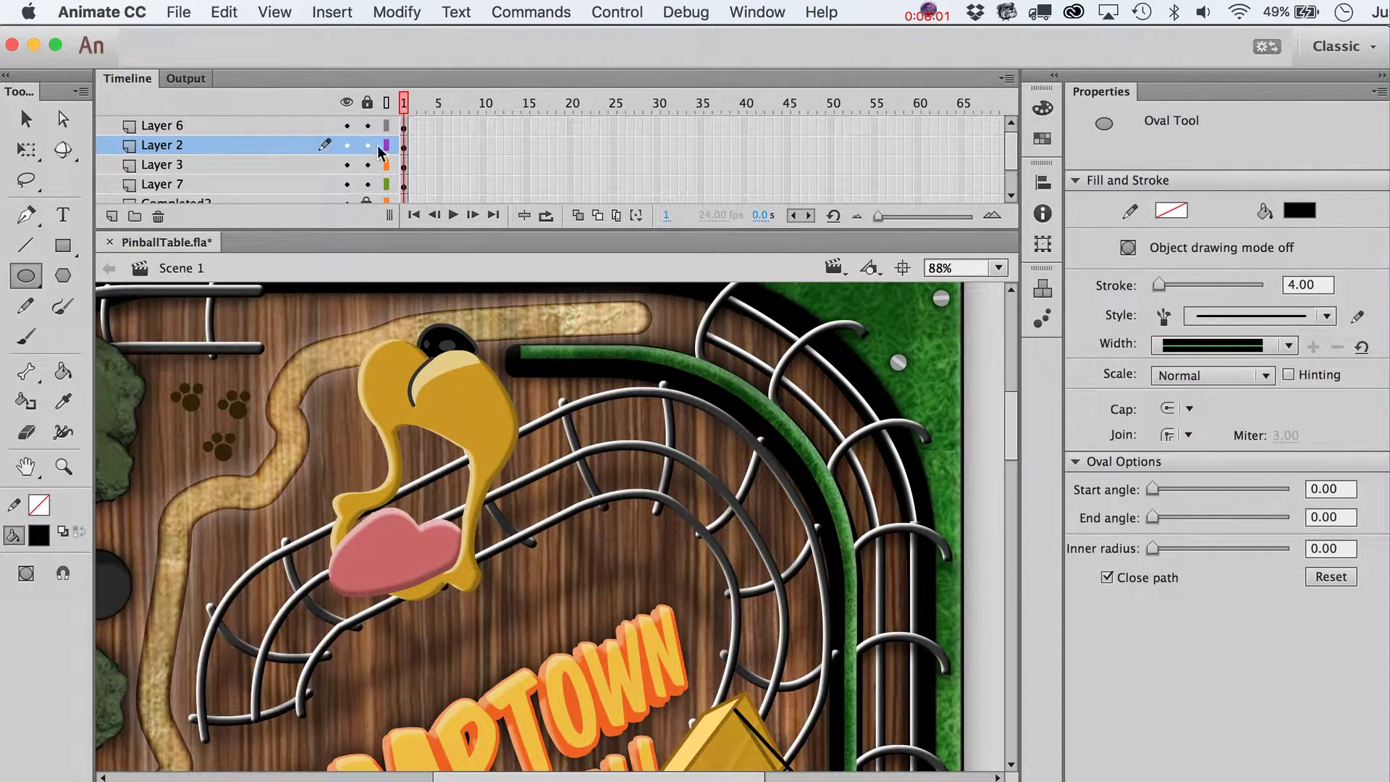
Gather the artwork of Layers 2, 3 and 7 onto Layer 6, and make Layer 2 active with Layer 6 locked
{"action": "left_click", "coordinate": [404, 182]}
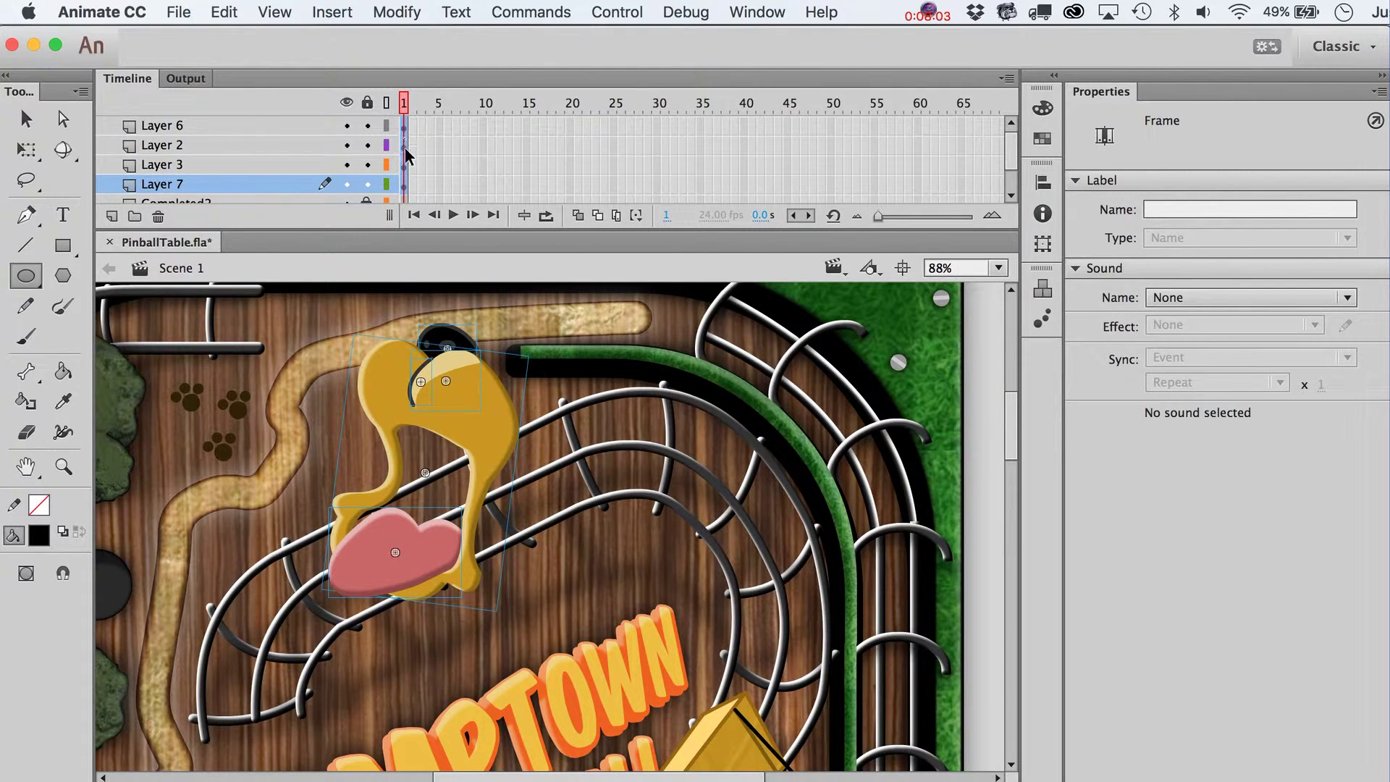
{"action": "left_click", "coordinate": [404, 125]}
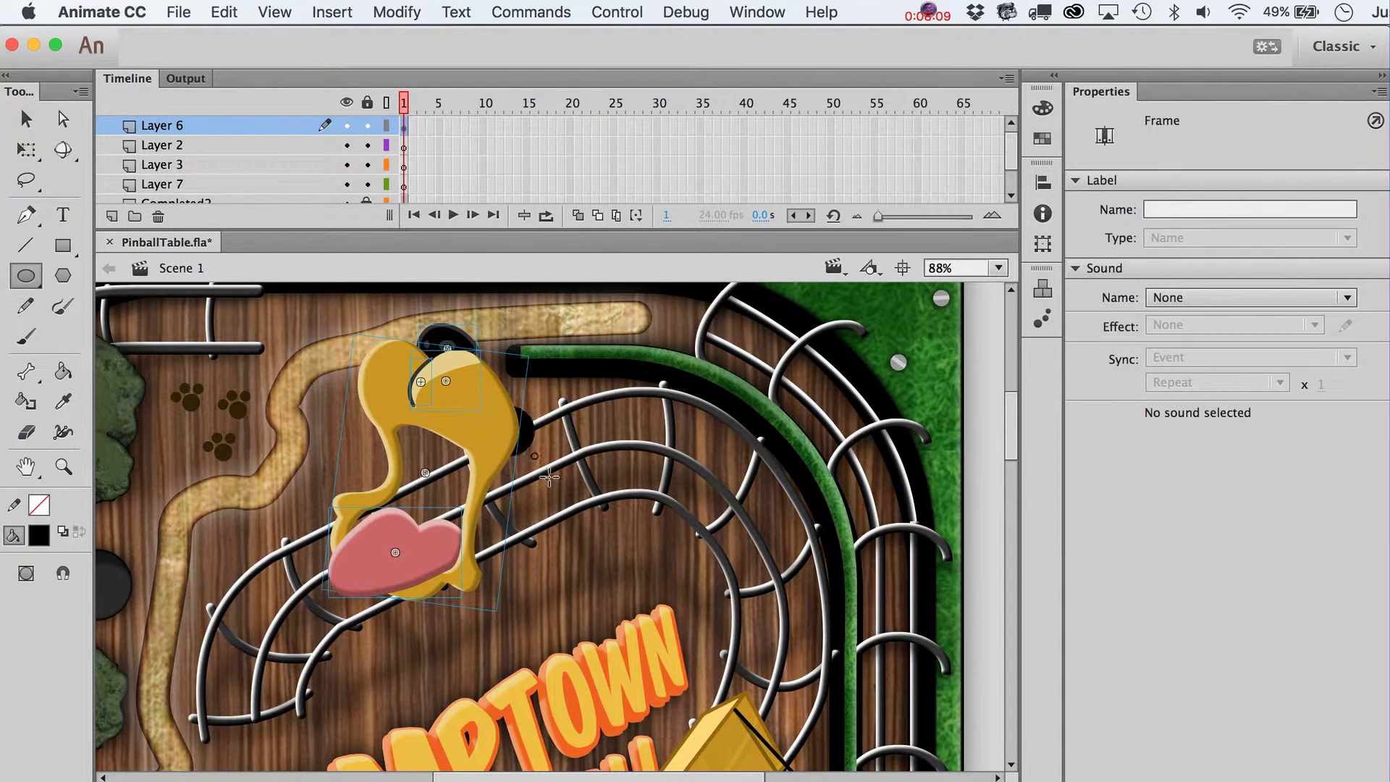
{"action": "left_click", "coordinate": [404, 147]}
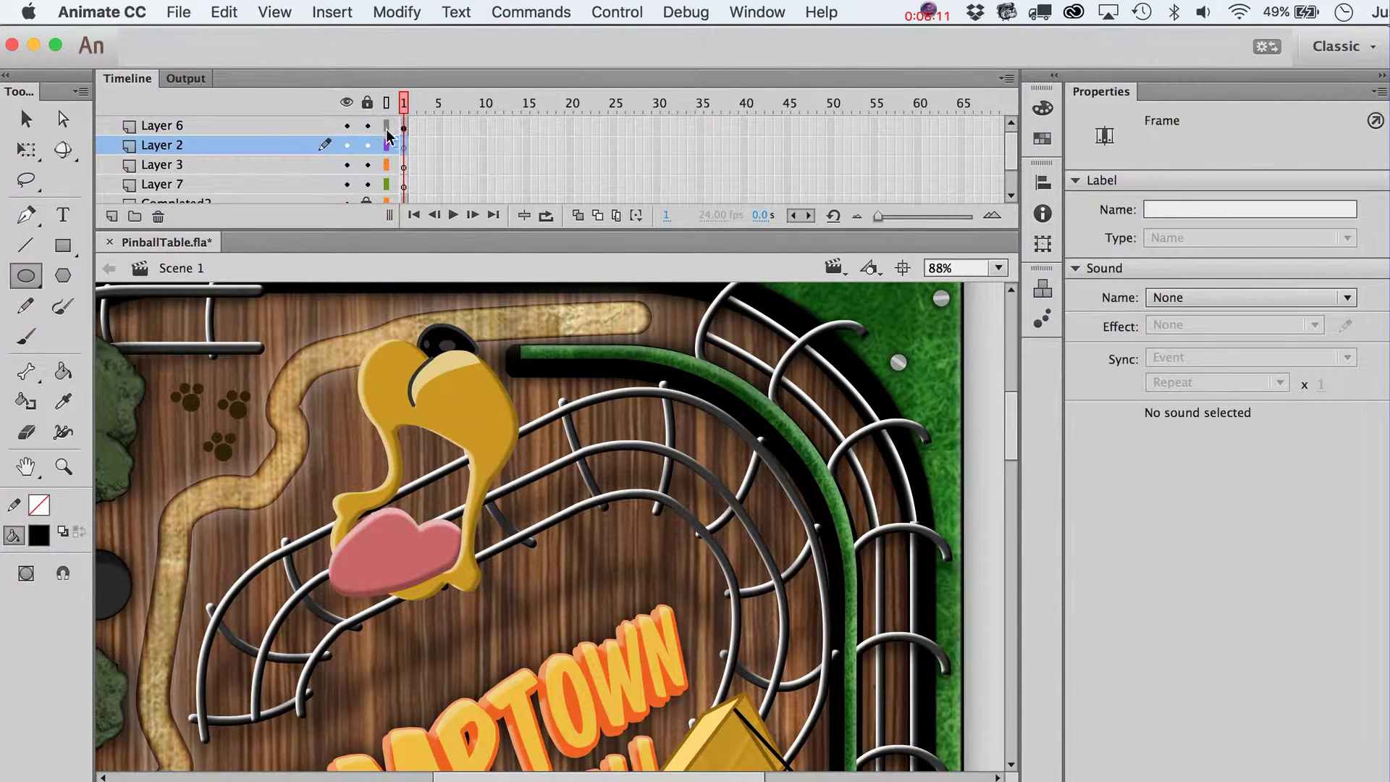
Draw a strokeless black oval on Layer 2 right of the muzzle and reshape it into a dog's head with a brow bump and rounded crown
{"action": "left_click_drag", "start_coordinate": [485, 418], "coordinate": [468, 558]}
{"action": "key", "text": "v"}
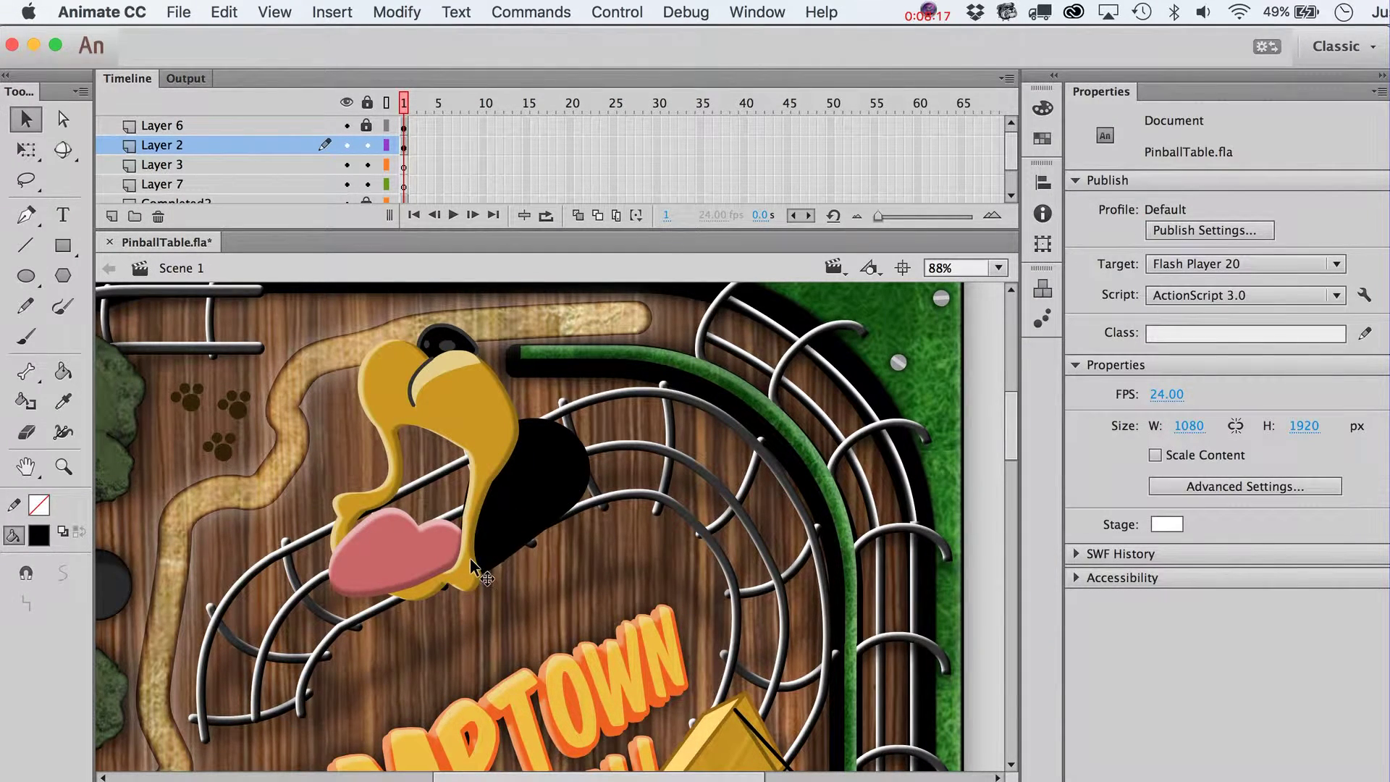
{"action": "left_click_drag", "start_coordinate": [600, 485], "coordinate": [634, 499]}
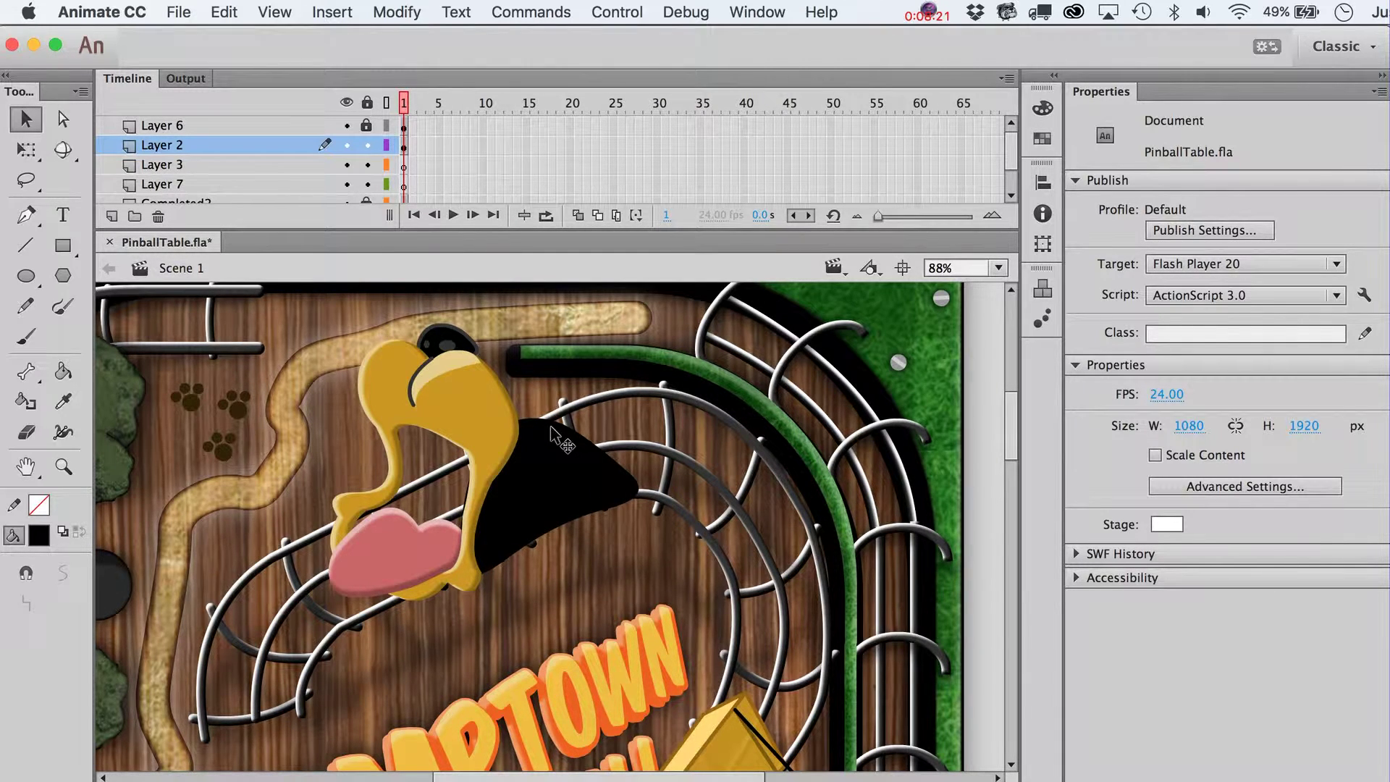
{"action": "mouse_move", "coordinate": [533, 421]}
{"action": "left_mouse_down"}
{"action": "mouse_move", "coordinate": [498, 374]}
{"action": "mouse_move", "coordinate": [545, 431]}
{"action": "left_mouse_up"}
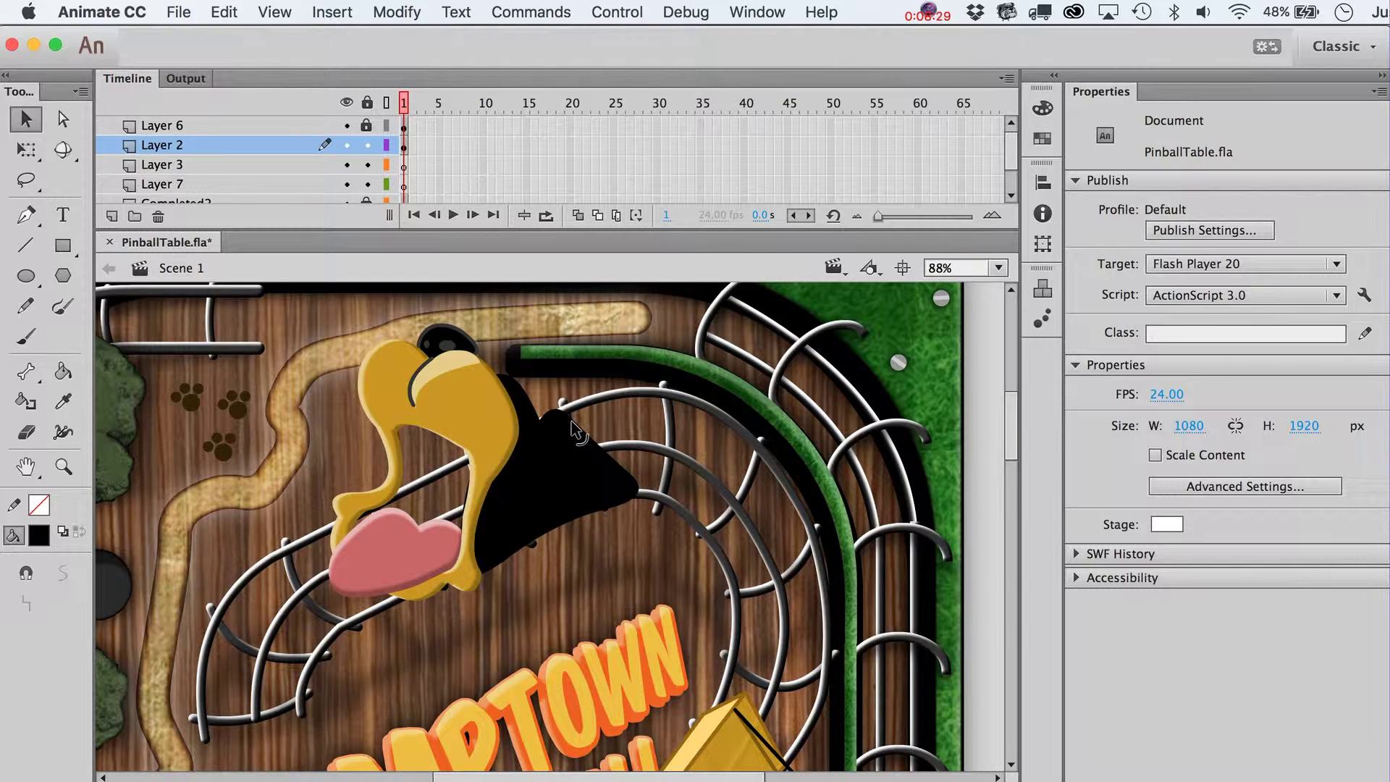
{"action": "left_click_drag", "start_coordinate": [574, 425], "coordinate": [535, 403]}
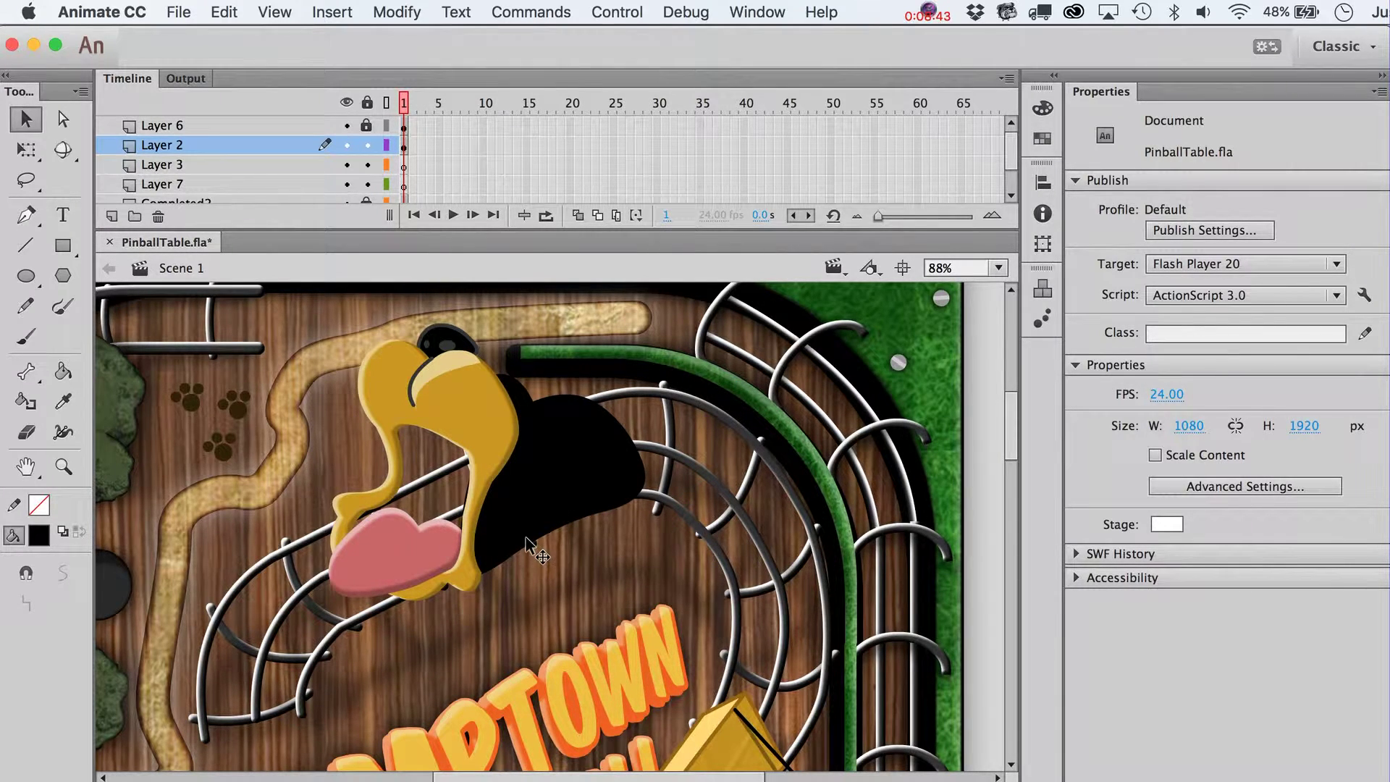
{"action": "left_click", "coordinate": [63, 467]}
{"action": "left_click_drag", "start_coordinate": [391, 346], "coordinate": [699, 620]}
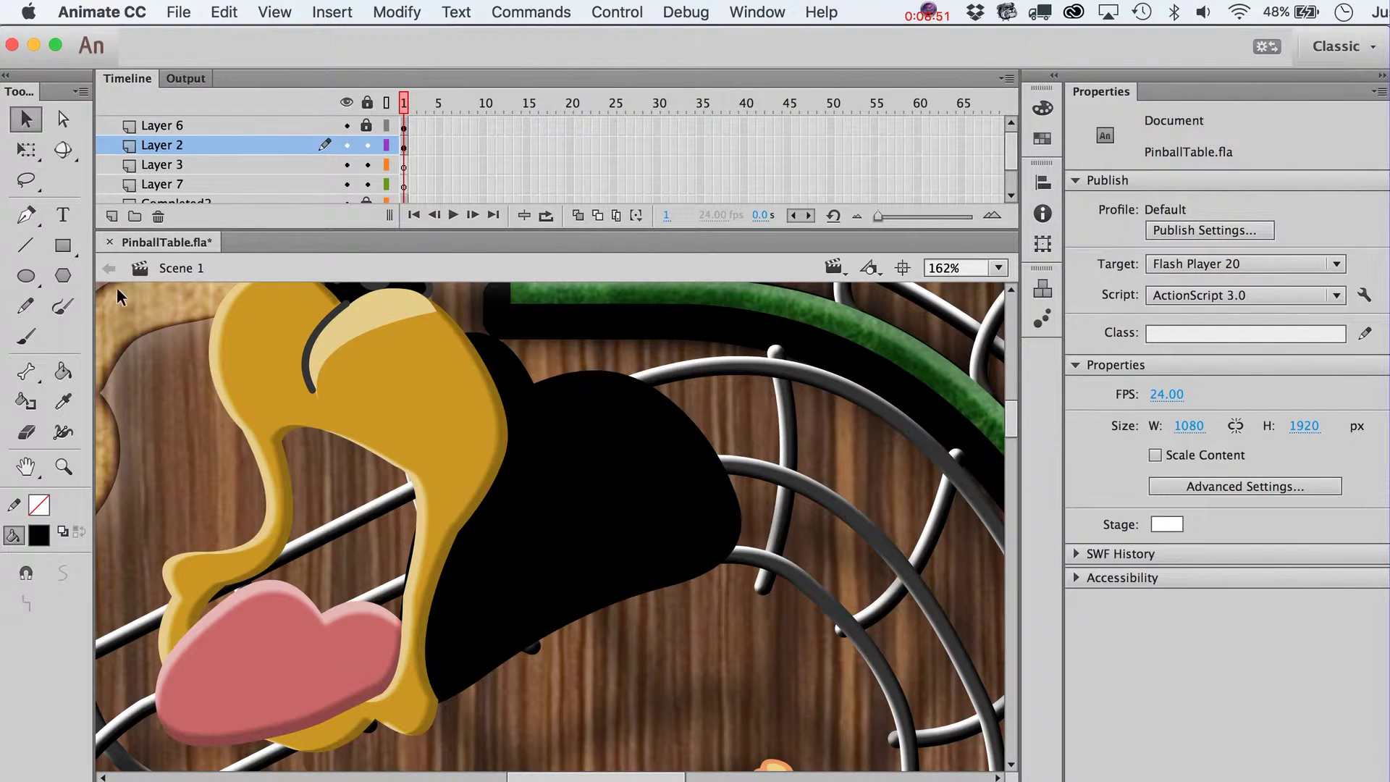
Convert the black head shape on Layer 2 to a movie clip symbol named "bear head 1"
{"action": "left_click", "coordinate": [63, 245]}
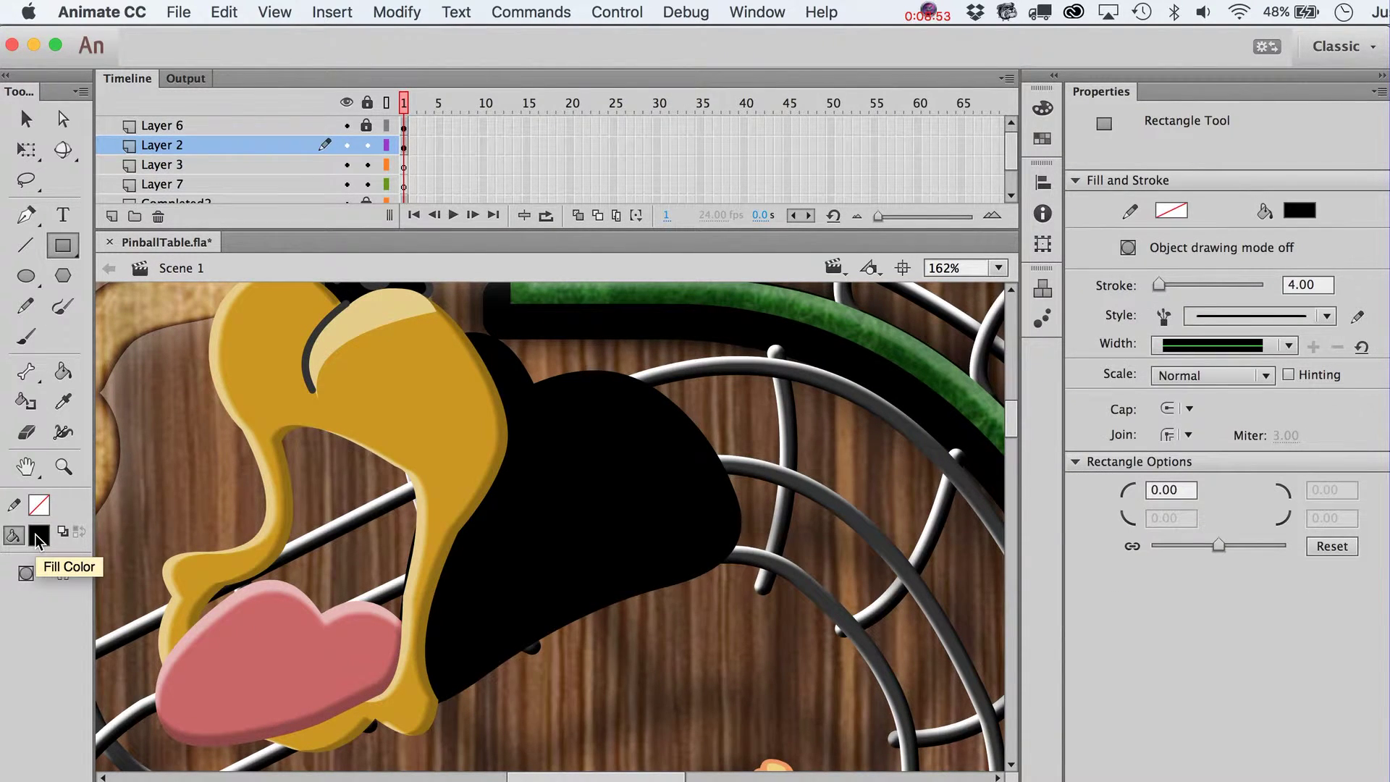
{"action": "left_click", "coordinate": [26, 118]}
{"action": "left_click", "coordinate": [539, 417]}
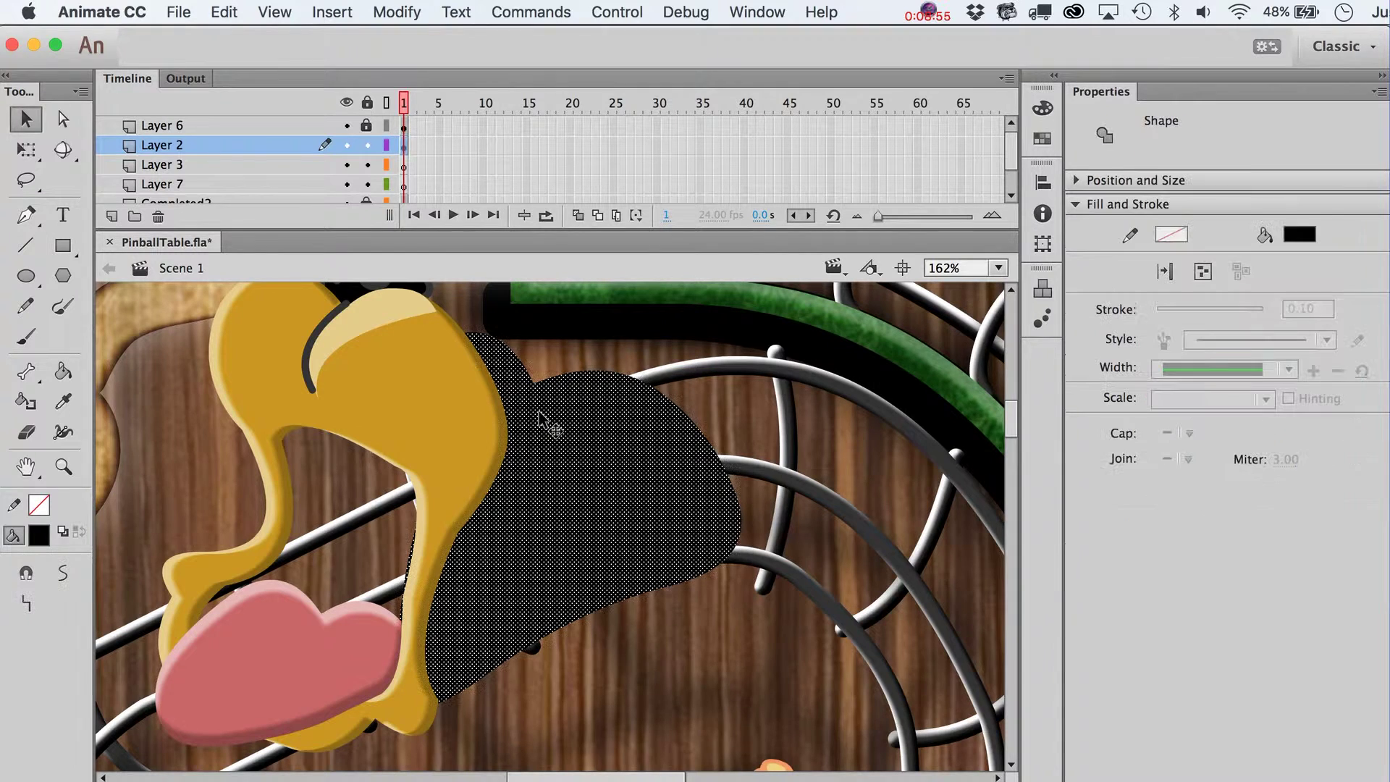
{"action": "key", "text": "F8"}
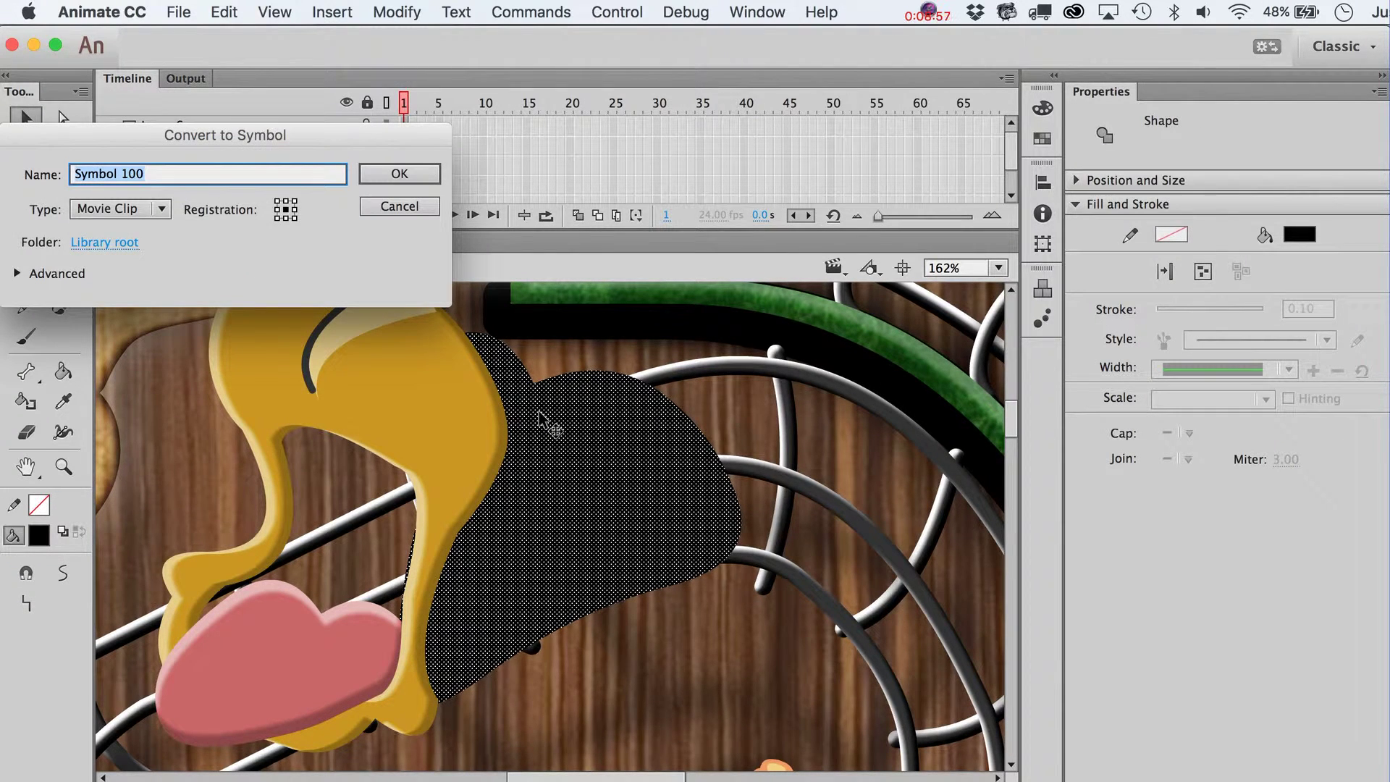
{"action": "type", "text": "bear head 1"}
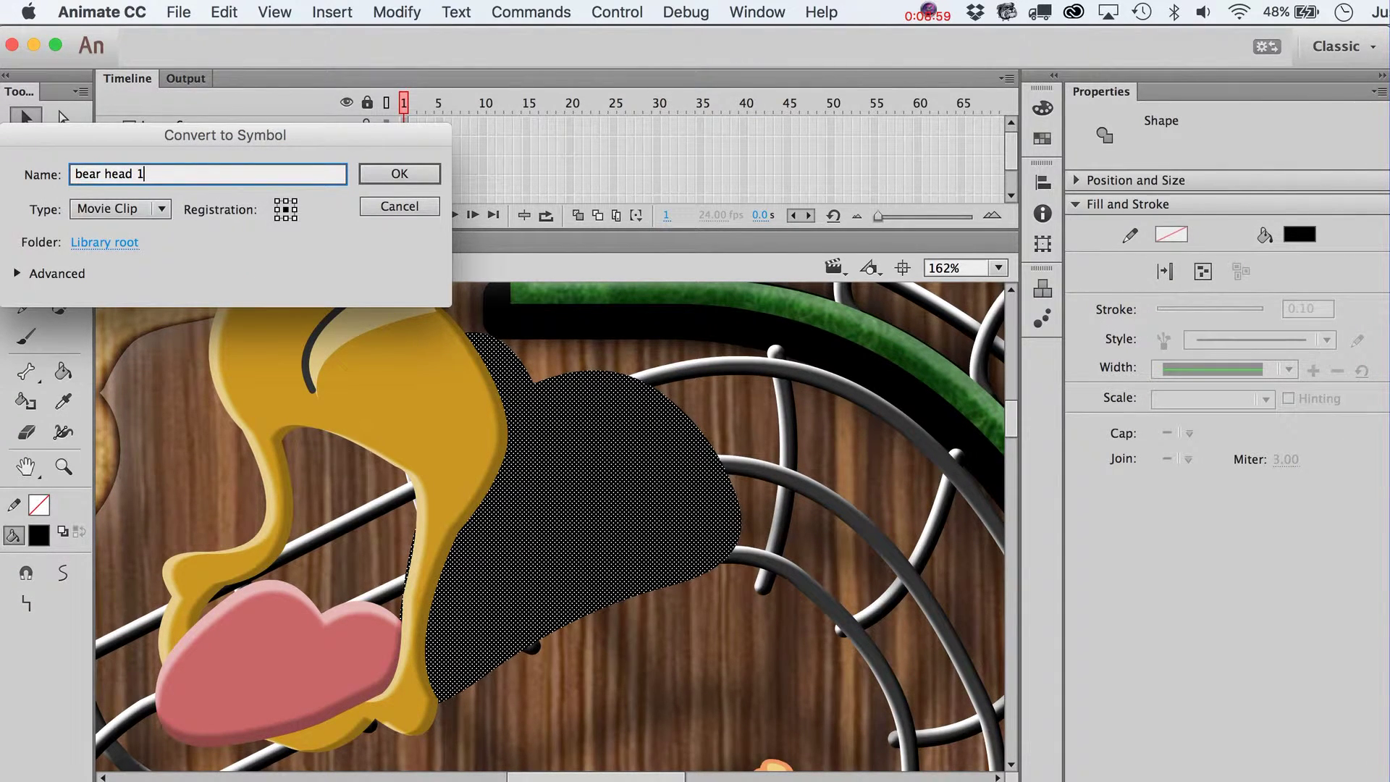
{"action": "key", "text": "Return"}
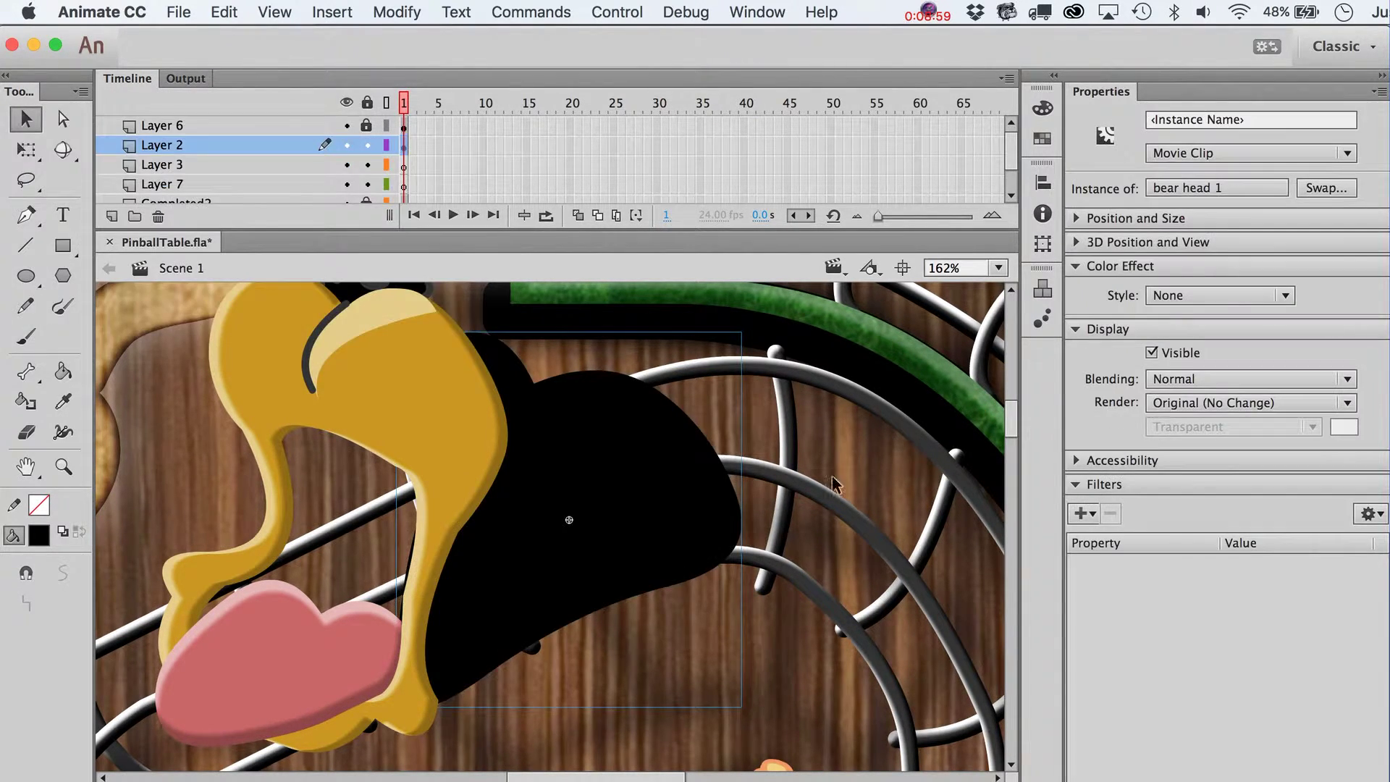
Add a dark grey inner drop shadow to the head with a distance of 13 px and an angle of 74°
{"action": "left_click", "coordinate": [1085, 514]}
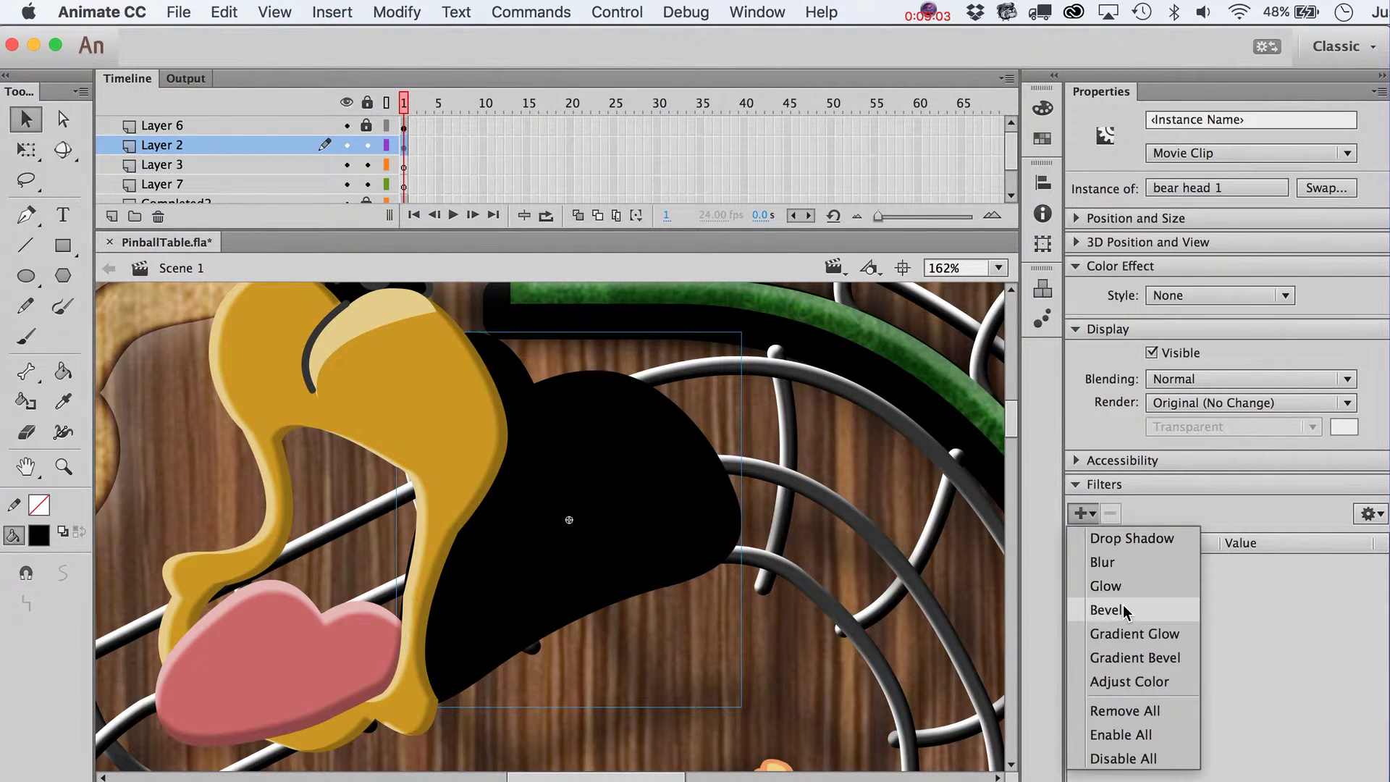
{"action": "left_click", "coordinate": [1130, 539]}
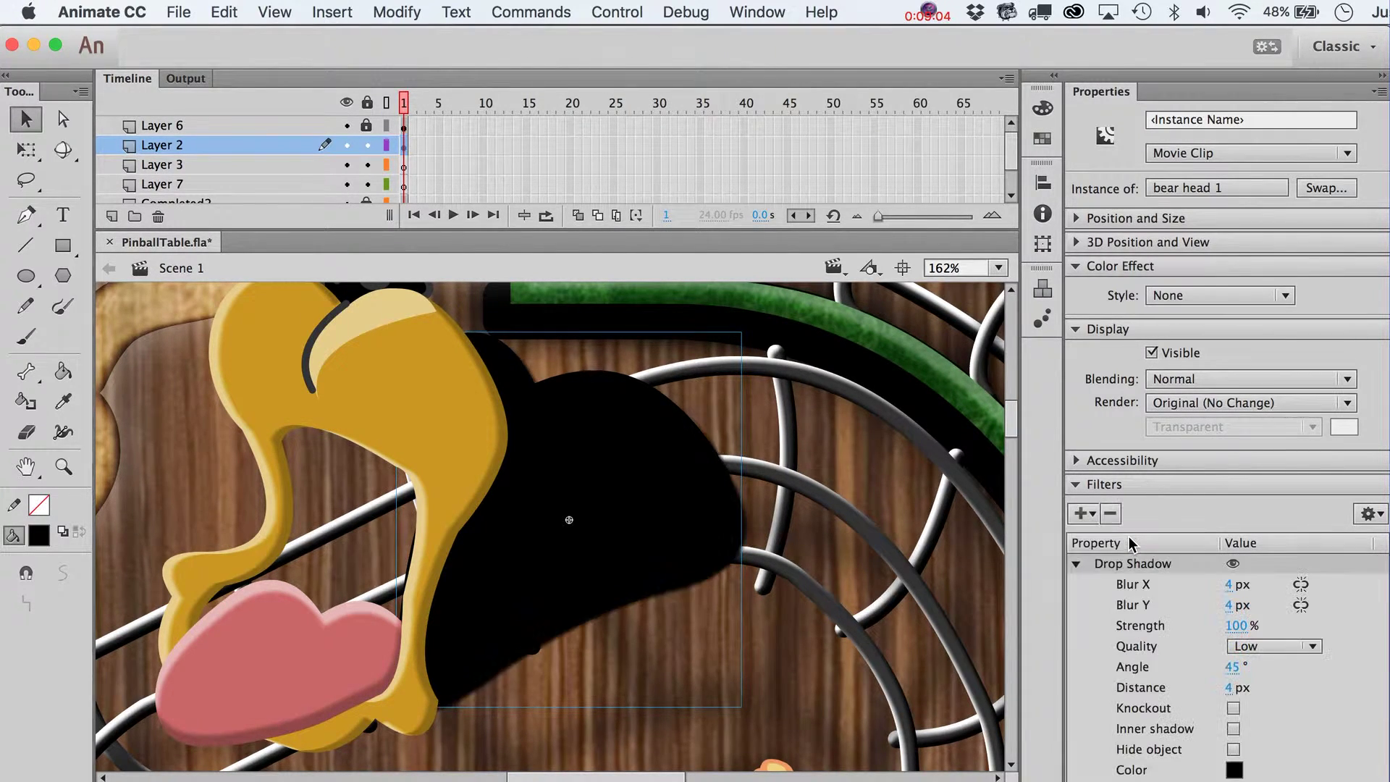
{"action": "left_click", "coordinate": [1233, 728]}
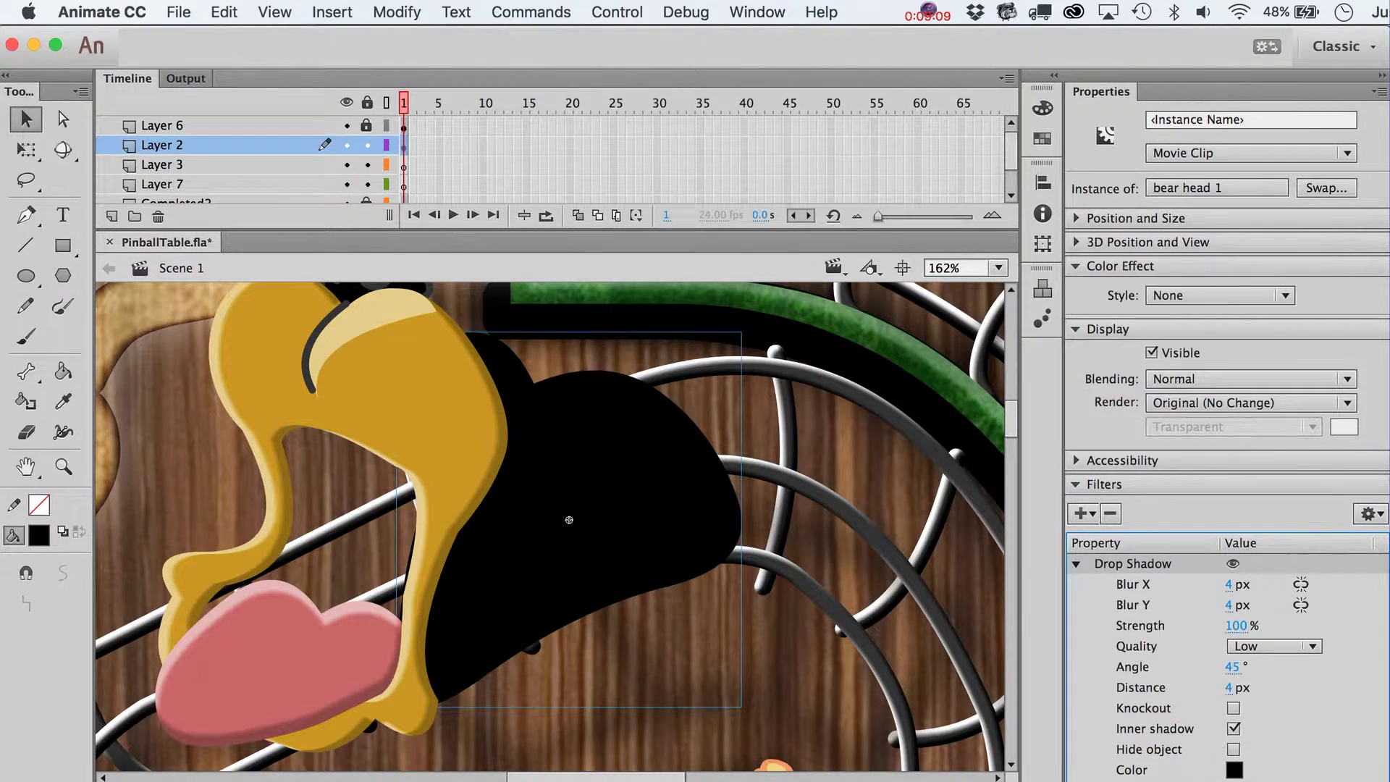
{"action": "left_click", "coordinate": [1235, 770]}
{"action": "left_click", "coordinate": [923, 591]}
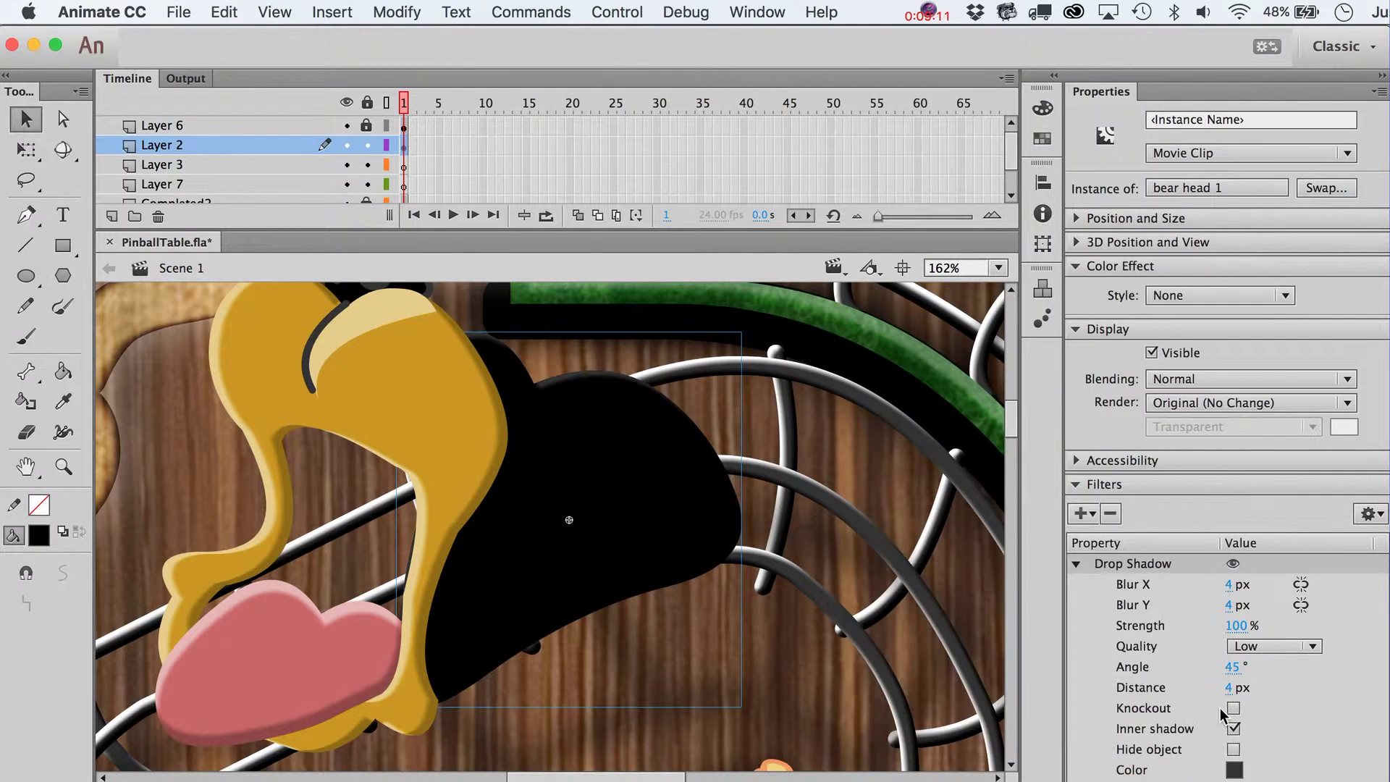
{"action": "left_click_drag", "start_coordinate": [1231, 689], "coordinate": [1275, 665]}
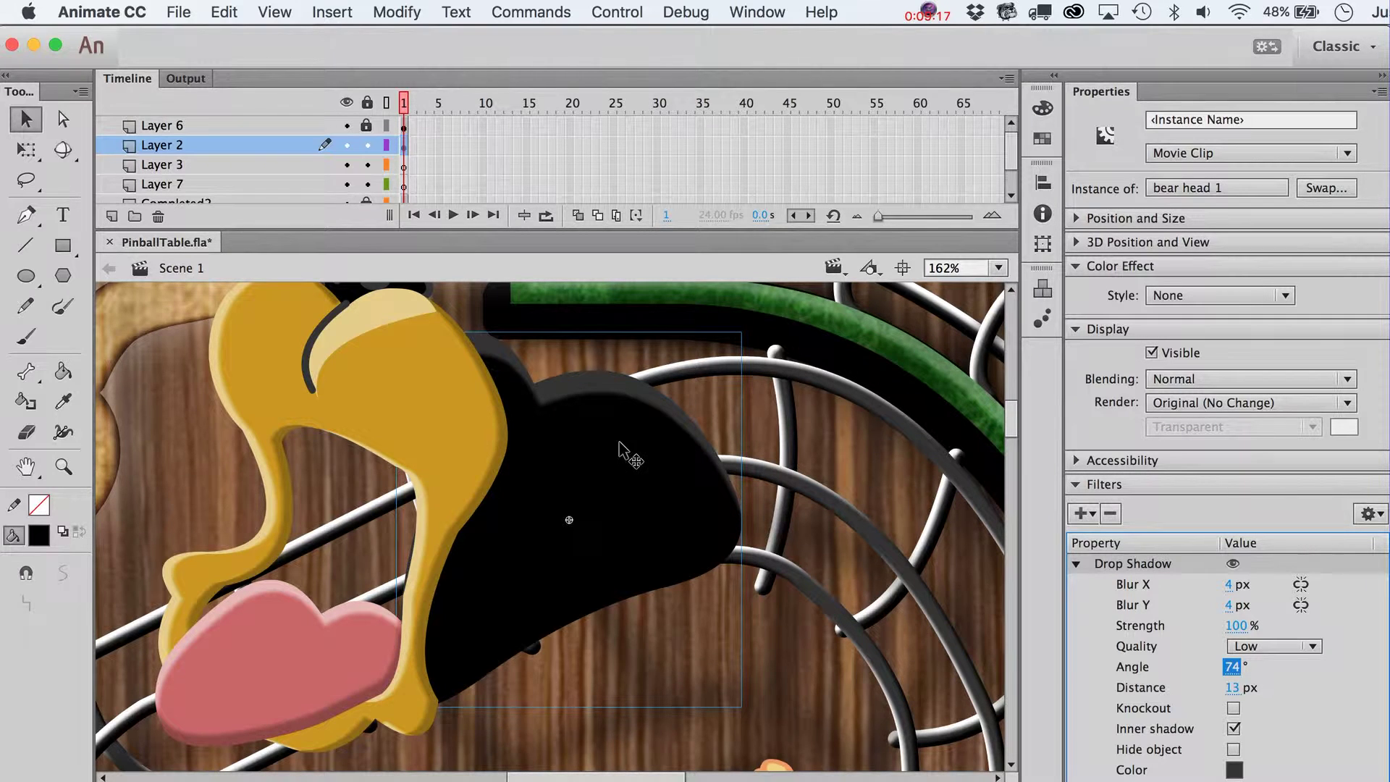
Move Layer 3 above Layer 2 and draw a strokeless white oval for the eye on the head's crown
{"action": "left_click", "coordinate": [28, 278]}
{"action": "left_click", "coordinate": [41, 535]}
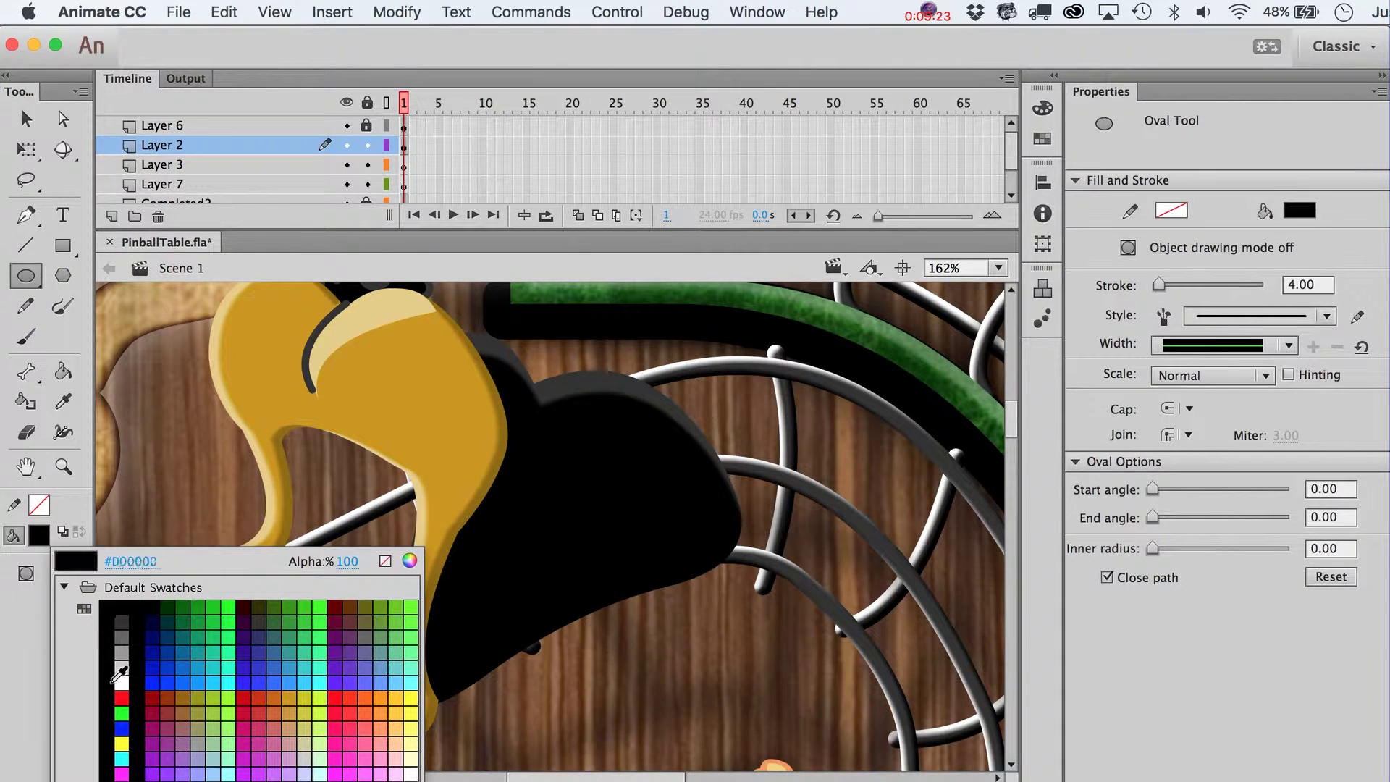
{"action": "left_click", "coordinate": [121, 683]}
{"action": "left_click", "coordinate": [404, 168]}
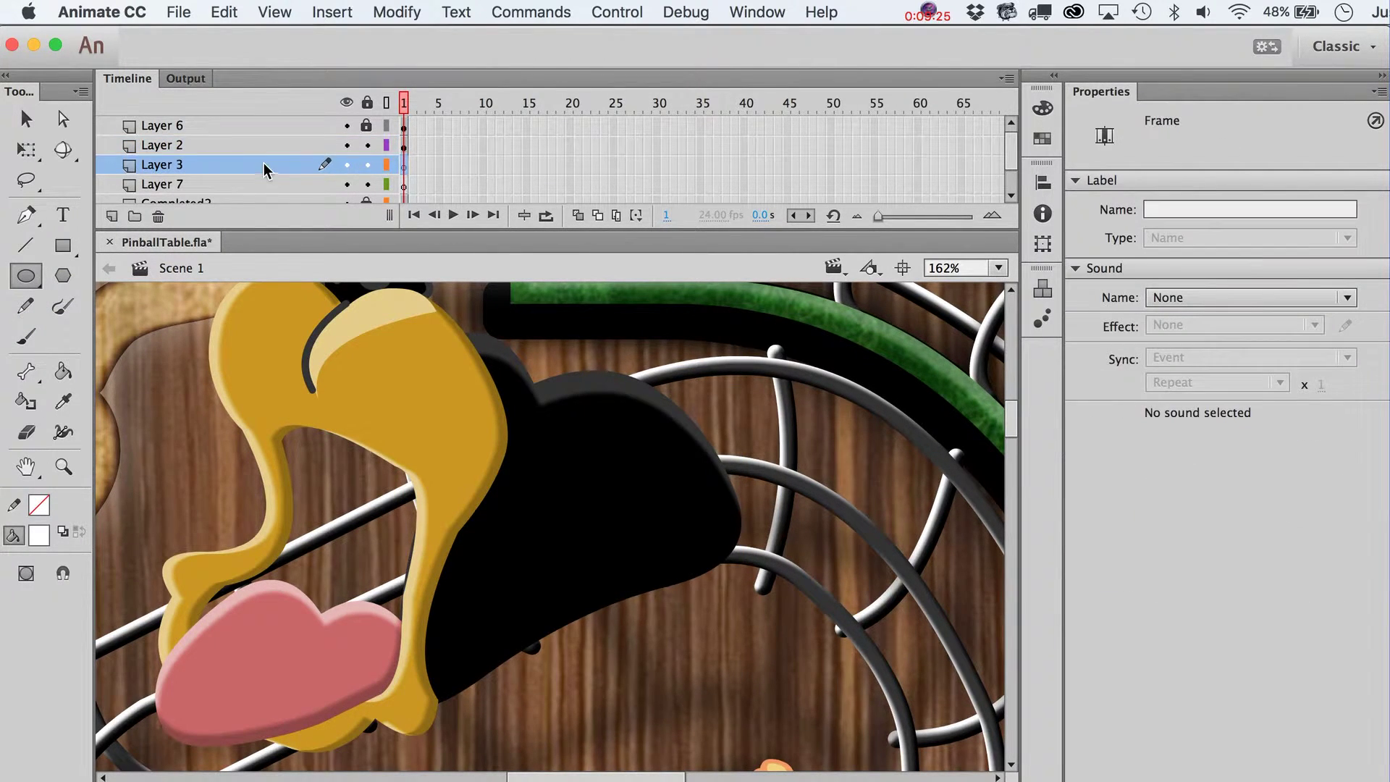
{"action": "left_click_drag", "start_coordinate": [264, 165], "coordinate": [264, 145]}
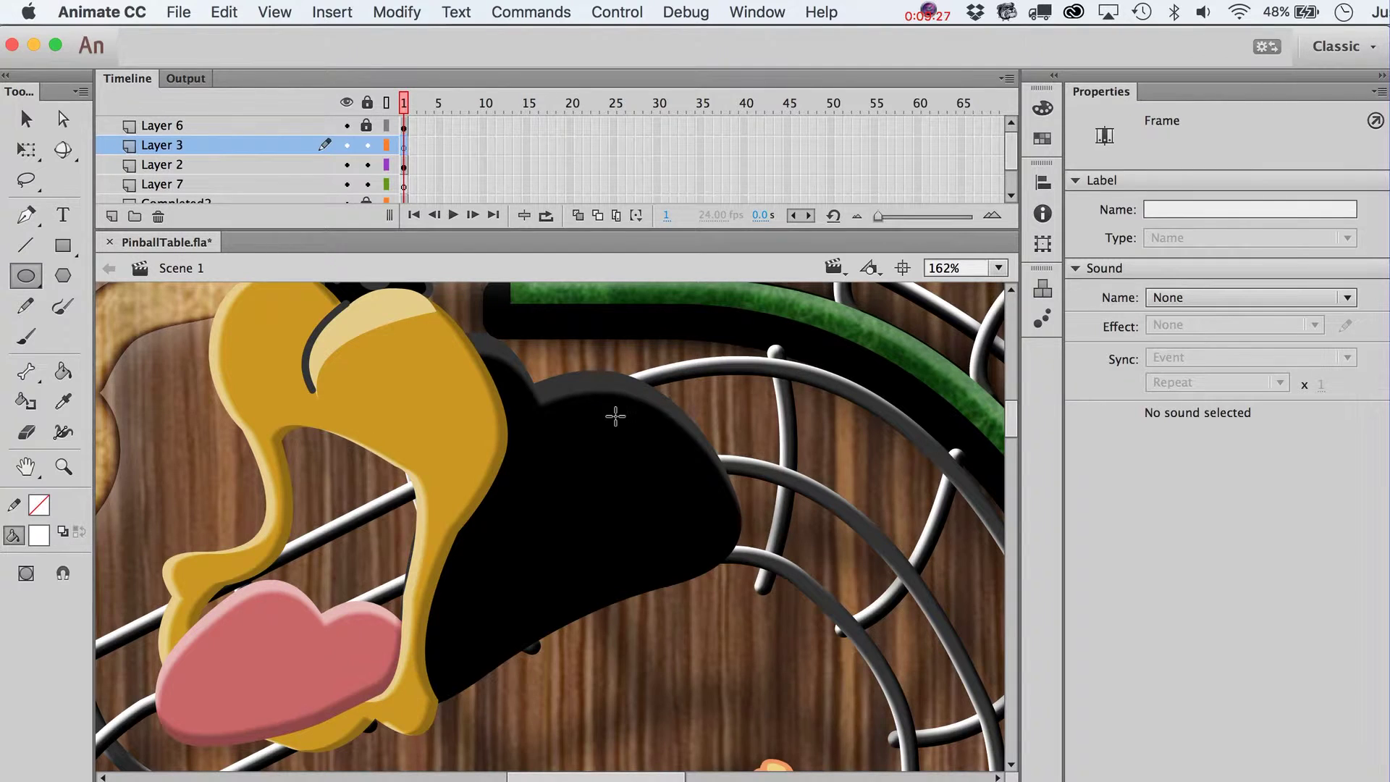
{"action": "left_click_drag", "start_coordinate": [614, 416], "coordinate": [679, 495]}
{"action": "key", "text": "v"}
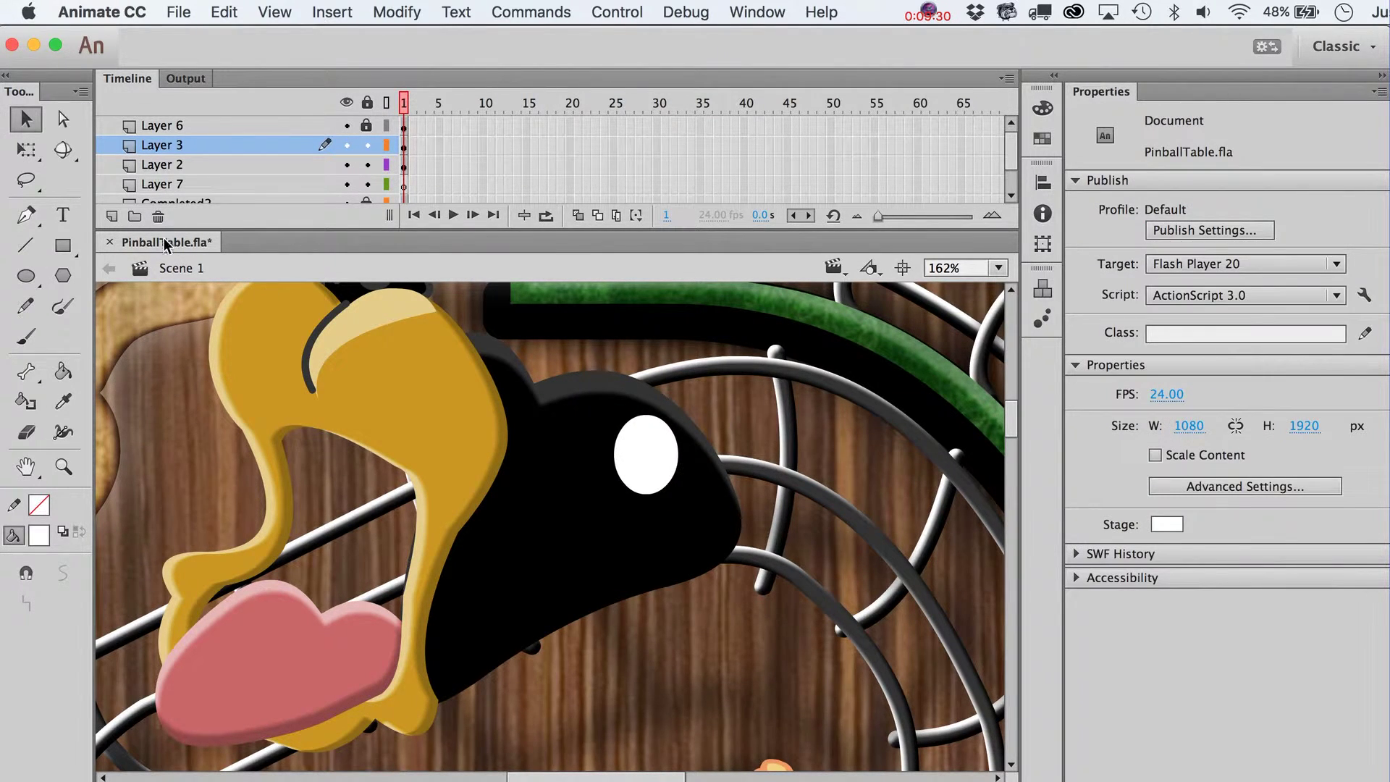
Cut the white oval with a diagonal line, and delete its lower-left half together with the line
{"action": "left_click", "coordinate": [26, 245]}
{"action": "left_click_drag", "start_coordinate": [595, 415], "coordinate": [701, 523]}
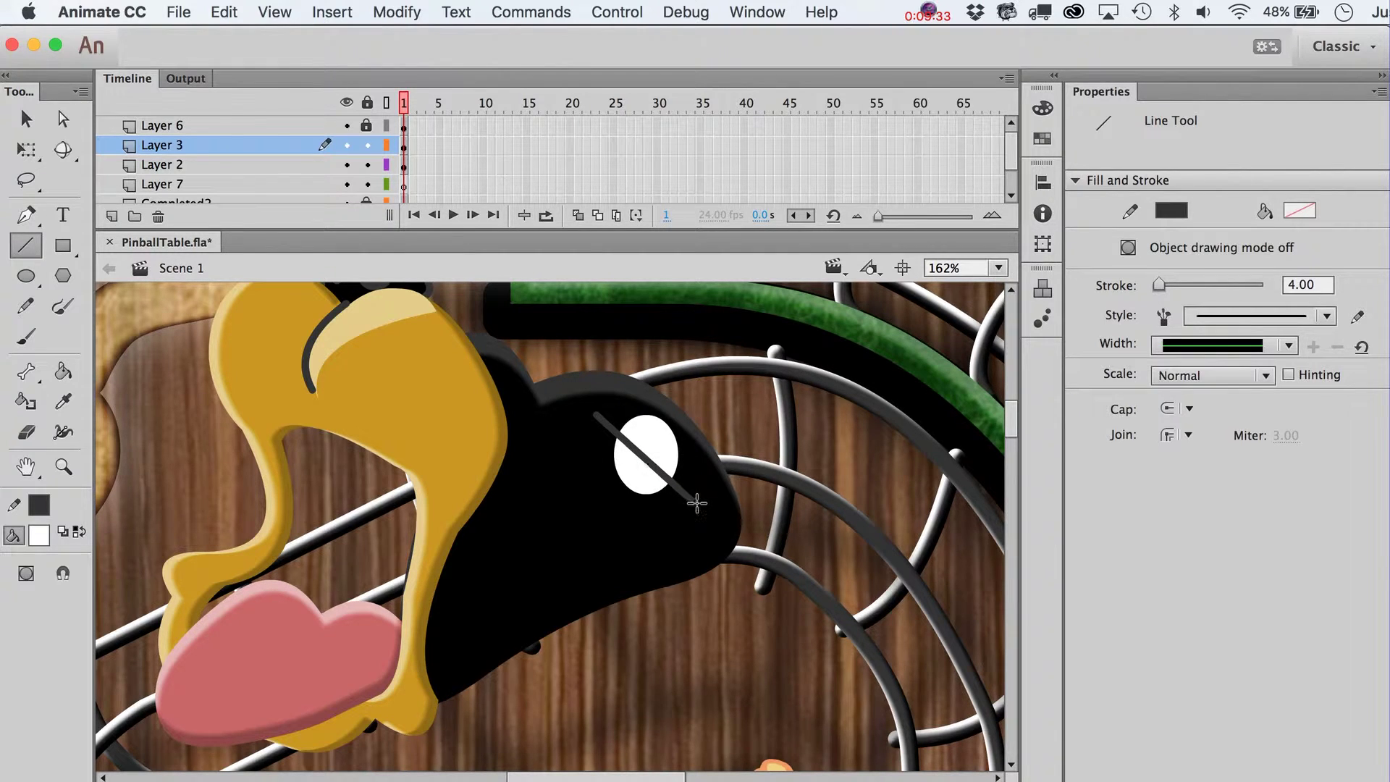
{"action": "key", "text": "v"}
{"action": "left_click", "coordinate": [648, 482]}
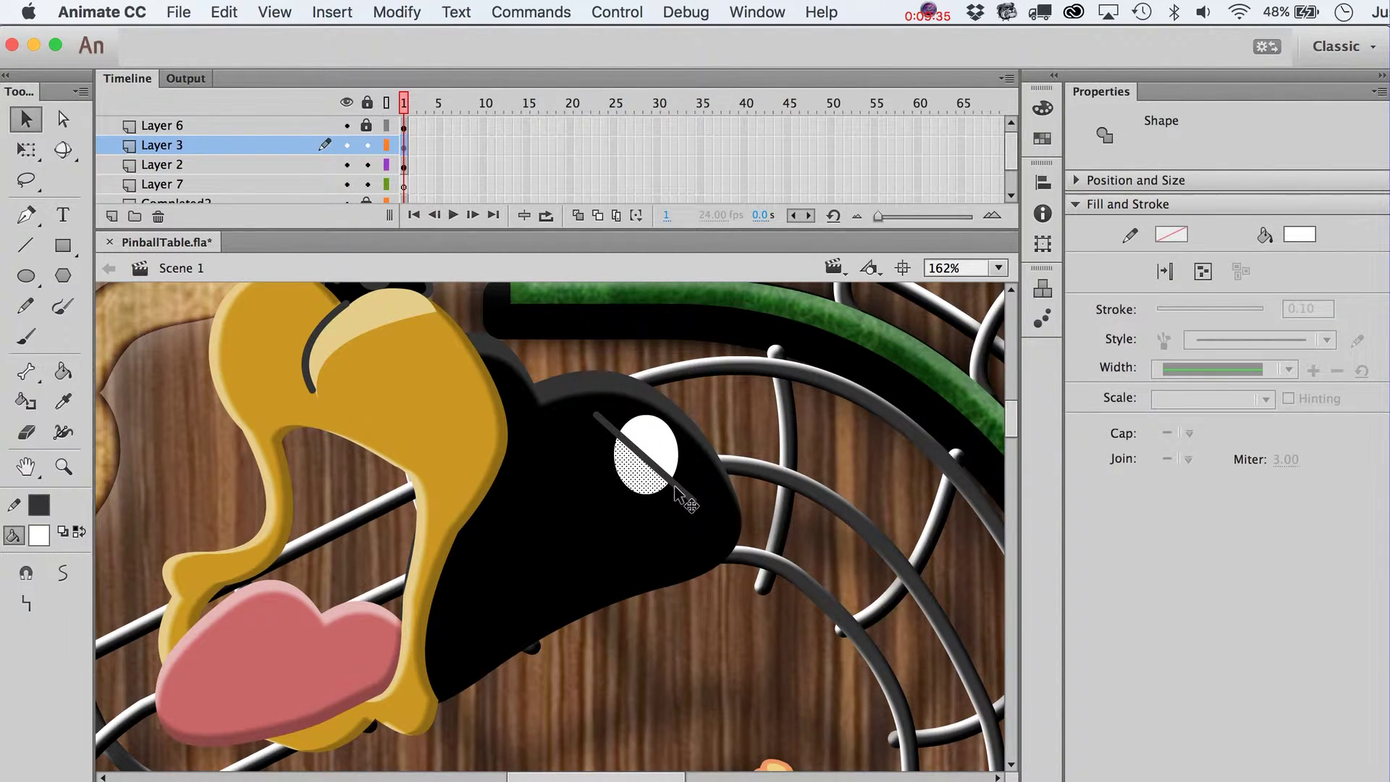
{"action": "key", "text": "Delete"}
{"action": "left_click", "coordinate": [686, 506]}
{"action": "key", "text": "Delete"}
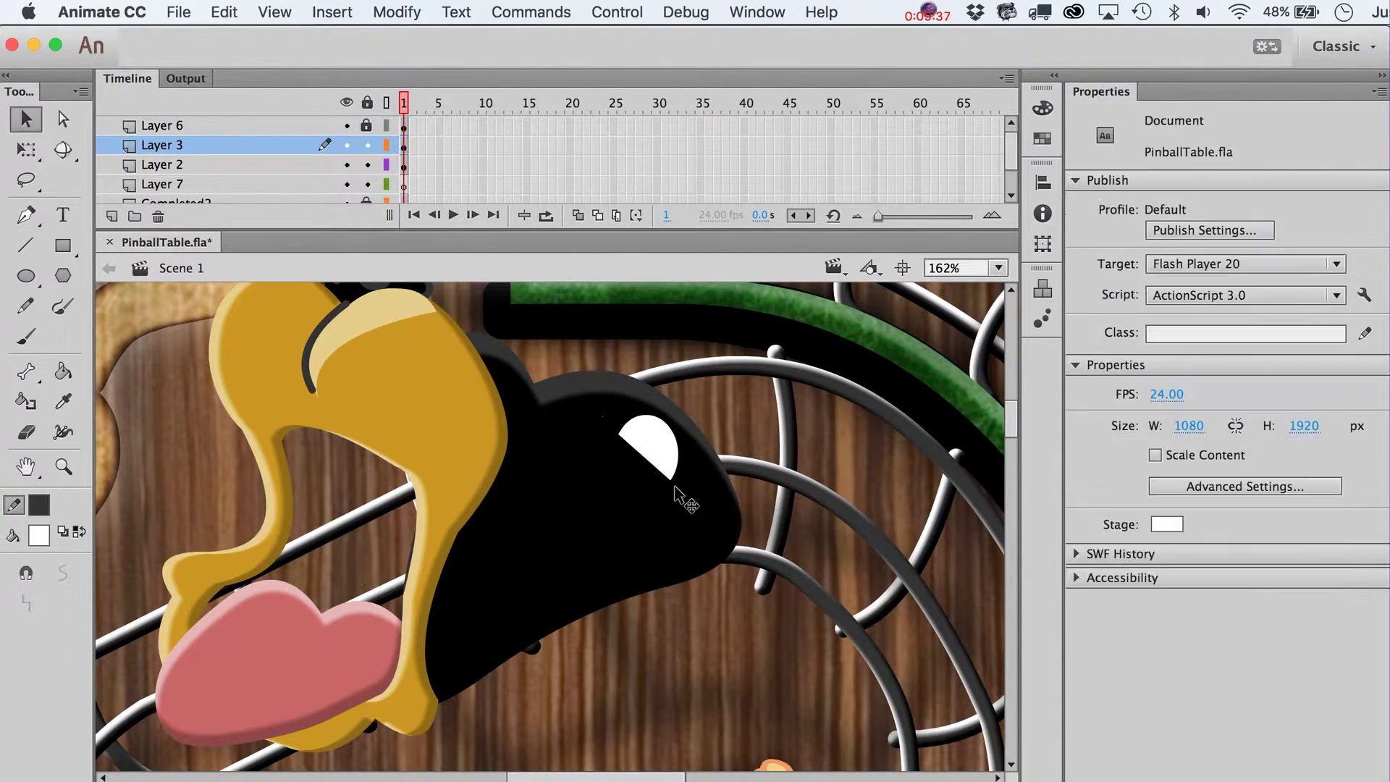
Bend the straight cut edge of the white half-oval inward to form a crescent
{"action": "left_click", "coordinate": [657, 434]}
{"action": "key", "text": "q"}
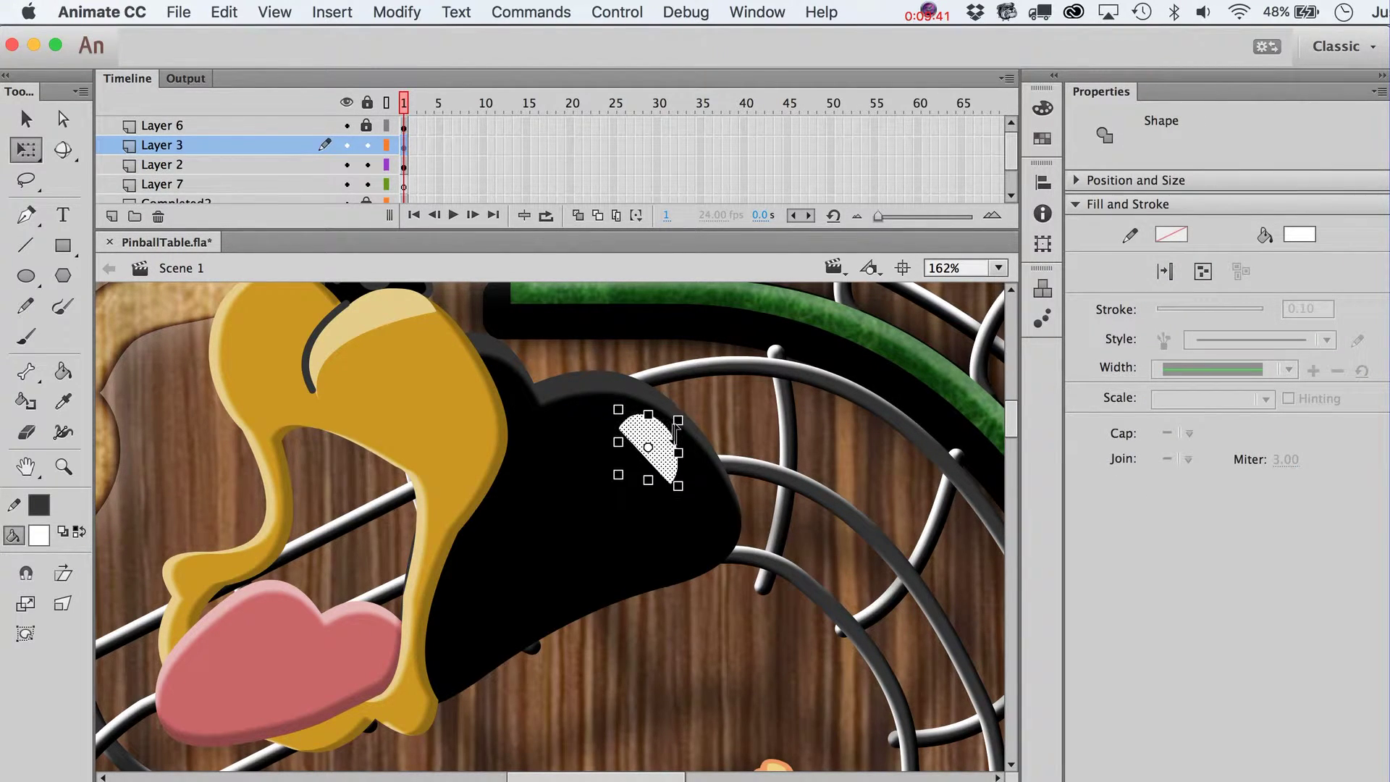
{"action": "key", "text": "v"}
{"action": "left_click", "coordinate": [666, 644]}
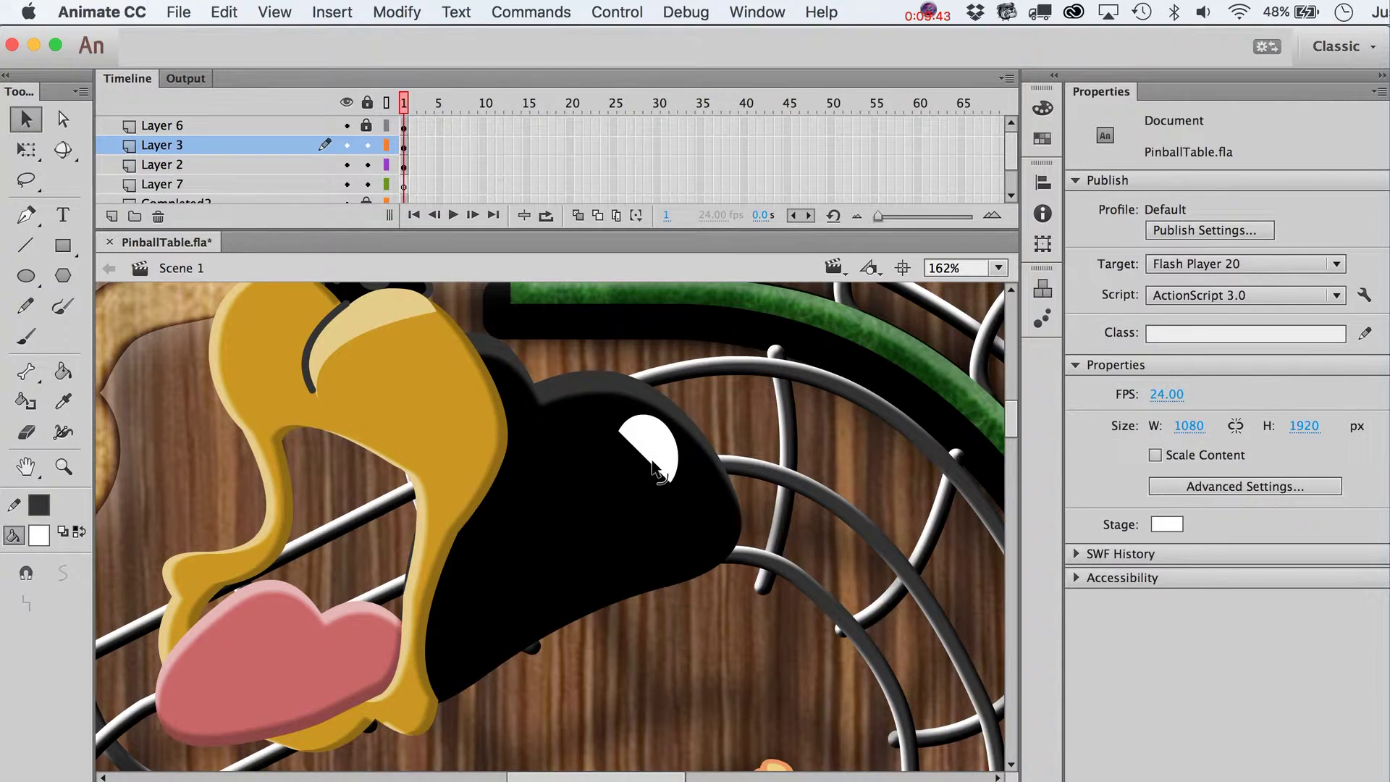
{"action": "left_click", "coordinate": [667, 465]}
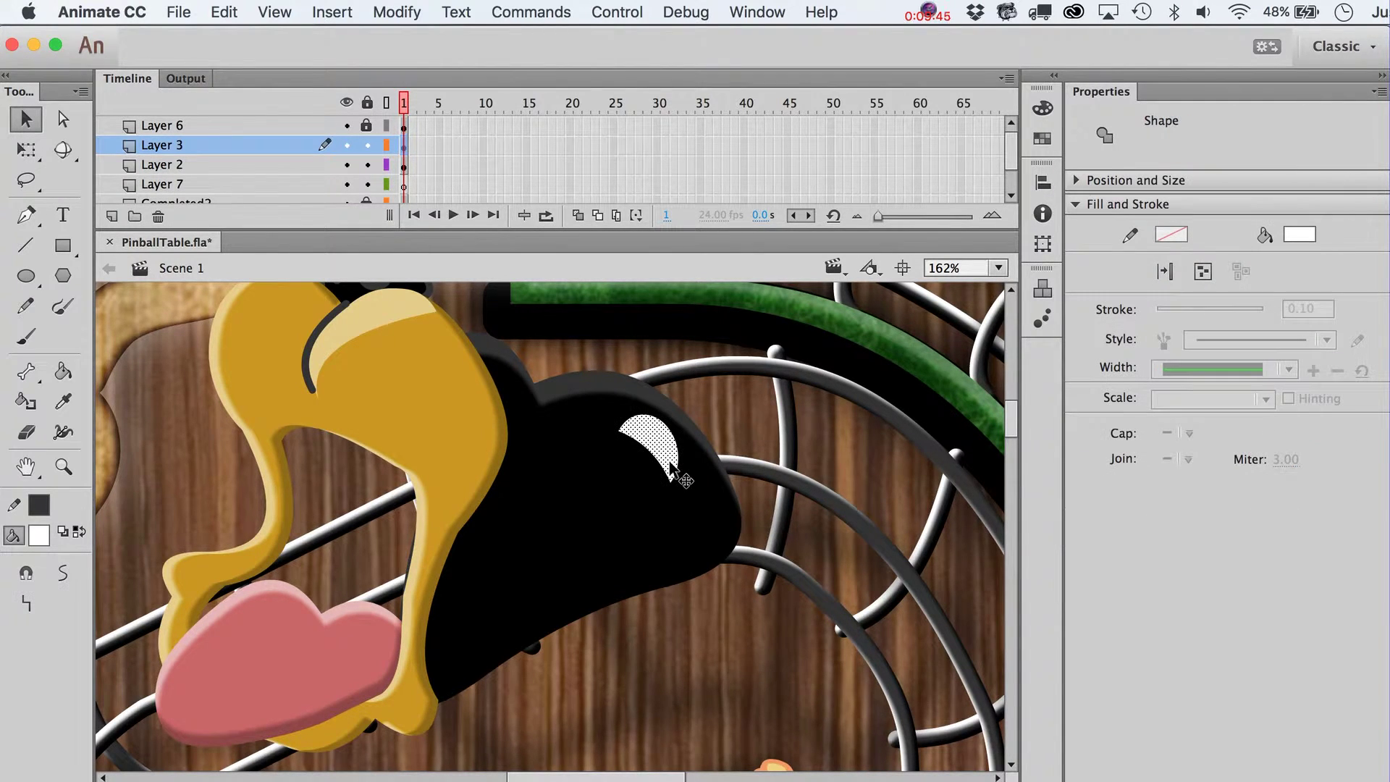
Draw a strokeless black oval over the white crescent as the eye's pupil, leaving a thin white rim
{"action": "left_click", "coordinate": [26, 276]}
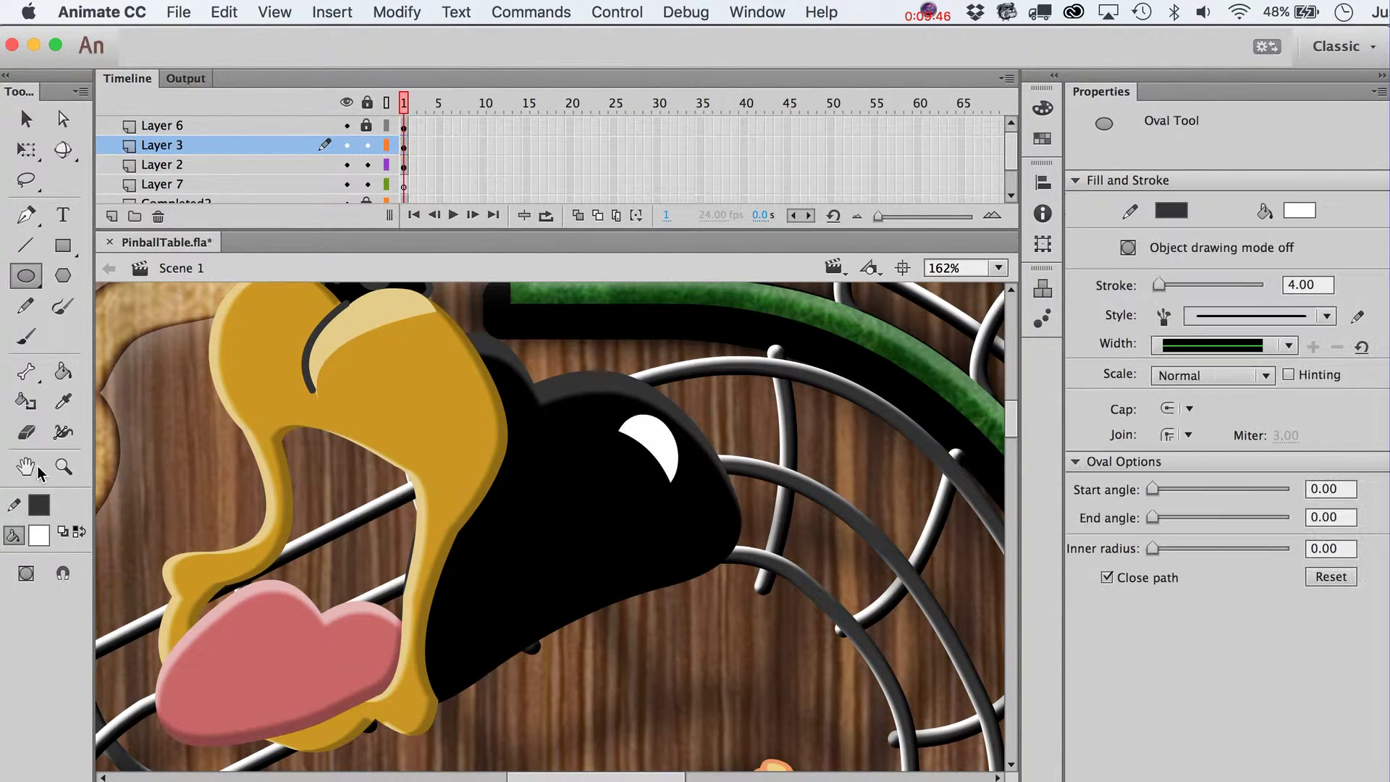
{"action": "left_click", "coordinate": [39, 539]}
{"action": "left_click", "coordinate": [120, 605]}
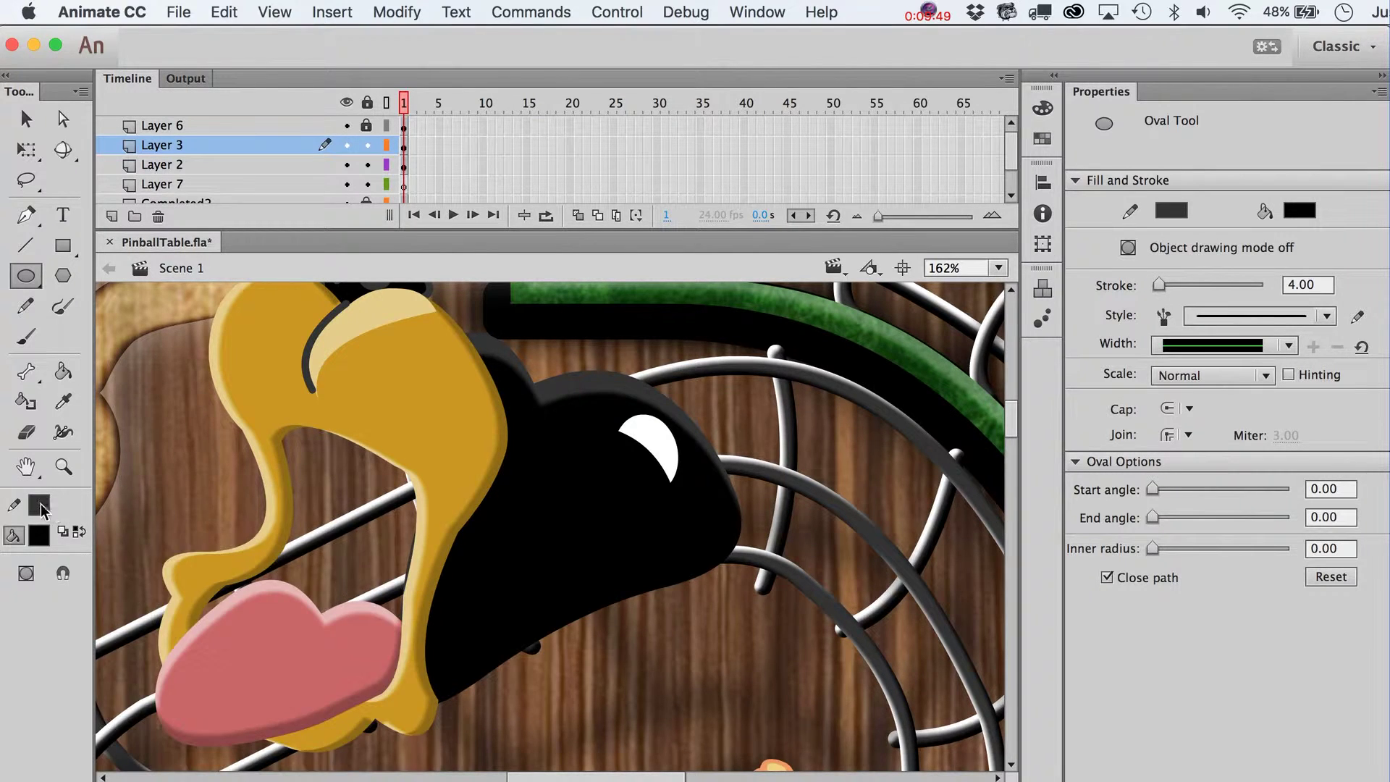
{"action": "left_click", "coordinate": [38, 505]}
{"action": "left_click", "coordinate": [385, 532]}
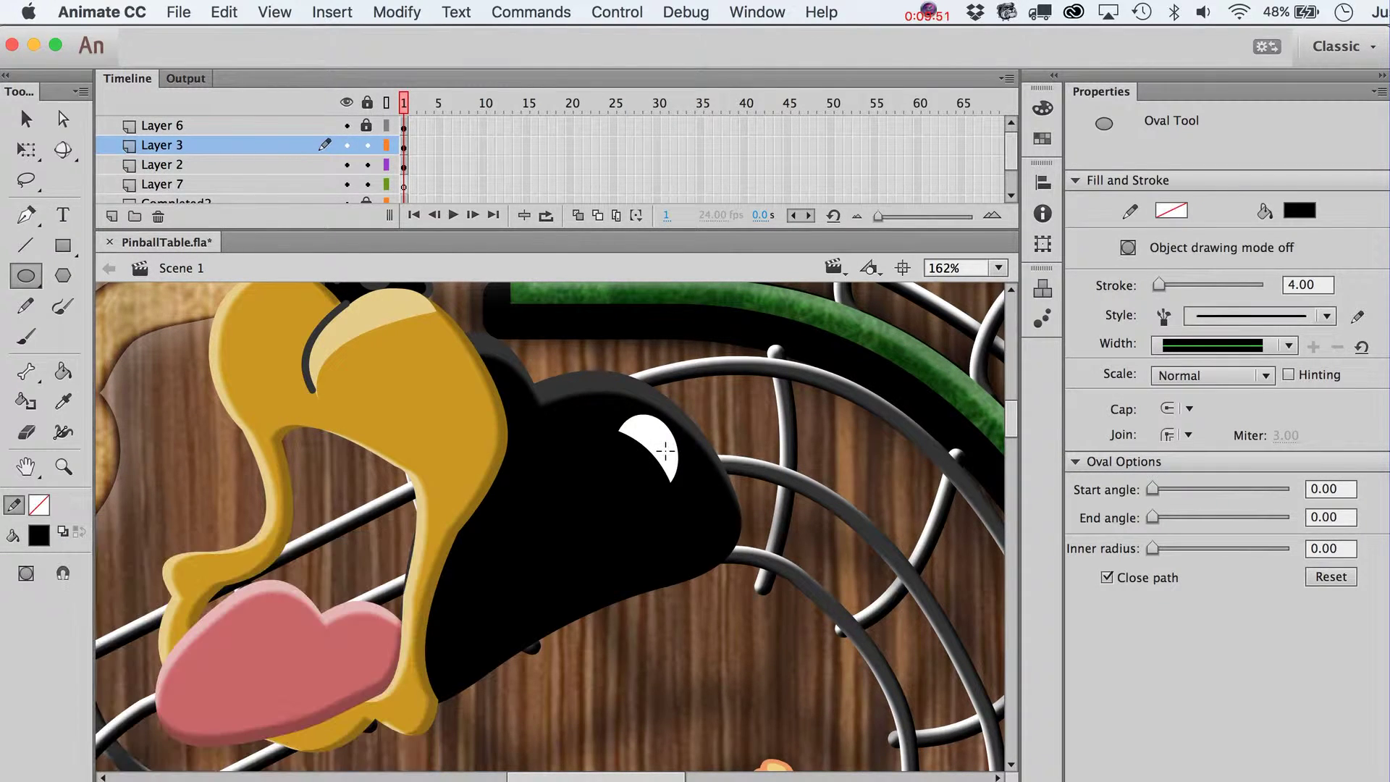
{"action": "left_click_drag", "start_coordinate": [624, 419], "coordinate": [672, 482]}
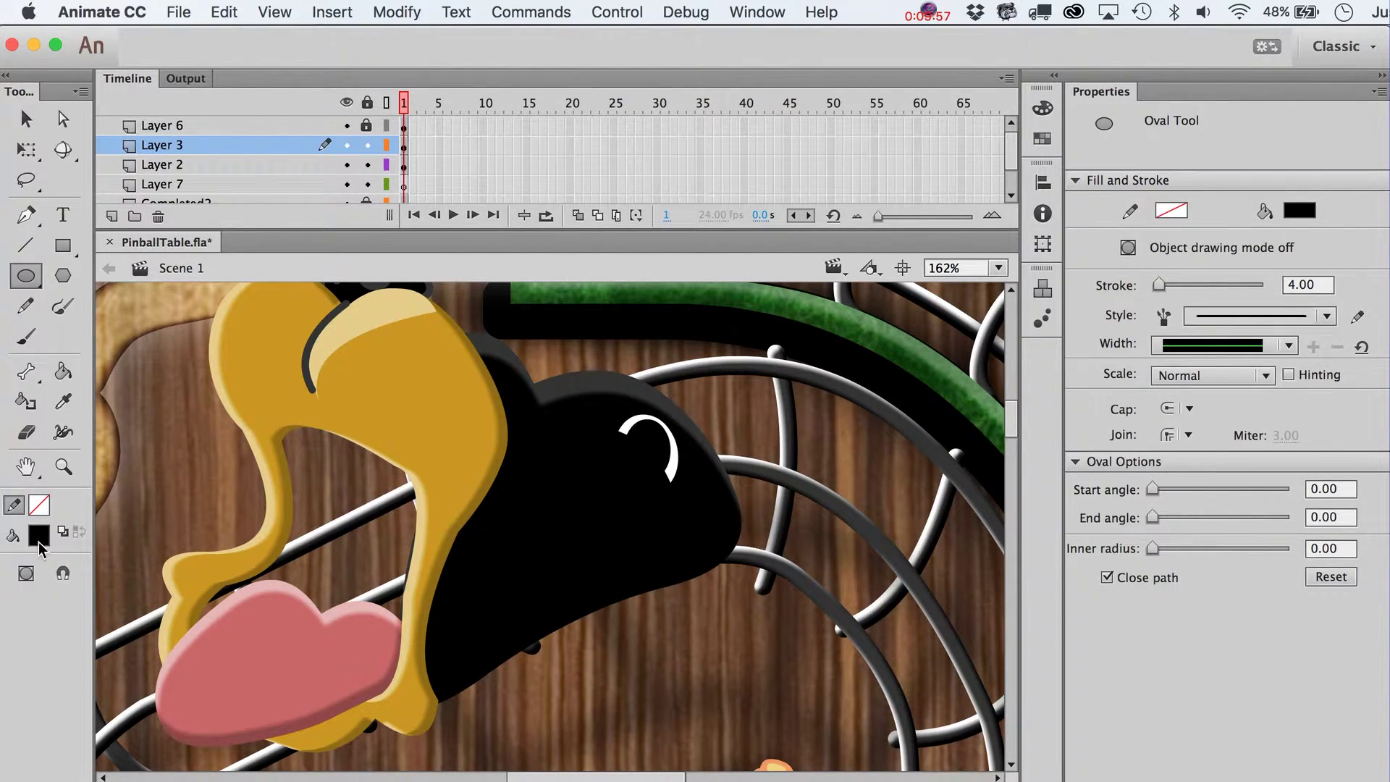
Draw a small strokeless white dot in the upper part of the pupil as a highlight
{"action": "left_click", "coordinate": [39, 535]}
{"action": "left_click", "coordinate": [123, 683]}
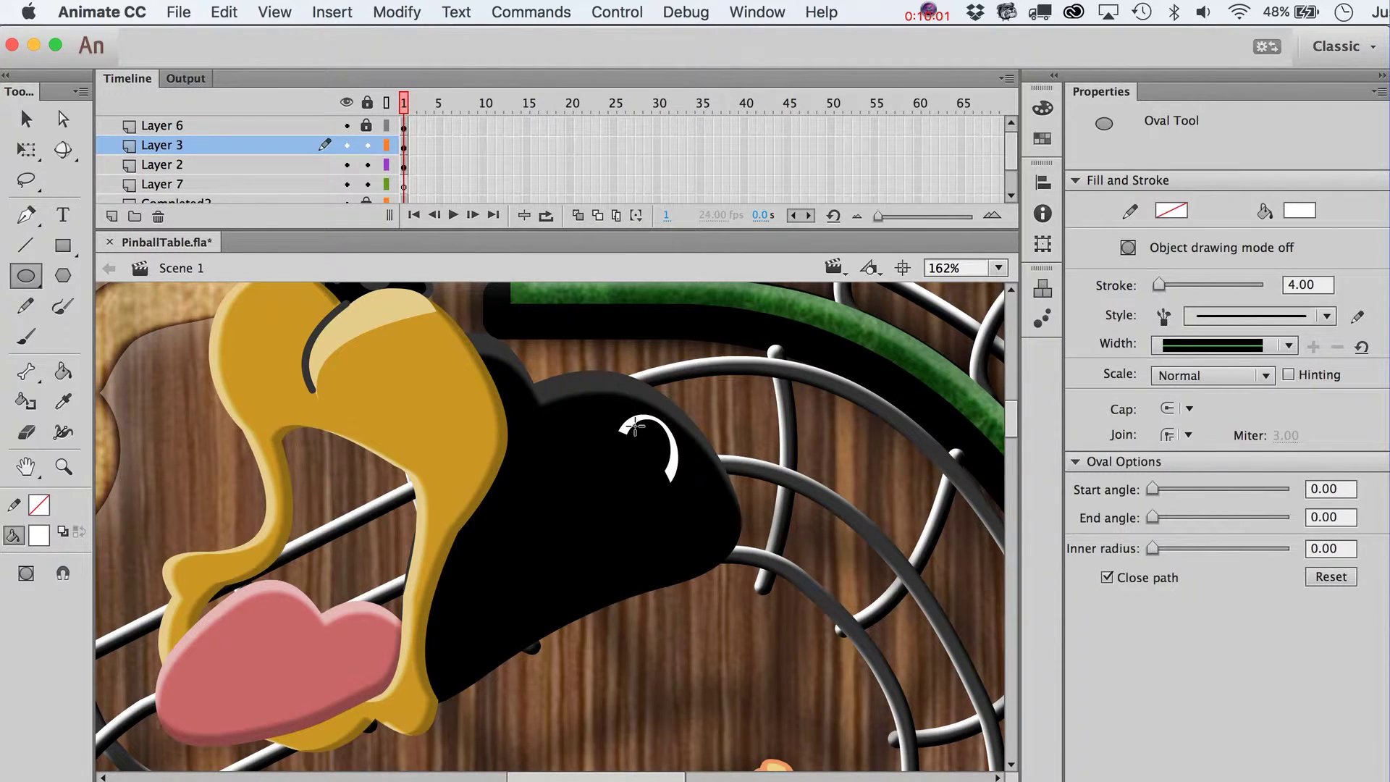
{"action": "left_click_drag", "start_coordinate": [651, 437], "coordinate": [659, 447]}
{"action": "key", "text": "super+z"}
{"action": "left_click_drag", "start_coordinate": [657, 445], "coordinate": [654, 441]}
Convert the highlight, pupil and white rim together to a movie clip symbol named "bear ye"
{"action": "left_click", "coordinate": [64, 467]}
{"action": "left_click", "coordinate": [650, 580], "text": "alt"}
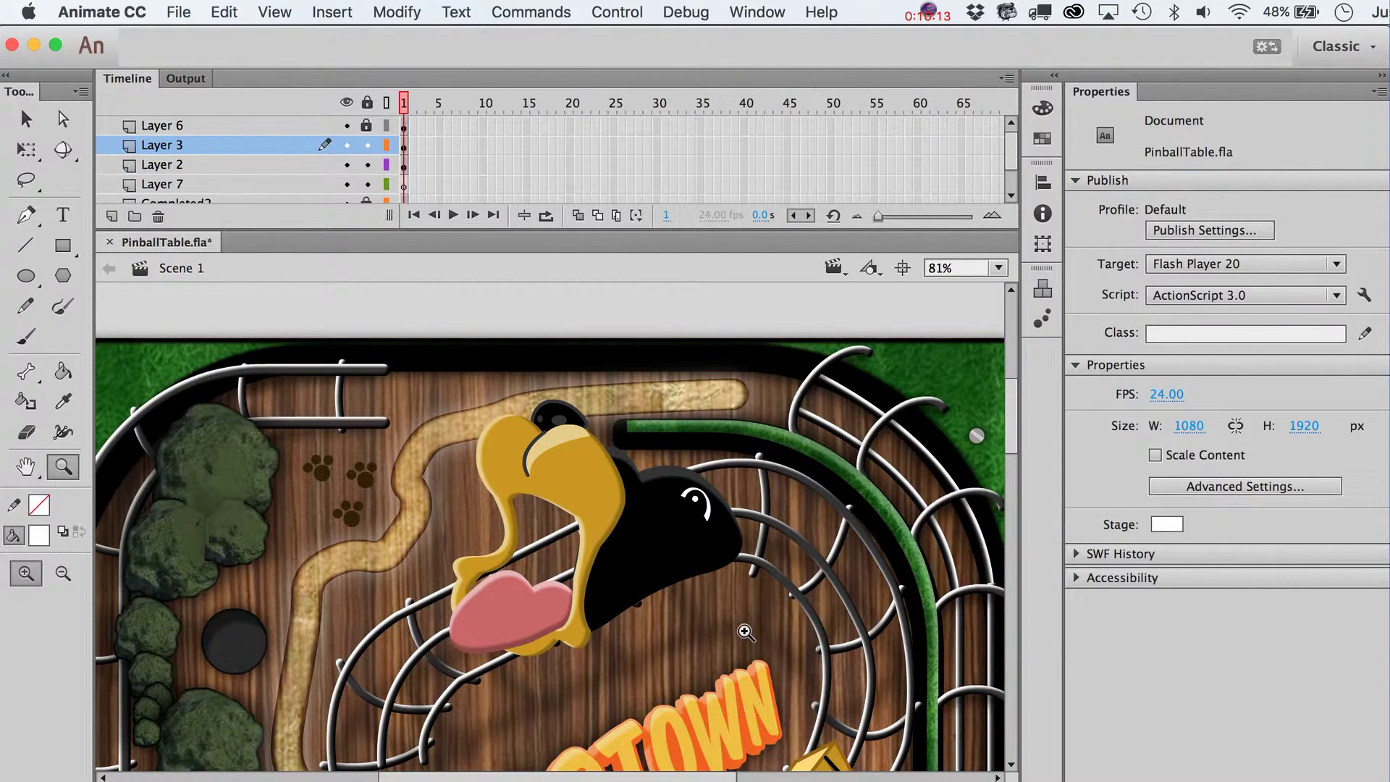
{"action": "left_click_drag", "start_coordinate": [501, 408], "coordinate": [776, 646]}
{"action": "key", "text": "v"}
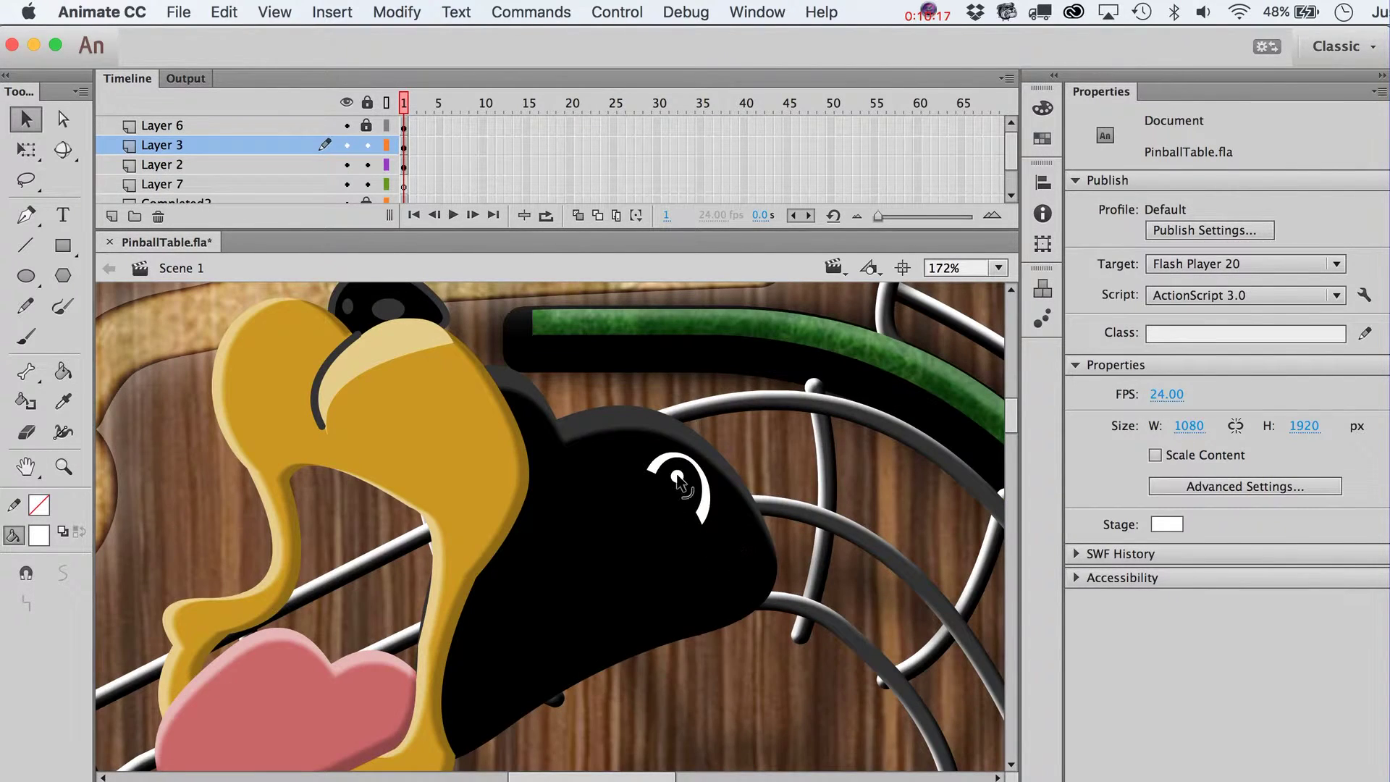
{"action": "left_click", "coordinate": [677, 475]}
{"action": "left_click", "coordinate": [699, 499], "text": "shift"}
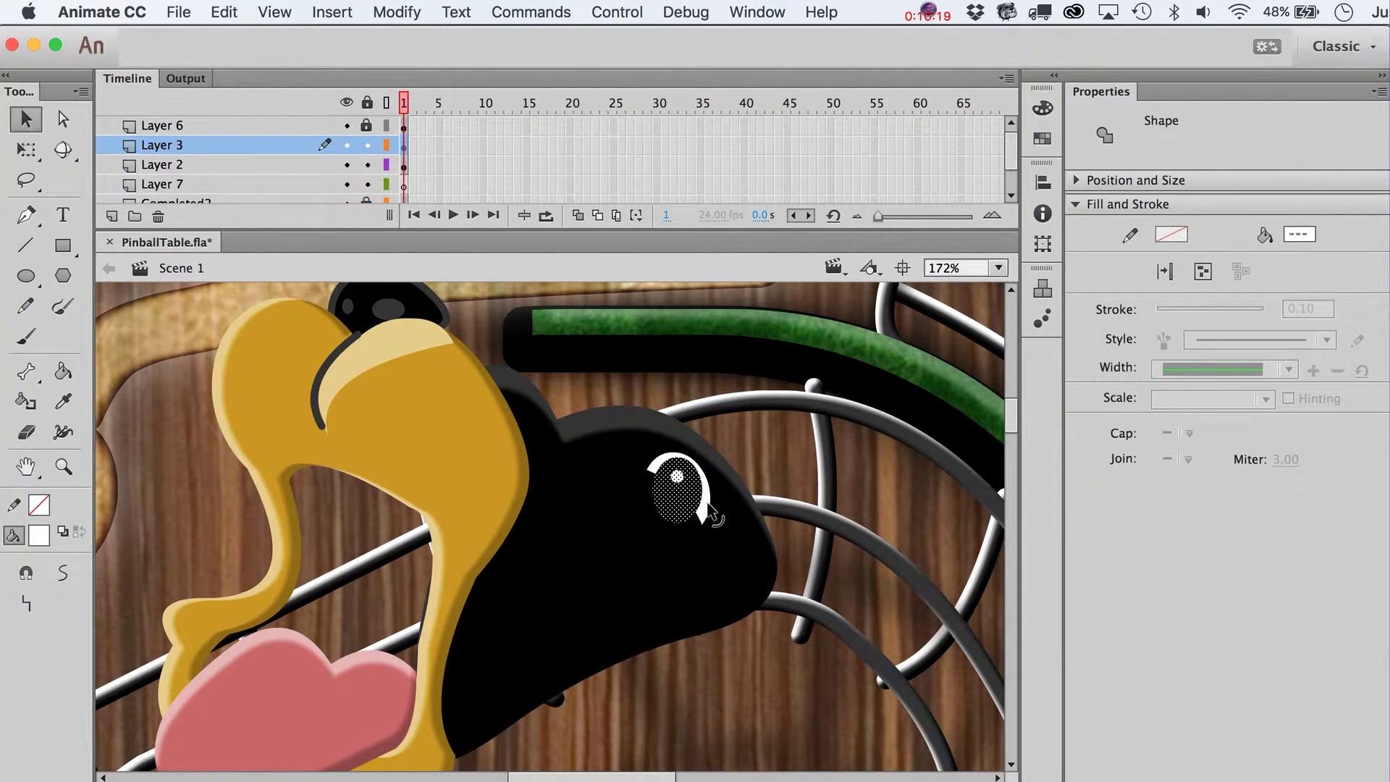
{"action": "left_click", "coordinate": [710, 504], "text": "shift"}
{"action": "key", "text": "F8"}
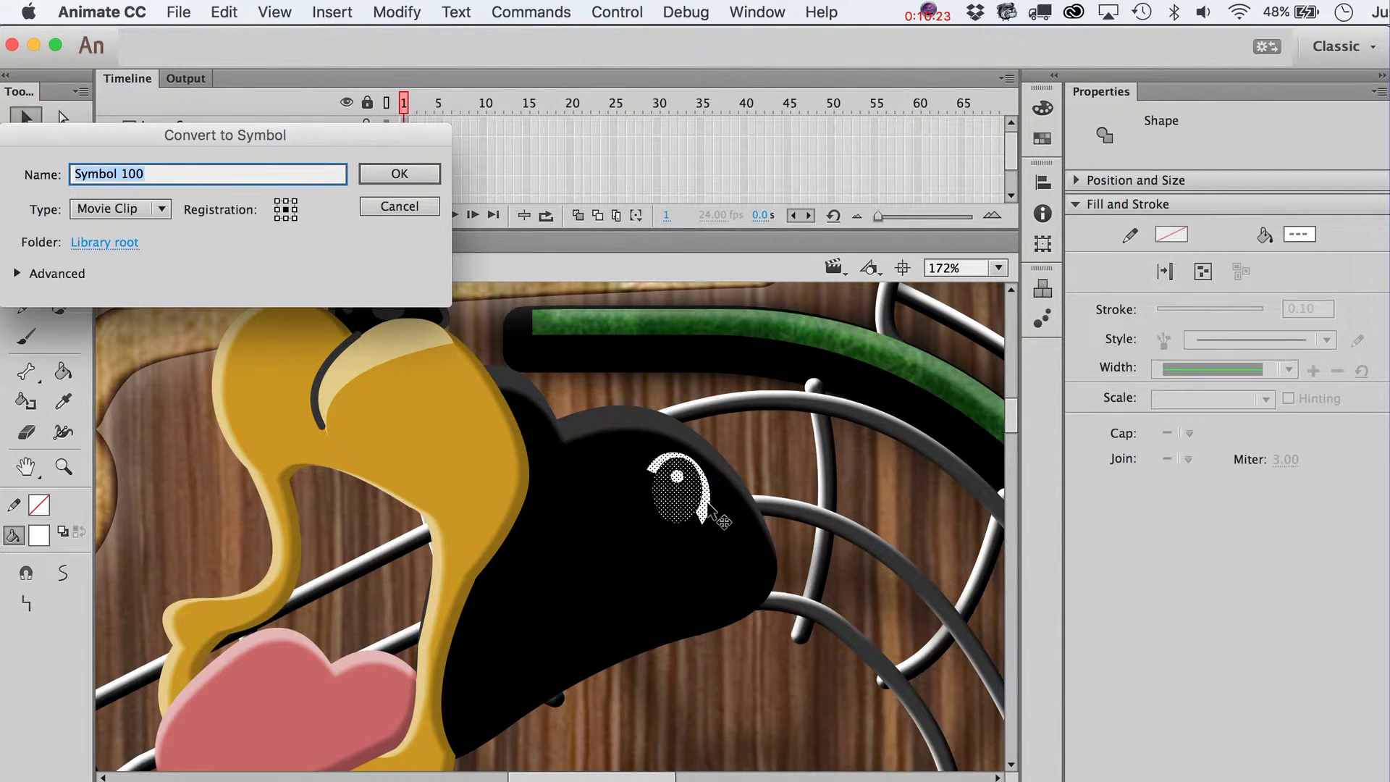
{"action": "type", "text": "bear ye"}
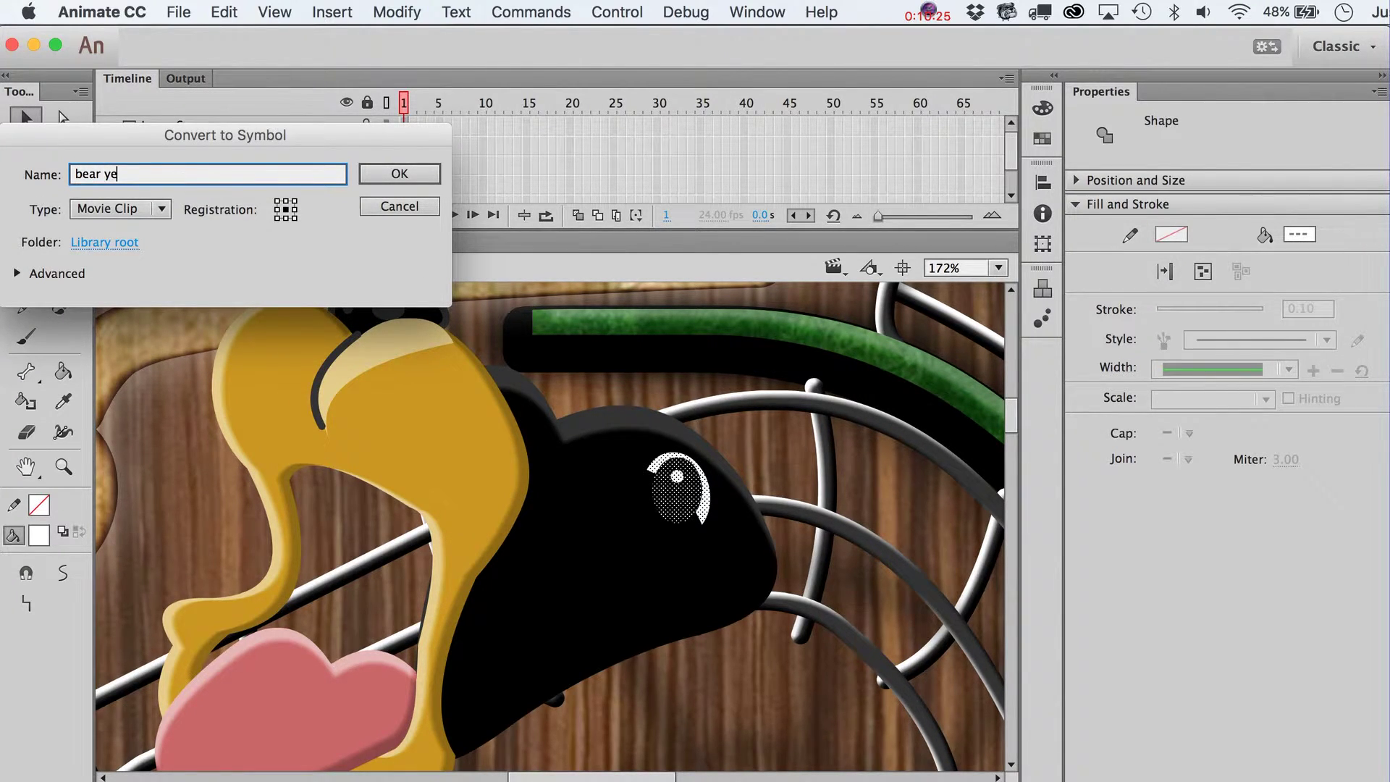
{"action": "key", "text": "Return"}
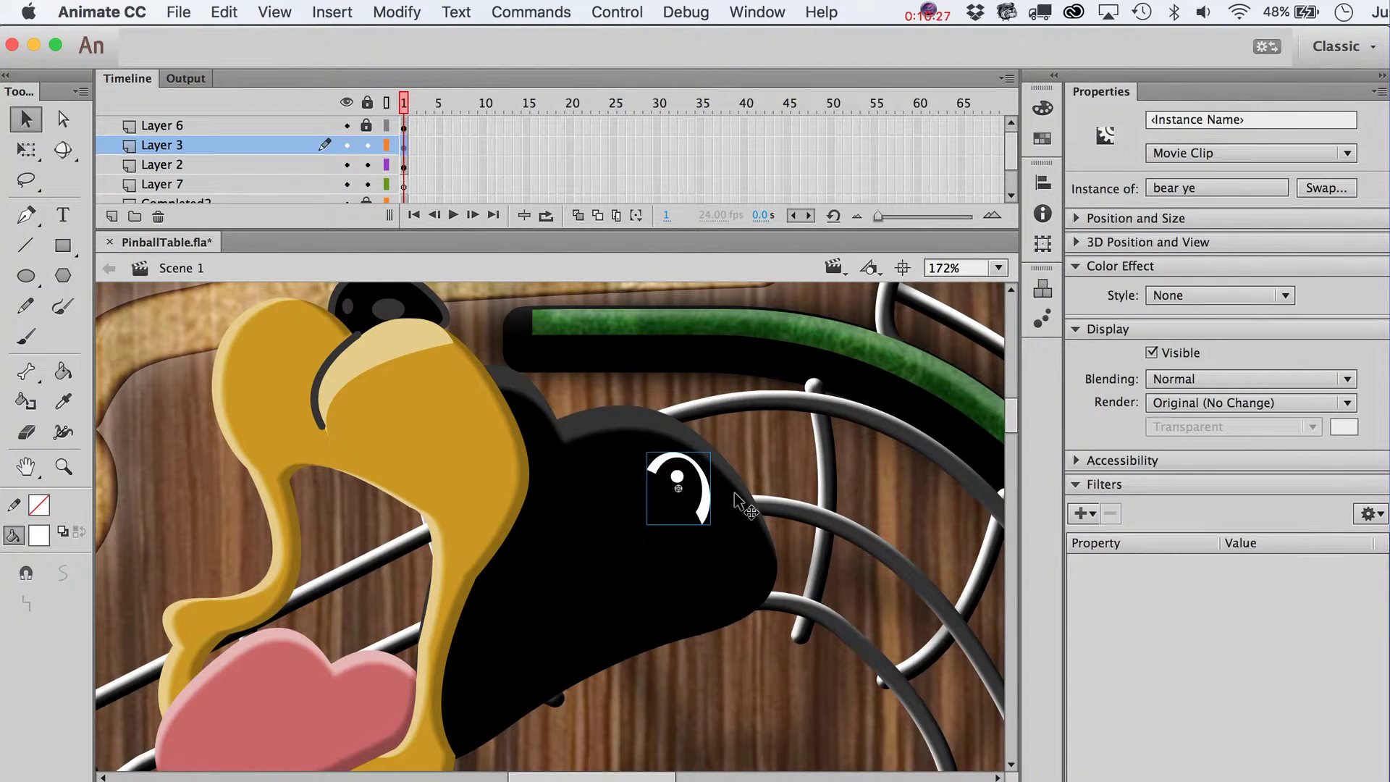
Paste a copy of the eye to the left of the first one and flip it horizontally
{"action": "key", "text": "super+v"}
{"action": "key", "text": "shift+Left"}
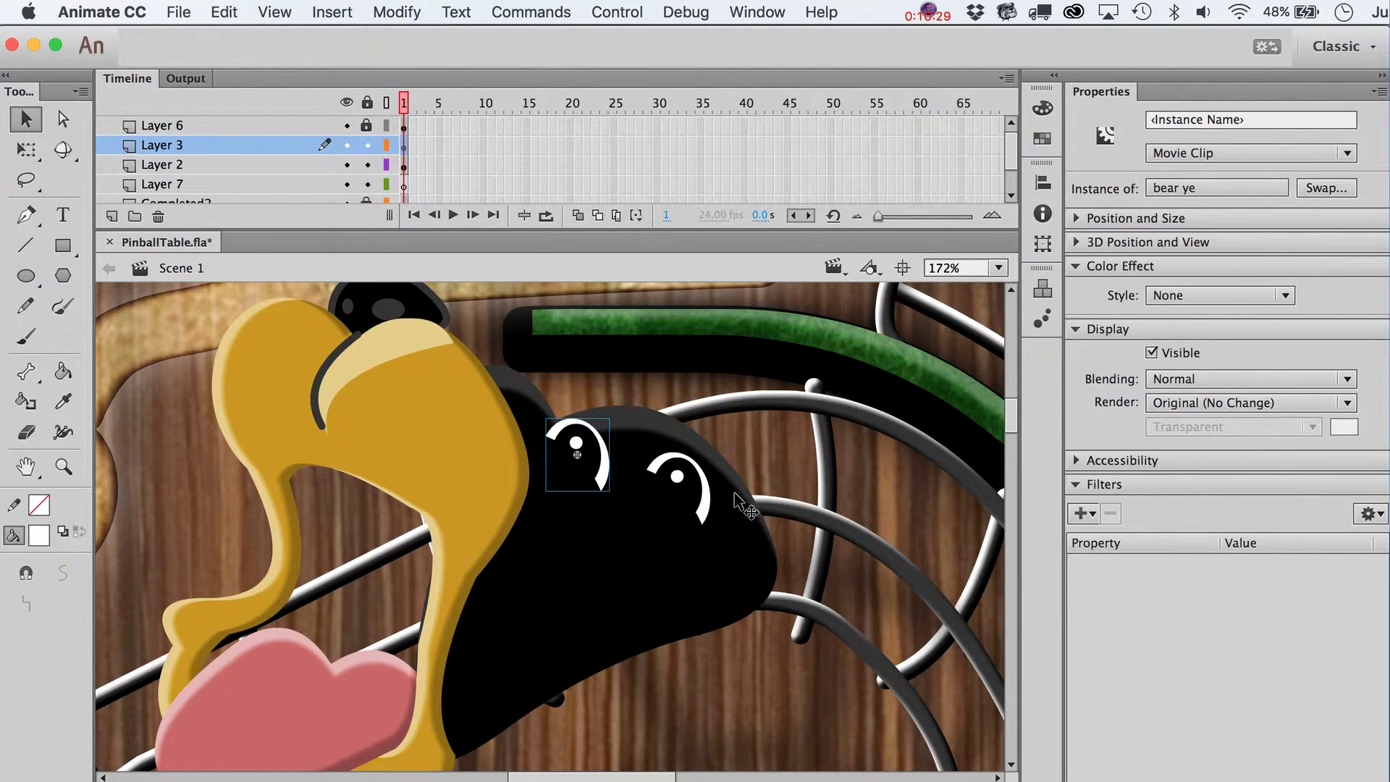
{"action": "key", "text": "super+shift+h"}
Shrink and rotate the copied eye, and nudge it up to the notch between the brow bump and the crown
{"action": "key", "text": "q"}
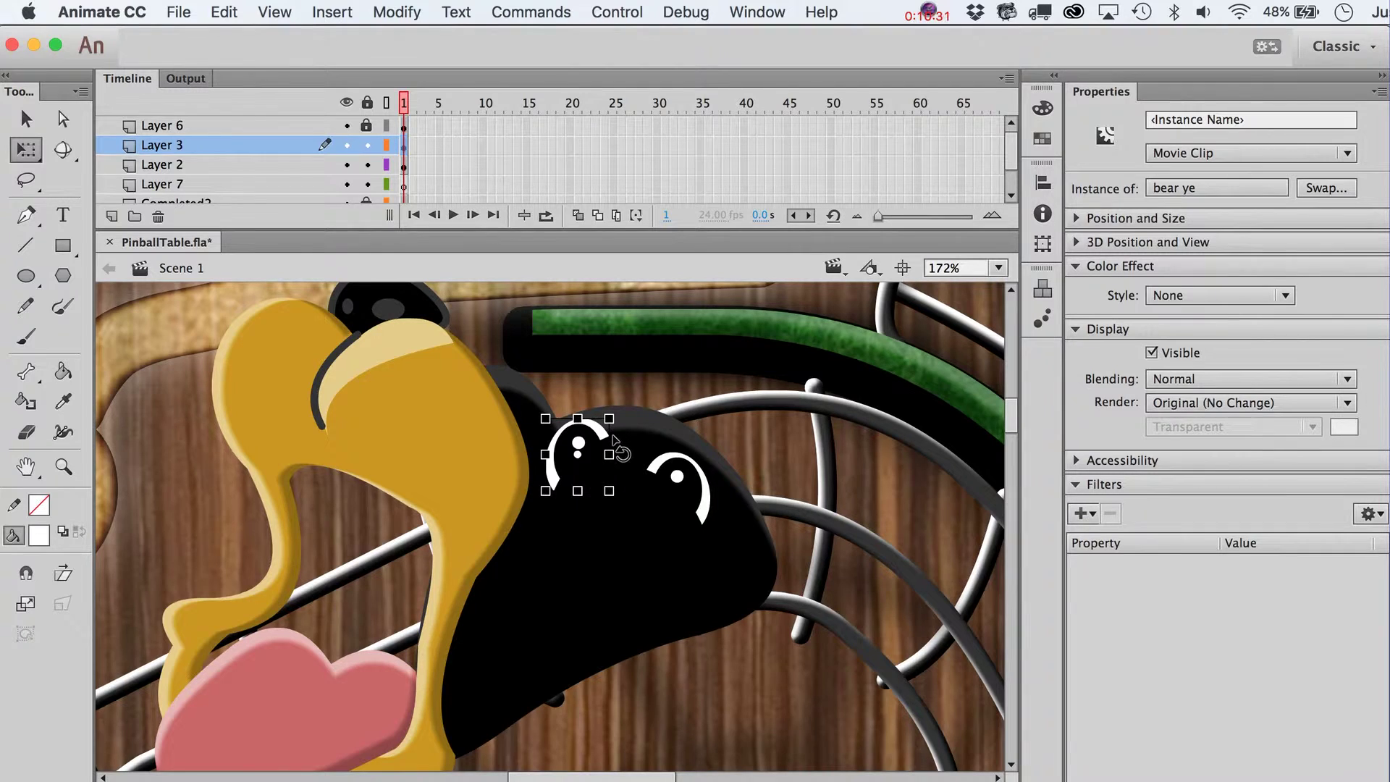
{"action": "left_click_drag", "start_coordinate": [621, 427], "coordinate": [607, 461]}
{"action": "key", "text": "v"}
{"action": "key", "text": "shift+Up"}
{"action": "key", "text": "shift+Up"}
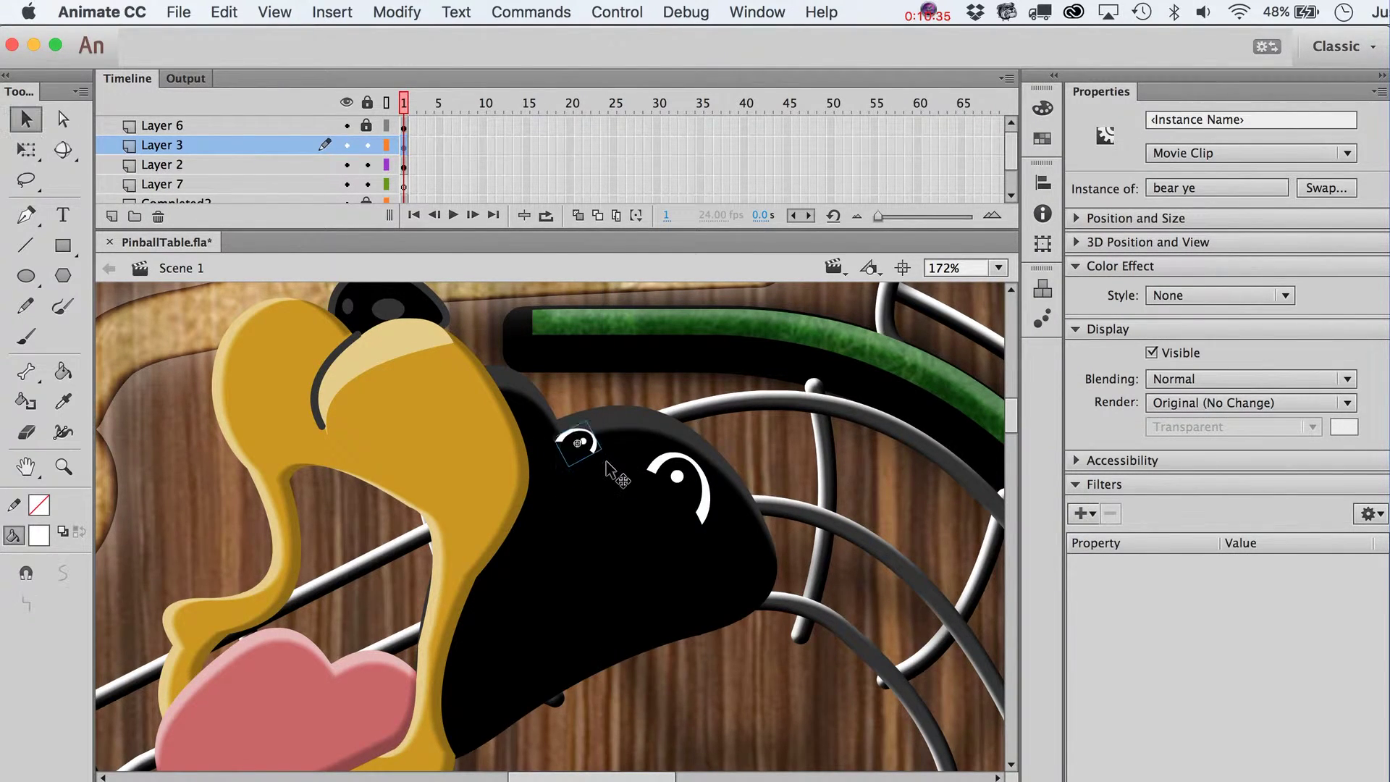
{"action": "key", "text": "shift+Right"}
{"action": "key", "text": "Left"}
{"action": "key", "text": "Left"}
{"action": "key", "text": "Left"}
{"action": "key", "text": "Left"}
{"action": "key", "text": "Left"}
{"action": "key", "text": "Left"}
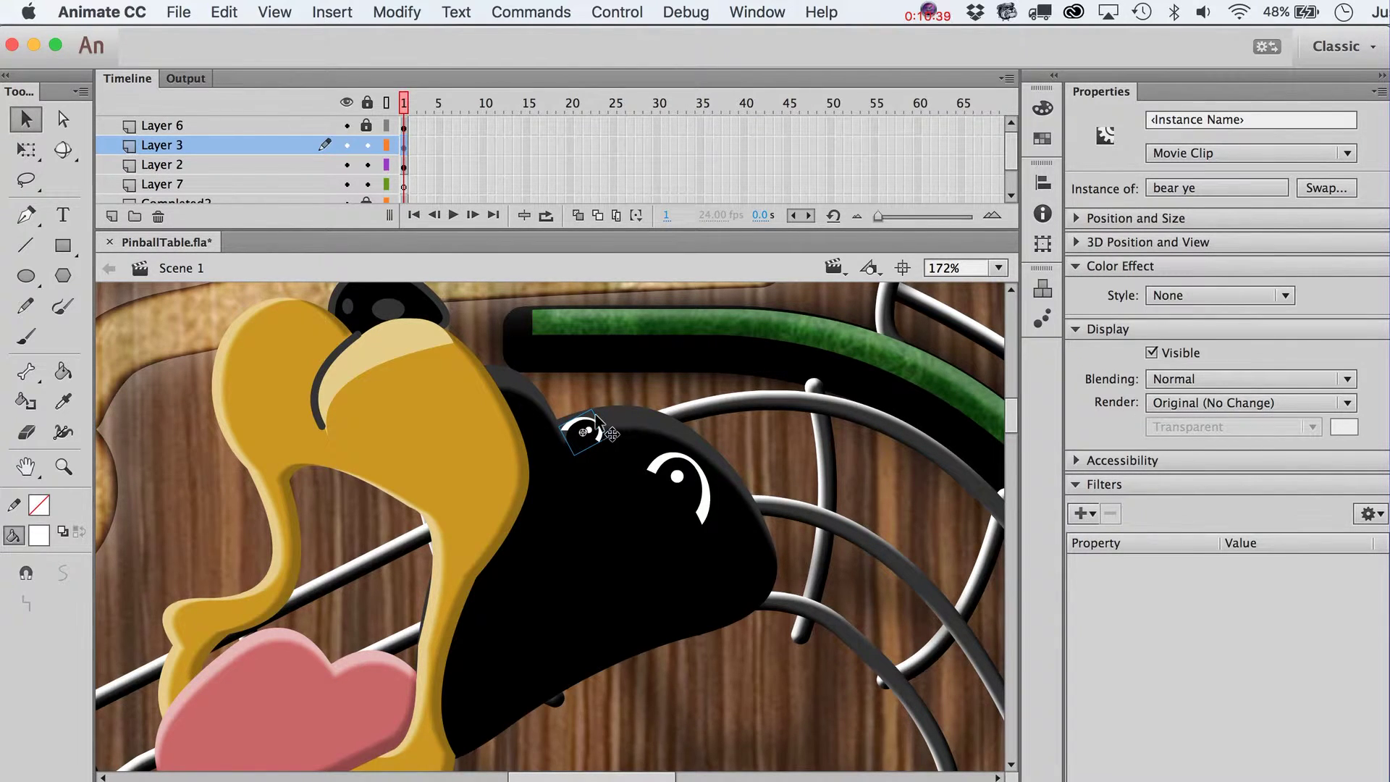
Examine how the bear's head and eyes look against the whole pinball table
{"action": "left_click", "coordinate": [666, 592]}
{"action": "key", "text": "super+2"}
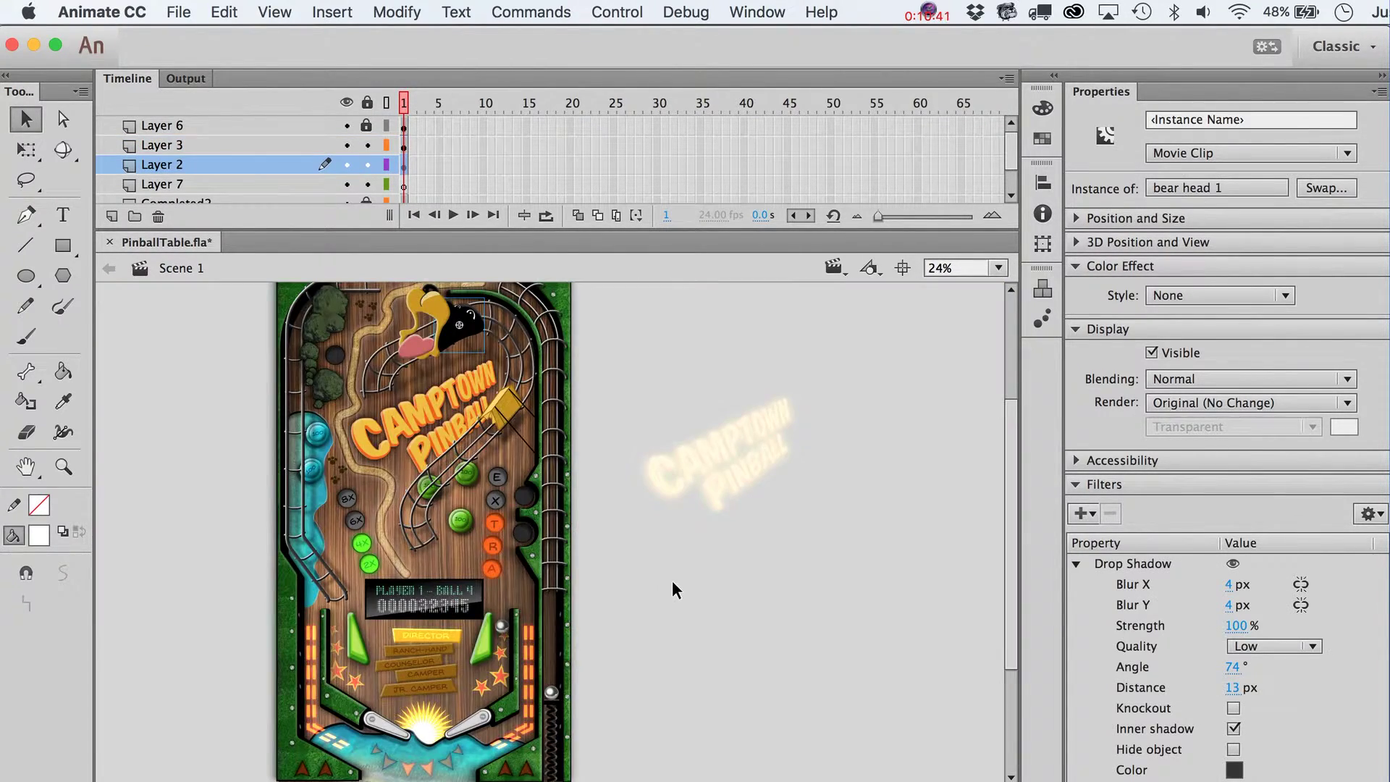
{"action": "left_click", "coordinate": [684, 576]}
{"action": "key", "text": "z"}
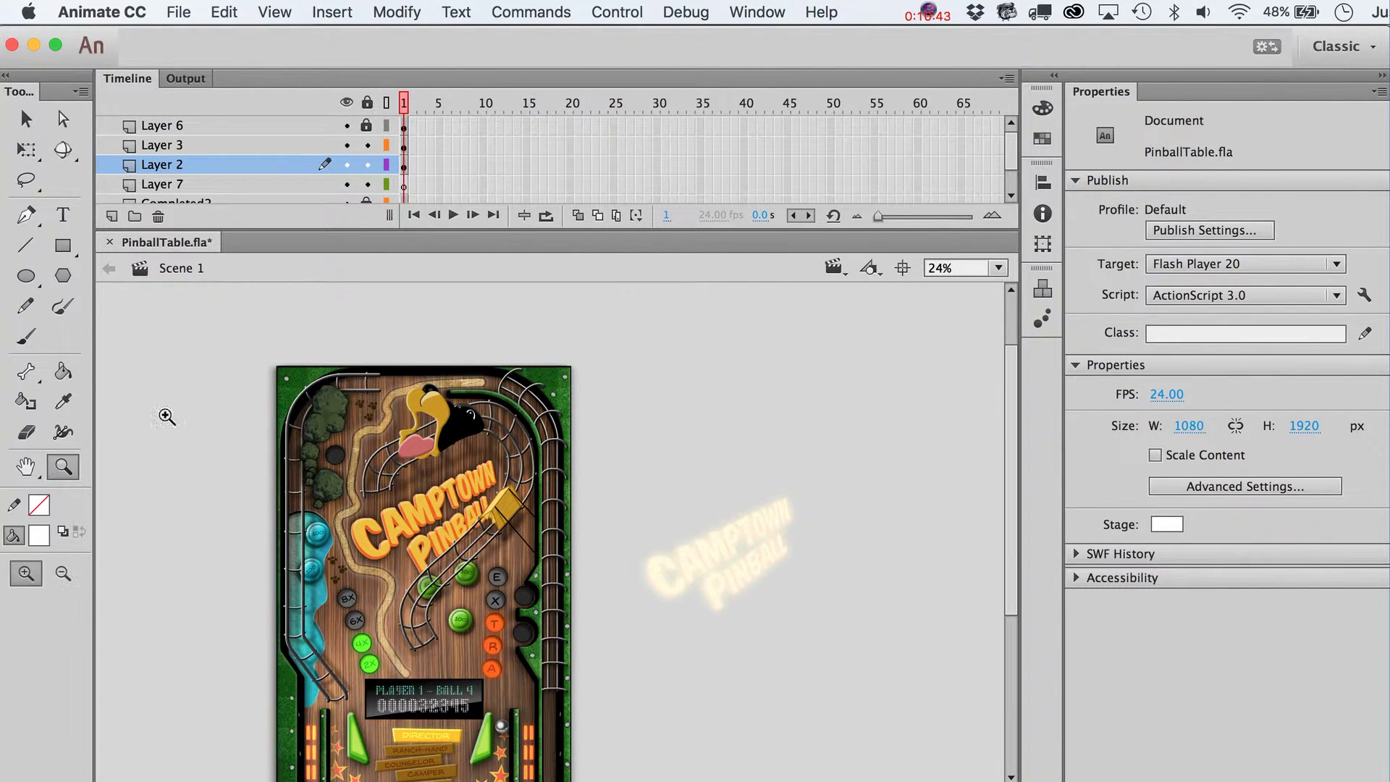
{"action": "left_click_drag", "start_coordinate": [246, 373], "coordinate": [613, 671]}
{"action": "key", "text": "v"}
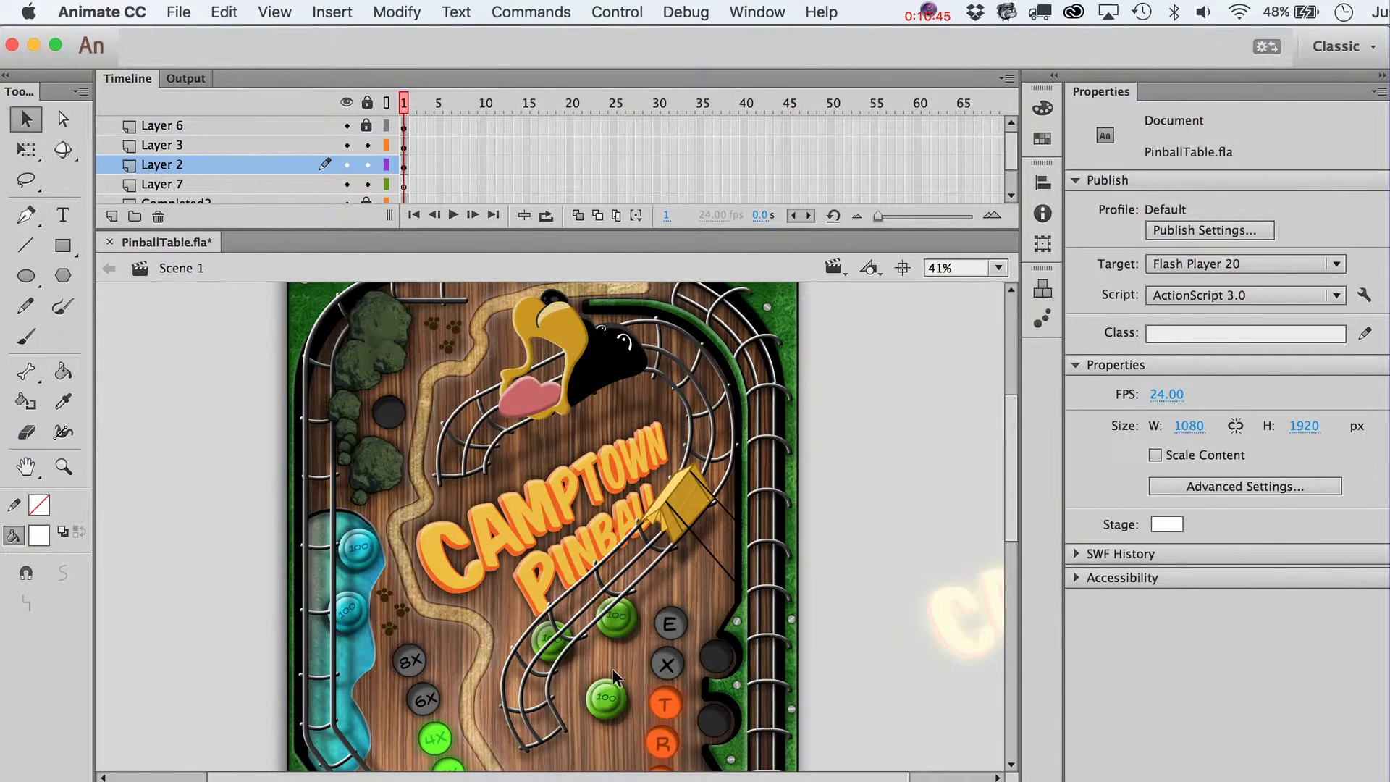
{"action": "scroll", "coordinate": [564, 467], "scroll_direction": "up", "scroll_amount": 2}
{"action": "scroll", "coordinate": [564, 467], "scroll_direction": "up", "scroll_amount": 4}
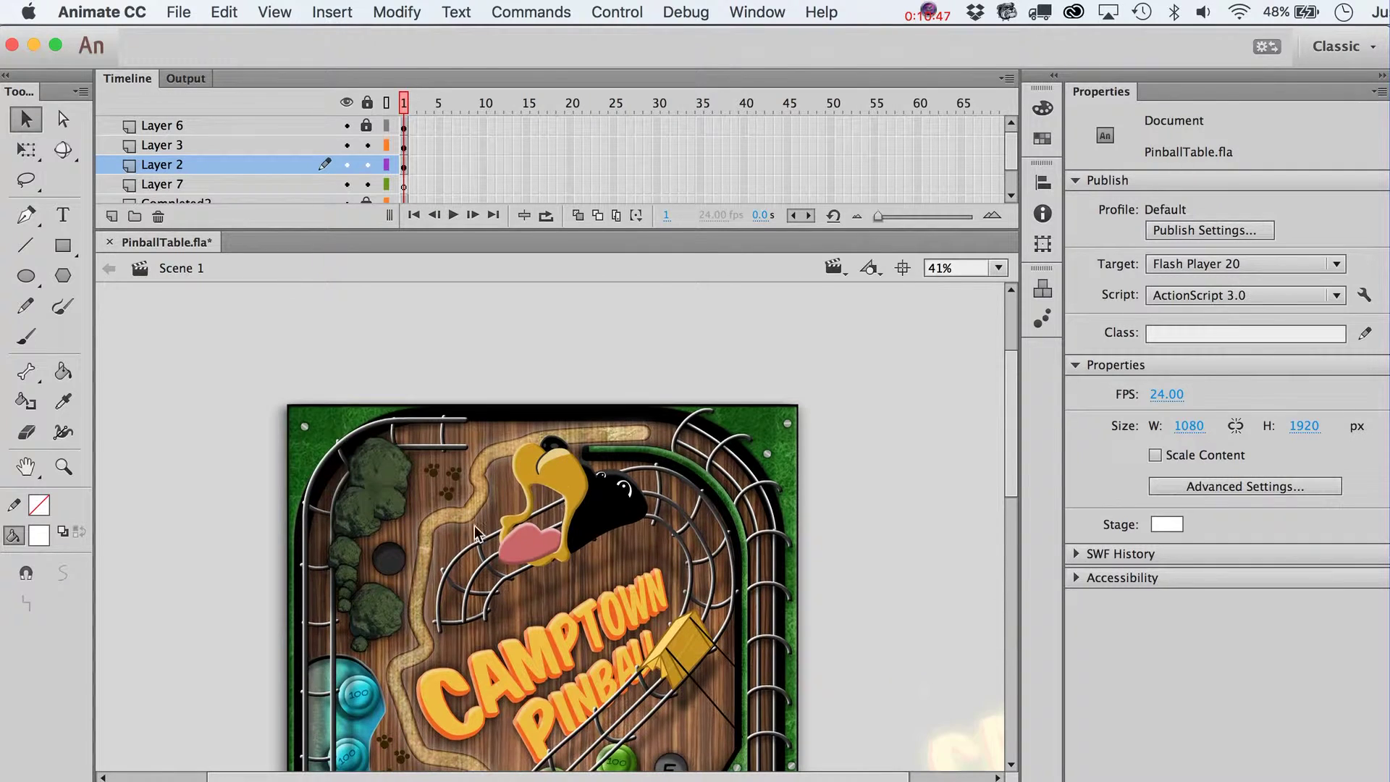
{"action": "scroll", "coordinate": [652, 602], "scroll_direction": "down", "scroll_amount": 4}
{"action": "scroll", "coordinate": [475, 581], "scroll_direction": "up", "scroll_amount": 2}
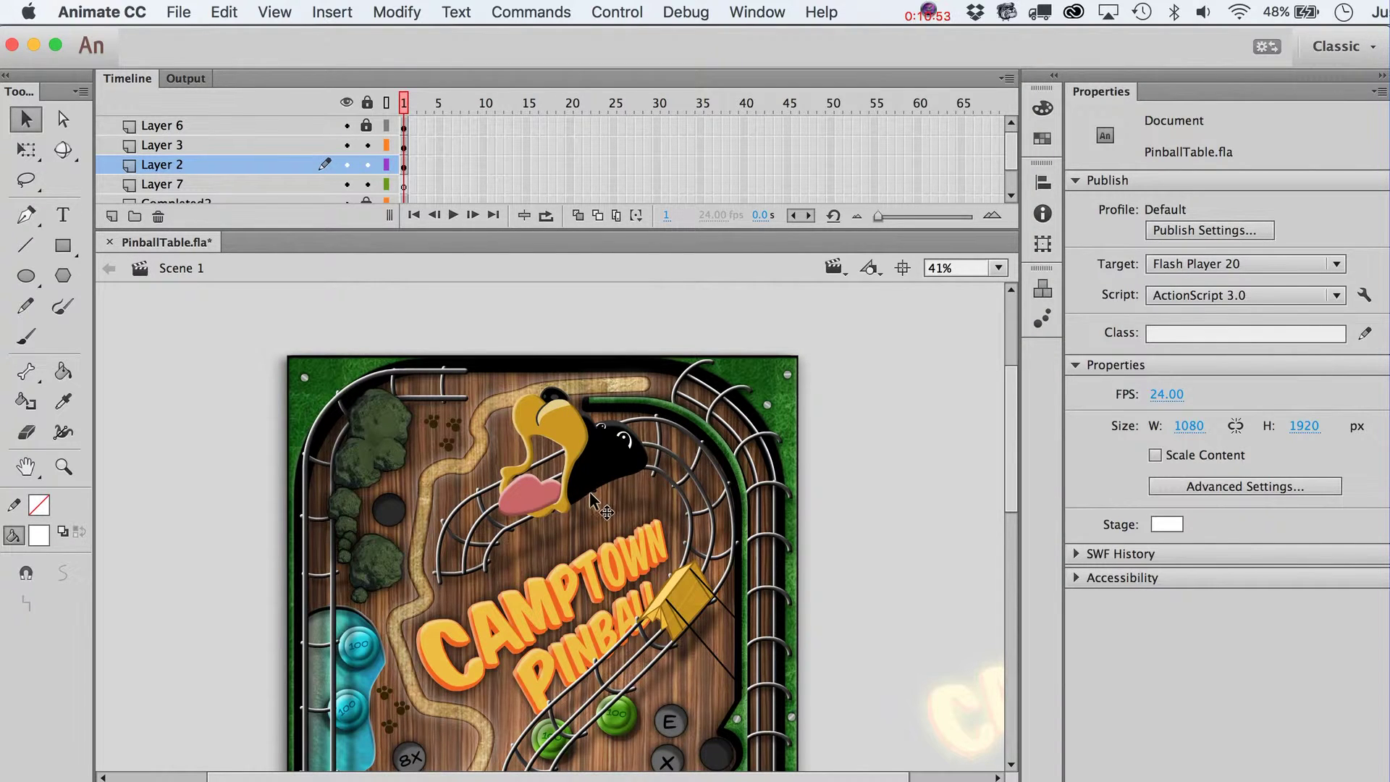
{"action": "left_click", "coordinate": [631, 450]}
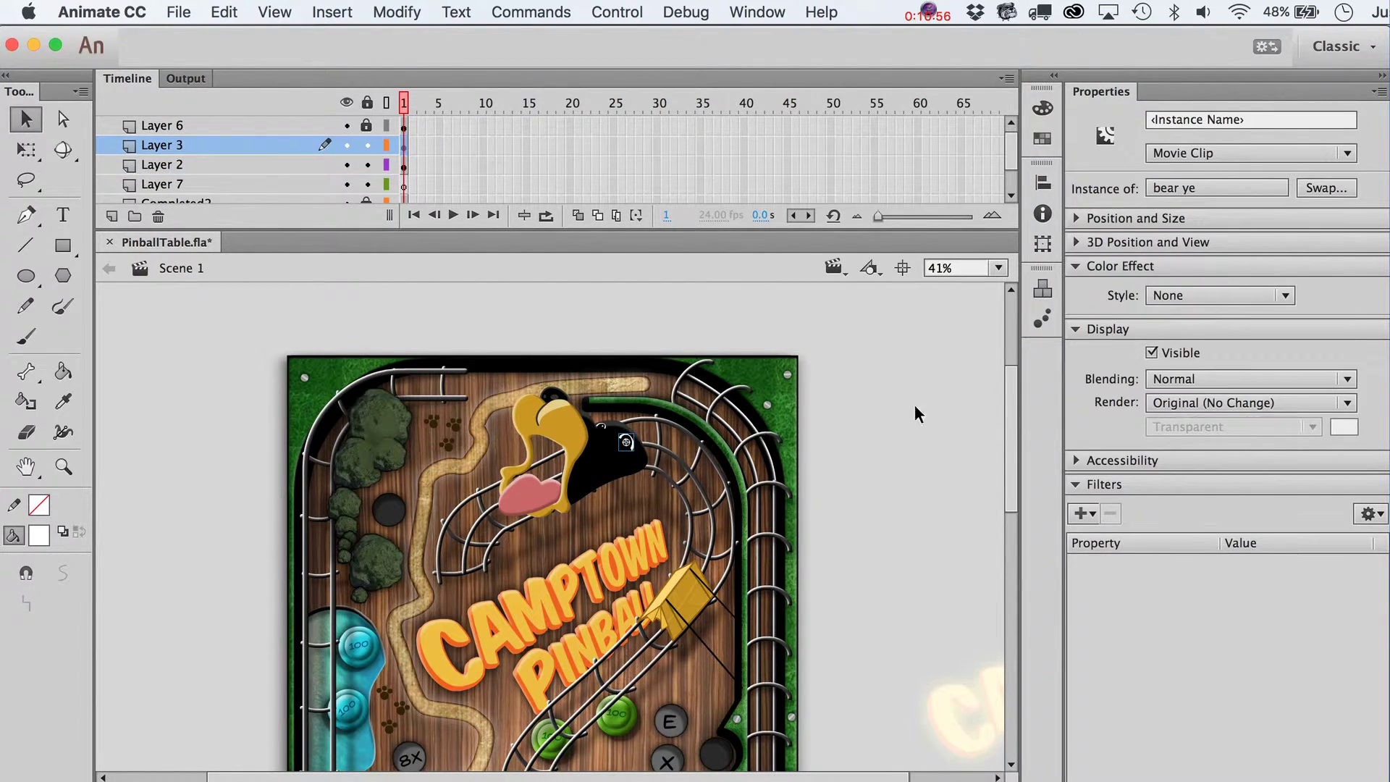
{"action": "left_click", "coordinate": [943, 409]}
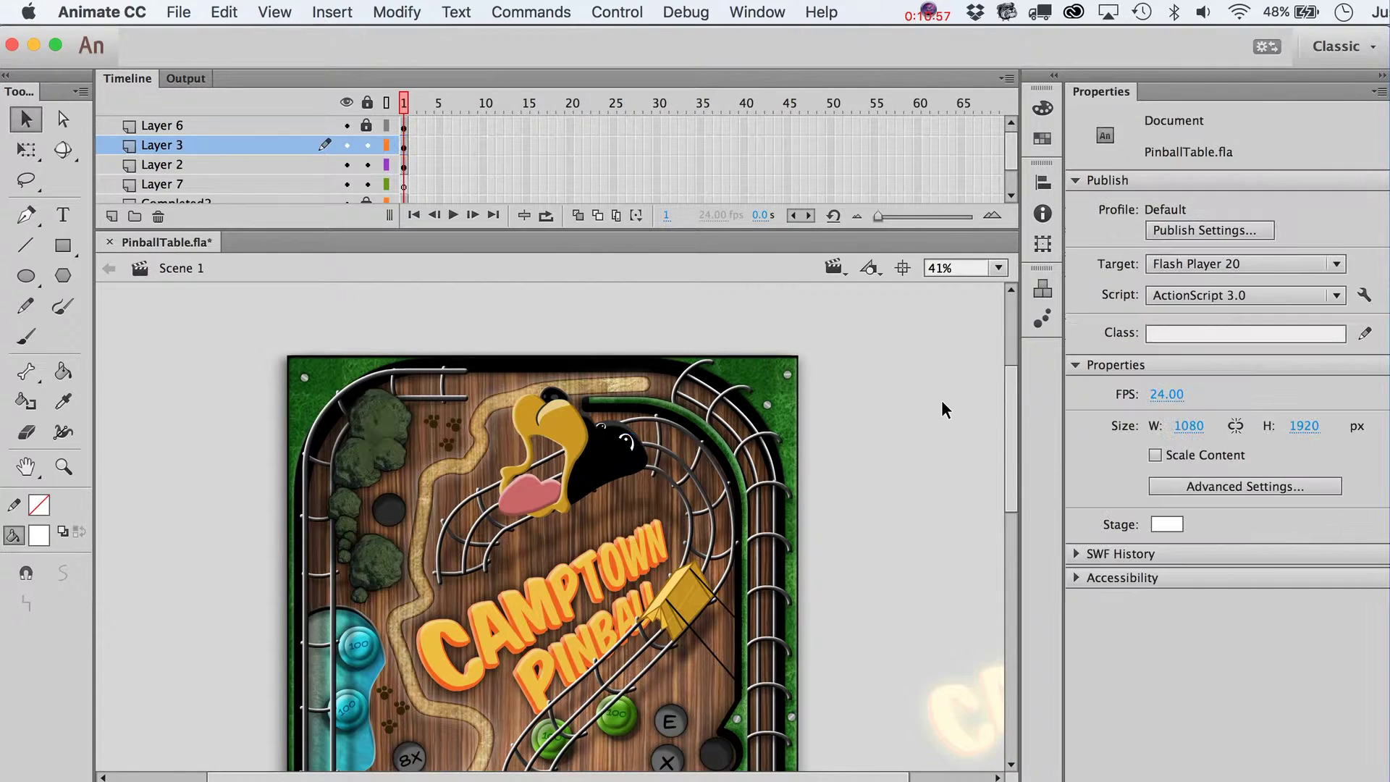
Draw a strokeless black oval on Layer 3 against the back of the bear's head as an ear
{"action": "left_click", "coordinate": [63, 467]}
{"action": "left_click_drag", "start_coordinate": [392, 388], "coordinate": [735, 550]}
{"action": "key", "text": "v"}
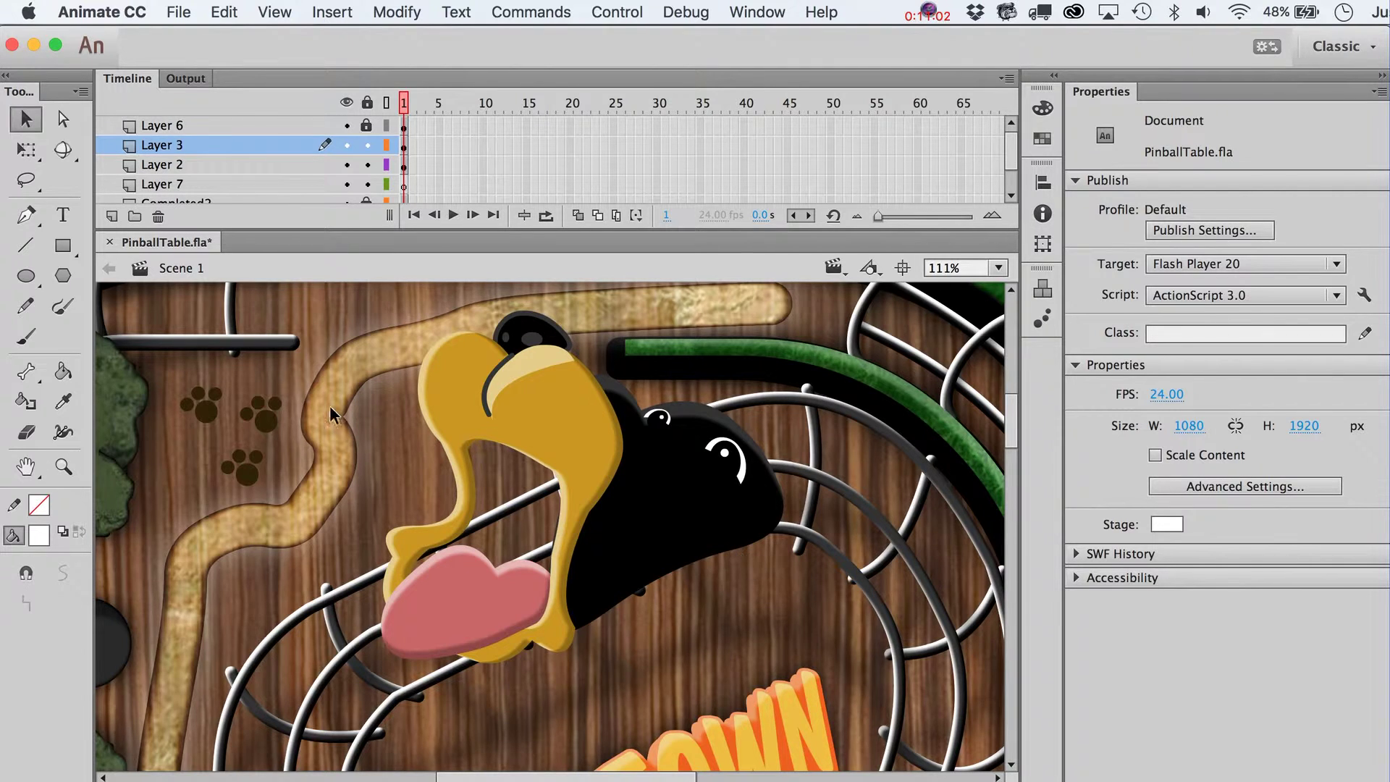
{"action": "left_click", "coordinate": [26, 275]}
{"action": "left_click", "coordinate": [39, 535]}
{"action": "left_click", "coordinate": [46, 578]}
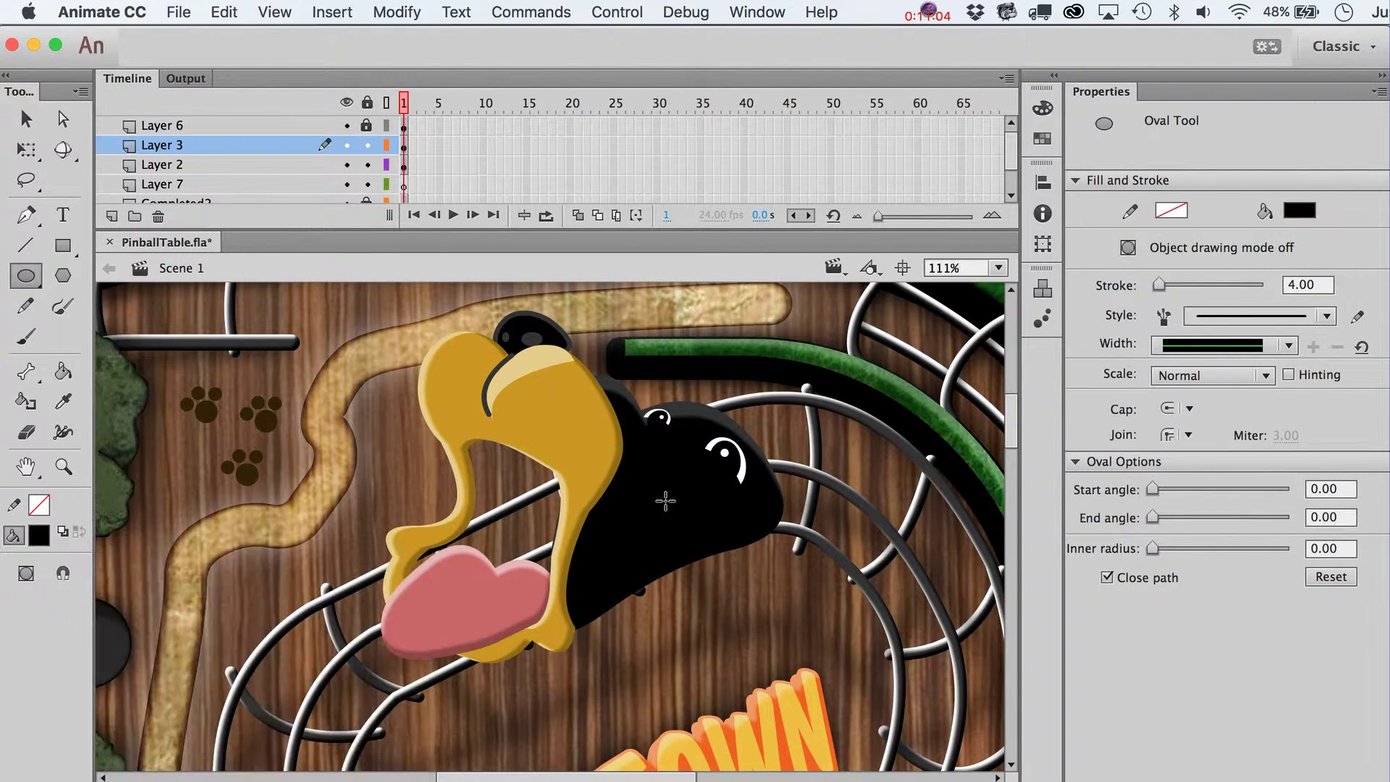
{"action": "left_click_drag", "start_coordinate": [775, 432], "coordinate": [869, 540]}
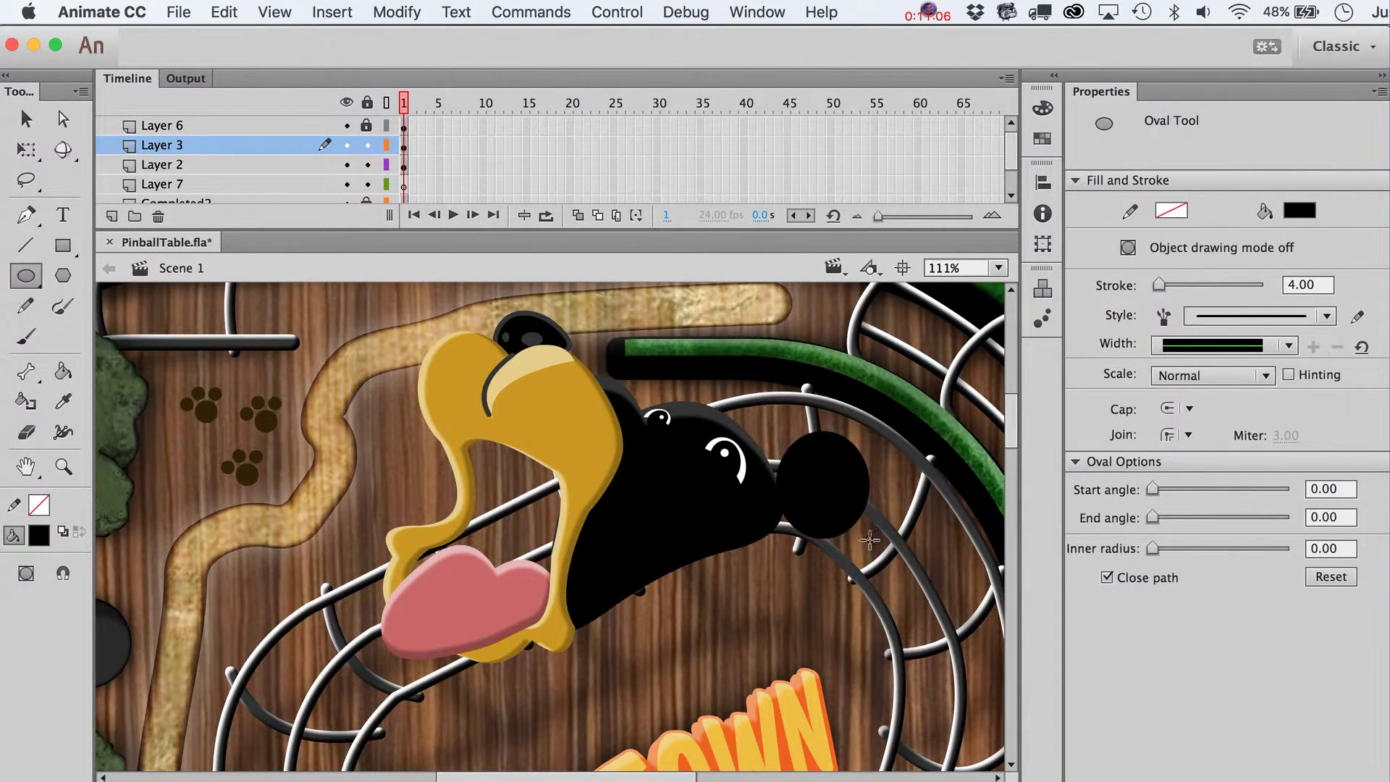
Transform the ear oval into a tilted ellipse and nudge it left and slightly down so it overlaps the back of the head
{"action": "key", "text": "v"}
{"action": "left_click", "coordinate": [850, 475]}
{"action": "key", "text": "q"}
{"action": "left_click_drag", "start_coordinate": [849, 432], "coordinate": [887, 487]}
{"action": "key", "text": "v"}
{"action": "key", "text": "shift+Left"}
{"action": "key", "text": "shift+Left"}
{"action": "key", "text": "shift+Left"}
{"action": "key", "text": "shift+Right"}
{"action": "key", "text": "shift+Down"}
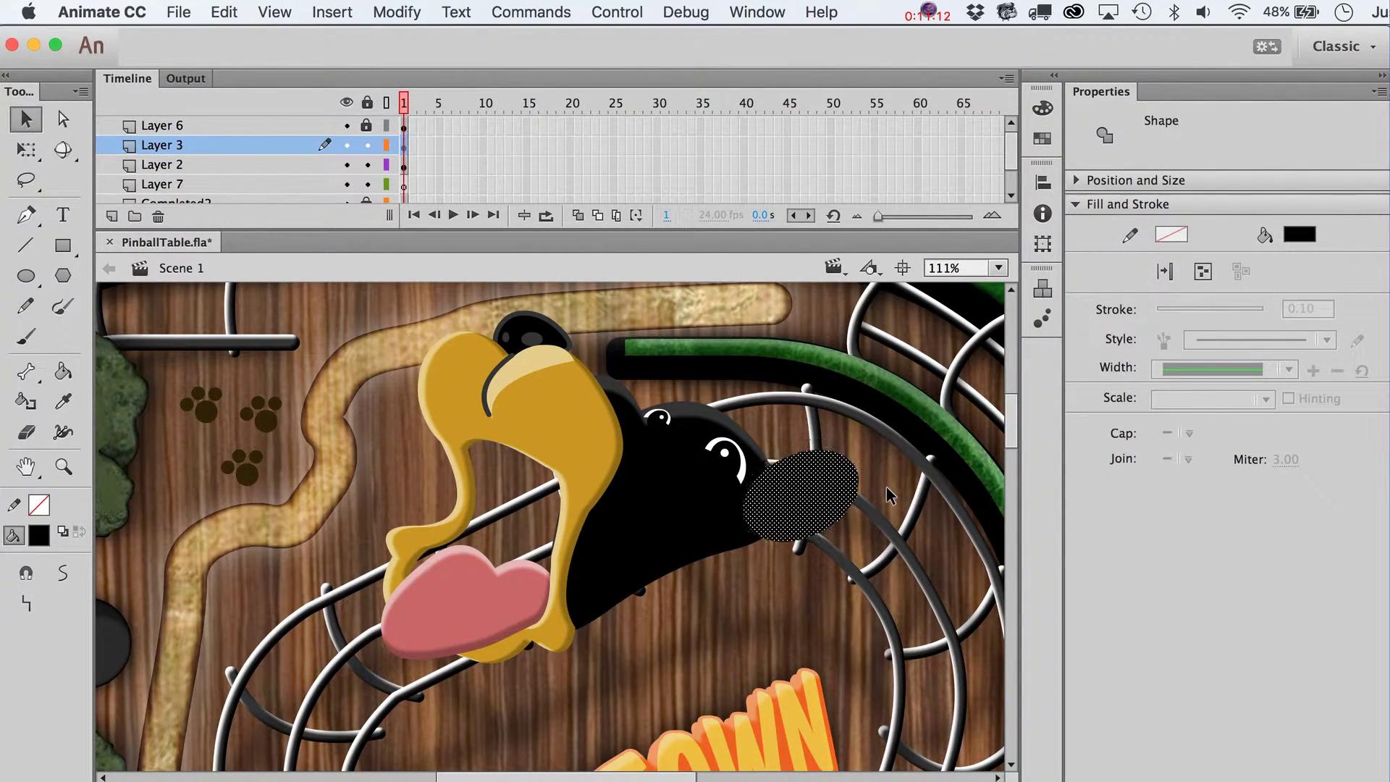
{"action": "key", "text": "Down"}
{"action": "key", "text": "Down"}
{"action": "key", "text": "shift+Left"}
{"action": "key", "text": "shift+Left"}
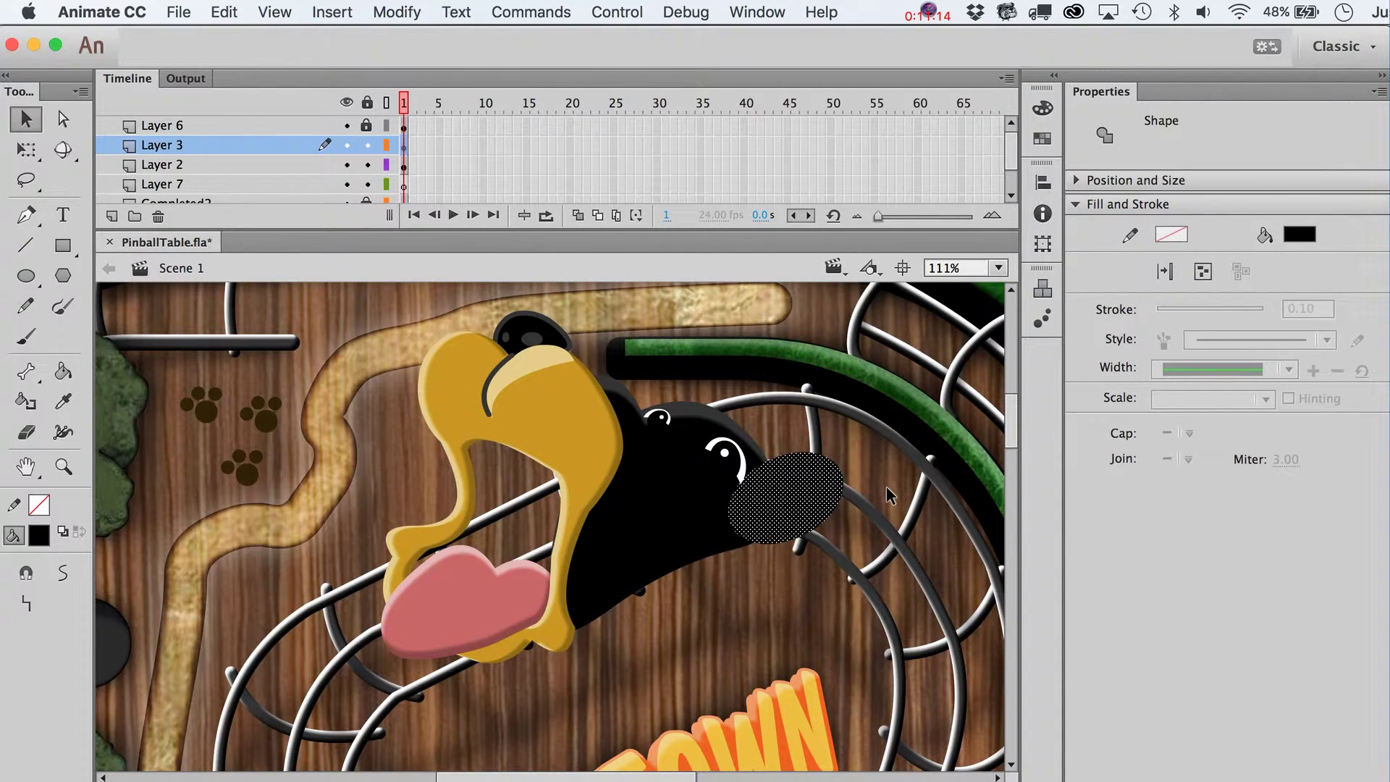
Convert the ear shape to a movie clip symbol named "bear ear"
{"action": "key", "text": "F8"}
{"action": "type", "text": "ear ear"}
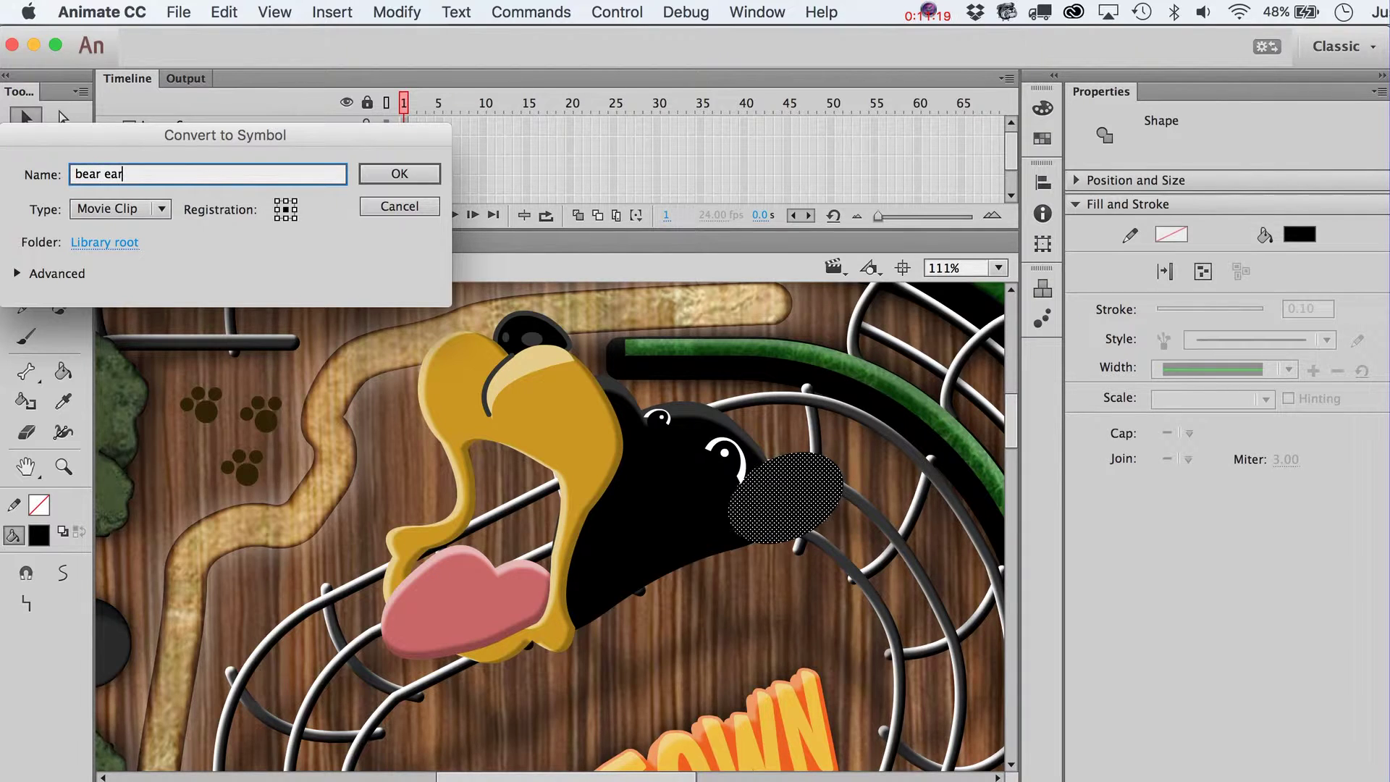
{"action": "key", "text": "Return"}
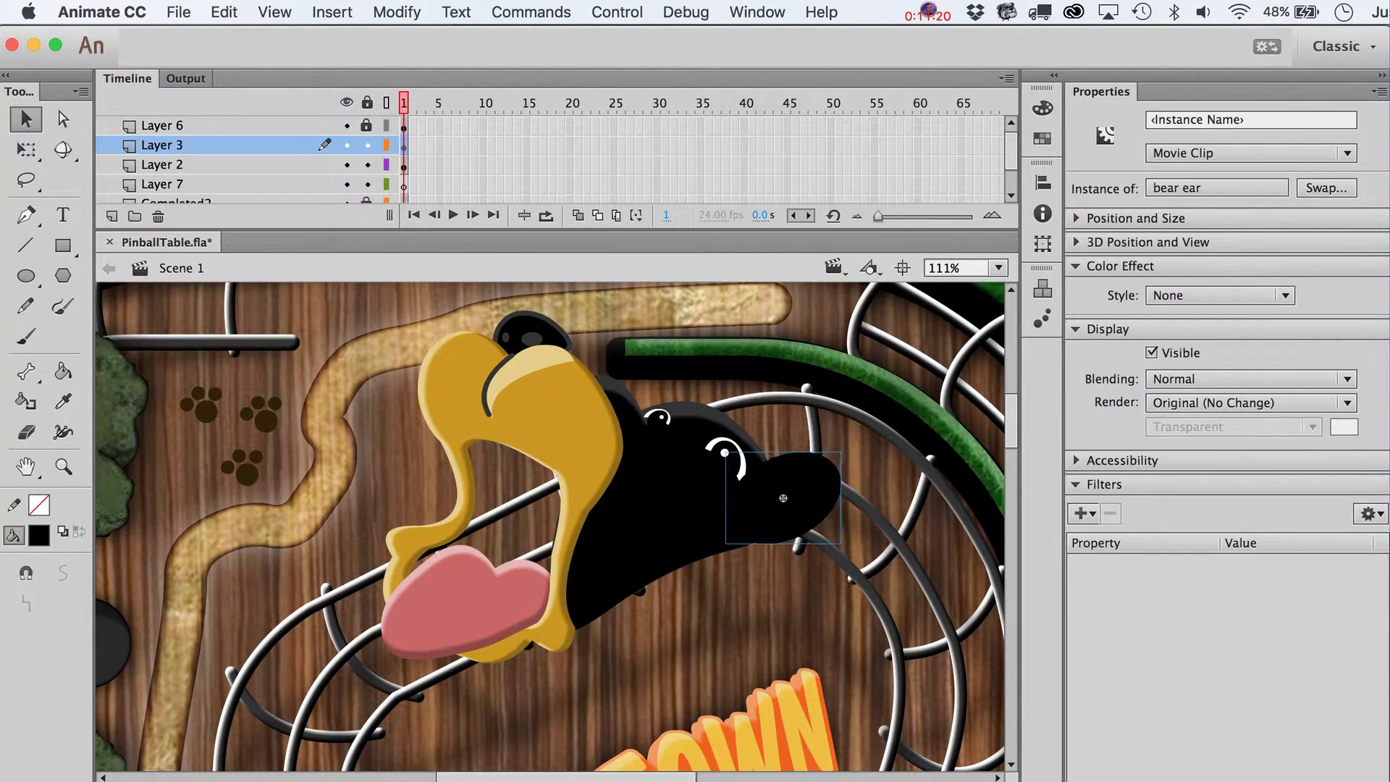
Copy the ear to the upper side of the head and move the copy onto Layer 2, behind the head
{"action": "left_click_drag", "start_coordinate": [783, 498], "coordinate": [677, 395]}
{"action": "key", "text": "alt+shift+Down"}
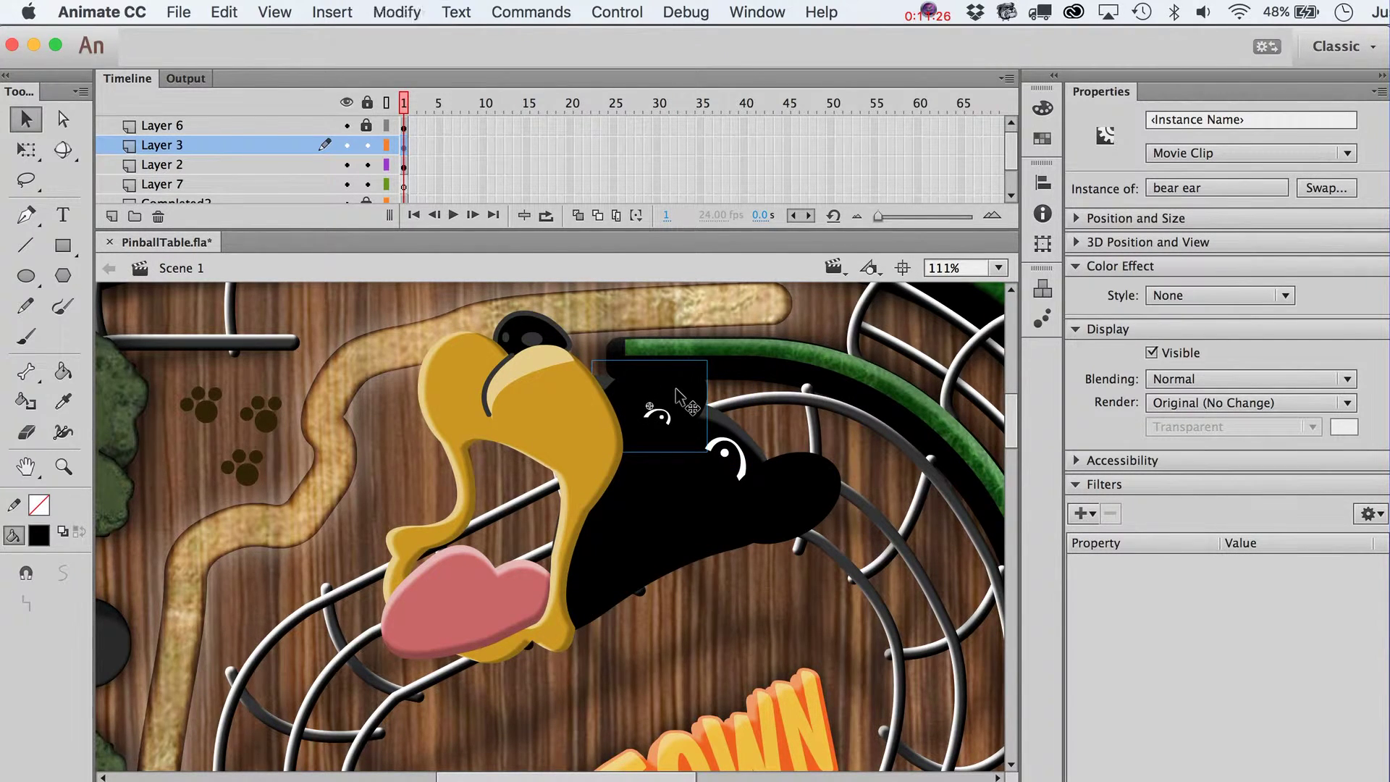
{"action": "key", "text": "alt+shift+Down"}
{"action": "left_click", "coordinate": [685, 501]}
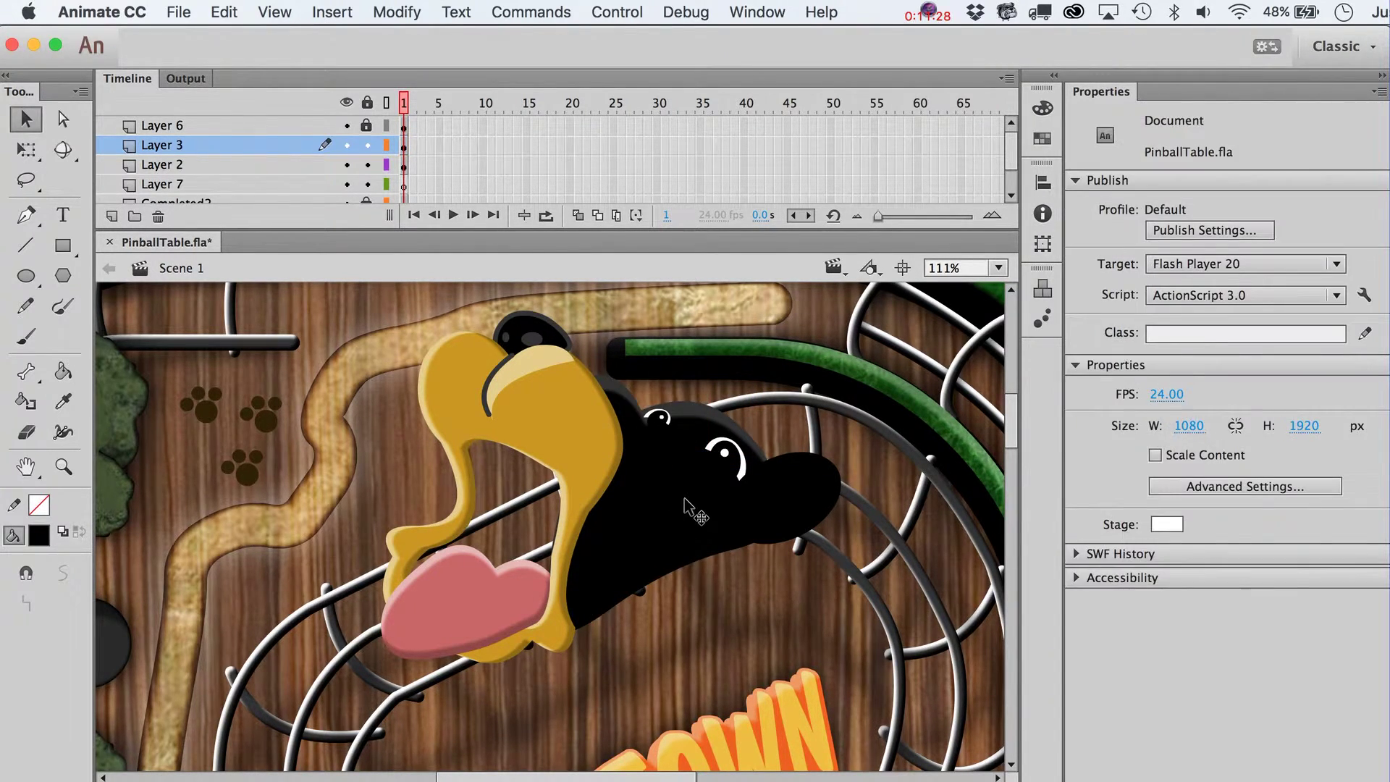
{"action": "left_click", "coordinate": [685, 501]}
{"action": "key", "text": "alt+shift+Down"}
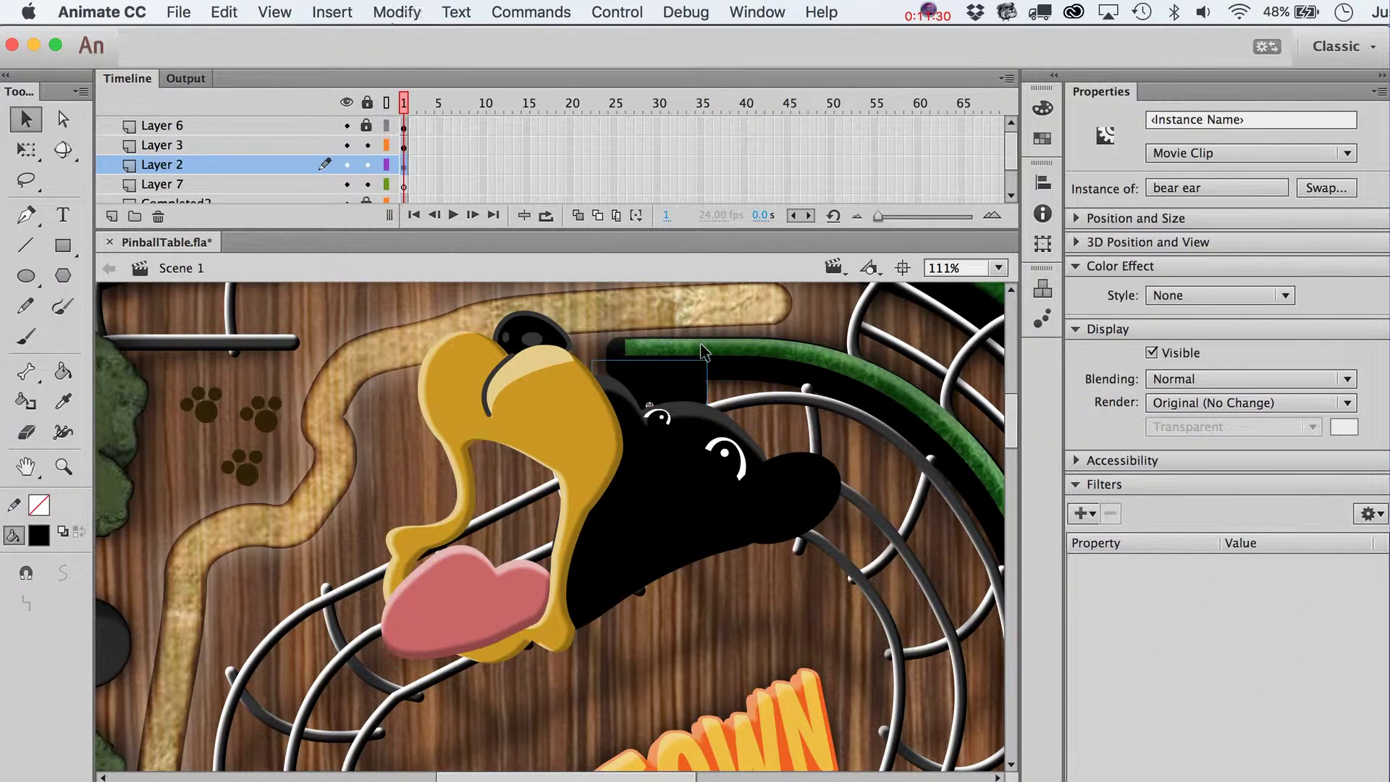
Shrink the copied ear so only a small bump peeks out above the smaller eye
{"action": "key", "text": "q"}
{"action": "left_click", "coordinate": [706, 362]}
{"action": "left_click_drag", "start_coordinate": [708, 360], "coordinate": [685, 359]}
{"action": "key", "text": "v"}
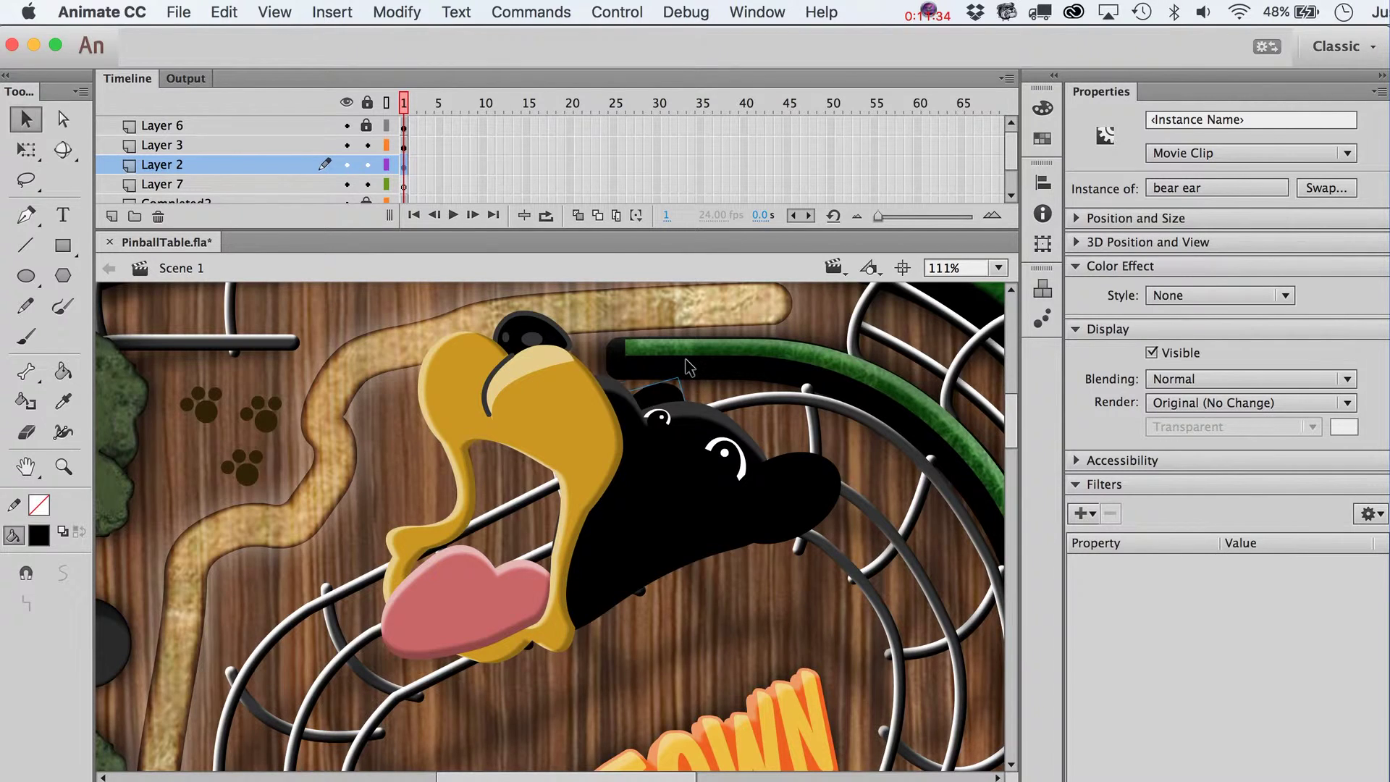
Skew the lower side of the larger ear slightly to the left and nudge the ear down
{"action": "left_click", "coordinate": [672, 472]}
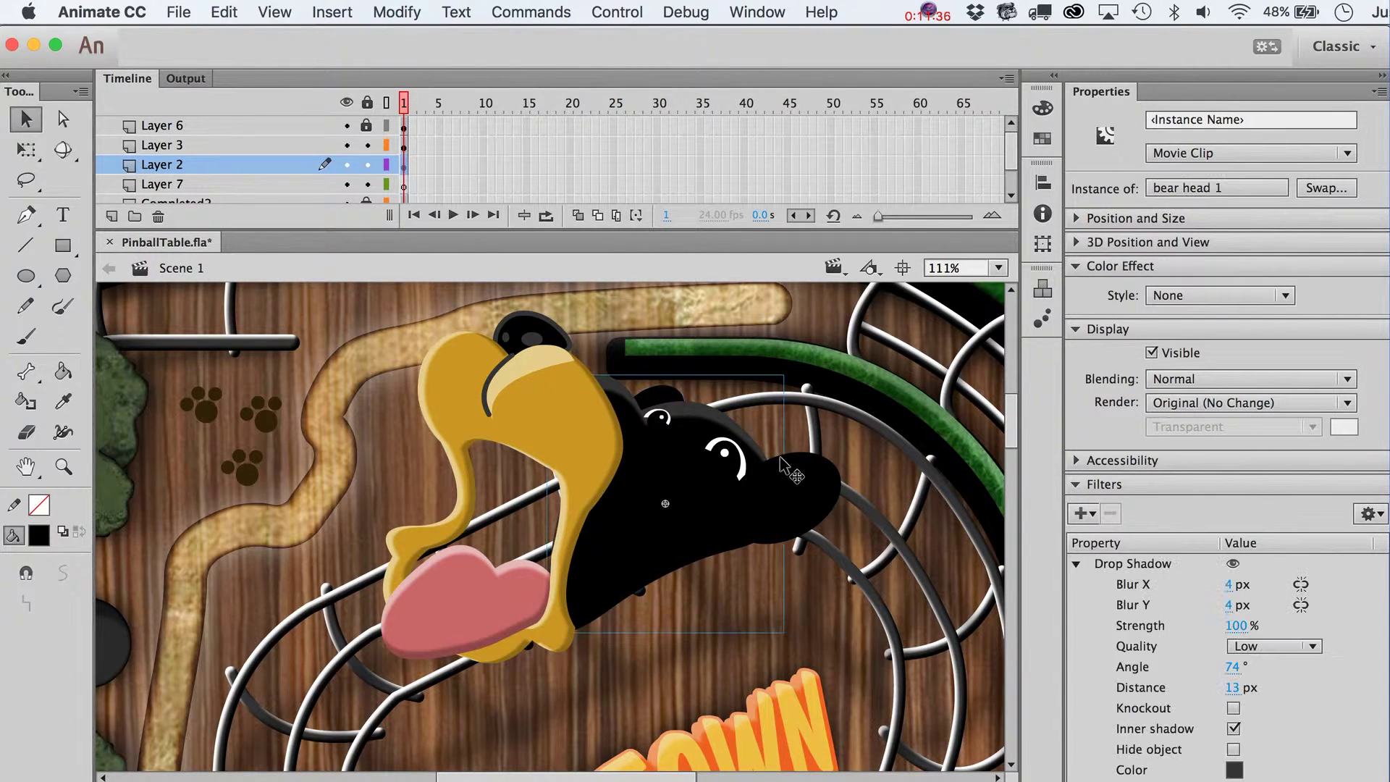
{"action": "left_click", "coordinate": [806, 487]}
{"action": "left_click", "coordinate": [733, 463]}
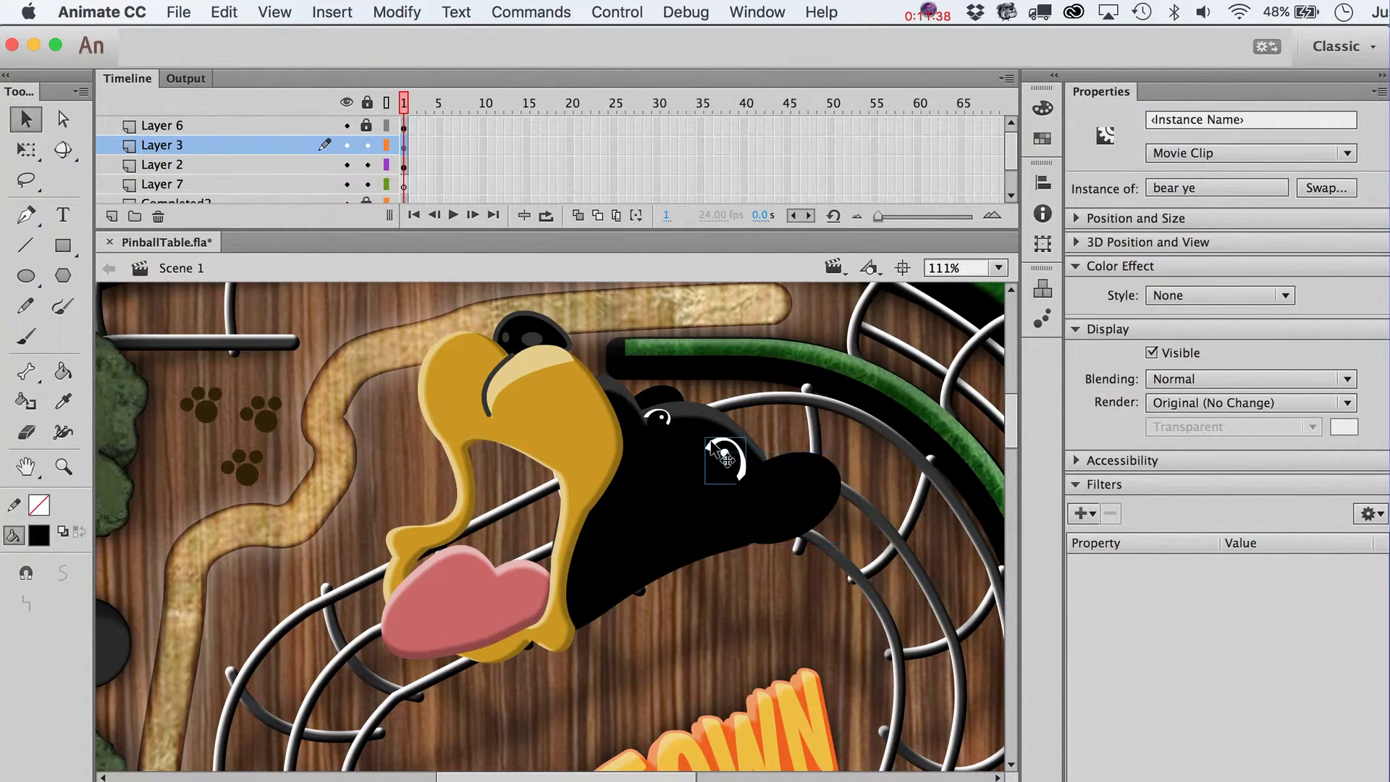
{"action": "left_click", "coordinate": [805, 492]}
{"action": "key", "text": "q"}
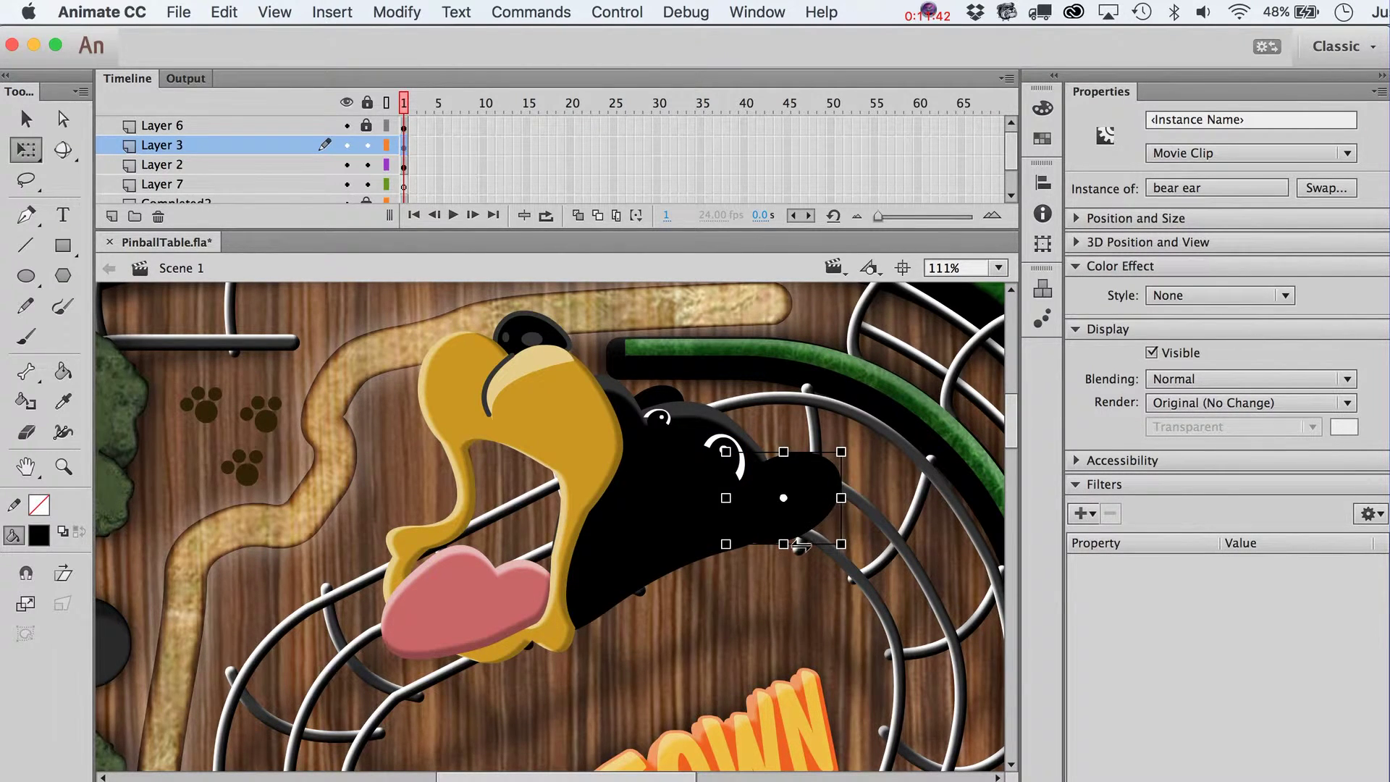
{"action": "left_click_drag", "start_coordinate": [800, 544], "coordinate": [785, 547]}
{"action": "key", "text": "v"}
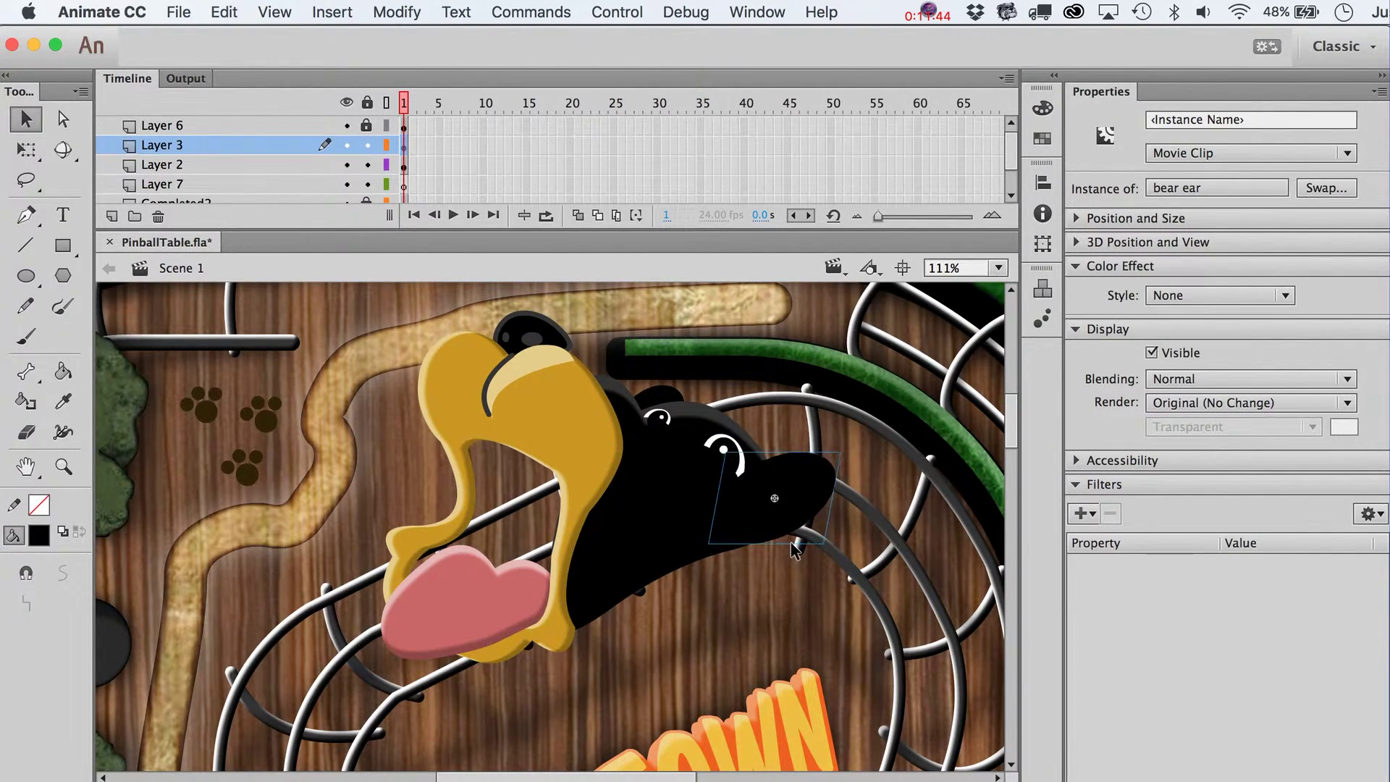
{"action": "key", "text": "Down"}
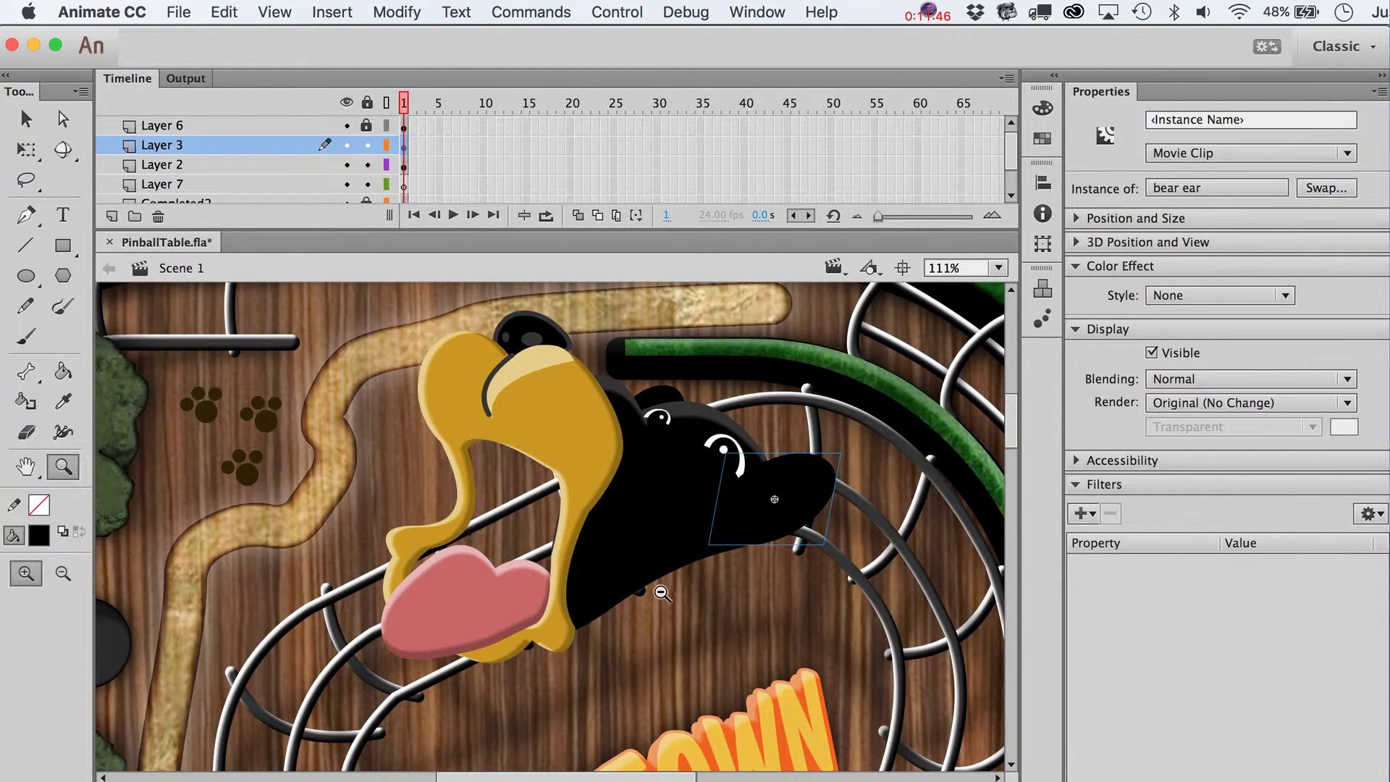
Draw a large black oval with a dark gray 4.00 stroke on Layer 7, behind the lower part of the head
{"action": "key", "text": "super+minus"}
{"action": "left_click", "coordinate": [965, 534]}
{"action": "scroll", "coordinate": [964, 531], "scroll_direction": "down", "scroll_amount": 2}
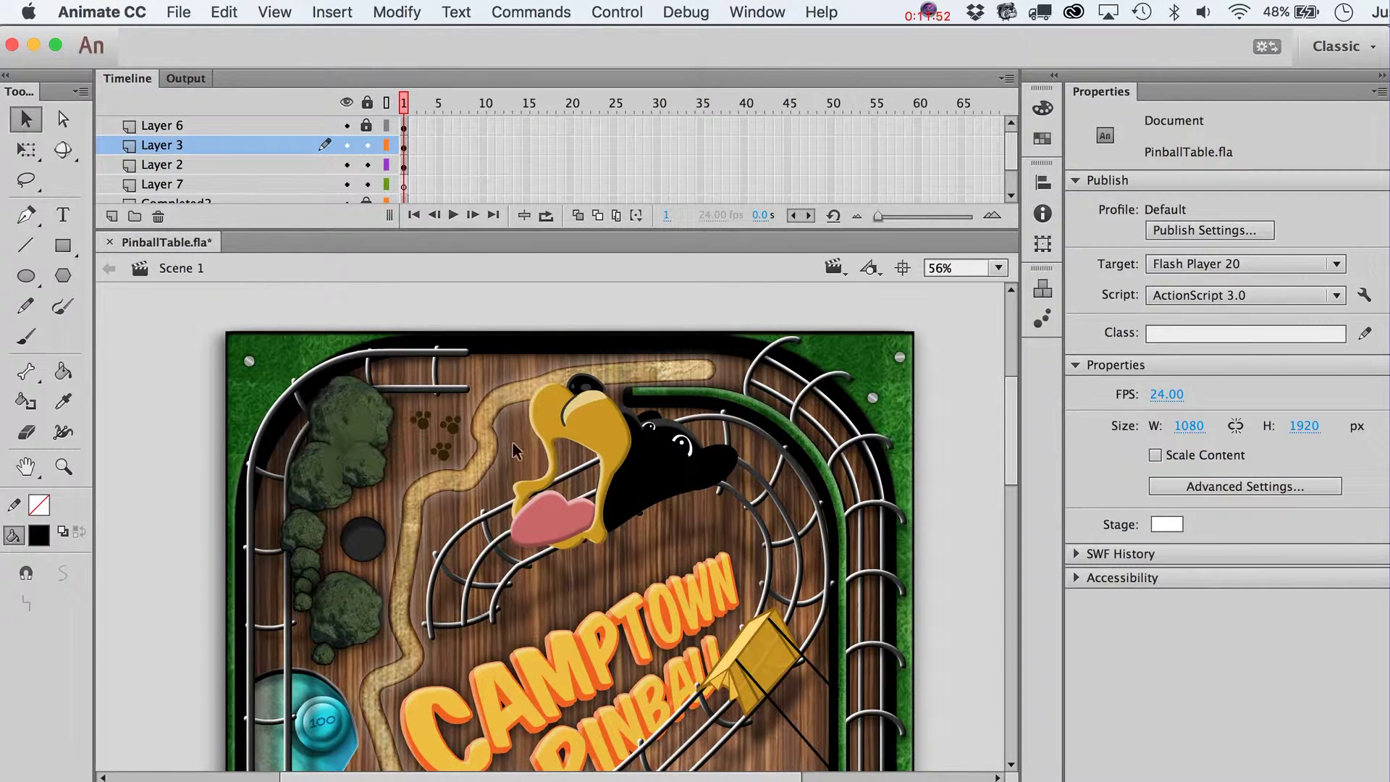
{"action": "left_click", "coordinate": [27, 251]}
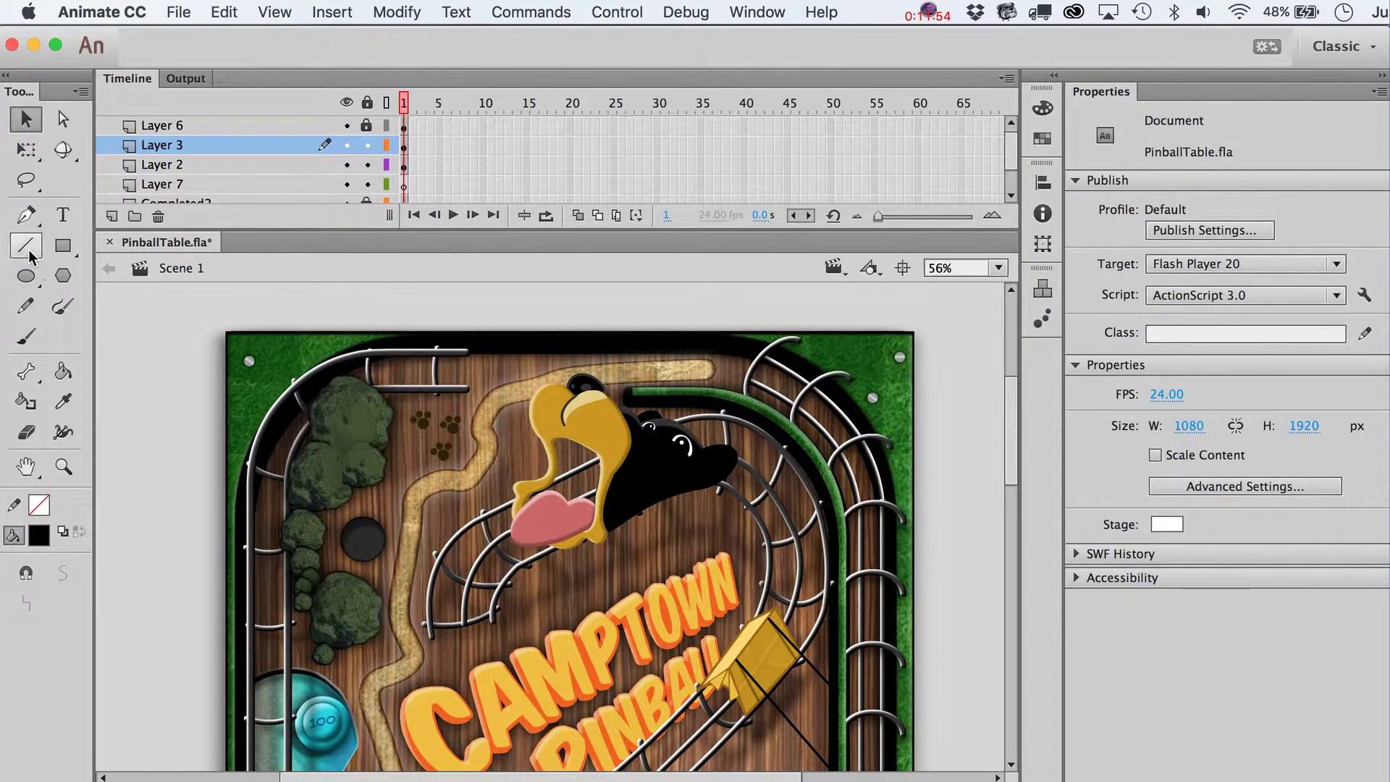
{"action": "left_click", "coordinate": [26, 281]}
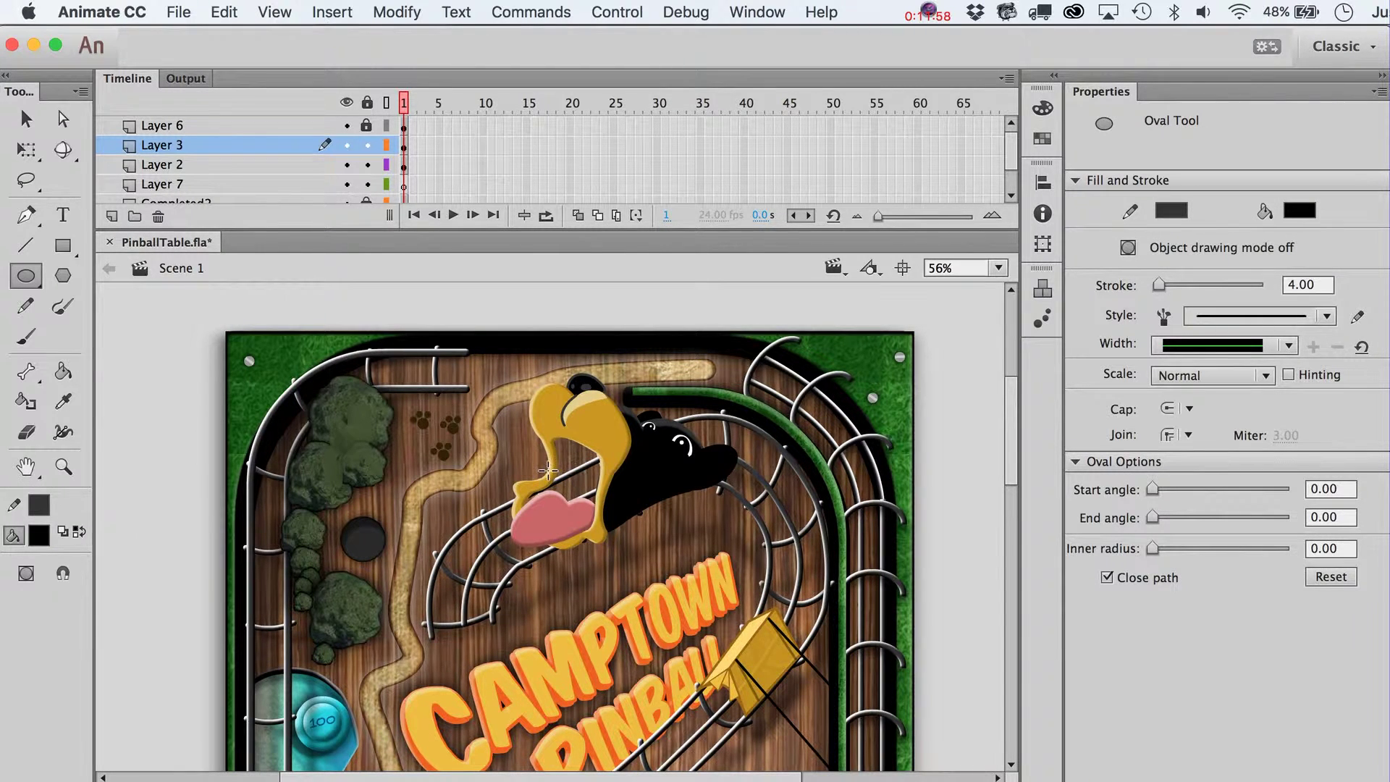
{"action": "left_click", "coordinate": [404, 187]}
{"action": "left_click_drag", "start_coordinate": [579, 483], "coordinate": [719, 563]}
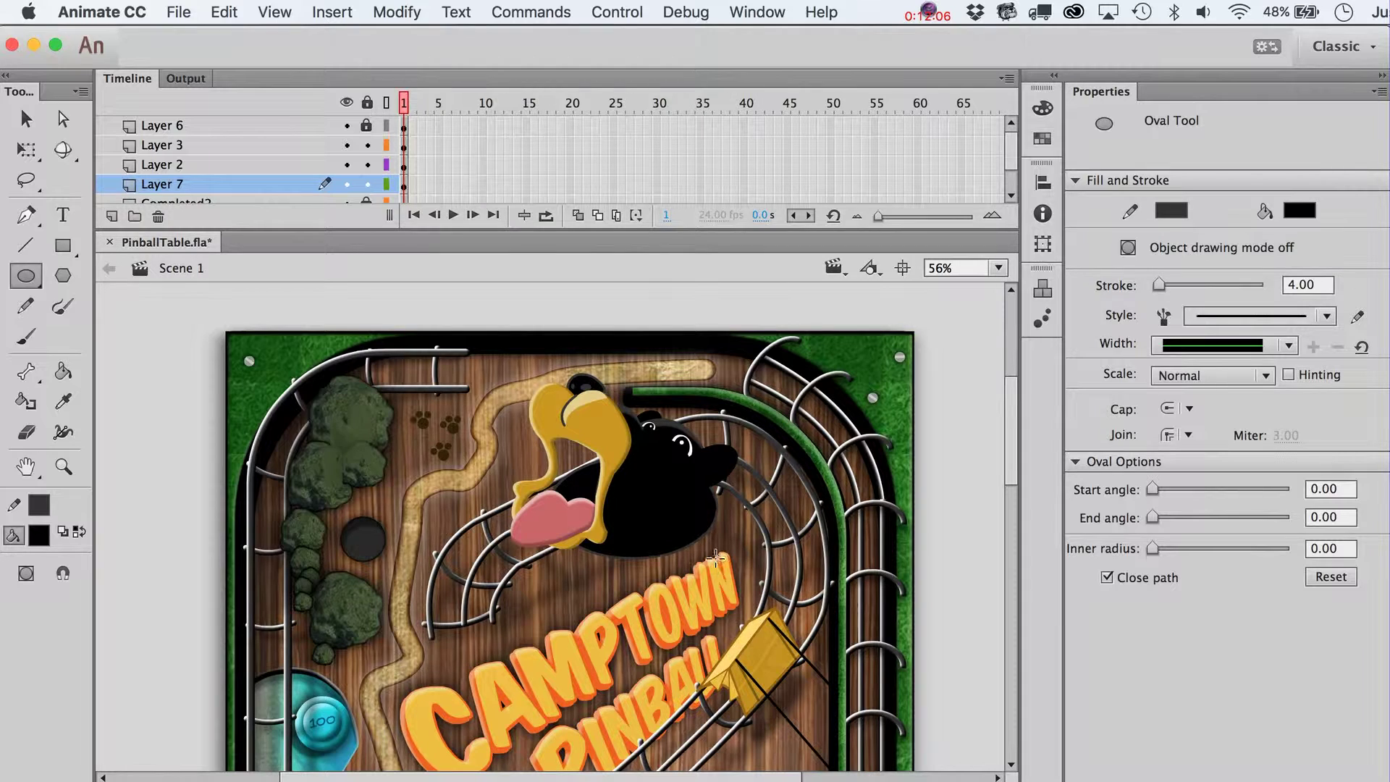
Bend the edges of the large oval so it follows the underside of the bear's head like a neck
{"action": "key", "text": "v"}
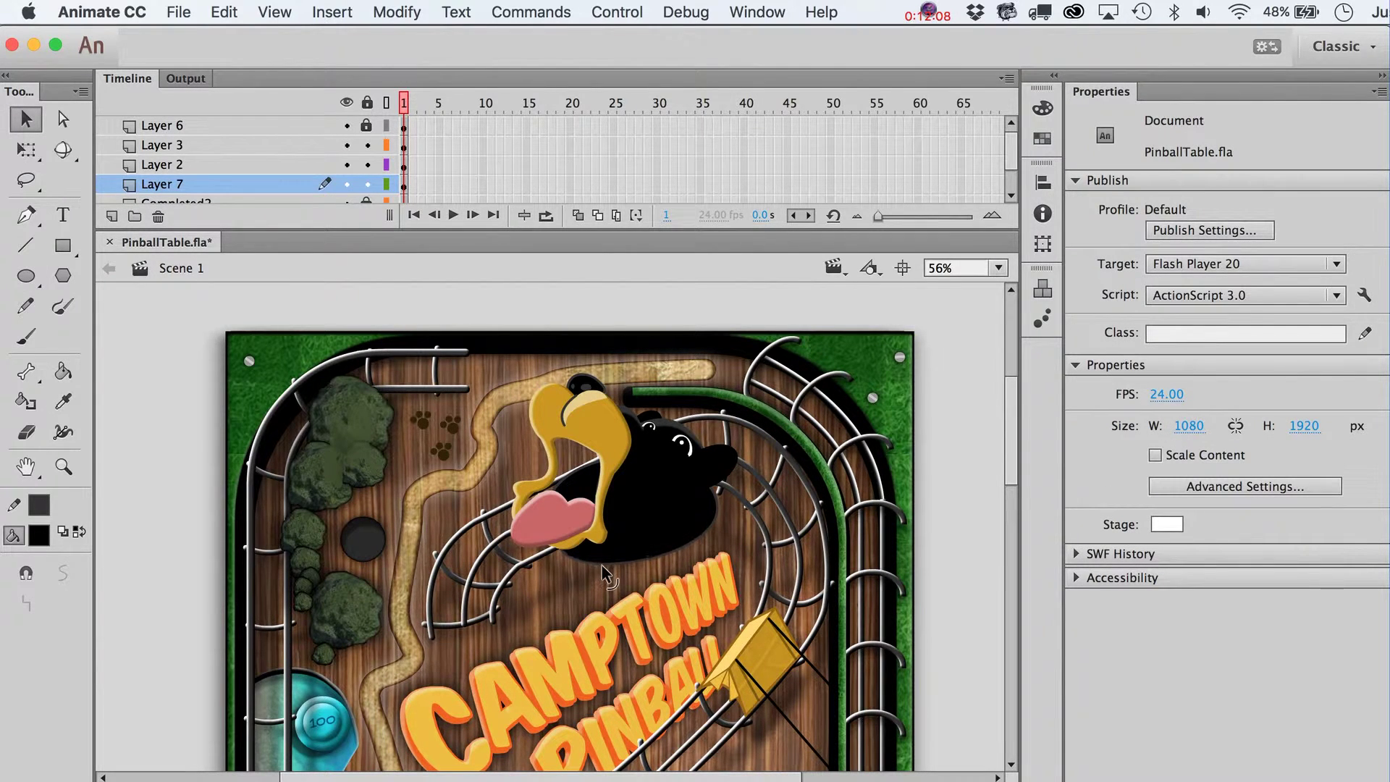
{"action": "mouse_move", "coordinate": [722, 536]}
{"action": "left_mouse_down"}
{"action": "mouse_move", "coordinate": [693, 535]}
{"action": "mouse_move", "coordinate": [706, 523]}
{"action": "left_mouse_up"}
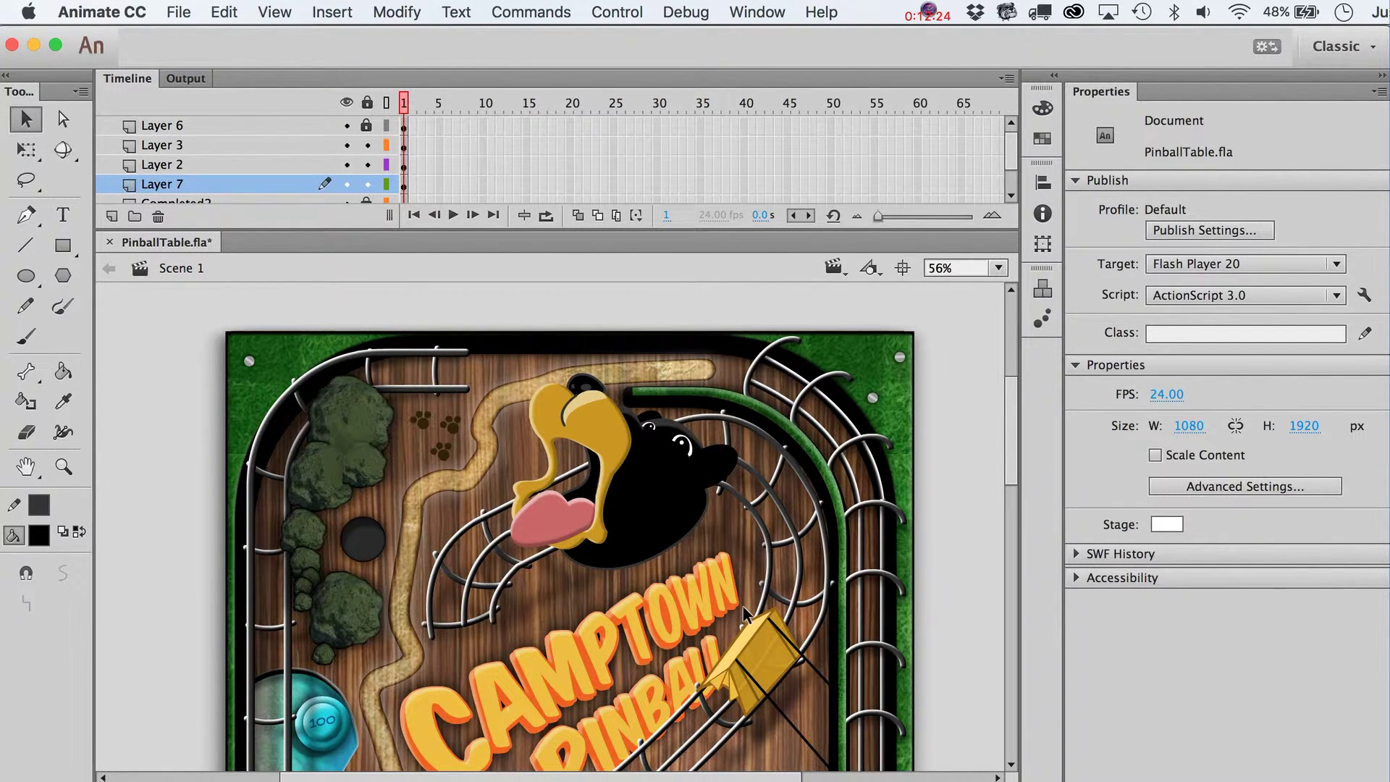
{"action": "left_click", "coordinate": [677, 550]}
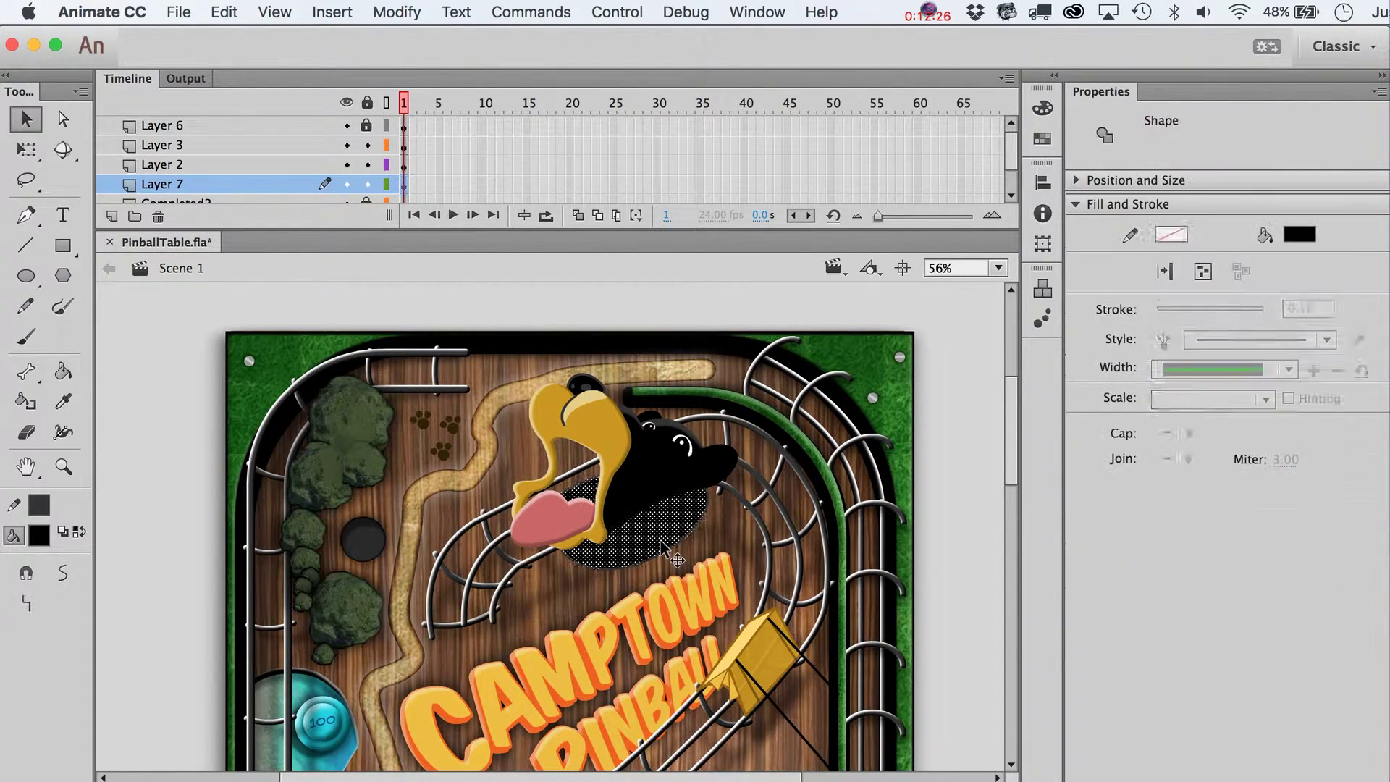
{"action": "left_click", "coordinate": [930, 530]}
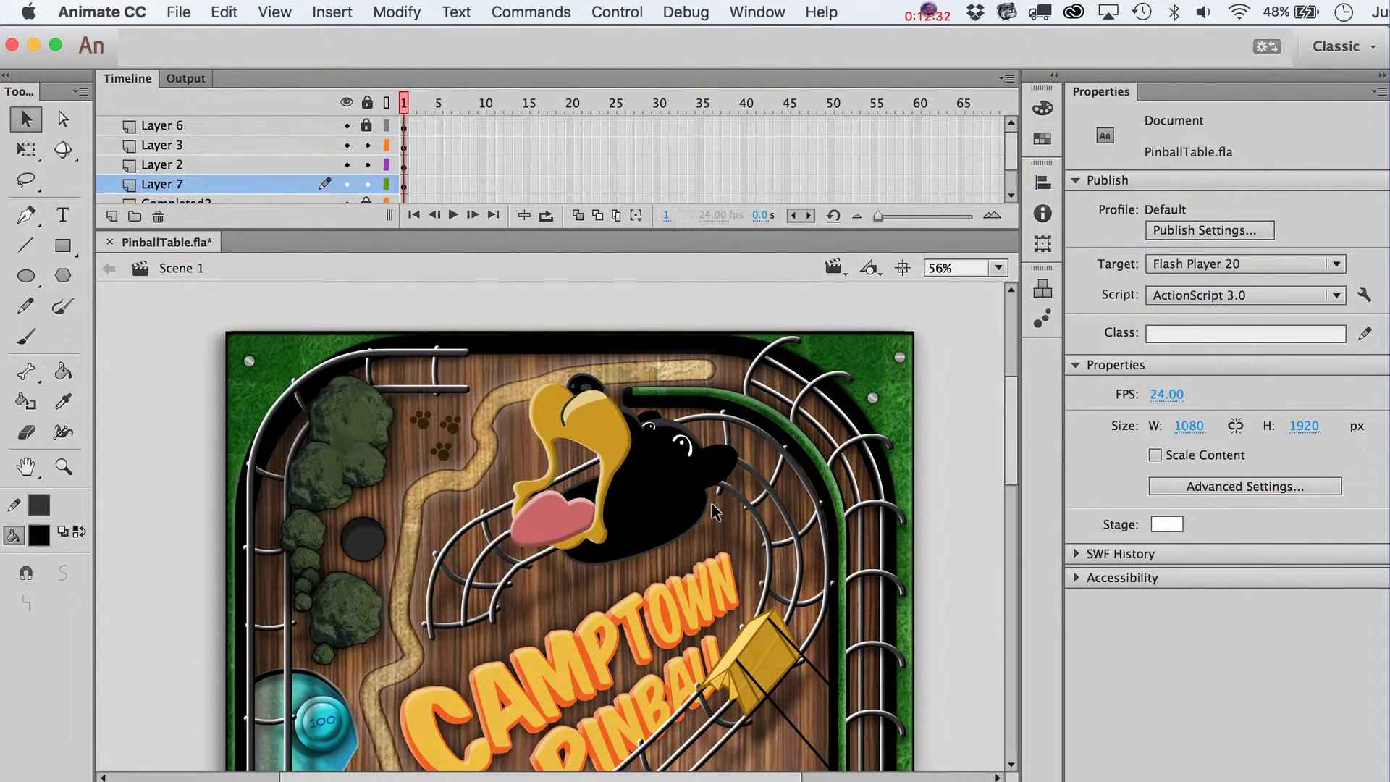
{"action": "left_click_drag", "start_coordinate": [698, 513], "coordinate": [720, 505]}
Convert the neck shape and its outline to a movie clip symbol with the default name
{"action": "left_click", "coordinate": [655, 479]}
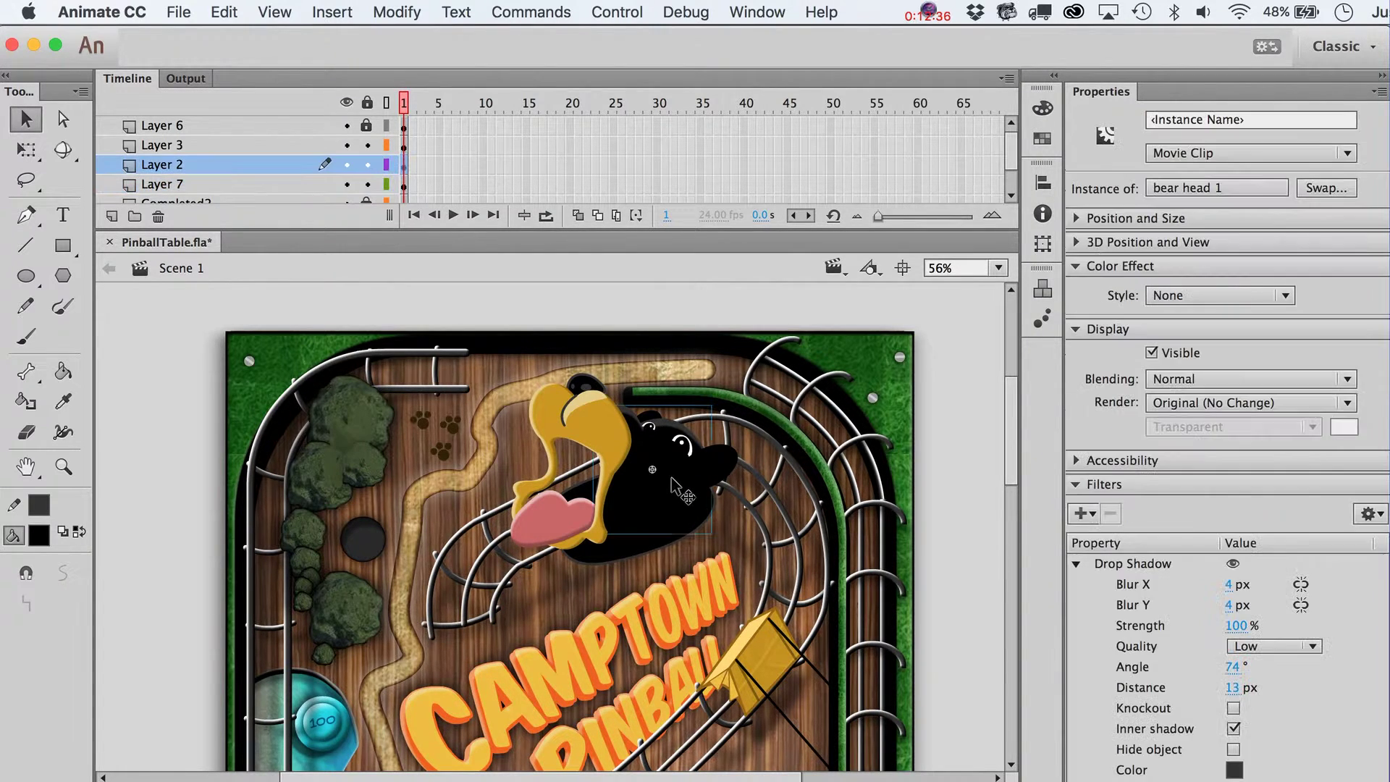
{"action": "left_click", "coordinate": [663, 542]}
{"action": "key", "text": "F8"}
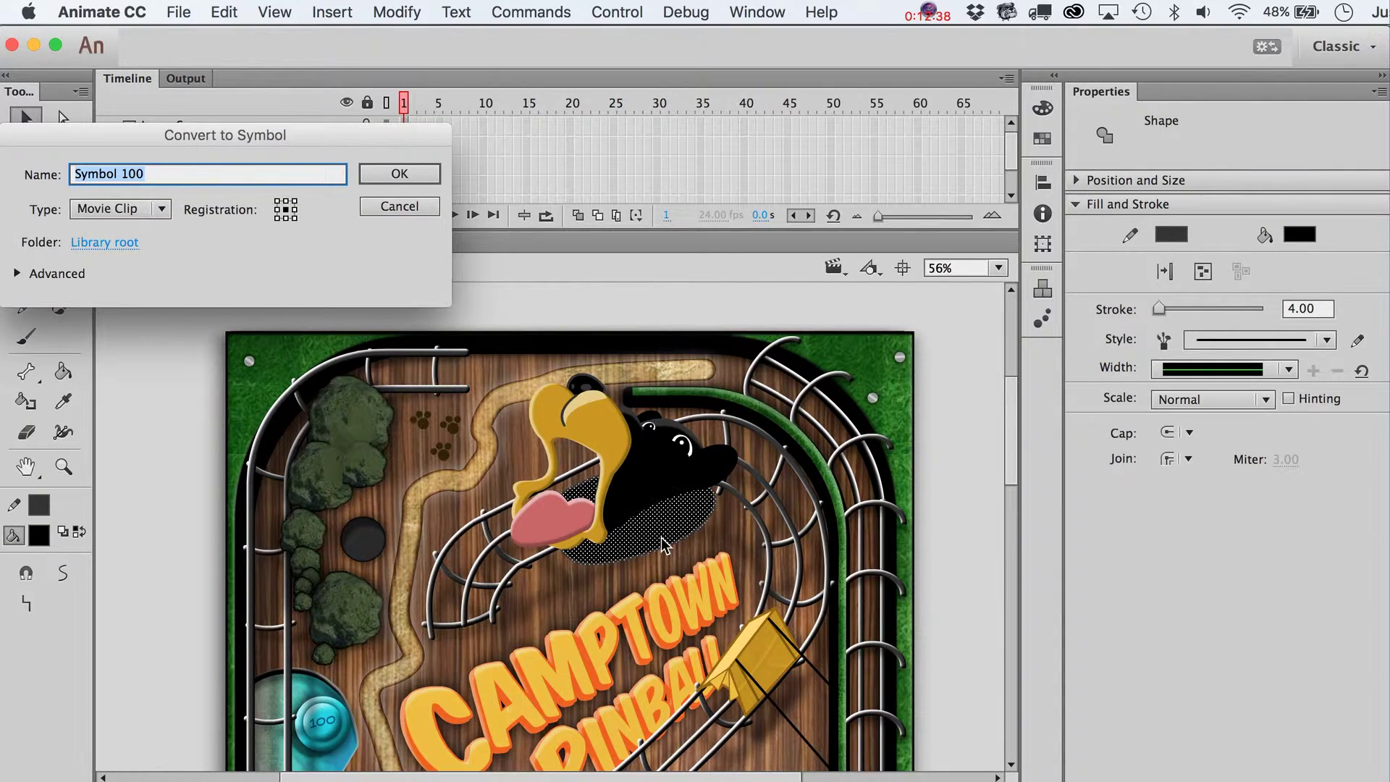
{"action": "key", "text": "Return"}
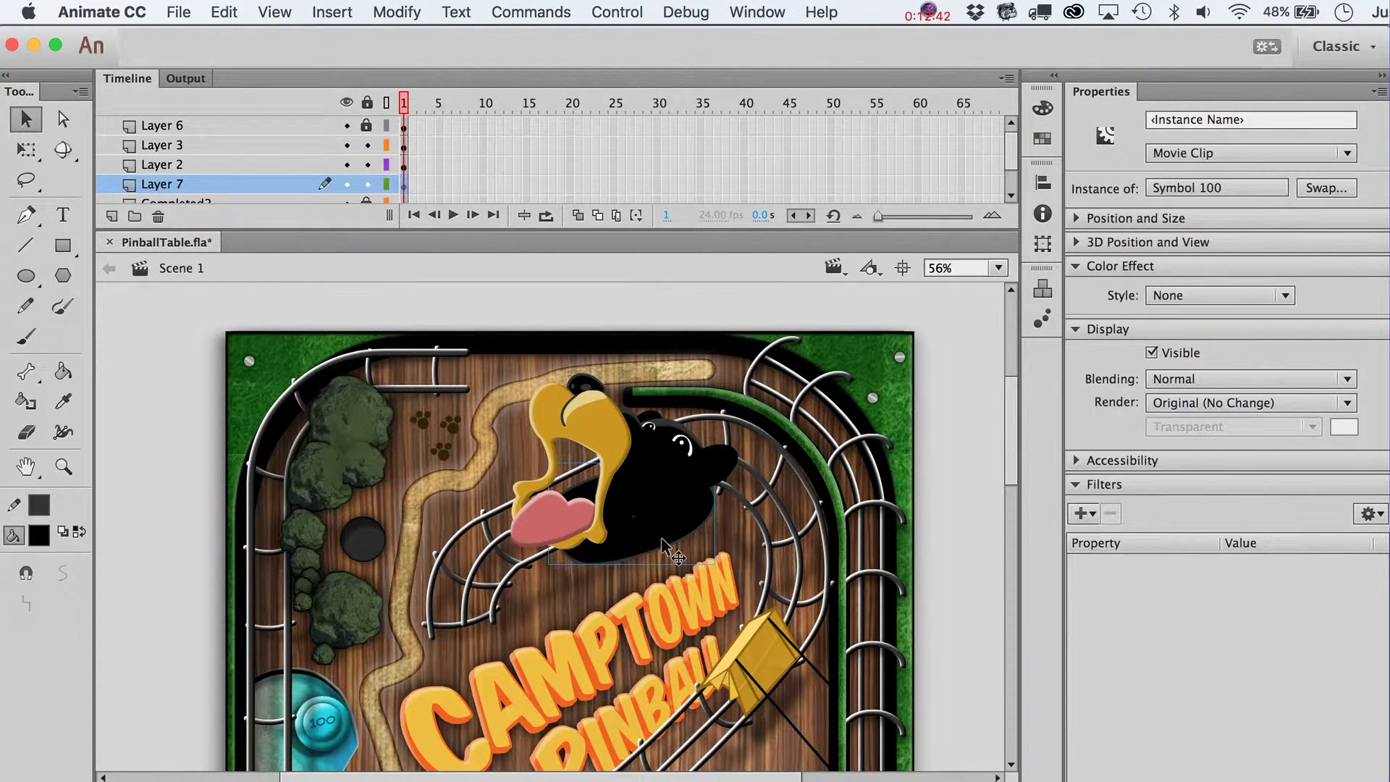
Copy the neck shape behind the original, duplicate it as an independent symbol named Symbol 100 copy, and remove its outline
{"action": "left_click_drag", "start_coordinate": [683, 507], "coordinate": [662, 541], "text": "alt"}
{"action": "key", "text": "super+alt+d"}
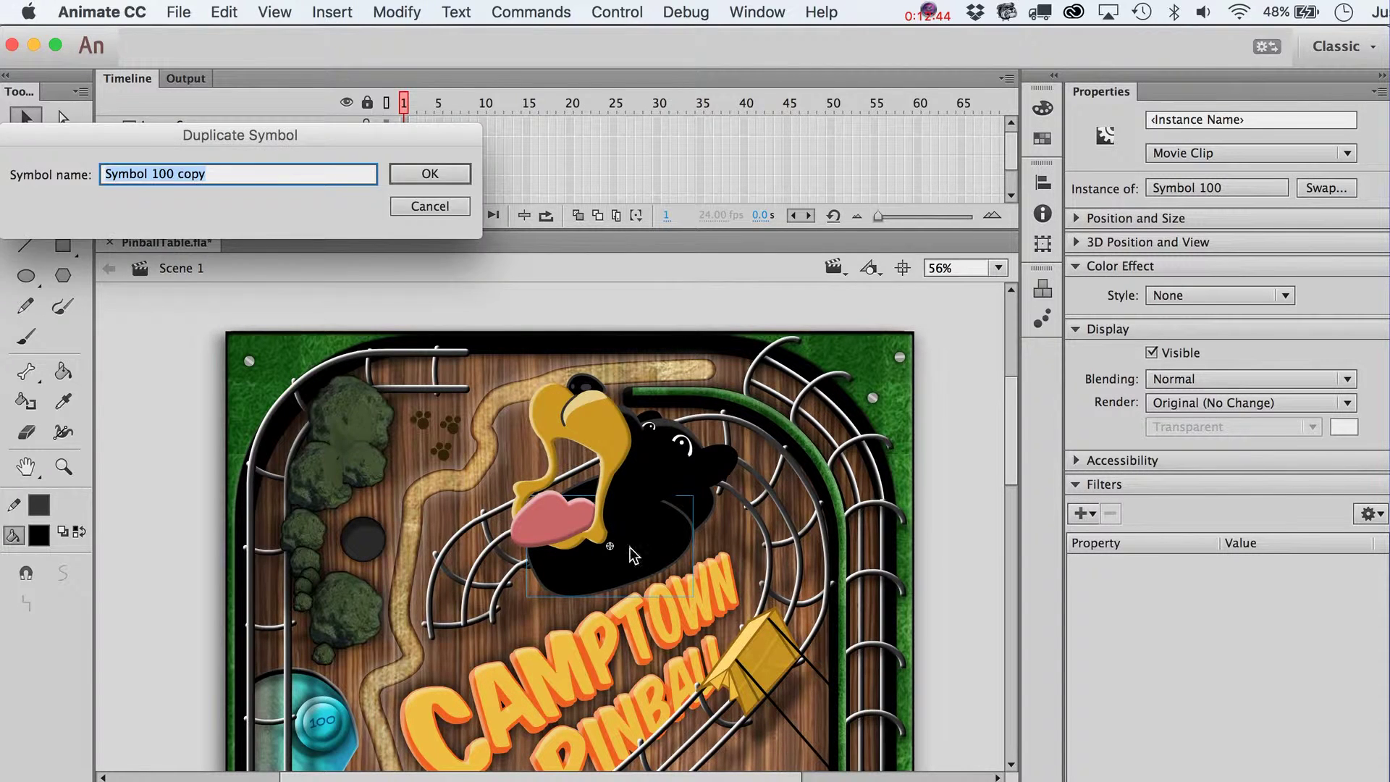
{"action": "key", "text": "Return"}
{"action": "double_click", "coordinate": [608, 577]}
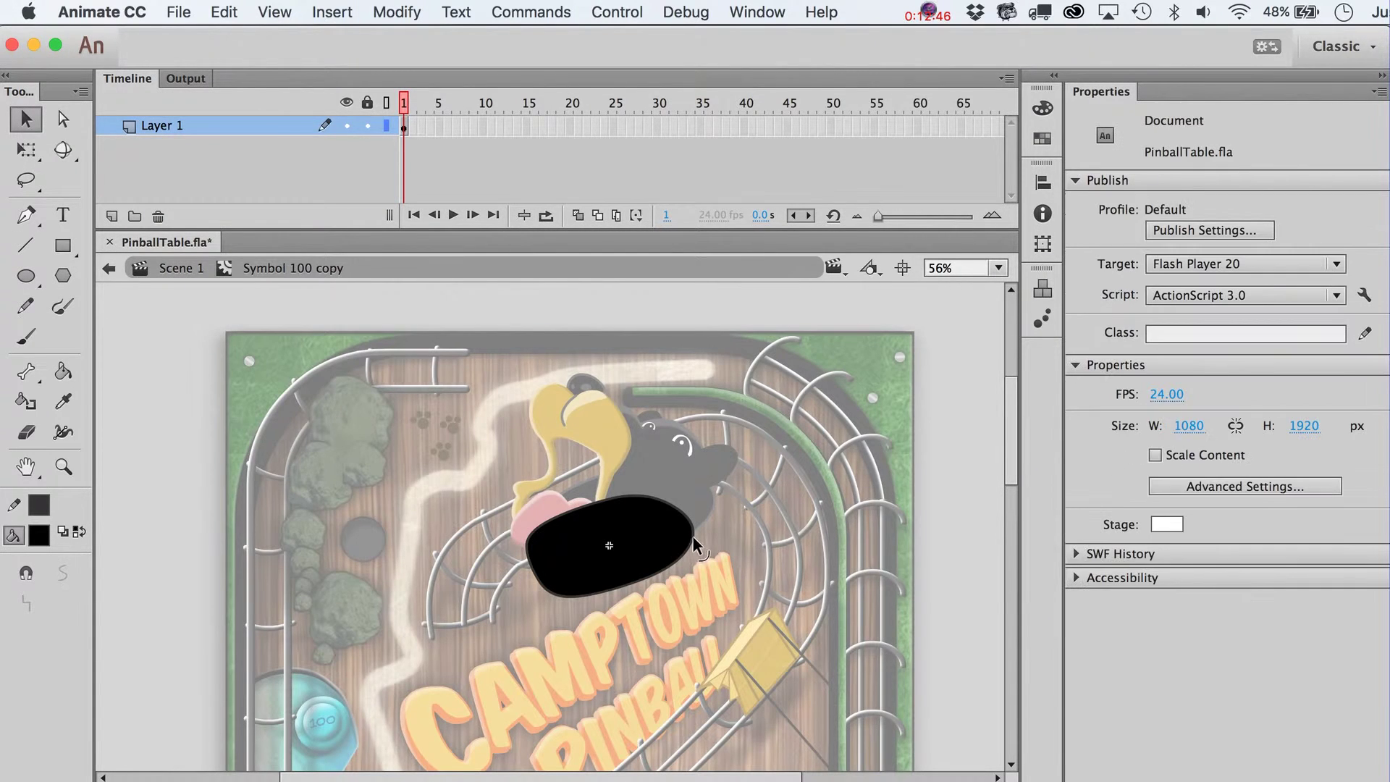
{"action": "double_click", "coordinate": [833, 604]}
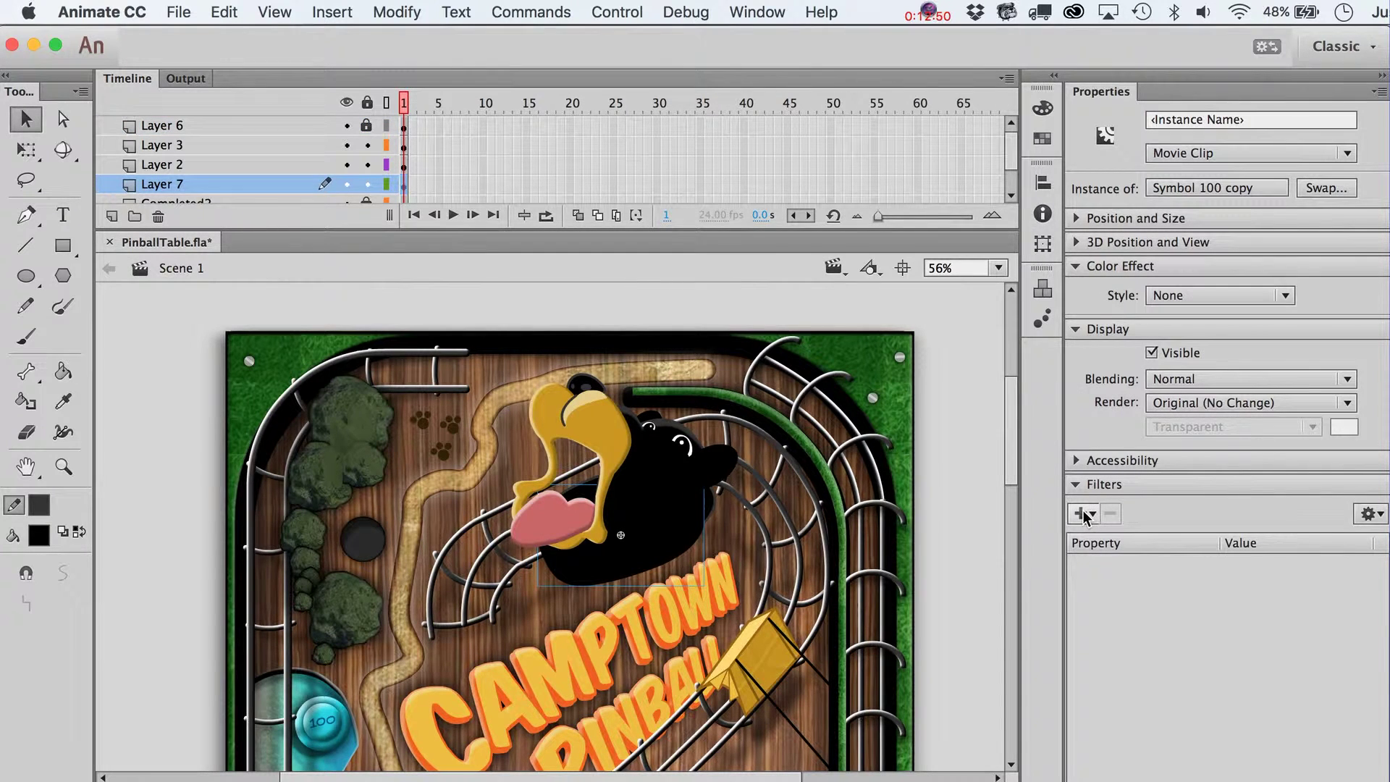
Set the neck copy's alpha to 37% and add a Blur filter of 39 px horizontally and 15 px vertically
{"action": "left_click", "coordinate": [1168, 297]}
{"action": "left_click", "coordinate": [1188, 413]}
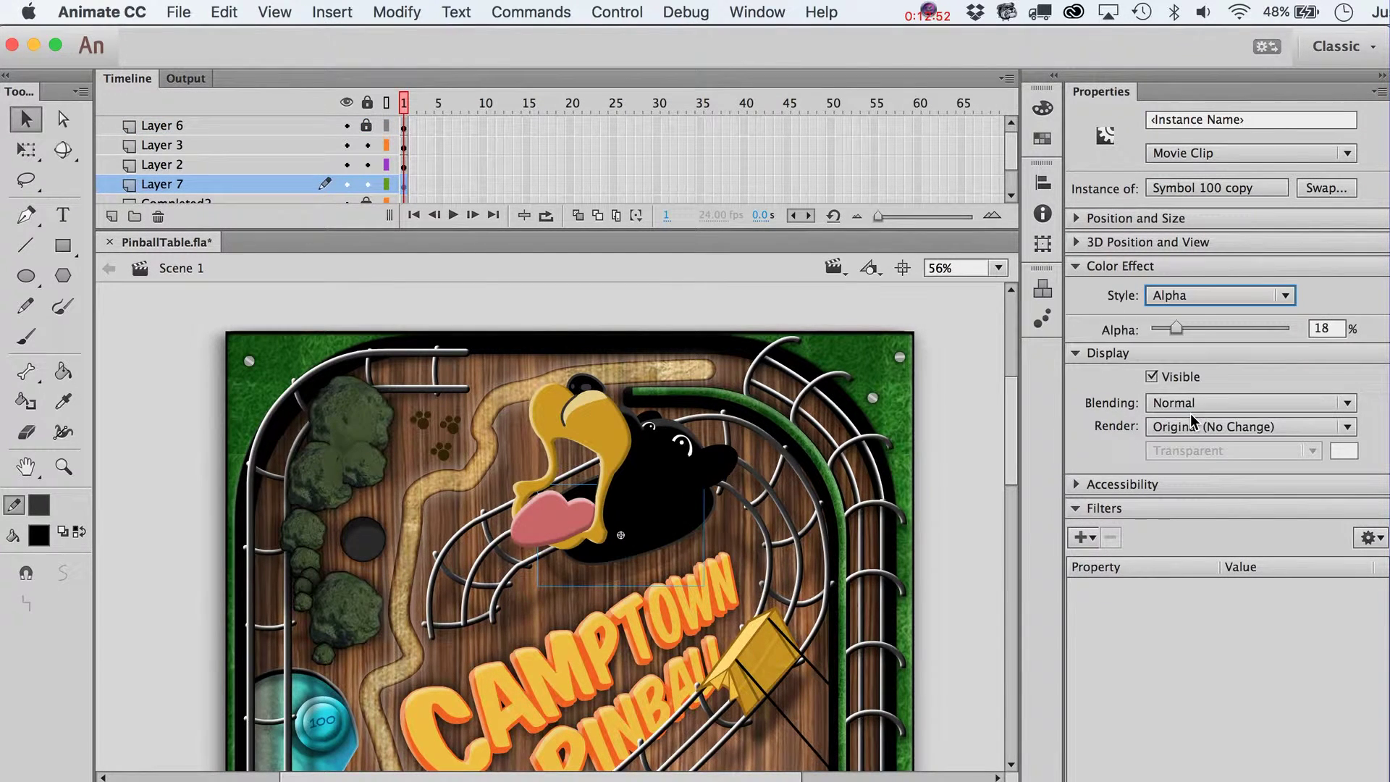
{"action": "left_click_drag", "start_coordinate": [1206, 325], "coordinate": [1202, 327]}
{"action": "left_click", "coordinate": [1083, 538]}
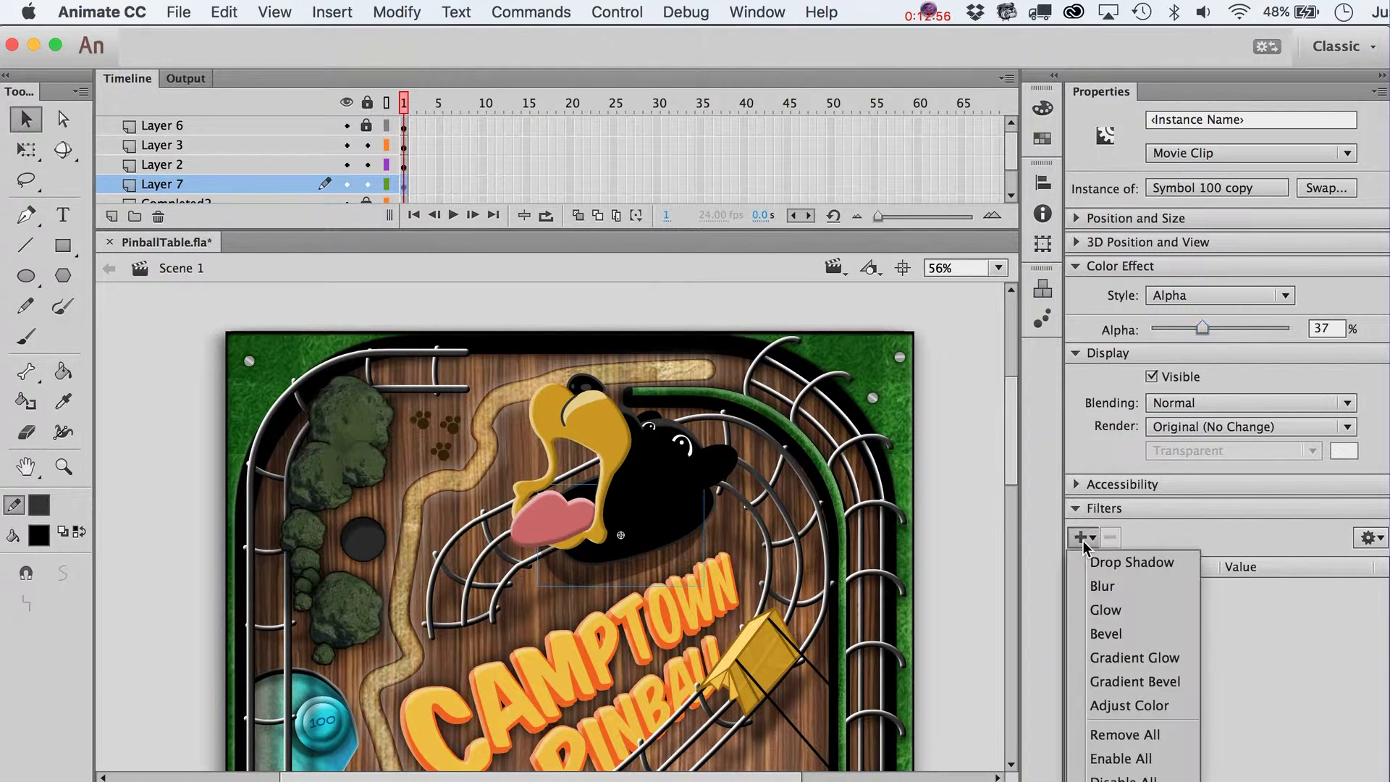
{"action": "left_click", "coordinate": [1102, 586]}
{"action": "mouse_move", "coordinate": [1244, 609]}
{"action": "left_mouse_down"}
{"action": "mouse_move", "coordinate": [1264, 607]}
{"action": "mouse_move", "coordinate": [1261, 627]}
{"action": "left_mouse_up"}
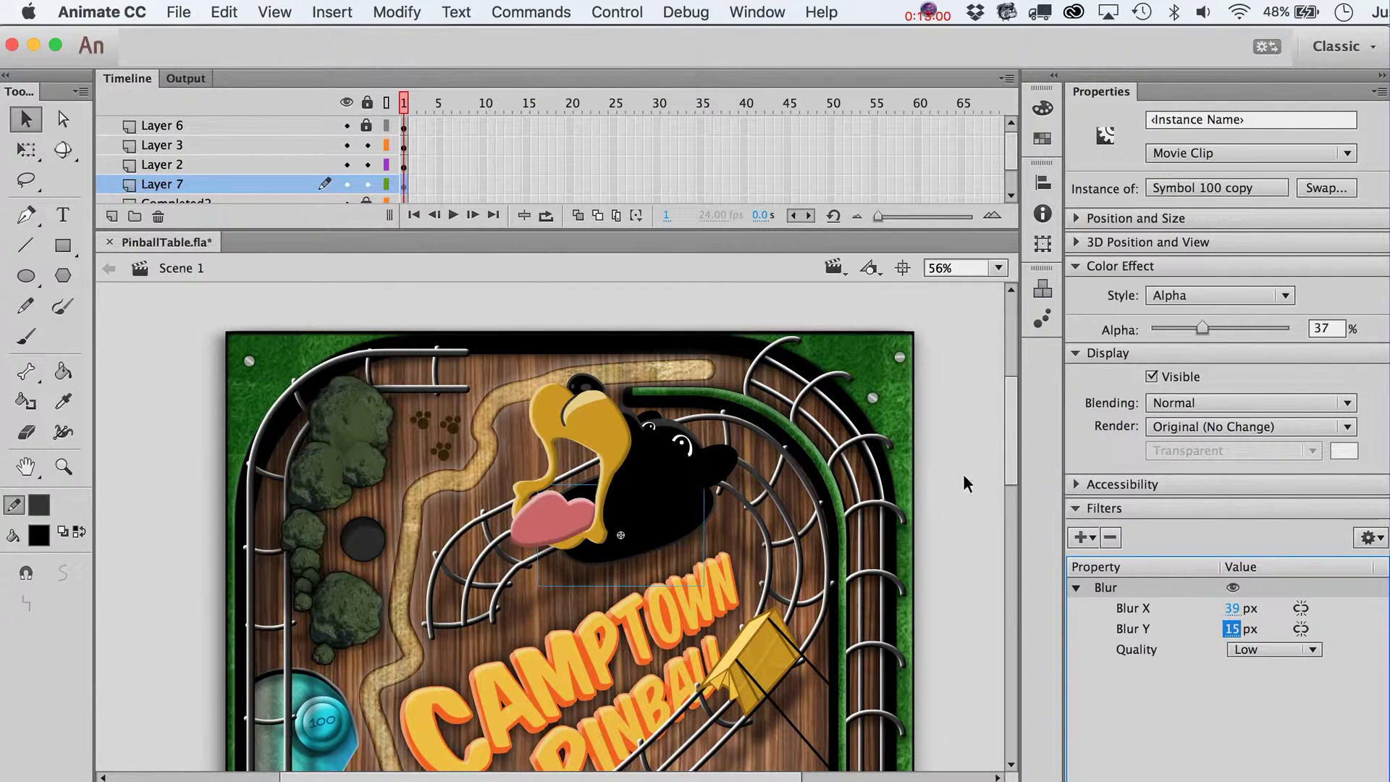
Nudge the blurred neck shadow in large increments until it sits slightly farther left beneath the neck
{"action": "left_click", "coordinate": [764, 523]}
{"action": "left_click", "coordinate": [595, 584]}
{"action": "key", "text": "shift+Right"}
{"action": "key", "text": "shift+Right"}
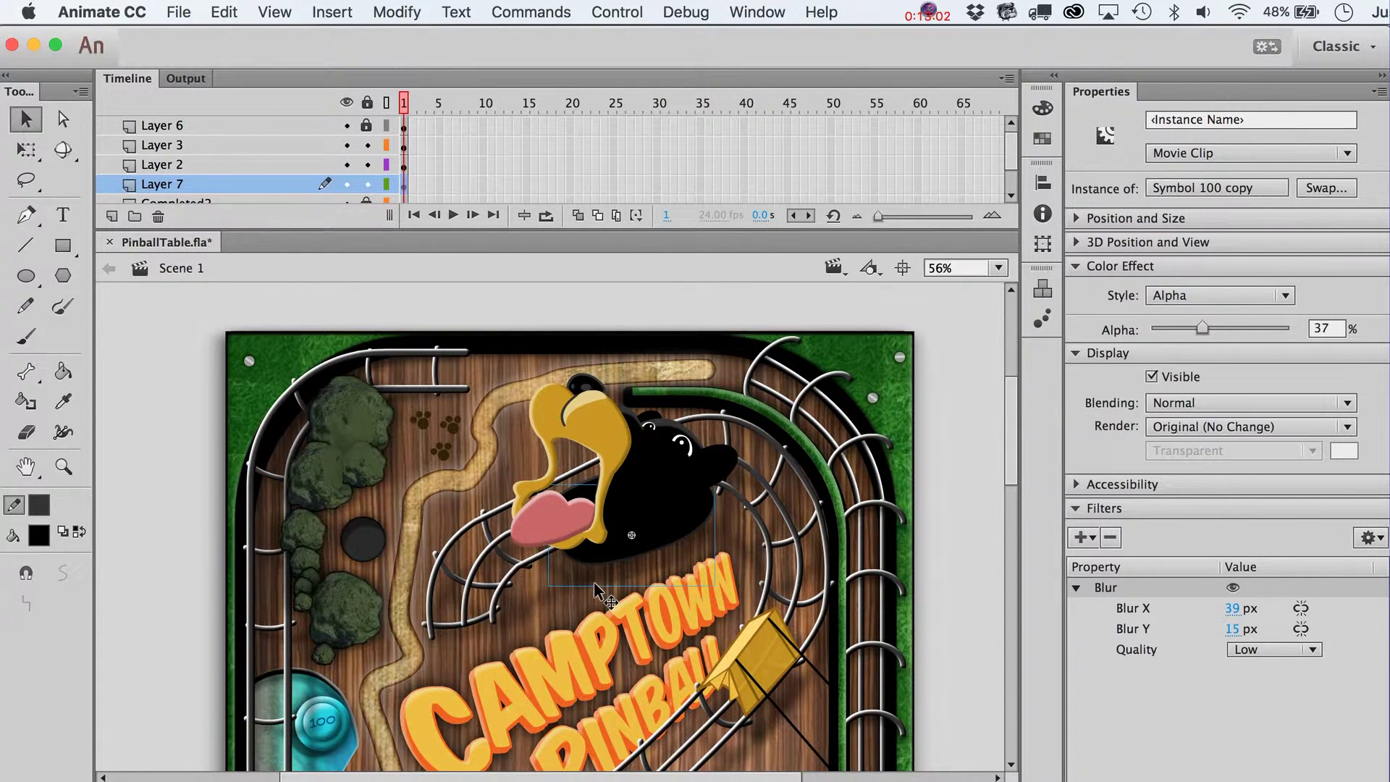
{"action": "key", "text": "shift+Up"}
{"action": "key", "text": "shift+Up"}
{"action": "key", "text": "shift+Left"}
{"action": "key", "text": "shift+Left"}
{"action": "key", "text": "shift+Down"}
{"action": "key", "text": "shift+Down"}
{"action": "key", "text": "shift+Down"}
{"action": "key", "text": "shift+Left"}
{"action": "key", "text": "shift+Left"}
{"action": "key", "text": "shift+Left"}
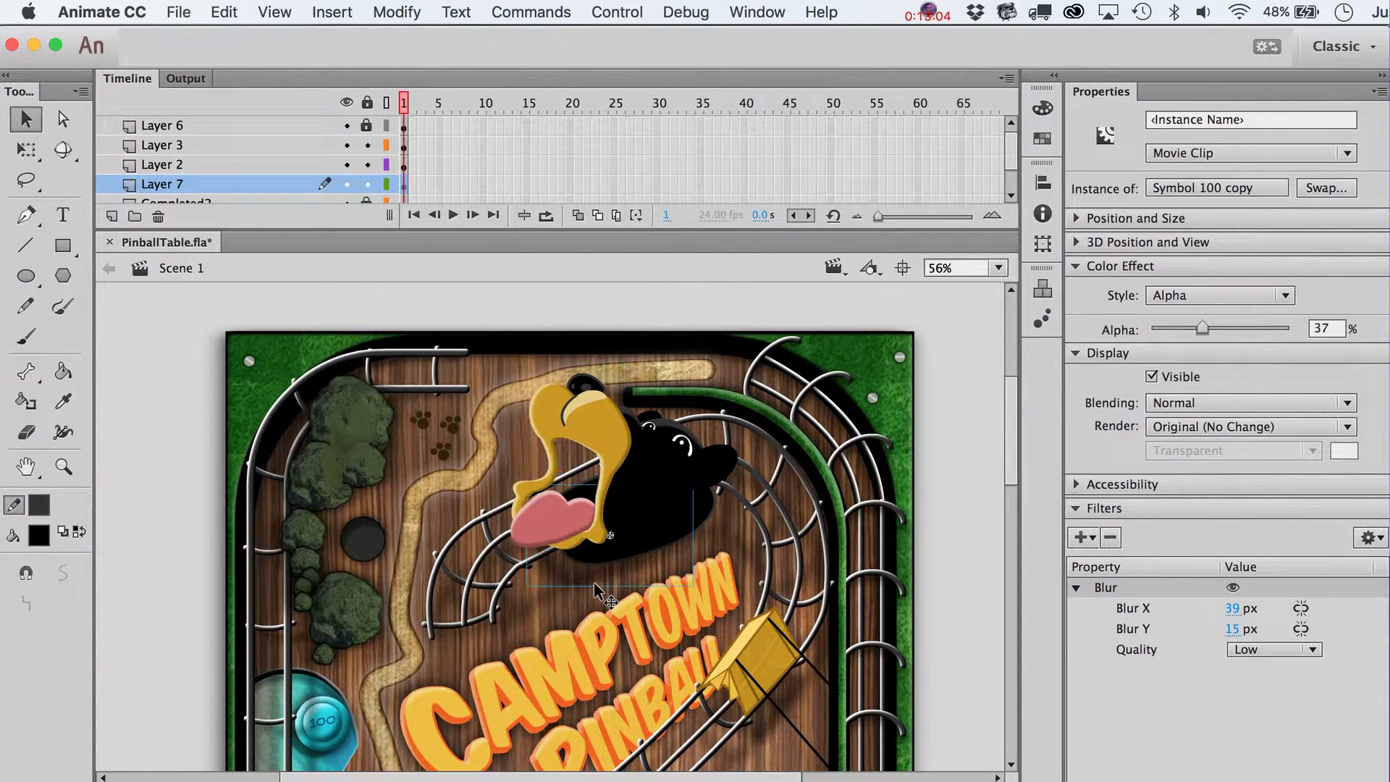
Scale the neck shadow up slightly with Free Transform and nudge it up and to the right
{"action": "key", "text": "q"}
{"action": "left_click_drag", "start_coordinate": [692, 485], "coordinate": [712, 474]}
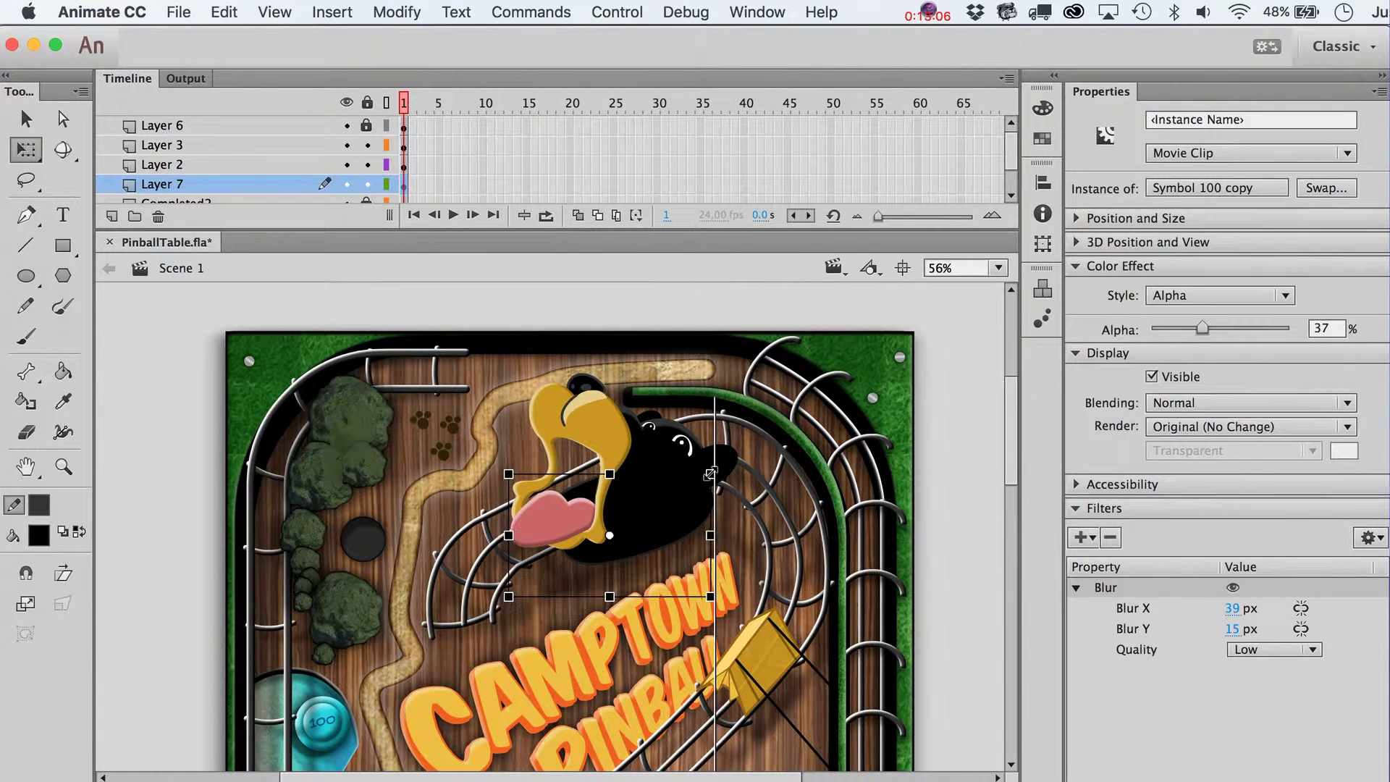
{"action": "key", "text": "v"}
{"action": "key", "text": "Up"}
{"action": "key", "text": "Up"}
{"action": "key", "text": "Up"}
{"action": "key", "text": "Up"}
{"action": "key", "text": "Up"}
{"action": "key", "text": "Up"}
{"action": "key", "text": "Right"}
{"action": "key", "text": "Right"}
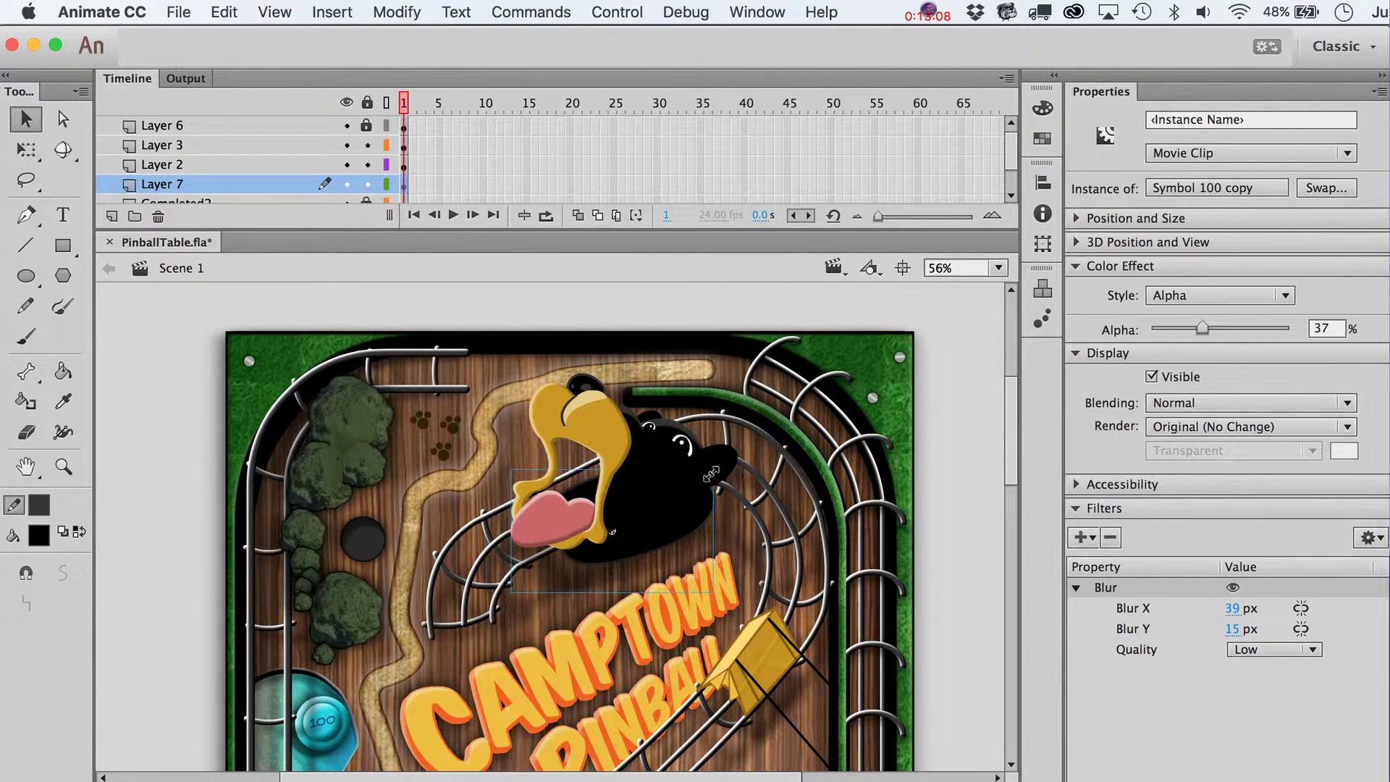
{"action": "left_click", "coordinate": [968, 400]}
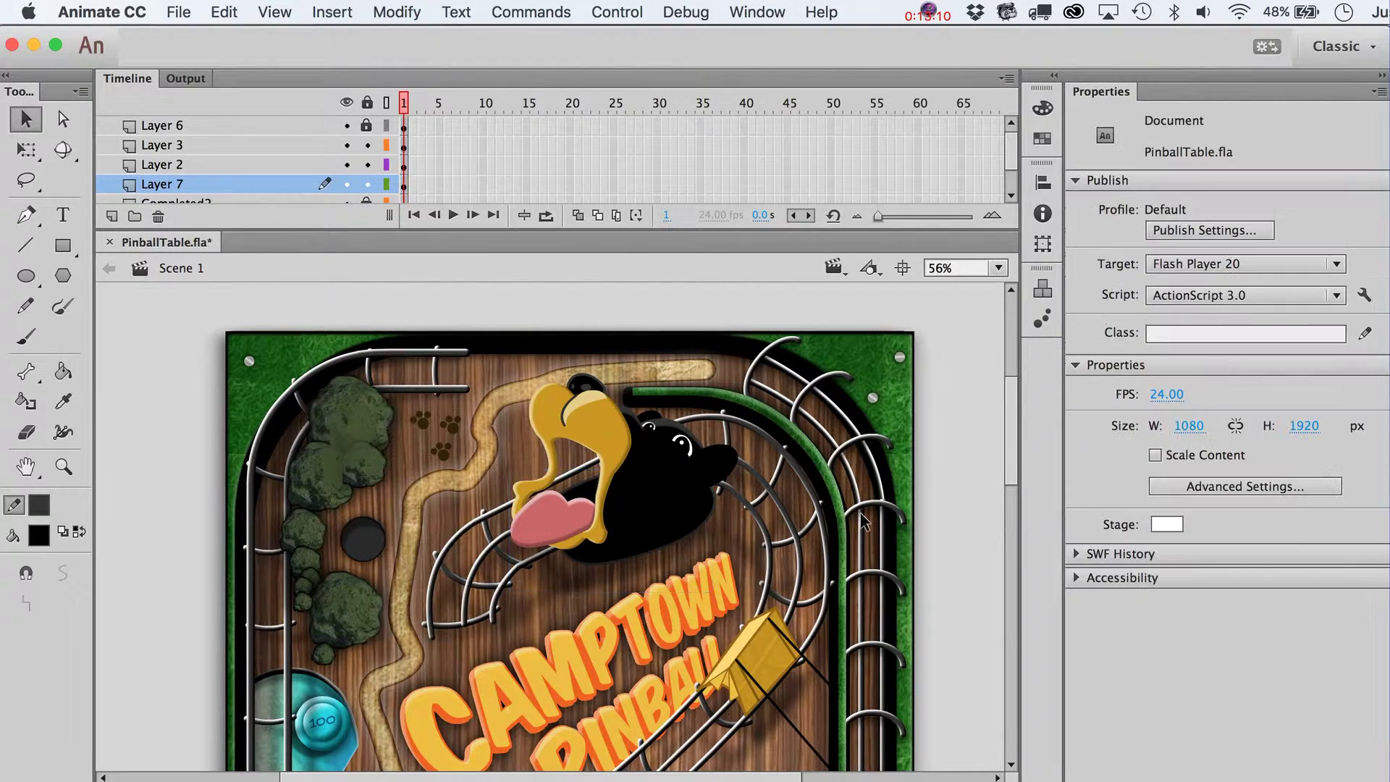
Edit the shadow symbol's shape so its rounded right end extends into a corner, and return to the main scene
{"action": "scroll", "coordinate": [860, 512], "scroll_direction": "right", "scroll_amount": 5}
{"action": "scroll", "coordinate": [861, 520], "scroll_direction": "down", "scroll_amount": 3}
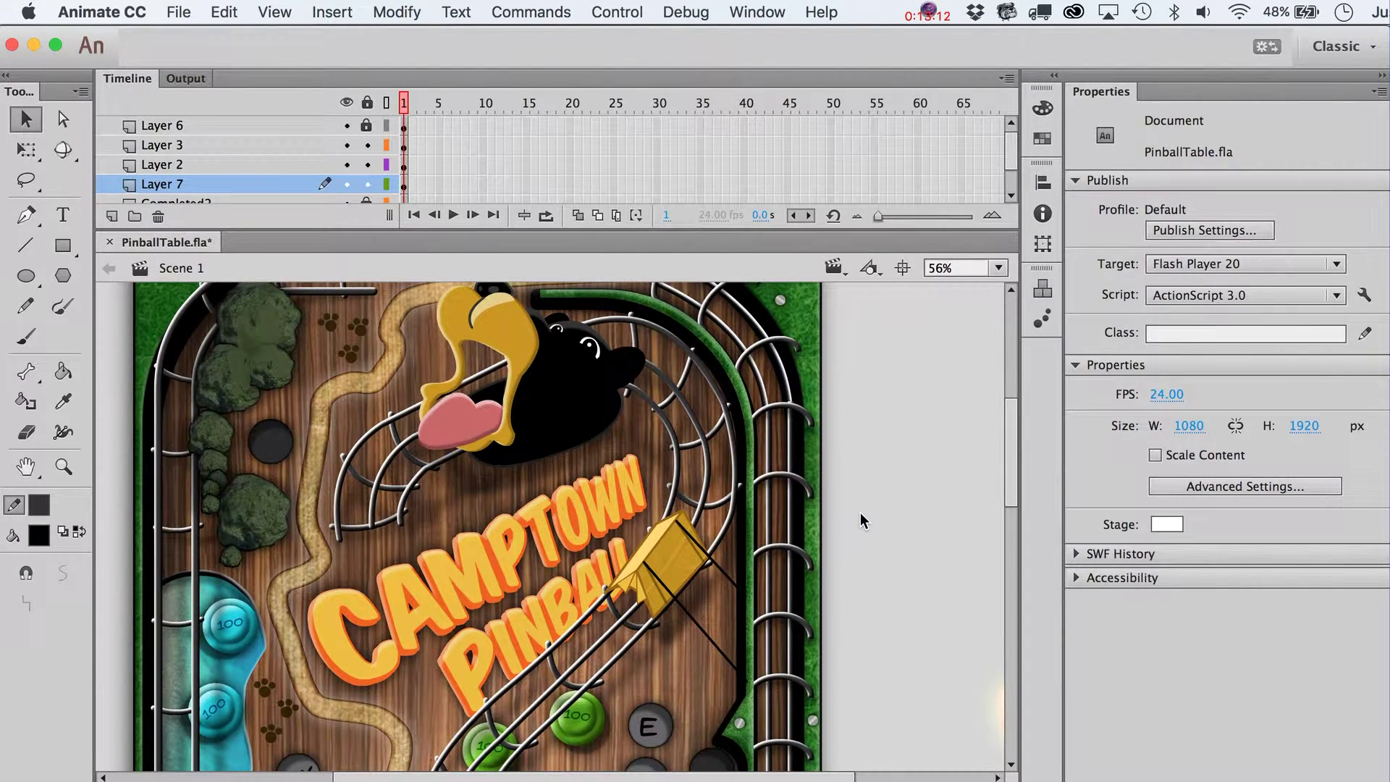
{"action": "scroll", "coordinate": [861, 520], "scroll_direction": "up", "scroll_amount": 3}
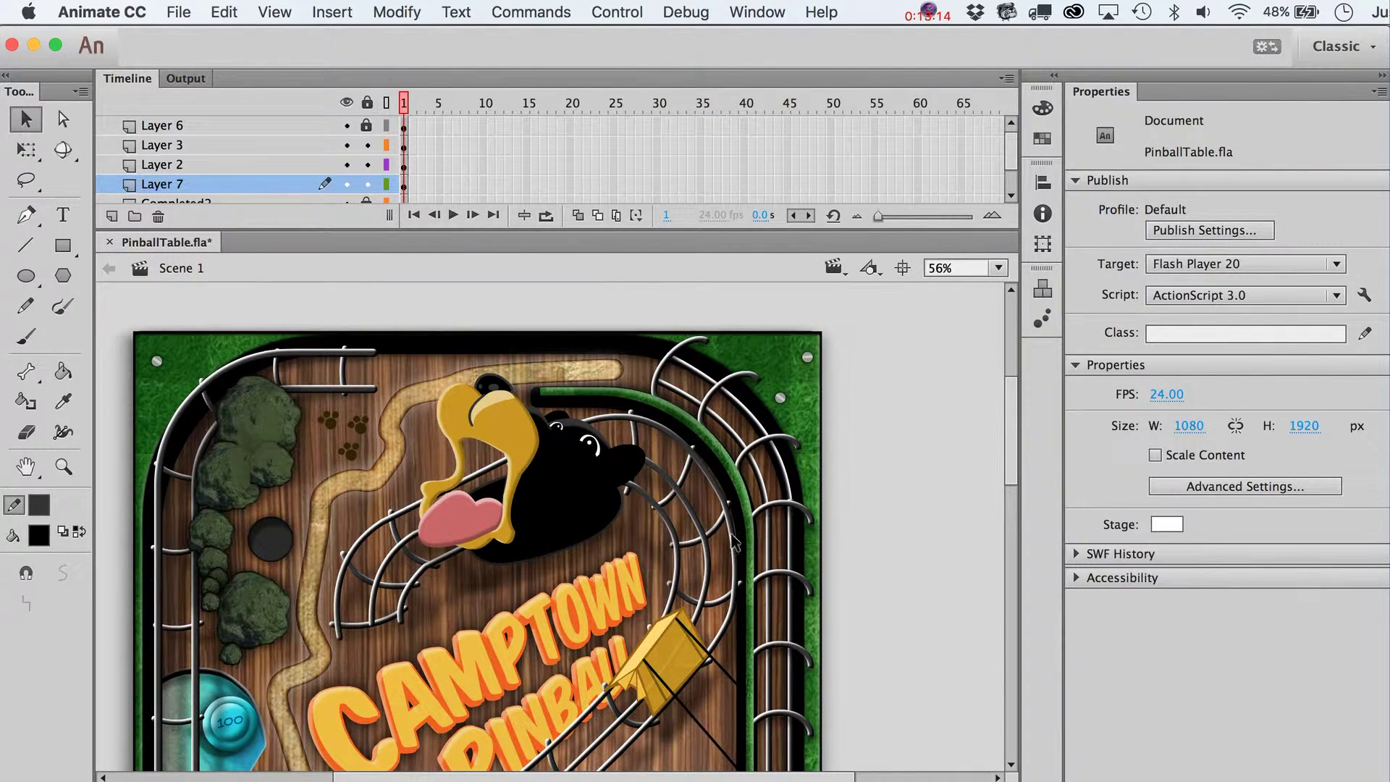
{"action": "double_click", "coordinate": [628, 522]}
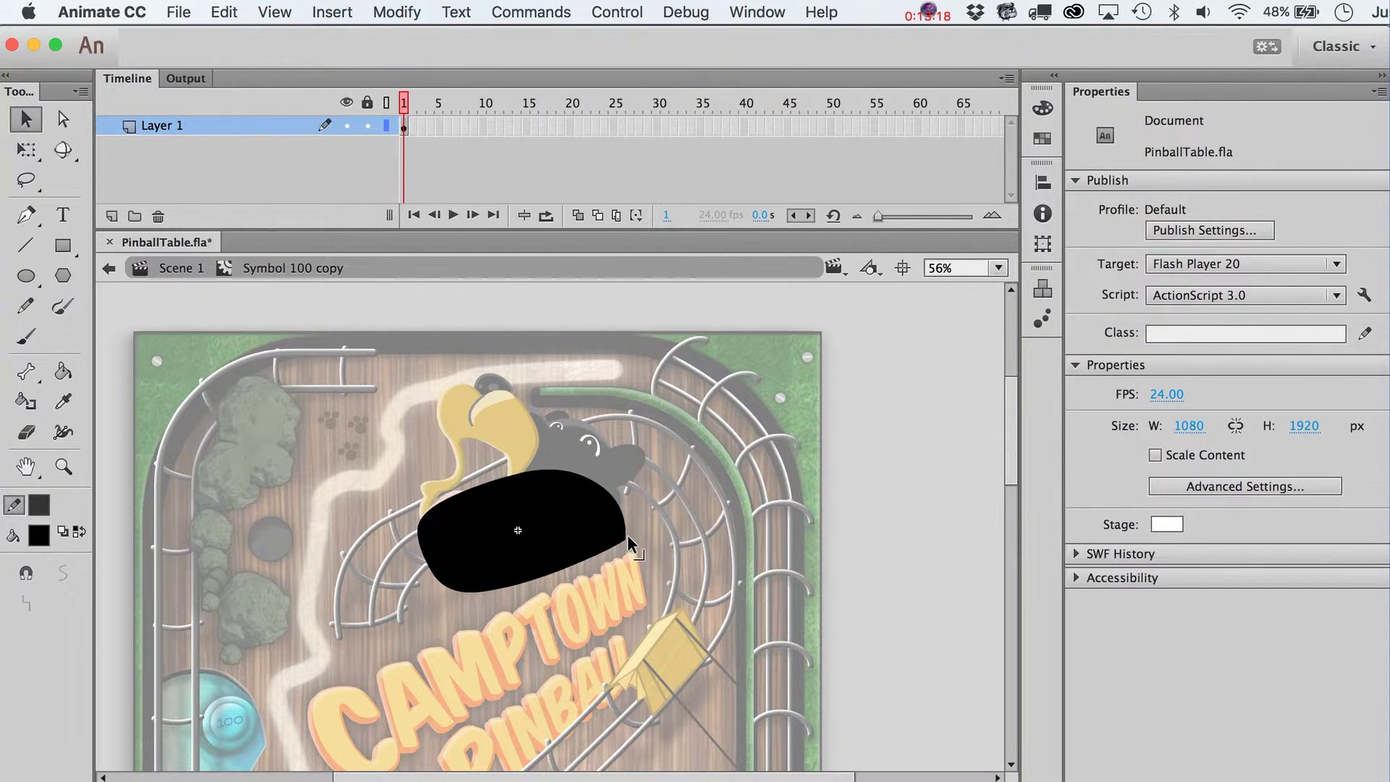
{"action": "double_click", "coordinate": [880, 503]}
{"action": "left_click", "coordinate": [880, 502]}
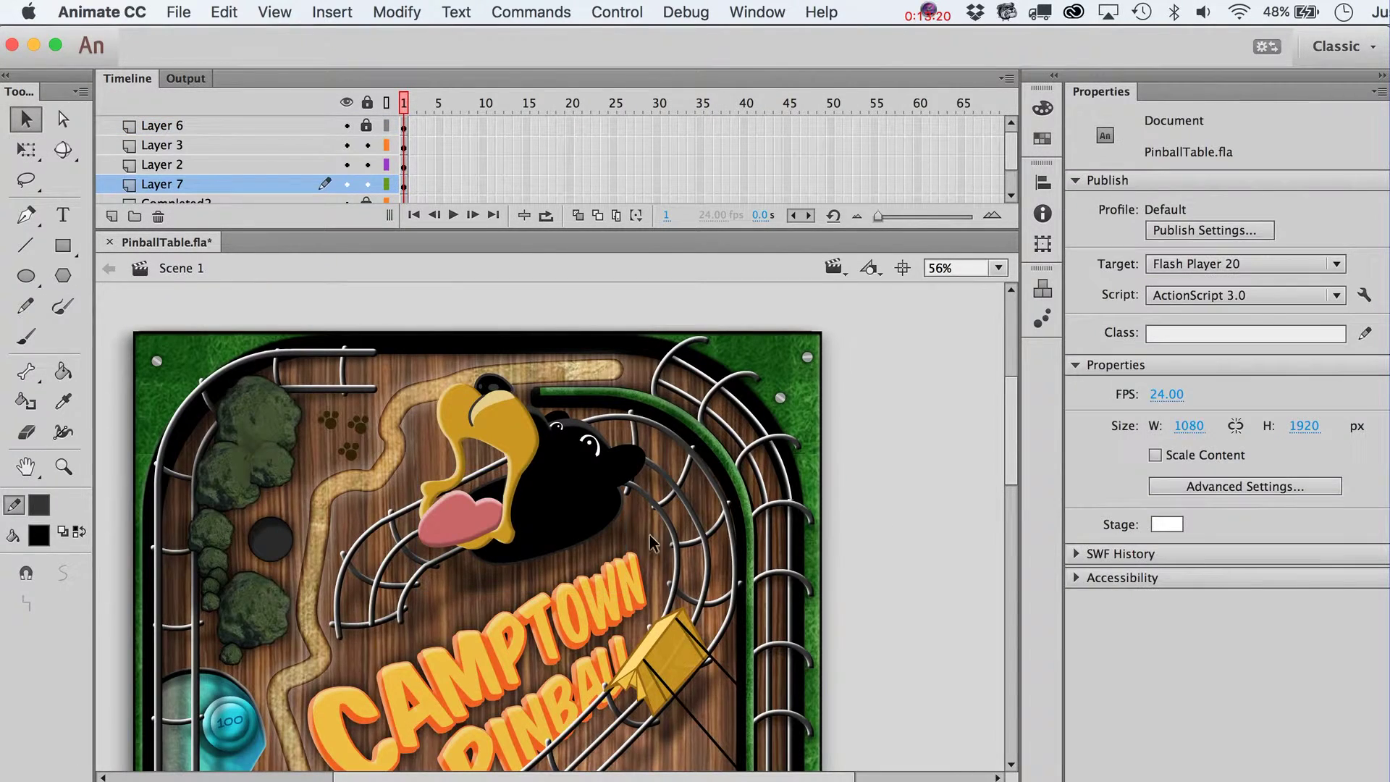
Edit the outlined neck symbol so its right end has a matching corner, and return to the main scene
{"action": "left_click", "coordinate": [617, 513]}
{"action": "left_click_drag", "start_coordinate": [615, 508], "coordinate": [564, 535]}
{"action": "left_click", "coordinate": [605, 510]}
{"action": "double_click", "coordinate": [619, 513]}
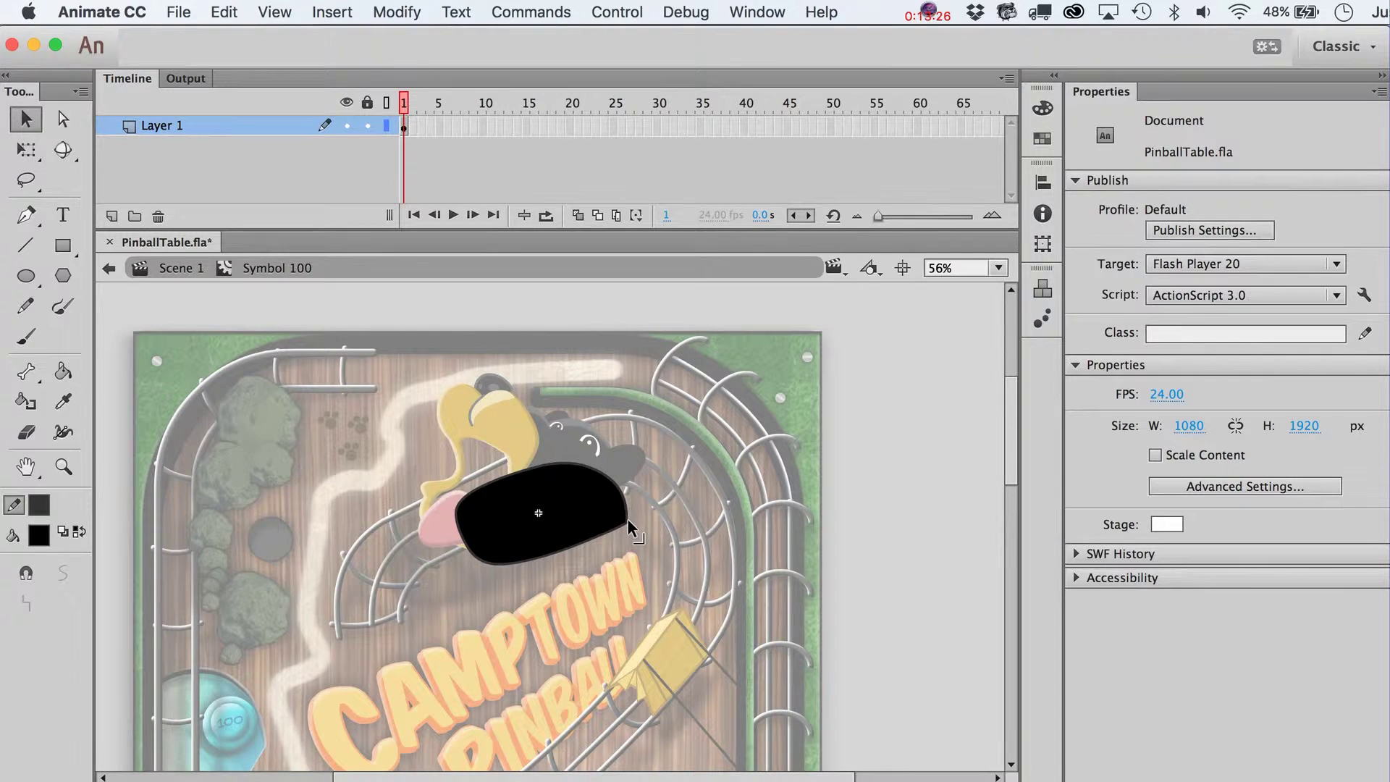
{"action": "left_click", "coordinate": [181, 270]}
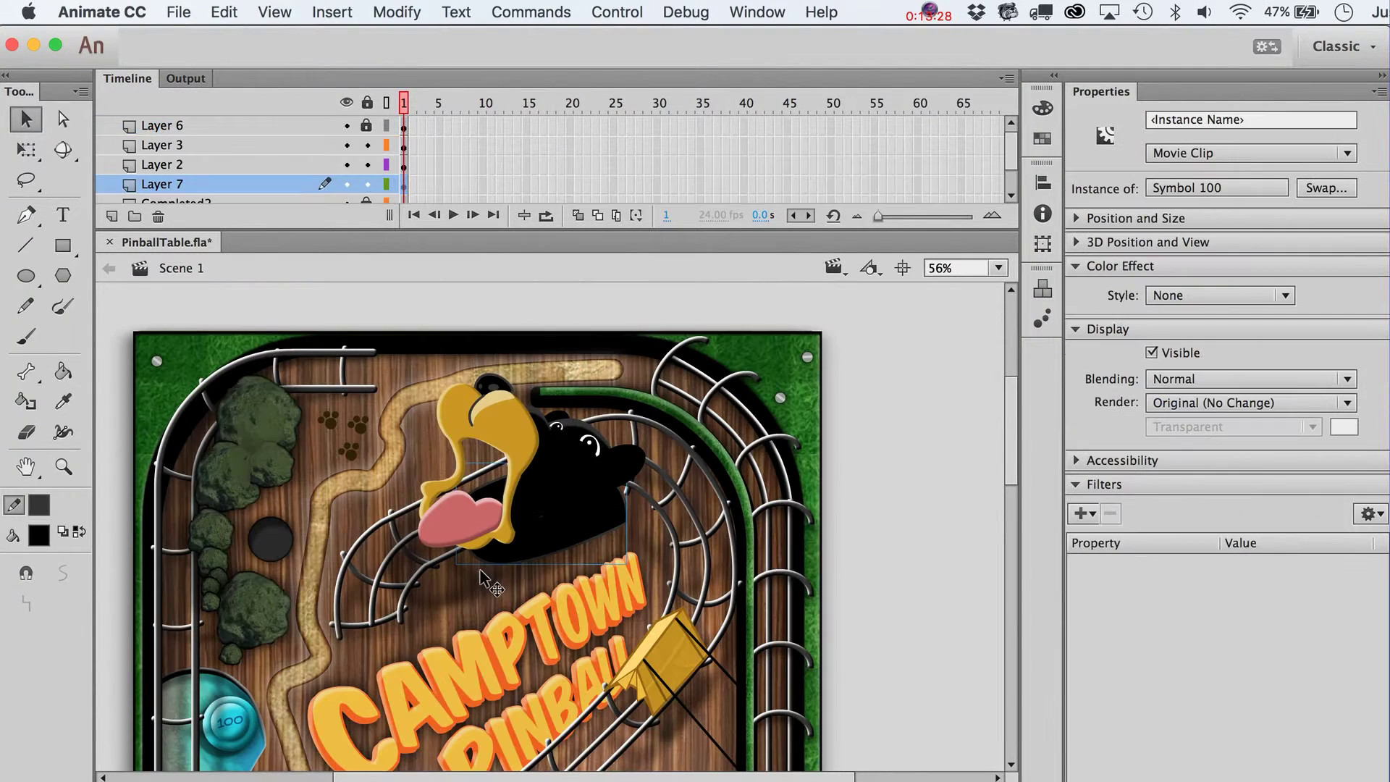
Shift the blurred shadow slightly to fit under the reshaped neck
{"action": "left_click_drag", "start_coordinate": [459, 580], "coordinate": [491, 568]}
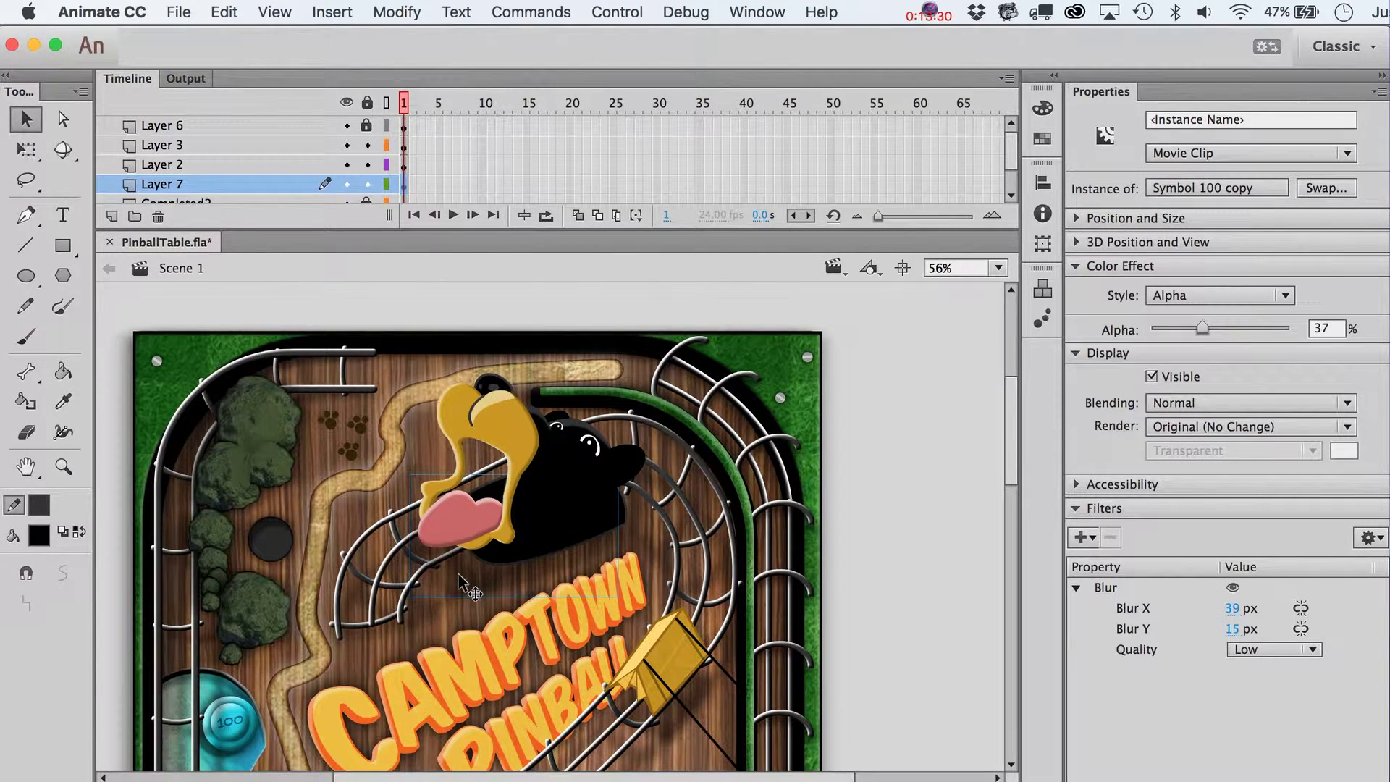
{"action": "left_click", "coordinate": [927, 625]}
{"action": "scroll", "coordinate": [927, 625], "scroll_direction": "left", "scroll_amount": 5}
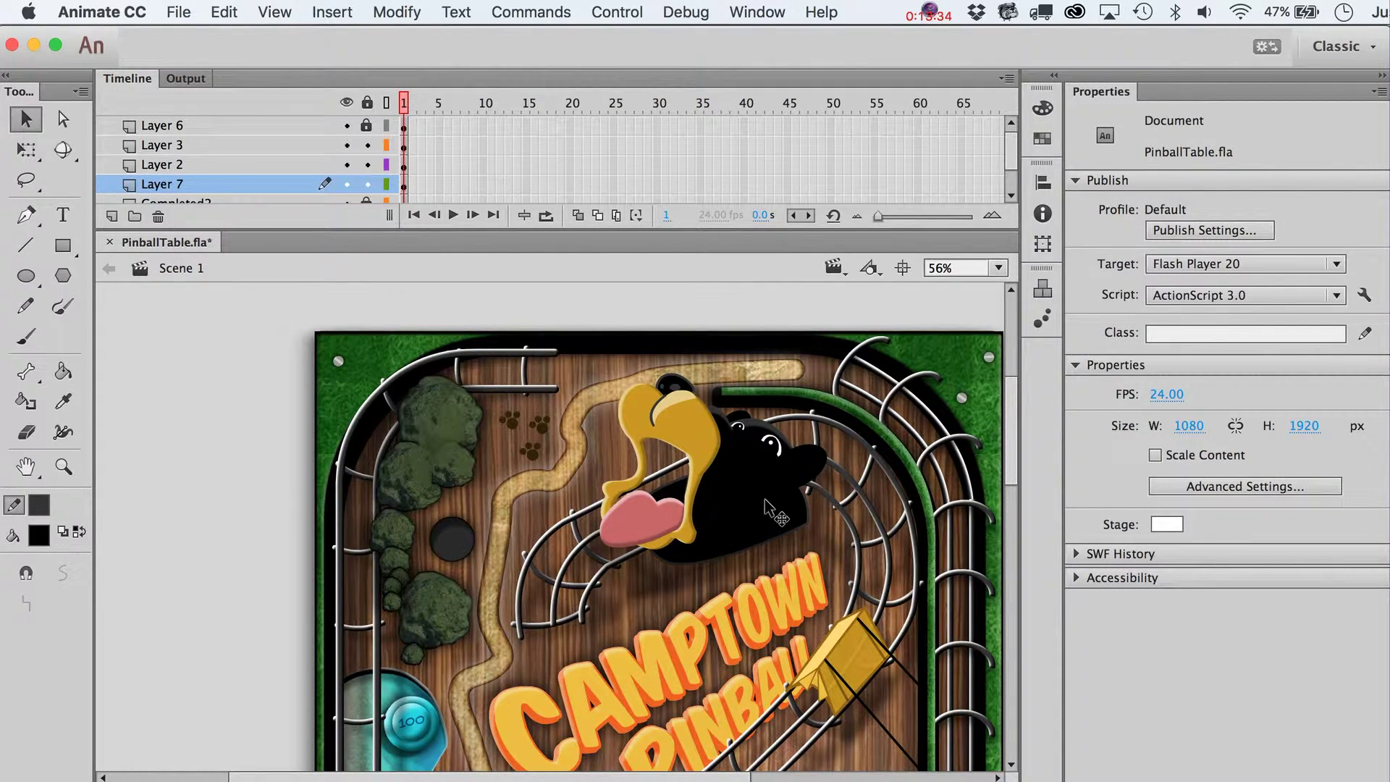
Set the angle of the bear head's inner drop shadow to 167° so its lower edge is highlighted against the neck
{"action": "left_click", "coordinate": [765, 499]}
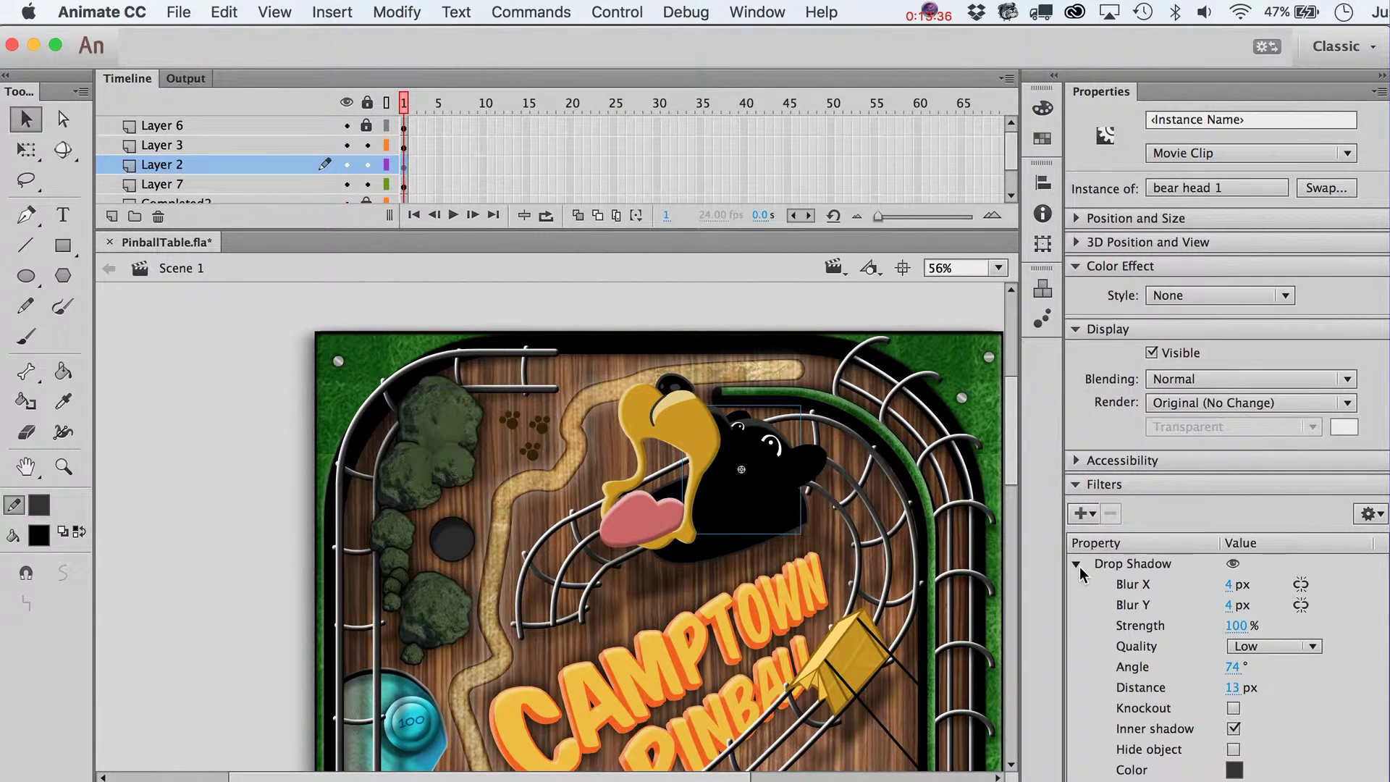
{"action": "left_click_drag", "start_coordinate": [1232, 667], "coordinate": [1385, 627]}
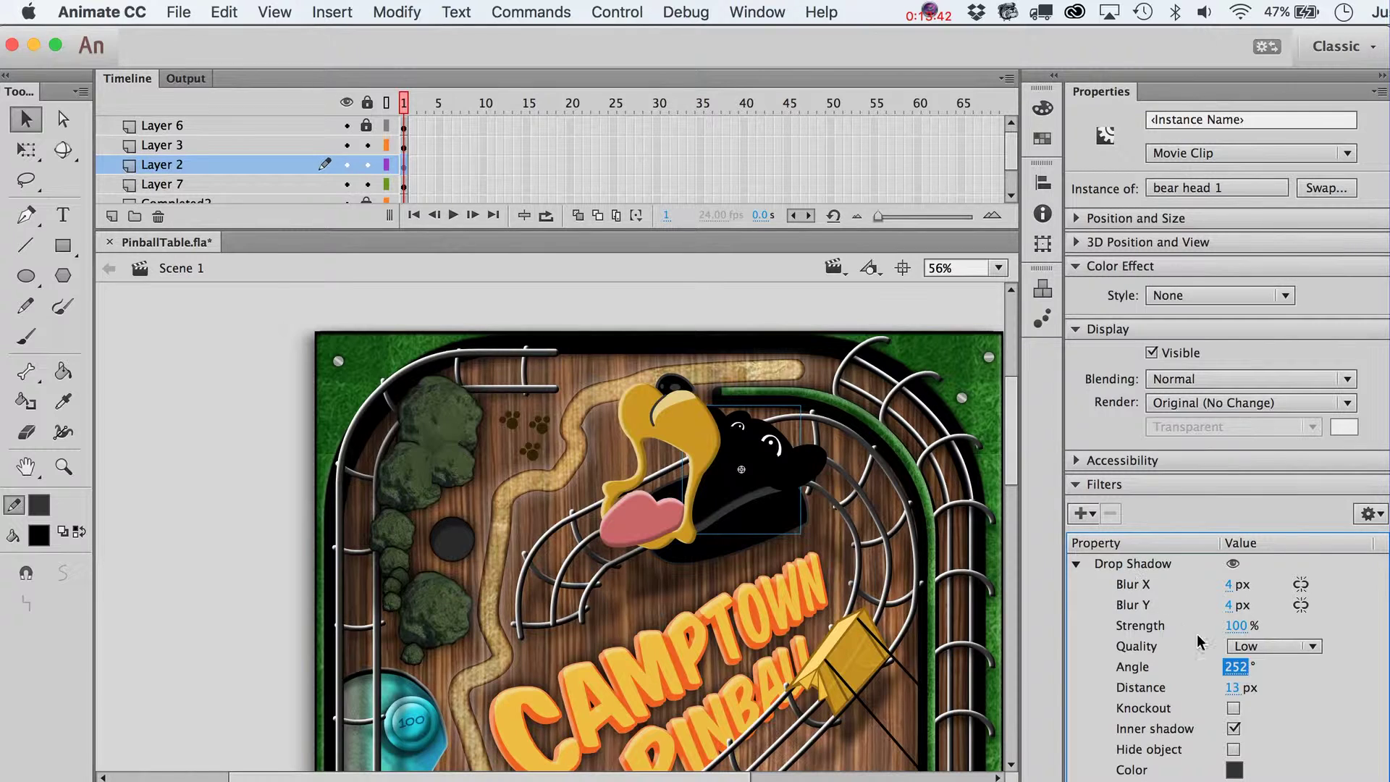
{"action": "left_click_drag", "start_coordinate": [1236, 667], "coordinate": [1147, 669]}
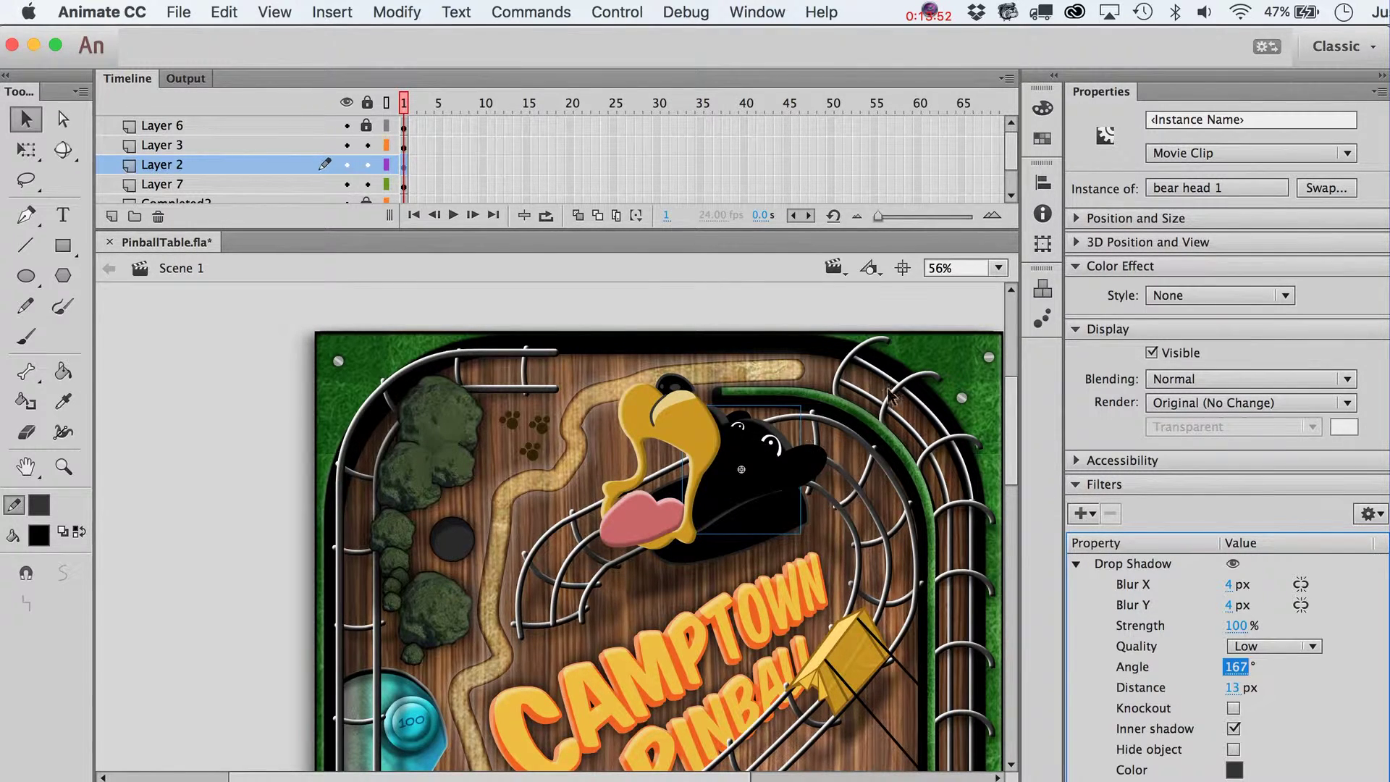
{"action": "left_click", "coordinate": [912, 323]}
{"action": "scroll", "coordinate": [785, 558], "scroll_direction": "right", "scroll_amount": 5}
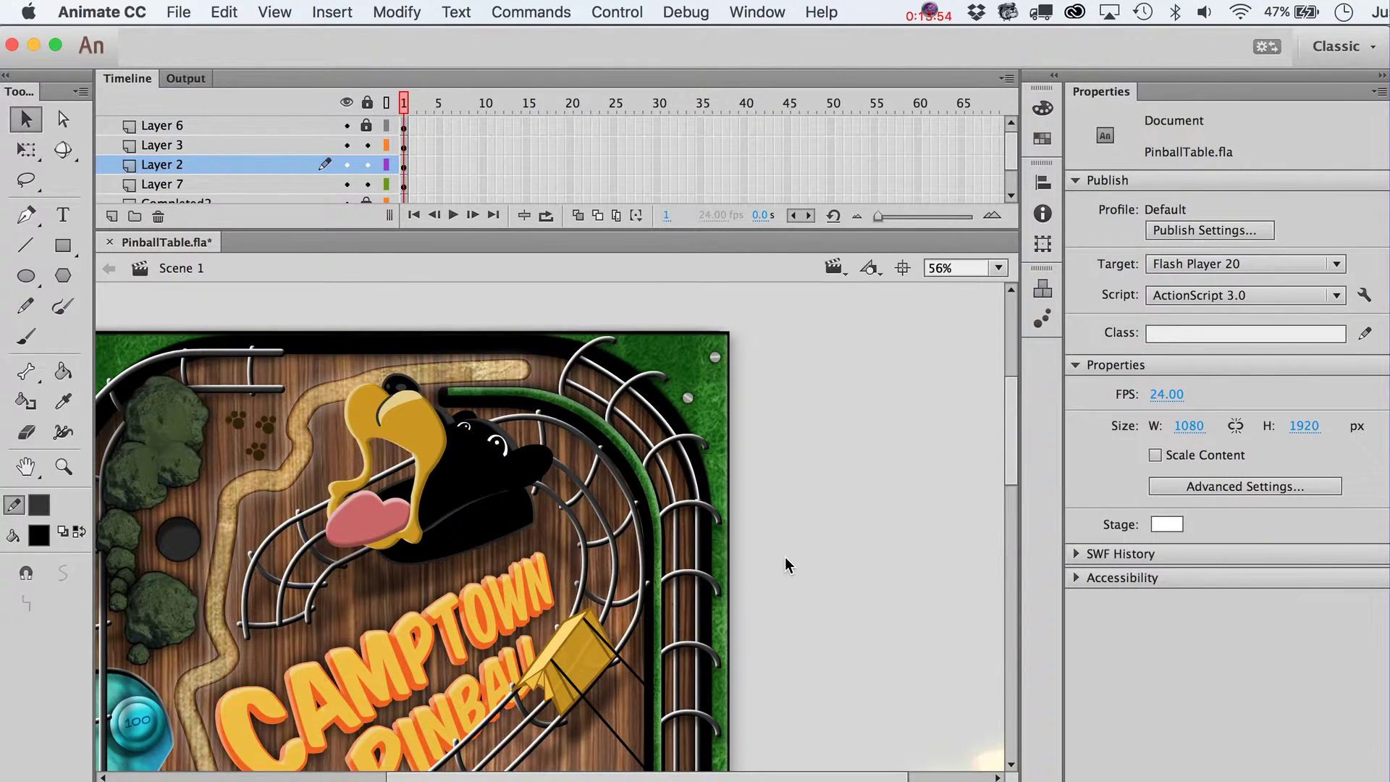
{"action": "scroll", "coordinate": [785, 558], "scroll_direction": "left", "scroll_amount": 3}
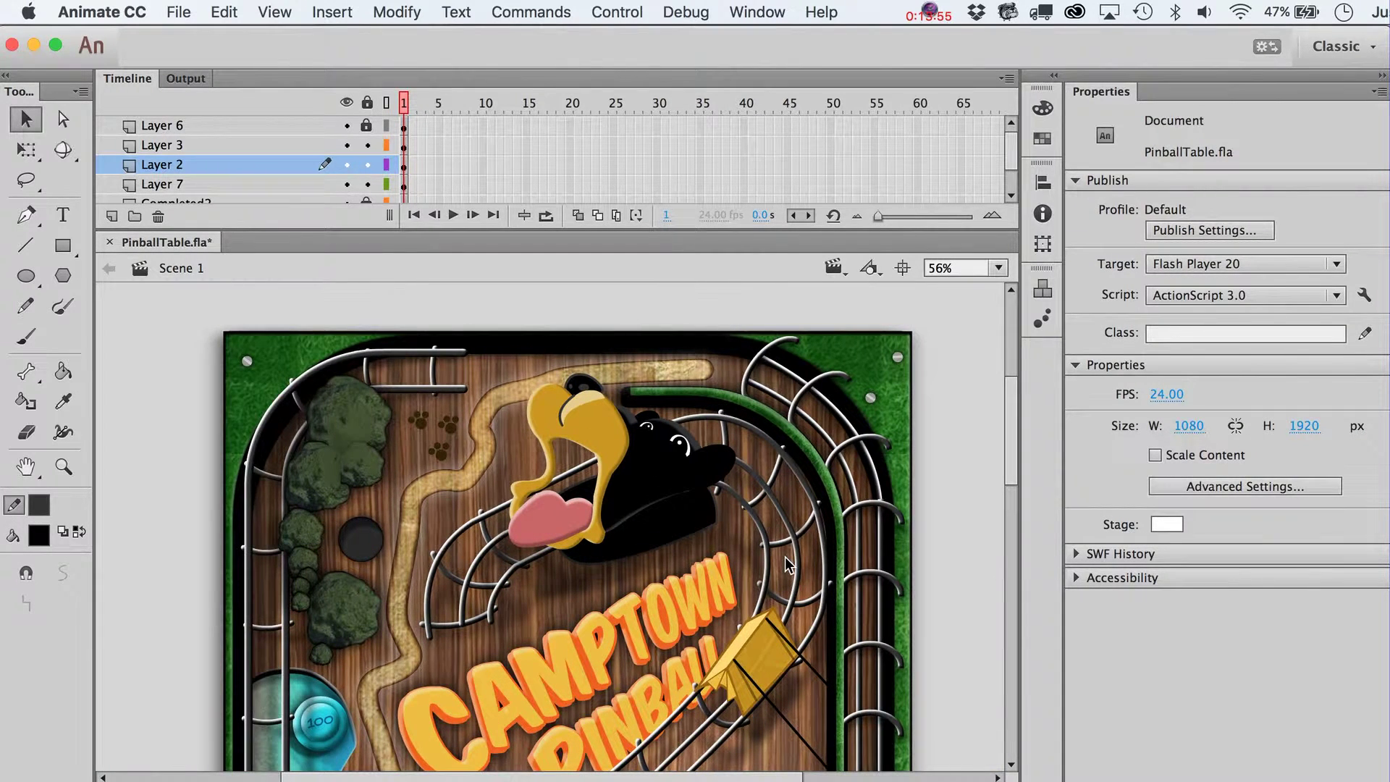
Reposition the blurred neck shadow slightly down and to the right beneath the bear's neck
{"action": "left_click", "coordinate": [598, 587]}
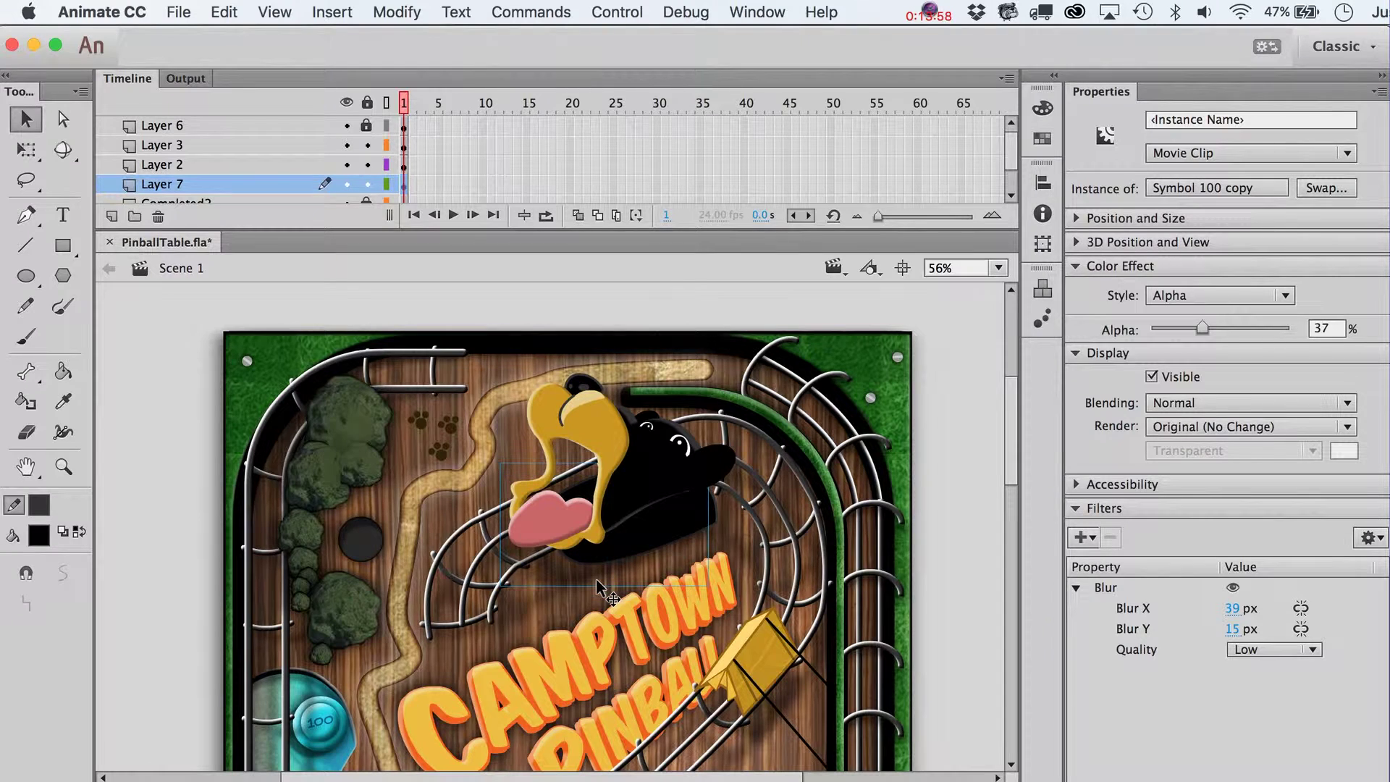
{"action": "key", "text": "shift+Right"}
{"action": "key", "text": "shift+Right"}
{"action": "key", "text": "shift+Down"}
{"action": "key", "text": "shift+Down"}
{"action": "key", "text": "Left"}
{"action": "key", "text": "Left"}
{"action": "key", "text": "Up"}
{"action": "key", "text": "Up"}
{"action": "key", "text": "Up"}
{"action": "key", "text": "Up"}
{"action": "key", "text": "Up"}
{"action": "key", "text": "Up"}
{"action": "key", "text": "Up"}
{"action": "key", "text": "Up"}
{"action": "key", "text": "Up"}
{"action": "key", "text": "Up"}
{"action": "key", "text": "Up"}
{"action": "key", "text": "Left"}
{"action": "key", "text": "Left"}
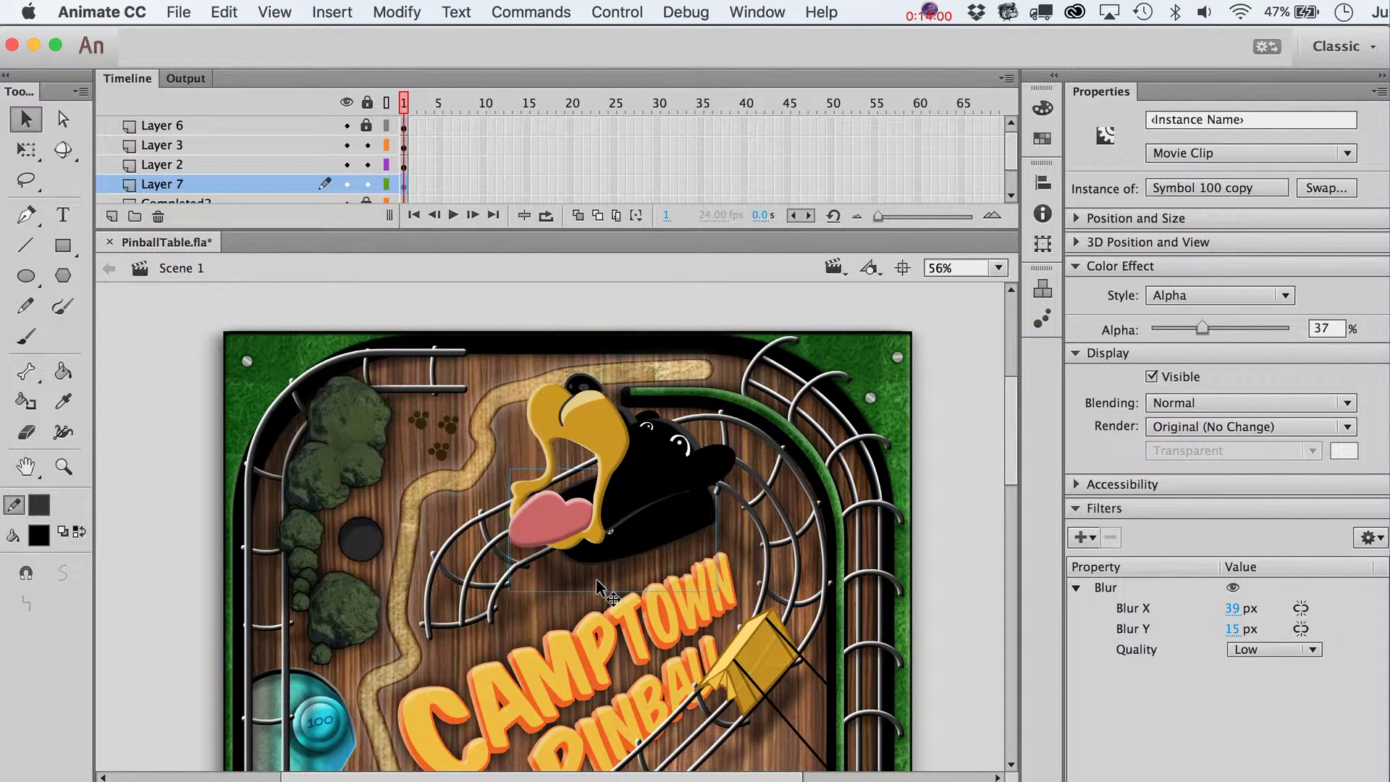
Unlock Layer 6 and convert the artwork on Layers 2, 3 and 6 to a movie clip symbol named "bear head"
{"action": "left_click", "coordinate": [63, 245]}
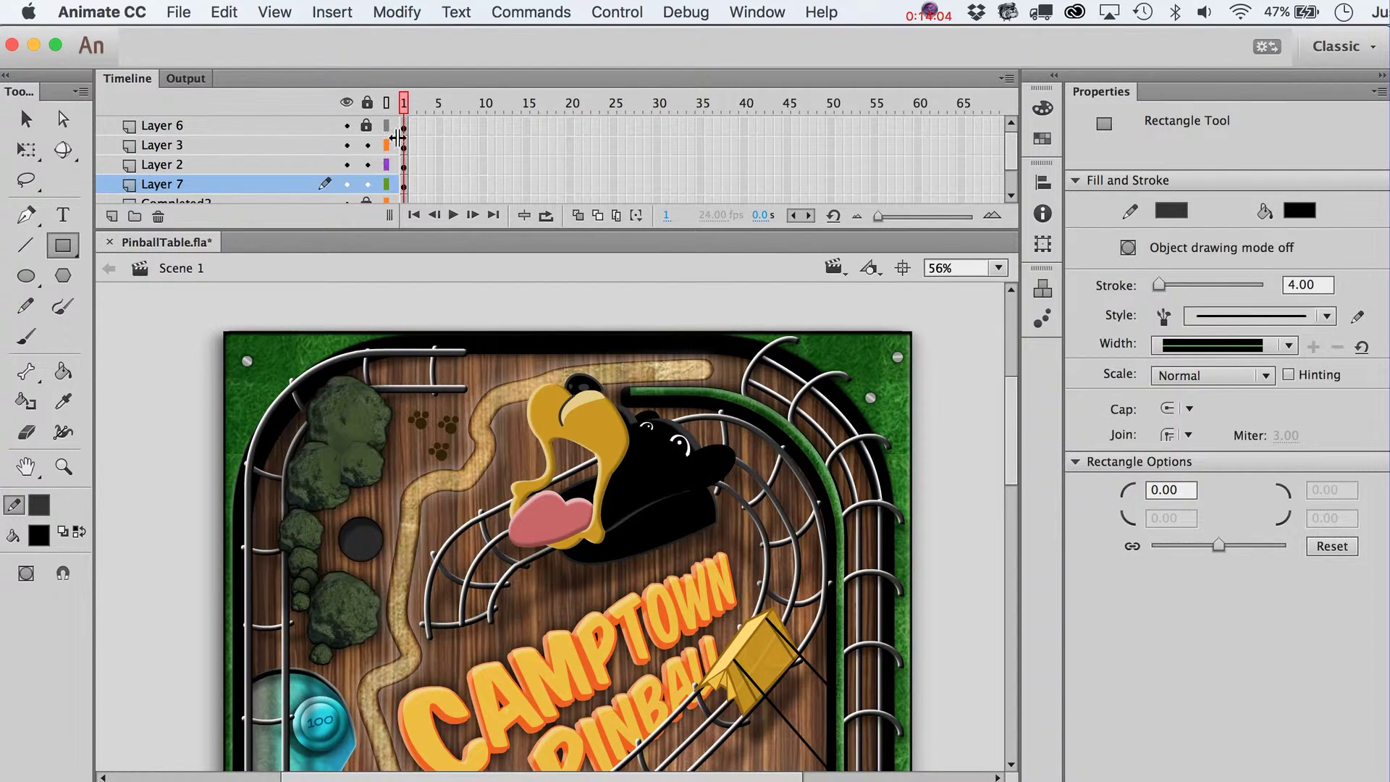
{"action": "left_click", "coordinate": [367, 125]}
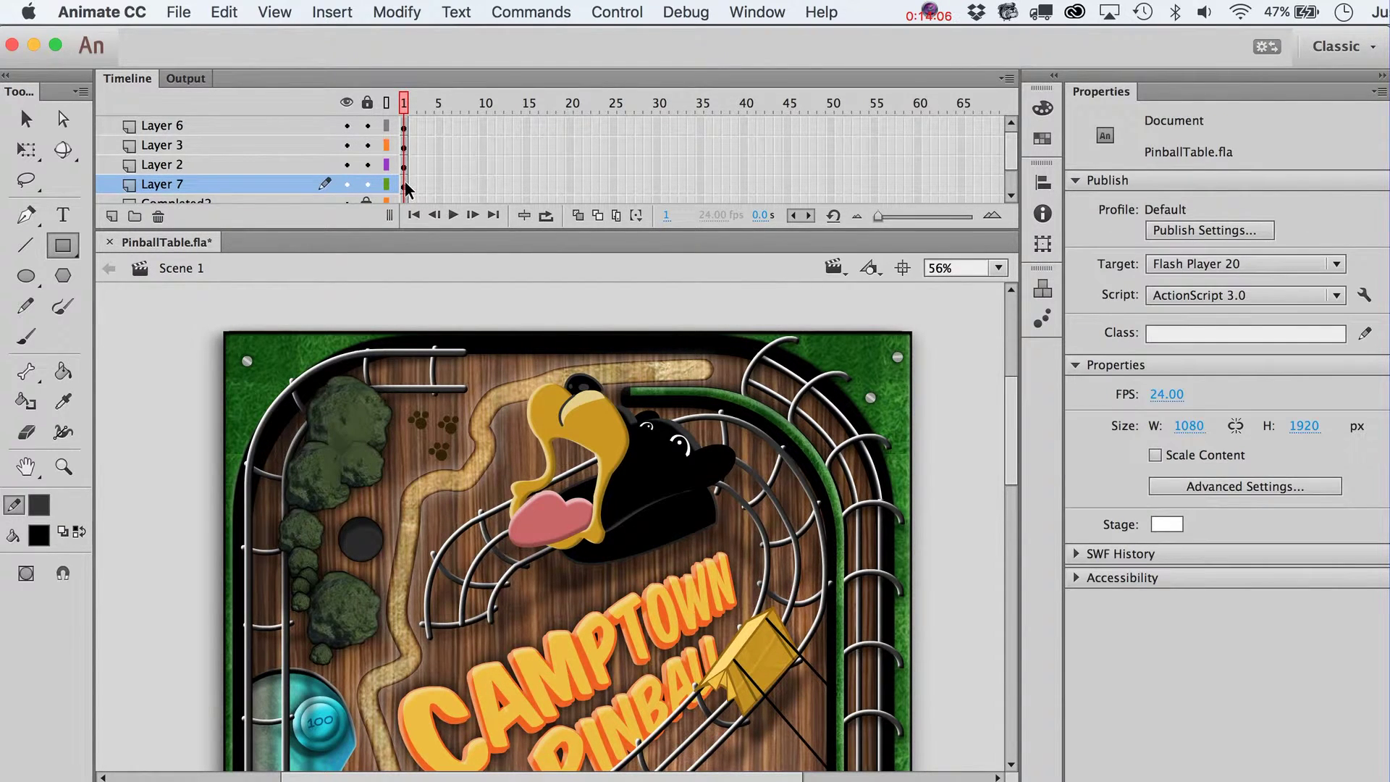
{"action": "left_click_drag", "start_coordinate": [406, 186], "coordinate": [406, 130]}
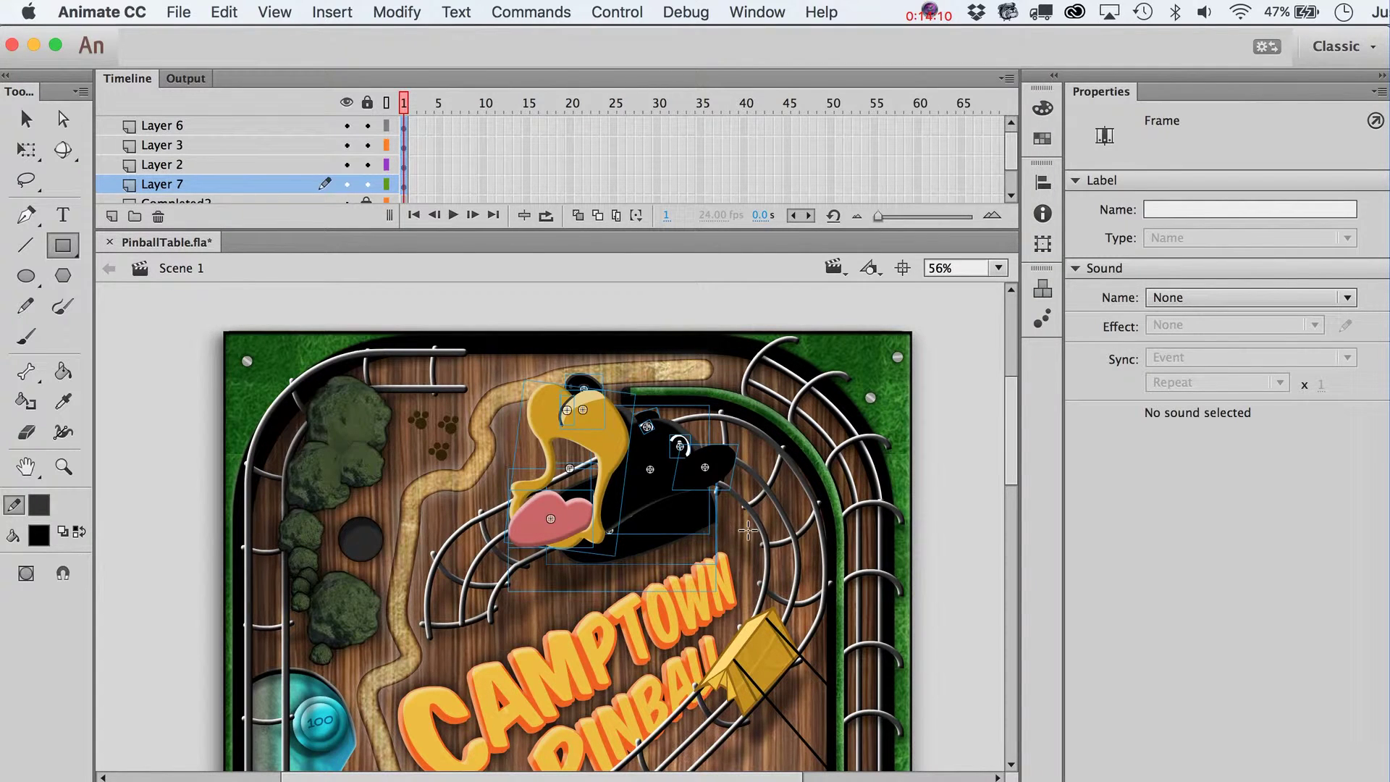
{"action": "left_click", "coordinate": [440, 169]}
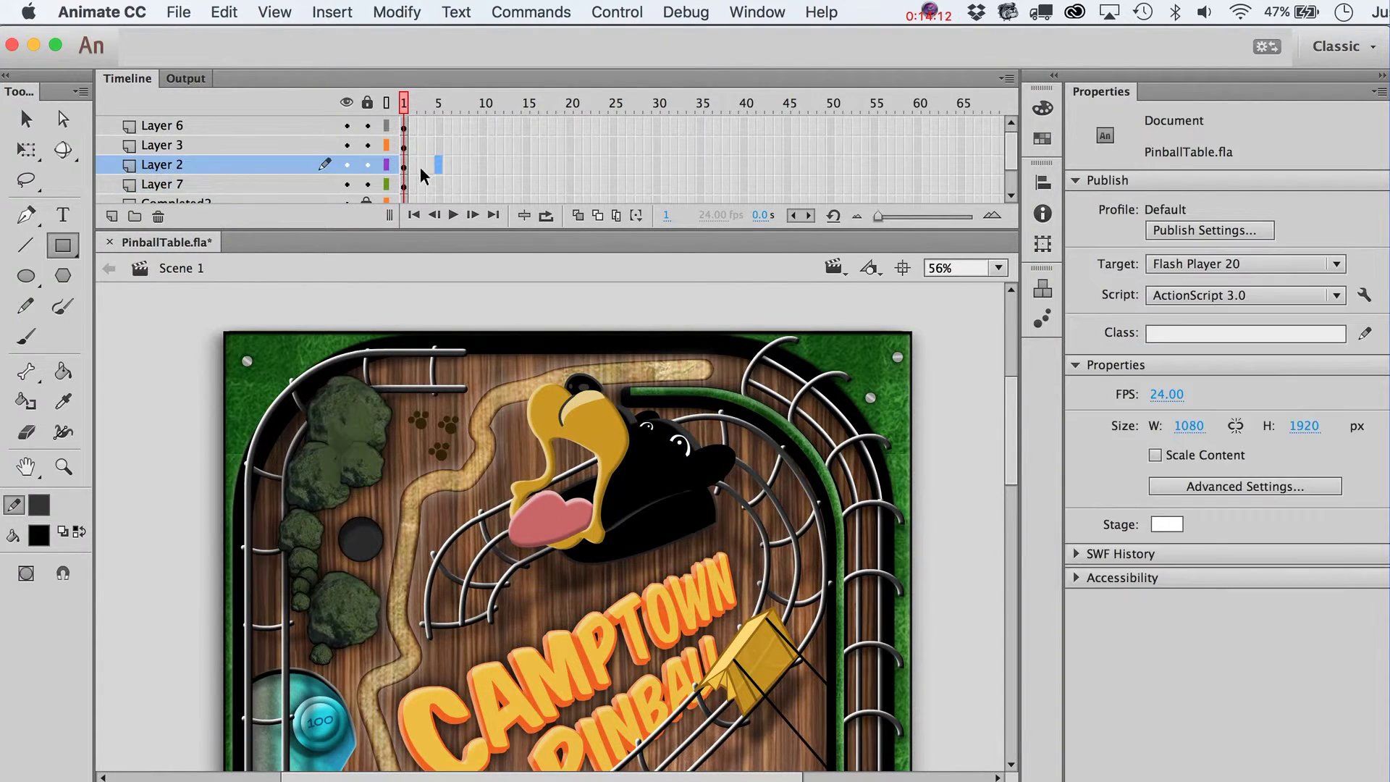
{"action": "left_click_drag", "start_coordinate": [404, 168], "coordinate": [404, 126]}
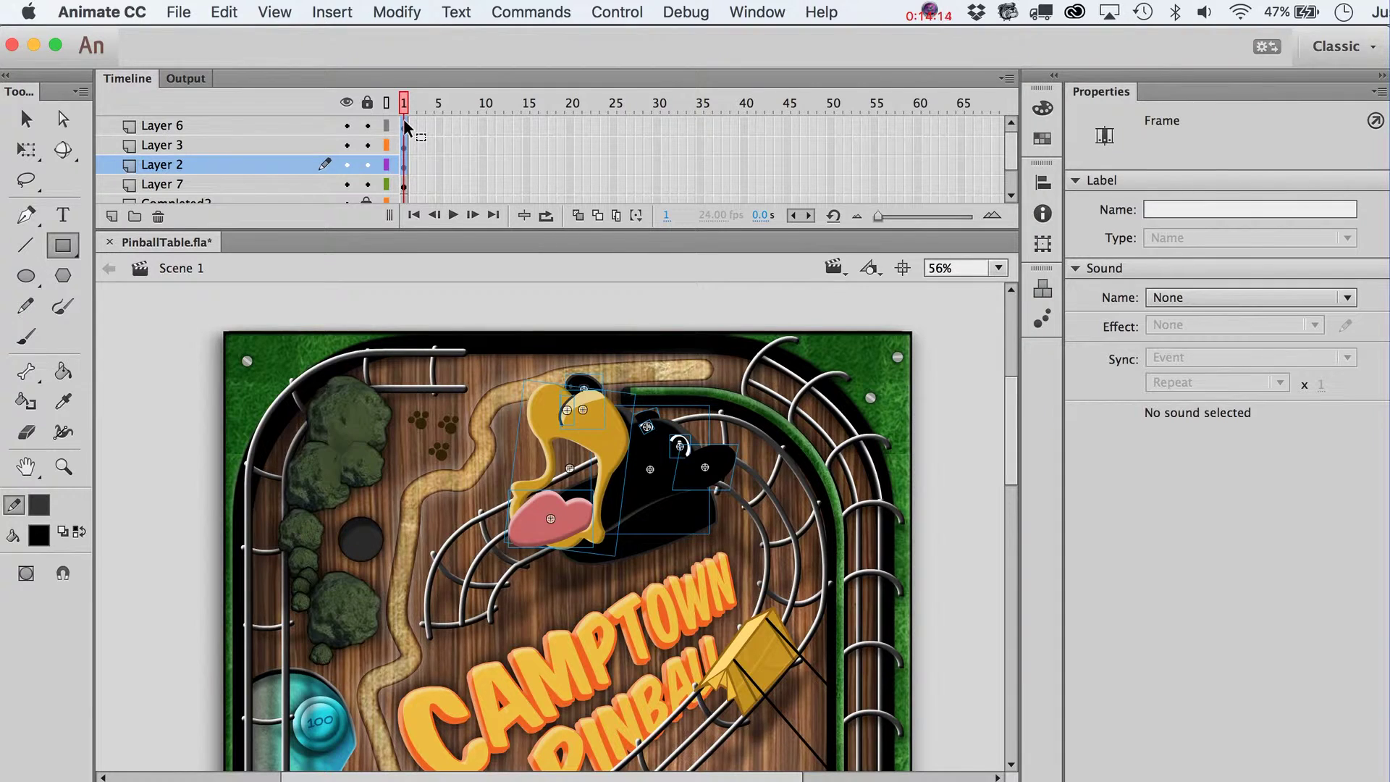
{"action": "key", "text": "F8"}
{"action": "type", "text": "bear head"}
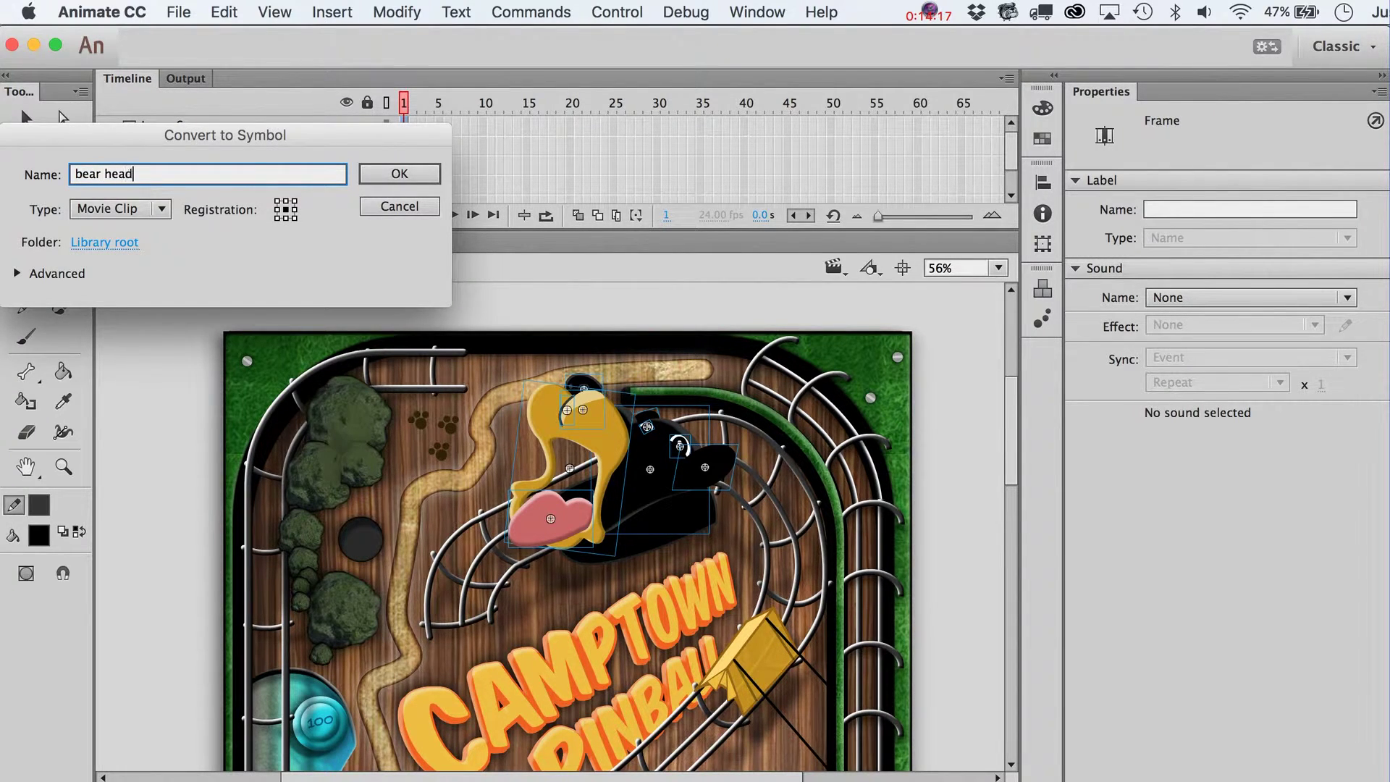
{"action": "key", "text": "Return"}
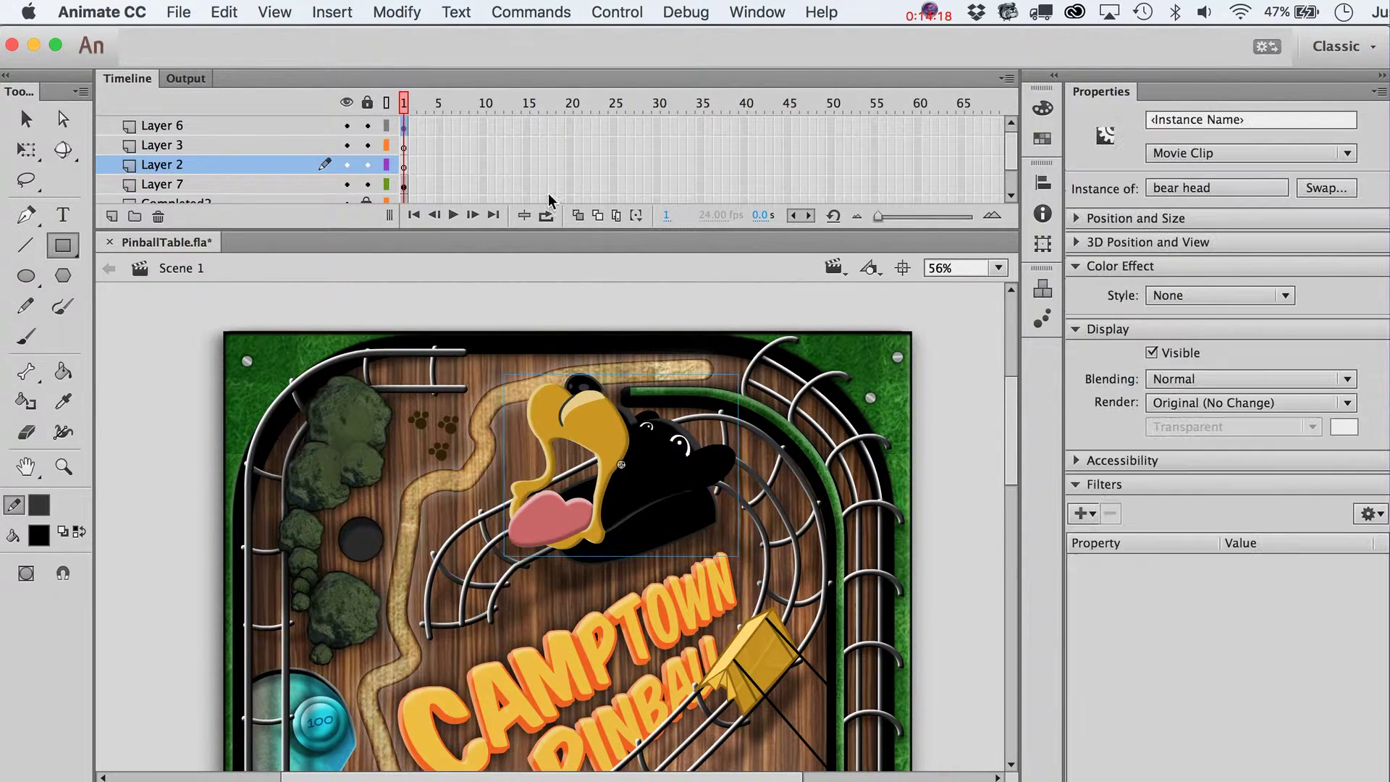
{"action": "key", "text": "v"}
{"action": "left_click", "coordinate": [650, 554]}
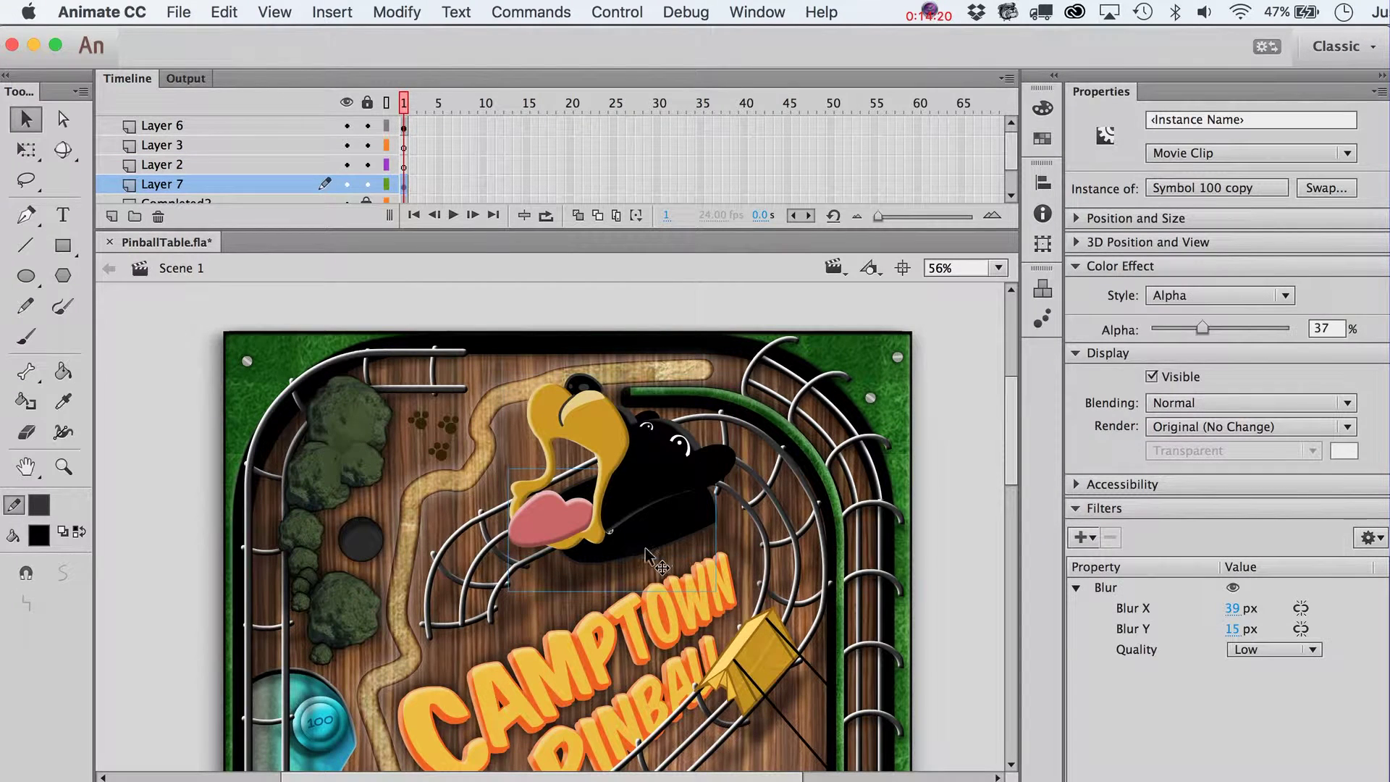
{"action": "left_click", "coordinate": [516, 562]}
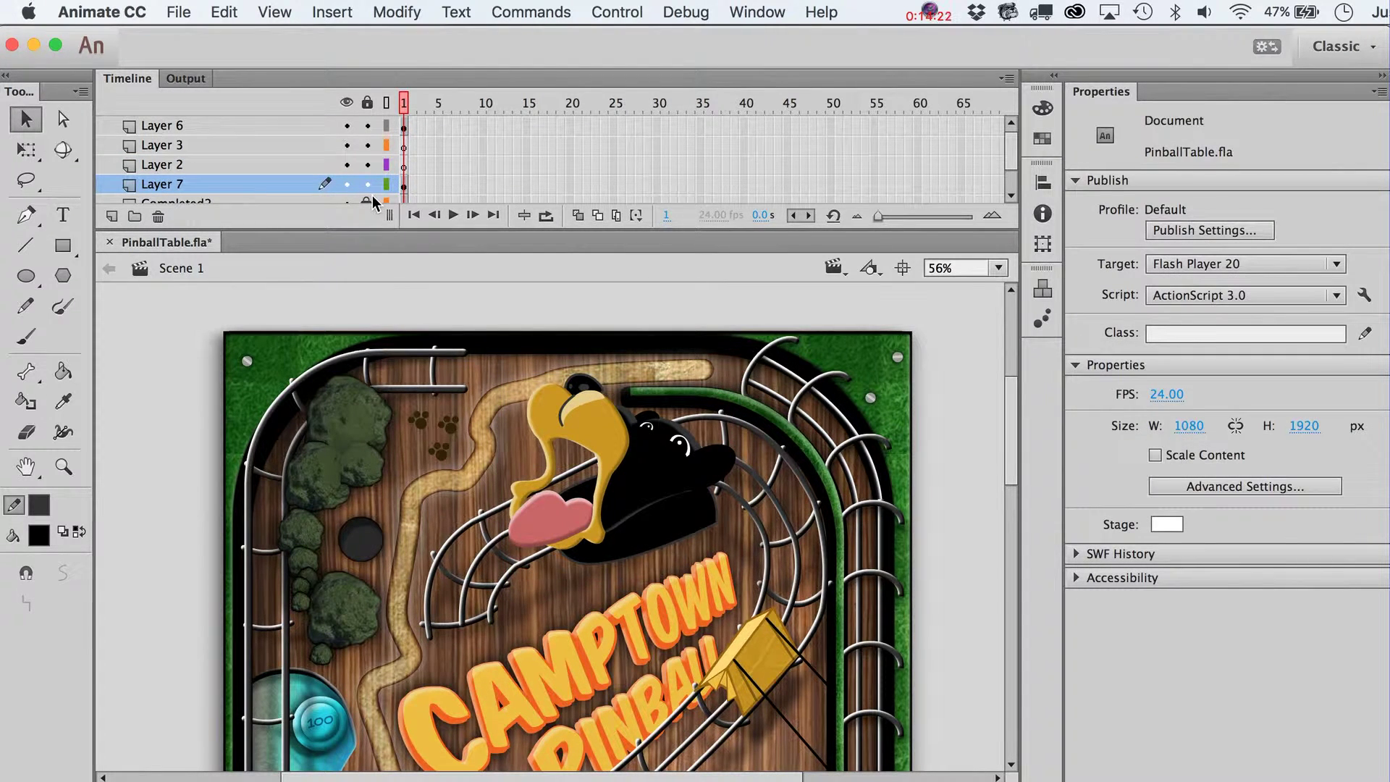
Move the neck and its blurred shadow from Layer 7 to the Completed2 layer, keeping their stage position
{"action": "scroll", "coordinate": [372, 195], "scroll_direction": "down", "scroll_amount": 2}
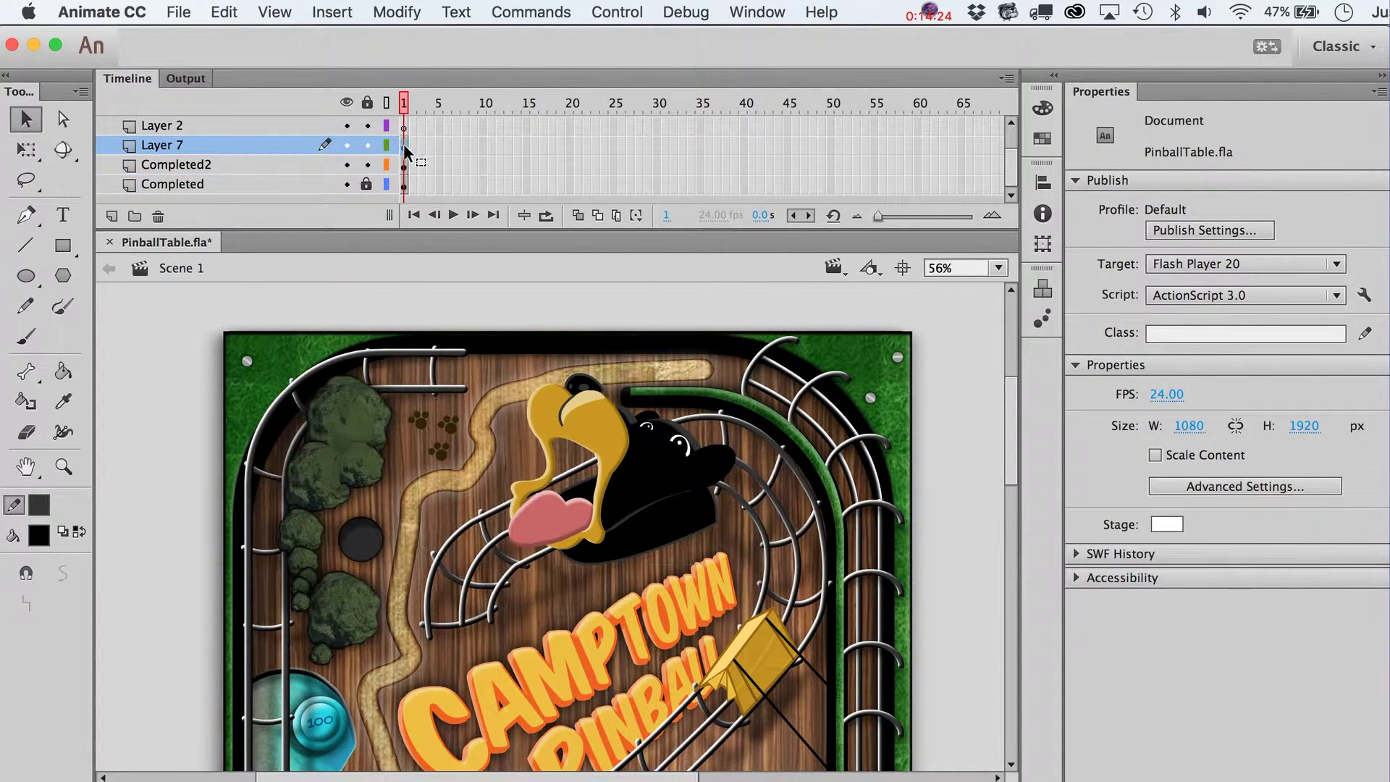
{"action": "left_click", "coordinate": [404, 150]}
{"action": "left_click", "coordinate": [404, 150]}
{"action": "left_click", "coordinate": [404, 147]}
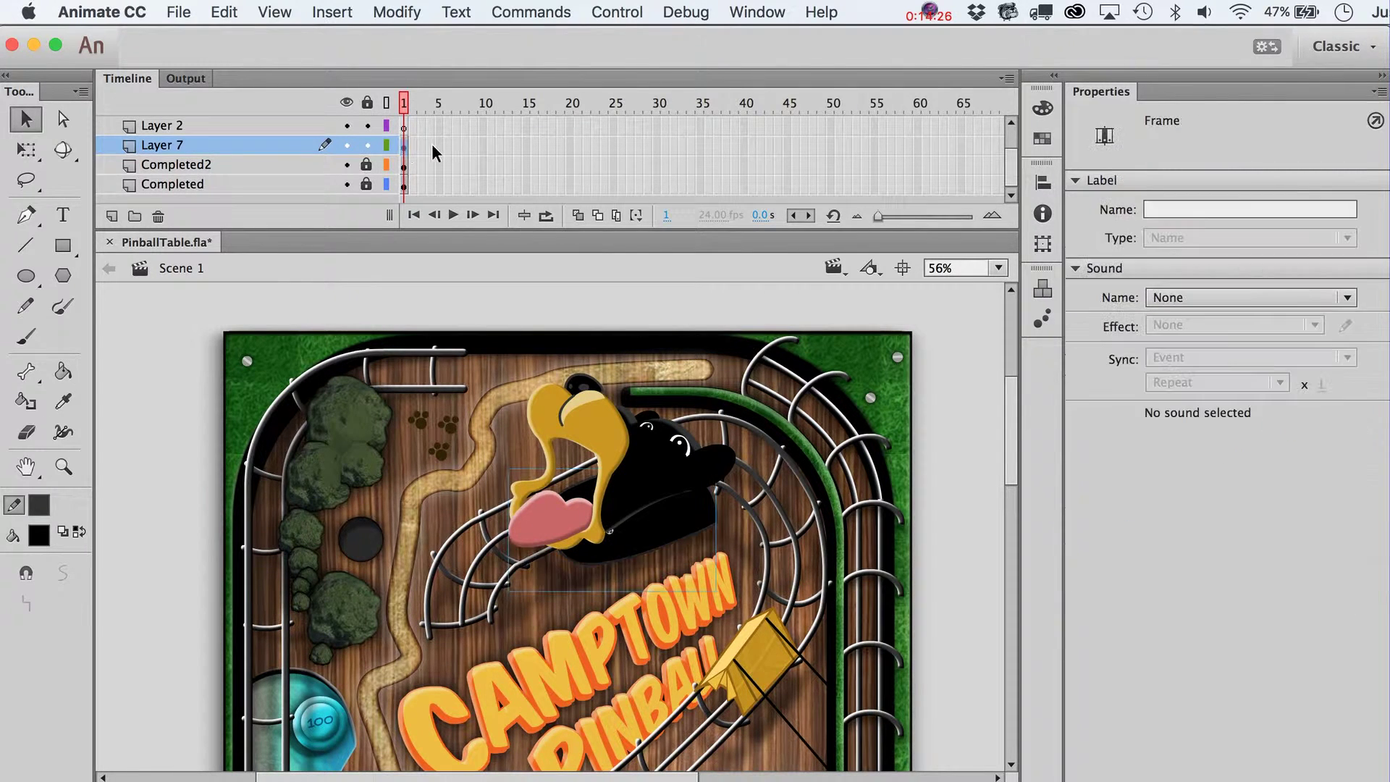
{"action": "left_click", "coordinate": [432, 145]}
{"action": "left_click", "coordinate": [405, 148]}
{"action": "left_click", "coordinate": [368, 167]}
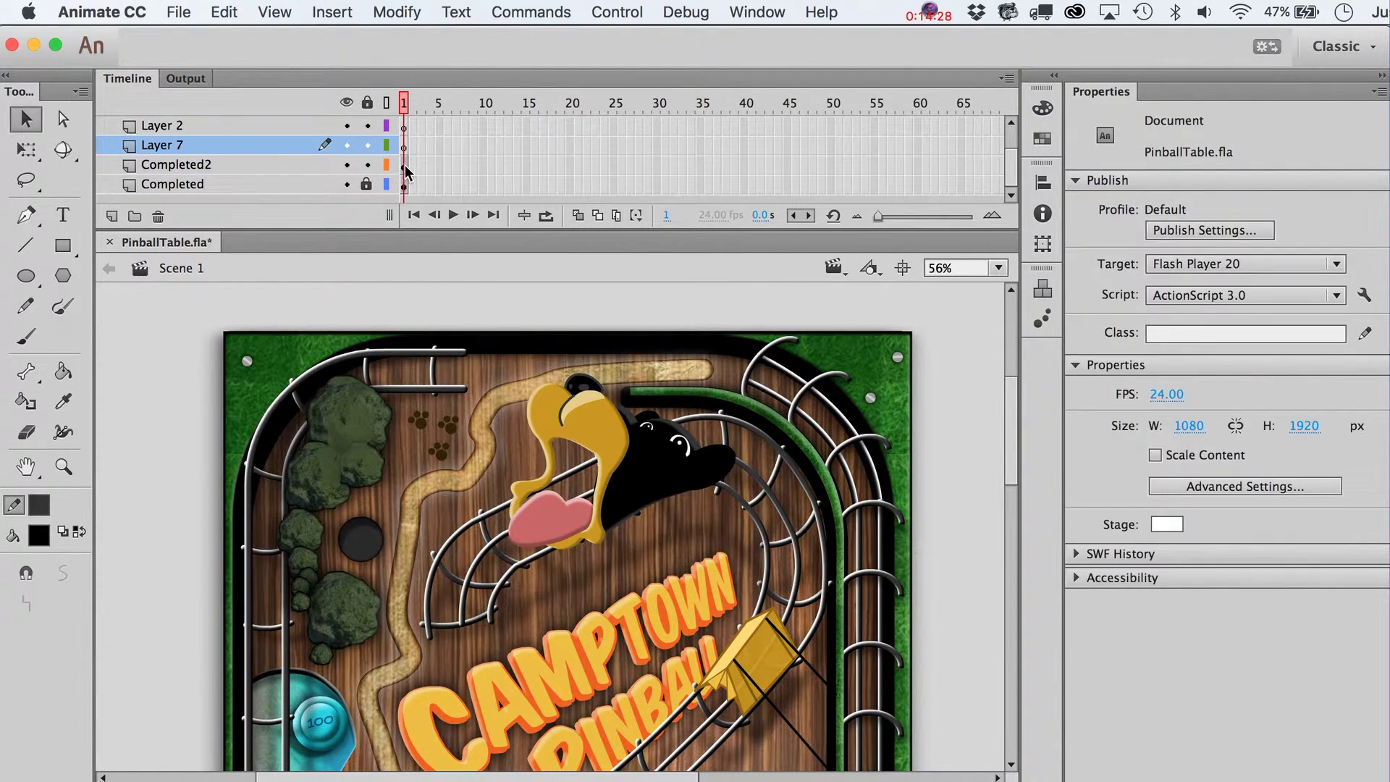
{"action": "left_click", "coordinate": [406, 165]}
{"action": "key", "text": "super+g"}
{"action": "key", "text": "super+g"}
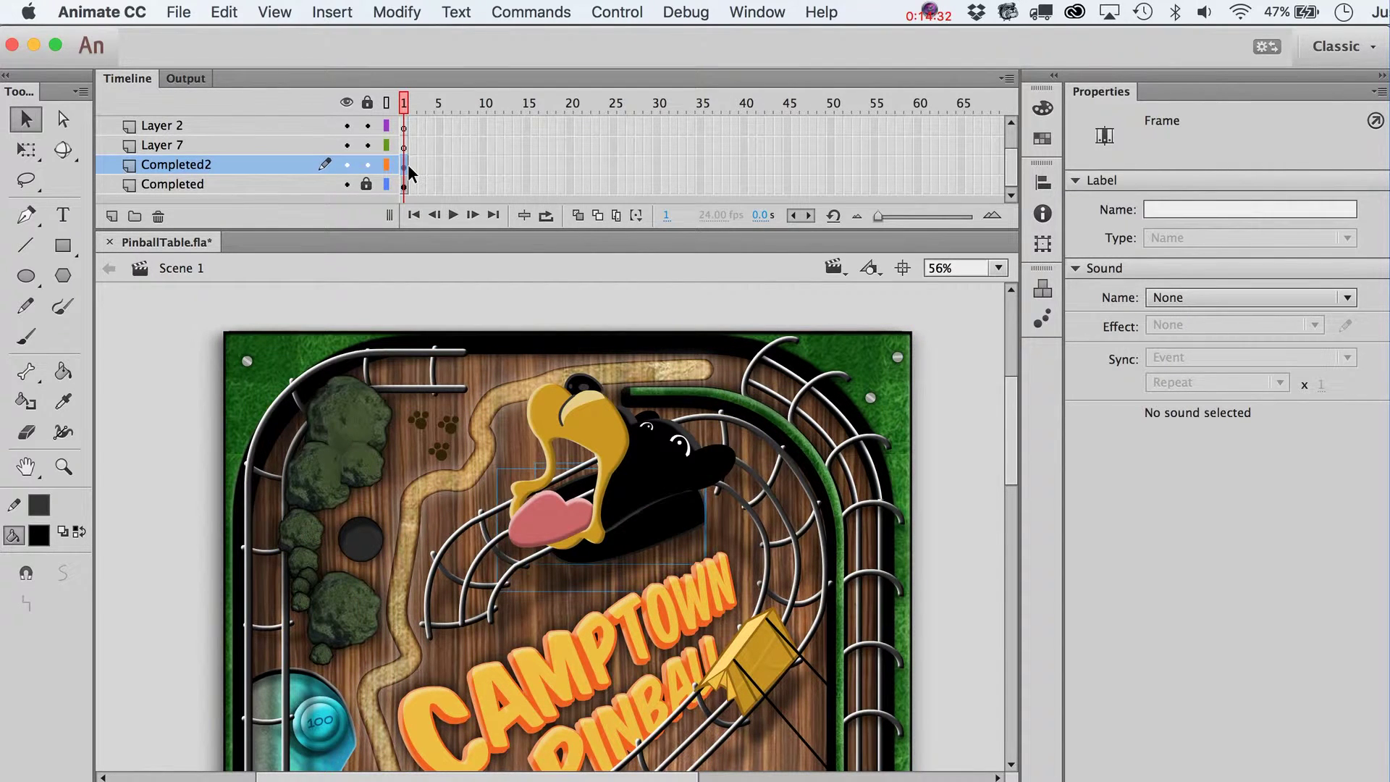
Move the bear head symbol from Layer 6 to the Completed2 layer, keeping it in the same place
{"action": "left_click", "coordinate": [590, 417]}
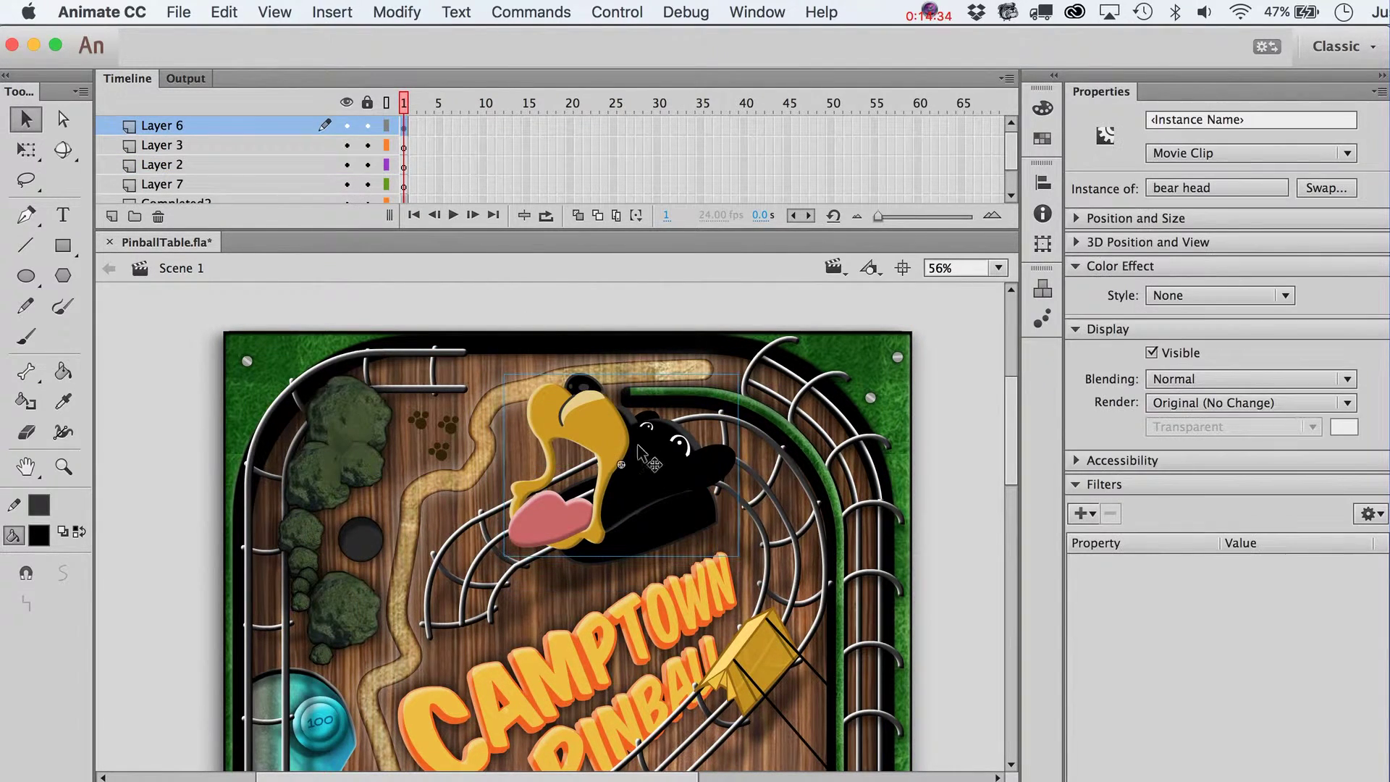
{"action": "key", "text": "Delete"}
{"action": "left_click", "coordinate": [663, 490]}
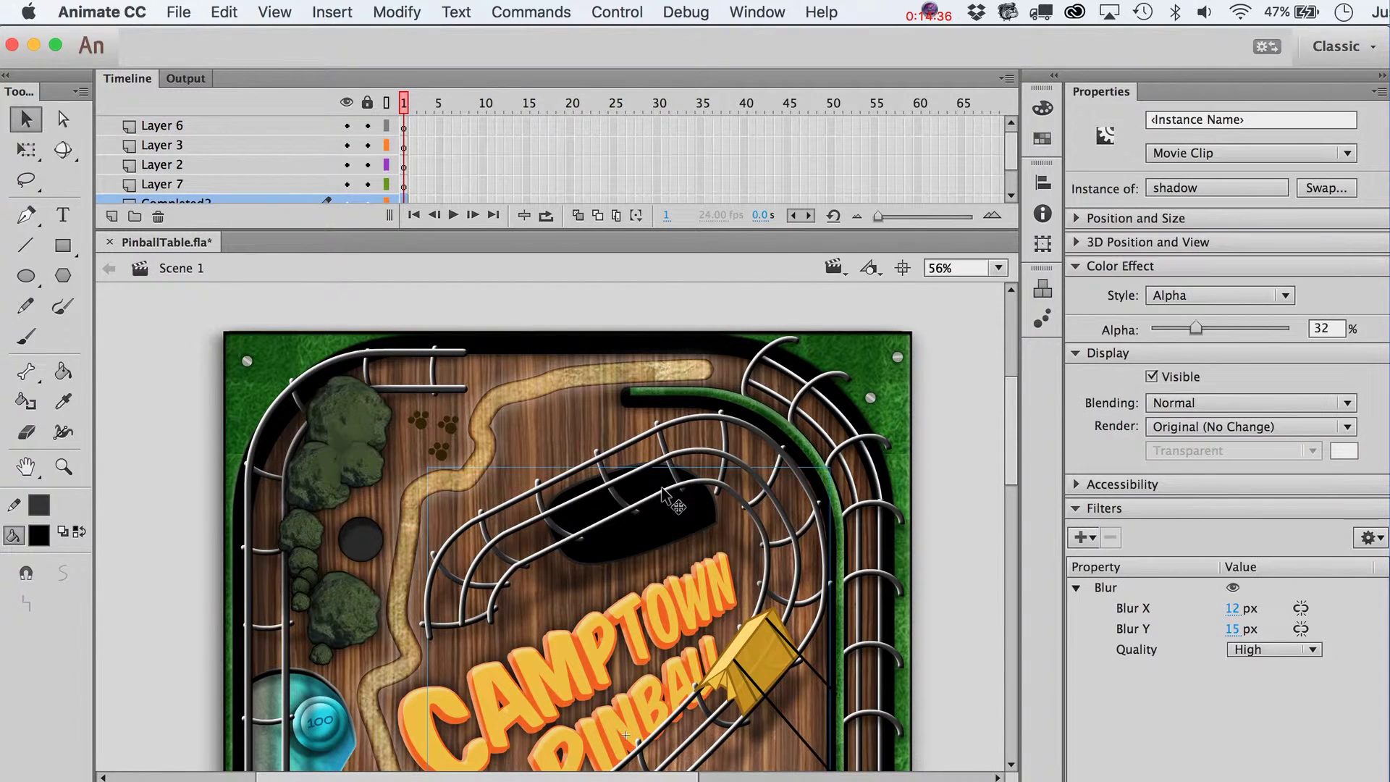
{"action": "key", "text": "super+z"}
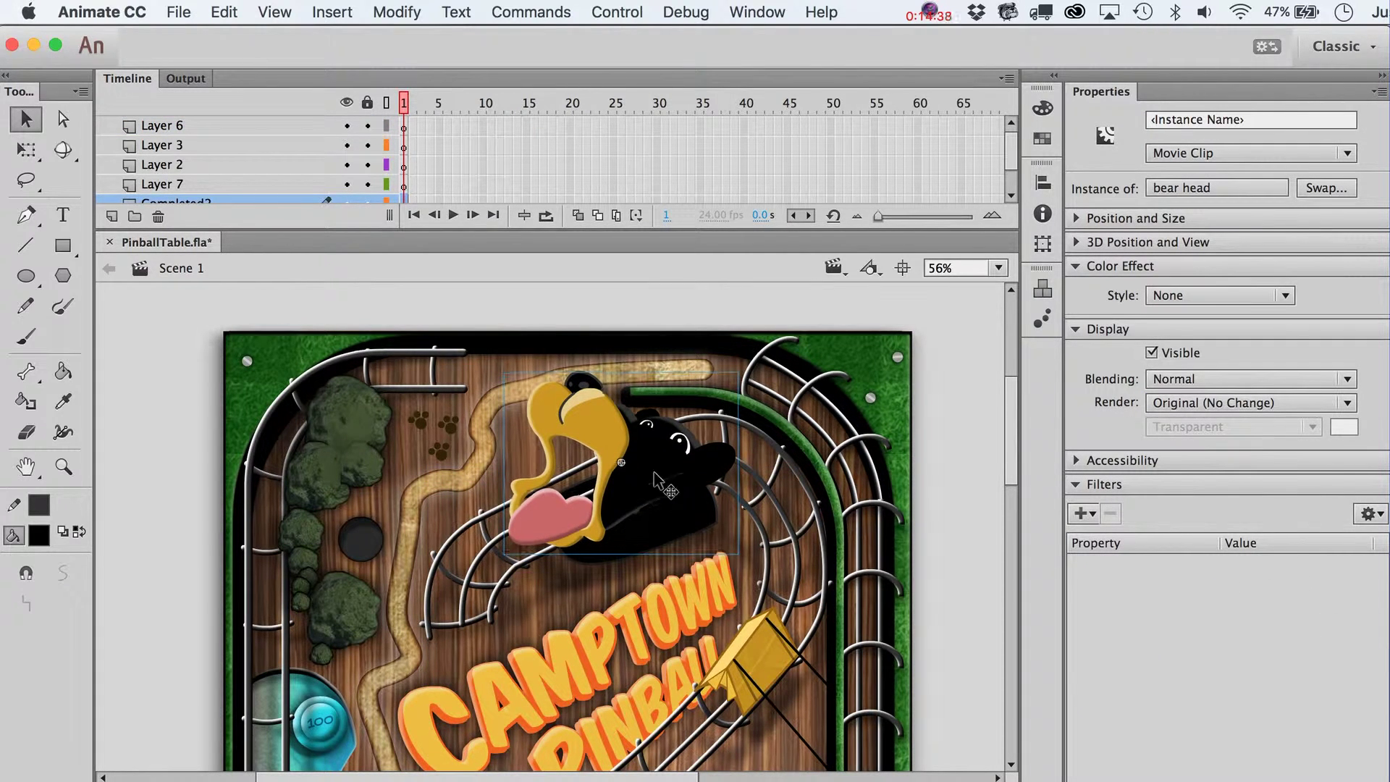
Lock the Completed2 layer and draw a black rectangle on Layer 2 beside the bear's snout
{"action": "left_click", "coordinate": [405, 168]}
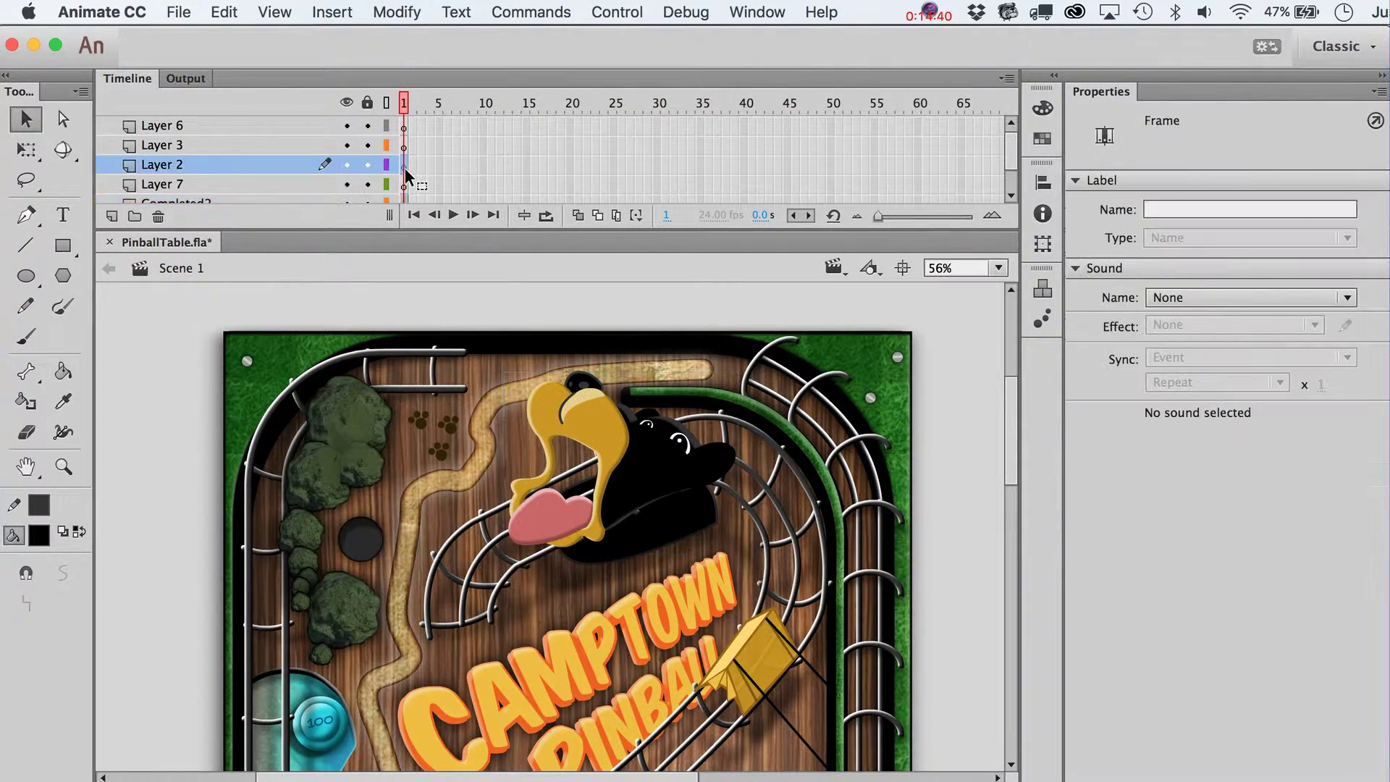
{"action": "left_click", "coordinate": [74, 248]}
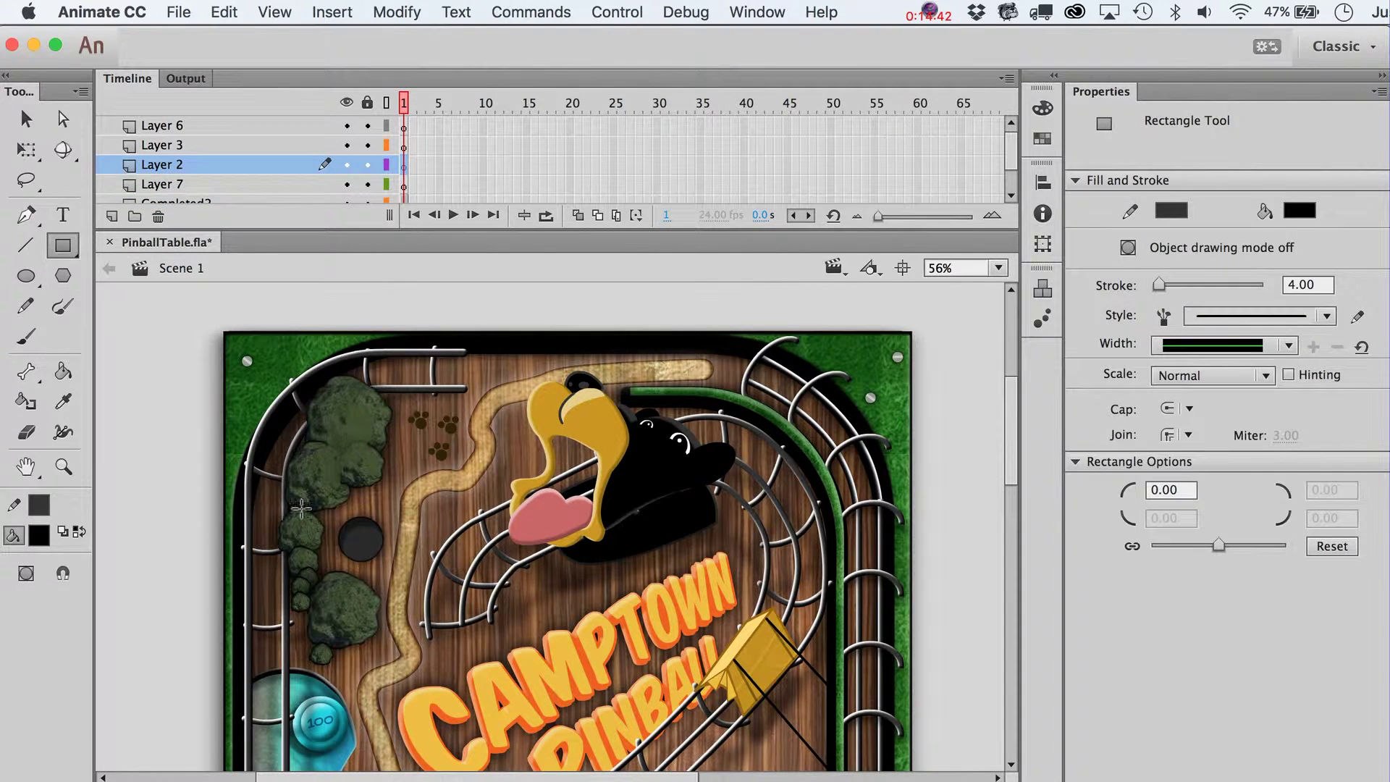
{"action": "scroll", "coordinate": [382, 185], "scroll_direction": "down", "scroll_amount": 2}
{"action": "left_click", "coordinate": [367, 165]}
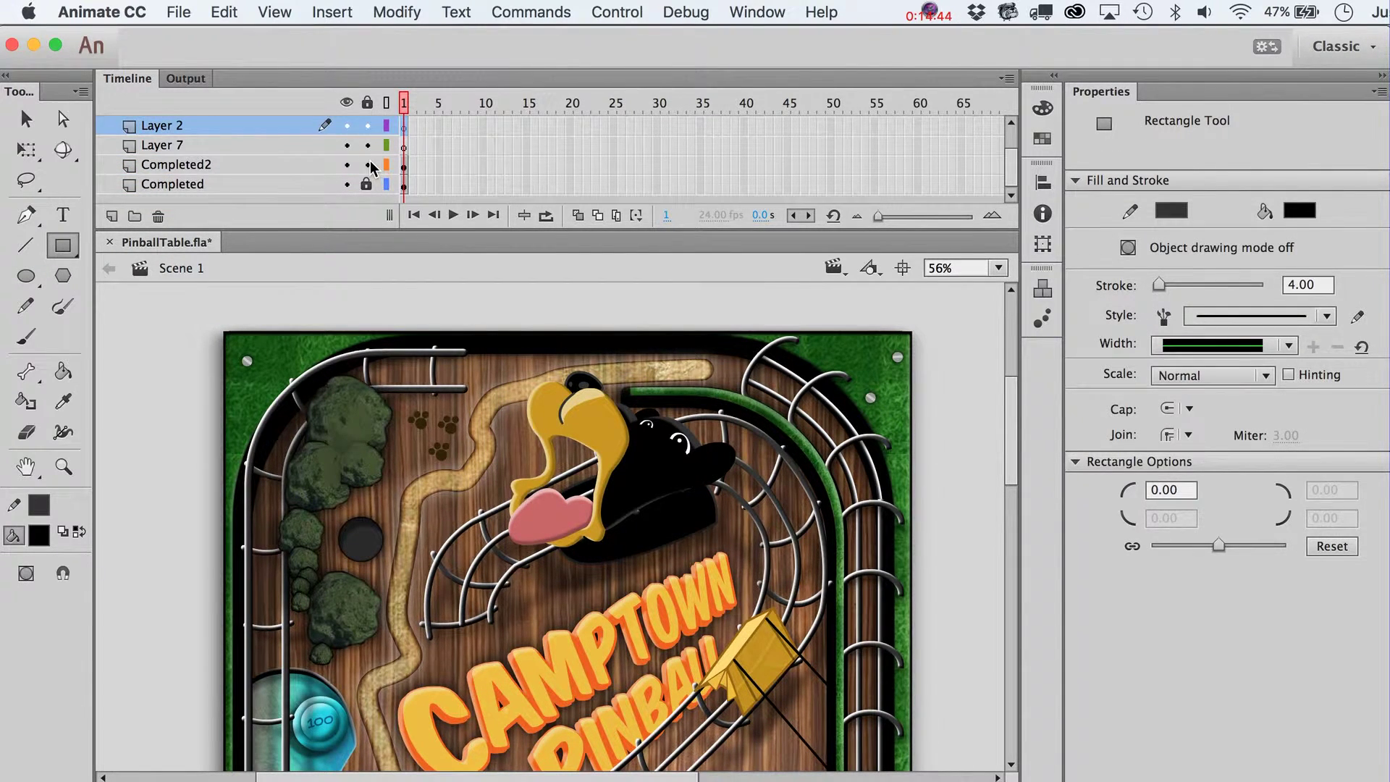
{"action": "mouse_move", "coordinate": [415, 399]}
{"action": "left_mouse_down"}
{"action": "mouse_move", "coordinate": [507, 445]}
{"action": "mouse_move", "coordinate": [523, 493]}
{"action": "left_mouse_up"}
Reshape the black rectangle into a curved bear paw with pointed claws reaching toward the paw prints
{"action": "key", "text": "v"}
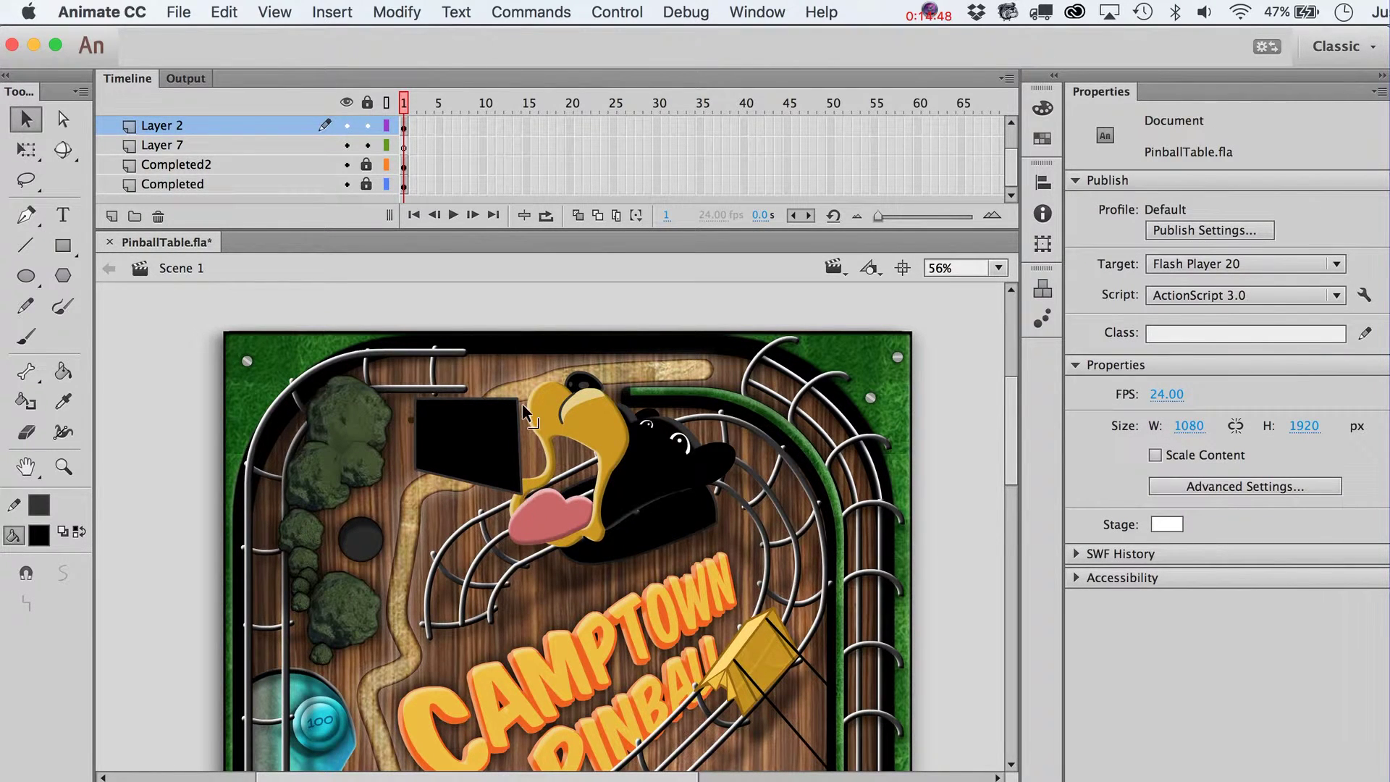
{"action": "left_click_drag", "start_coordinate": [523, 402], "coordinate": [550, 383]}
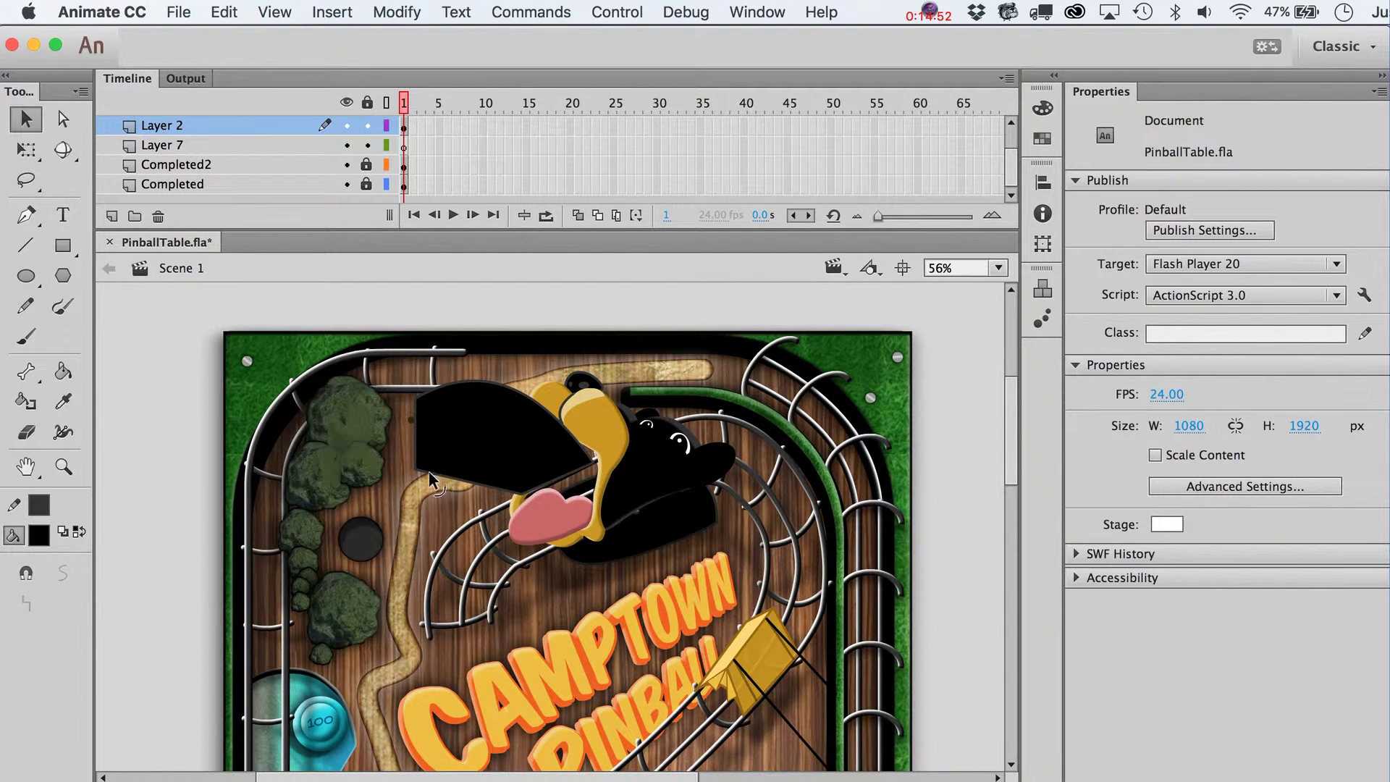
{"action": "left_click_drag", "start_coordinate": [416, 470], "coordinate": [425, 444]}
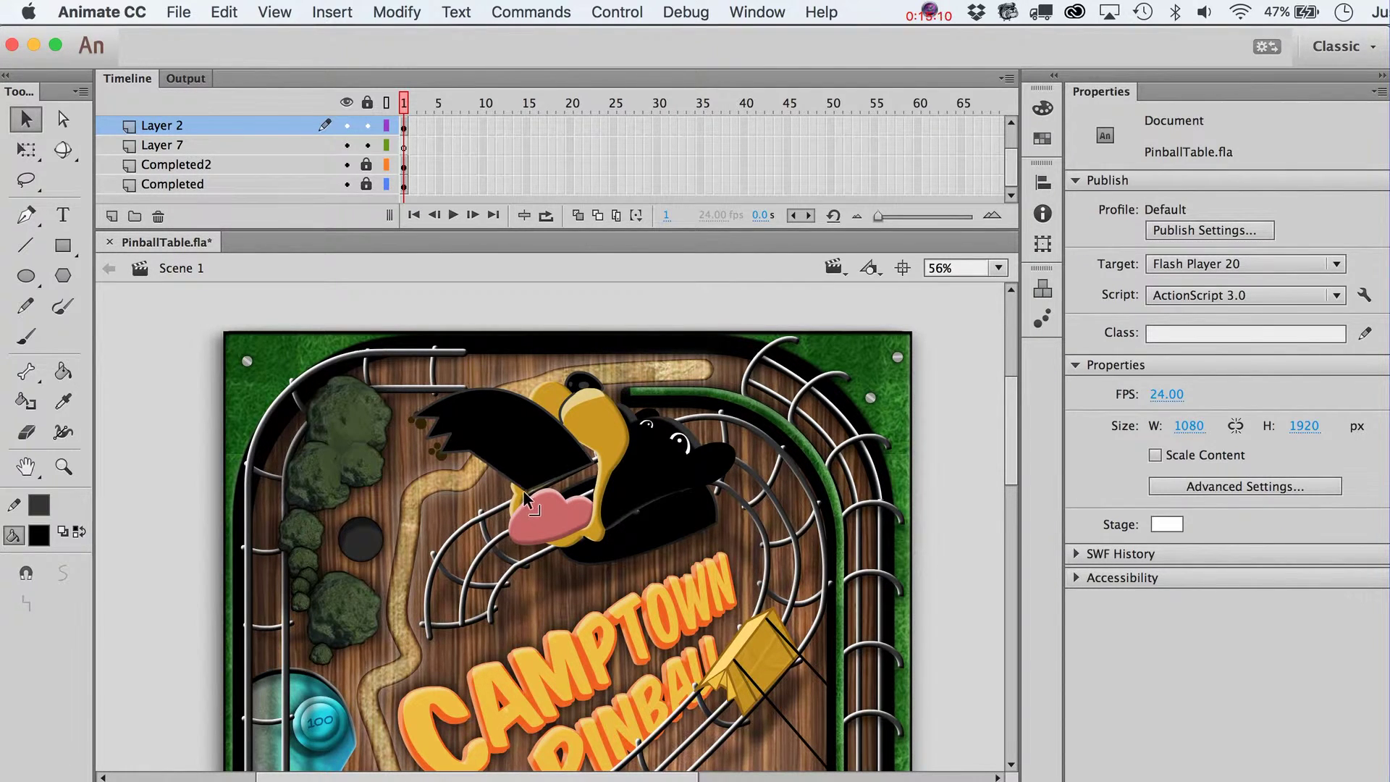
{"action": "left_click_drag", "start_coordinate": [522, 489], "coordinate": [520, 460]}
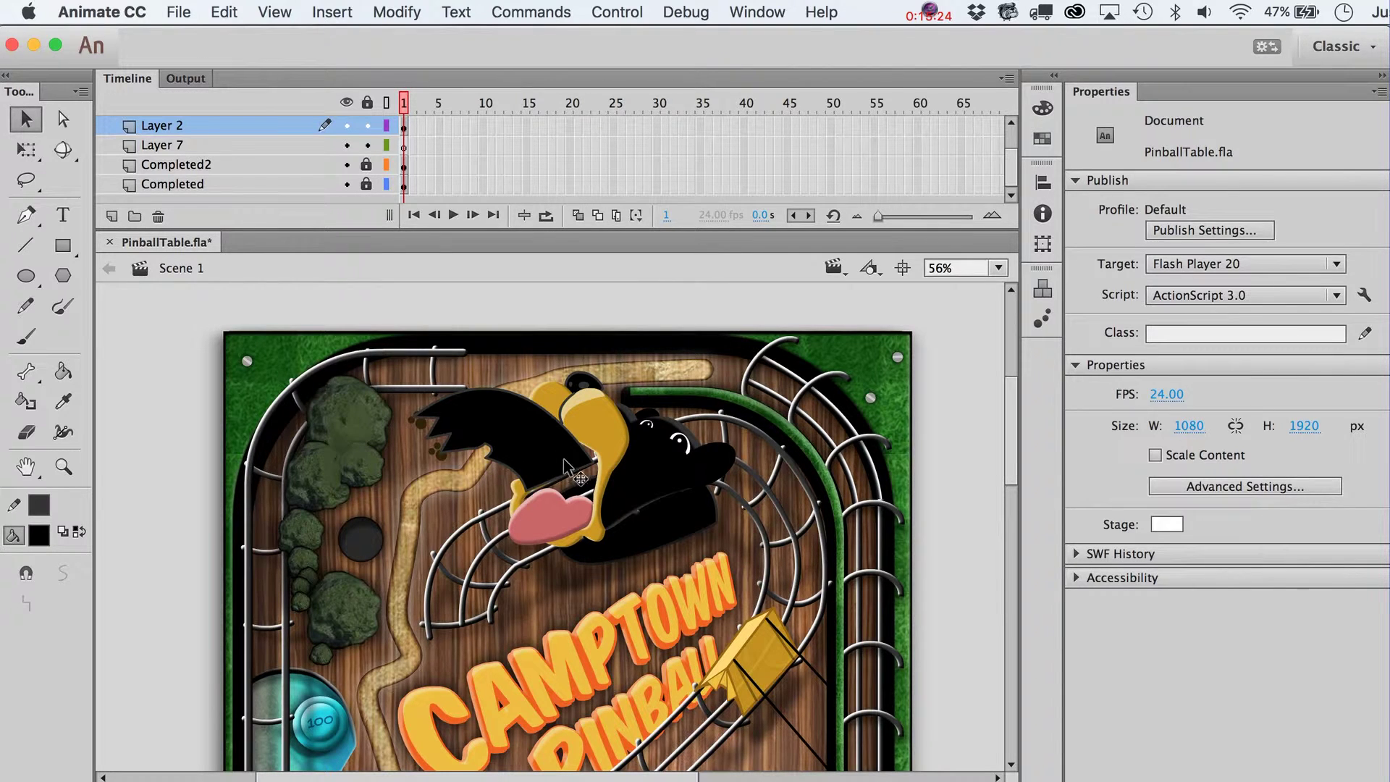
Convert the paw shape to a movie clip symbol named "bear claw" and cut it from Layer 2
{"action": "left_click", "coordinate": [539, 448]}
{"action": "key", "text": "F8"}
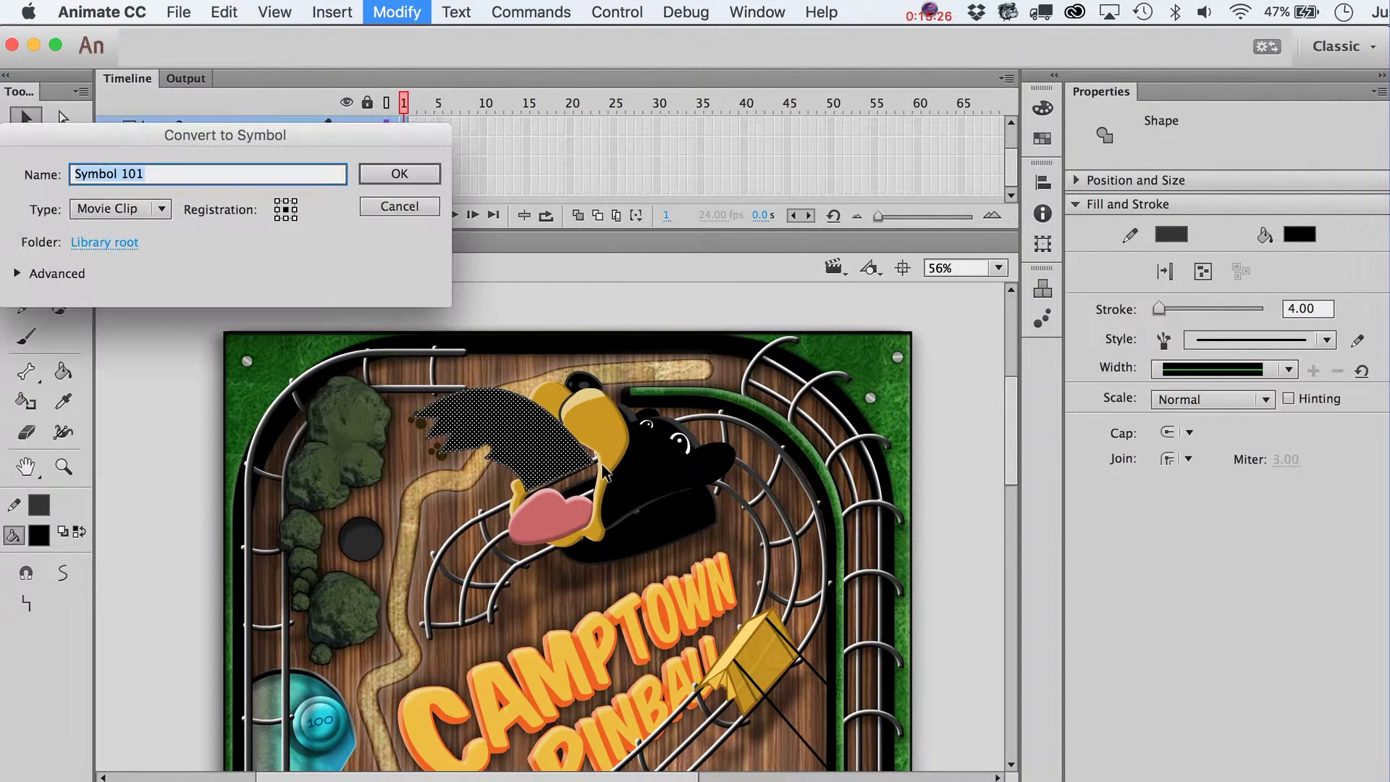
{"action": "type", "text": "bear claw"}
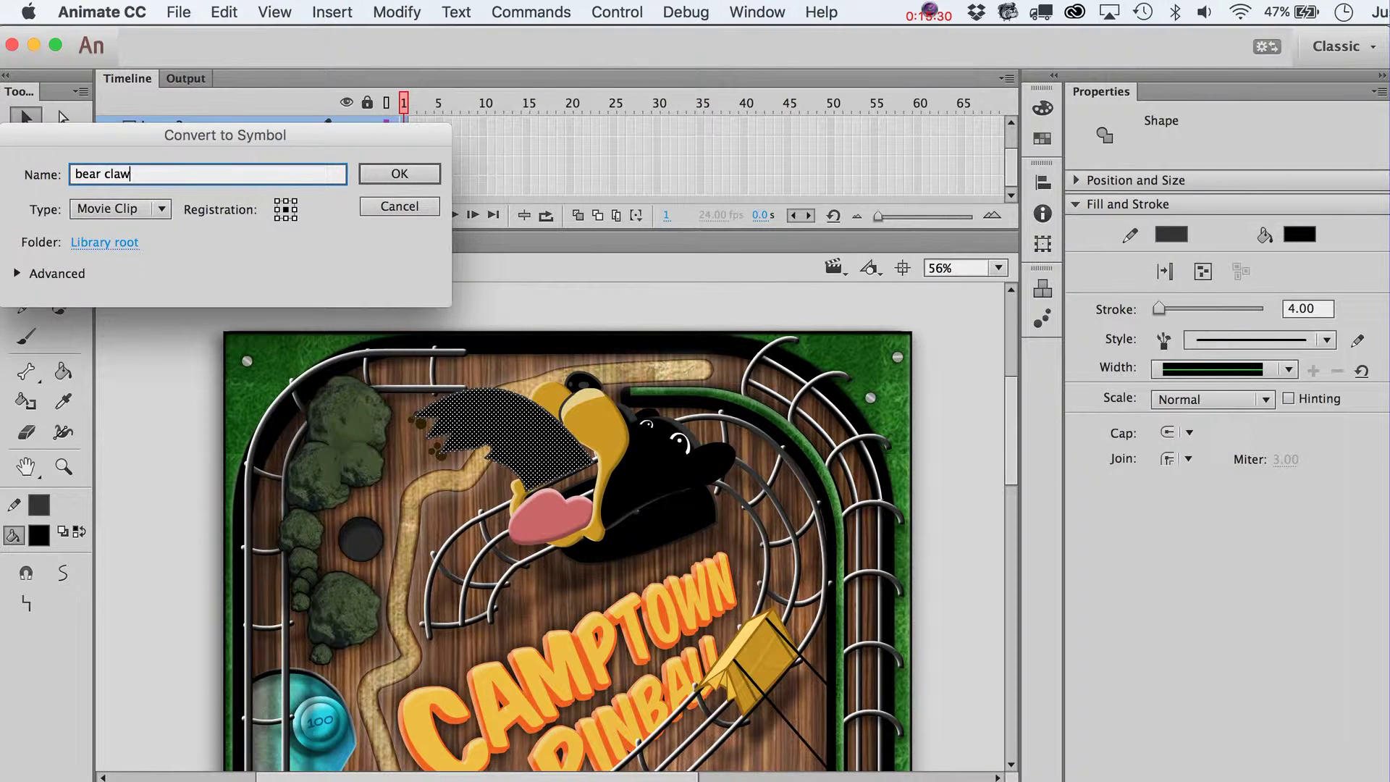
{"action": "key", "text": "Return"}
{"action": "key", "text": "Escape"}
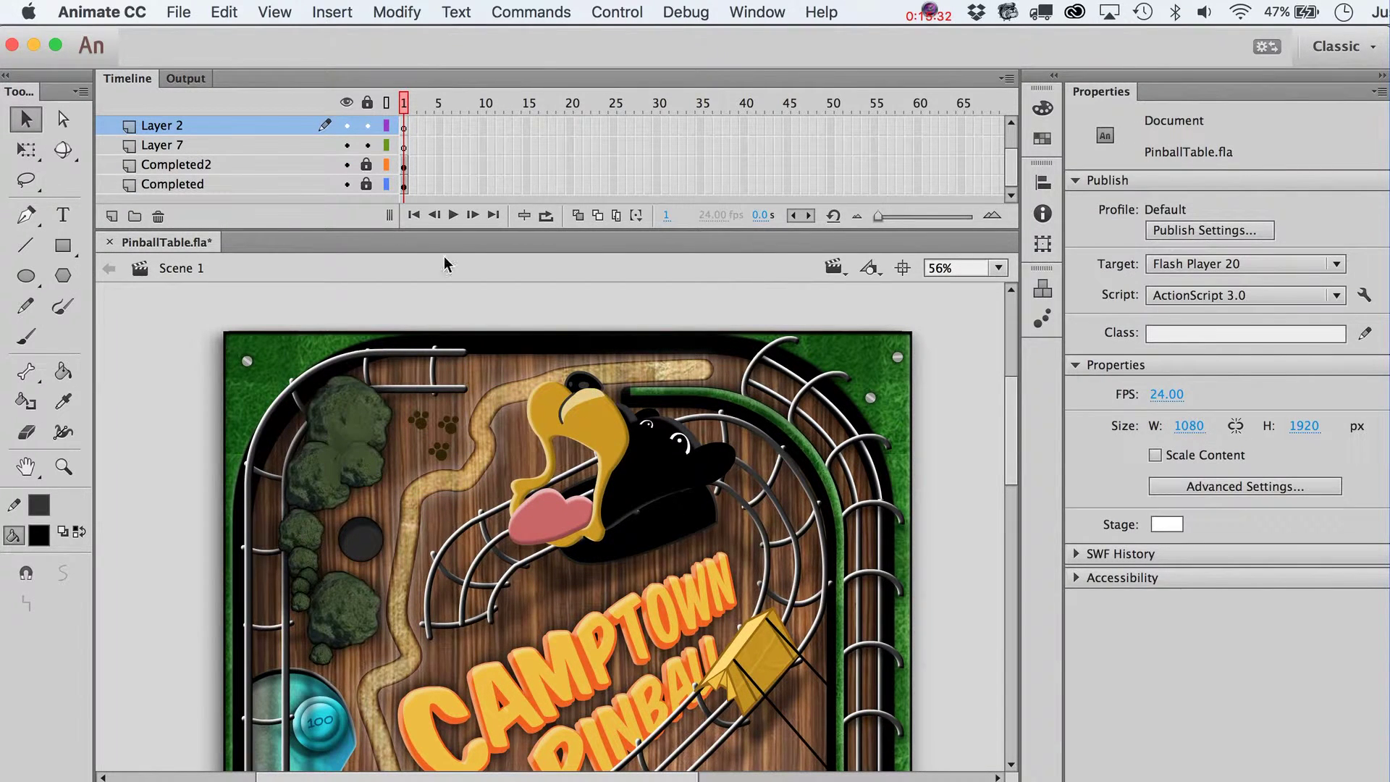
Paste the bear claw in place on the Completed2 layer and send it backward behind the bear head
{"action": "left_click", "coordinate": [652, 460]}
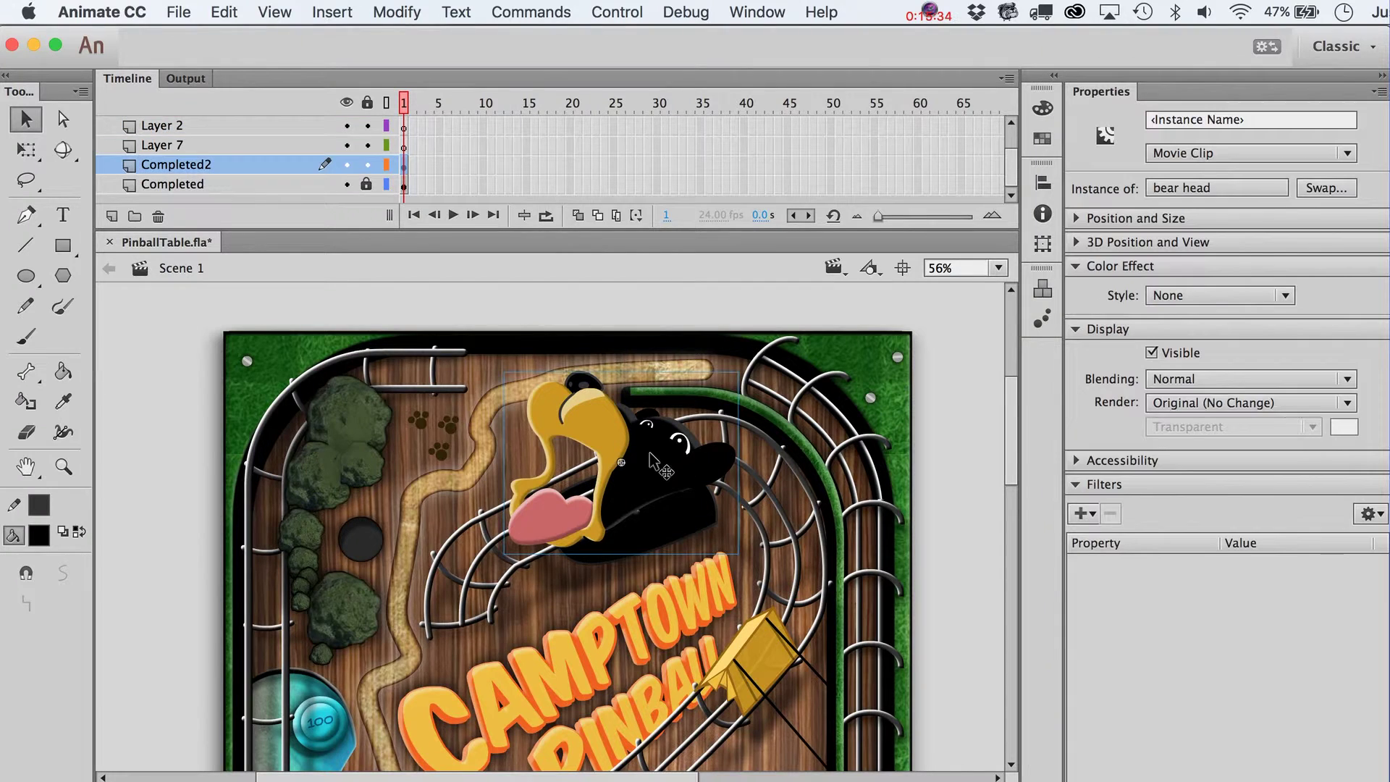
{"action": "key", "text": "super+shift+v"}
{"action": "key", "text": "super+Down"}
{"action": "key", "text": "super+Down"}
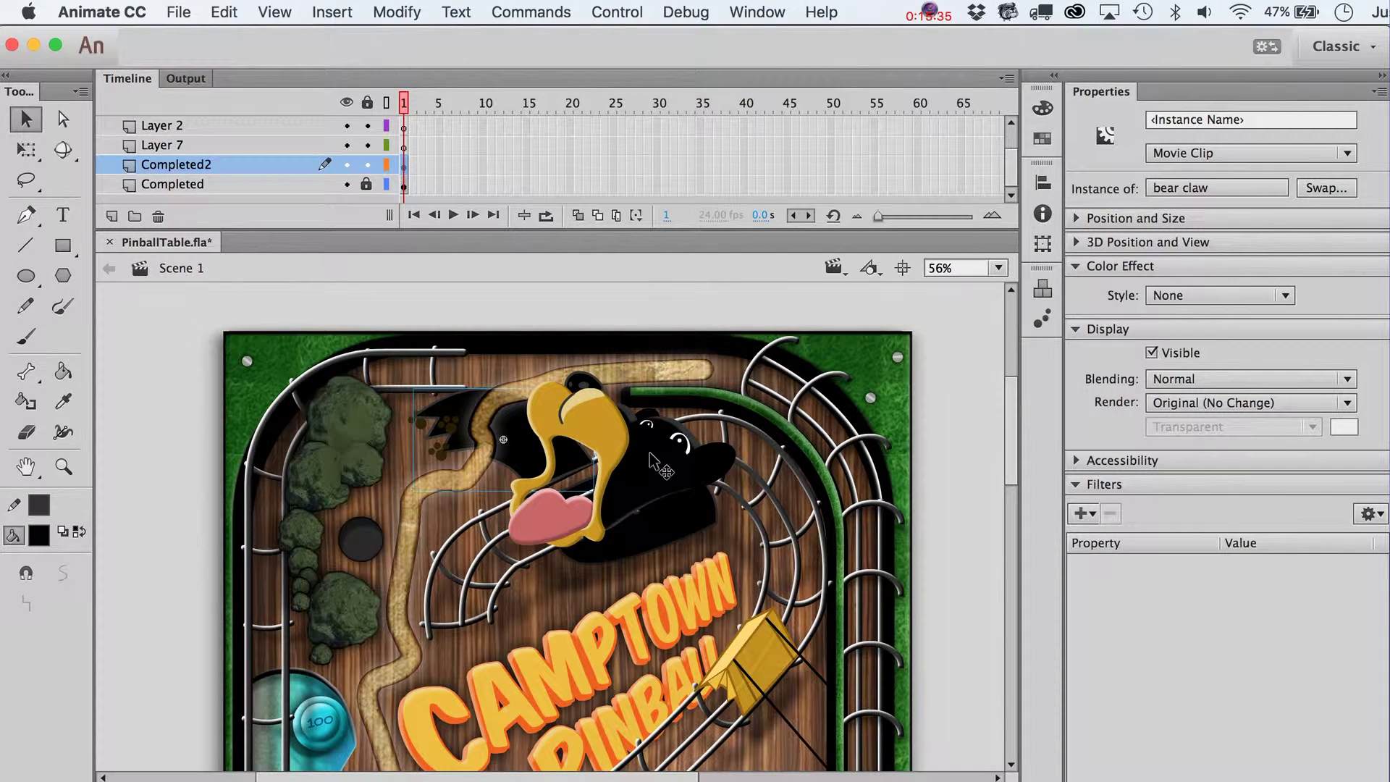
Nudge the bear claw to the right so it tucks beneath the snout, adjusting its stacking order
{"action": "key", "text": "shift+Right"}
{"action": "key", "text": "super+Up"}
{"action": "key", "text": "shift+Right"}
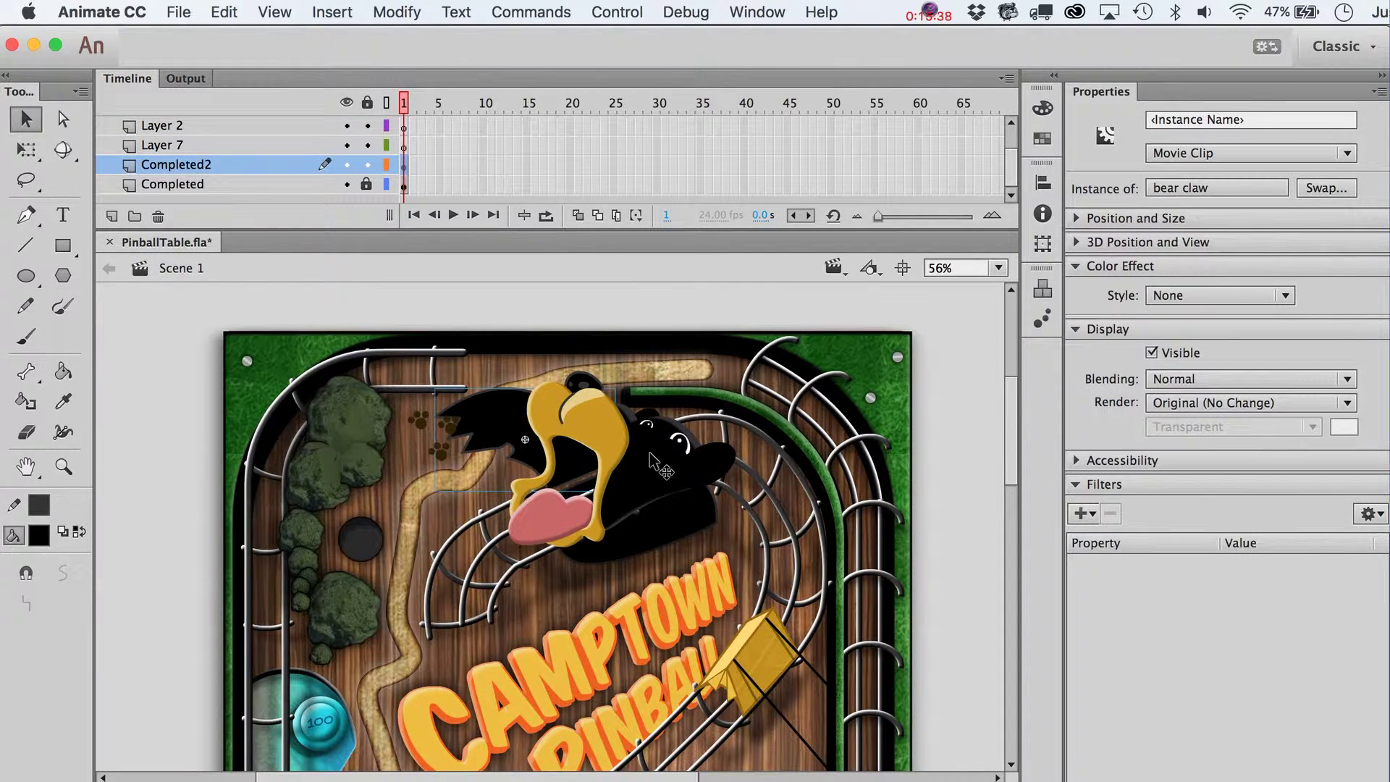
{"action": "key", "text": "shift+Right"}
{"action": "key", "text": "shift+Up"}
{"action": "key", "text": "shift+Left"}
{"action": "key", "text": "Down"}
{"action": "key", "text": "Down"}
{"action": "key", "text": "Left"}
{"action": "key", "text": "Left"}
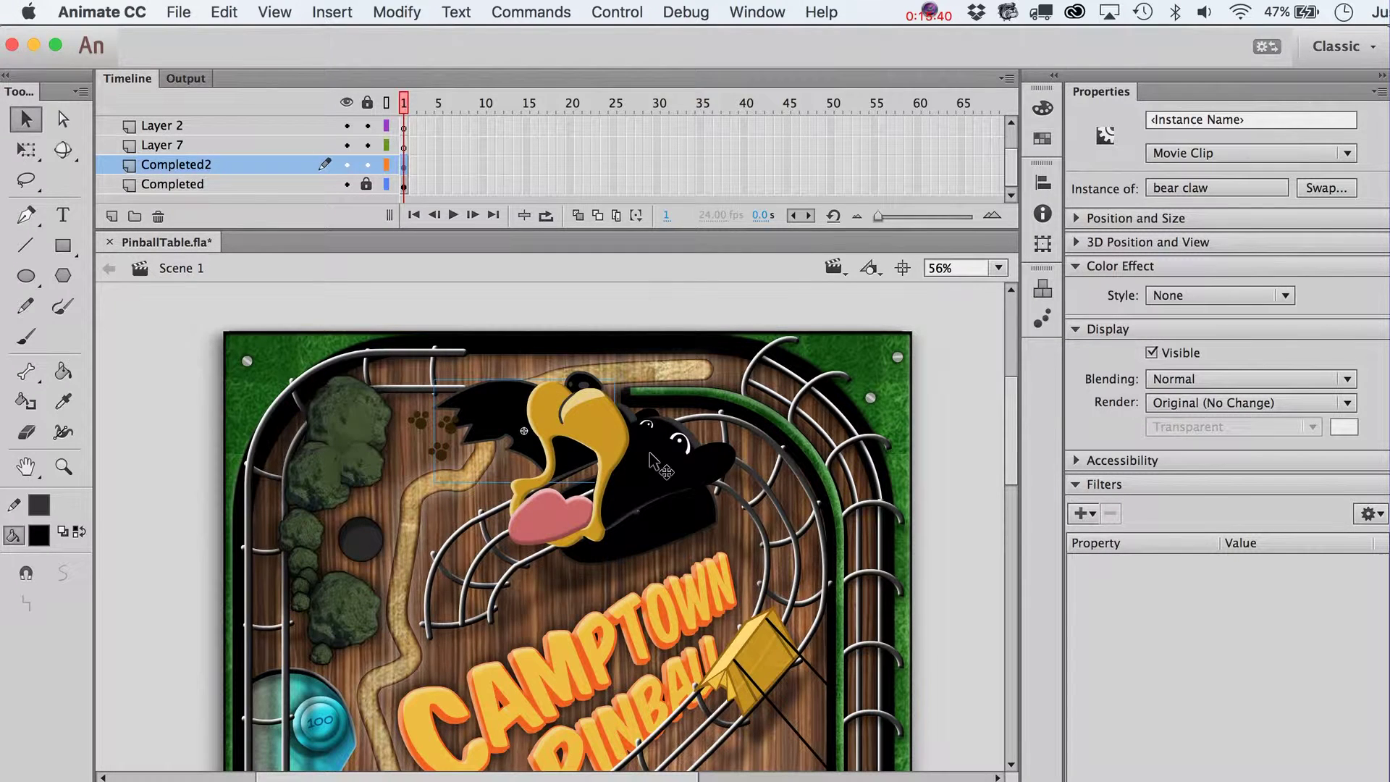
{"action": "key", "text": "super+Down"}
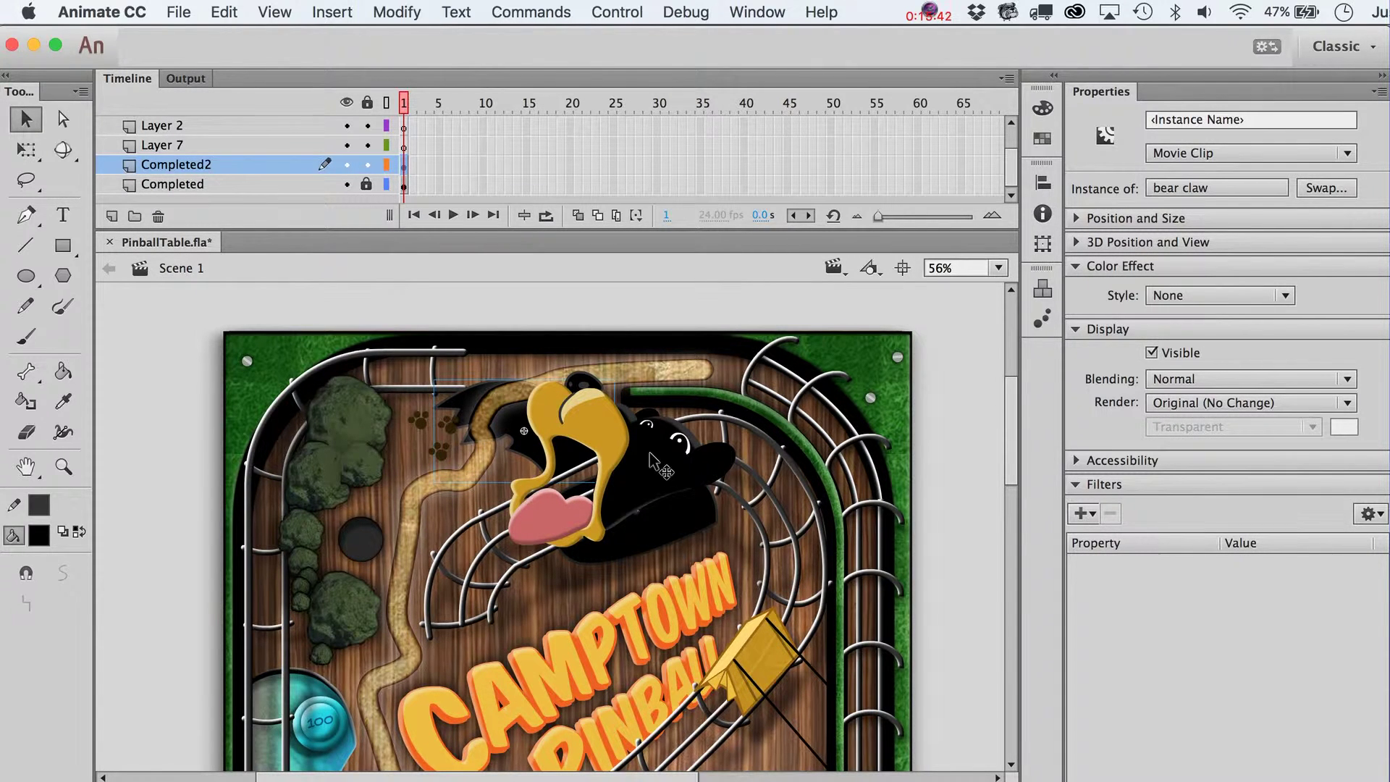
{"action": "key", "text": "shift+Down"}
{"action": "key", "text": "shift+Right"}
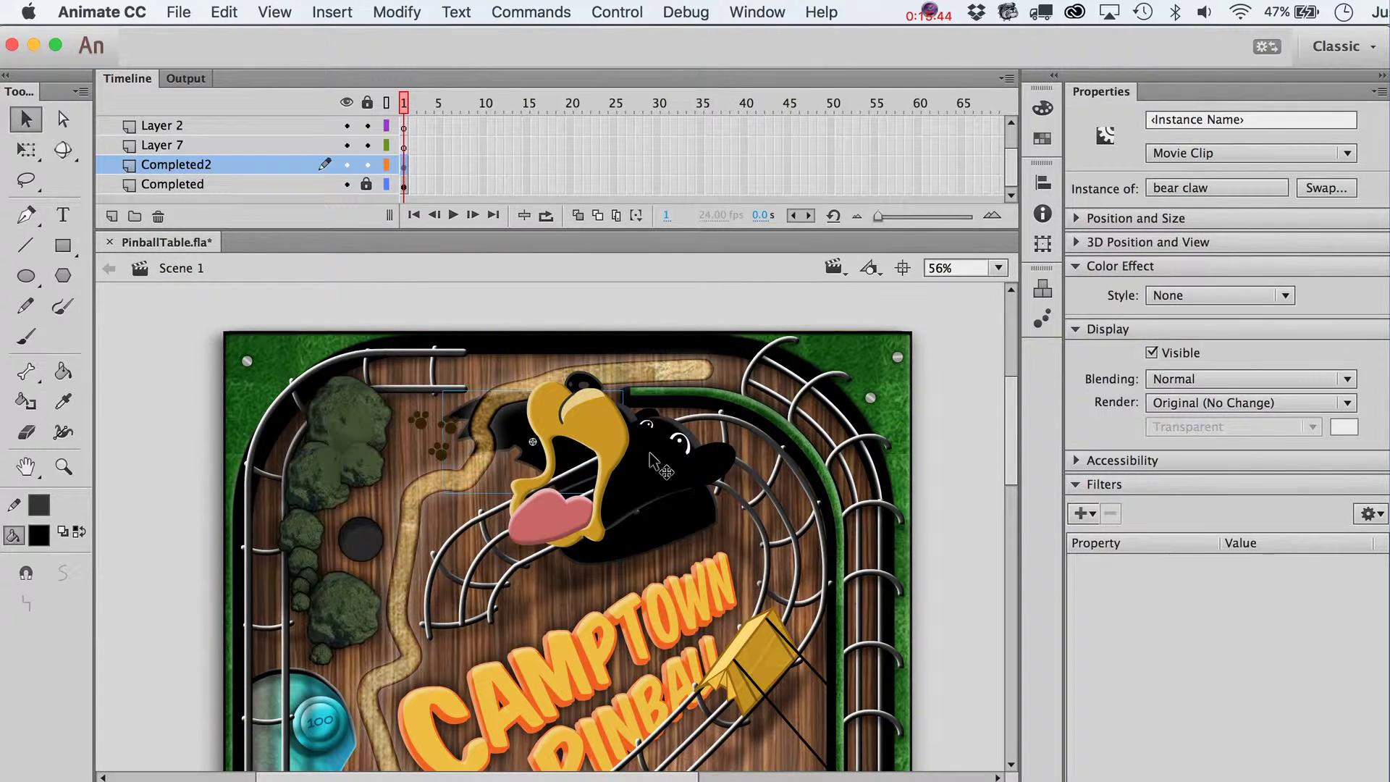
Send the sandy path symbol backward so it lies behind the bear claw
{"action": "left_click", "coordinate": [659, 367]}
{"action": "key", "text": "super+Down"}
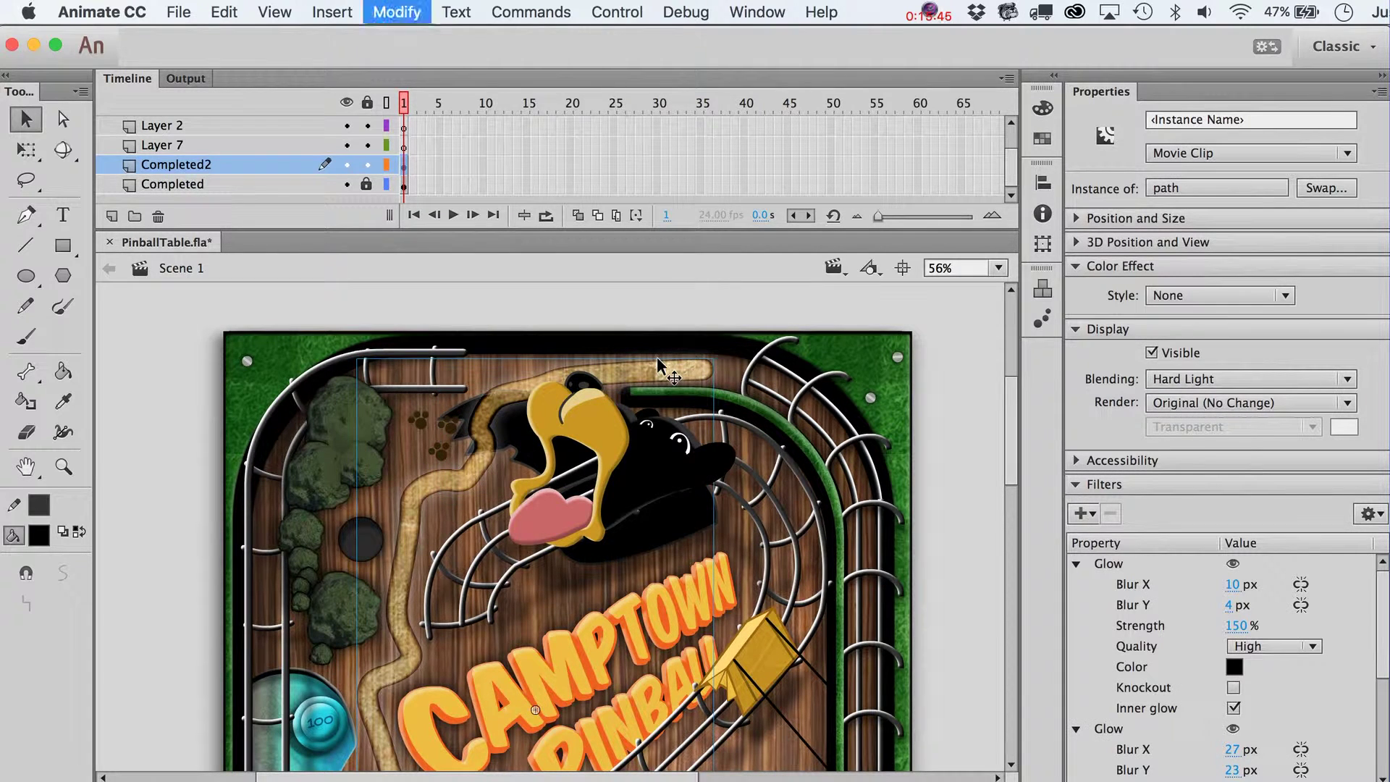
{"action": "key", "text": "super+Down"}
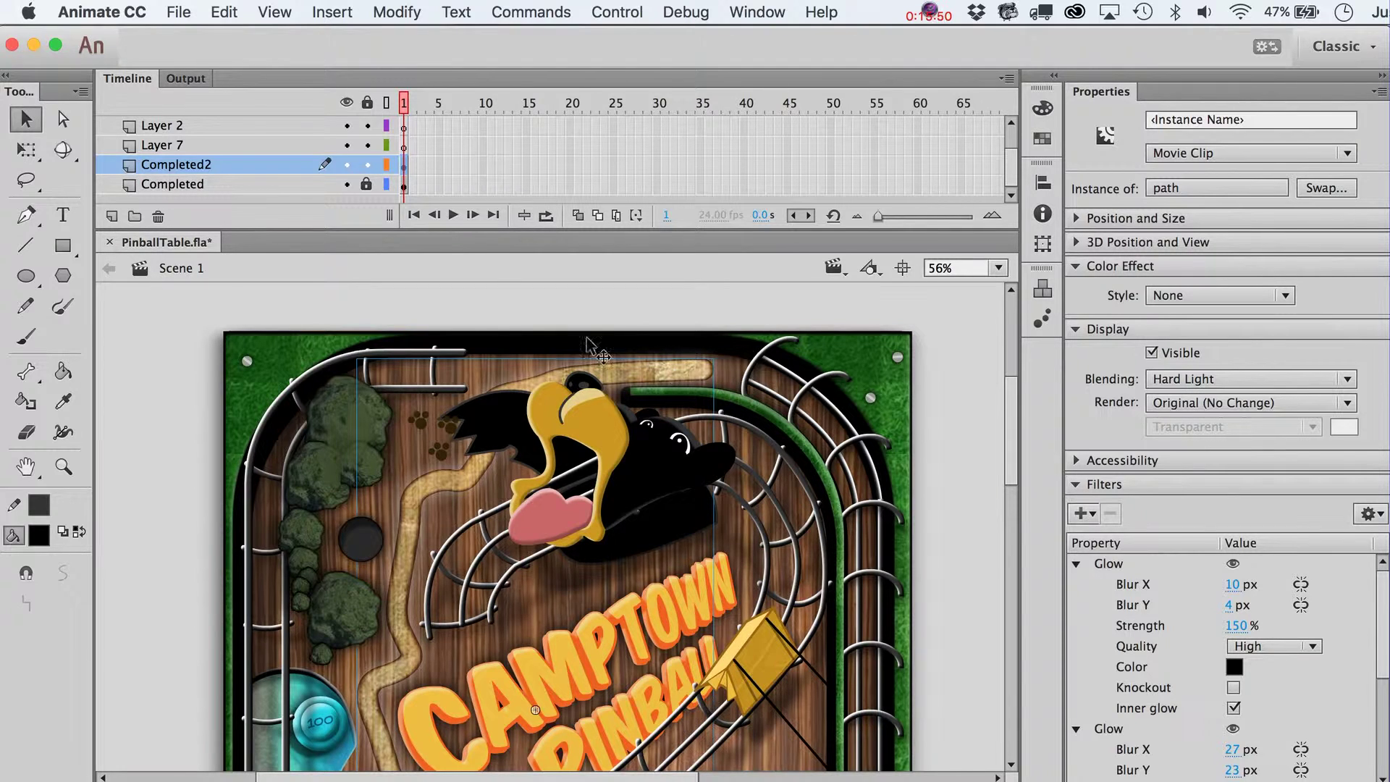
Move the path symbol from Completed2 to the same place on the Completed layer and lock that layer
{"action": "key", "text": "super+x"}
{"action": "left_click", "coordinate": [367, 186]}
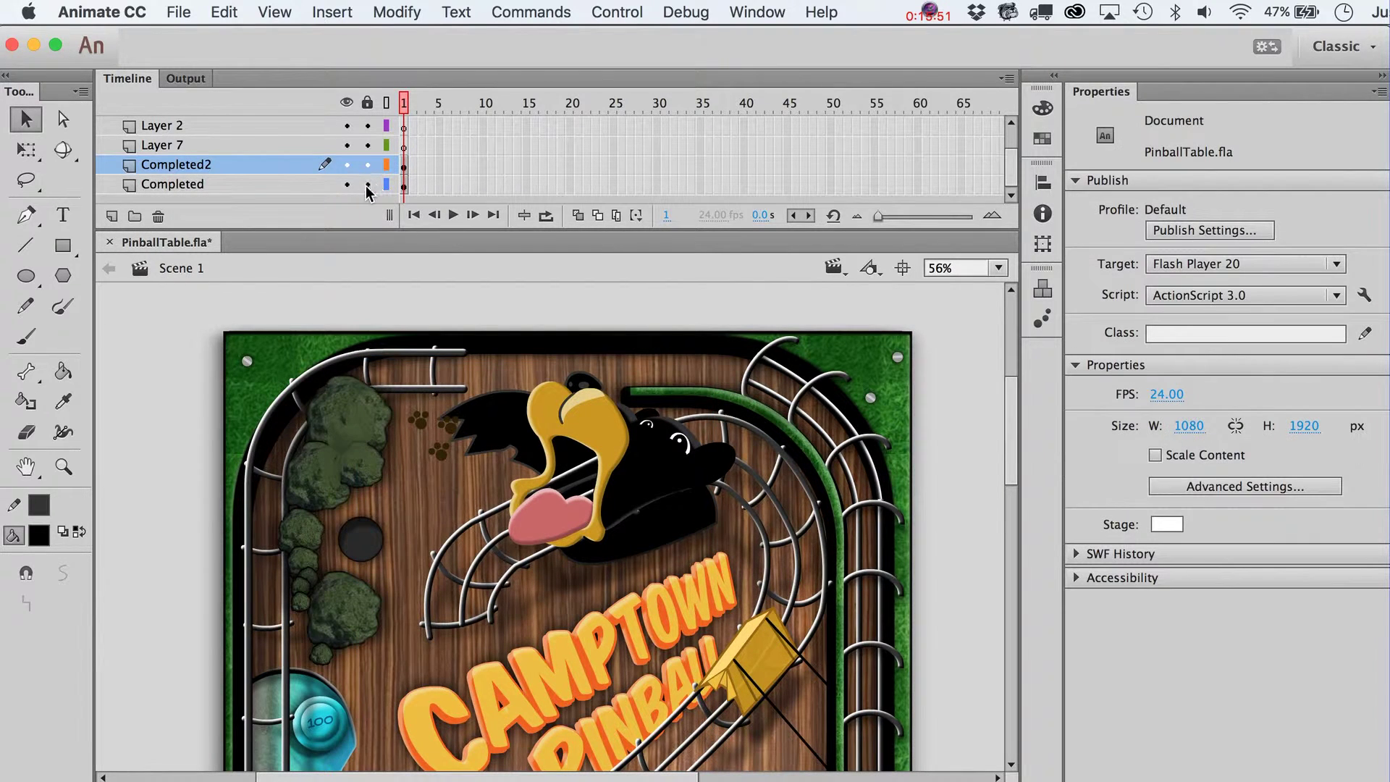
{"action": "left_click", "coordinate": [403, 186]}
{"action": "key", "text": "super+shift+v"}
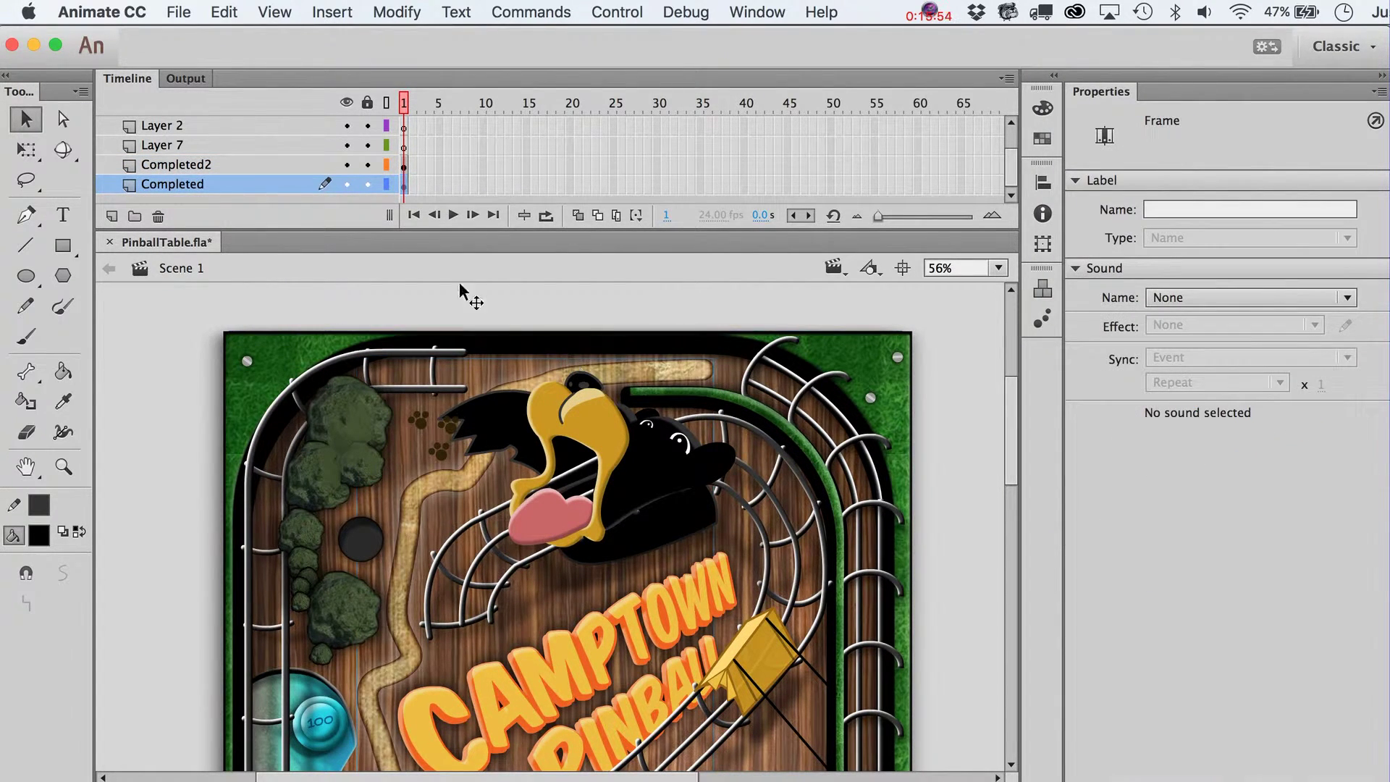
{"action": "left_click", "coordinate": [367, 185]}
{"action": "left_click", "coordinate": [199, 487]}
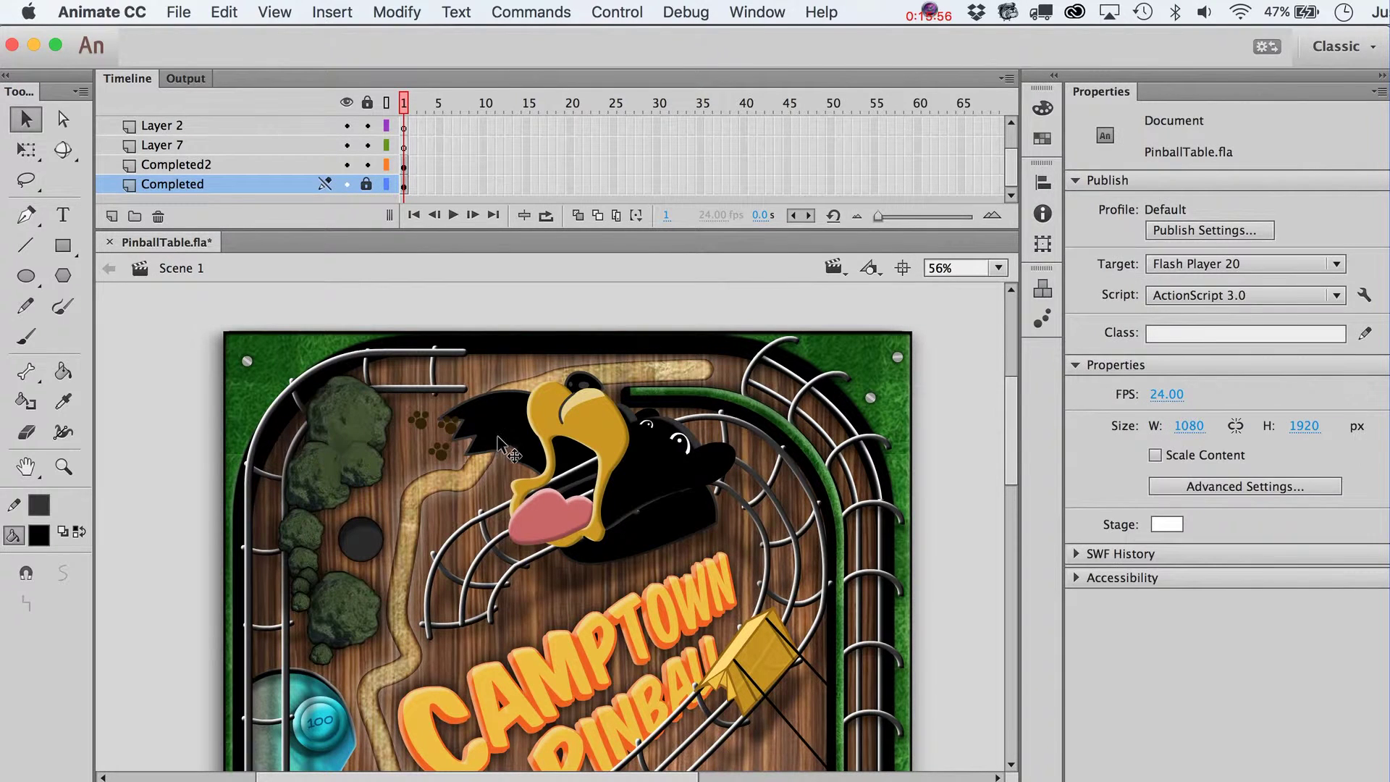
Add a Drop Shadow filter to the bear claw with 42% strength, a 69° angle and 106 px distance
{"action": "left_click", "coordinate": [564, 474]}
{"action": "left_click", "coordinate": [1082, 513]}
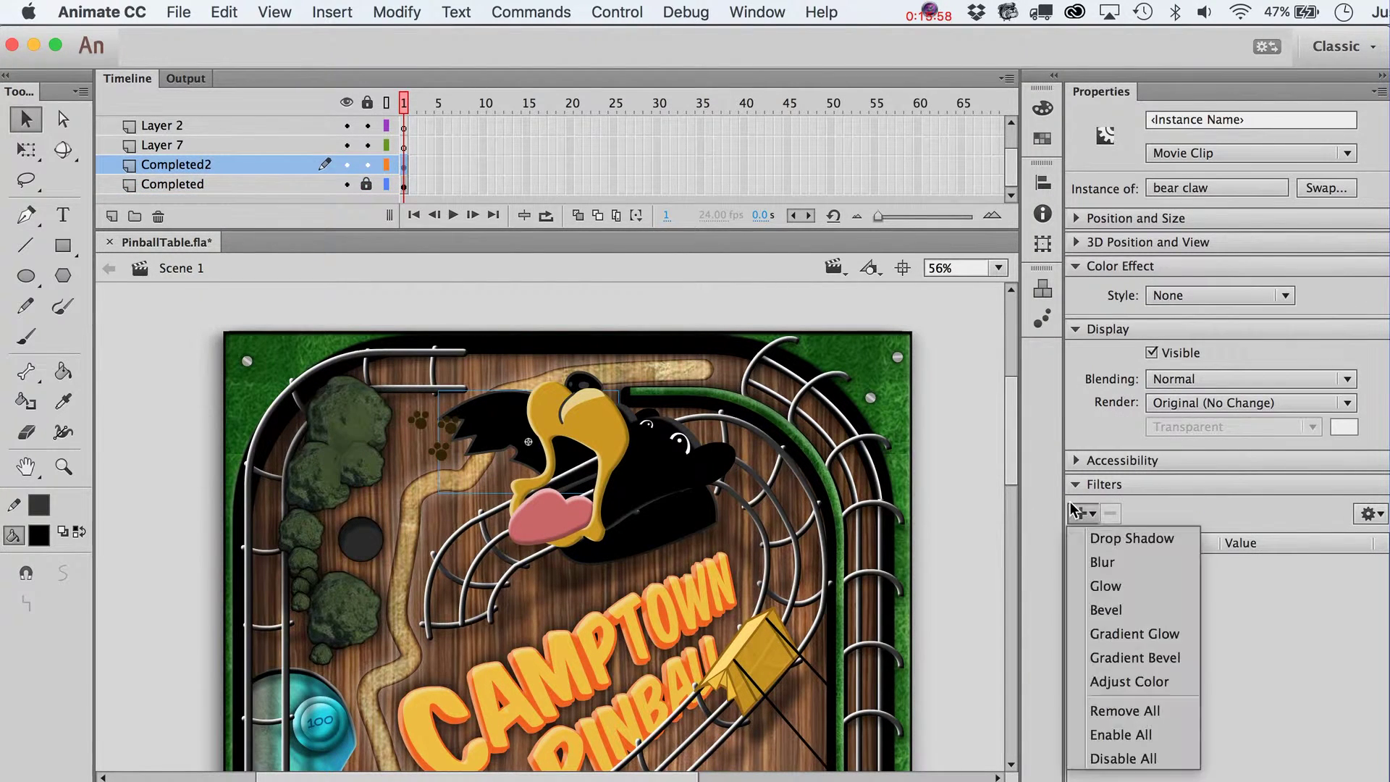
{"action": "left_click", "coordinate": [1094, 540]}
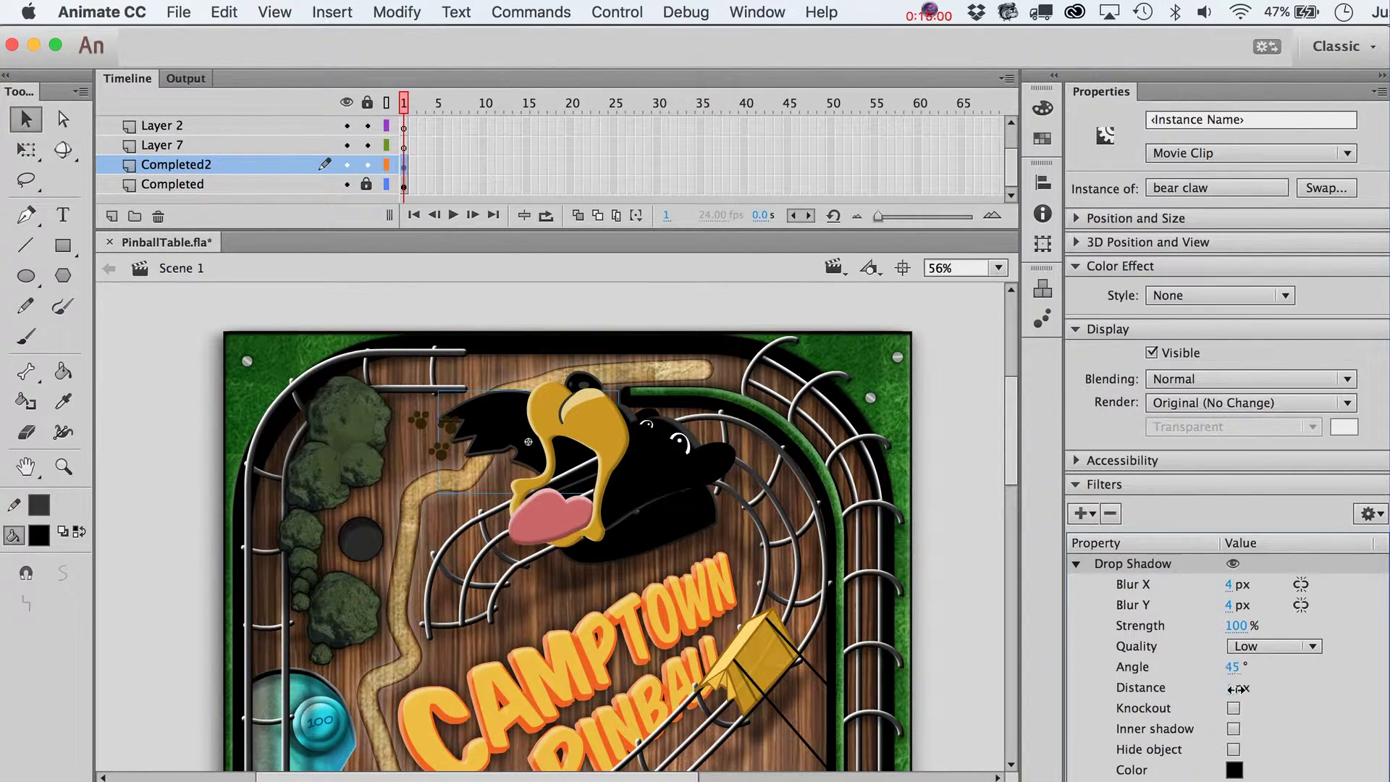
{"action": "left_click_drag", "start_coordinate": [1229, 688], "coordinate": [1325, 678]}
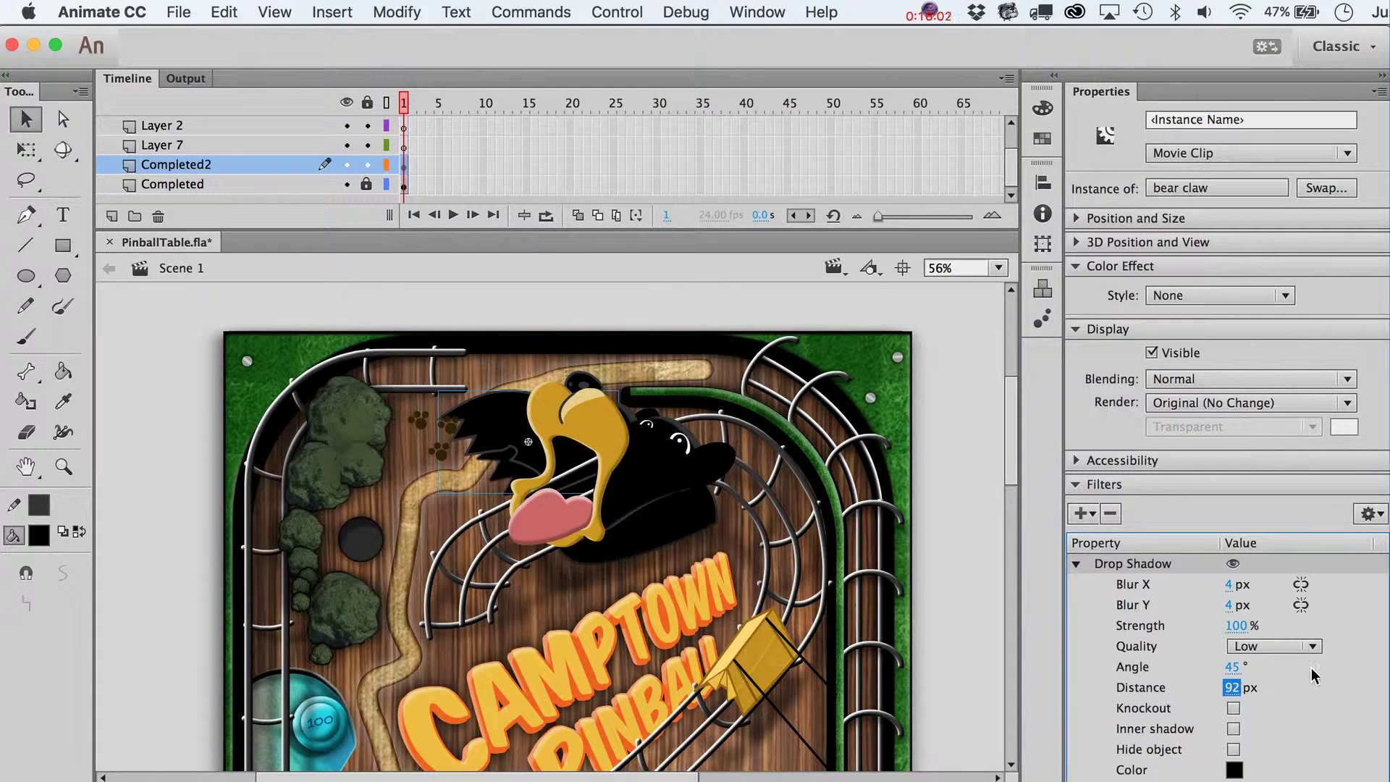
{"action": "left_click_drag", "start_coordinate": [1232, 625], "coordinate": [1188, 629]}
{"action": "left_click_drag", "start_coordinate": [1231, 688], "coordinate": [1258, 671]}
{"action": "left_click", "coordinate": [1260, 671]}
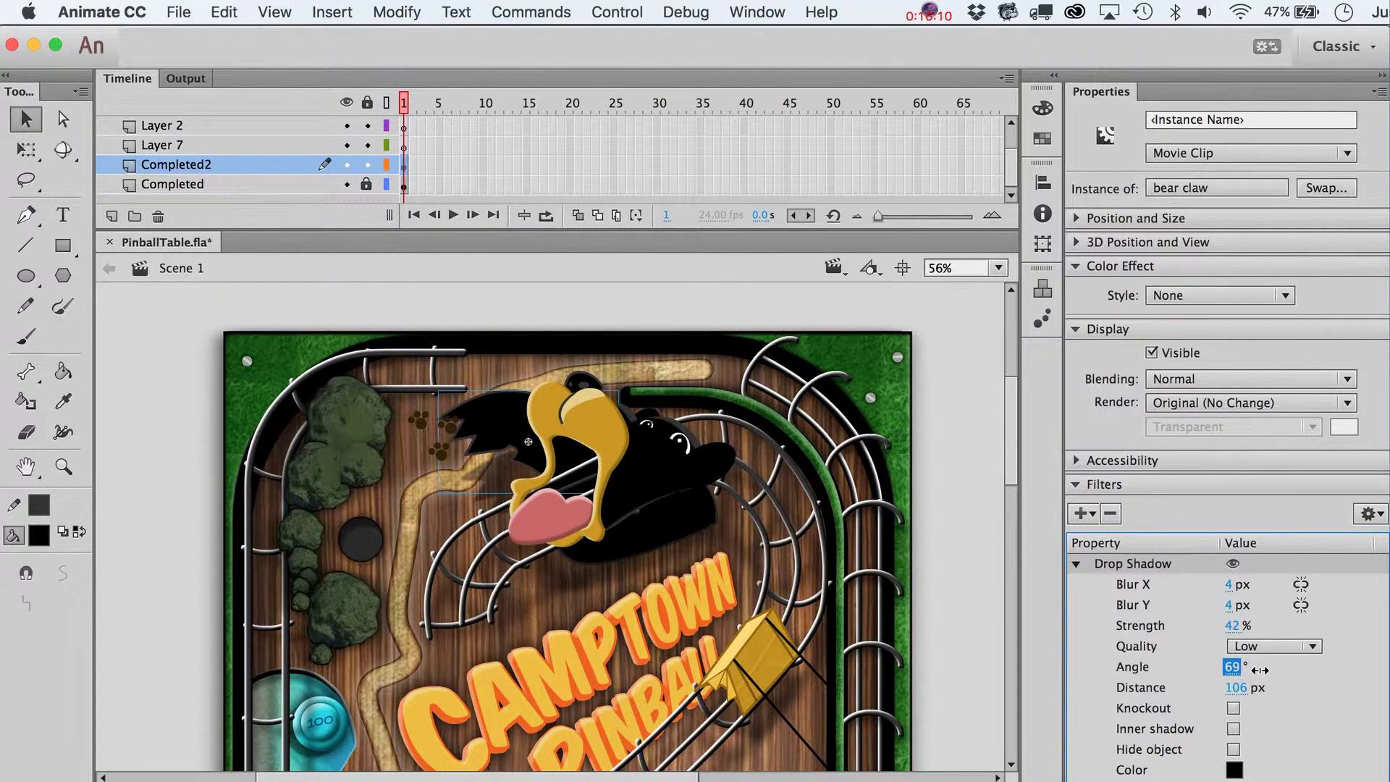
Set the claw shadow's Blur X to 16 px and fine-tune its Blur Y and angle
{"action": "left_click", "coordinate": [1229, 584]}
{"action": "type", "text": "16"}
{"action": "left_click", "coordinate": [1229, 605]}
{"action": "left_click", "coordinate": [1240, 602]}
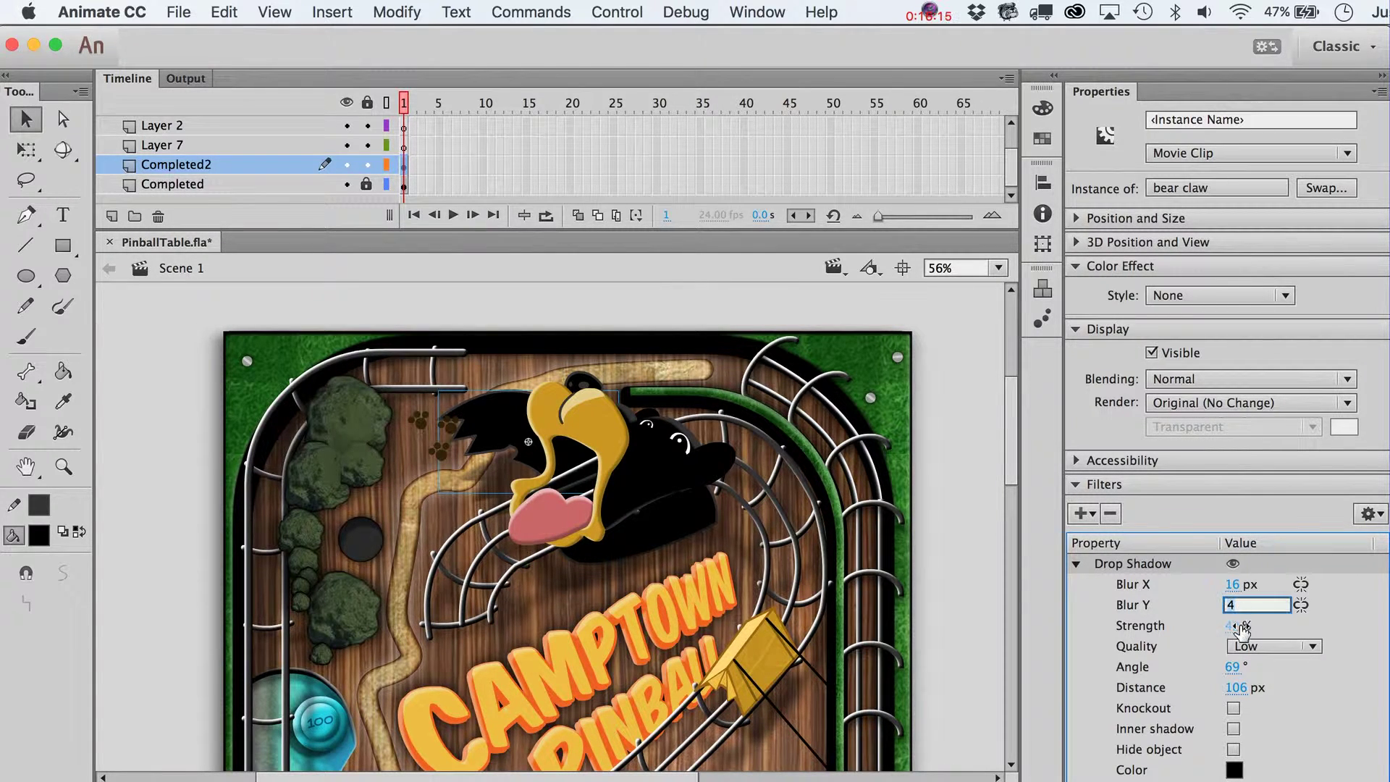
{"action": "left_click", "coordinate": [1234, 667]}
{"action": "left_click_drag", "start_coordinate": [1233, 672], "coordinate": [1246, 674]}
Add a Bevel filter to the bear claw with 37% strength, a 93° angle and 4 px distance
{"action": "left_click", "coordinate": [1083, 567]}
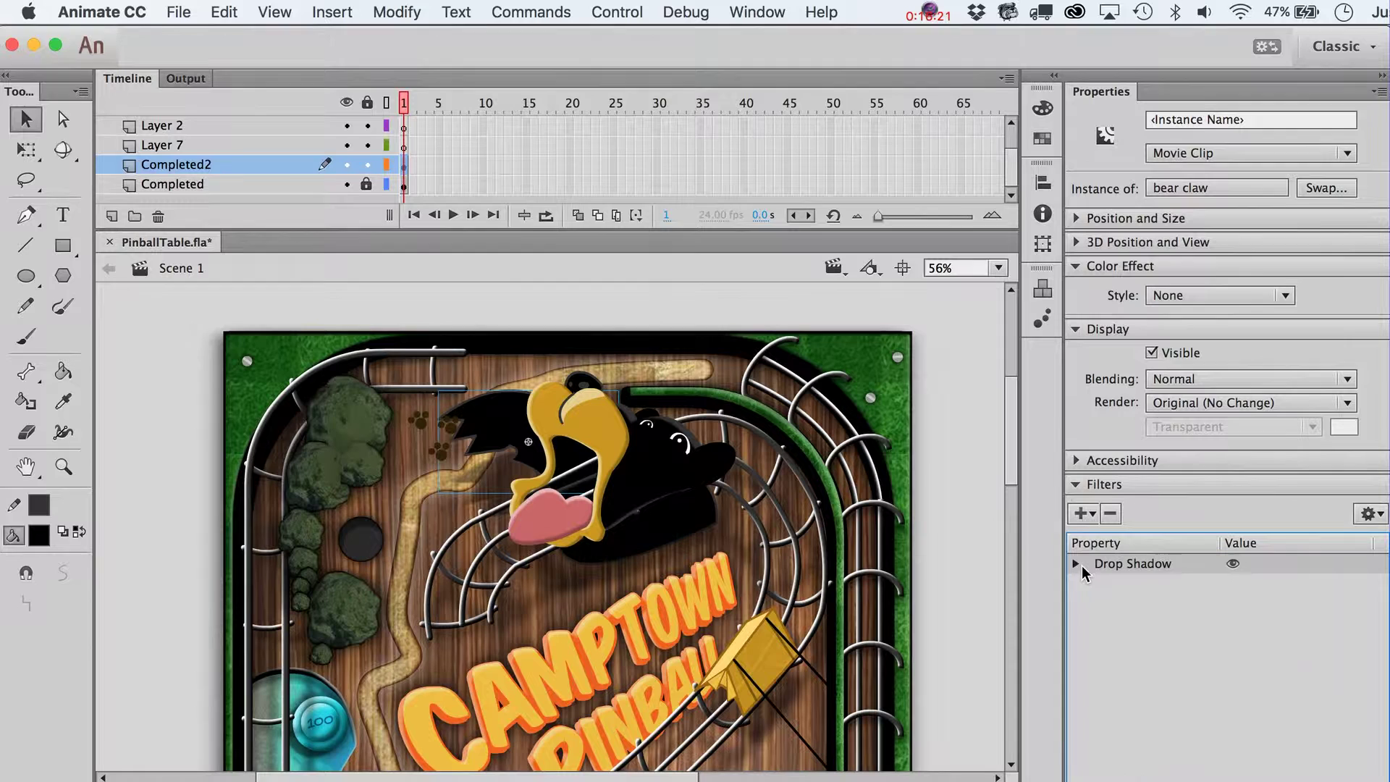
{"action": "left_click", "coordinate": [1087, 514]}
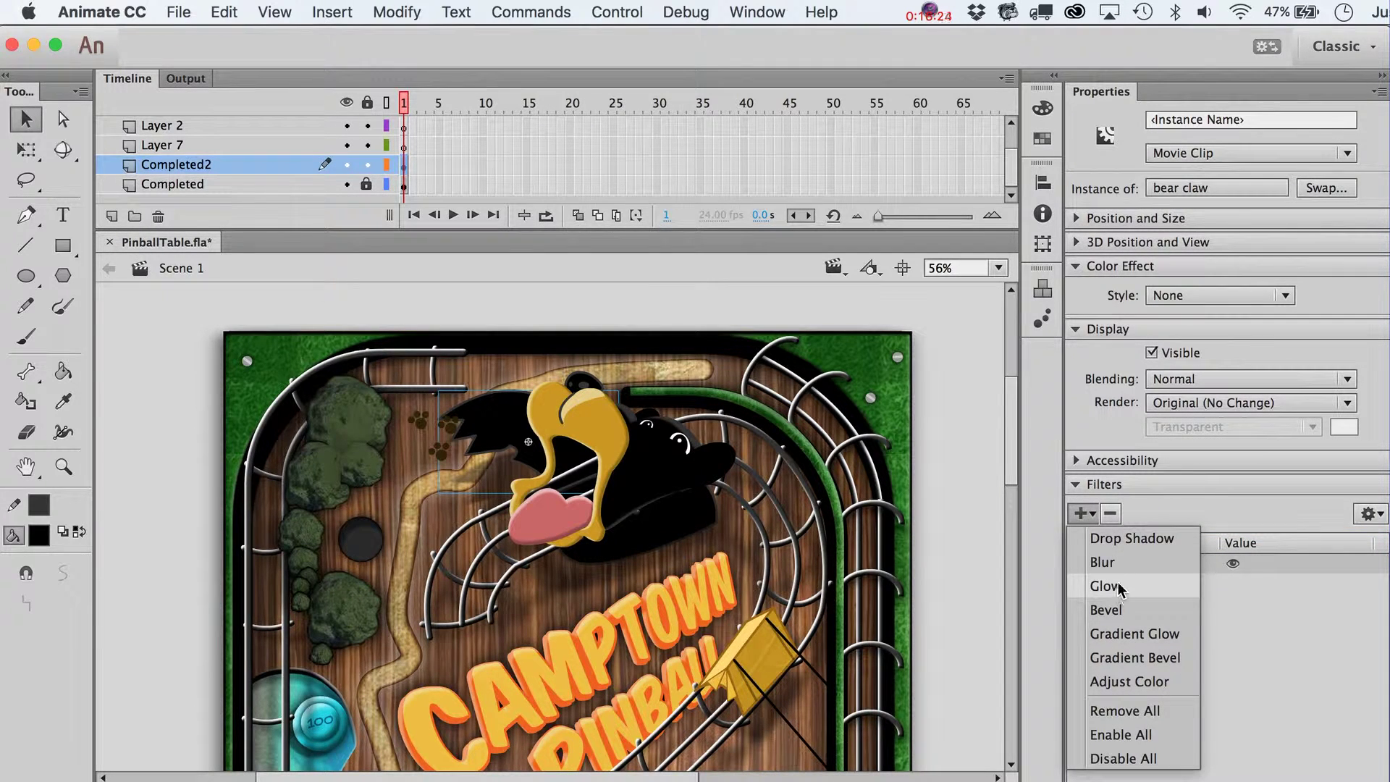
{"action": "left_click", "coordinate": [1119, 610]}
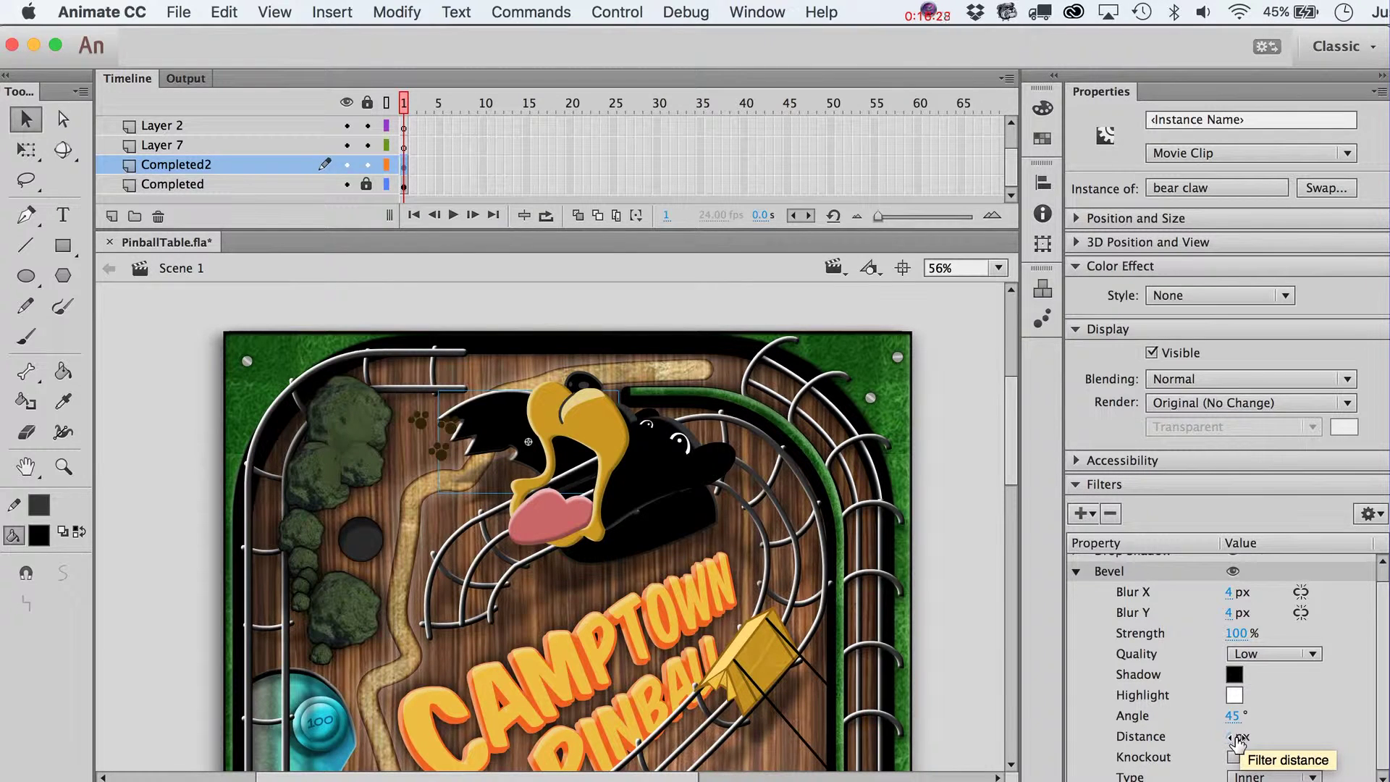
{"action": "left_click_drag", "start_coordinate": [1239, 740], "coordinate": [1249, 742]}
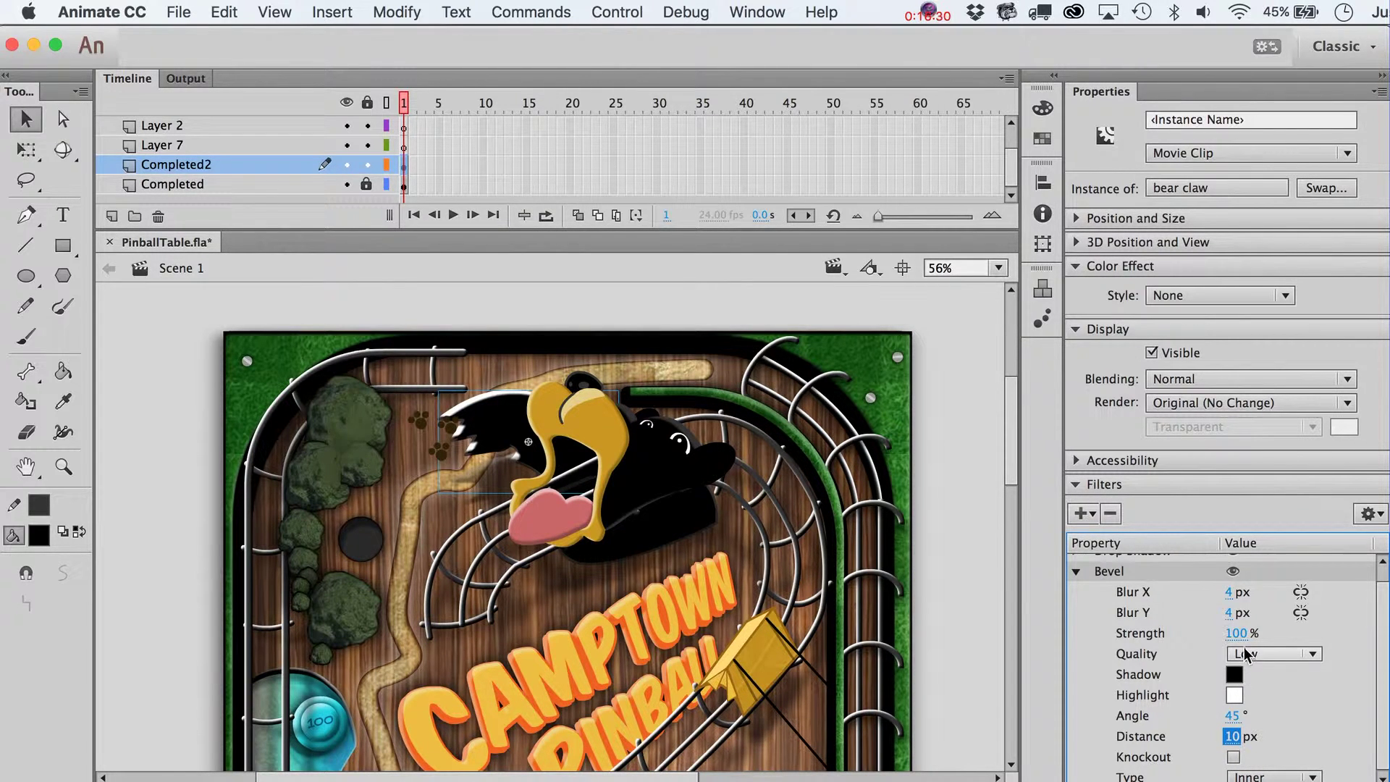
{"action": "left_click_drag", "start_coordinate": [1235, 633], "coordinate": [1176, 640]}
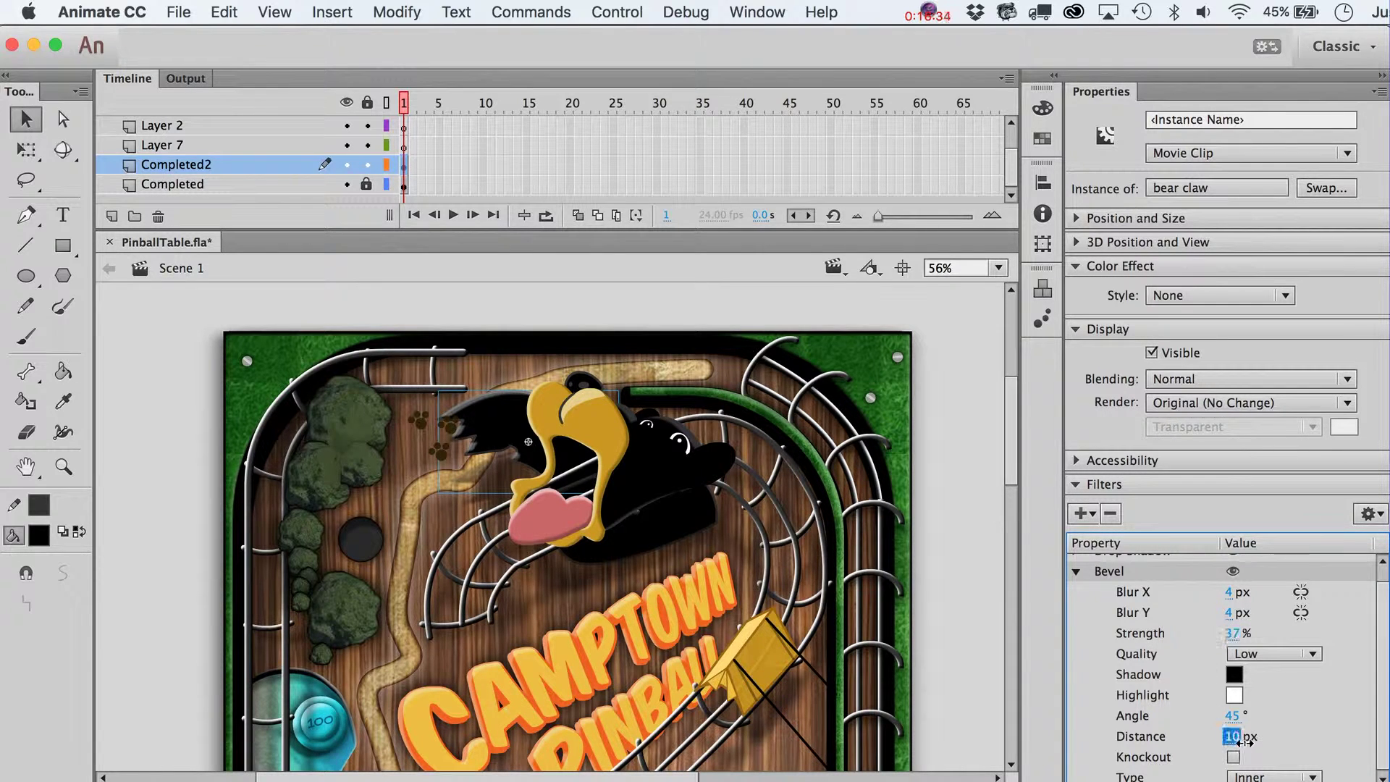
{"action": "left_click_drag", "start_coordinate": [1249, 738], "coordinate": [1236, 740]}
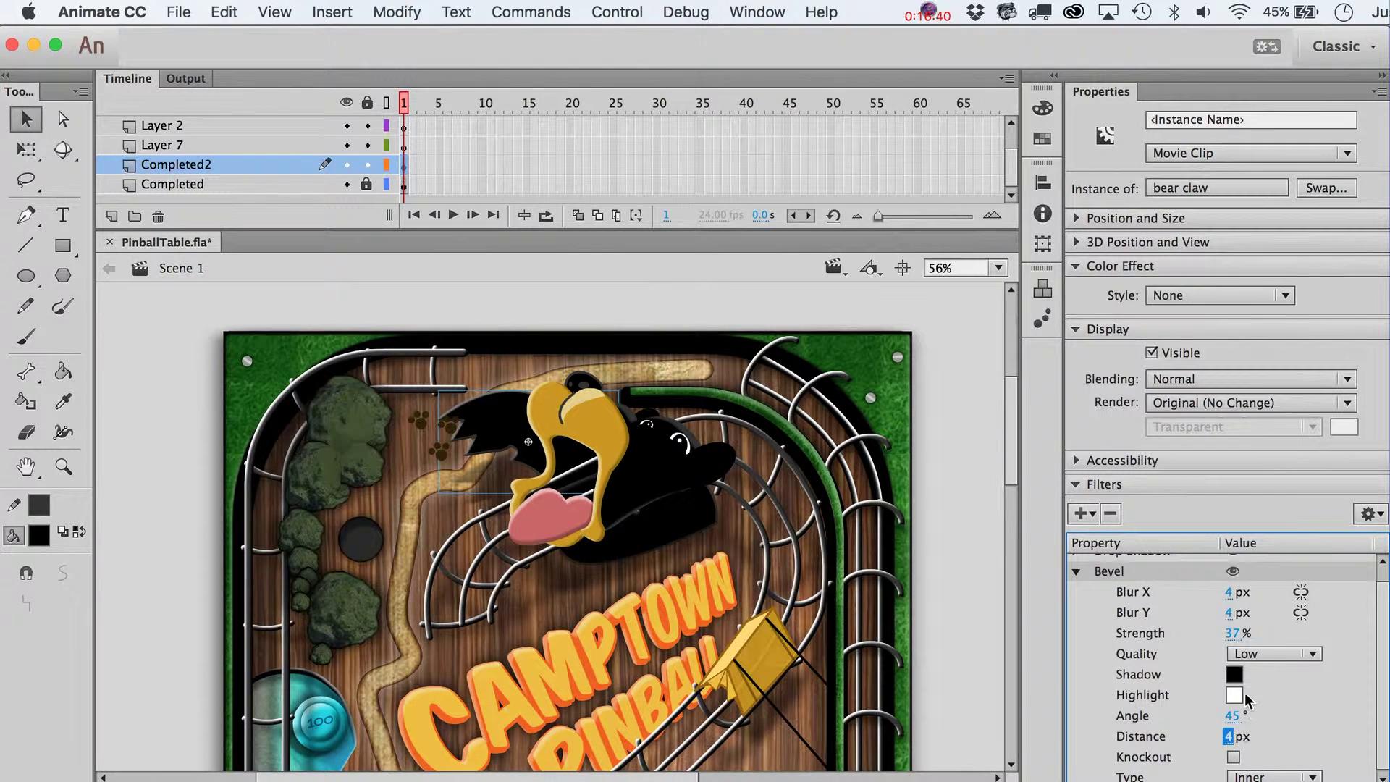
{"action": "left_click_drag", "start_coordinate": [1233, 716], "coordinate": [1308, 712]}
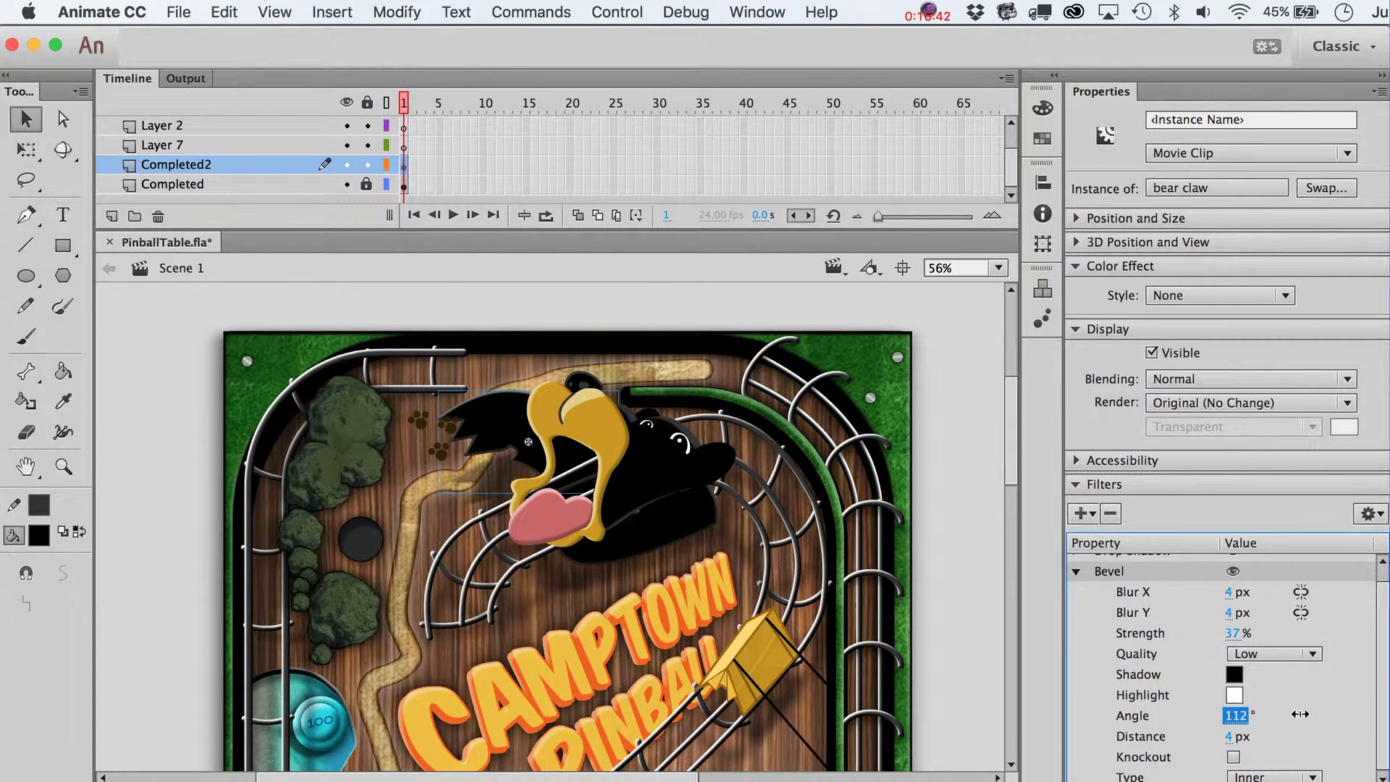
{"action": "left_click", "coordinate": [988, 527]}
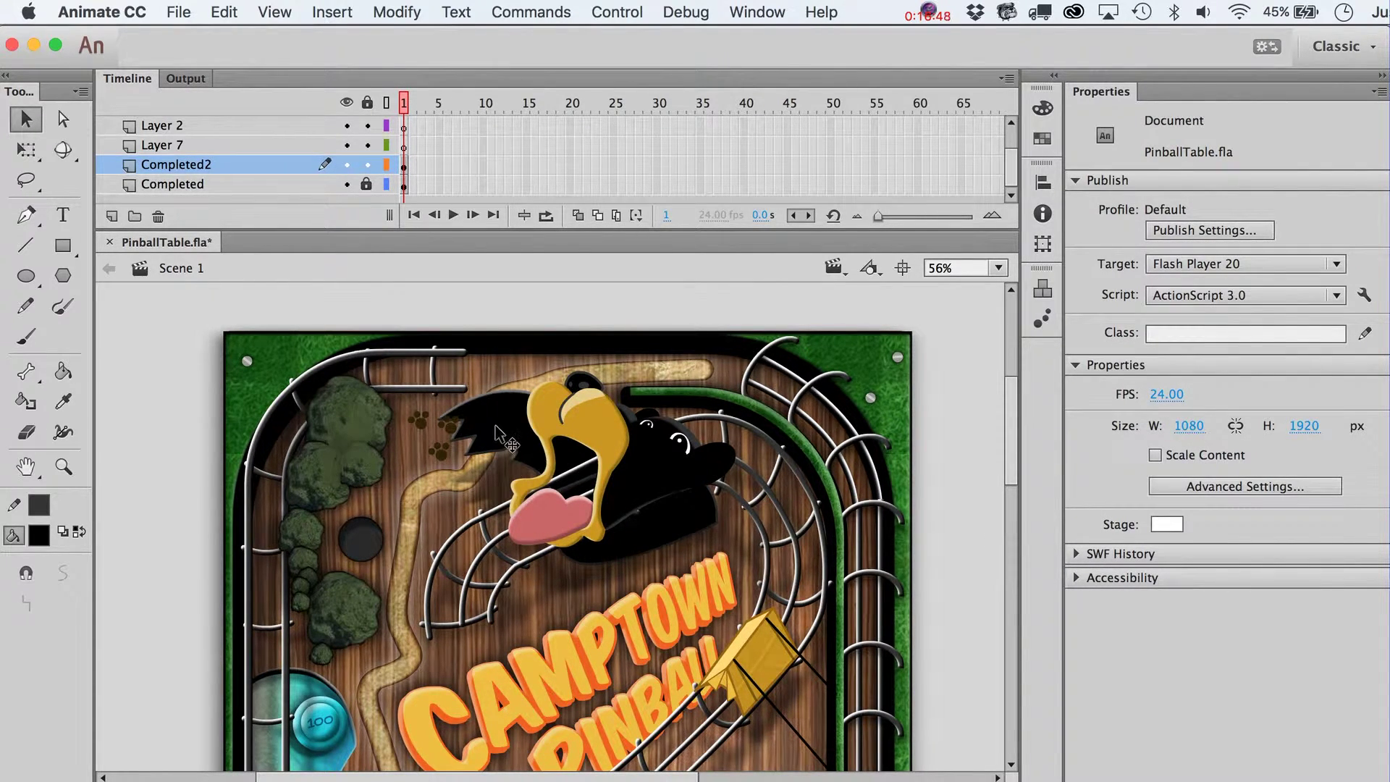
Move the bear claw's transformation point to the arm's lower end and rotate the claw upward about it, clear of the paw prints
{"action": "left_click", "coordinate": [516, 433]}
{"action": "key", "text": "q"}
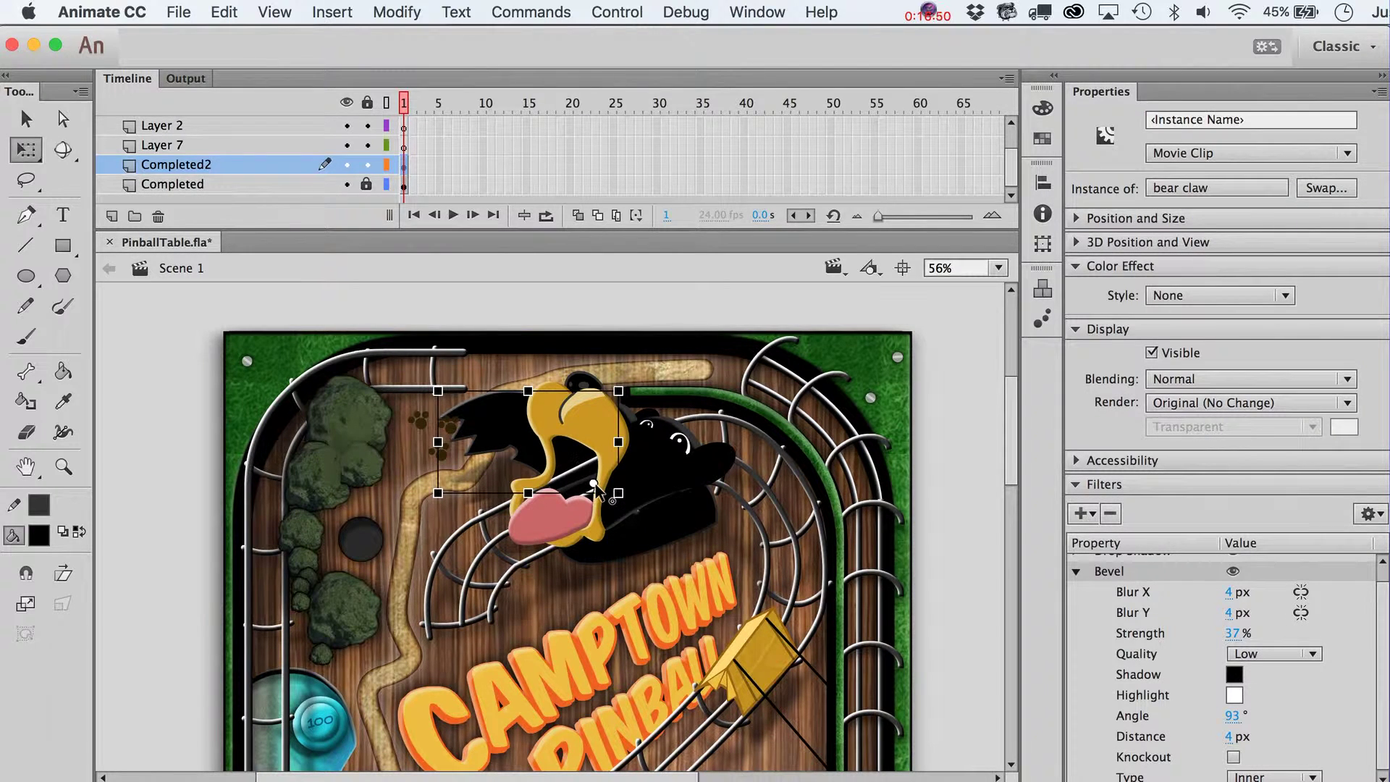
{"action": "key", "text": "v"}
{"action": "left_click", "coordinate": [199, 519]}
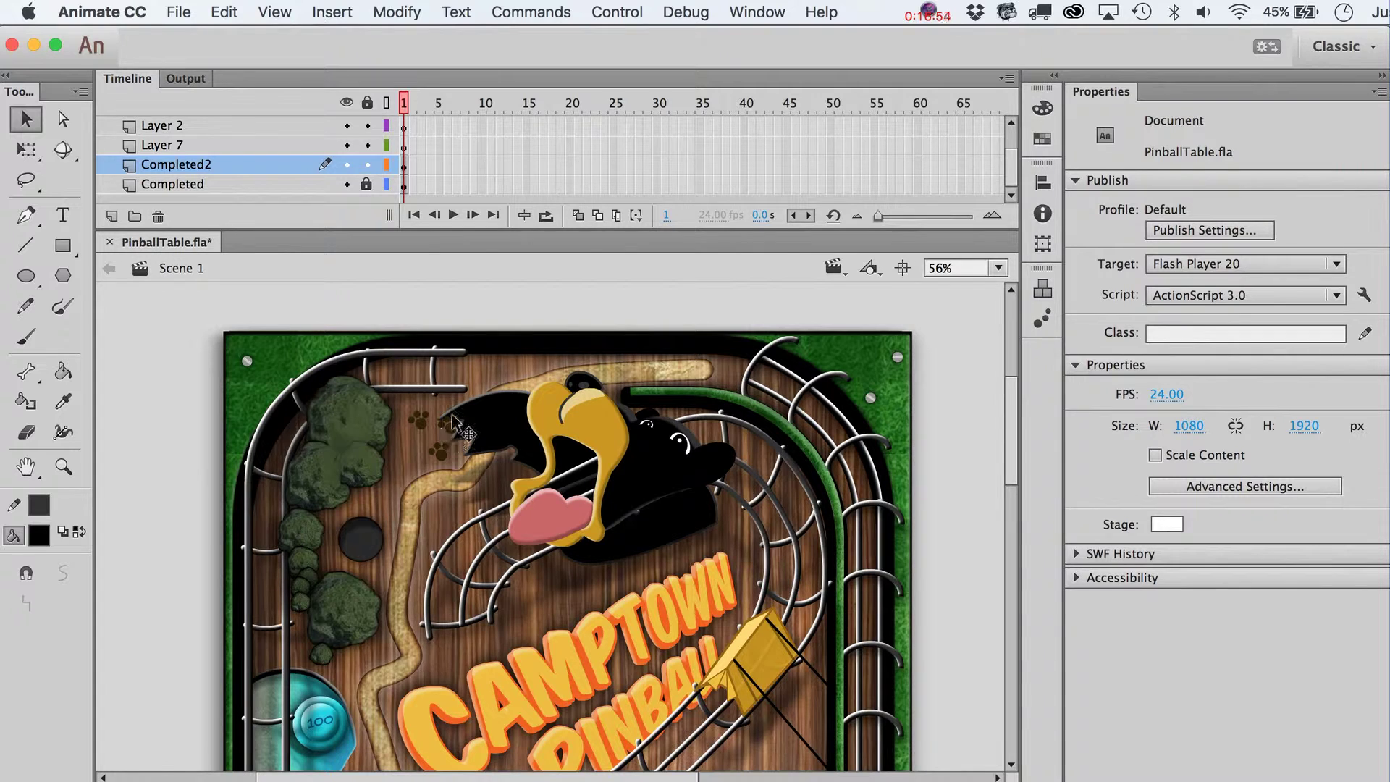
{"action": "left_click", "coordinate": [500, 415]}
{"action": "key", "text": "q"}
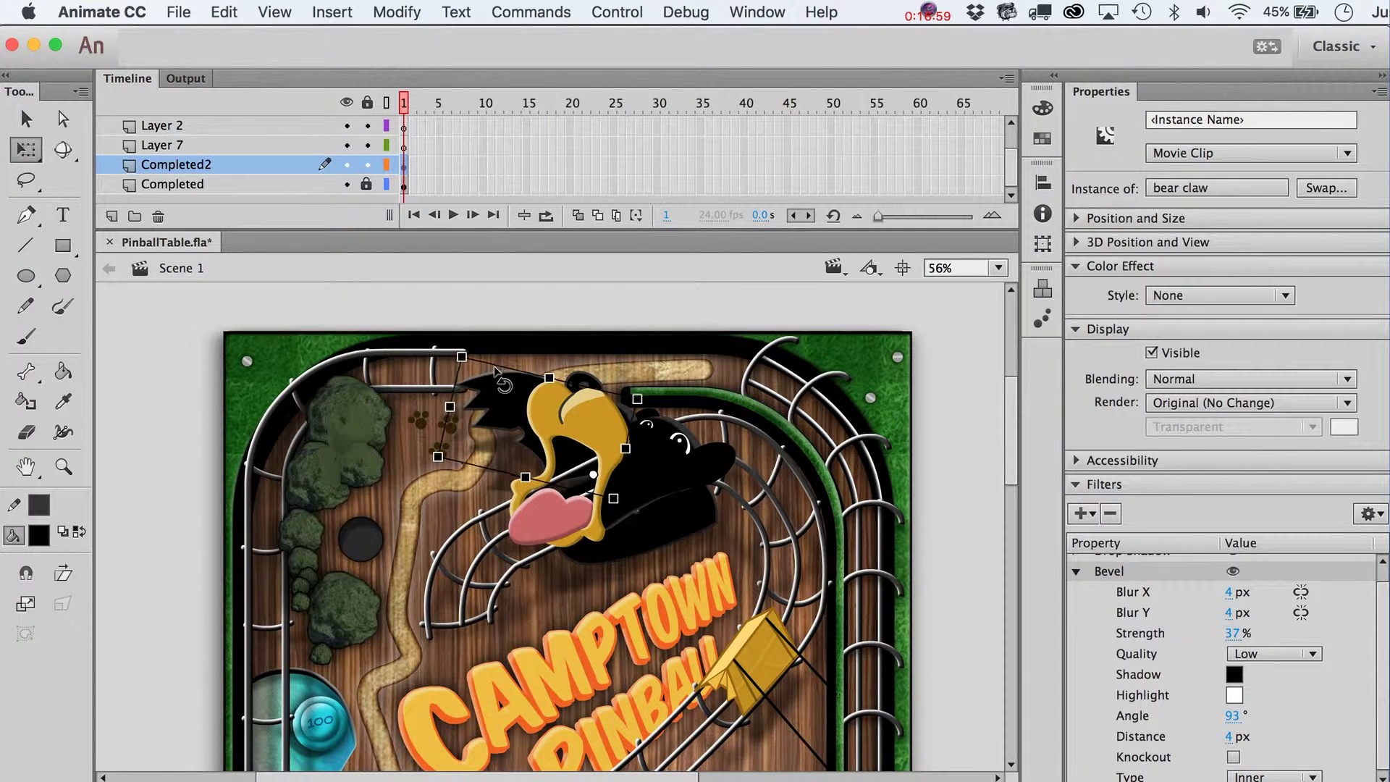
{"action": "mouse_move", "coordinate": [456, 421]}
{"action": "left_mouse_down"}
{"action": "mouse_move", "coordinate": [487, 405]}
{"action": "mouse_move", "coordinate": [468, 404]}
{"action": "left_mouse_up"}
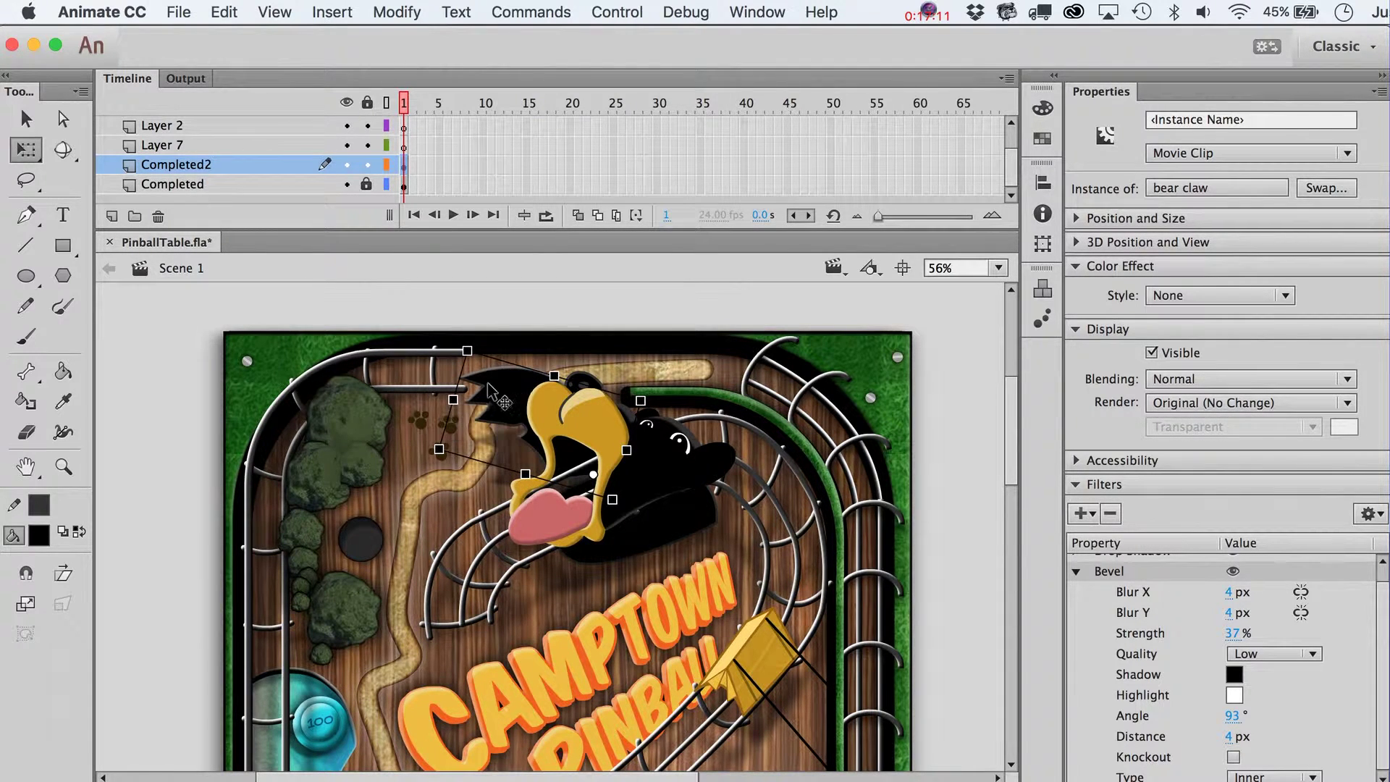
{"action": "key", "text": "v"}
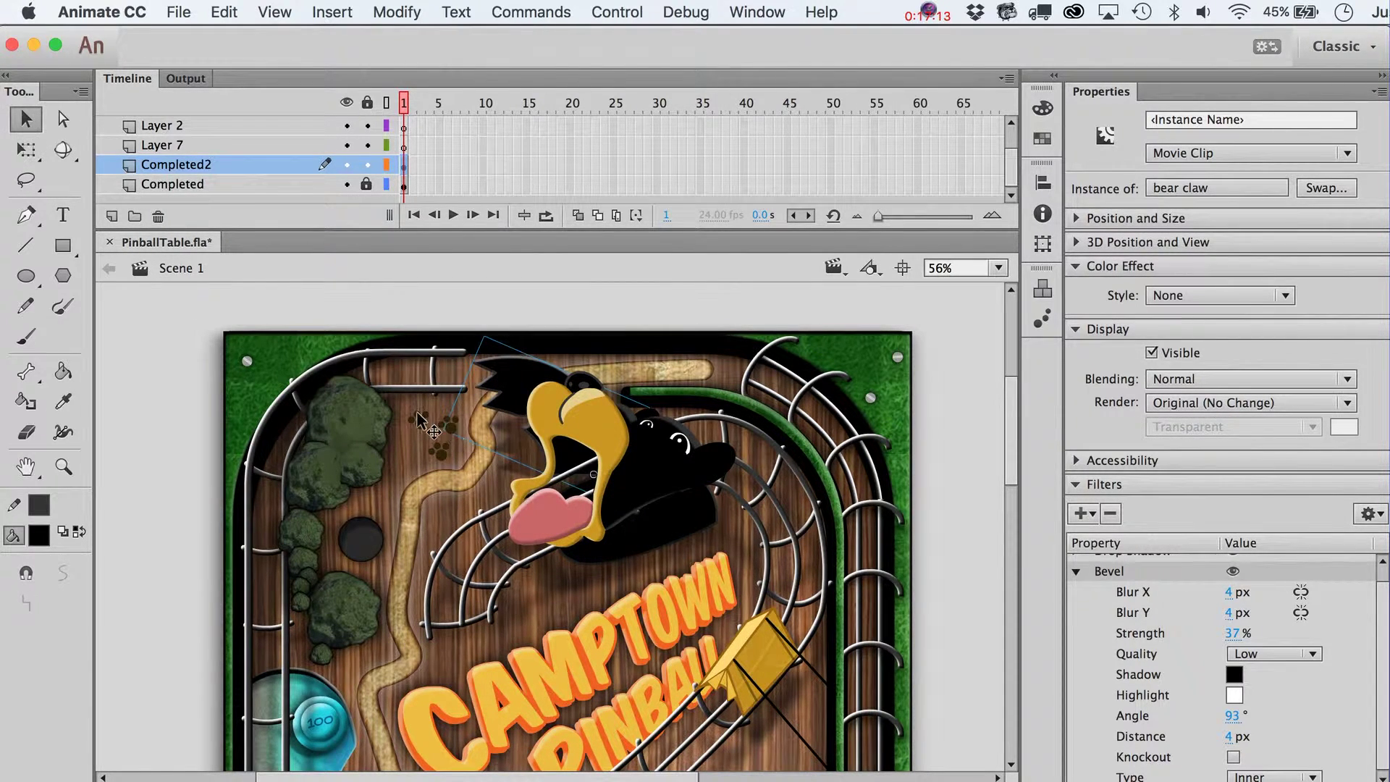
Move the three paw prints from Completed2 to the same place on the Completed layer and lock that layer
{"action": "left_click", "coordinate": [419, 421]}
{"action": "left_click", "coordinate": [449, 426], "text": "shift"}
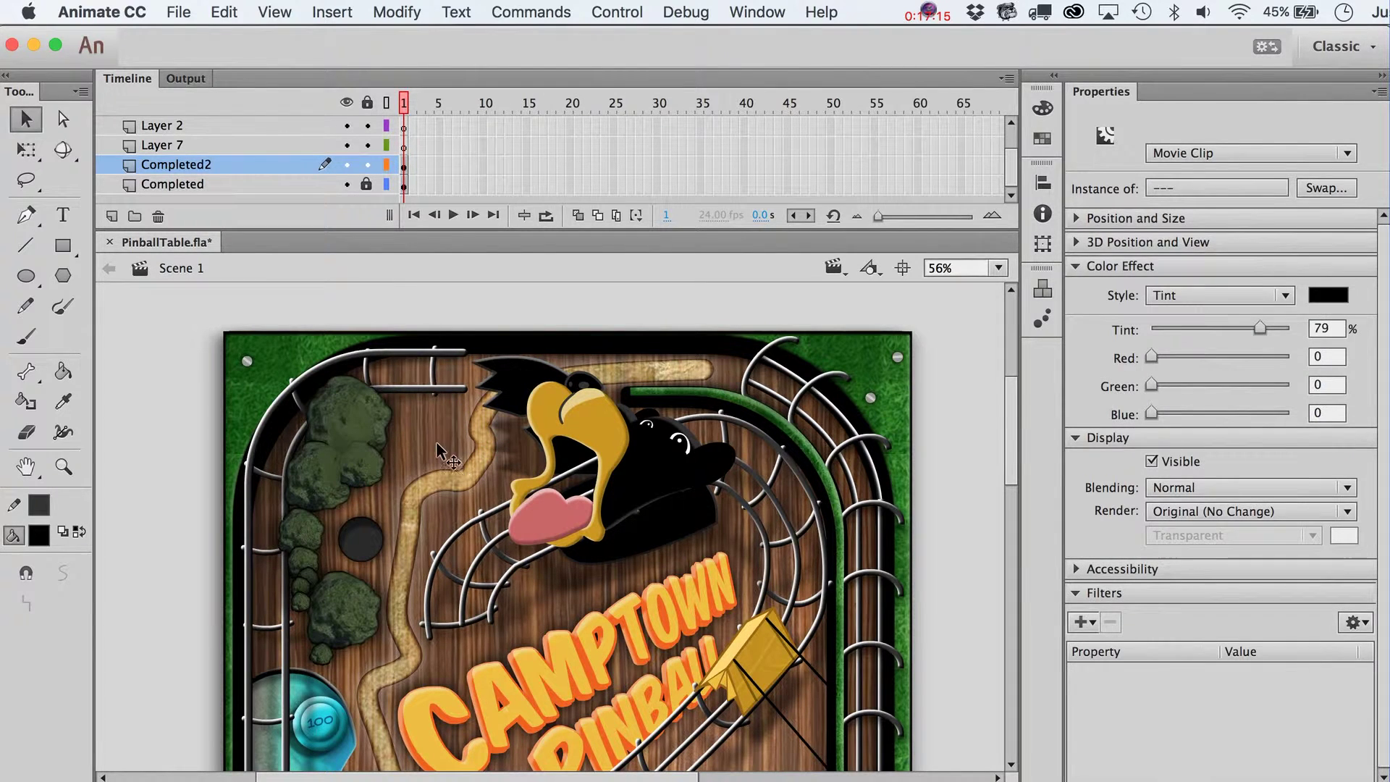
{"action": "left_click", "coordinate": [440, 449]}
{"action": "left_click", "coordinate": [404, 186]}
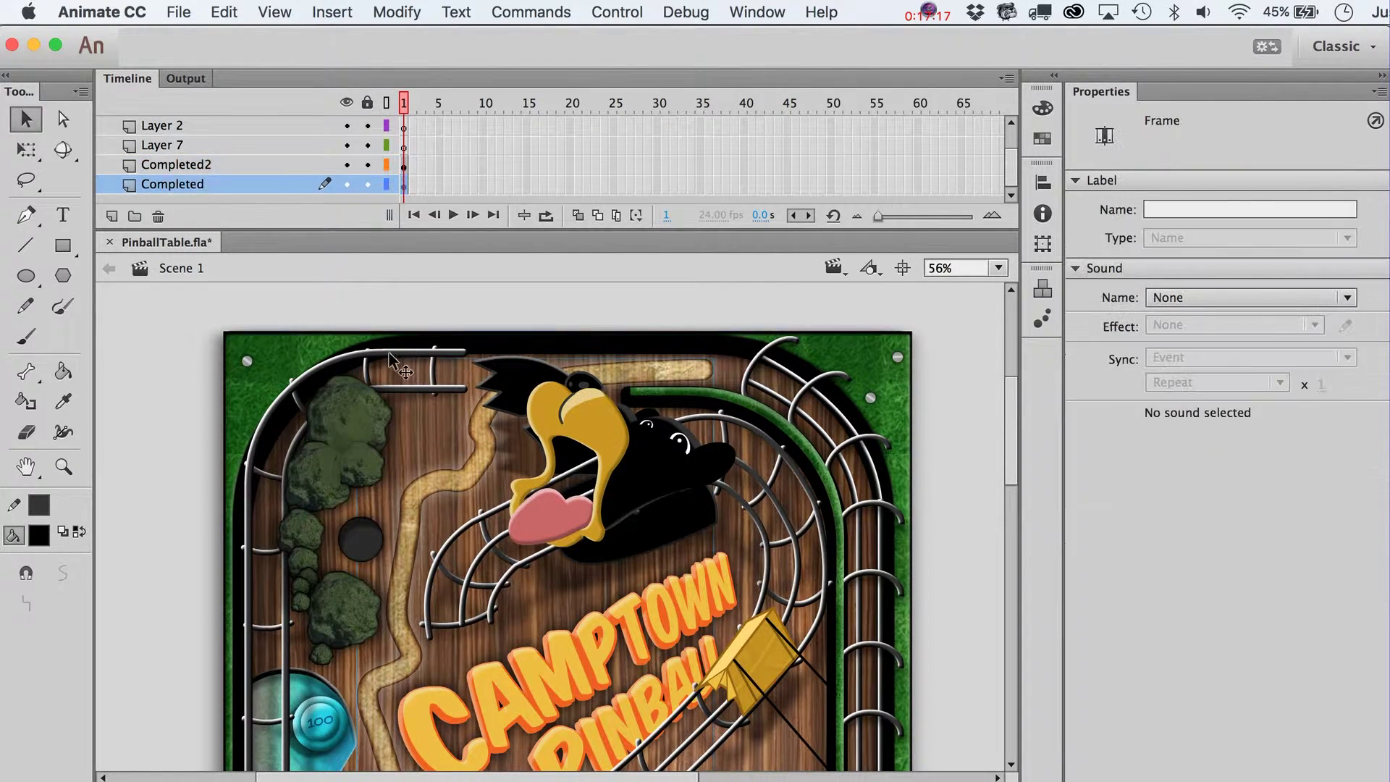
{"action": "left_click", "coordinate": [411, 433]}
{"action": "left_click", "coordinate": [368, 184]}
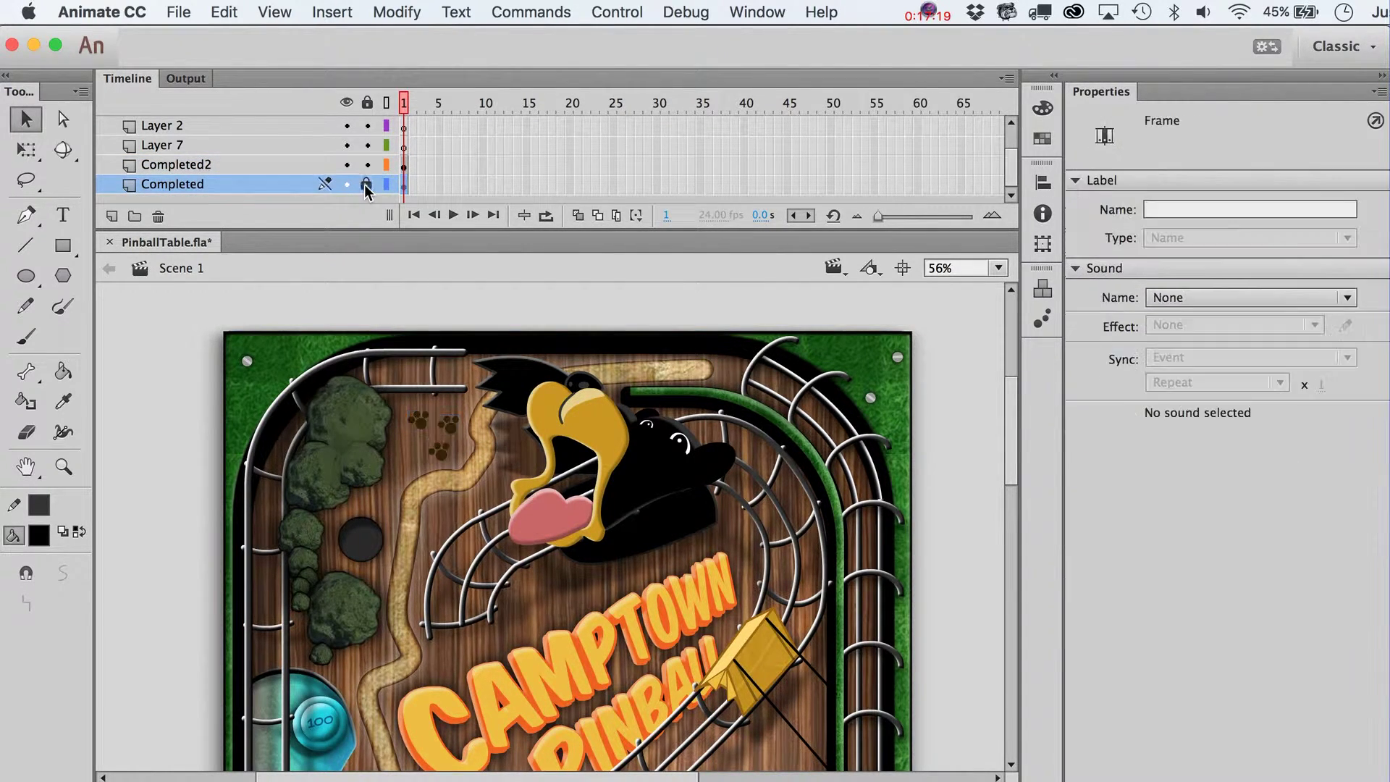
Rotate the bear claw back down about its arm end so it reaches toward the paw prints
{"action": "left_click", "coordinate": [532, 373]}
{"action": "key", "text": "q"}
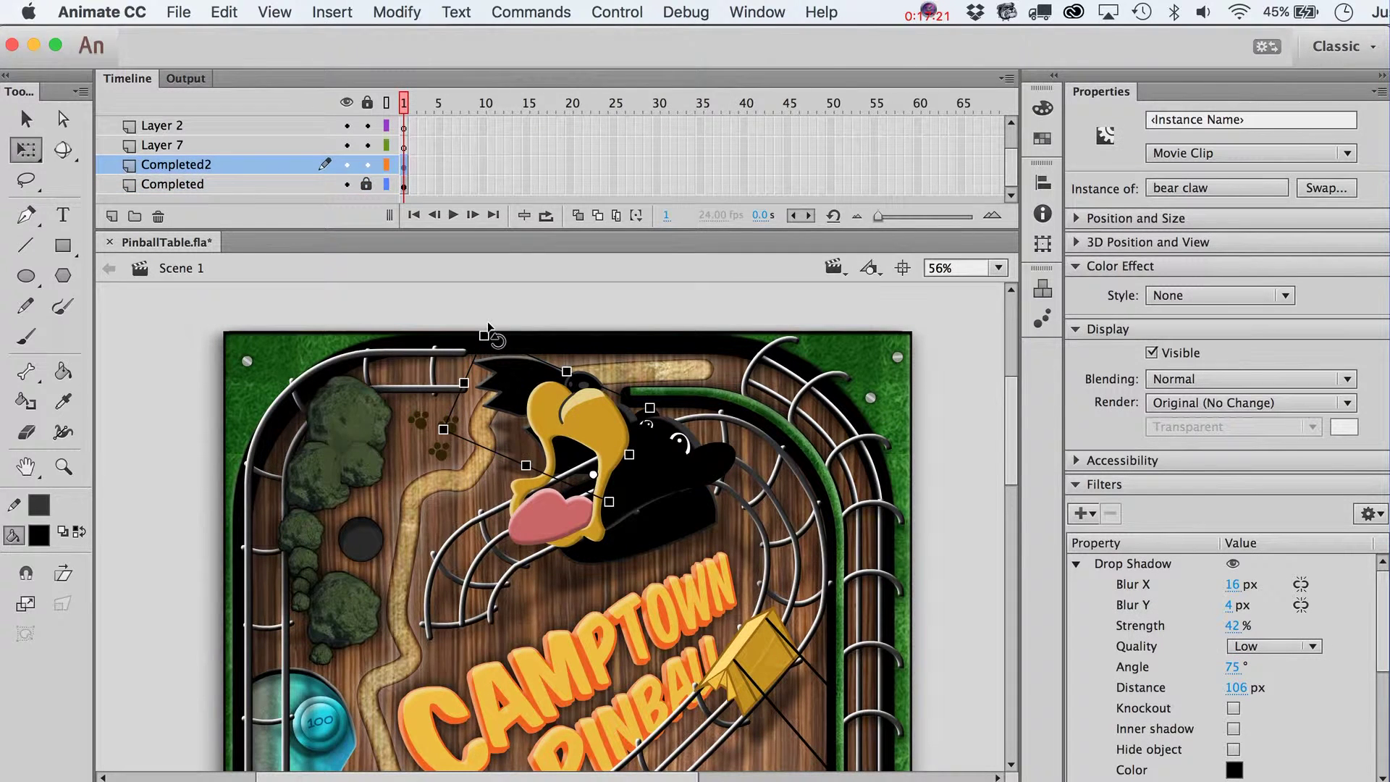
{"action": "left_click_drag", "start_coordinate": [488, 328], "coordinate": [440, 378]}
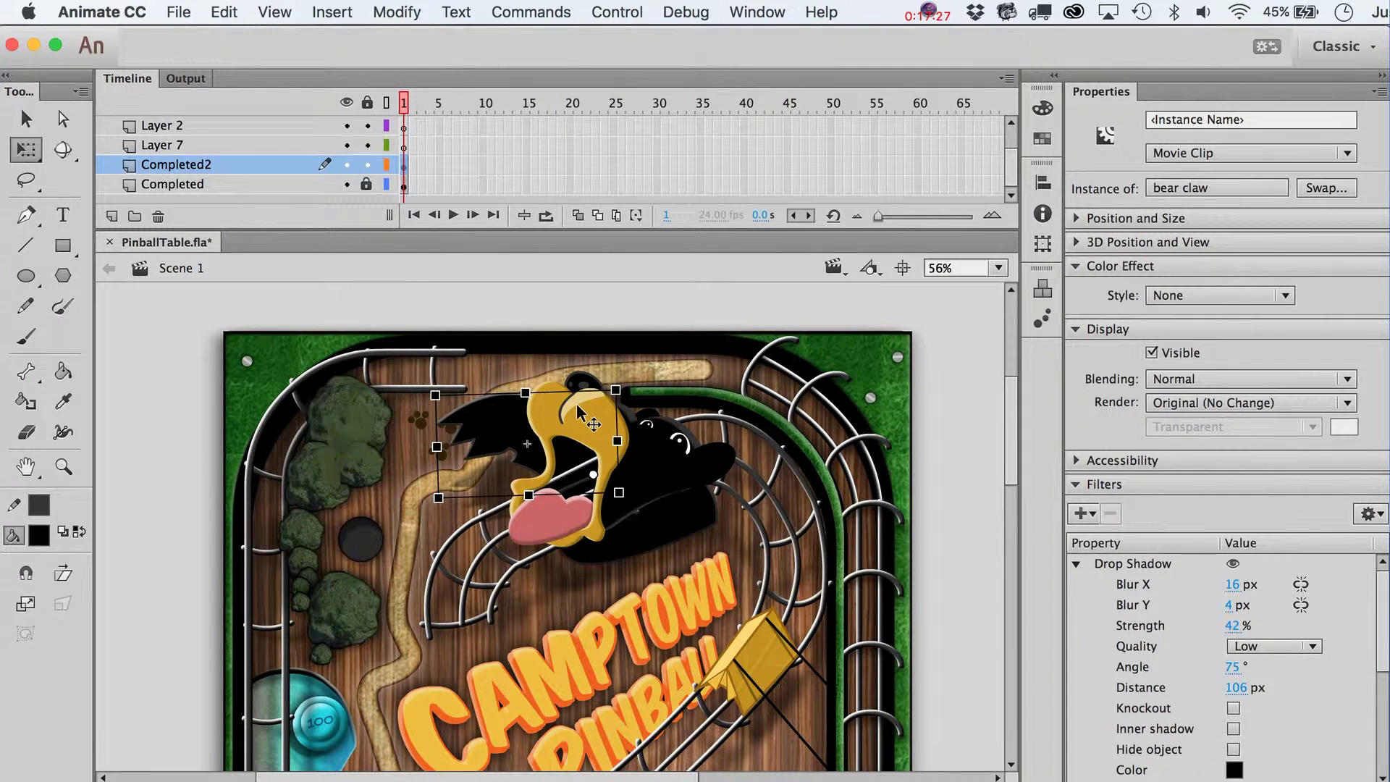
Paste a copy of the bear claw in place, shift it down and right over the bear's lower jaw, and tilt it clockwise
{"action": "key", "text": "shift+super+v"}
{"action": "key", "text": "shift+Down"}
{"action": "key", "text": "shift+Down"}
{"action": "key", "text": "shift+Down"}
{"action": "key", "text": "shift+Down"}
{"action": "key", "text": "shift+Down"}
{"action": "key", "text": "shift+Down"}
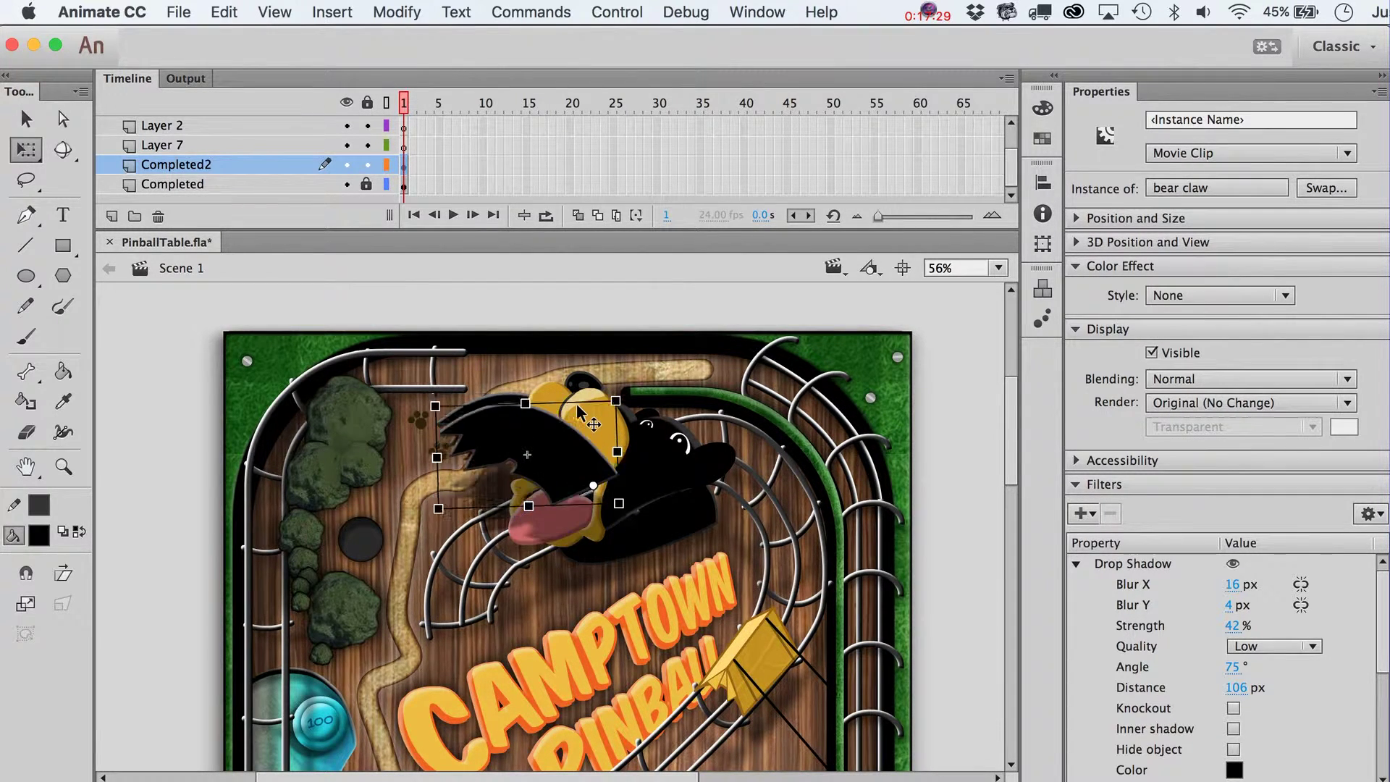
{"action": "key", "text": "shift+Right"}
{"action": "key", "text": "shift+Right"}
{"action": "key", "text": "shift+Right"}
{"action": "key", "text": "shift+Right"}
{"action": "key", "text": "shift+Right"}
{"action": "key", "text": "shift+Right"}
{"action": "key", "text": "shift+Right"}
{"action": "key", "text": "shift+Right"}
{"action": "key", "text": "shift+Right"}
{"action": "key", "text": "shift+Right"}
{"action": "key", "text": "shift+Right"}
{"action": "key", "text": "shift+Right"}
{"action": "key", "text": "shift+Right"}
{"action": "key", "text": "shift+Right"}
{"action": "key", "text": "shift+Right"}
{"action": "key", "text": "shift+Right"}
{"action": "key", "text": "shift+Right"}
{"action": "key", "text": "shift+Right"}
{"action": "key", "text": "shift+Right"}
{"action": "key", "text": "shift+Right"}
{"action": "key", "text": "shift+Right"}
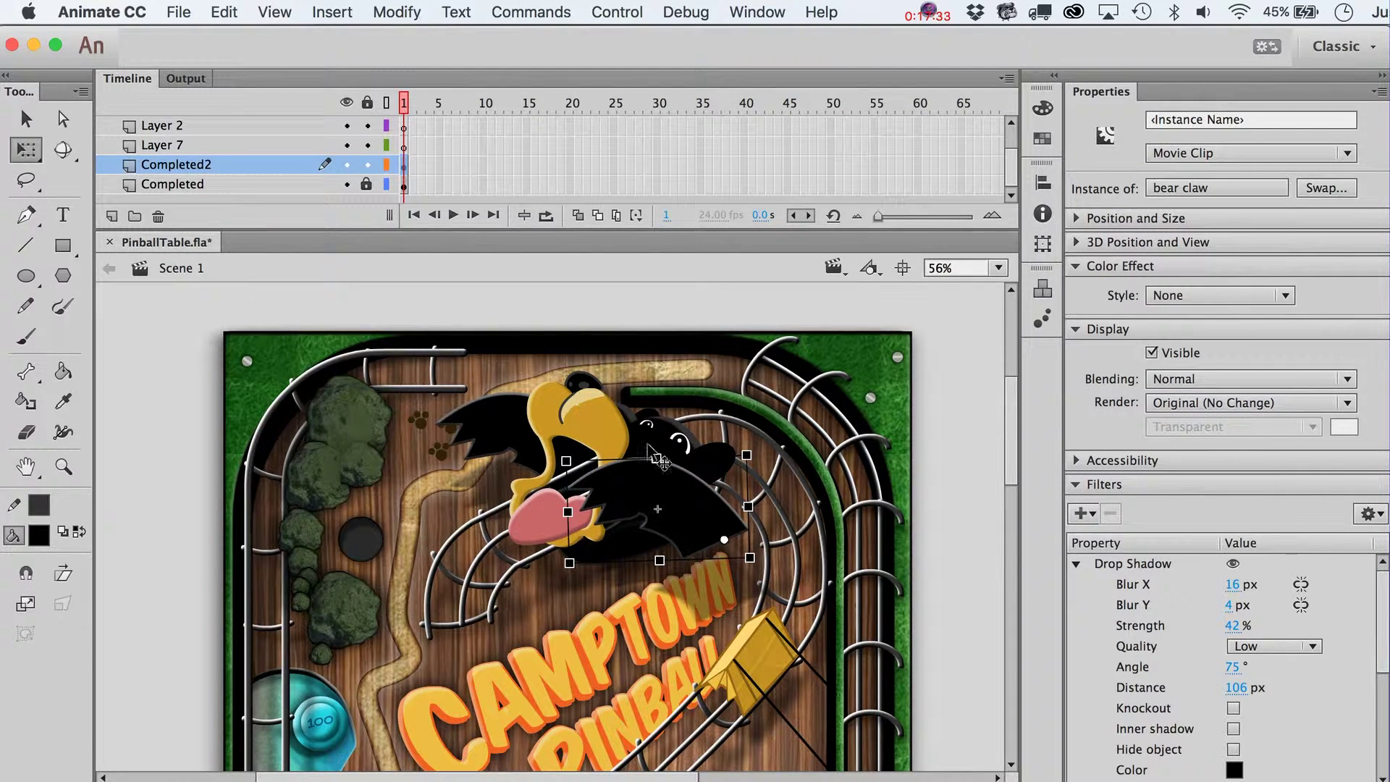
{"action": "left_click_drag", "start_coordinate": [773, 472], "coordinate": [779, 494]}
{"action": "key", "text": "v"}
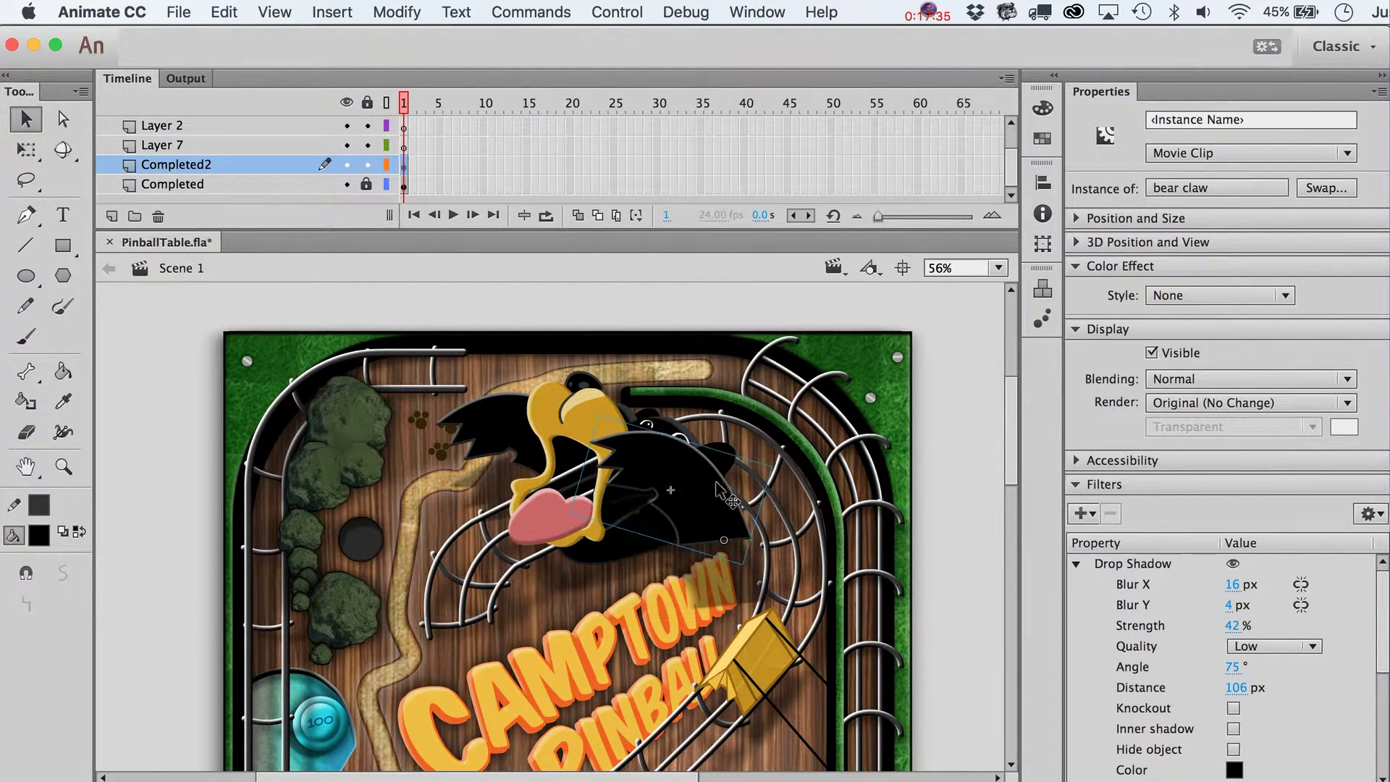
Inside the bear claw symbol, bend the arm's straight bottom edge outward into a curve and return to Scene 1
{"action": "double_click", "coordinate": [701, 488]}
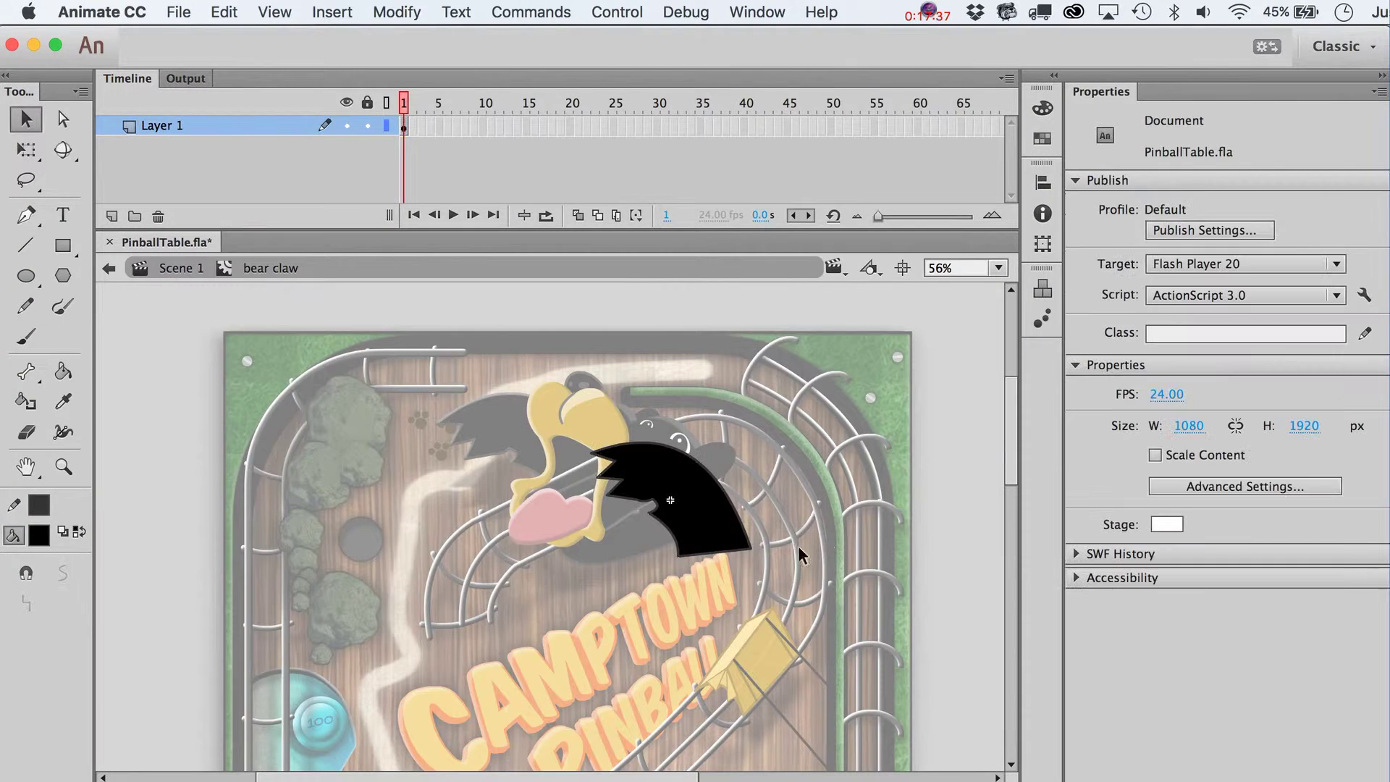
{"action": "left_click_drag", "start_coordinate": [714, 555], "coordinate": [713, 564]}
{"action": "left_click", "coordinate": [196, 279]}
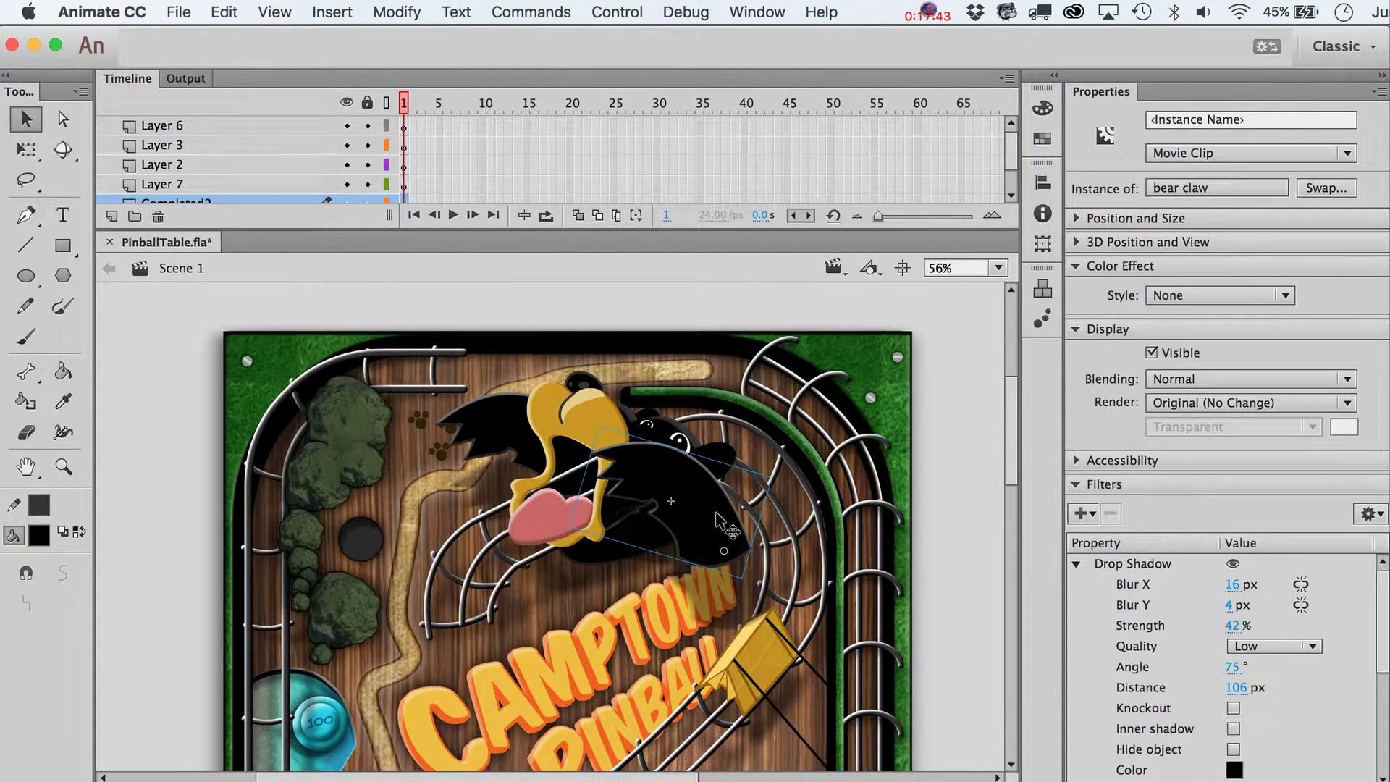
Duplicate the copied claw's symbol under the name bear claw2
{"action": "key", "text": "super+d"}
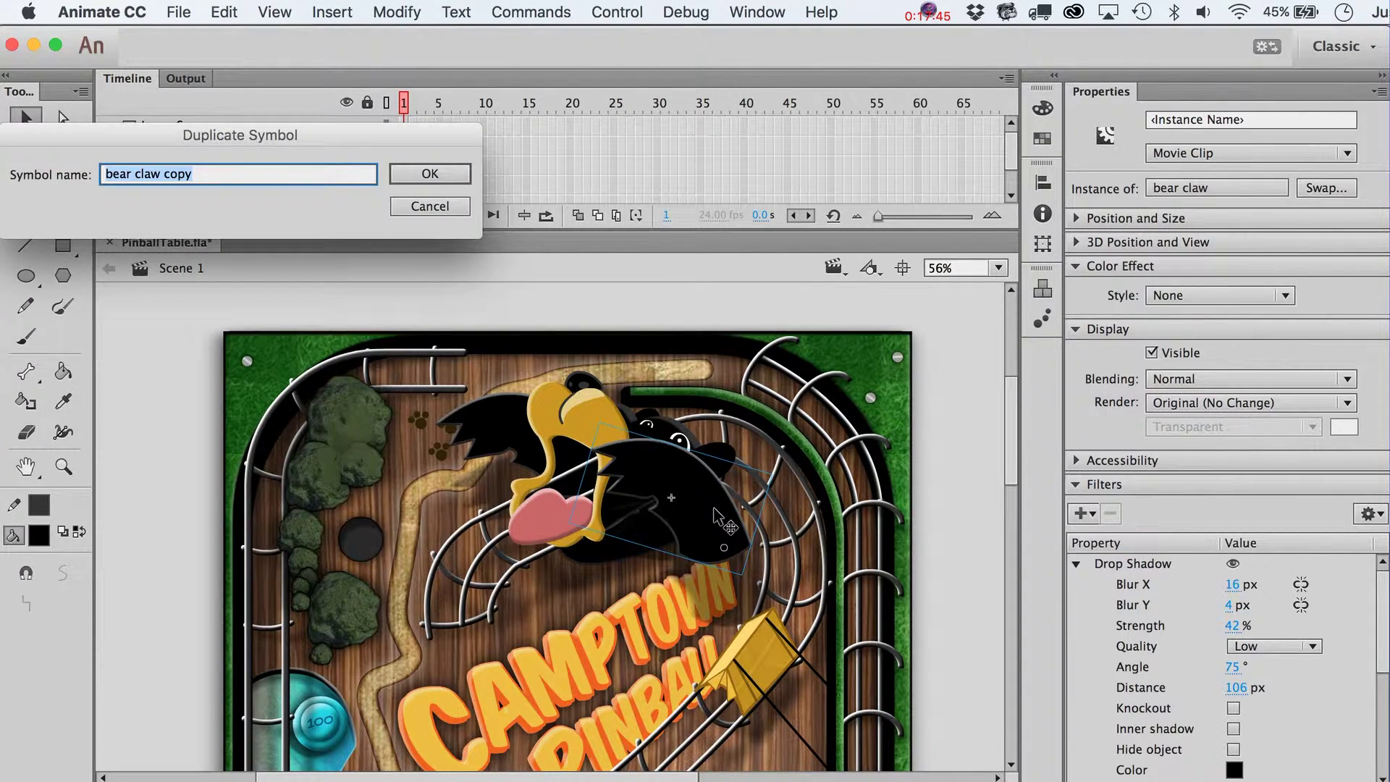
{"action": "key", "text": "Right"}
{"action": "key", "text": "Return"}
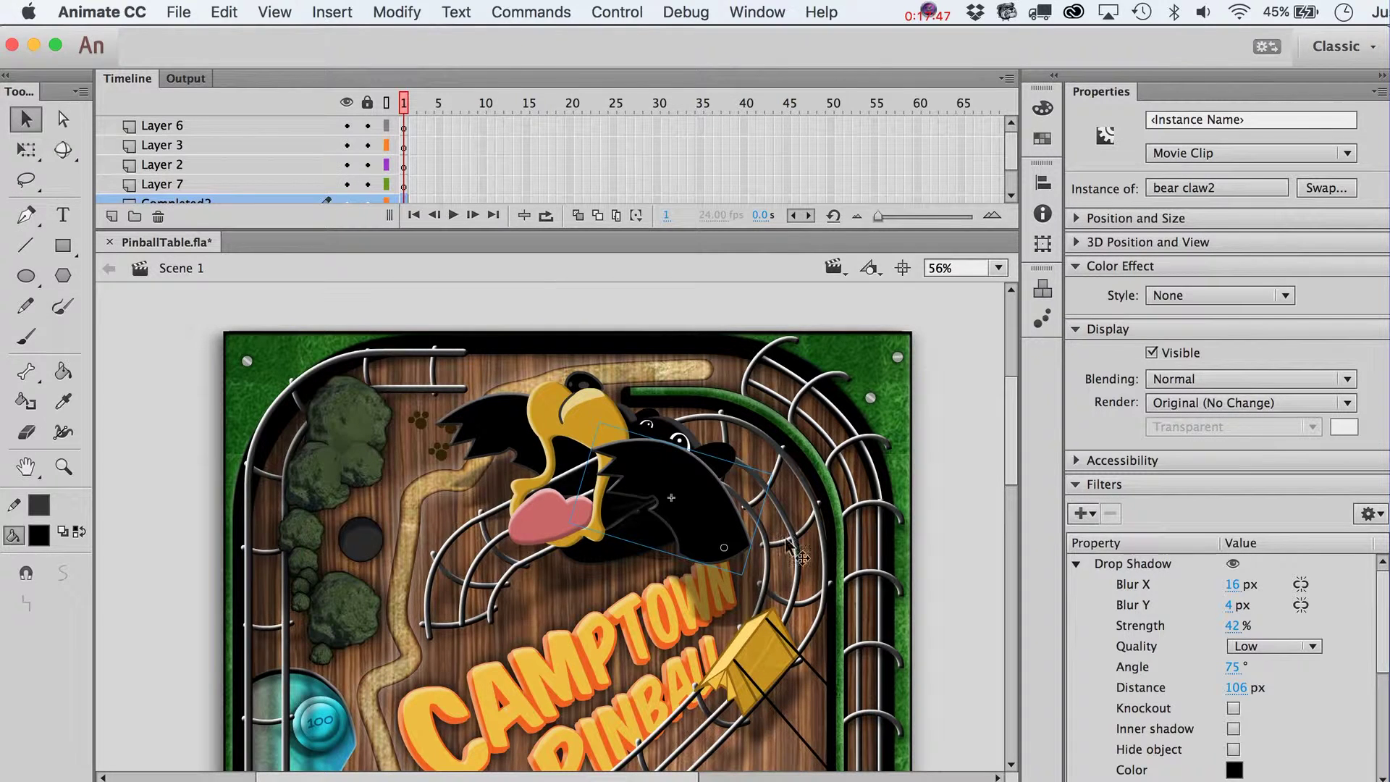
Inside bear claw2, delete the lower part of the arm and bend the cut edge downward into a curve
{"action": "double_click", "coordinate": [772, 601]}
{"action": "left_click_drag", "start_coordinate": [797, 589], "coordinate": [568, 514]}
{"action": "key", "text": "Delete"}
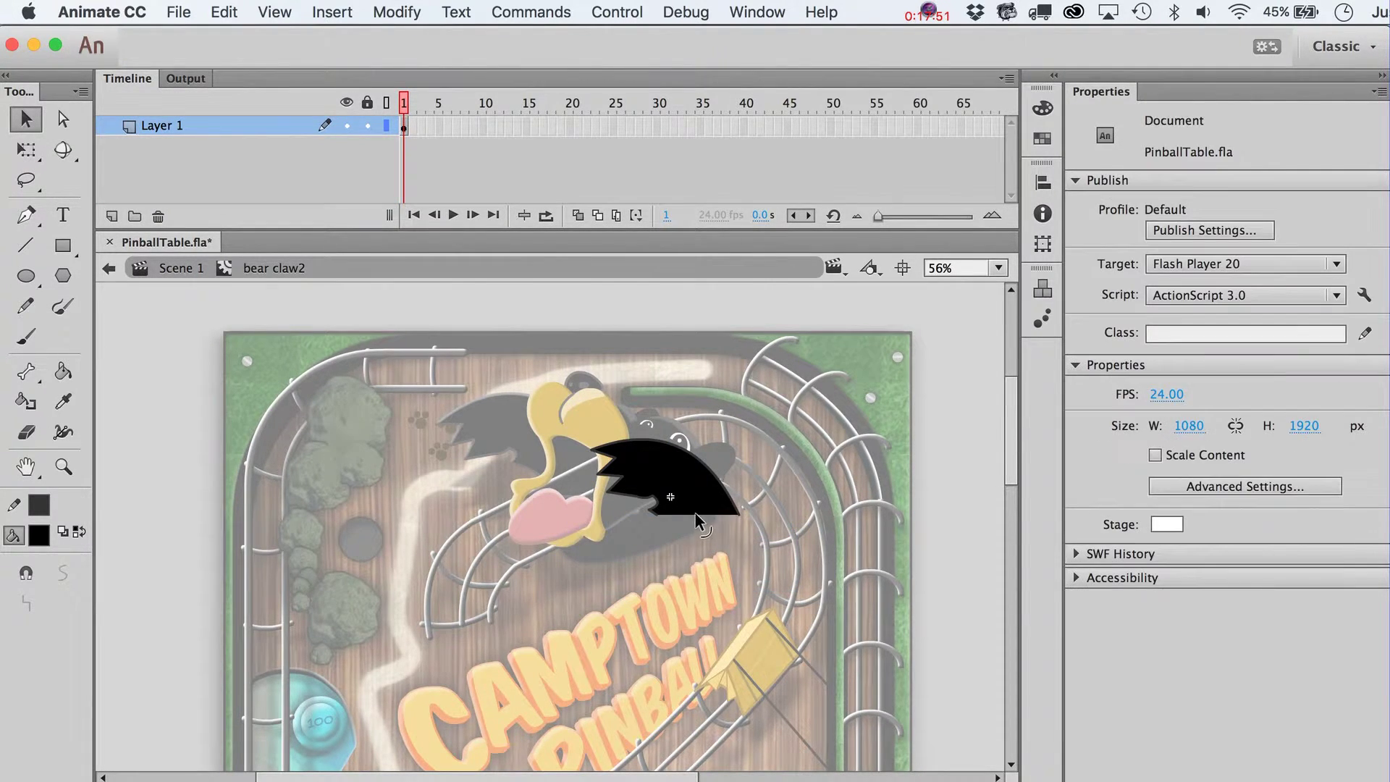
{"action": "left_click_drag", "start_coordinate": [697, 514], "coordinate": [698, 531]}
Sample the claw's outline, apply that 4.00 stroke to the cut edge, and return to Scene 1
{"action": "left_click", "coordinate": [63, 401]}
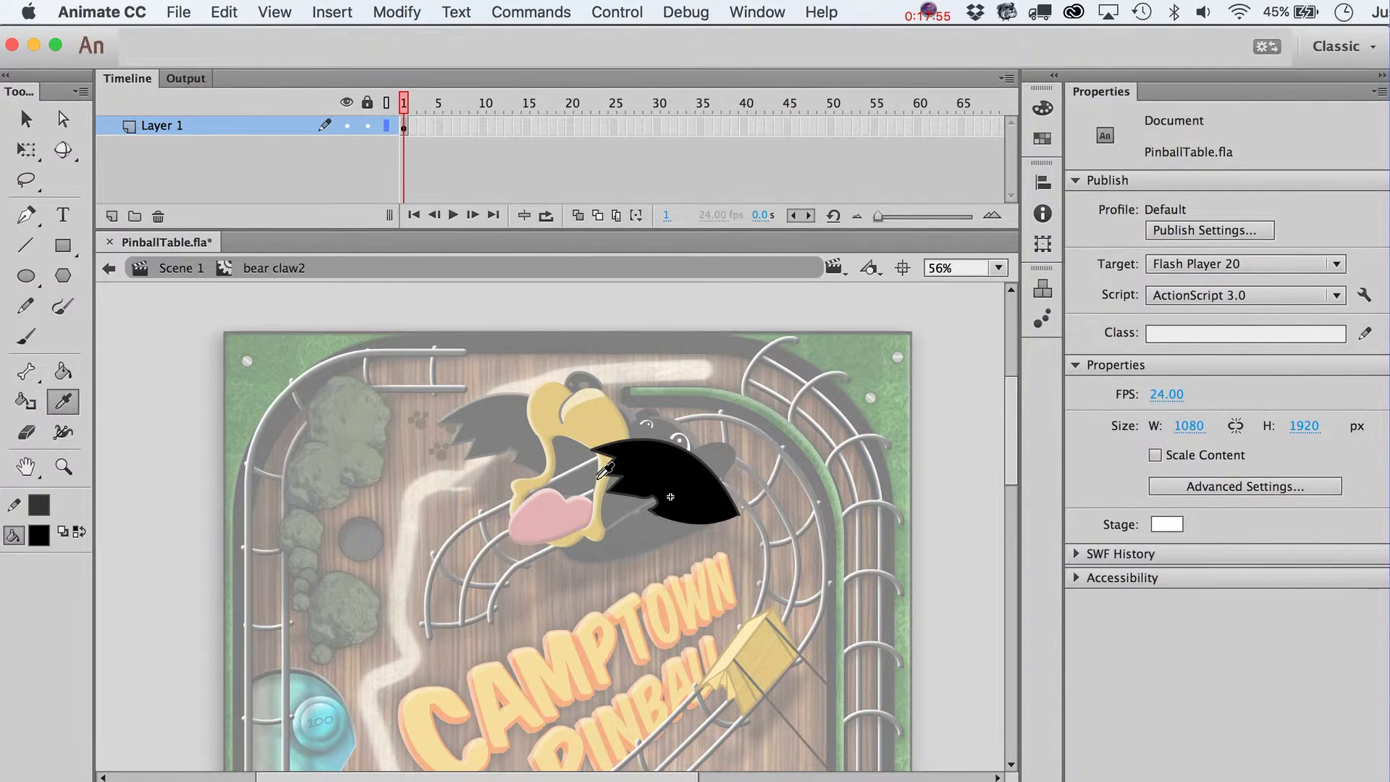
{"action": "left_click", "coordinate": [656, 437]}
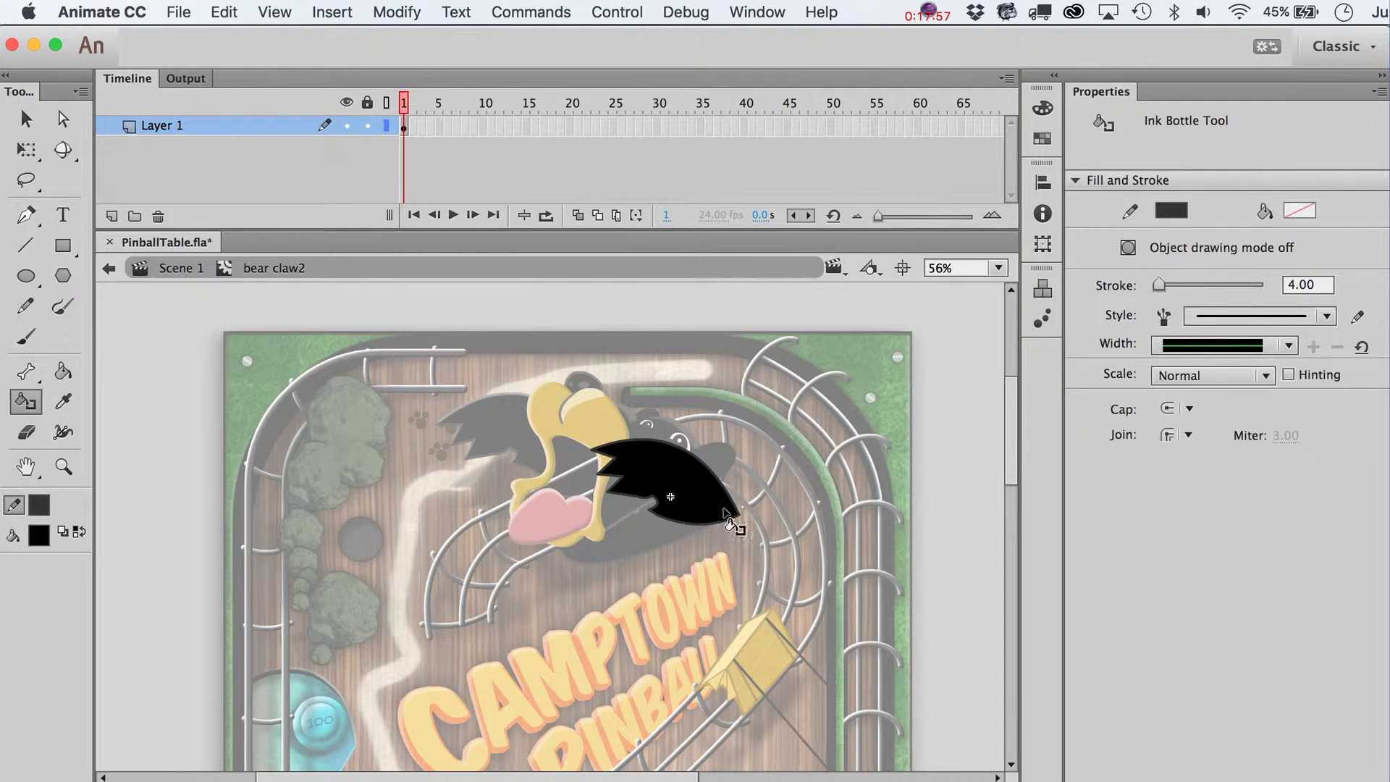
{"action": "key", "text": "v"}
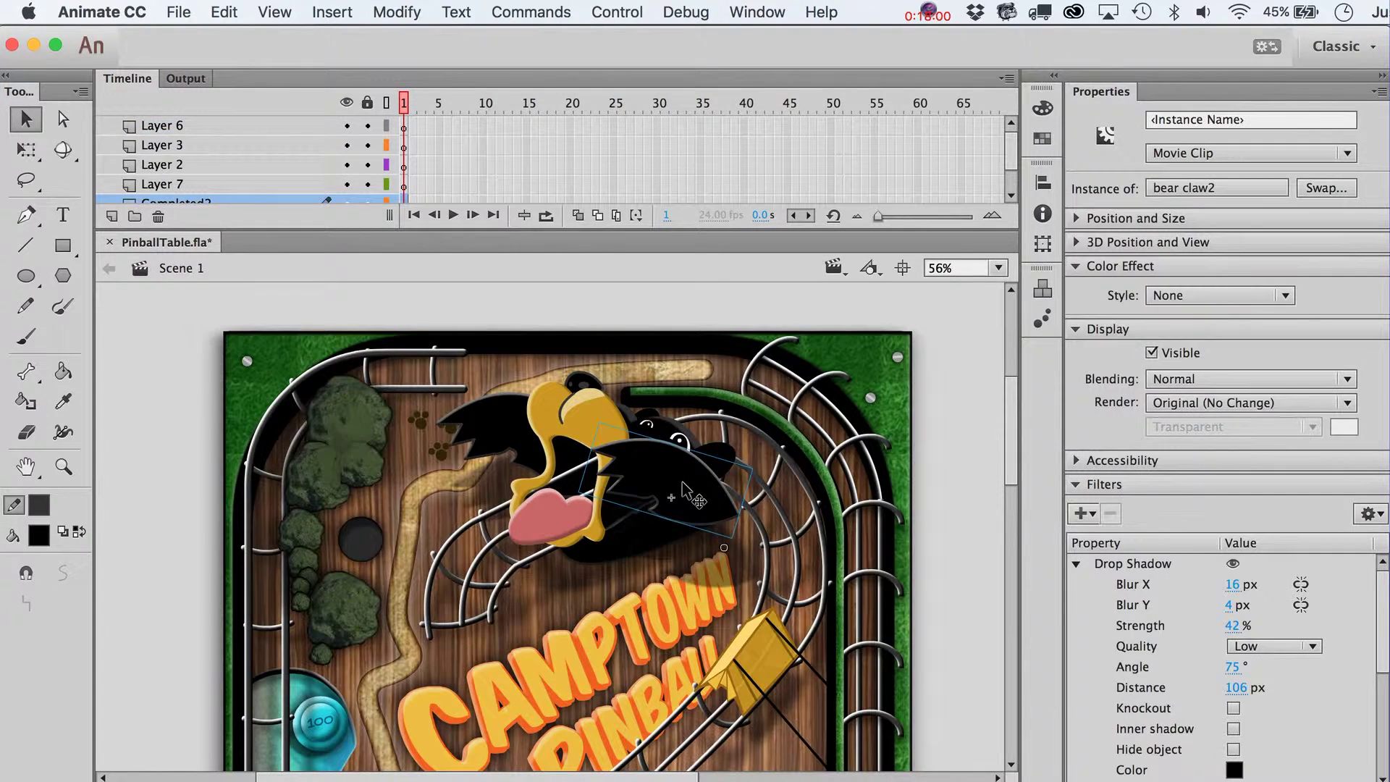
Move the bear claw2 instance slightly lower and remove its Drop Shadow filter
{"action": "left_click_drag", "start_coordinate": [679, 480], "coordinate": [681, 504]}
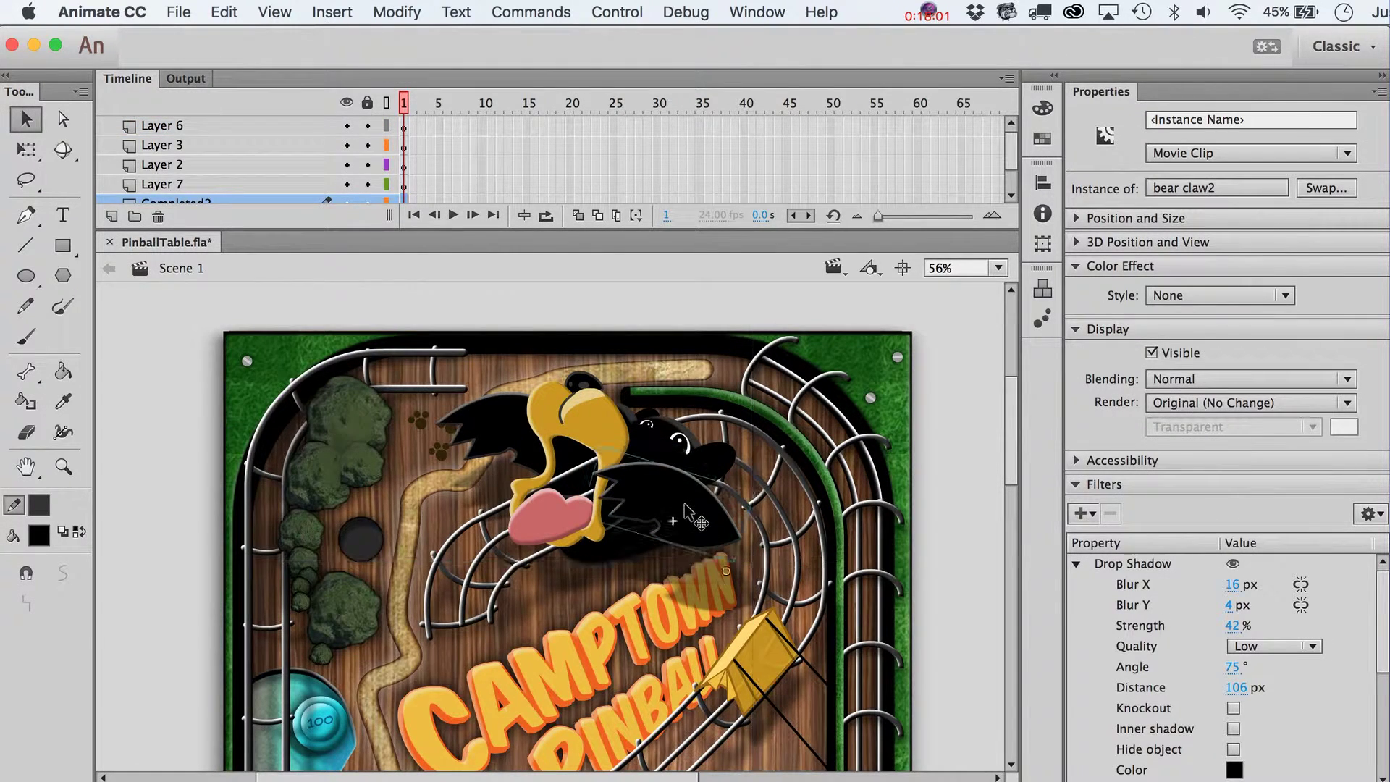
{"action": "key", "text": "q"}
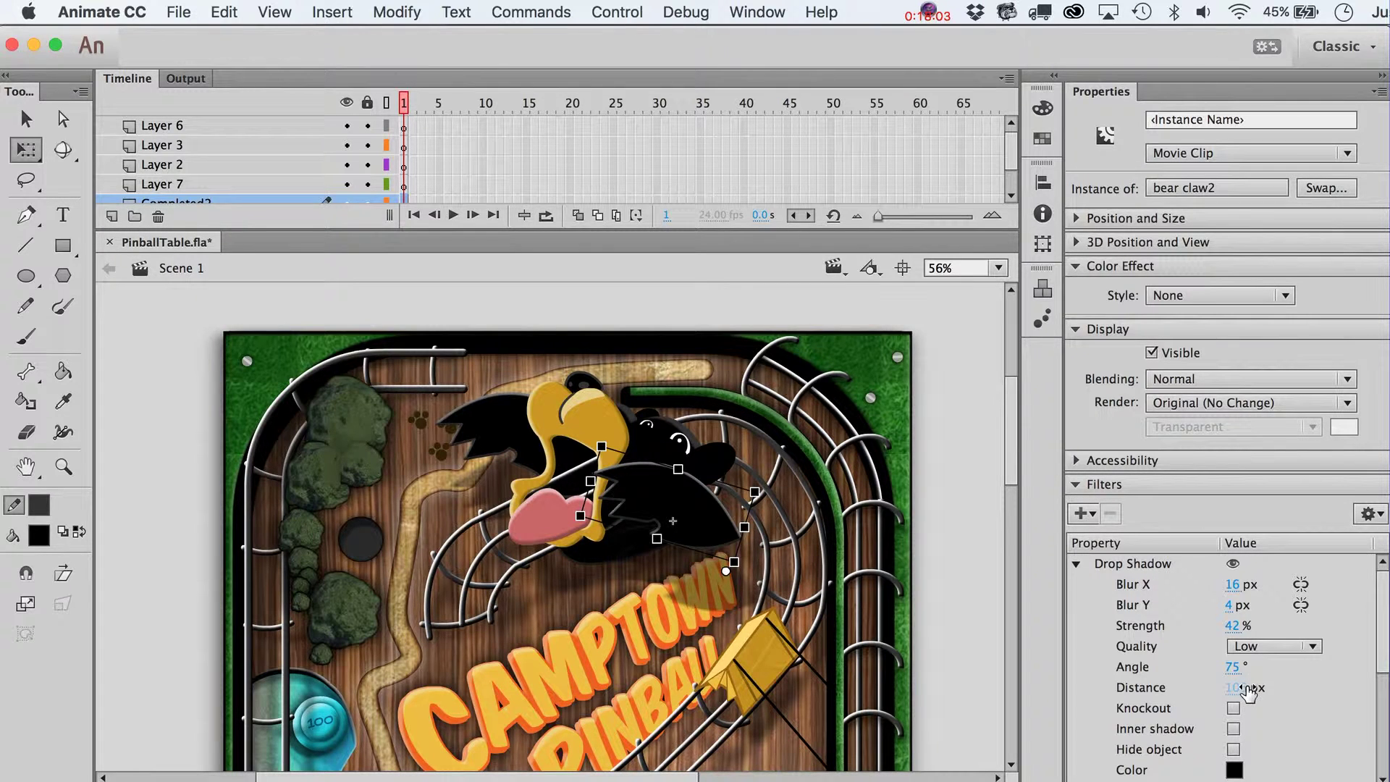
{"action": "left_click", "coordinate": [1131, 566]}
{"action": "left_click", "coordinate": [1110, 513]}
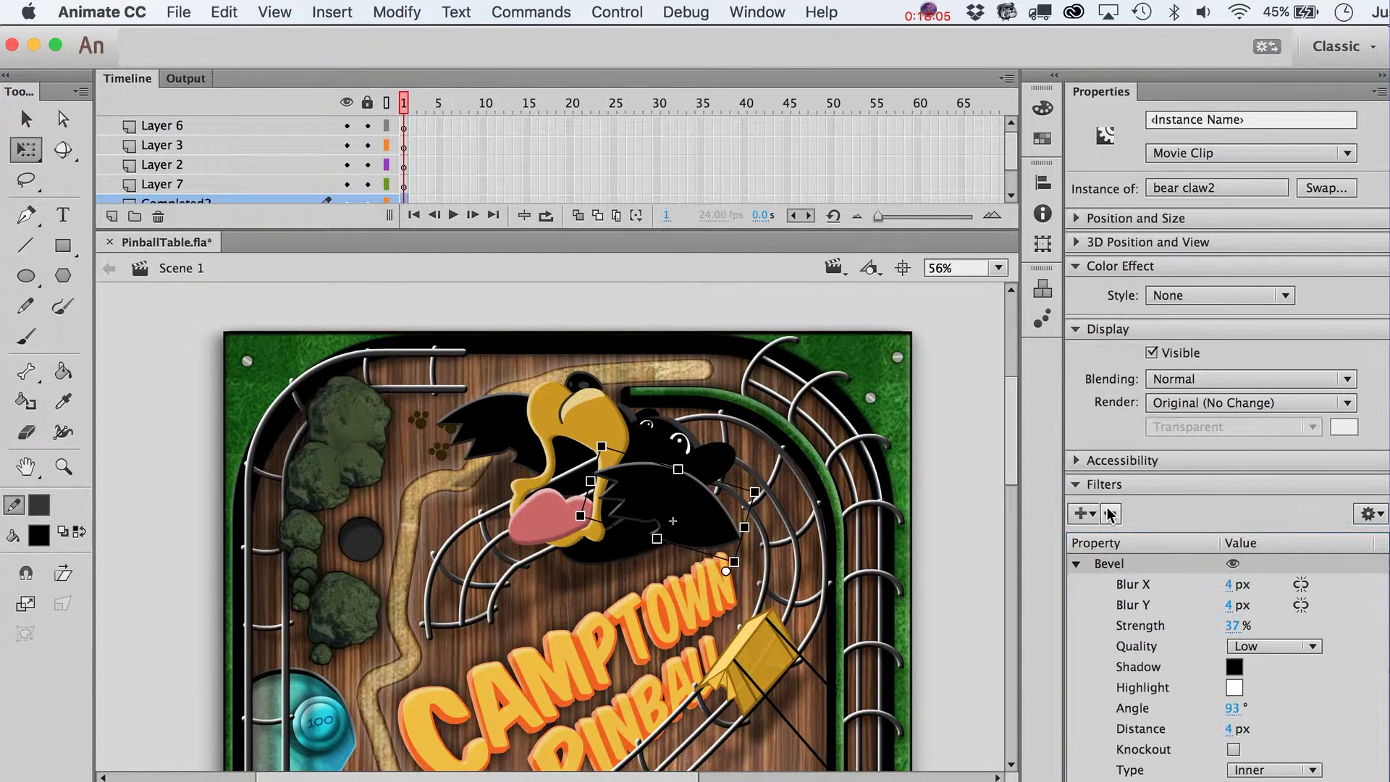
Rotate bear claw2 slightly counterclockwise, nudge it right over the jaw, and skew its upper edge slightly to the right
{"action": "left_click_drag", "start_coordinate": [762, 489], "coordinate": [750, 482]}
{"action": "key", "text": "v"}
{"action": "key", "text": "shift+Right"}
{"action": "key", "text": "shift+Right"}
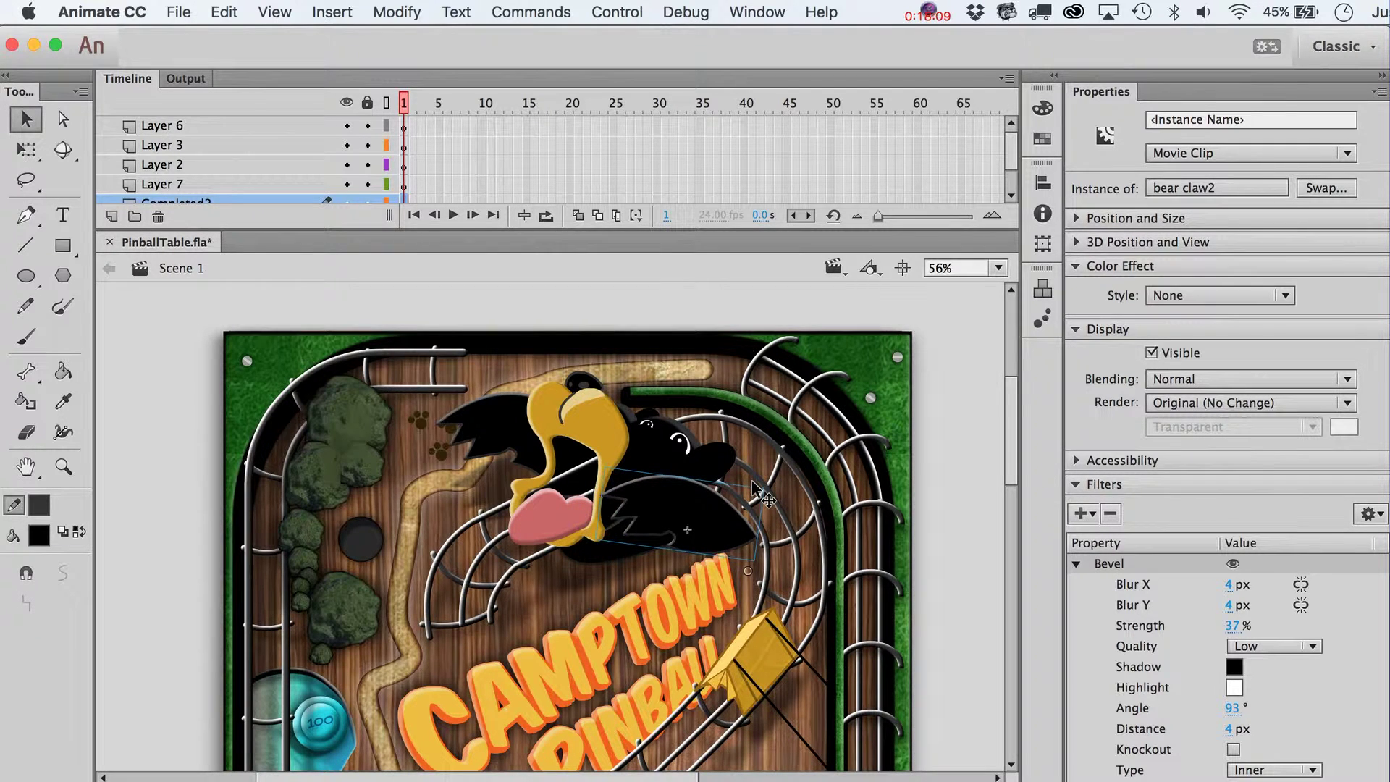
{"action": "key", "text": "q"}
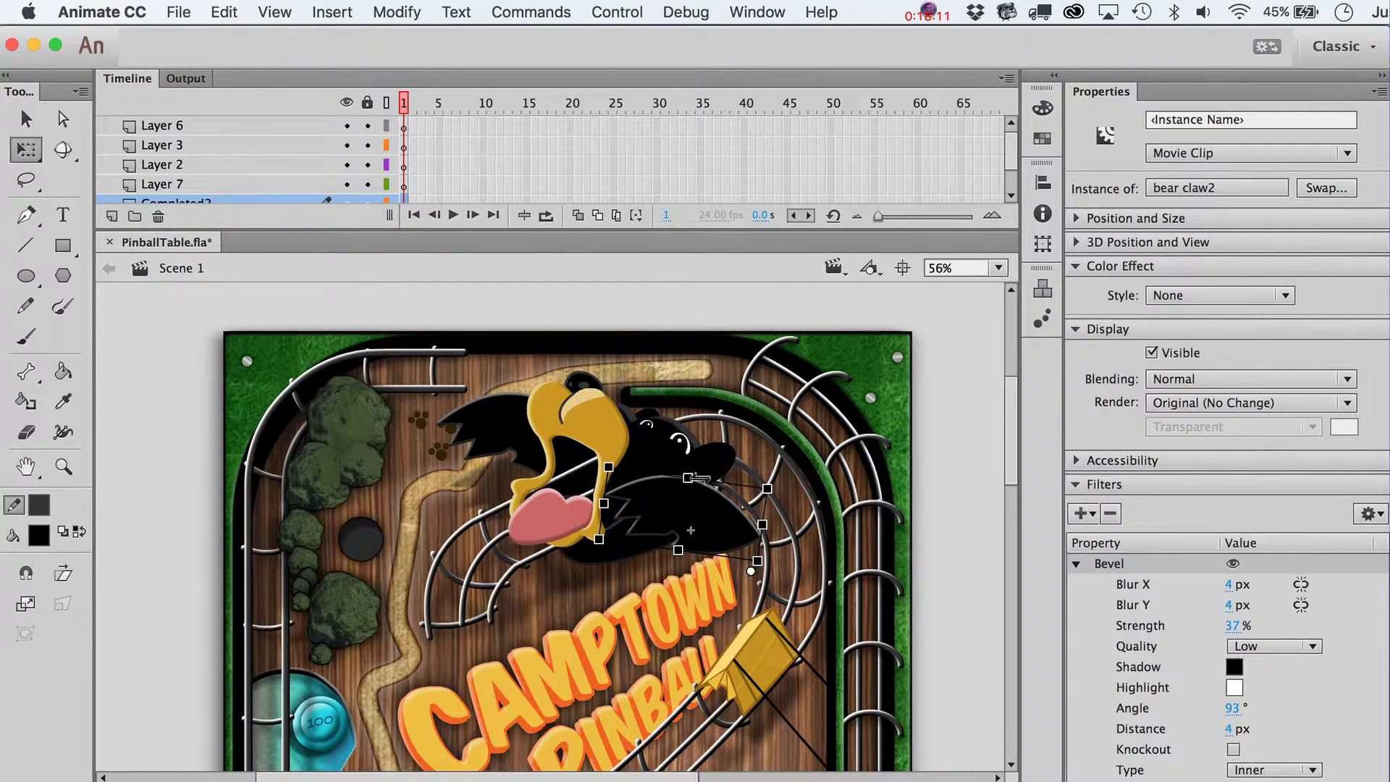
{"action": "left_click_drag", "start_coordinate": [661, 479], "coordinate": [667, 479]}
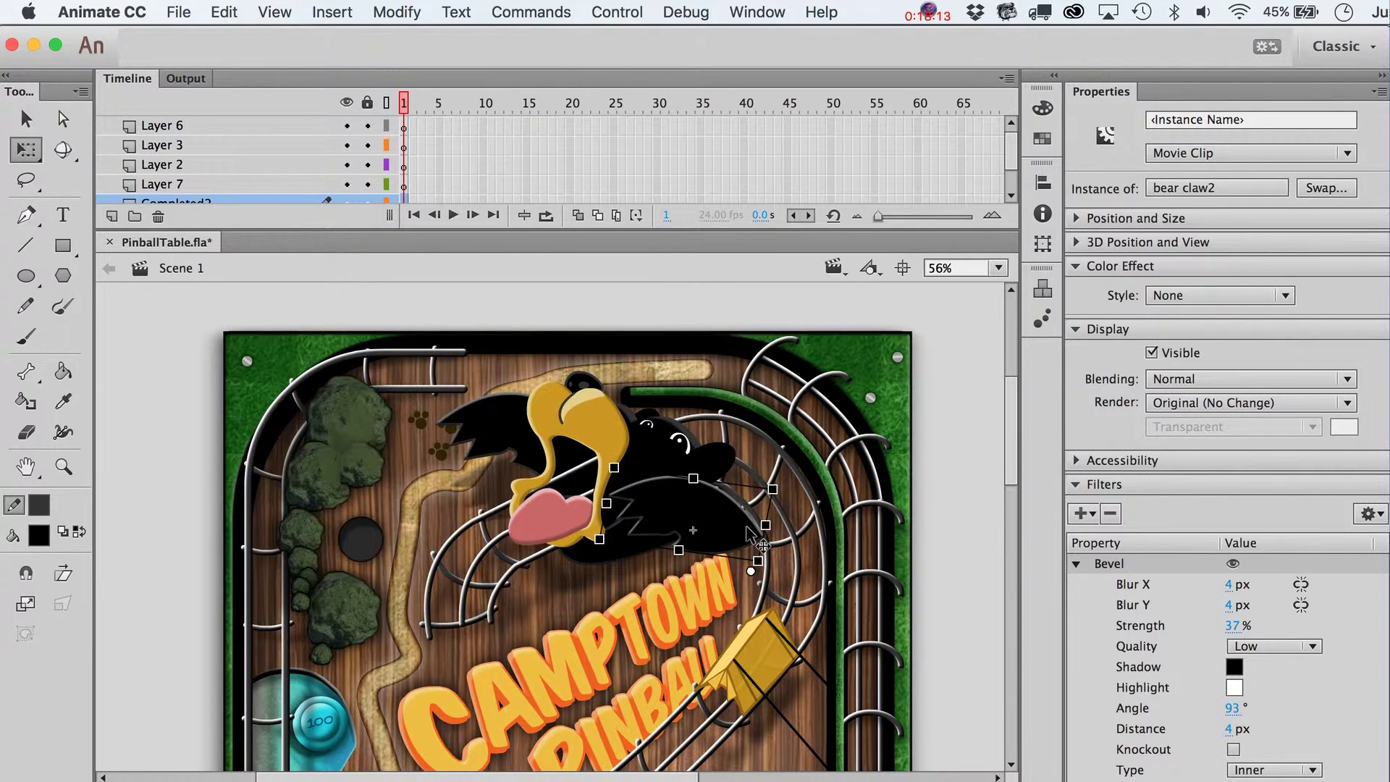
Try bear claw2 mirrored horizontally and nudged left and up, and flip it back to its original direction
{"action": "left_click_drag", "start_coordinate": [763, 523], "coordinate": [757, 521]}
{"action": "key", "text": "super+z"}
{"action": "key", "text": "super+y"}
{"action": "key", "text": "shift+Left"}
{"action": "key", "text": "shift+Left"}
{"action": "key", "text": "shift+Left"}
{"action": "key", "text": "shift+Left"}
{"action": "key", "text": "shift+Left"}
{"action": "key", "text": "shift+Up"}
{"action": "key", "text": "shift+Up"}
{"action": "key", "text": "shift+Up"}
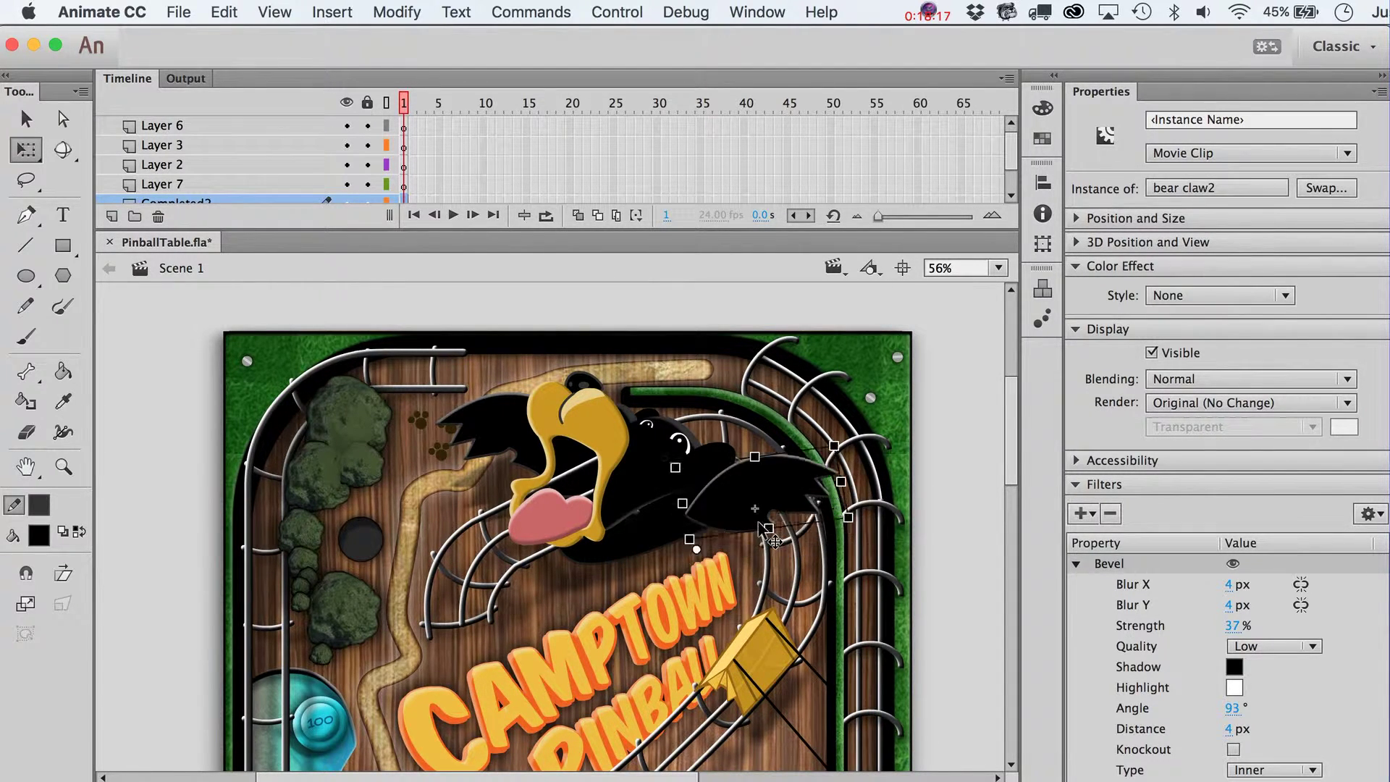
{"action": "key", "text": "v"}
{"action": "scroll", "coordinate": [837, 554], "scroll_direction": "right", "scroll_amount": 3}
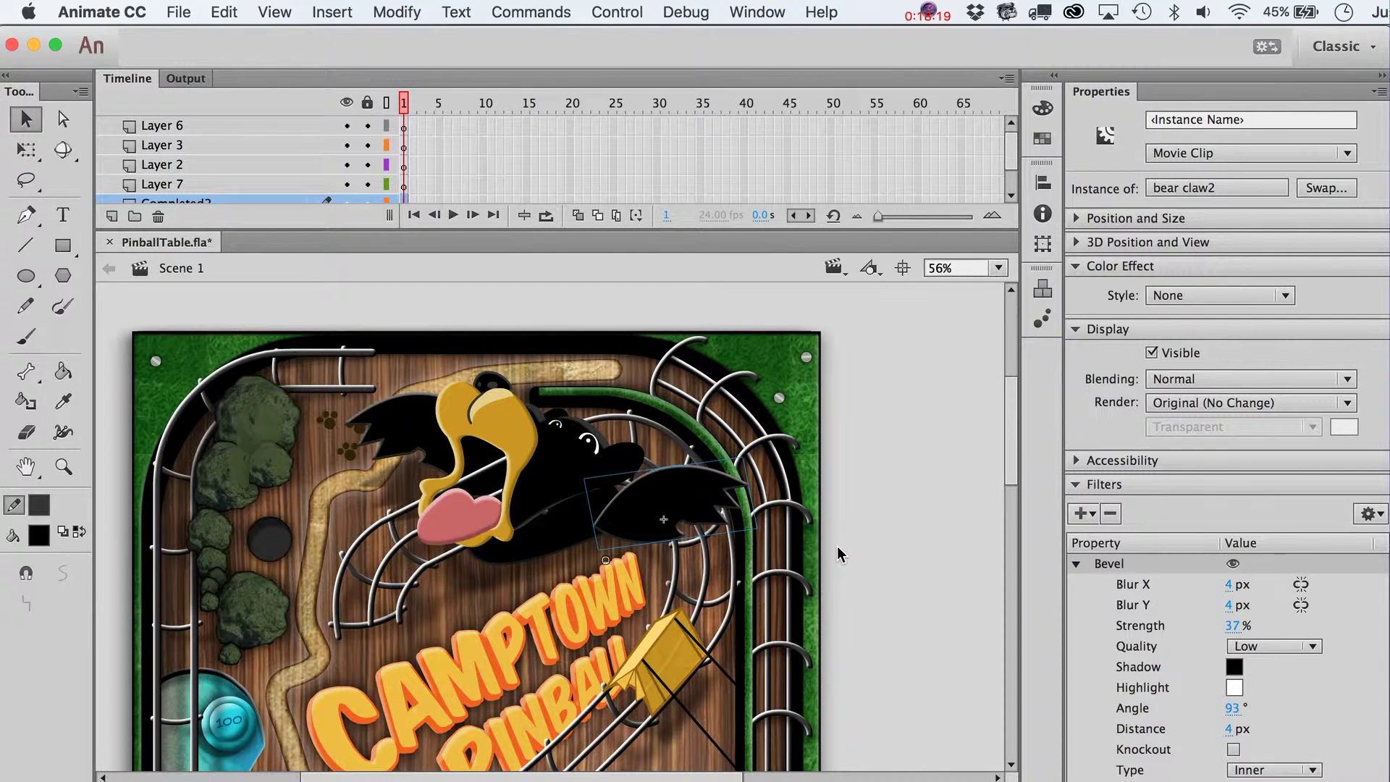
{"action": "key", "text": "shift+h"}
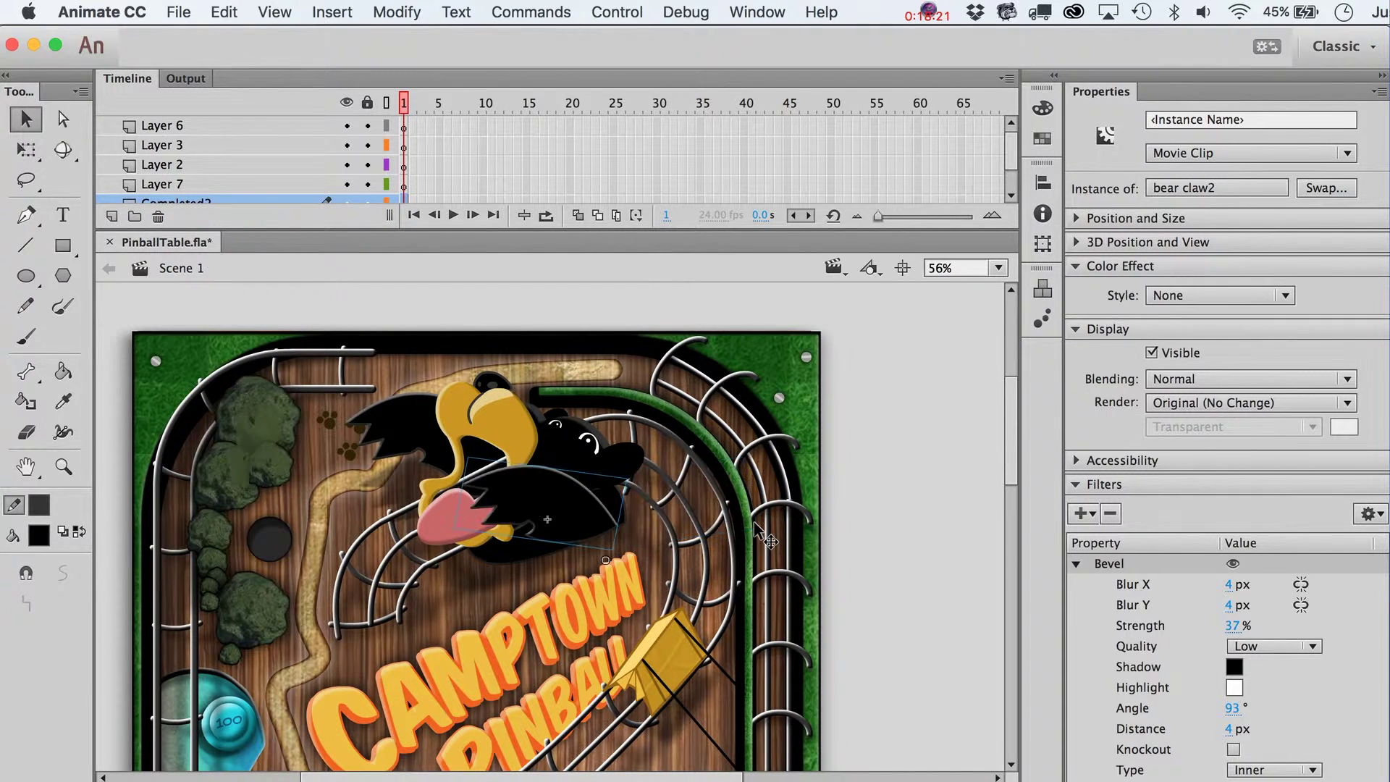
Nudge bear claw2 right beside the jaw, move its transformation point inward, and narrow it slightly from its claw side
{"action": "key", "text": "shift+Right"}
{"action": "key", "text": "shift+Right"}
{"action": "key", "text": "shift+Right"}
{"action": "key", "text": "shift+Right"}
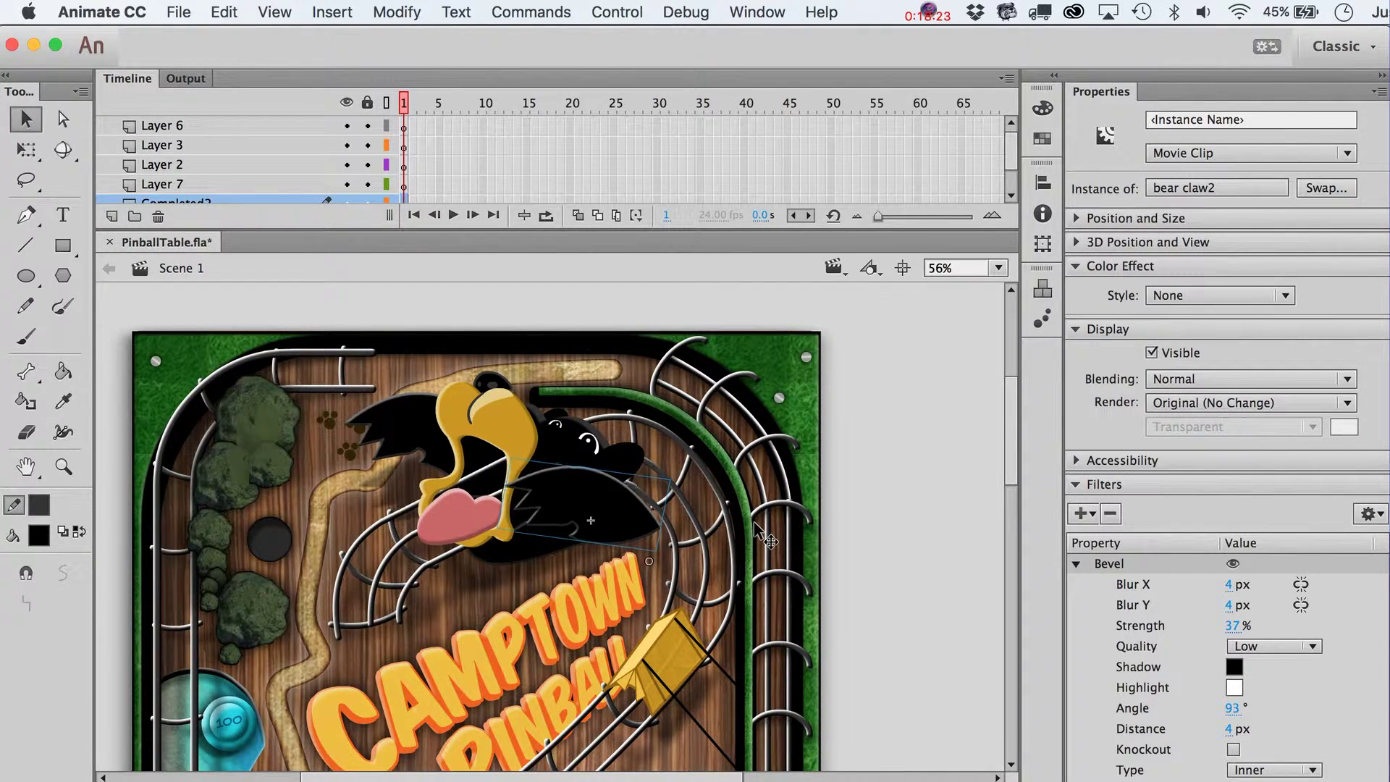
{"action": "key", "text": "q"}
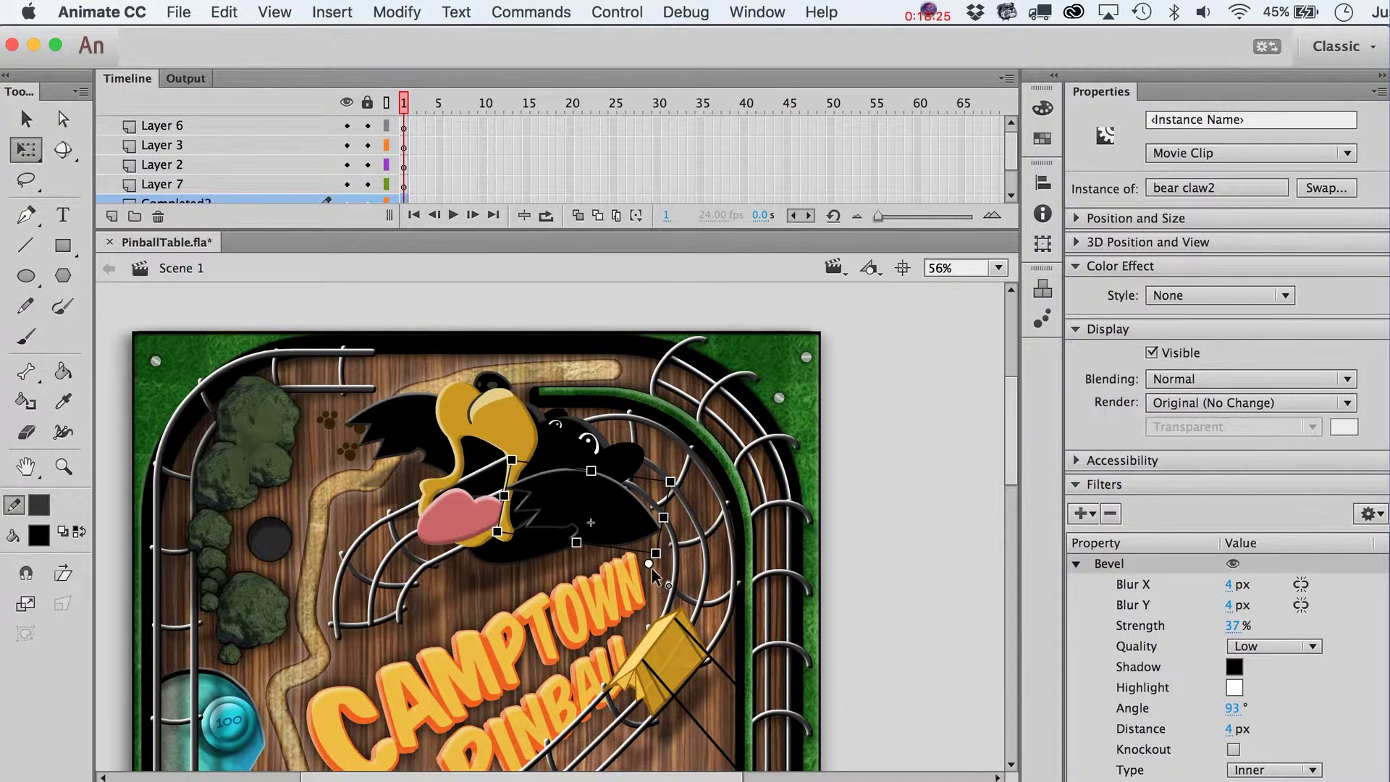
{"action": "left_click_drag", "start_coordinate": [650, 566], "coordinate": [612, 527]}
{"action": "left_click_drag", "start_coordinate": [509, 494], "coordinate": [525, 455]}
{"action": "key", "text": "v"}
{"action": "left_click", "coordinate": [852, 535]}
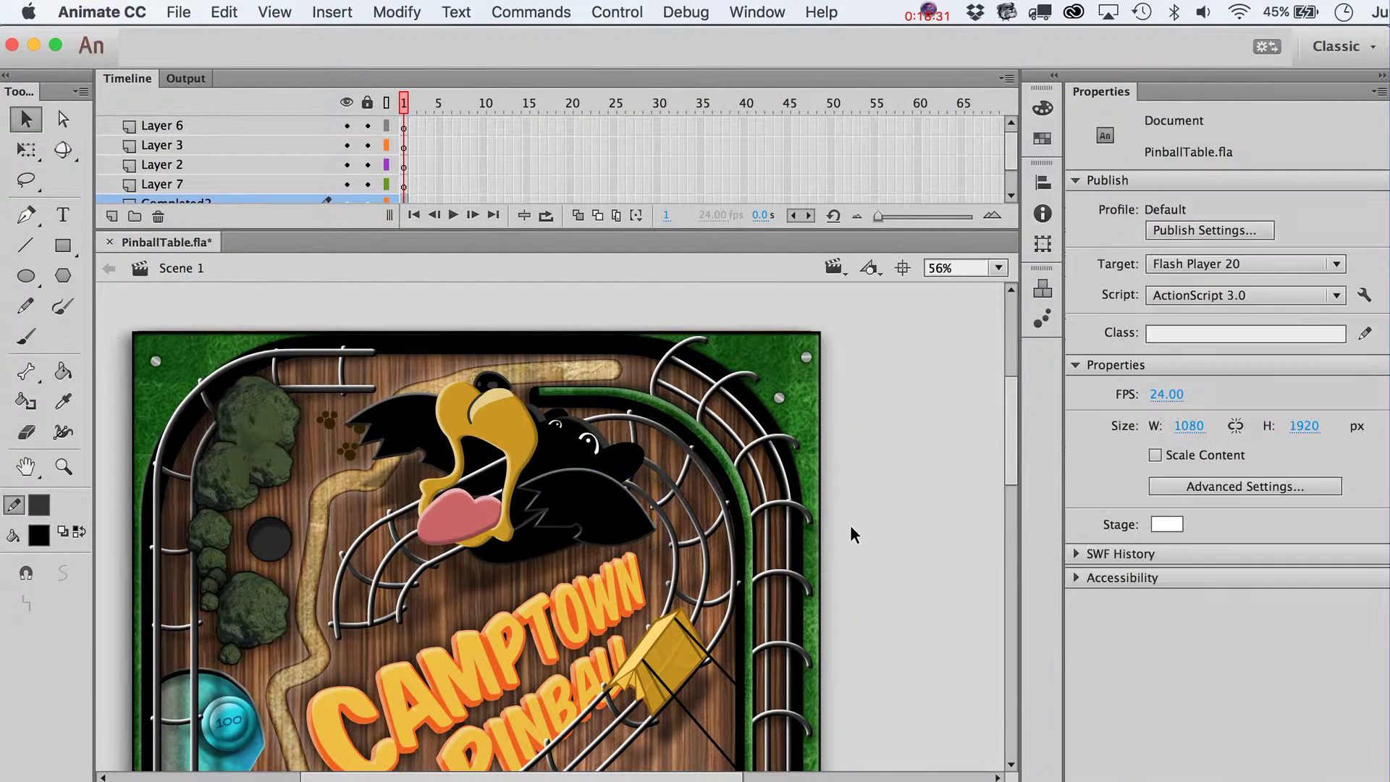
Duplicate the blurred Symbol 100 copy shadow beneath the bear's jaw toward the raised arm and scale the duplicate down
{"action": "scroll", "coordinate": [851, 534], "scroll_direction": "down", "scroll_amount": 2}
{"action": "left_click", "coordinate": [479, 541]}
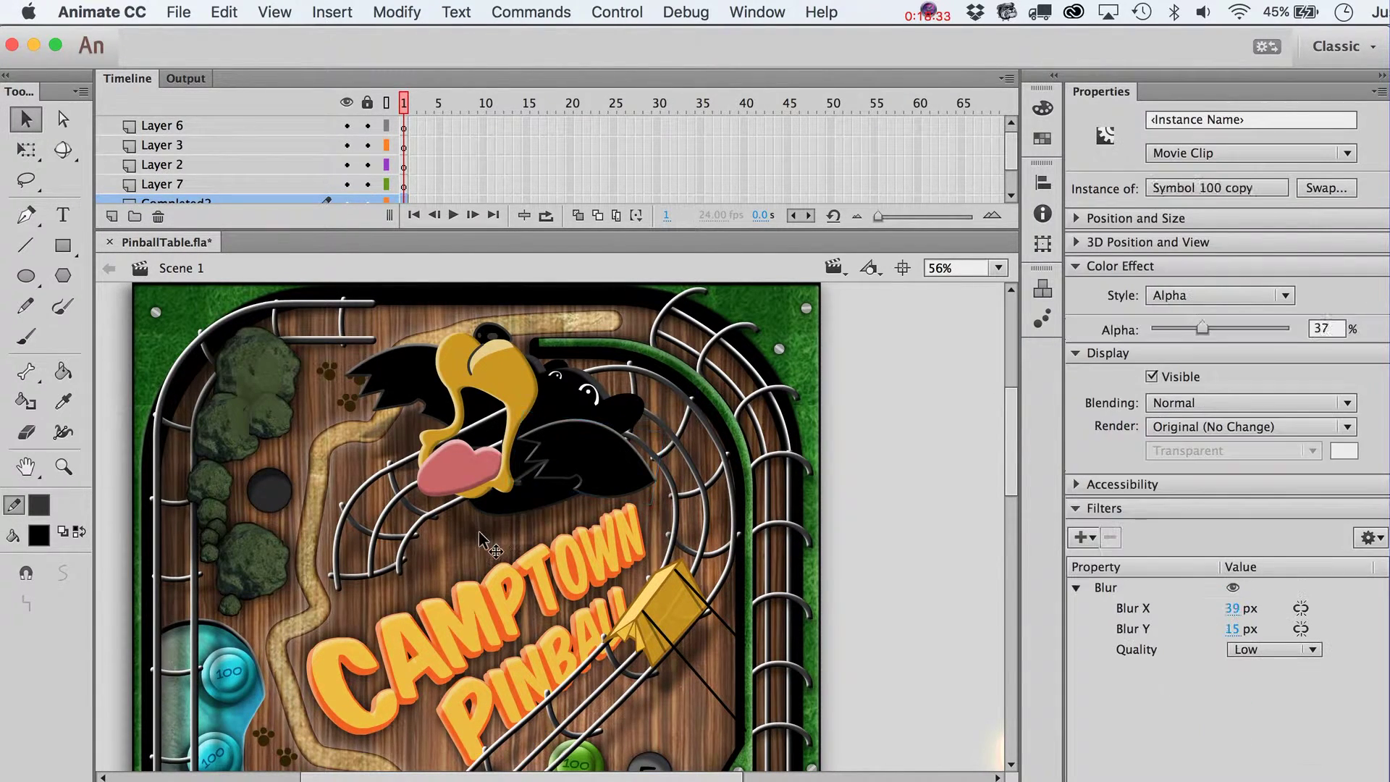
{"action": "left_click", "coordinate": [478, 532]}
{"action": "left_click", "coordinate": [466, 522]}
{"action": "left_click", "coordinate": [465, 522]}
{"action": "left_click", "coordinate": [481, 522]}
{"action": "left_click_drag", "start_coordinate": [481, 520], "coordinate": [645, 536]}
{"action": "key", "text": "q"}
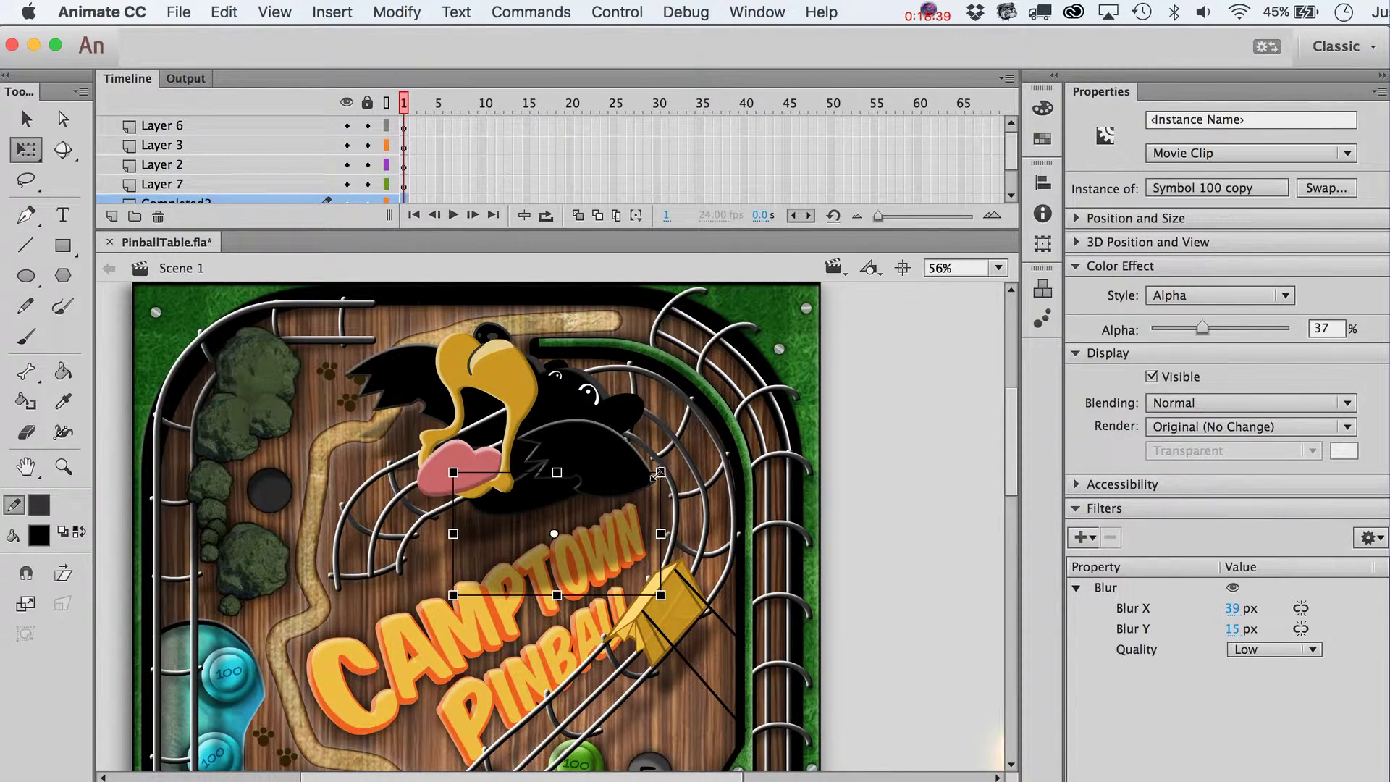
{"action": "left_click_drag", "start_coordinate": [658, 475], "coordinate": [617, 506]}
{"action": "key", "text": "v"}
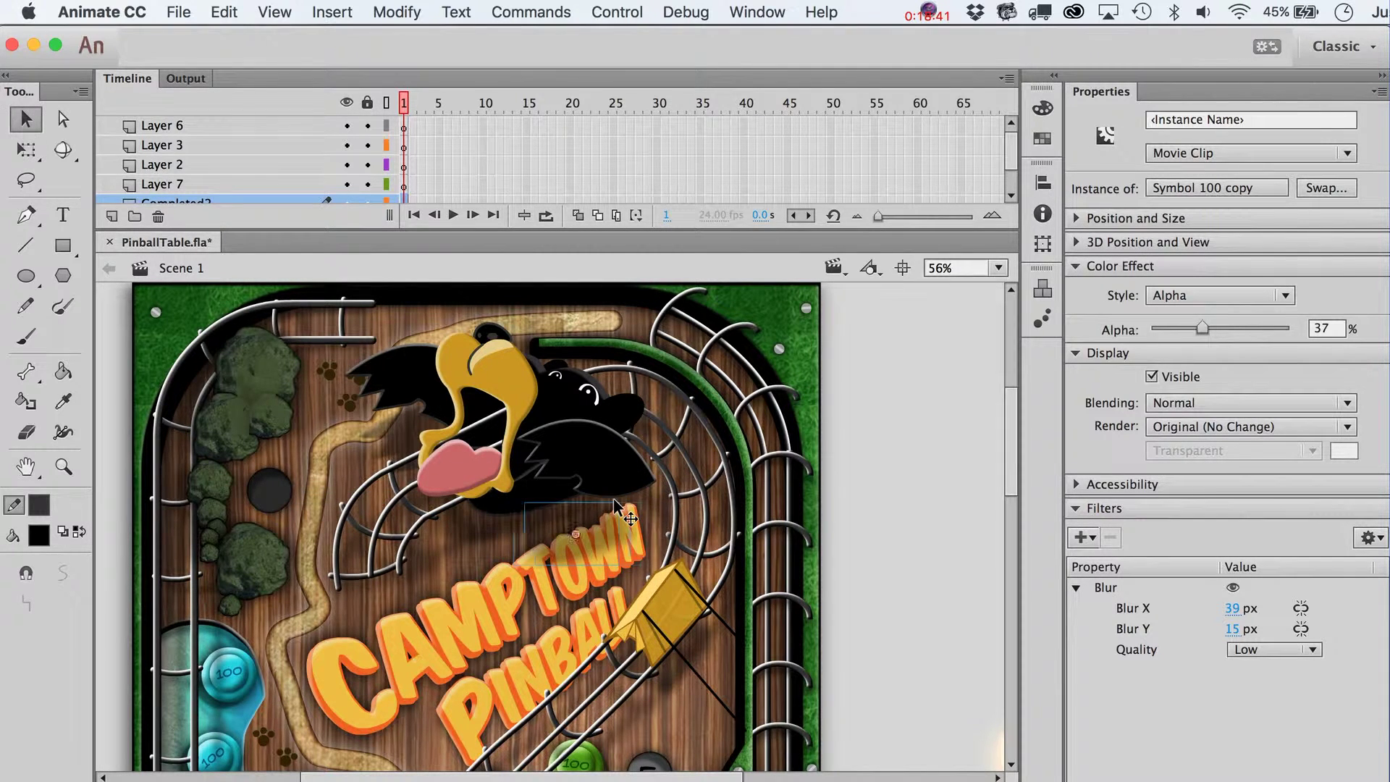
Nudge the smaller shadow right and up so it sits beneath the lower edge of bear claw2
{"action": "key", "text": "shift+Right"}
{"action": "key", "text": "shift+Right"}
{"action": "key", "text": "shift+Right"}
{"action": "key", "text": "shift+Right"}
{"action": "key", "text": "shift+Right"}
{"action": "key", "text": "shift+Up"}
{"action": "key", "text": "shift+Up"}
{"action": "key", "text": "shift+Up"}
{"action": "key", "text": "shift+Up"}
{"action": "key", "text": "shift+Up"}
{"action": "key", "text": "shift+Up"}
{"action": "key", "text": "shift+Up"}
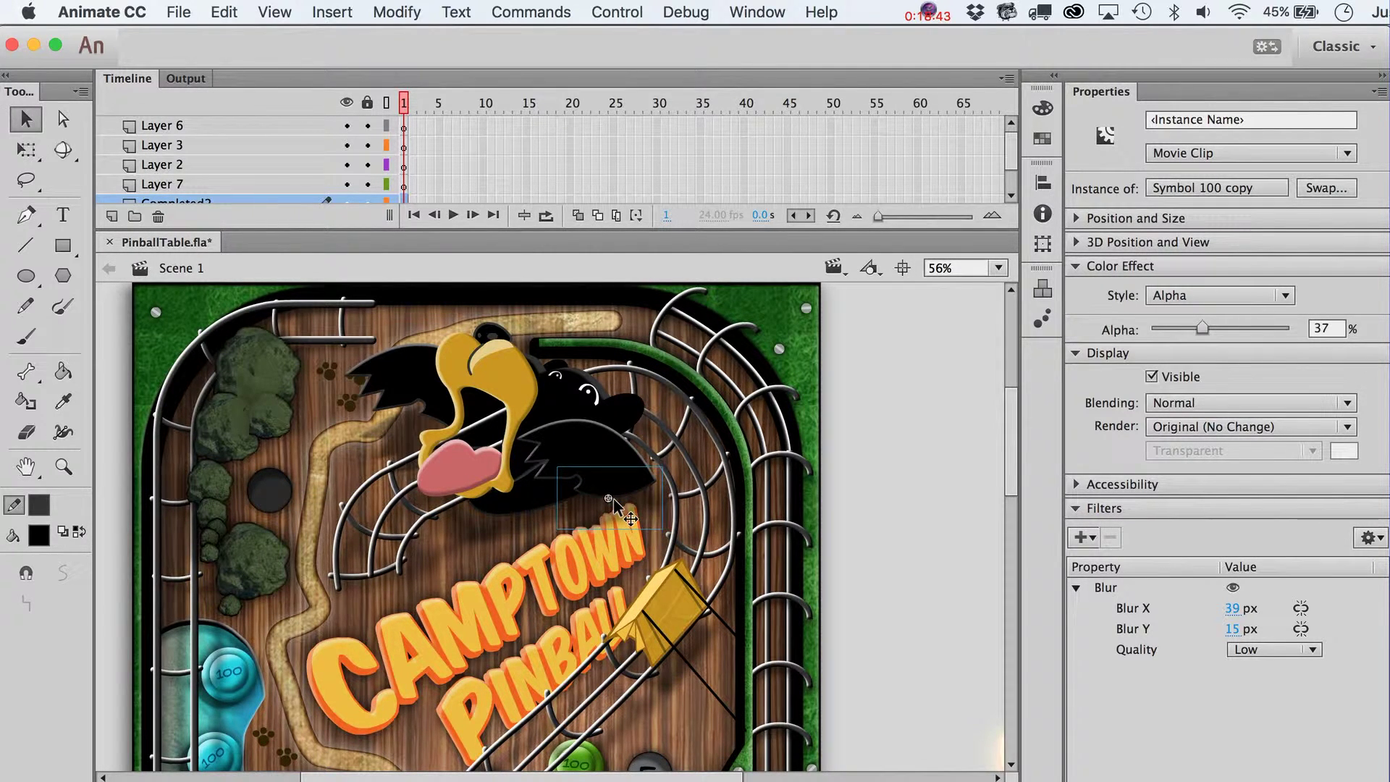
{"action": "key", "text": "shift+Right"}
{"action": "key", "text": "Up"}
{"action": "key", "text": "Up"}
{"action": "key", "text": "Up"}
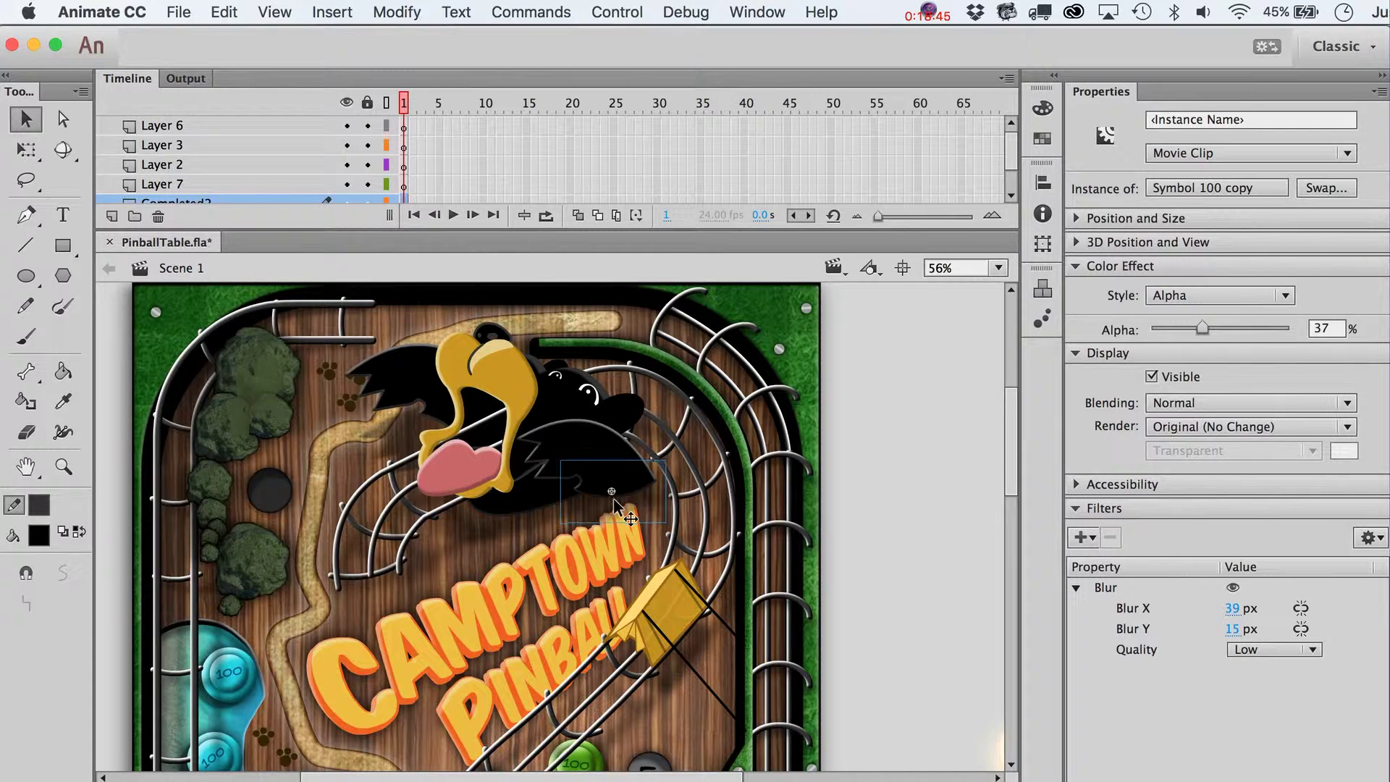
{"action": "left_click", "coordinate": [900, 471]}
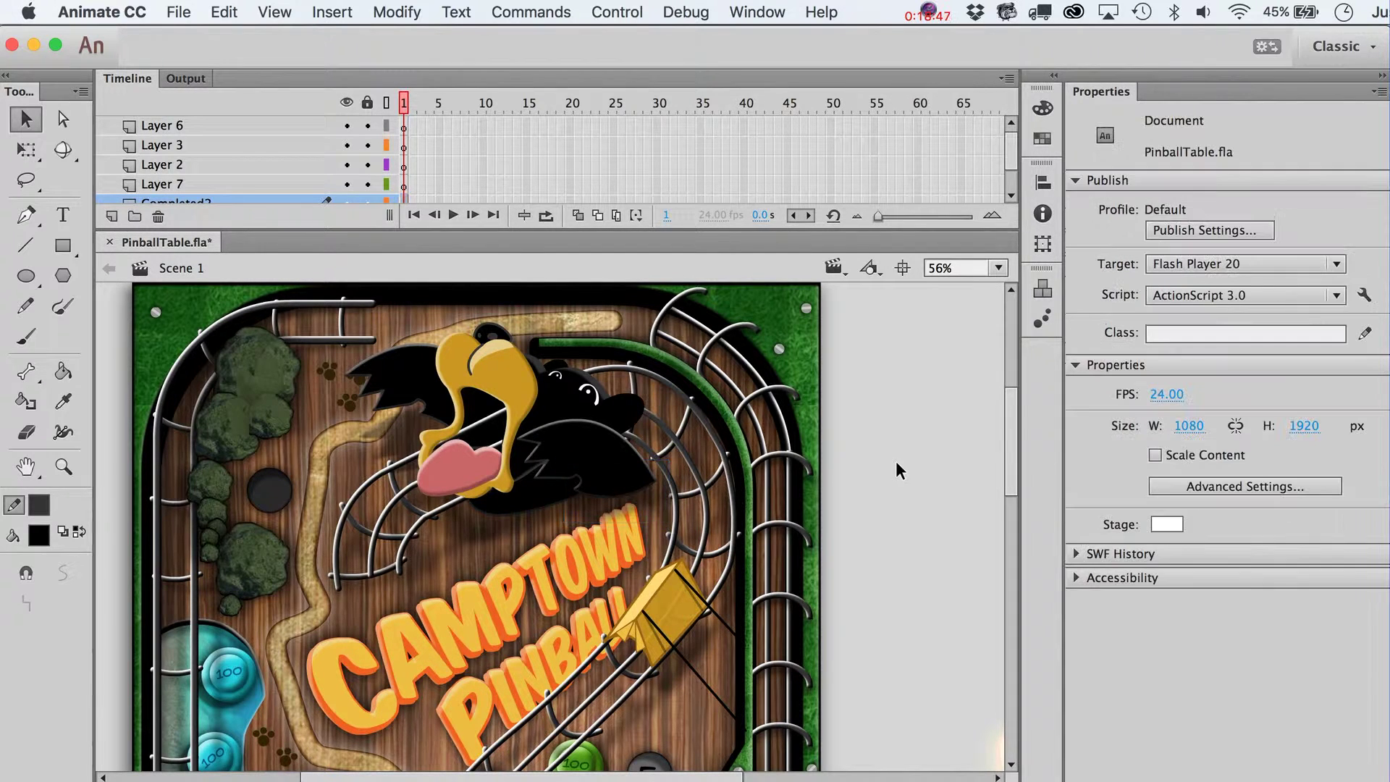
Move bear claw2's transformation point to the arm's shoulder end and fine-tune the arm's rotation around it
{"action": "left_click", "coordinate": [579, 431]}
{"action": "key", "text": "q"}
{"action": "left_click_drag", "start_coordinate": [532, 409], "coordinate": [535, 413]}
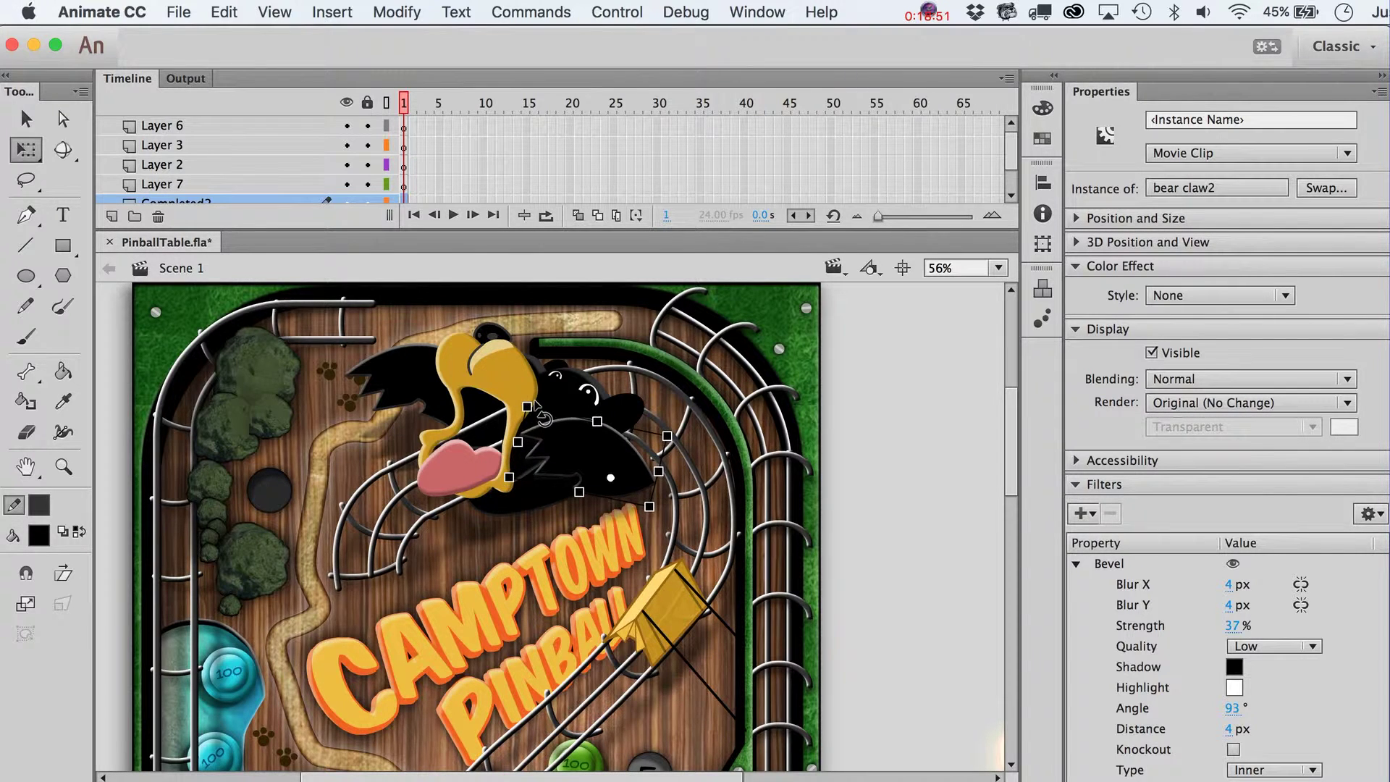
{"action": "key", "text": "z"}
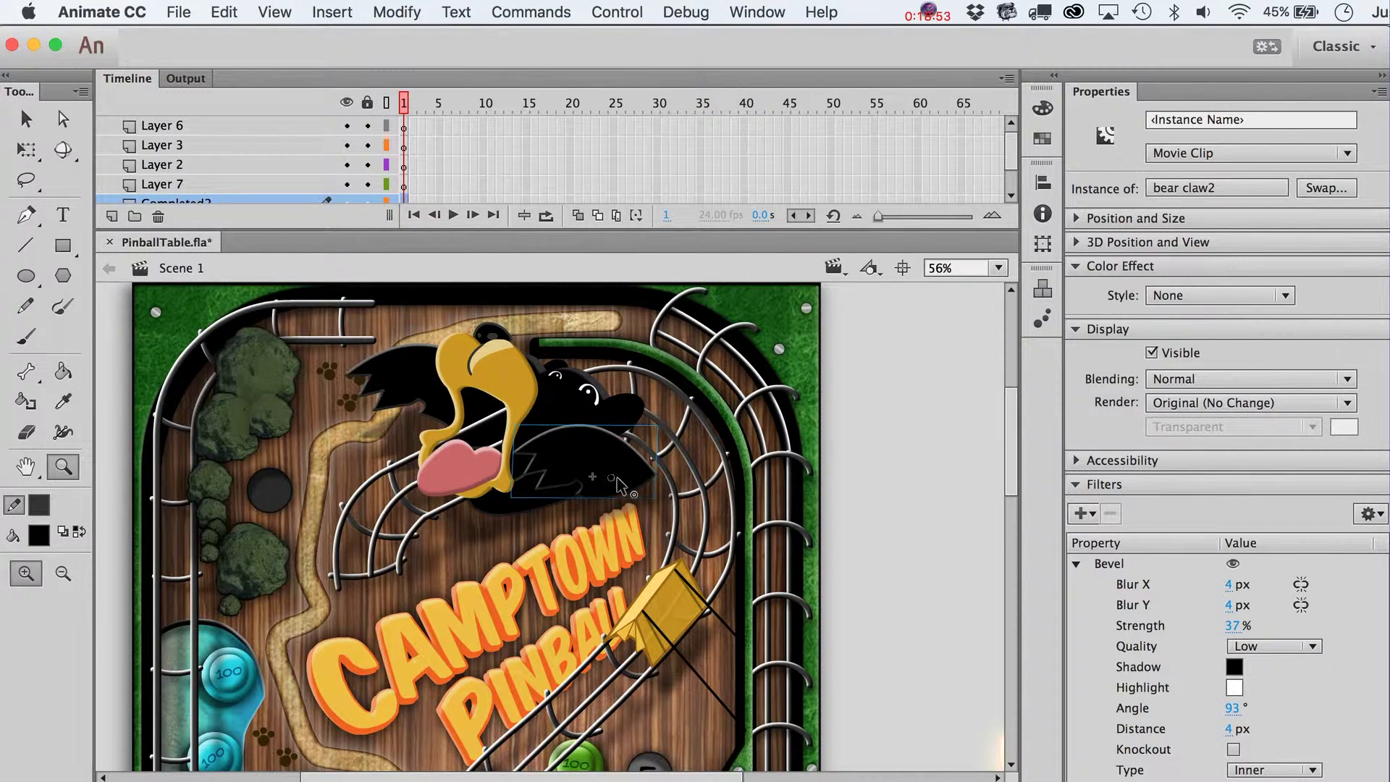
{"action": "key", "text": "v"}
{"action": "left_click", "coordinate": [641, 486]}
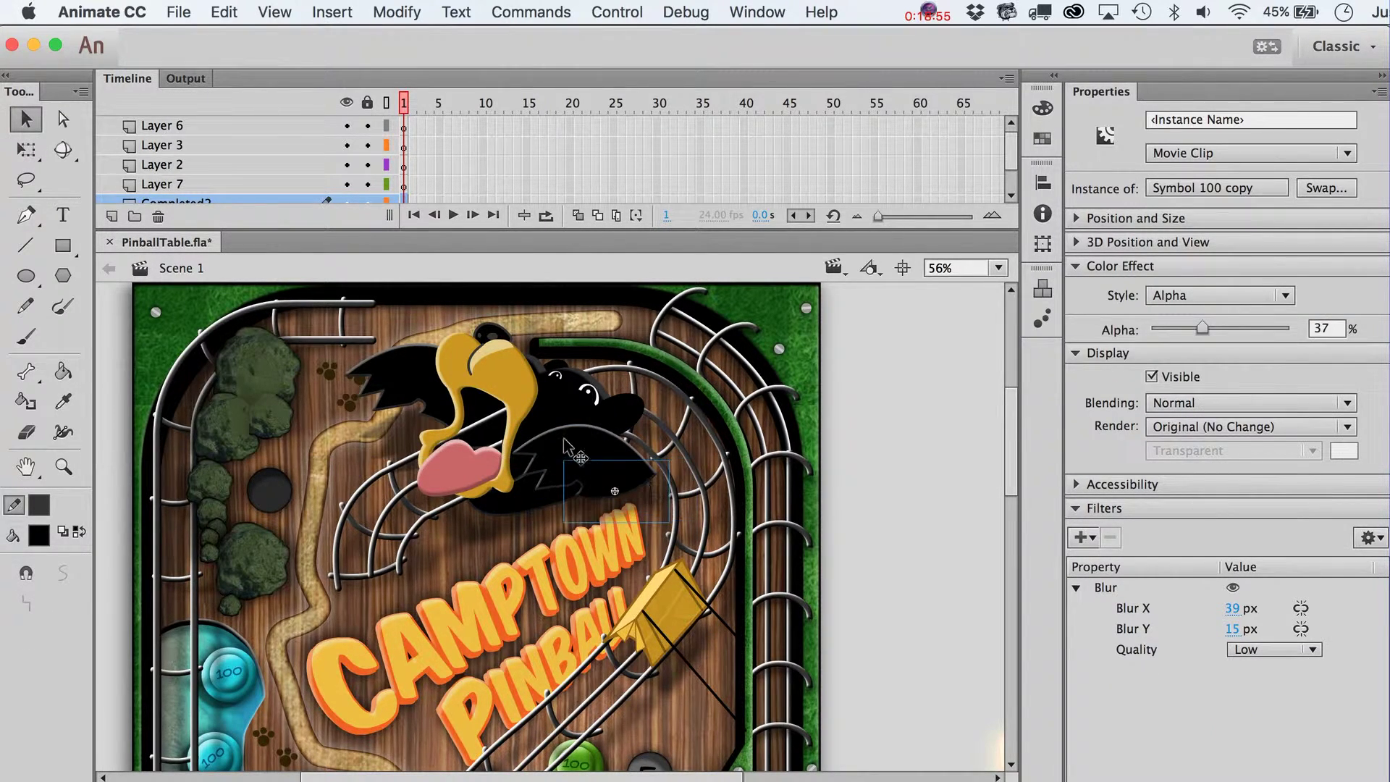
{"action": "left_click", "coordinate": [639, 485]}
{"action": "key", "text": "q"}
{"action": "left_click_drag", "start_coordinate": [639, 485], "coordinate": [645, 483]}
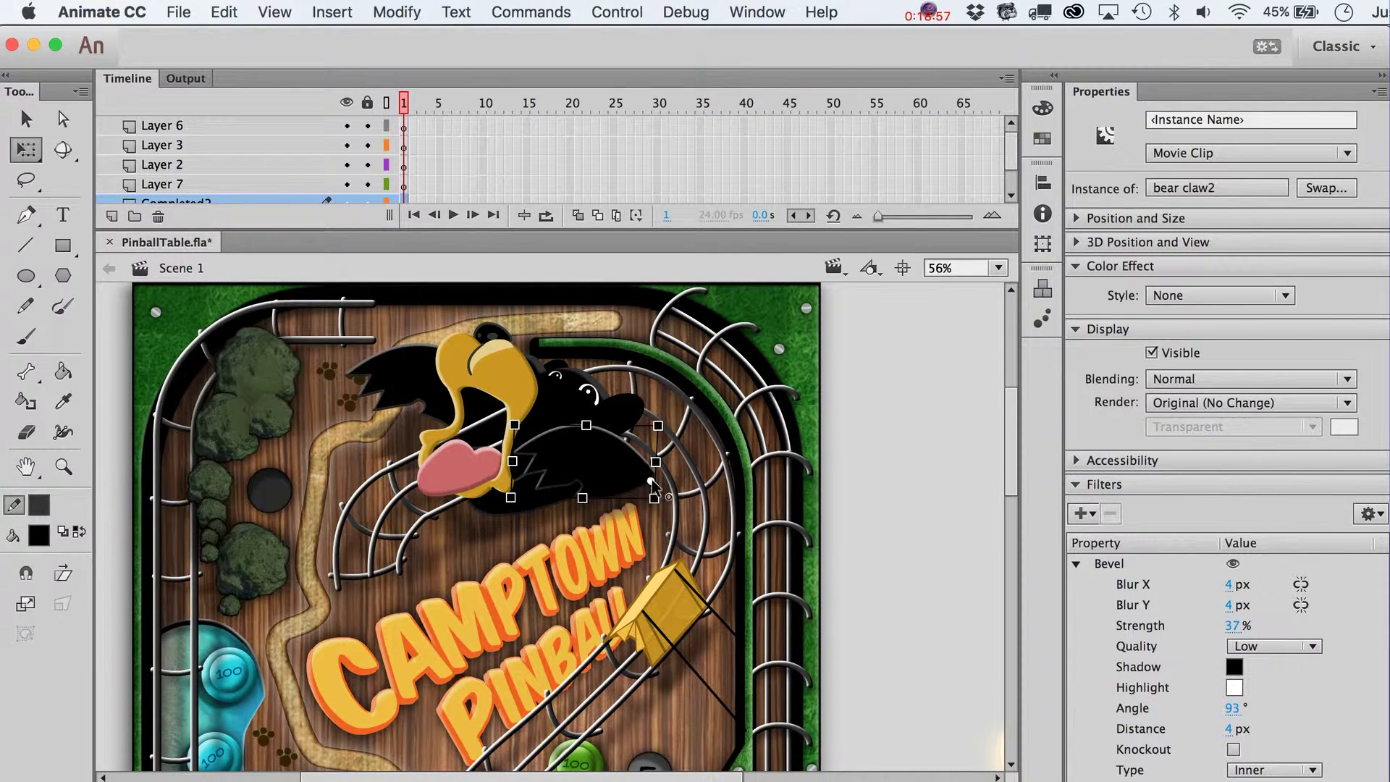
{"action": "left_click_drag", "start_coordinate": [517, 425], "coordinate": [516, 415]}
{"action": "key", "text": "v"}
Reposition the bear claw paw slightly to the right behind the bear's muzzle
{"action": "left_click", "coordinate": [390, 361]}
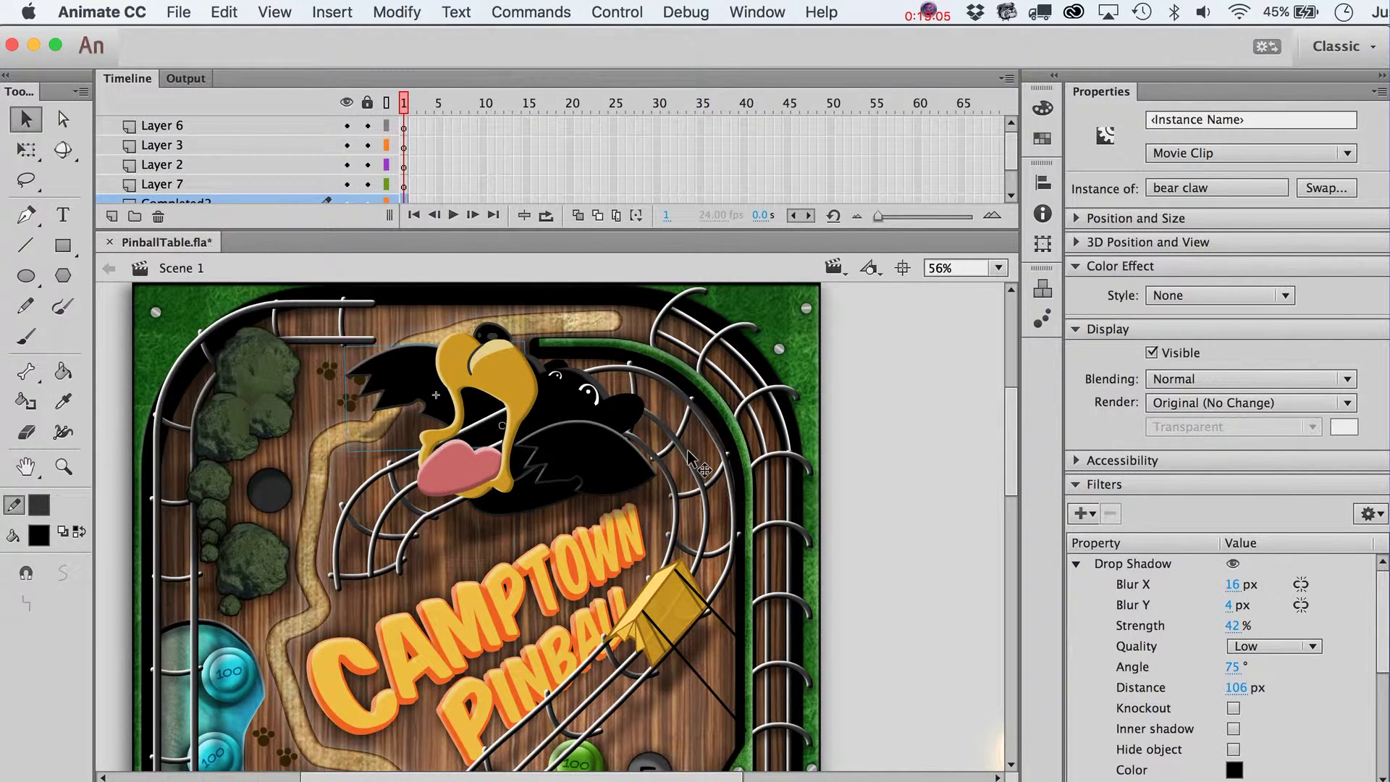
{"action": "key", "text": "shift+Right"}
{"action": "key", "text": "shift+Right"}
{"action": "key", "text": "shift+Down"}
{"action": "key", "text": "shift+Down"}
{"action": "key", "text": "shift+Up"}
{"action": "key", "text": "shift+Up"}
{"action": "key", "text": "shift+Down"}
{"action": "key", "text": "shift+Down"}
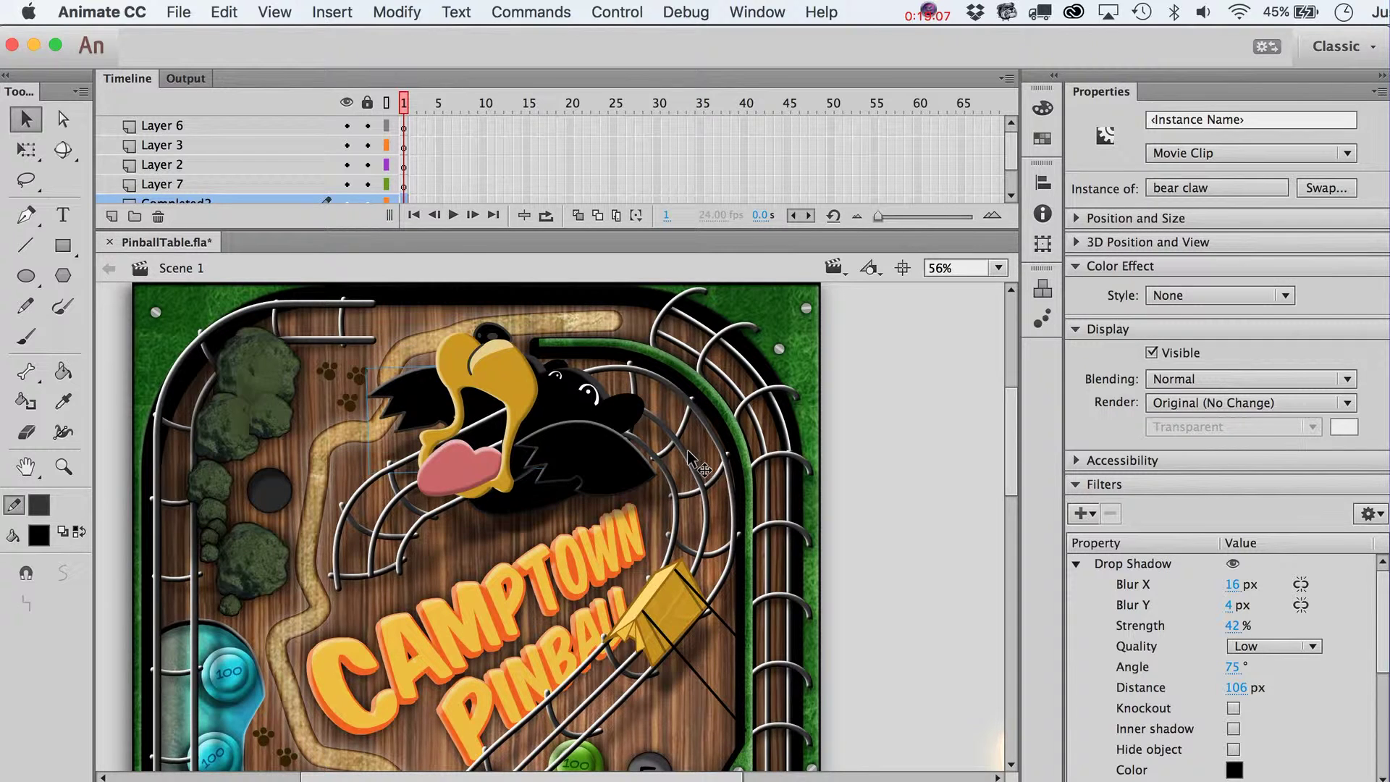
{"action": "key", "text": "shift+Up"}
{"action": "key", "text": "shift+Up"}
{"action": "key", "text": "shift+Up"}
{"action": "key", "text": "shift+Left"}
{"action": "key", "text": "shift+Left"}
{"action": "key", "text": "shift+Left"}
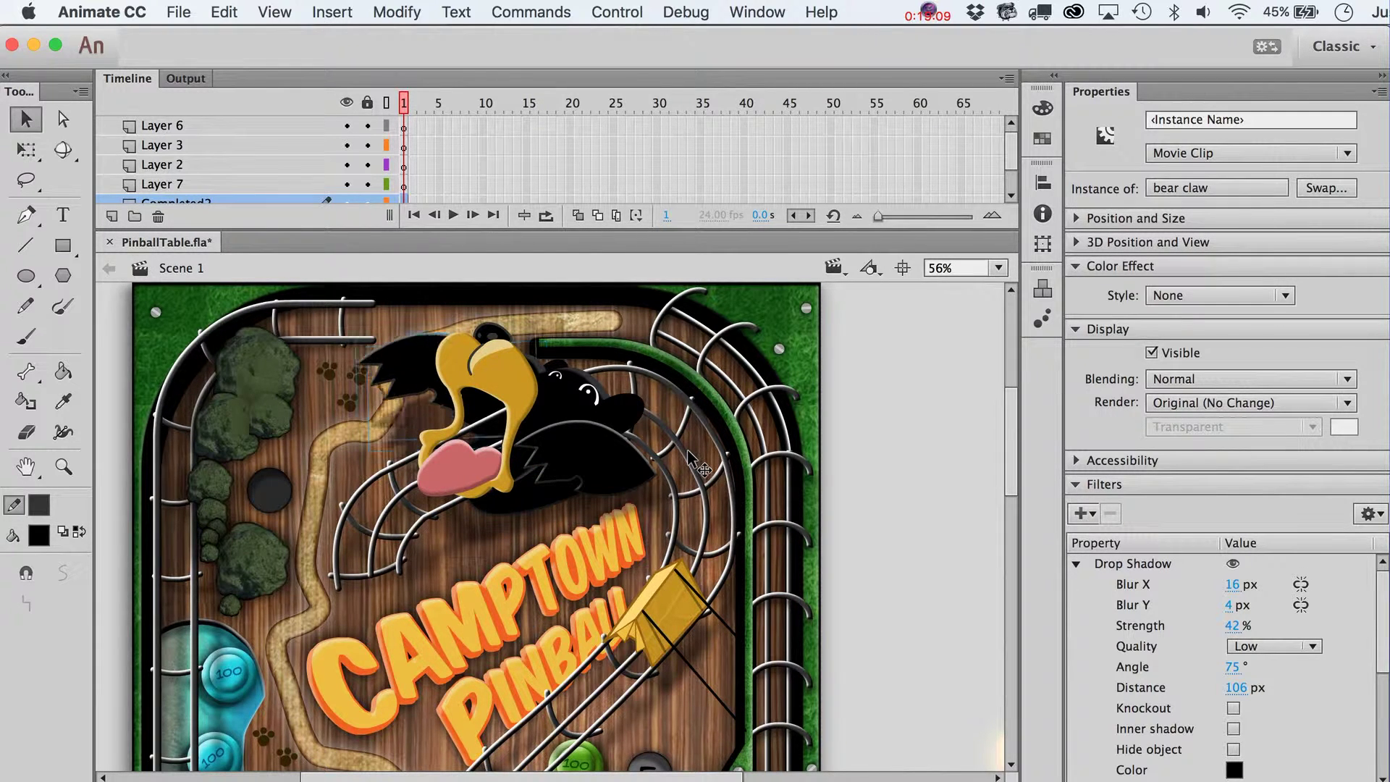
{"action": "left_click", "coordinate": [929, 425]}
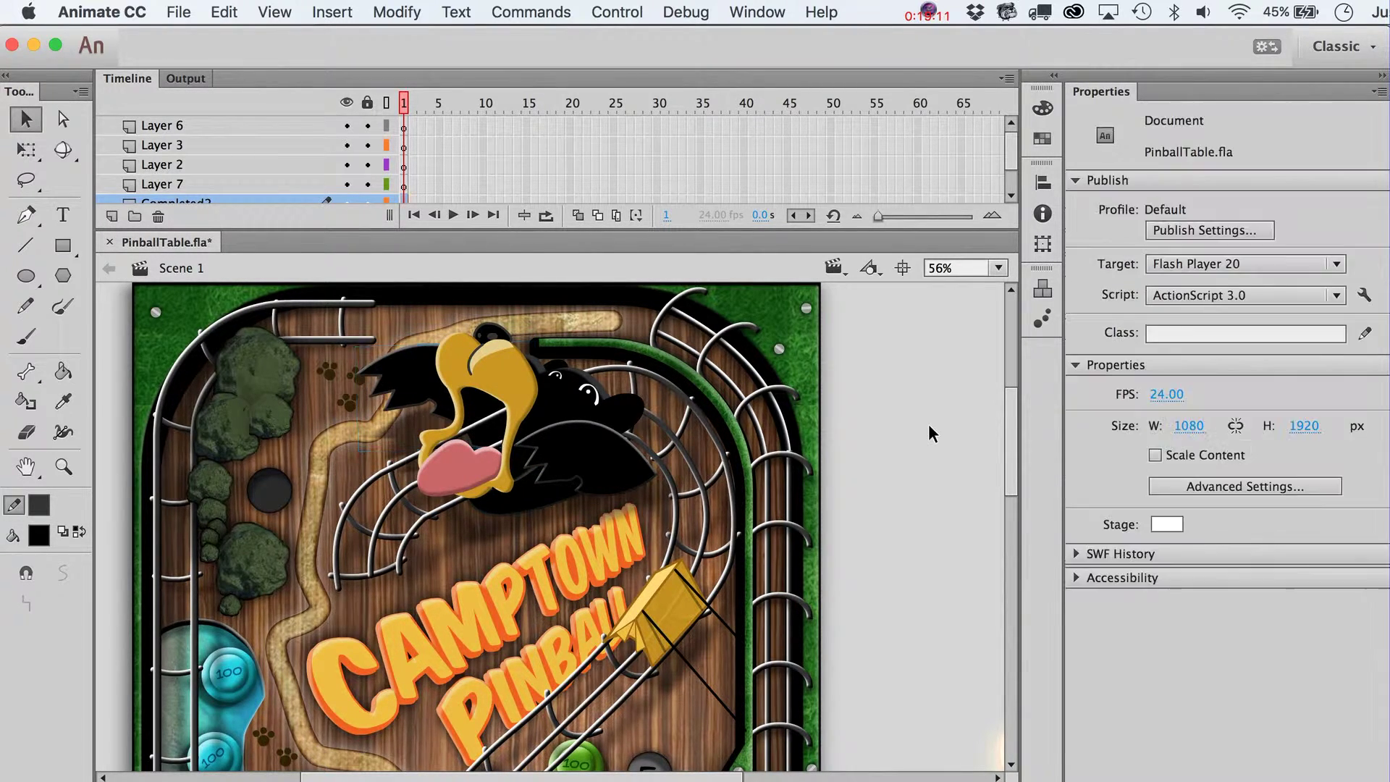
Examine the bear at whole-table scale and again in a closer view of the upper table
{"action": "scroll", "coordinate": [919, 432], "scroll_direction": "down", "scroll_amount": 3}
{"action": "scroll", "coordinate": [911, 440], "scroll_direction": "up", "scroll_amount": 2}
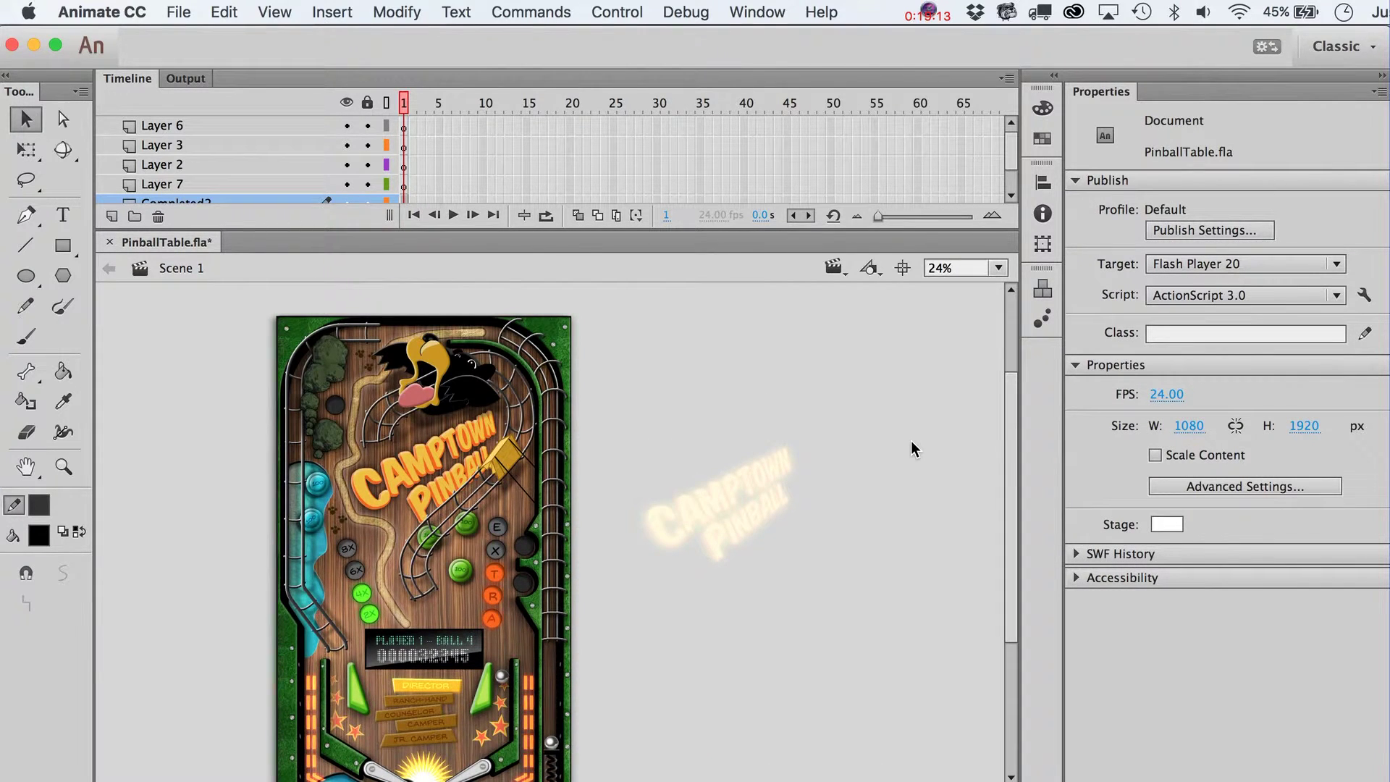
{"action": "left_click", "coordinate": [476, 397]}
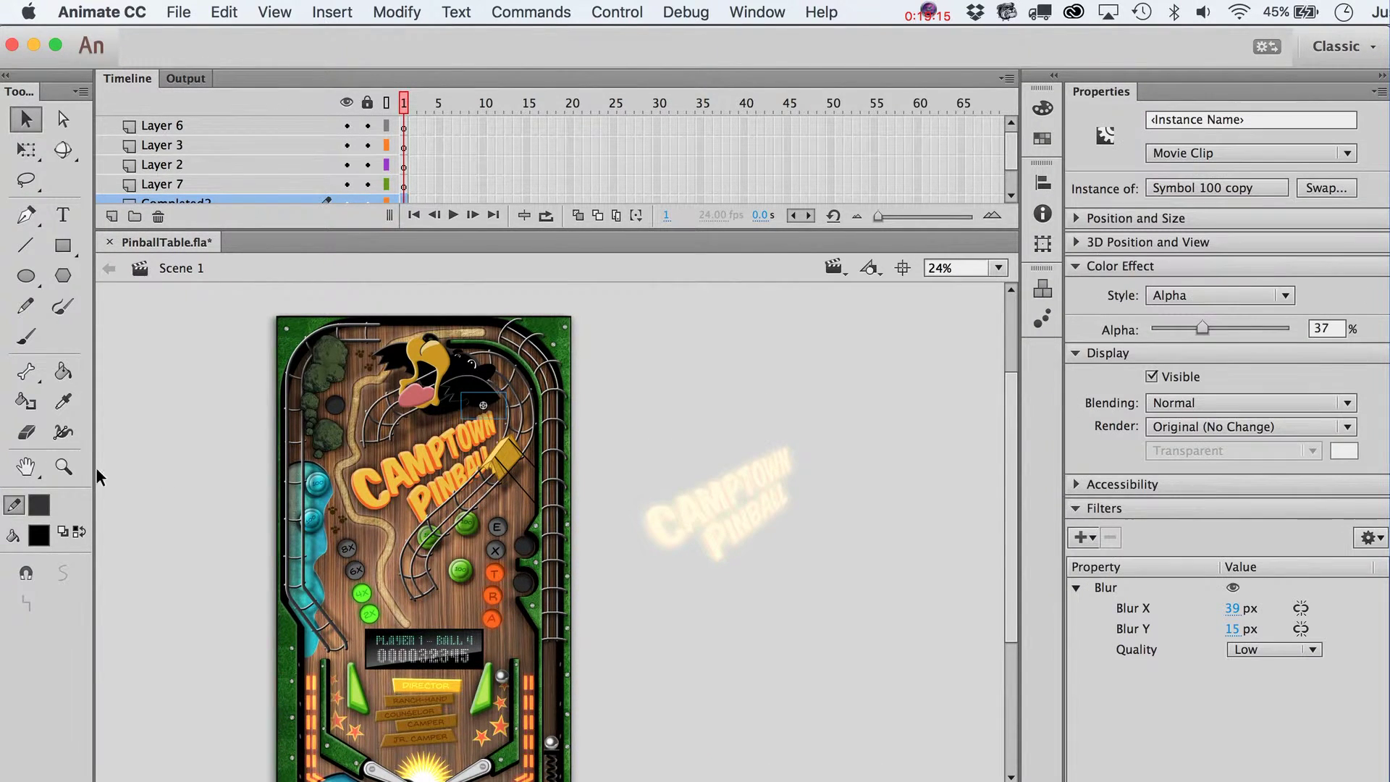
{"action": "left_click", "coordinate": [63, 467]}
{"action": "left_click_drag", "start_coordinate": [245, 328], "coordinate": [619, 610]}
{"action": "key", "text": "v"}
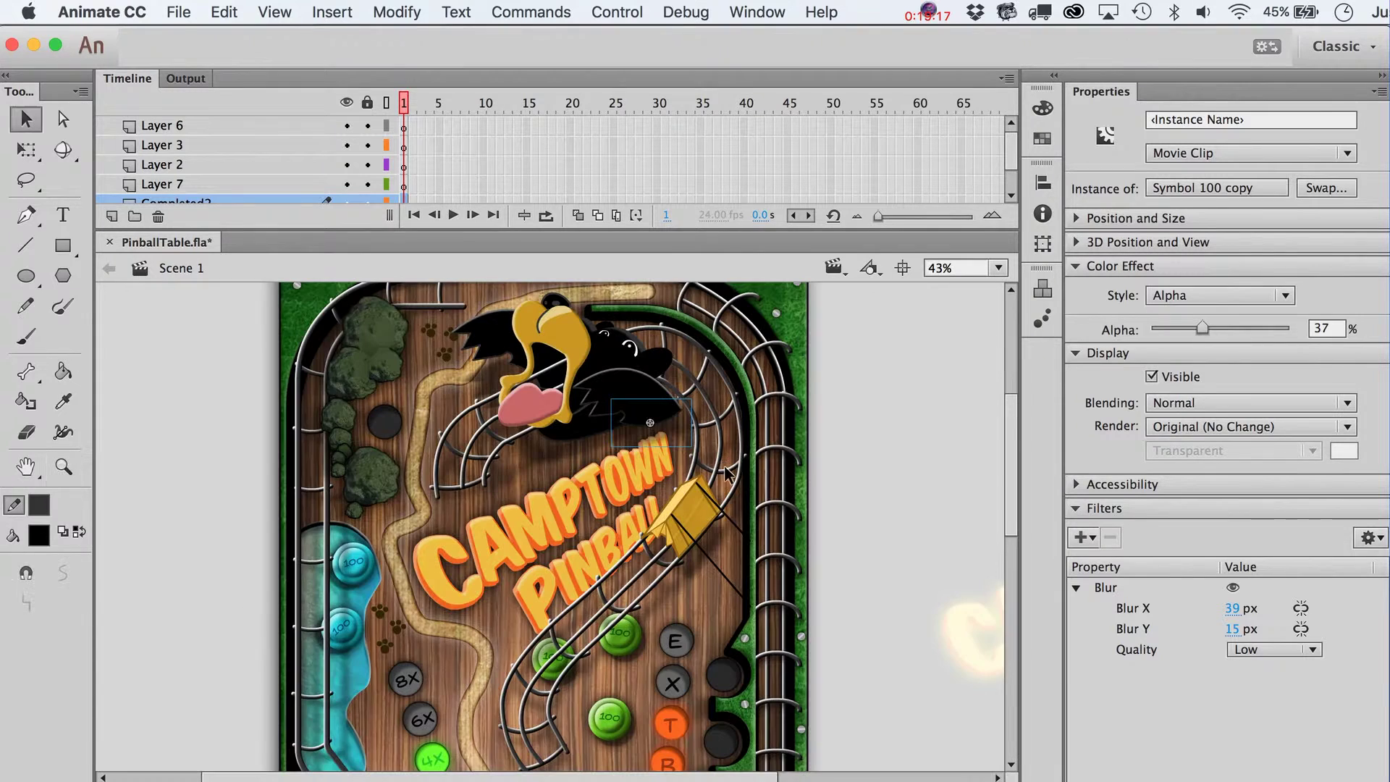
{"action": "left_click", "coordinate": [876, 431]}
Try bear claw2's bevel with Blur Y 14 px, angle 16° and distance 19 px, and undo the changes
{"action": "left_click", "coordinate": [628, 388]}
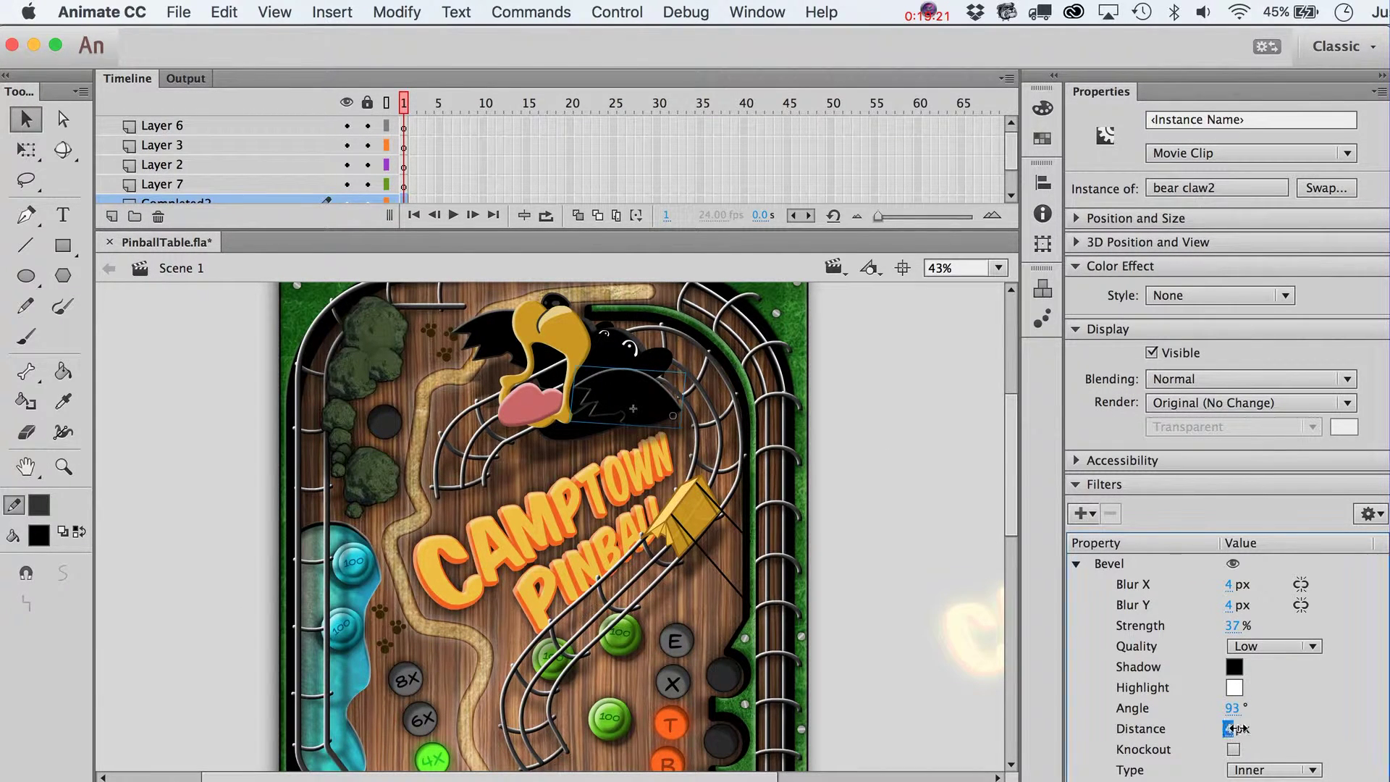
{"action": "left_click_drag", "start_coordinate": [1229, 728], "coordinate": [1254, 727]}
{"action": "left_click_drag", "start_coordinate": [1247, 607], "coordinate": [1255, 607]}
{"action": "mouse_move", "coordinate": [1237, 708]}
{"action": "left_mouse_down"}
{"action": "mouse_move", "coordinate": [1260, 709]}
{"action": "mouse_move", "coordinate": [1140, 721]}
{"action": "mouse_move", "coordinate": [1243, 723]}
{"action": "mouse_move", "coordinate": [1097, 733]}
{"action": "left_mouse_up"}
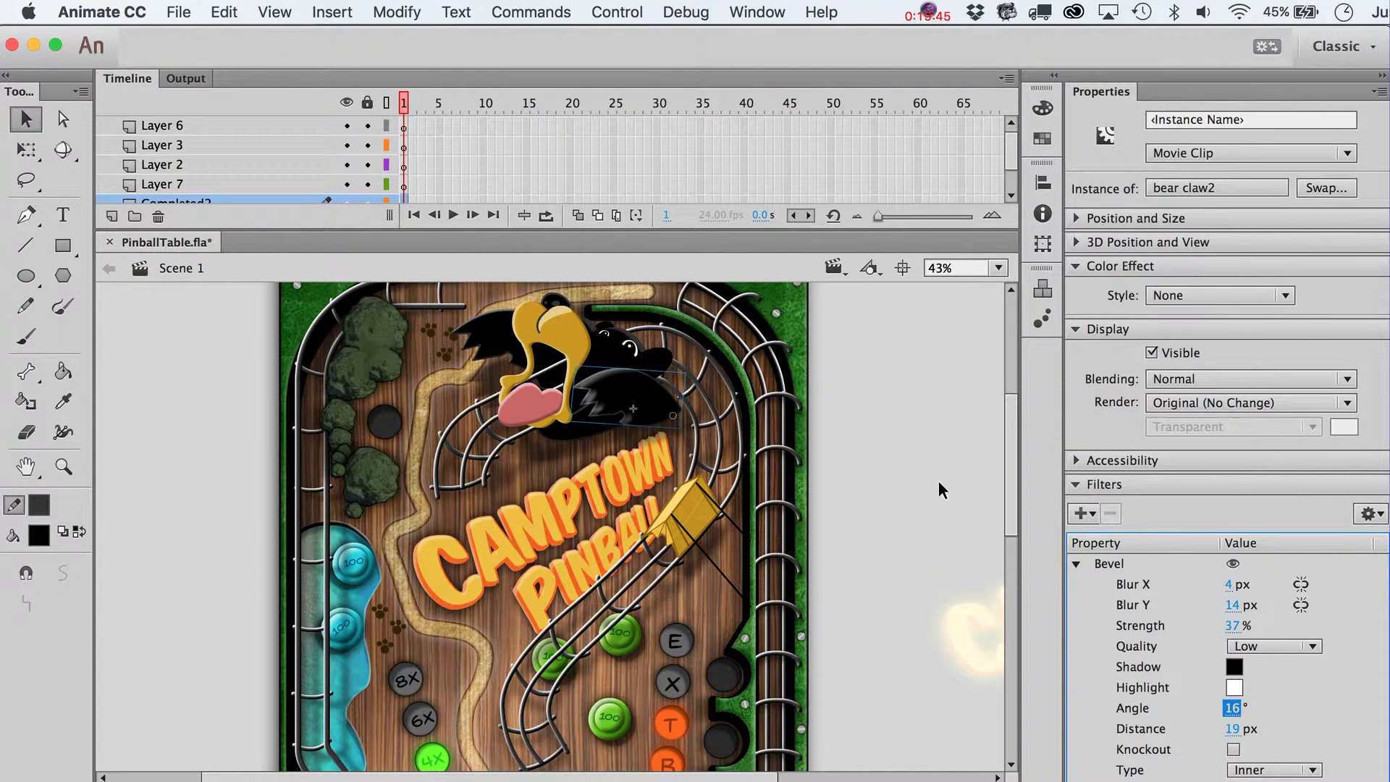
{"action": "type", "text": "93"}
{"action": "key", "text": "Return"}
{"action": "key", "text": "super+z"}
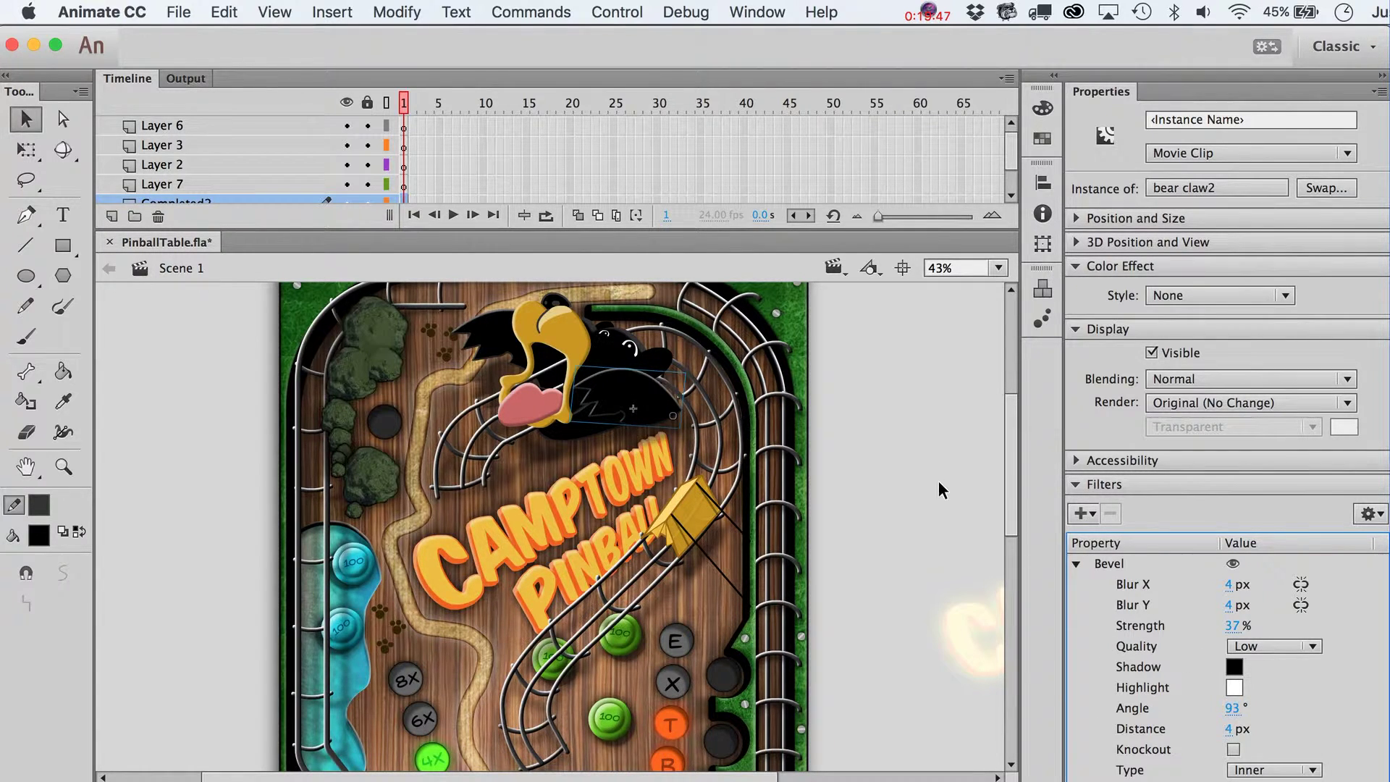
{"action": "left_click", "coordinate": [957, 465]}
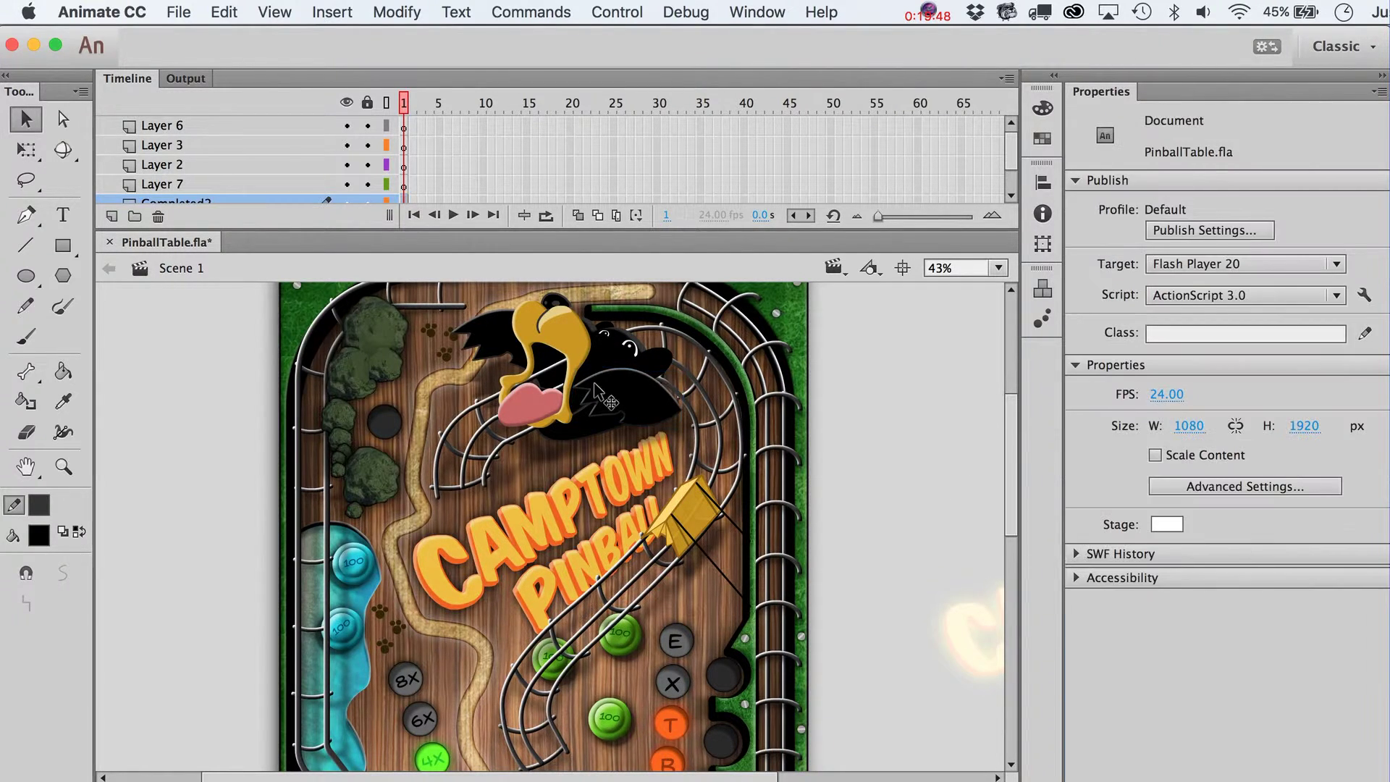
Inside bear head, set the nose line's color effect style to Alpha and return to Scene 1
{"action": "left_click", "coordinate": [539, 333]}
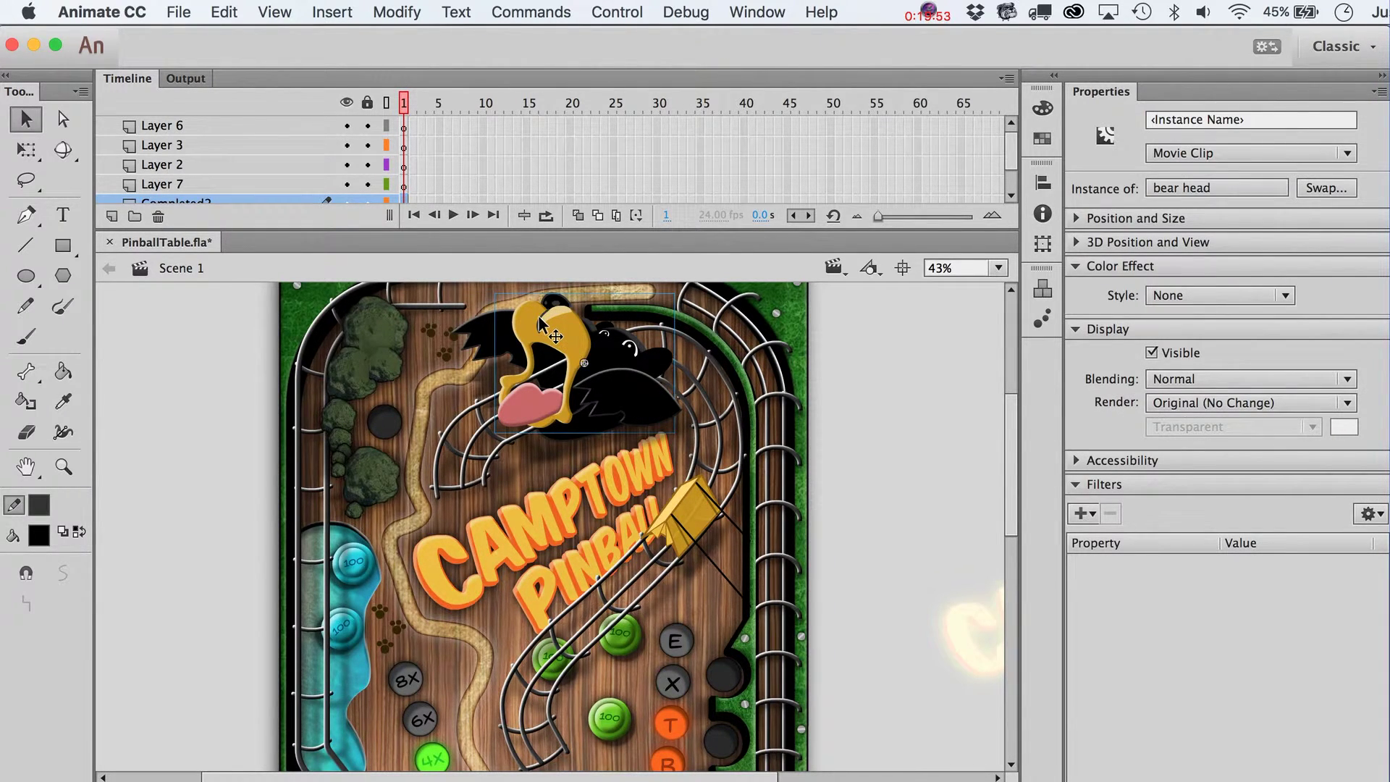
{"action": "double_click", "coordinate": [539, 322]}
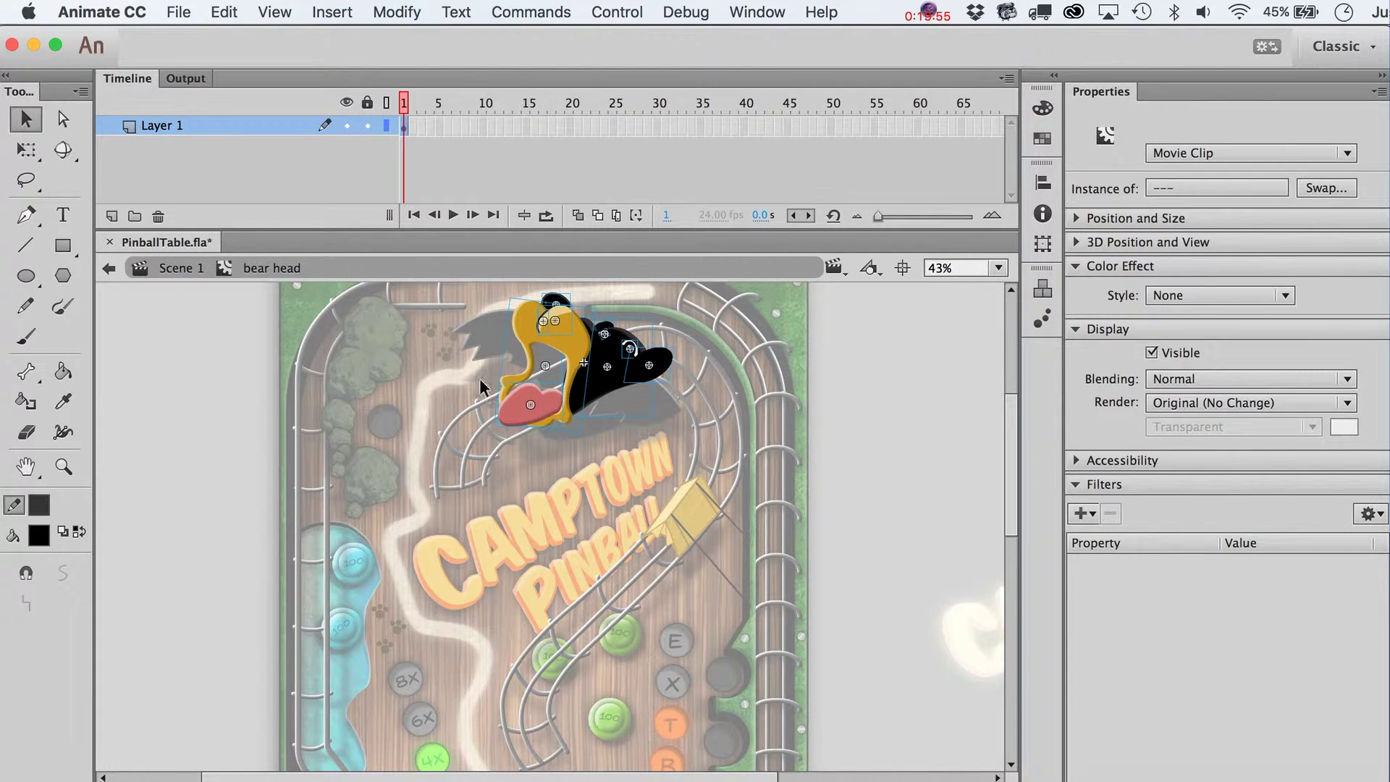
{"action": "left_click", "coordinate": [535, 330]}
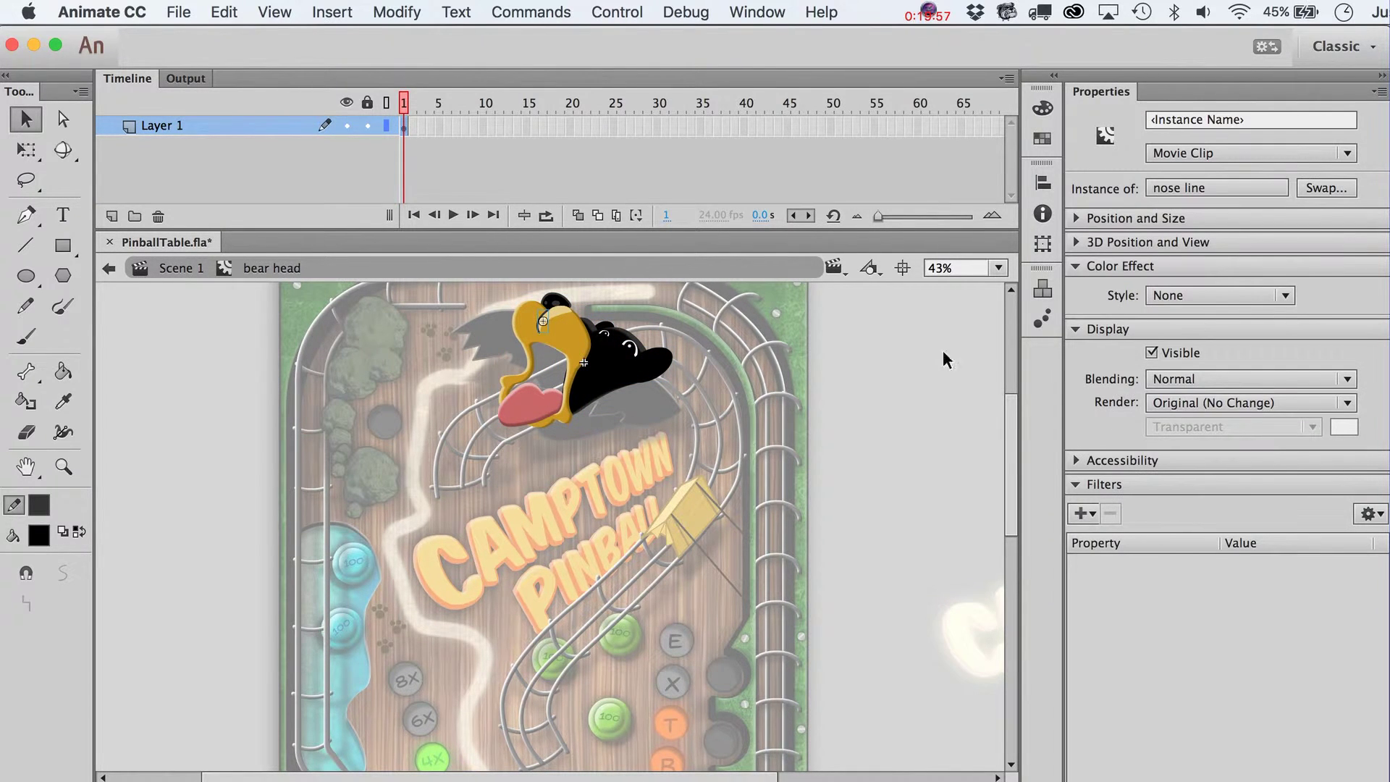
{"action": "left_click", "coordinate": [1162, 295]}
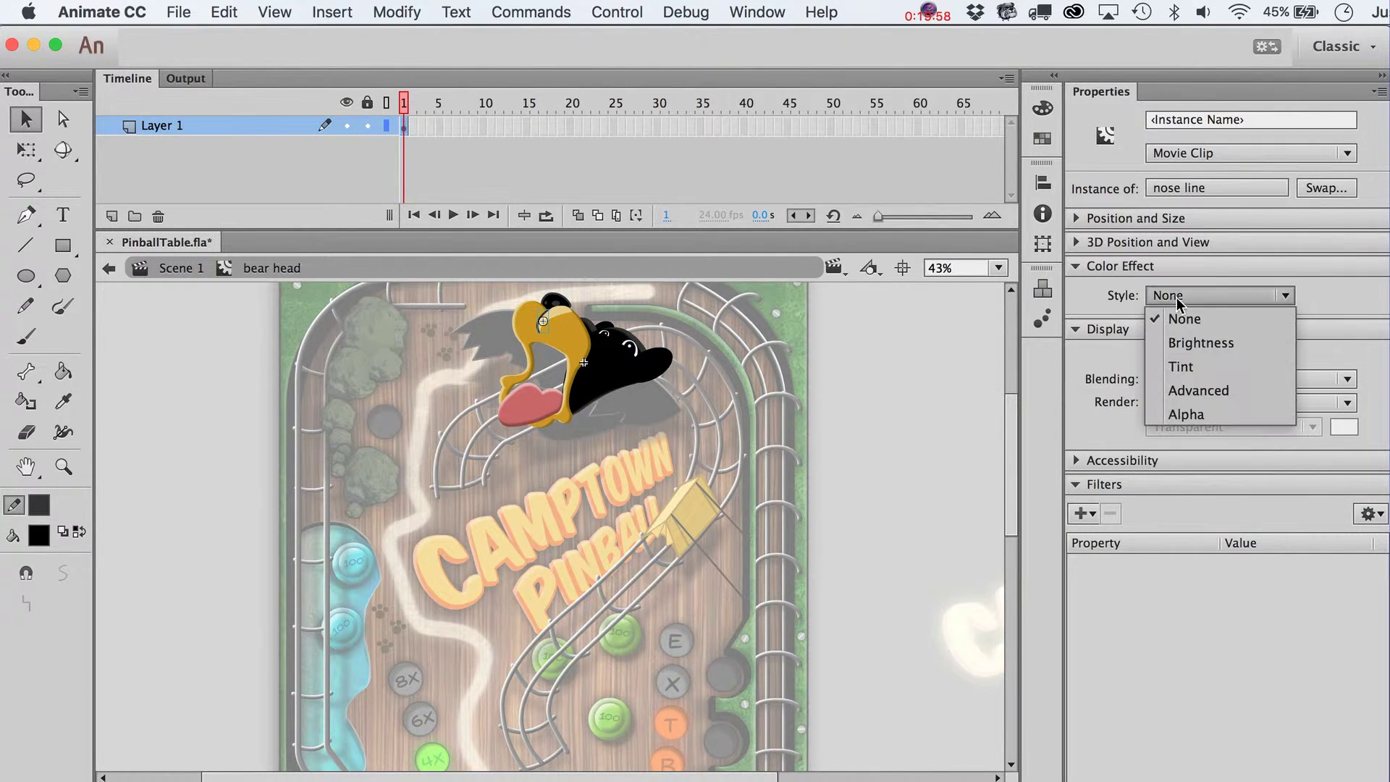
{"action": "left_click", "coordinate": [1196, 414]}
{"action": "left_click", "coordinate": [856, 406]}
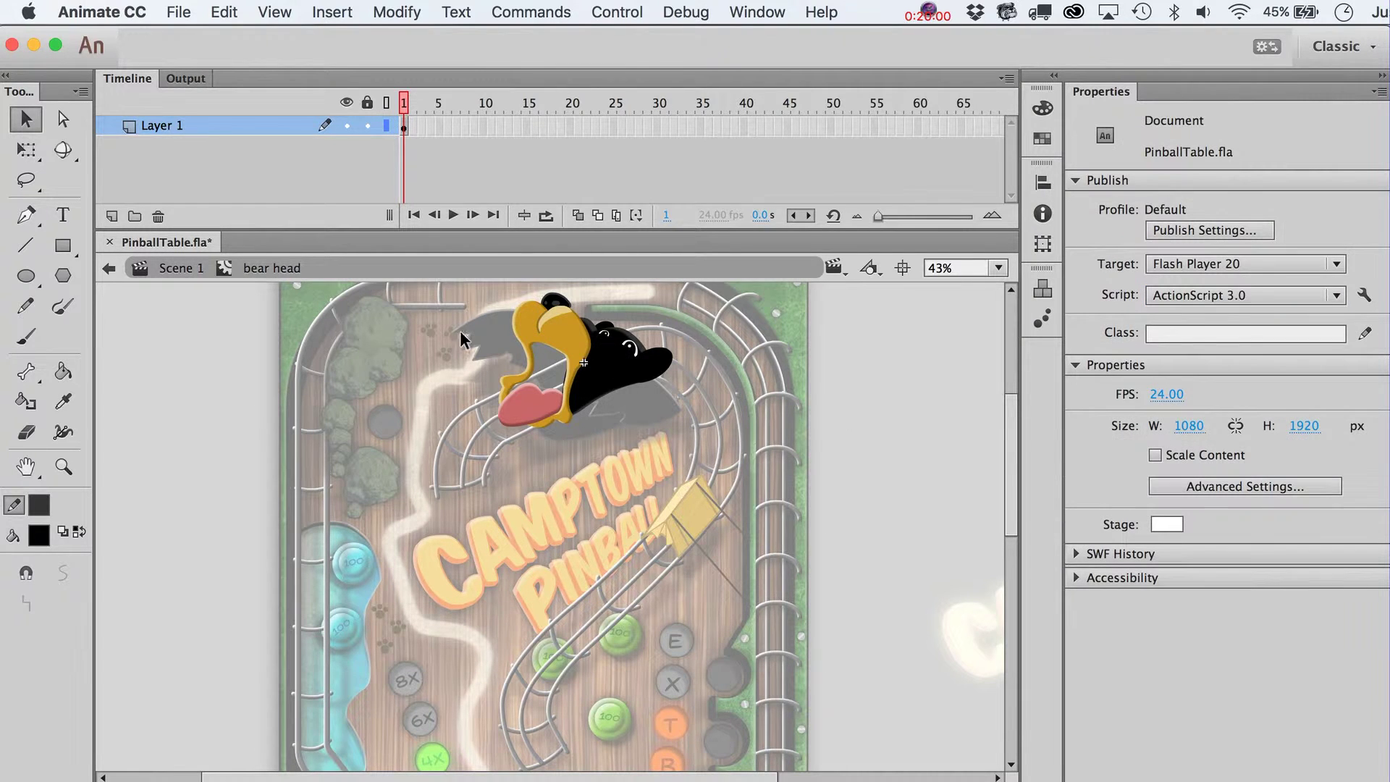
{"action": "left_click", "coordinate": [182, 276]}
{"action": "left_click", "coordinate": [180, 425]}
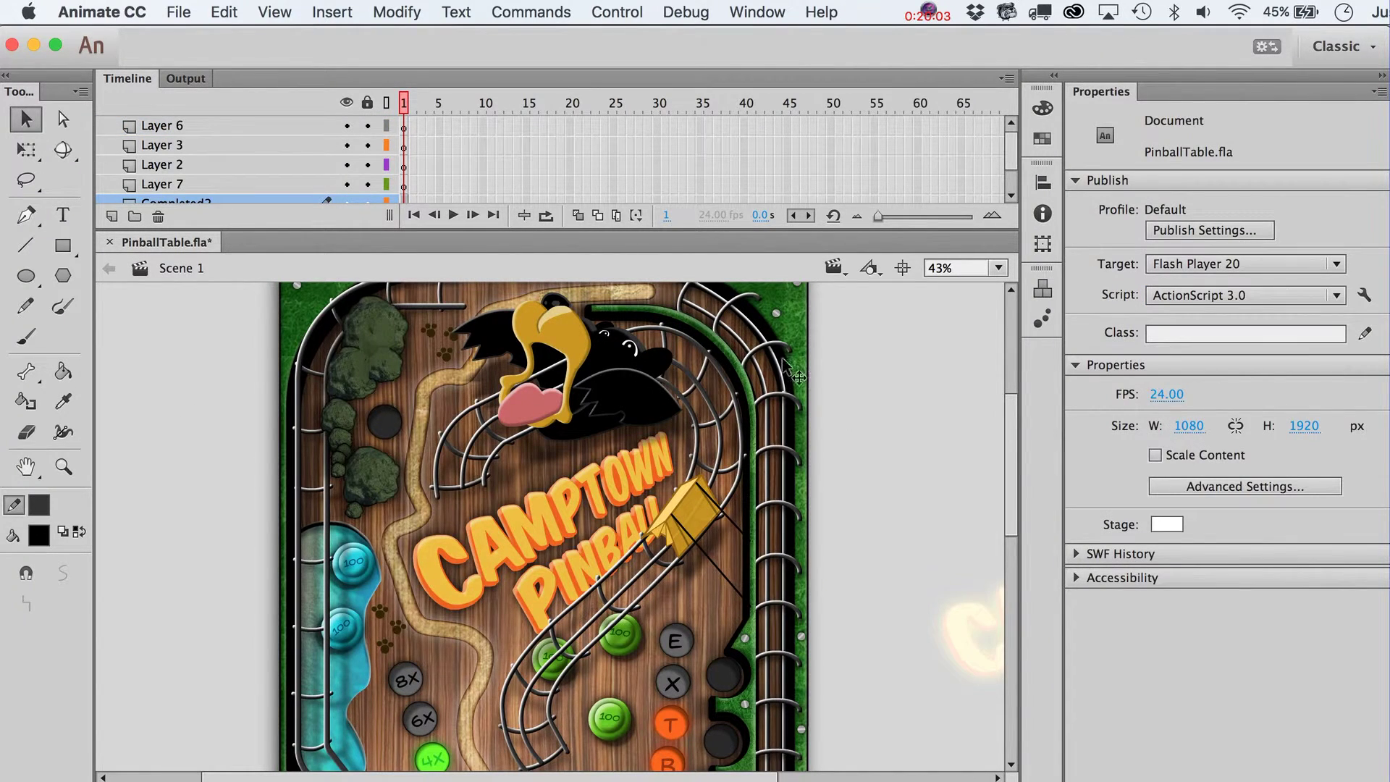
Nudge bear claw2 slightly right and up on the bear's body
{"action": "left_click", "coordinate": [637, 402]}
{"action": "key", "text": "Right"}
{"action": "key", "text": "Up"}
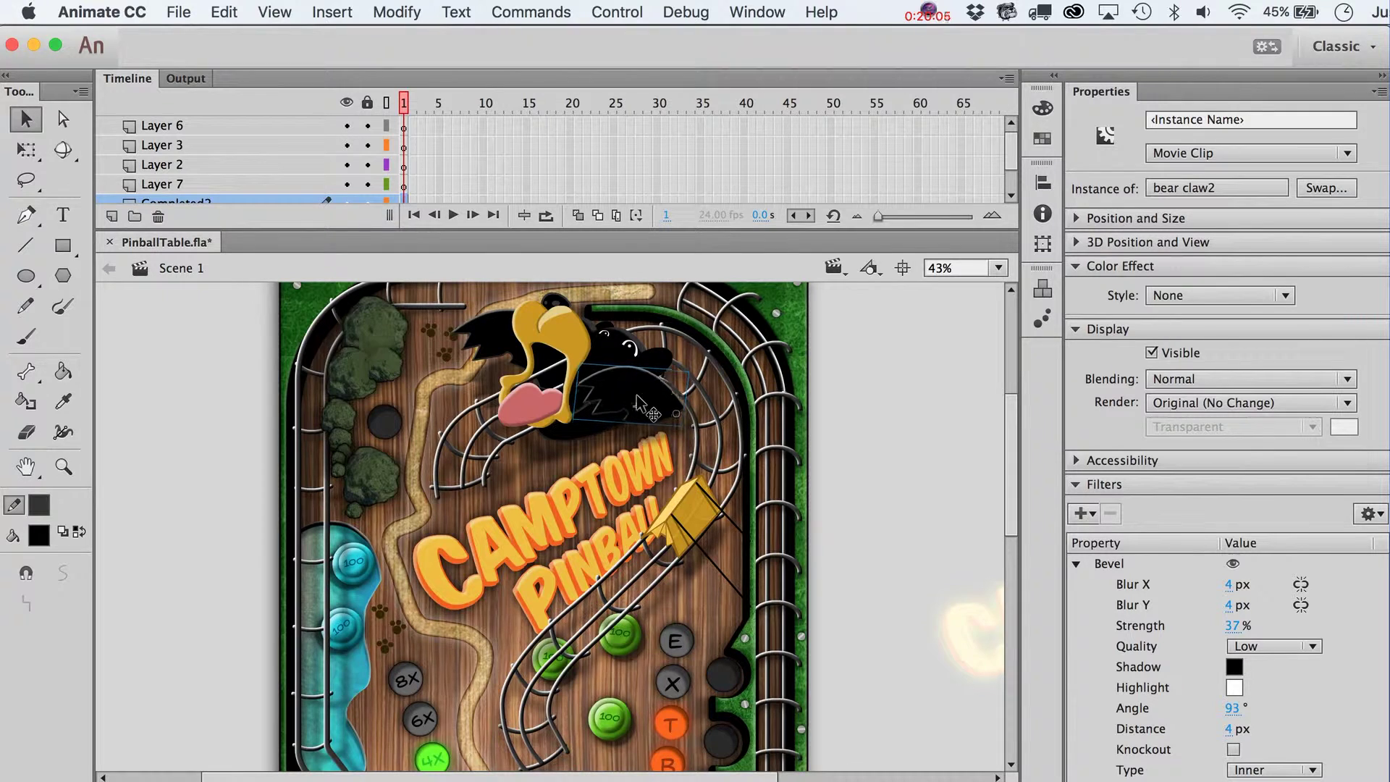
{"action": "key", "text": "Right"}
{"action": "key", "text": "Up"}
{"action": "key", "text": "Right"}
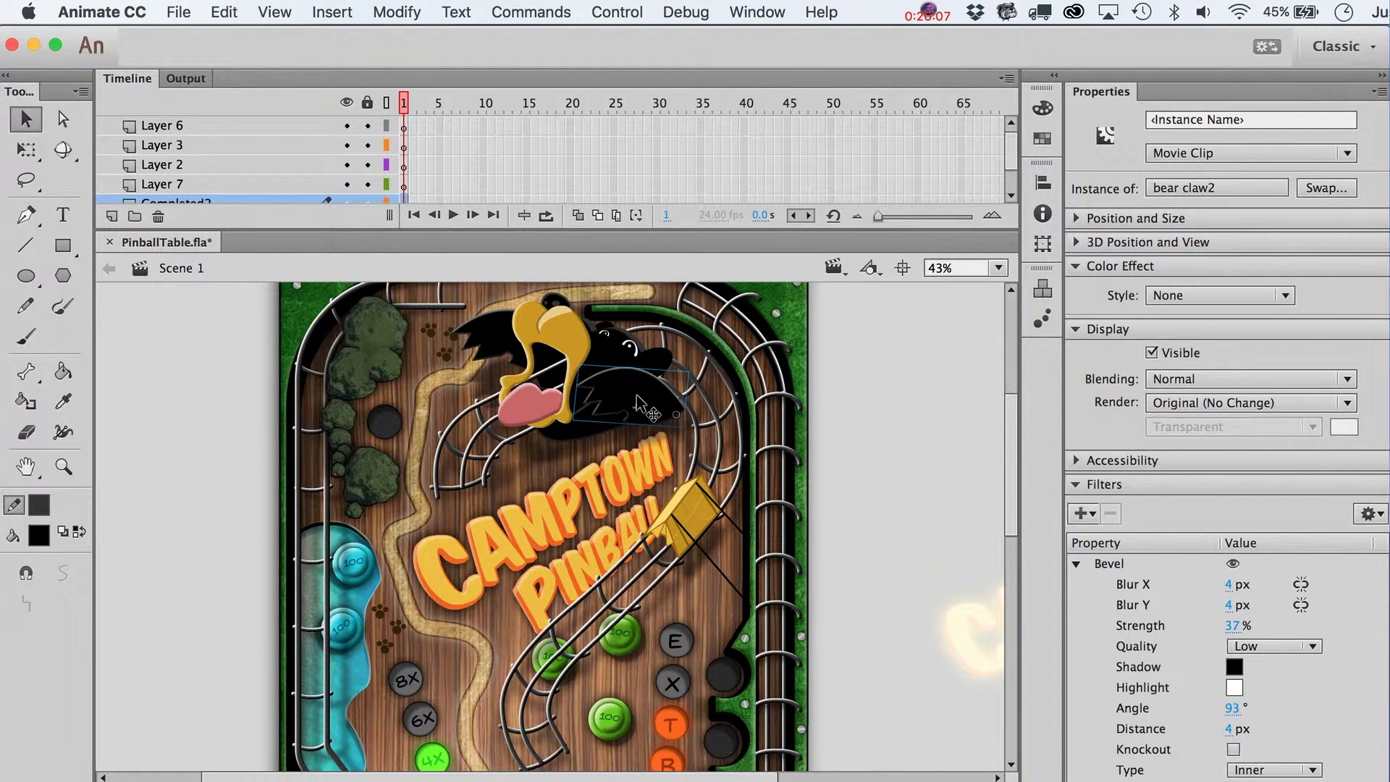
Enlarge bear claw2 slightly toward the bear's snout with Free Transform and deselect it
{"action": "key", "text": "q"}
{"action": "left_click_drag", "start_coordinate": [577, 365], "coordinate": [533, 356]}
{"action": "key", "text": "v"}
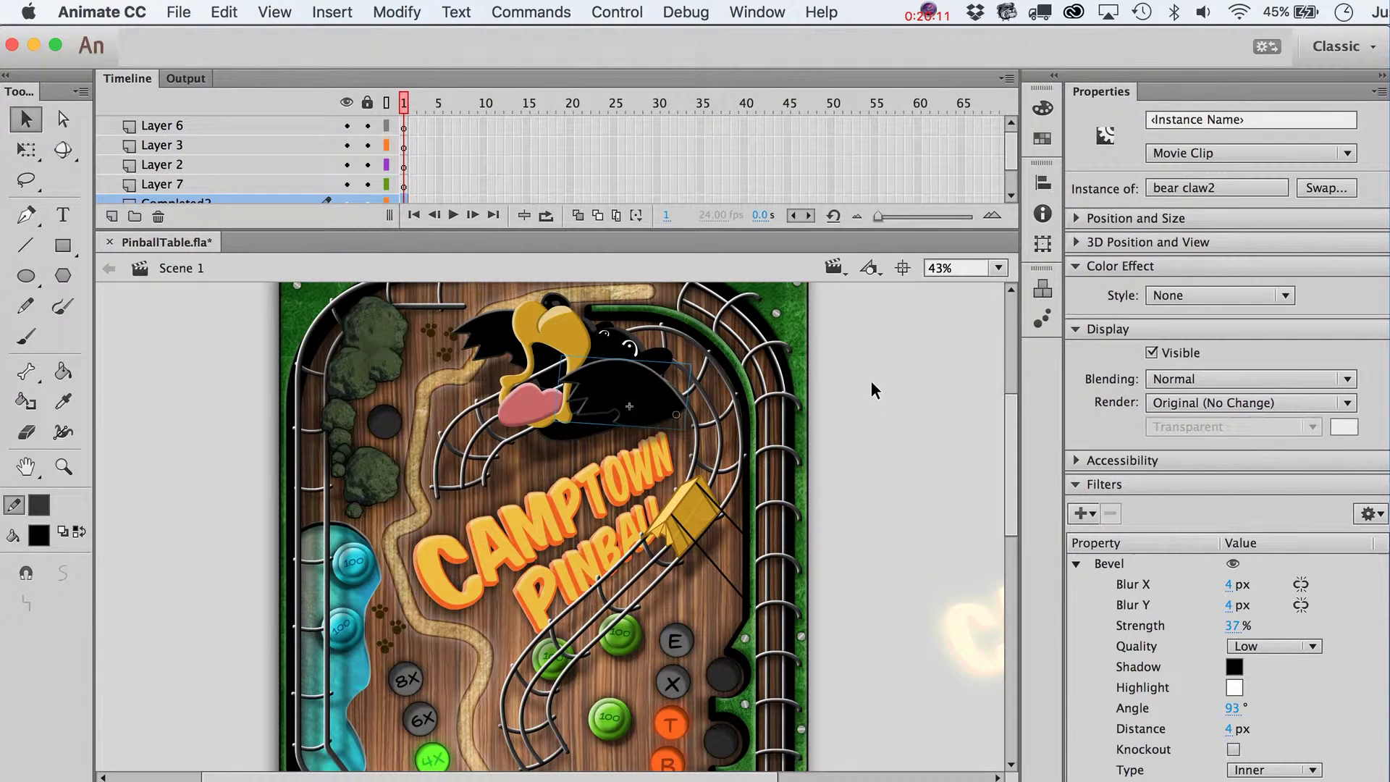
{"action": "left_click", "coordinate": [875, 388]}
{"action": "scroll", "coordinate": [875, 388], "scroll_direction": "up", "scroll_amount": 1}
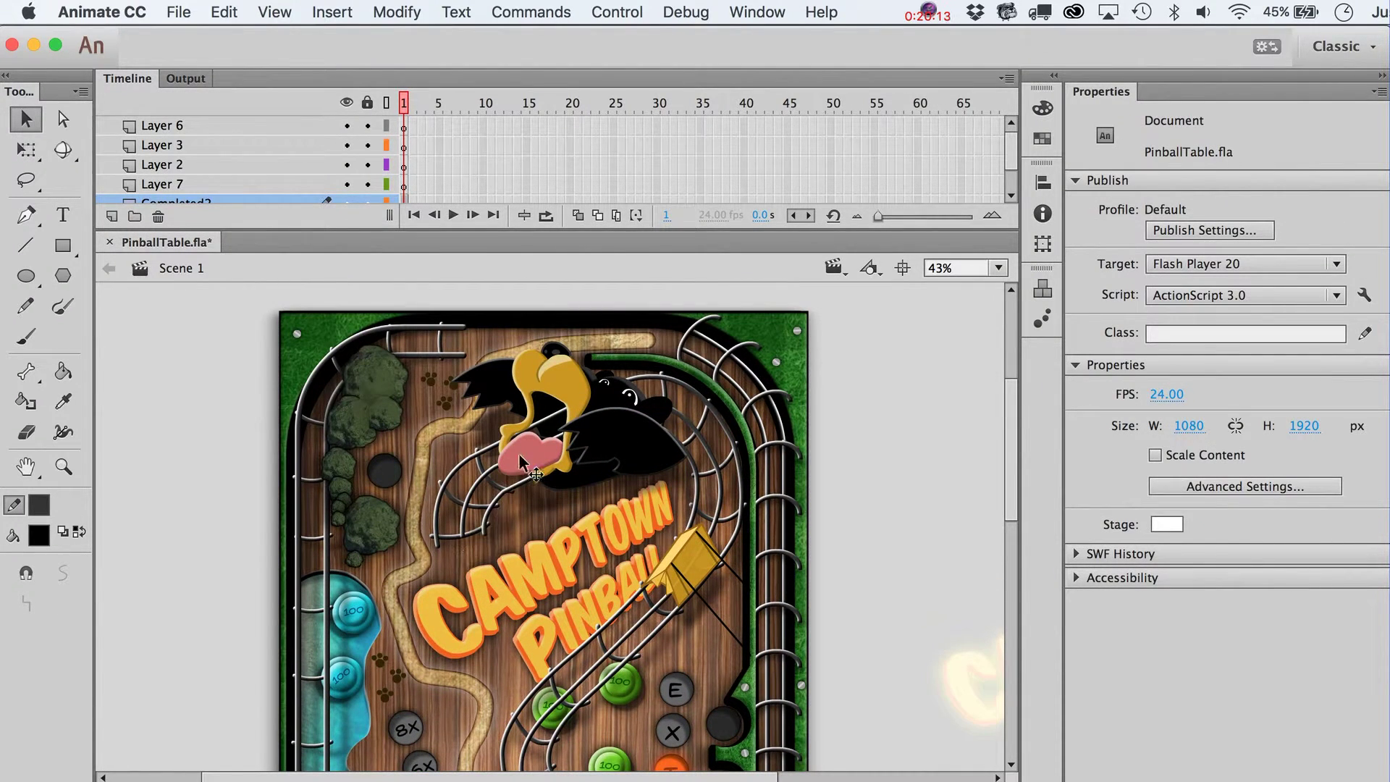
Examine bear claw2, its blurred shadow and the bear head against the surrounding upper table artwork
{"action": "left_click", "coordinate": [692, 469]}
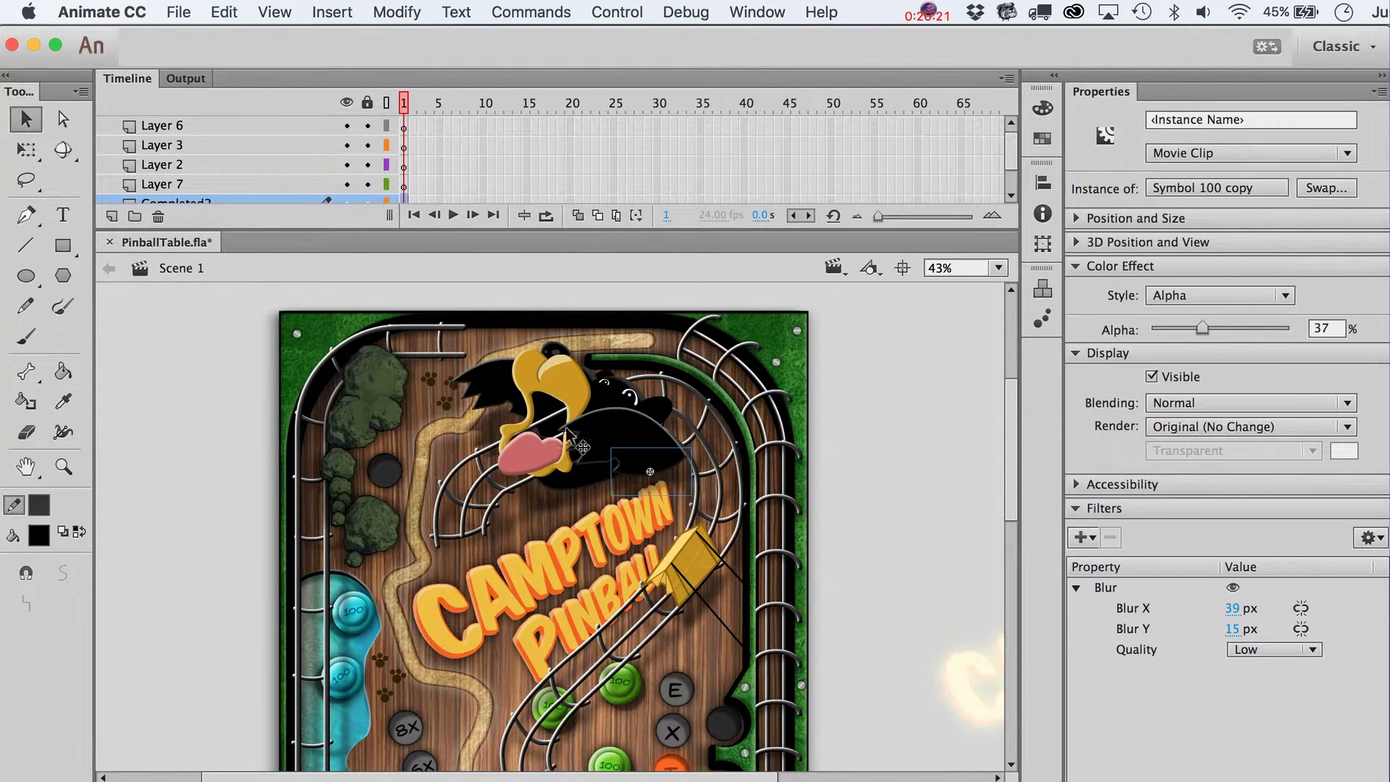
{"action": "left_click", "coordinate": [627, 427]}
{"action": "key", "text": "q"}
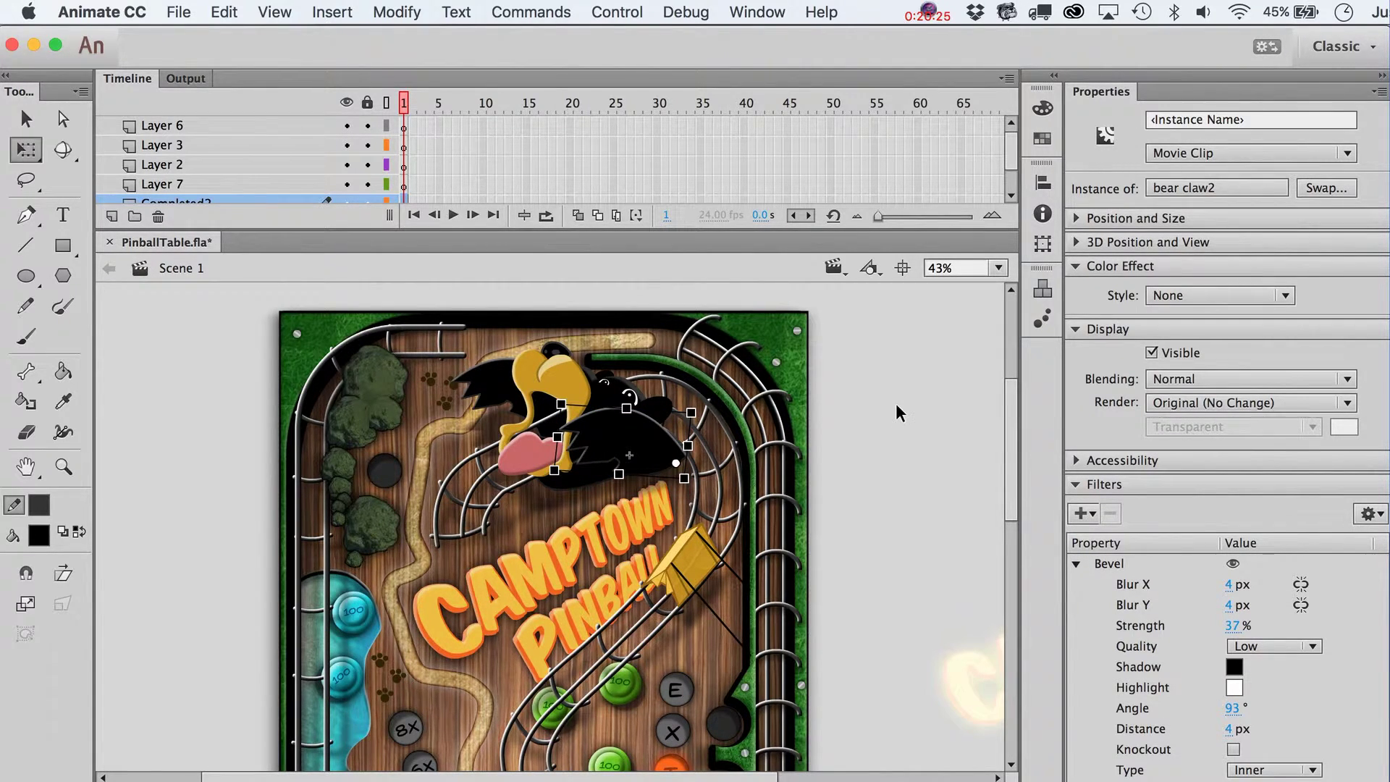
{"action": "left_click", "coordinate": [898, 413]}
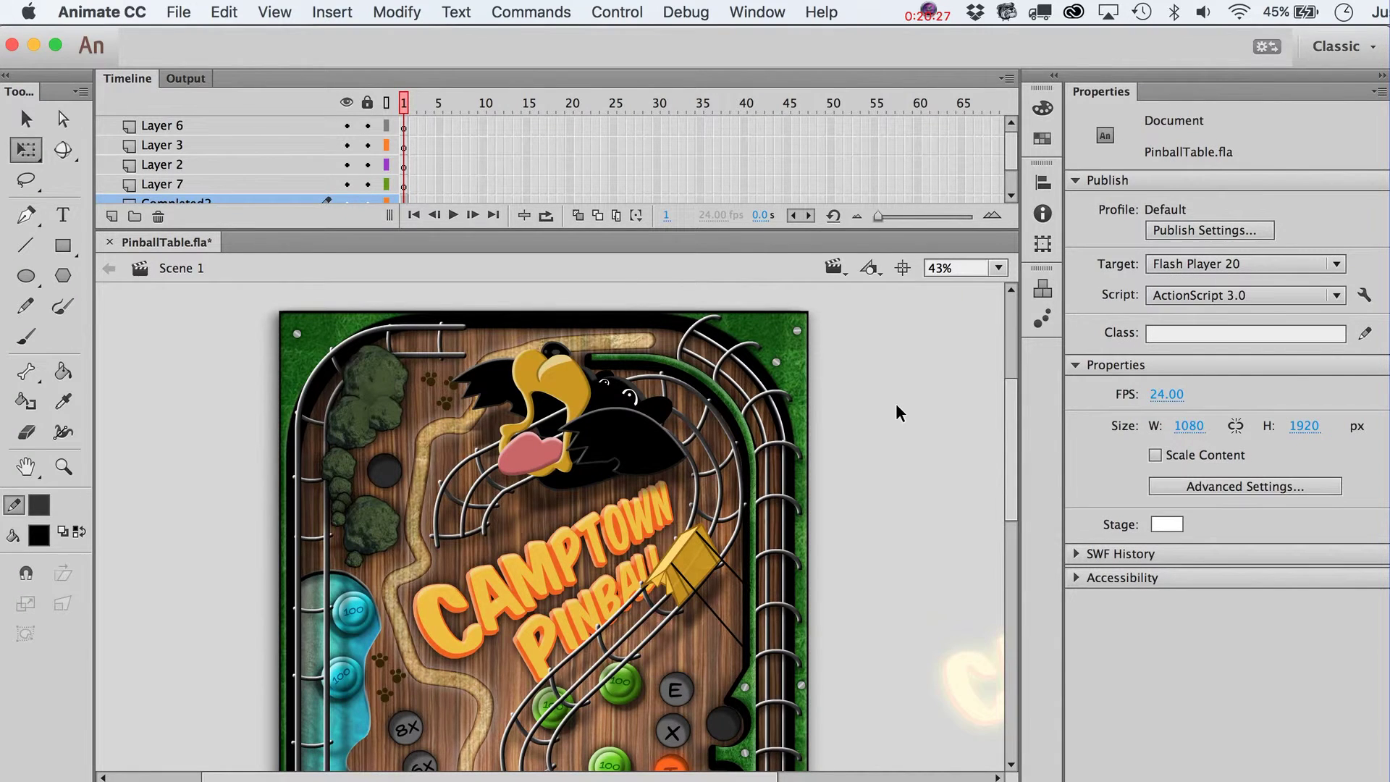
{"action": "left_click", "coordinate": [663, 445]}
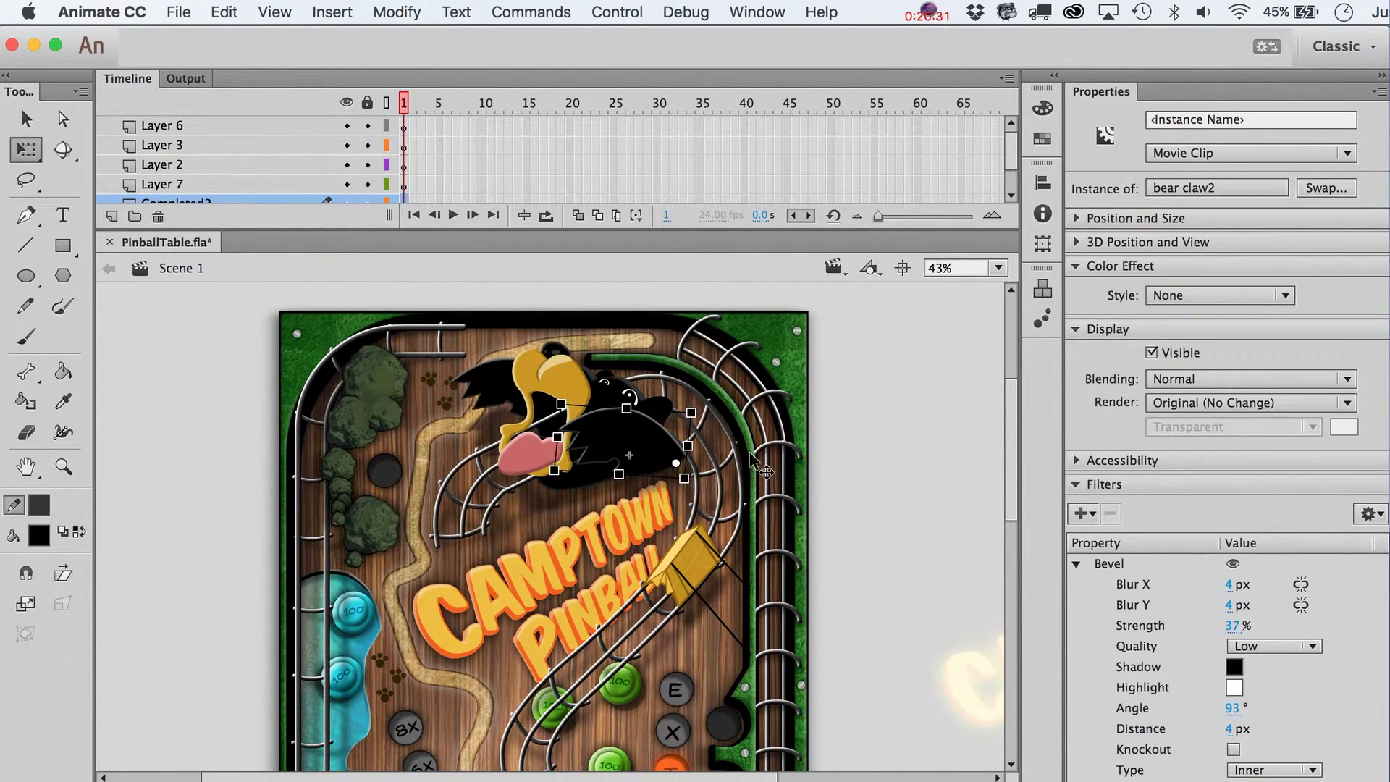
{"action": "left_click", "coordinate": [871, 442]}
{"action": "scroll", "coordinate": [870, 441], "scroll_direction": "down", "scroll_amount": 2}
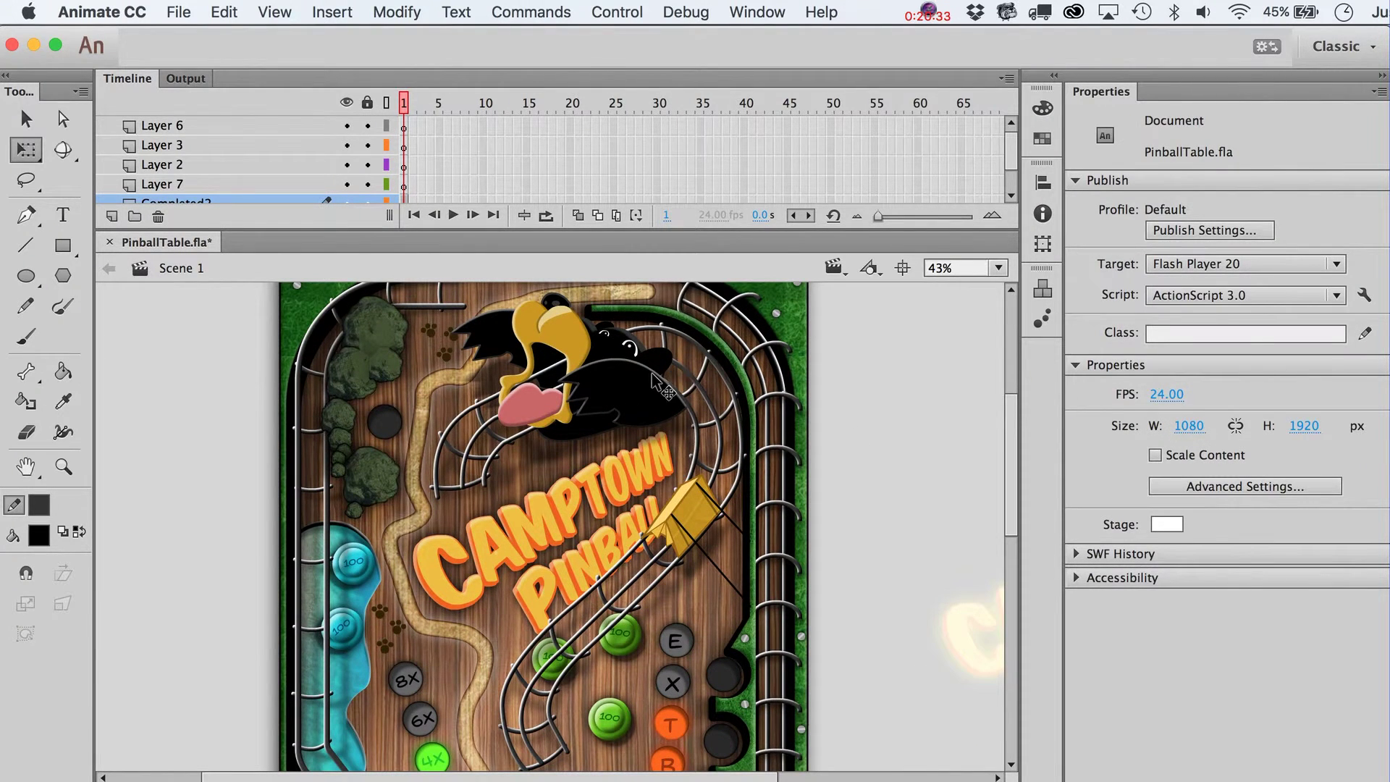
{"action": "left_click", "coordinate": [670, 394]}
{"action": "key", "text": "v"}
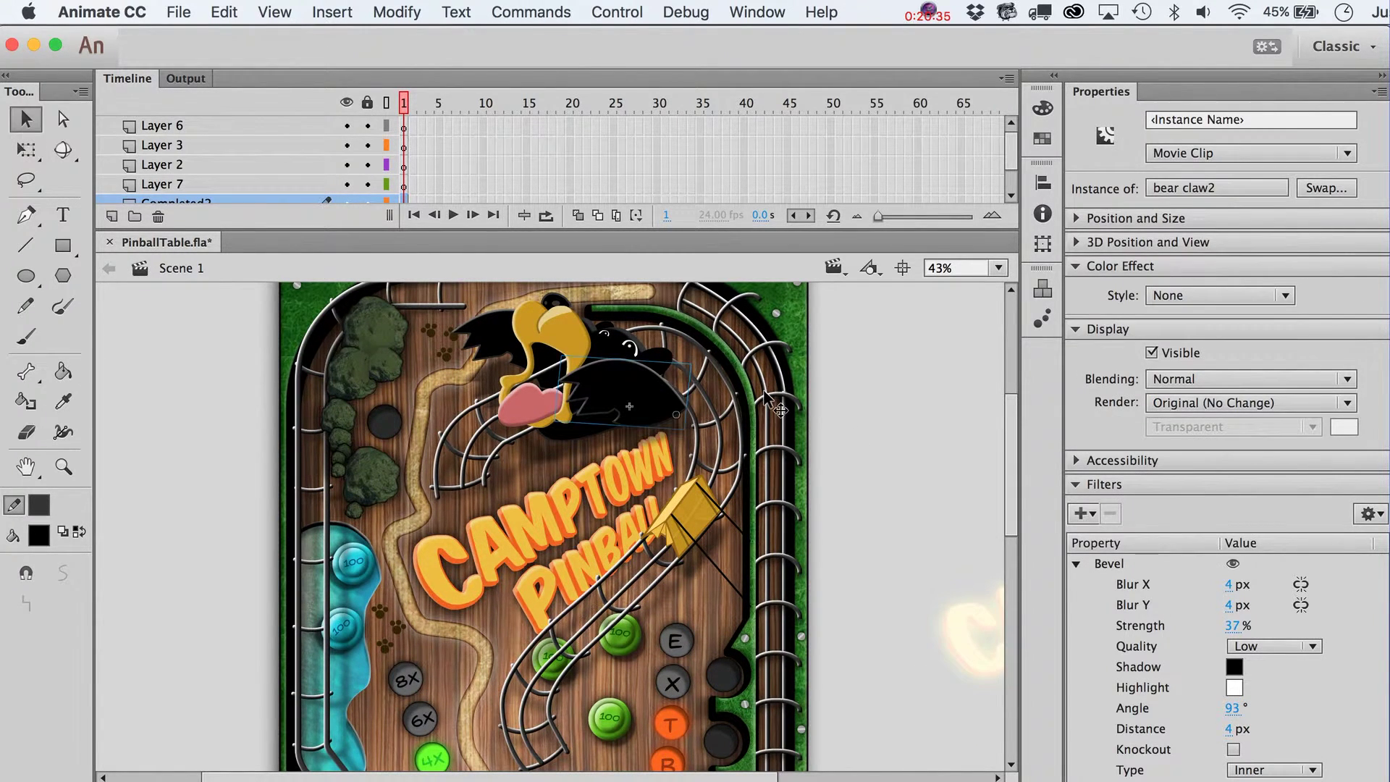
{"action": "left_click", "coordinate": [875, 403]}
{"action": "scroll", "coordinate": [875, 403], "scroll_direction": "up", "scroll_amount": 2}
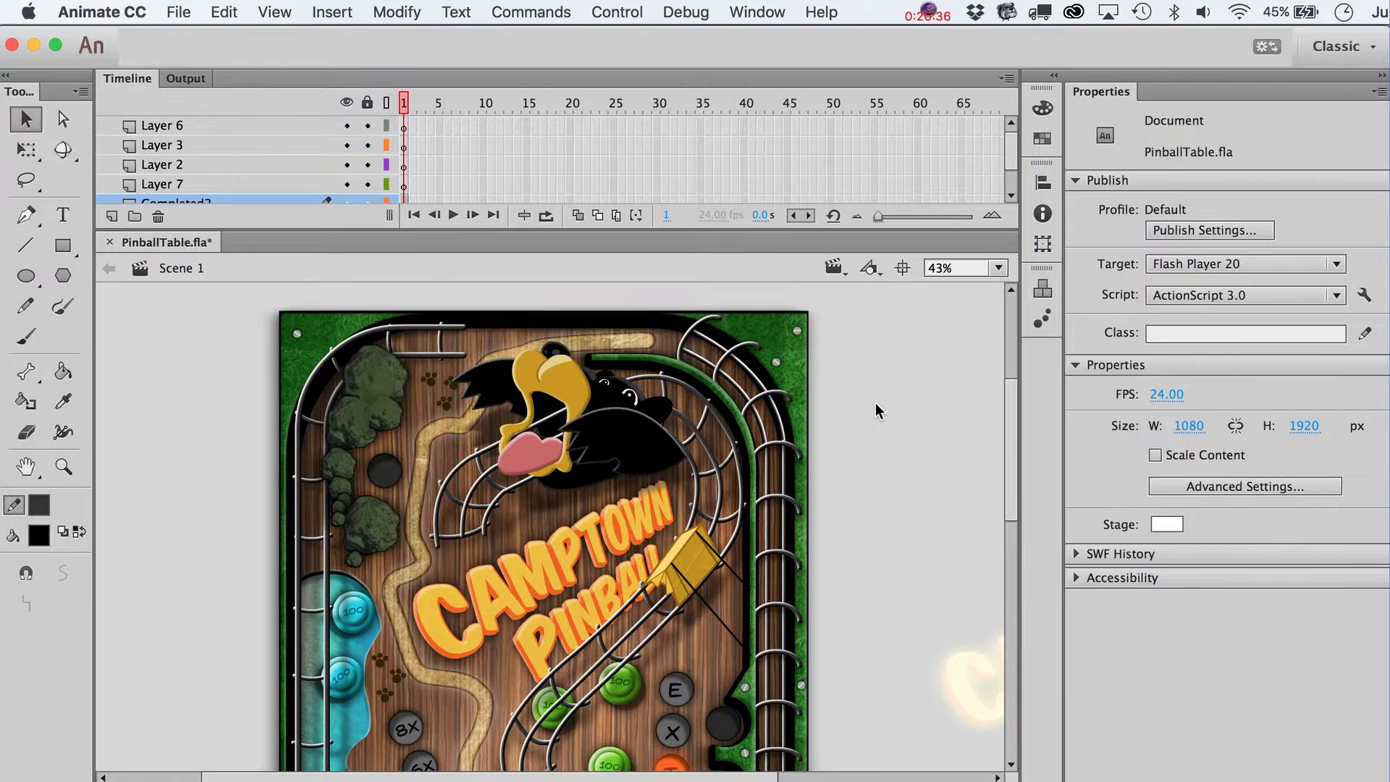
{"action": "left_click", "coordinate": [579, 384]}
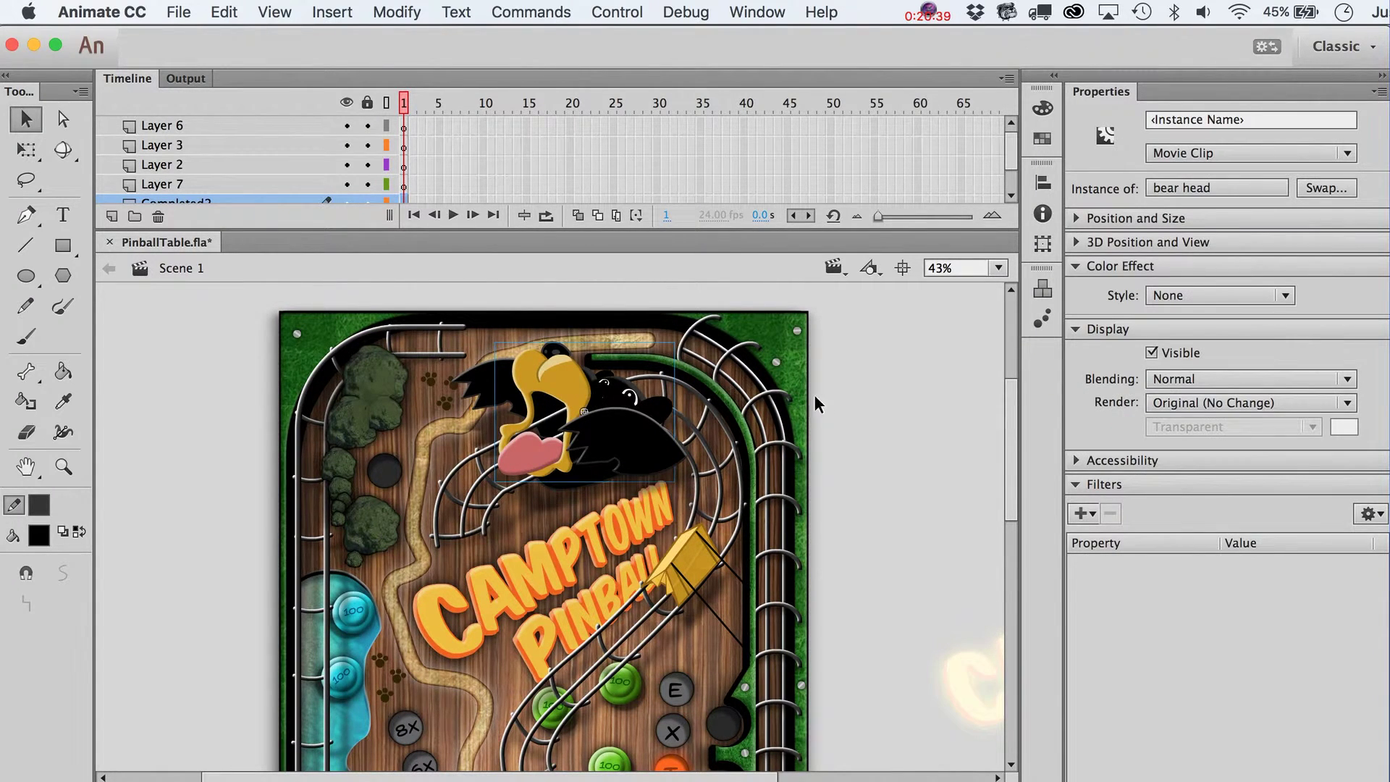
{"action": "left_click", "coordinate": [884, 403]}
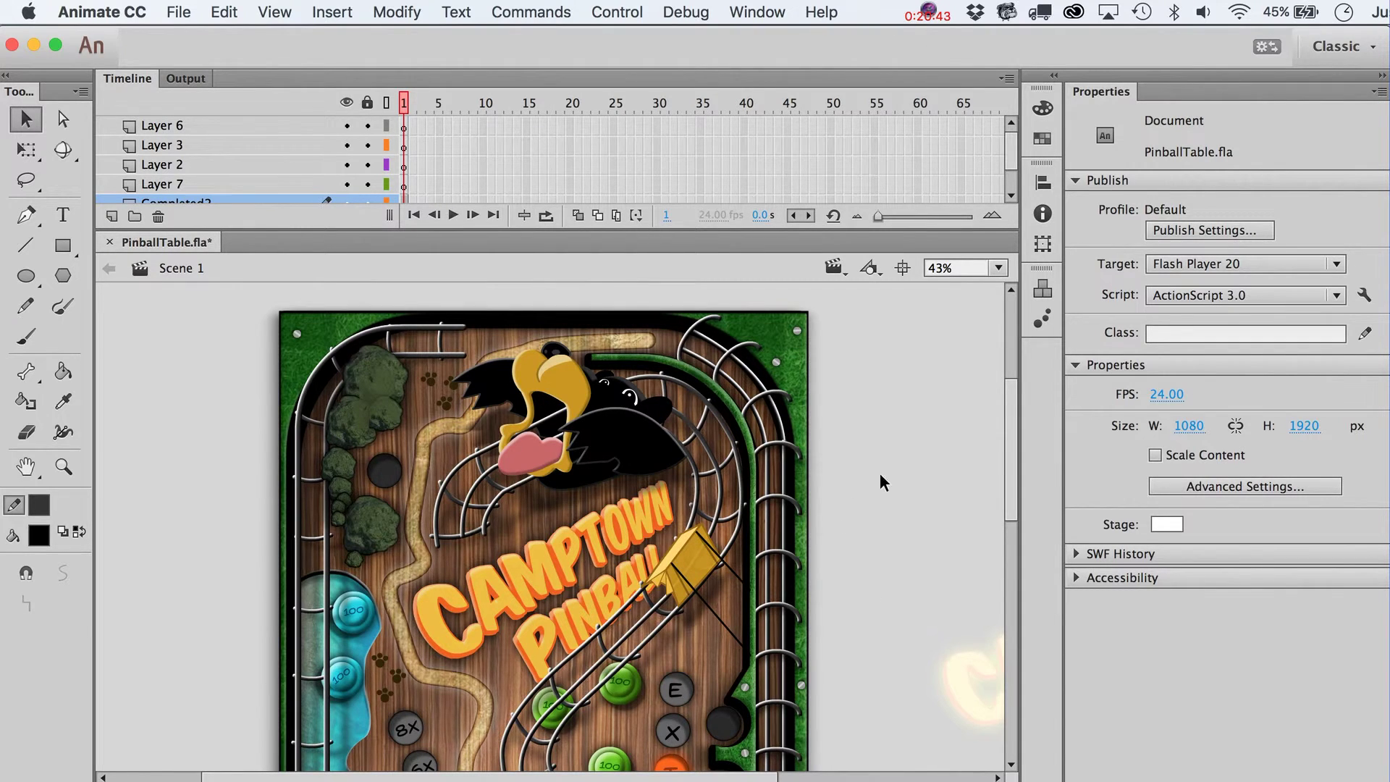
{"action": "scroll", "coordinate": [941, 403], "scroll_direction": "down", "scroll_amount": 2}
{"action": "scroll", "coordinate": [941, 404], "scroll_direction": "up", "scroll_amount": 4}
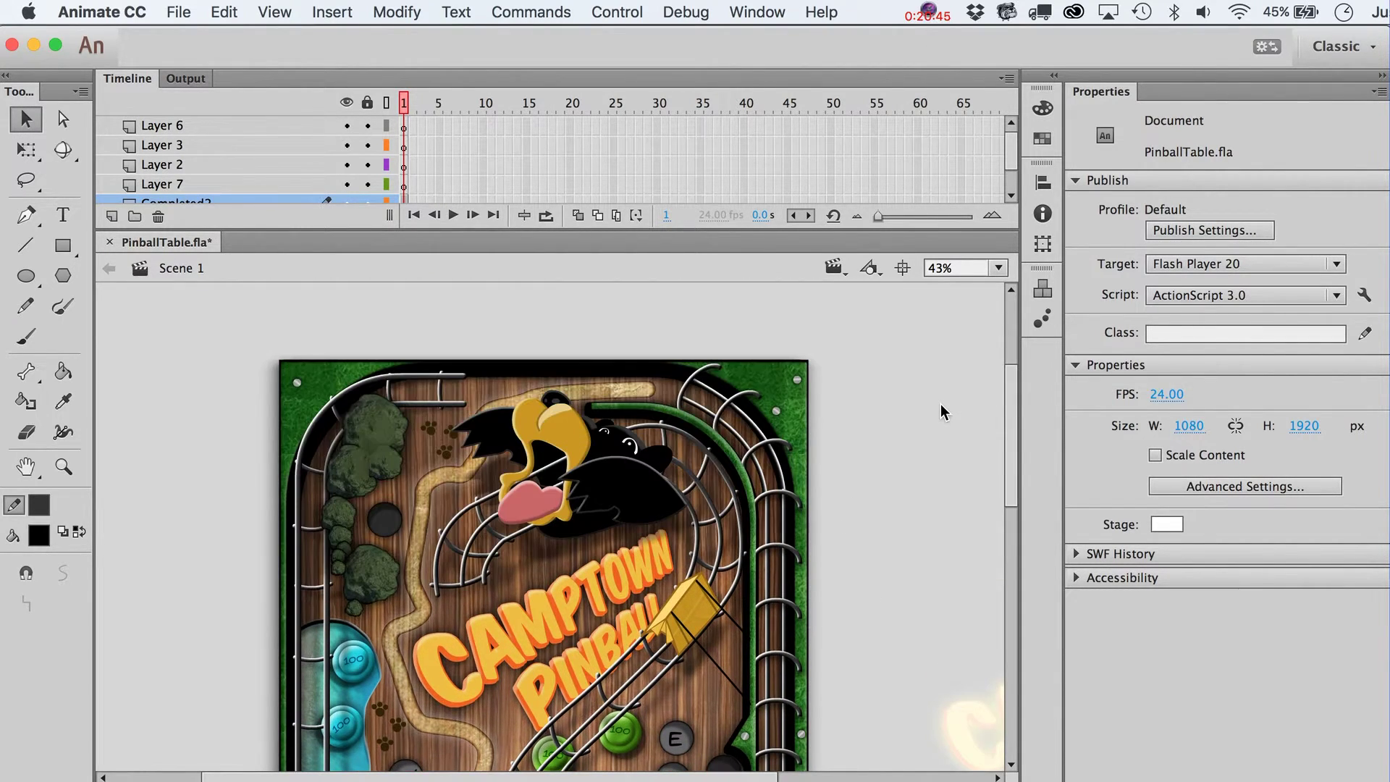